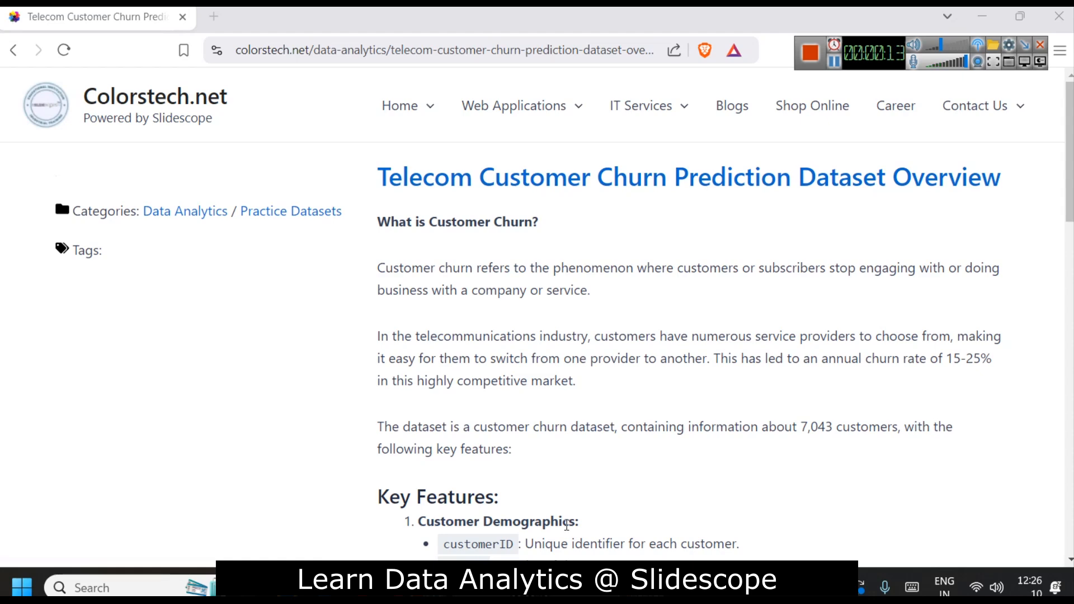
# Switch to the Customer Churn Dashboard in Power BI Desktop and collapse the Visualizations and Data panes
pyautogui.click(548, 587)
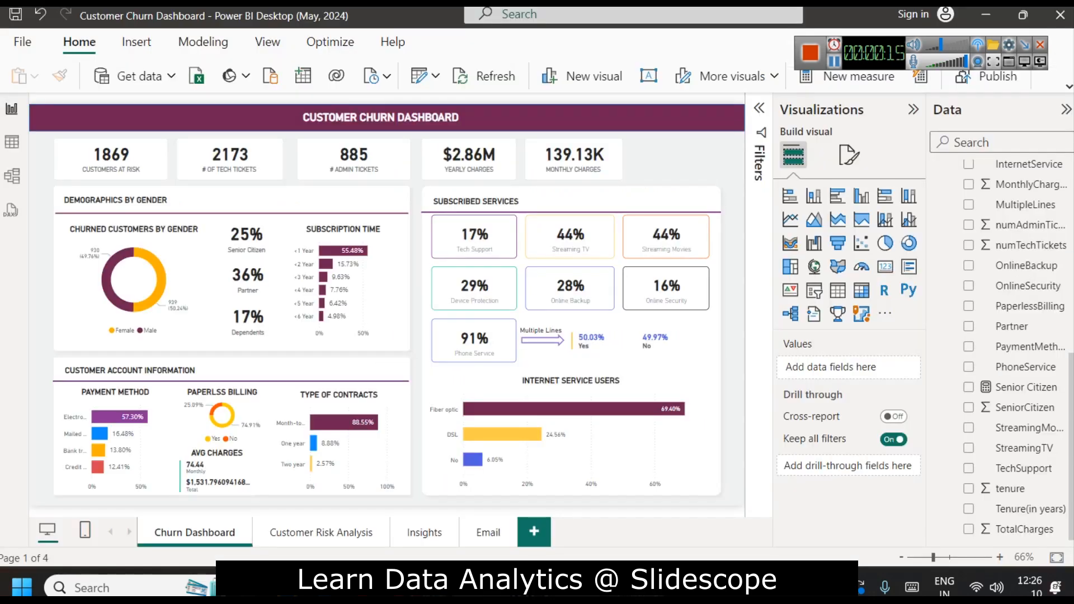
pyautogui.click(920, 109)
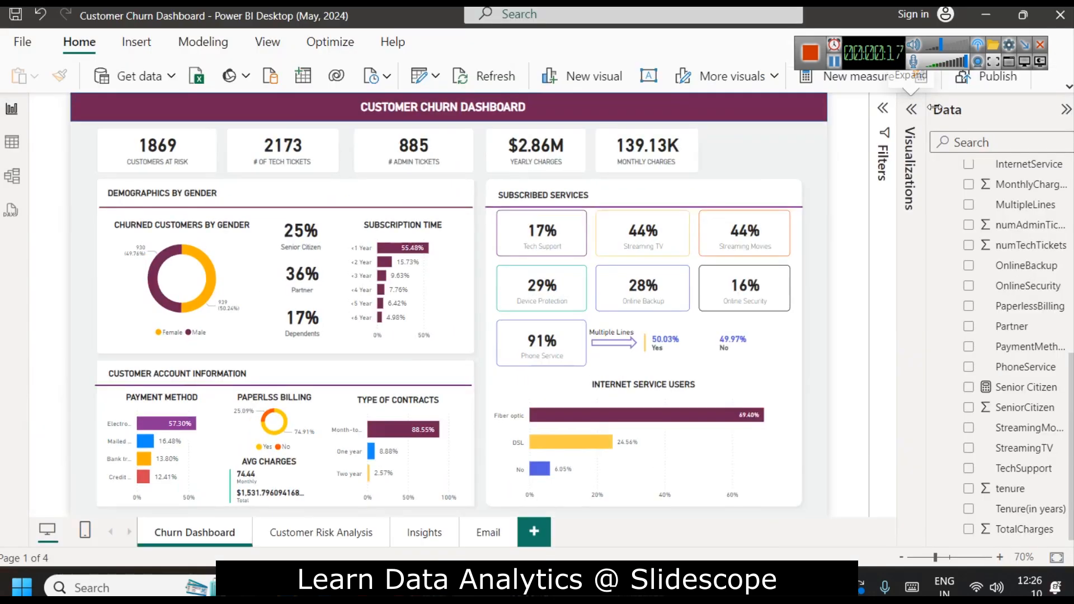
pyautogui.click(1066, 109)
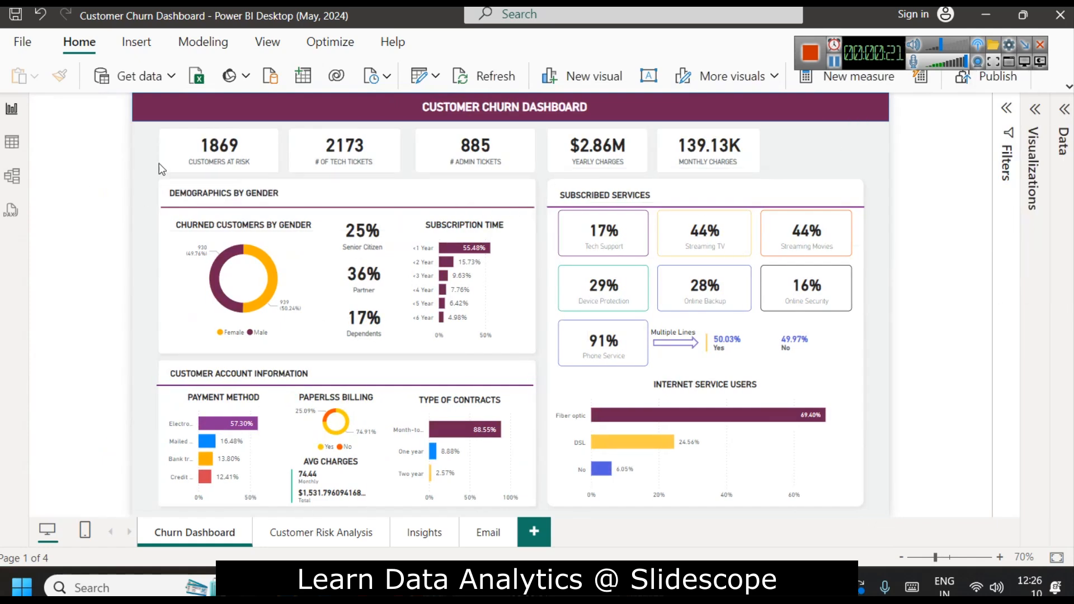
# Review the KPI cards for customers at risk, tech tickets, admin tickets, yearly charges and monthly charges one by one
pyautogui.click(200, 151)
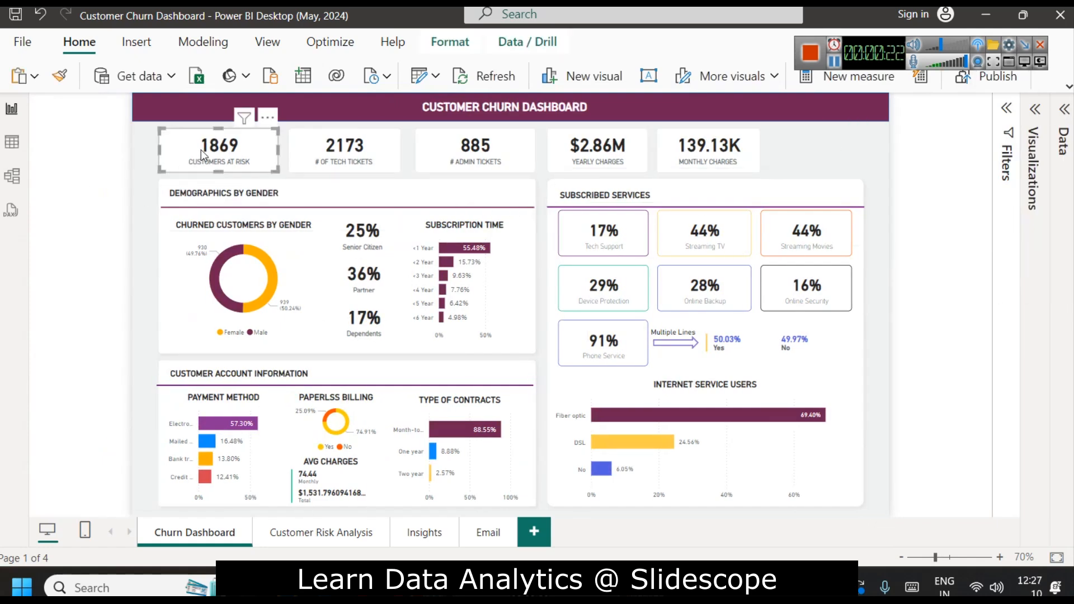
pyautogui.click(370, 154)
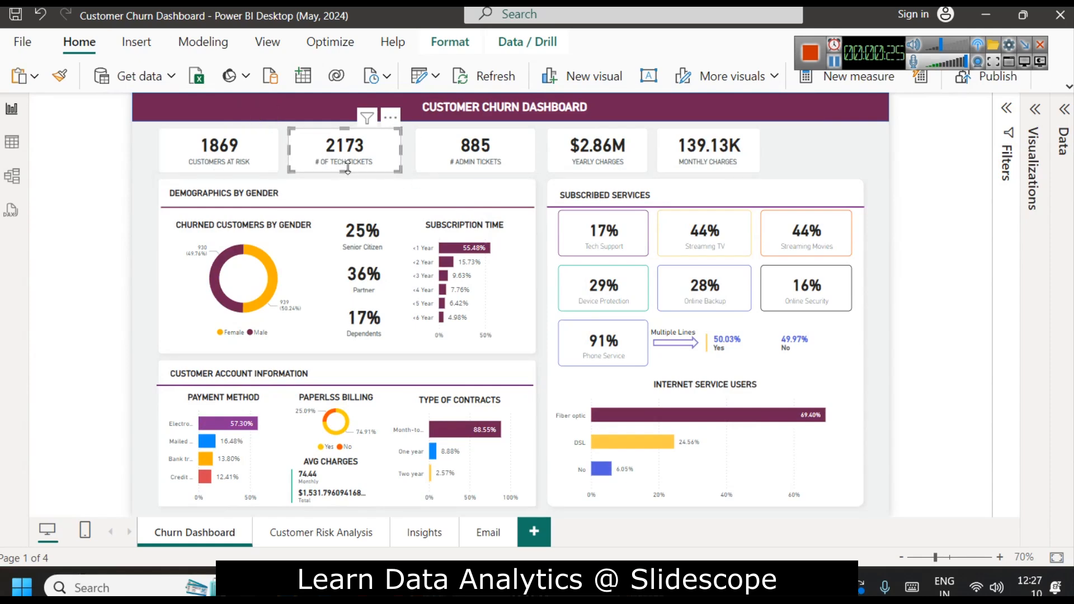
pyautogui.click(500, 162)
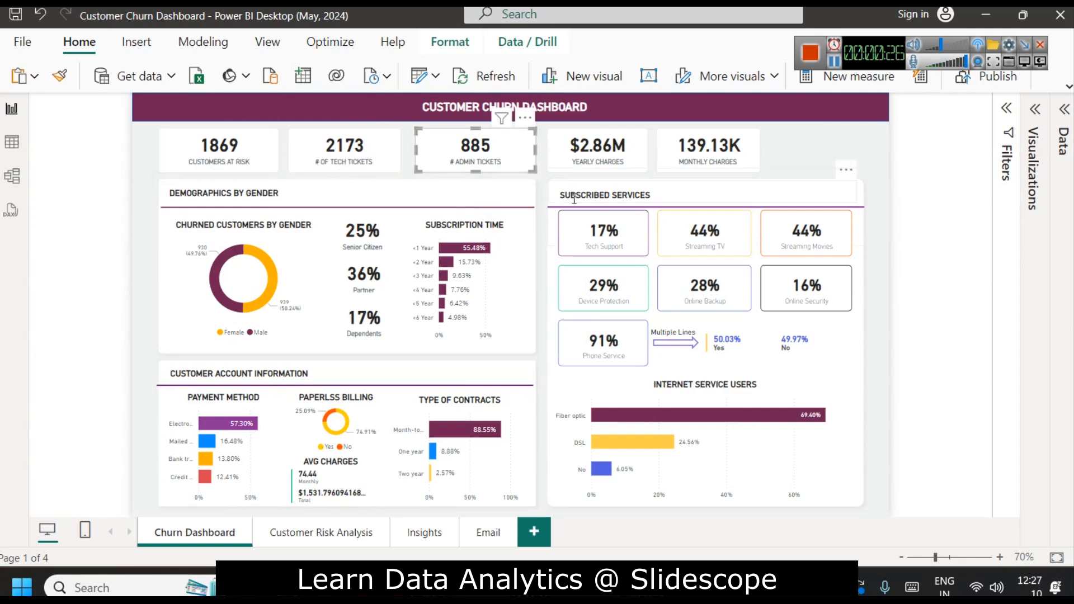
pyautogui.click(595, 166)
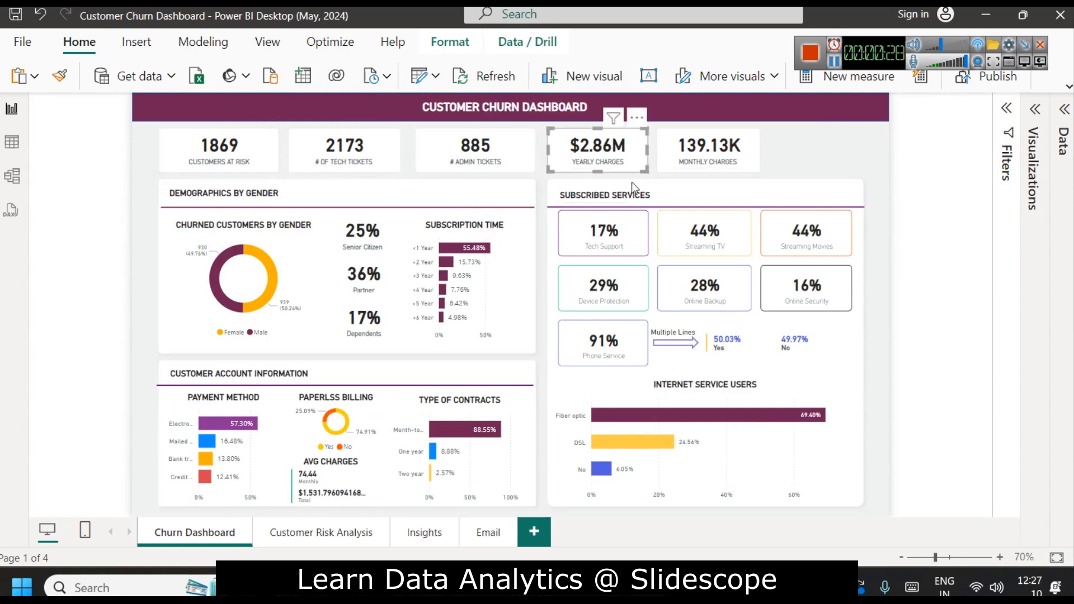
pyautogui.click(707, 157)
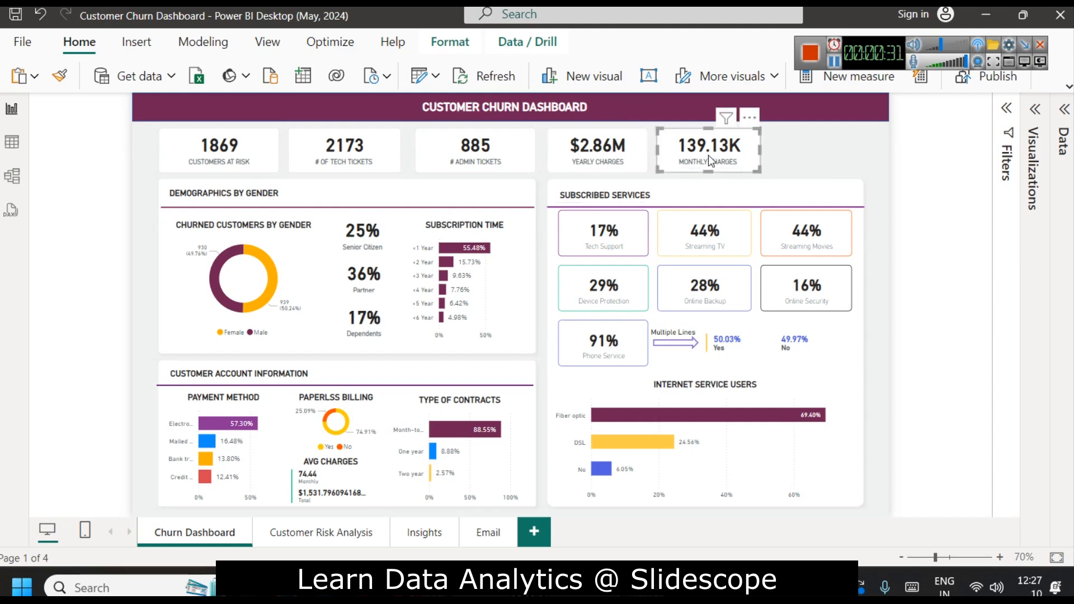
# Review the Demographics by Gender section, including its Senior Citizen, Partner and Dependents cards
pyautogui.click(425, 263)
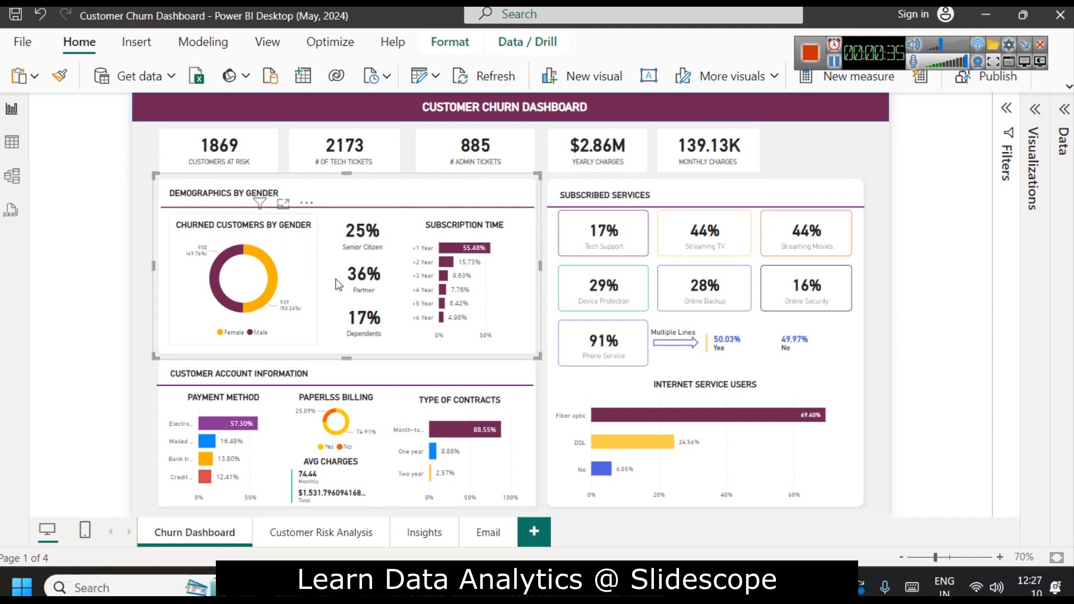
pyautogui.click(376, 249)
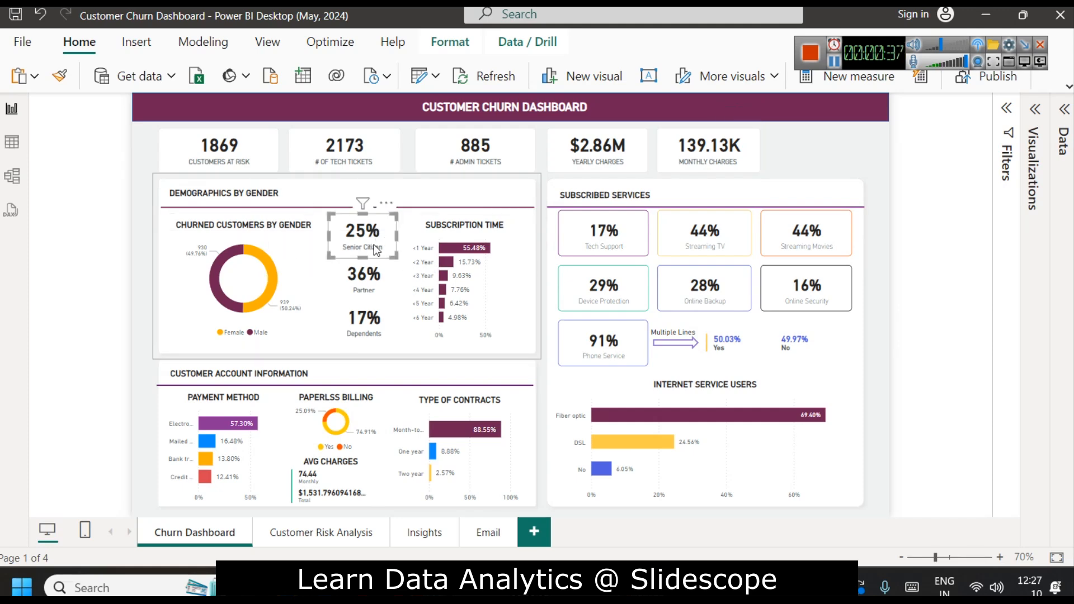
pyautogui.click(382, 285)
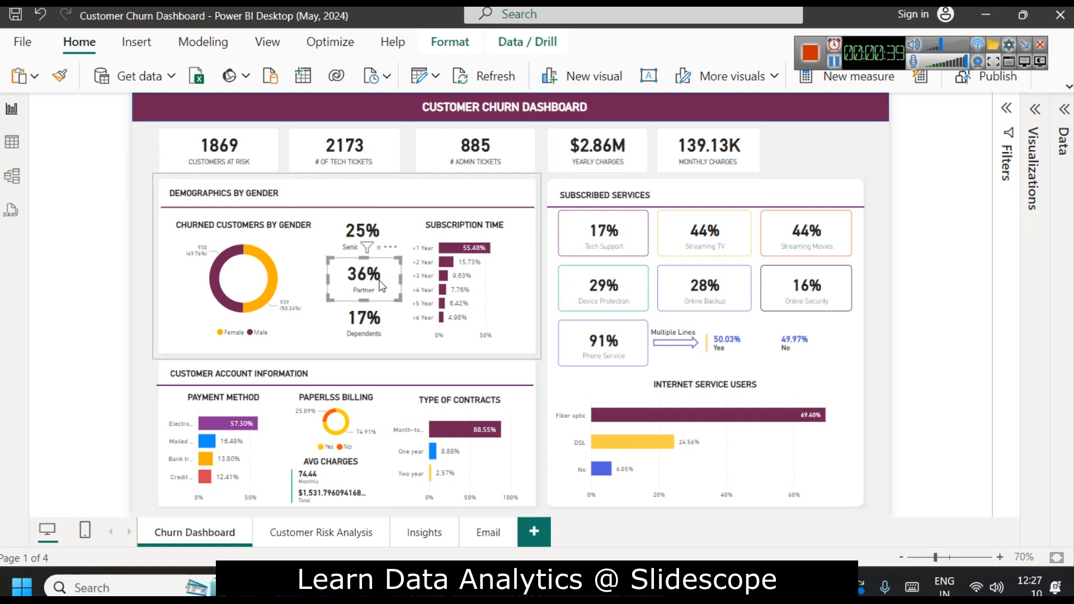
pyautogui.click(376, 327)
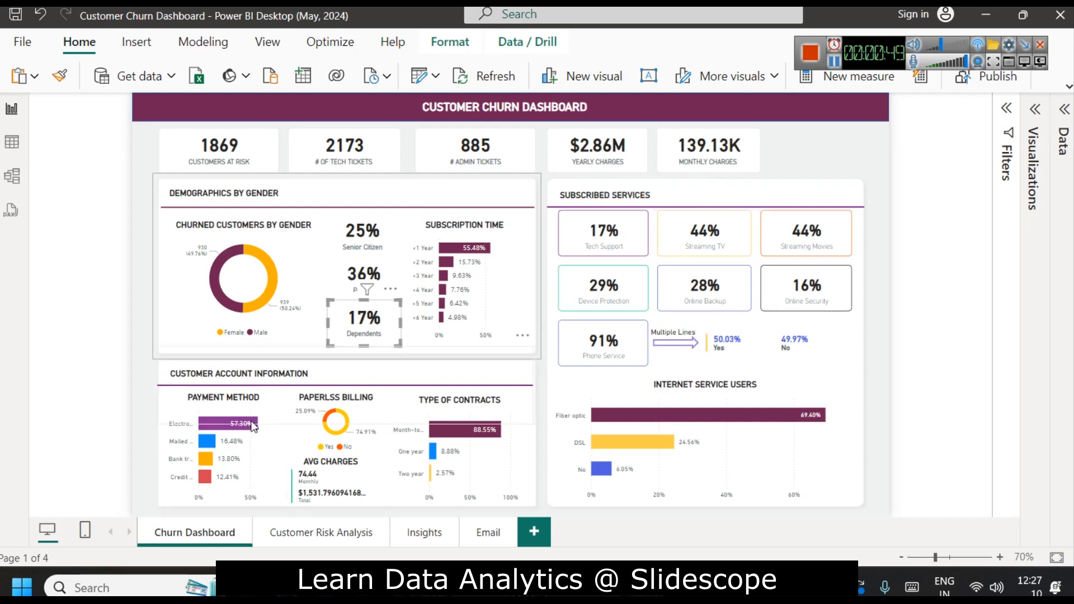
# Expand the Churn table's field list and inspect the DAX formula of the Senior Citizen measure
pyautogui.click(1064, 108)
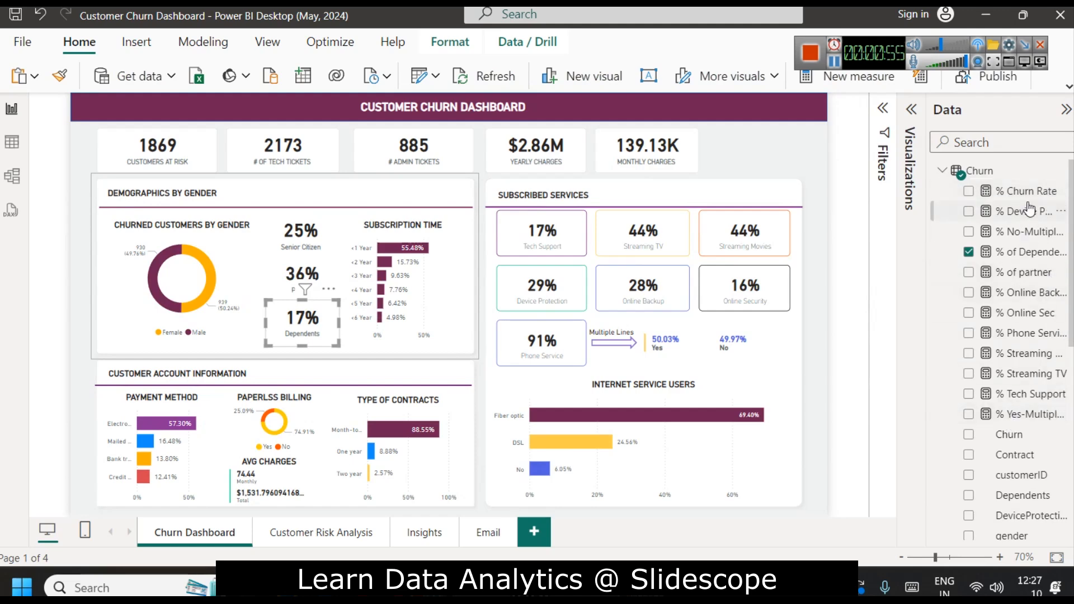
pyautogui.scroll(-7, 1013, 424)
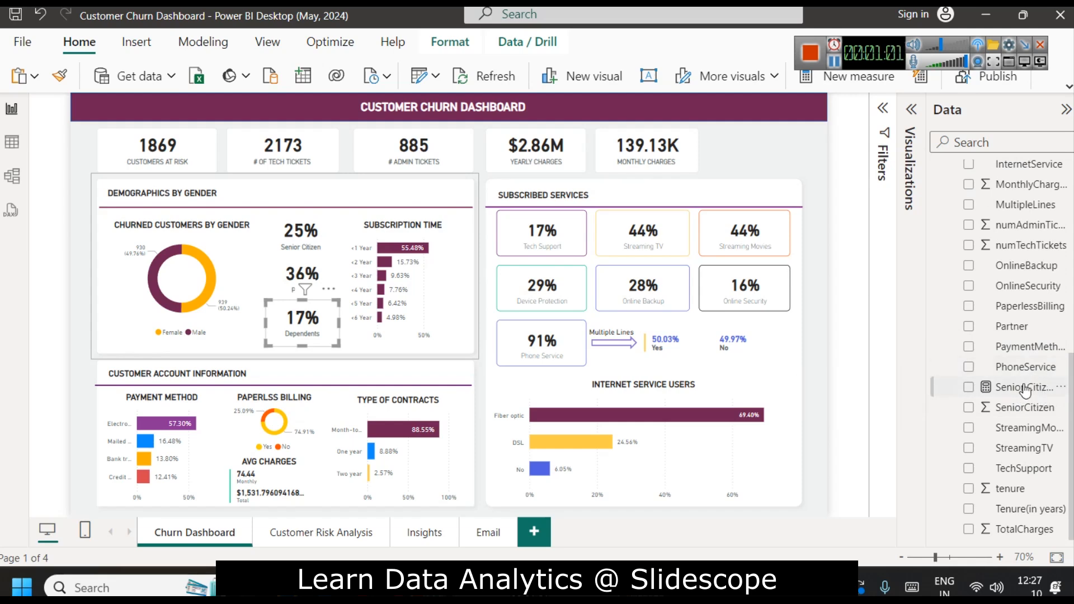
pyautogui.click(1024, 387)
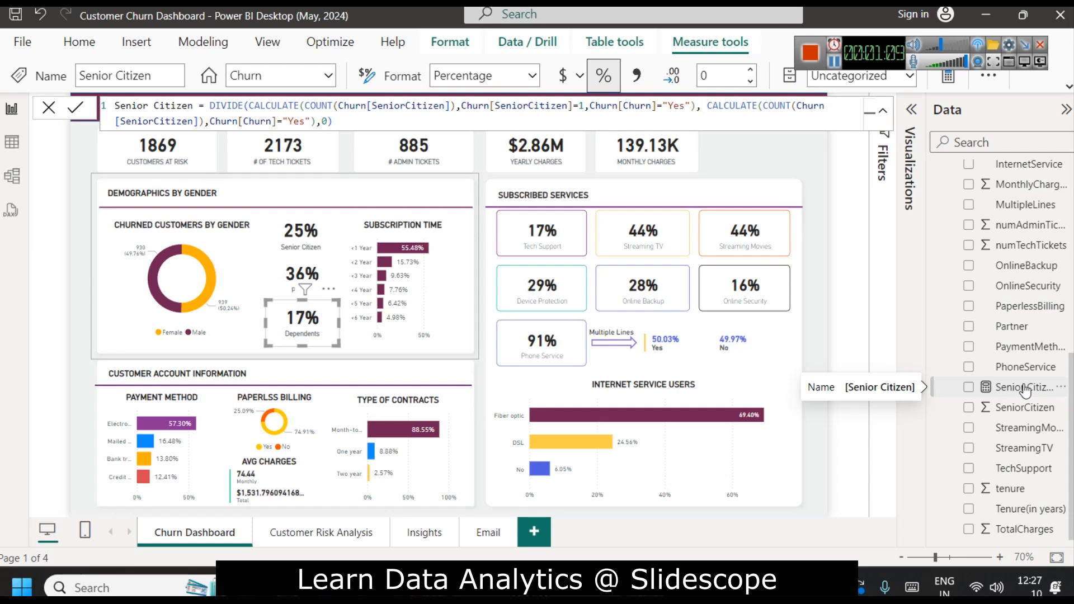
pyautogui.scroll(7, 1024, 390)
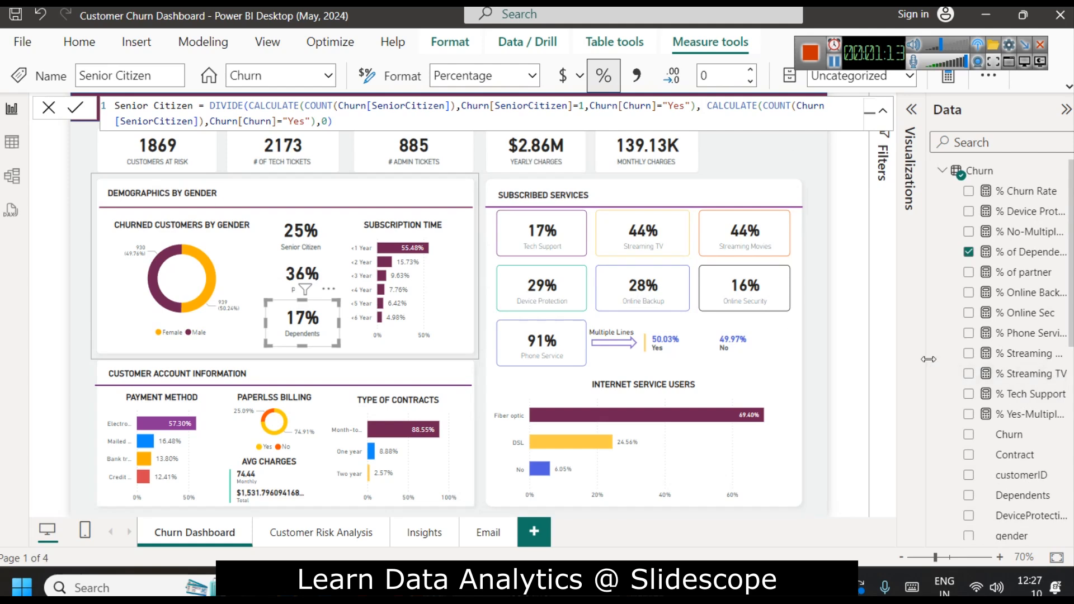
pyautogui.click(834, 373)
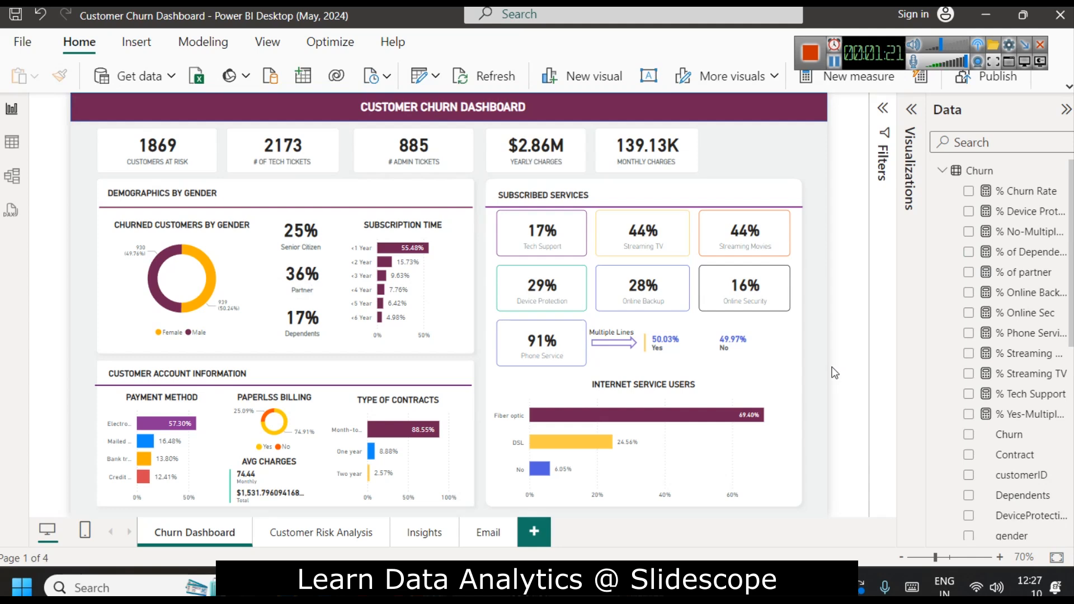
# Switch to the browser and read the Telecom Customer Churn dataset overview through the Services Signed Up features
pyautogui.click(437, 585)
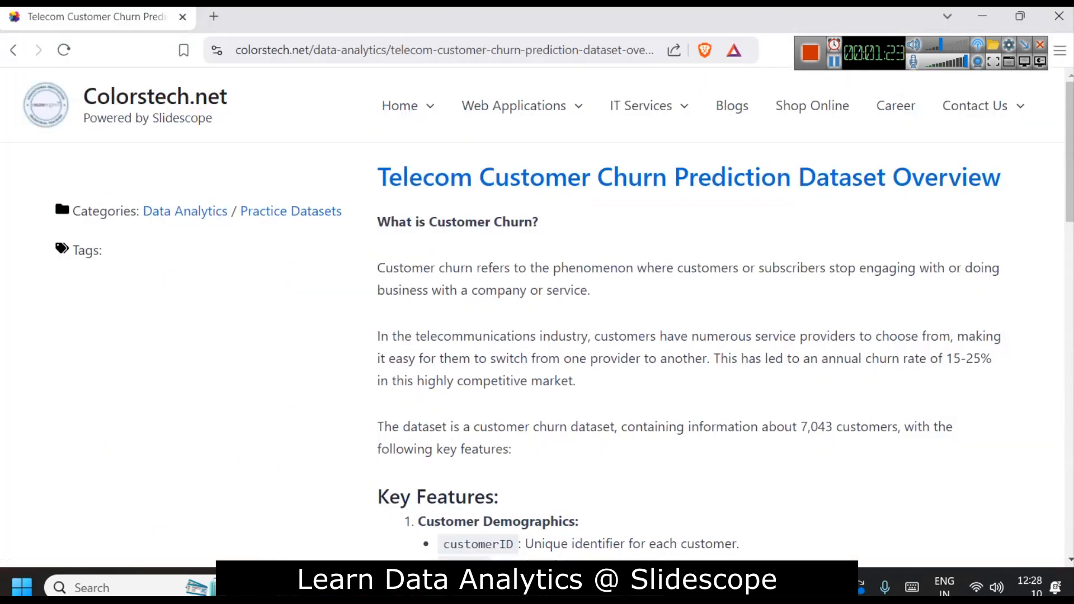
pyautogui.scroll(-2, 526, 282)
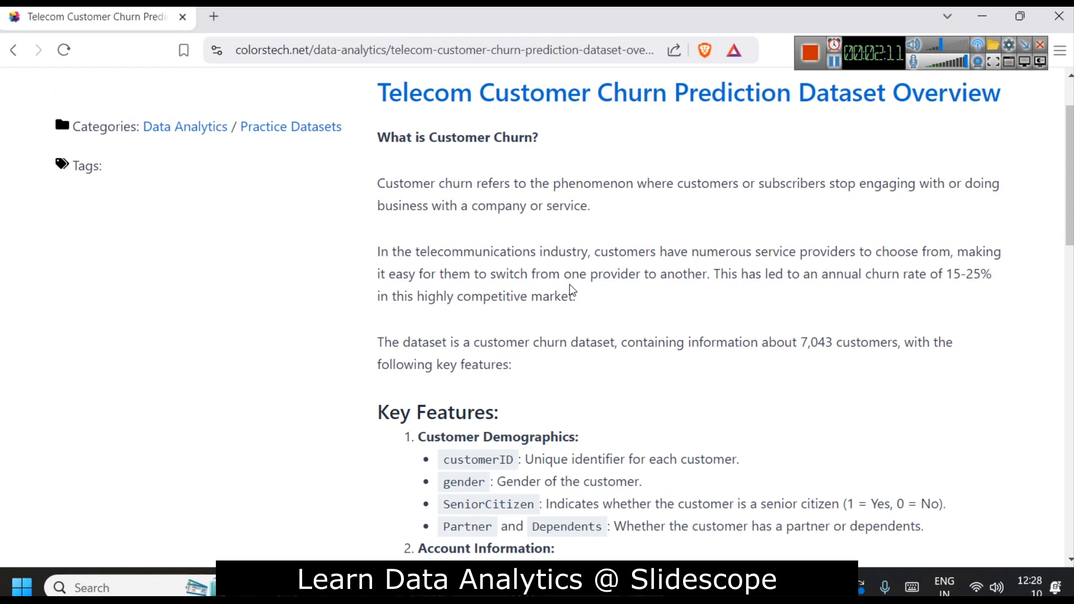
pyautogui.scroll(-2, 566, 309)
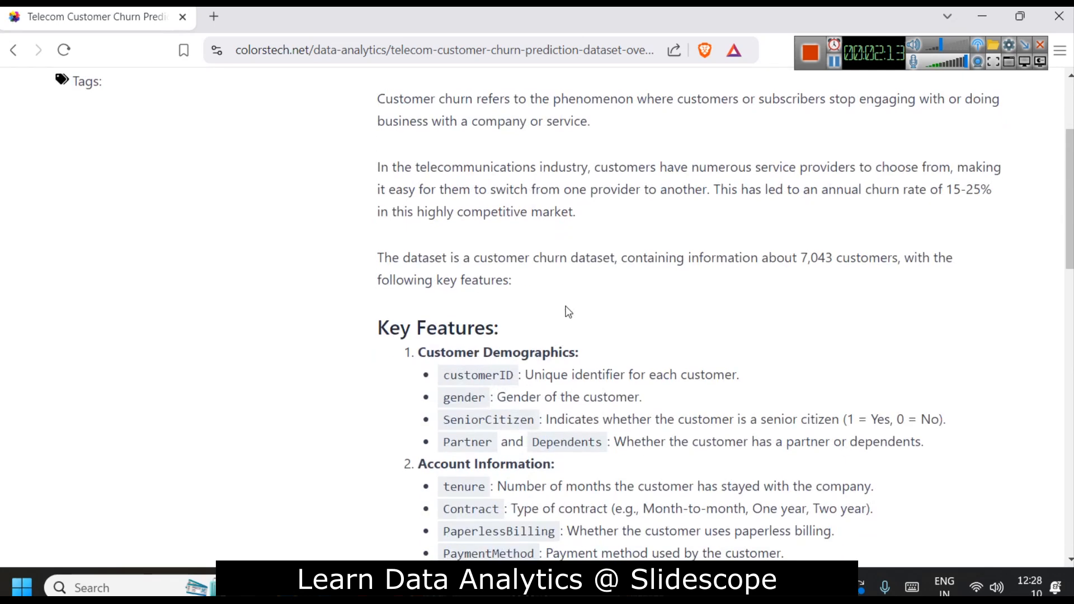
pyautogui.scroll(-3, 568, 311)
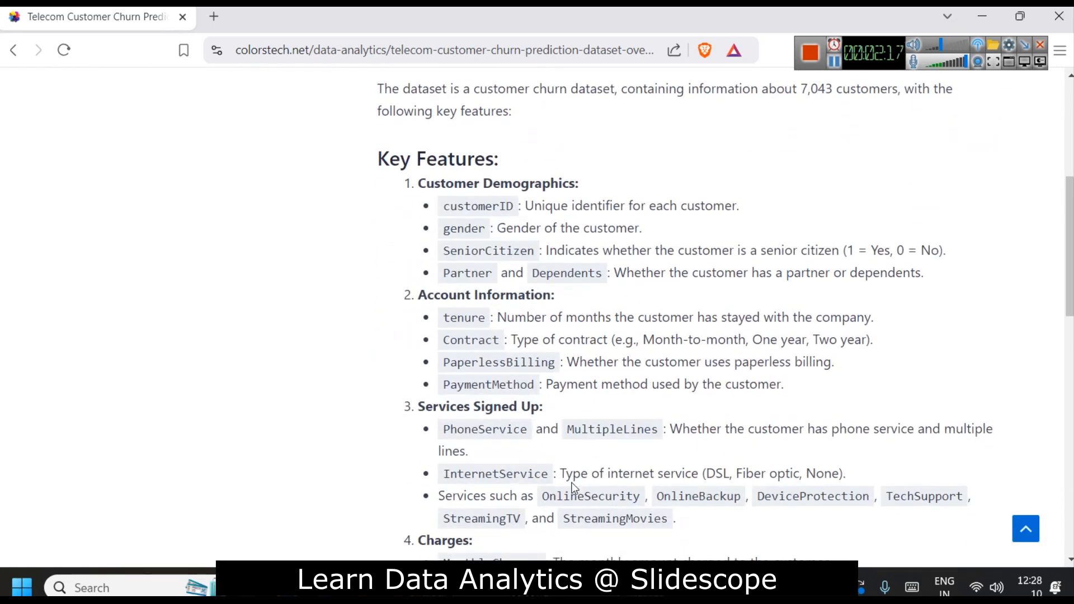
# Return to Power BI, display the Churn table's rows and compare them with the dataset description in the browser
pyautogui.moveTo(553, 588)
pyautogui.click(554, 492)
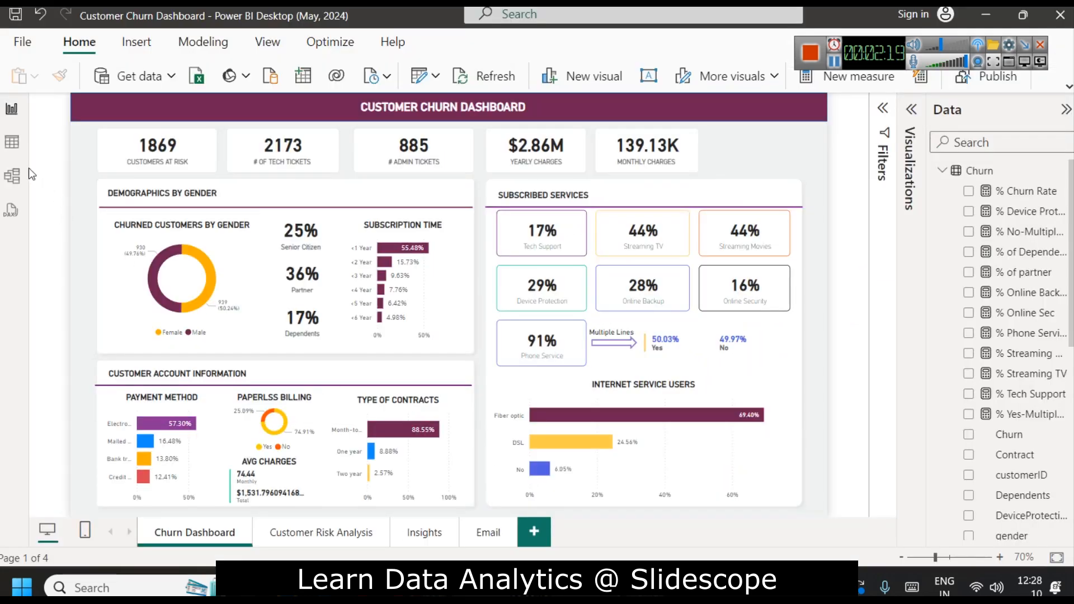
pyautogui.click(12, 143)
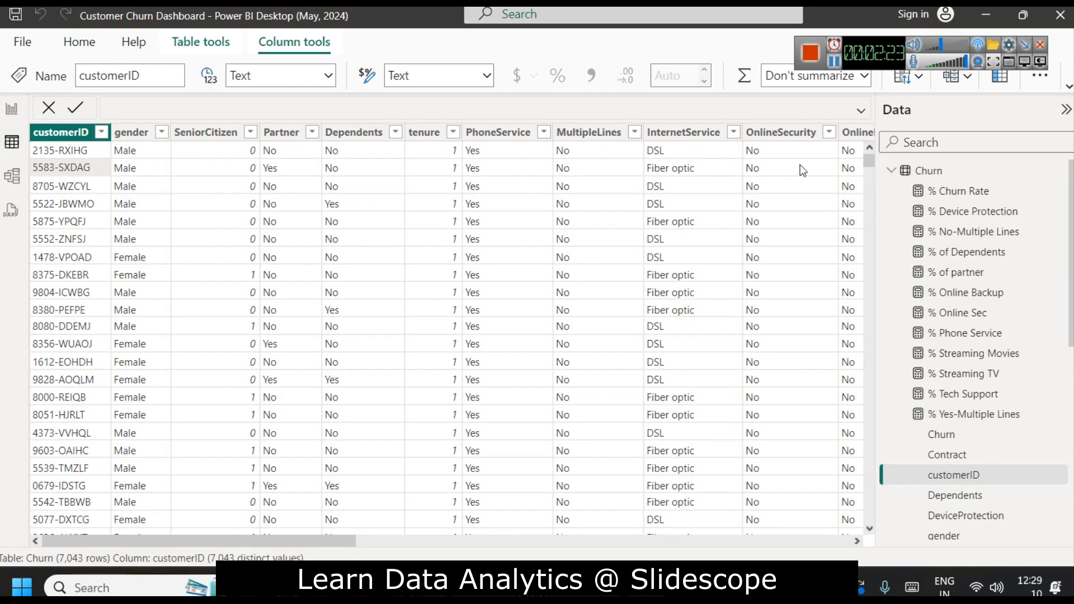
pyautogui.click(563, 546)
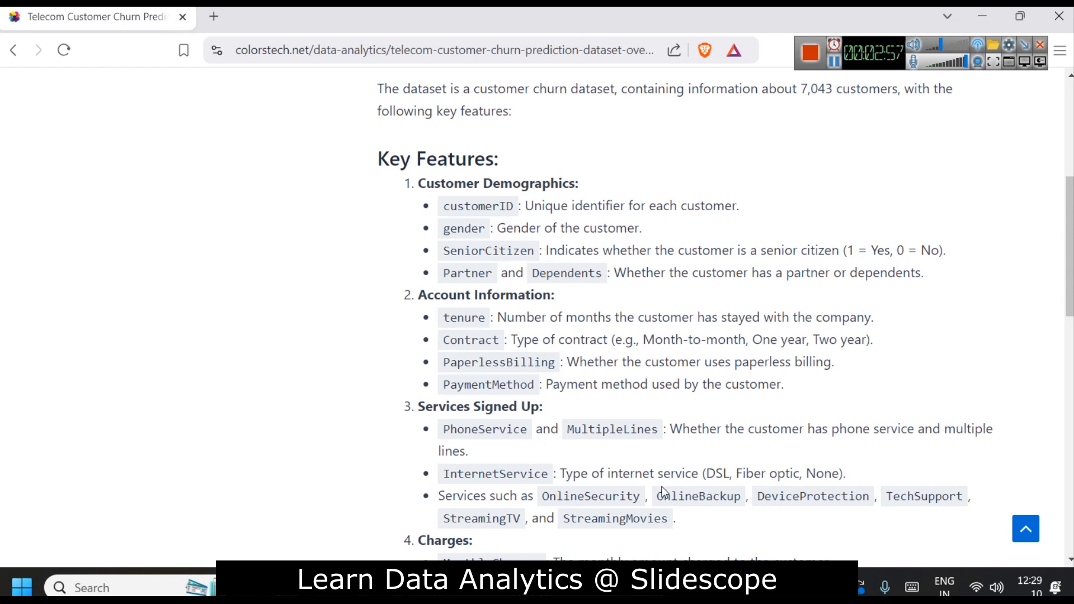
pyautogui.click(543, 584)
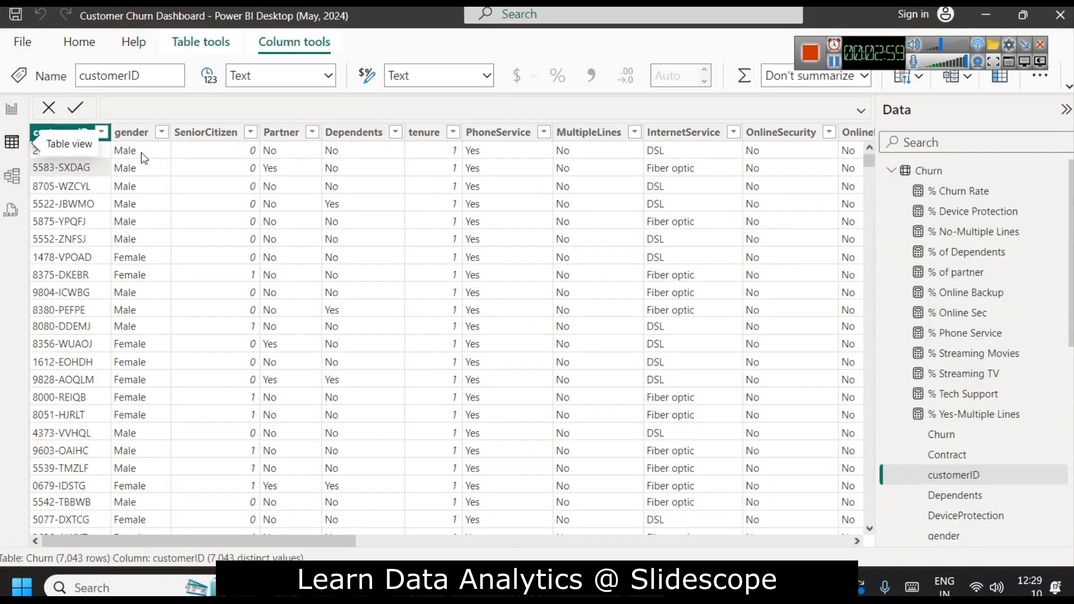
# Inspect the filter values available in the Churn table's PhoneService column without applying a filter
pyautogui.click(414, 135)
pyautogui.click(480, 134)
pyautogui.click(543, 133)
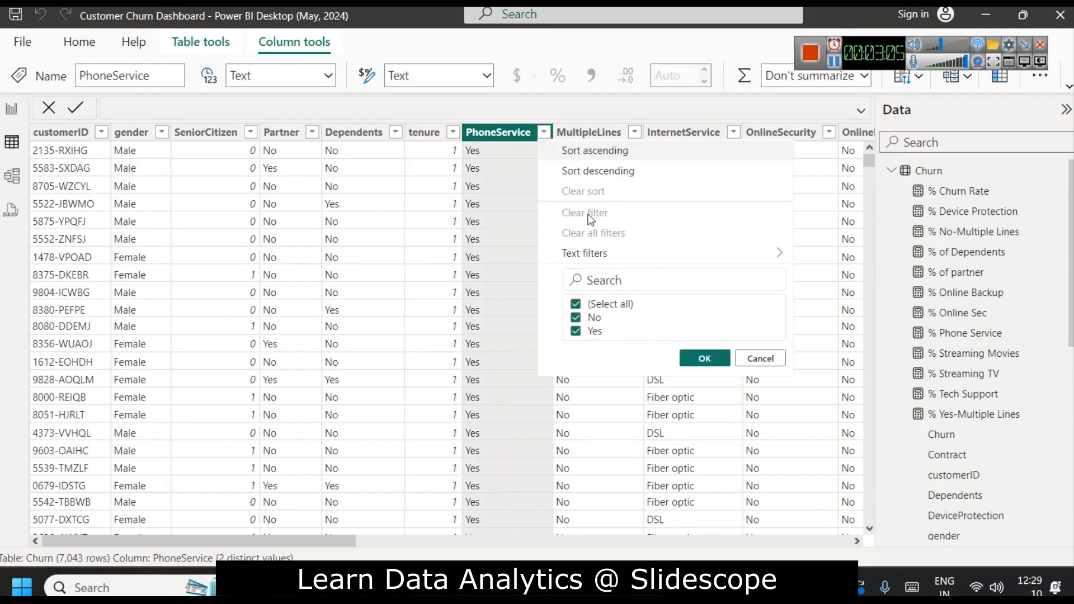
pyautogui.click(762, 357)
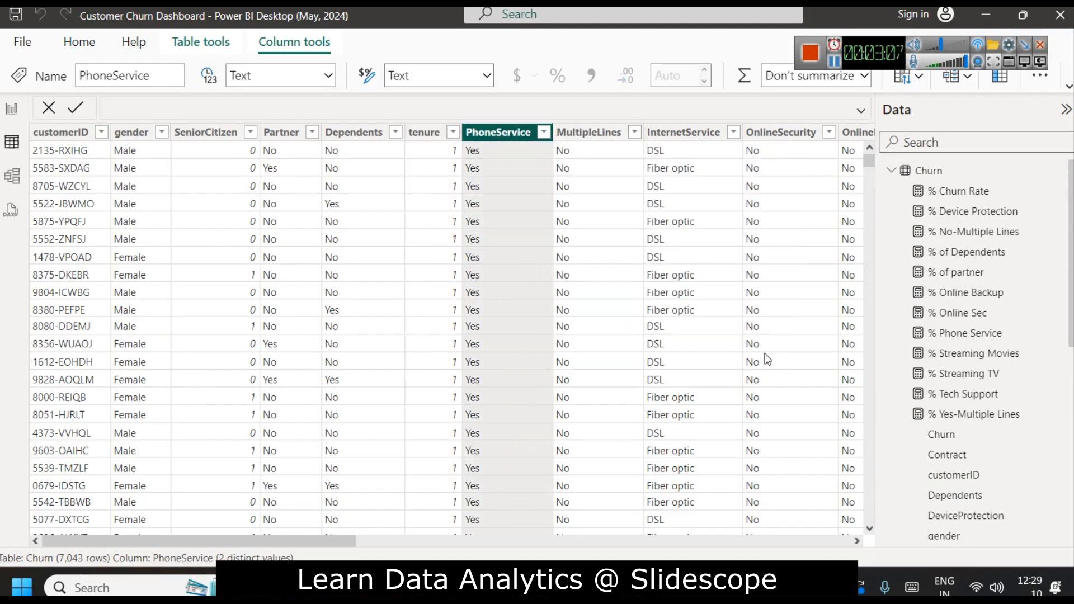
# Consult the dataset's key features in the browser and inspect the MultipleLines column's filter values in Power BI without filtering
pyautogui.hotkey('alt', 'Tab')
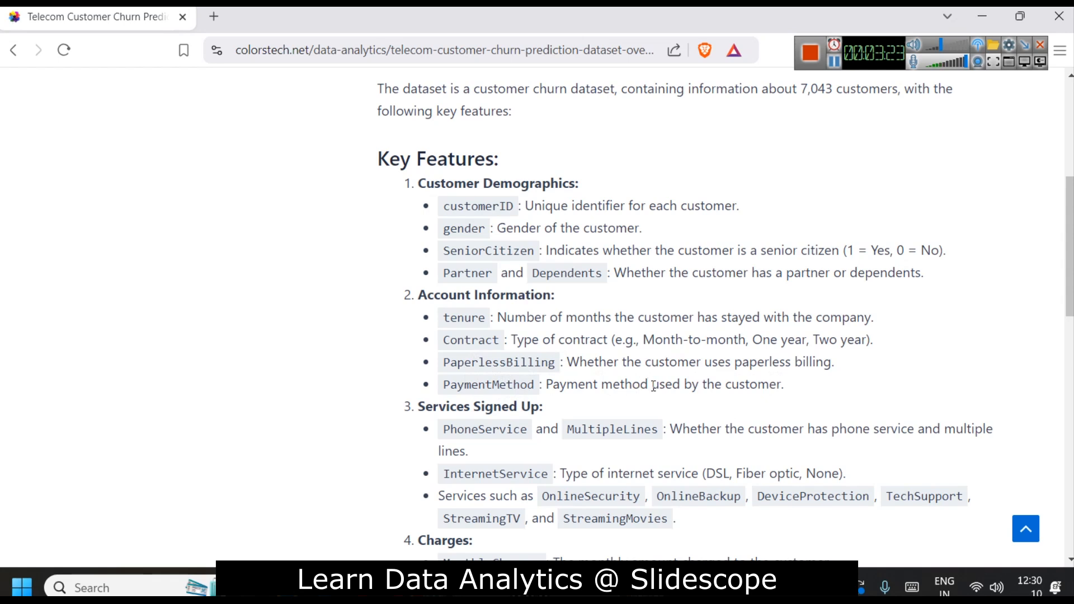
pyautogui.scroll(-1, 703, 393)
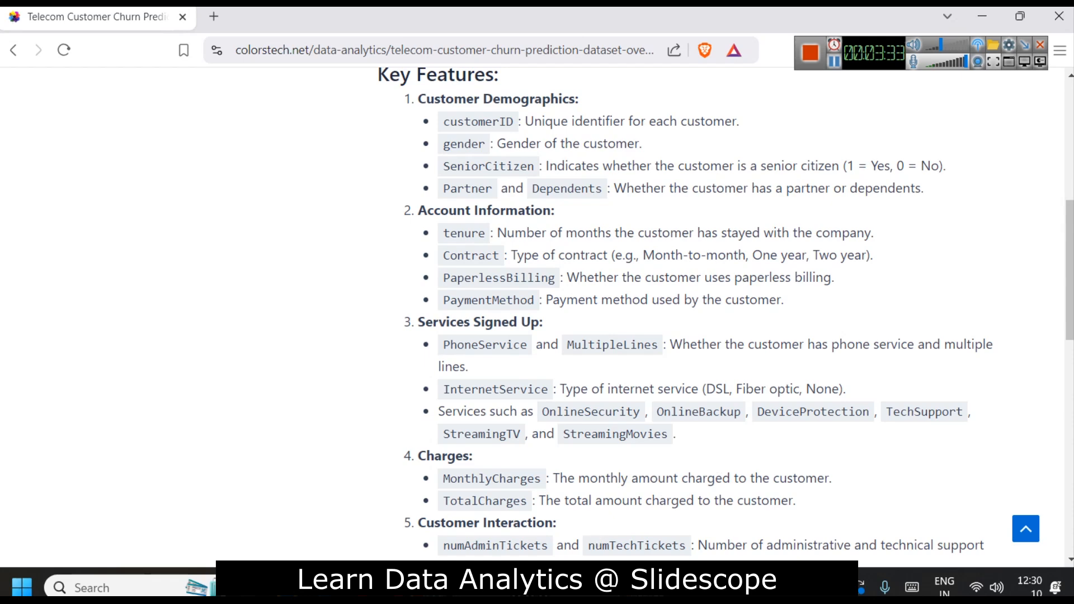
pyautogui.hotkey('alt', 'Tab')
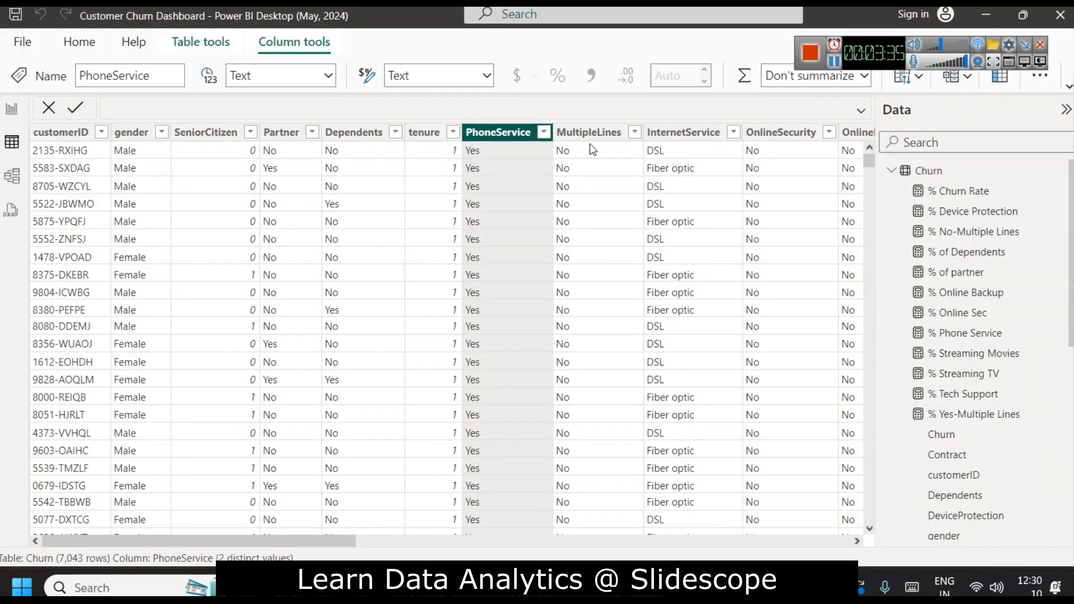
pyautogui.click(635, 133)
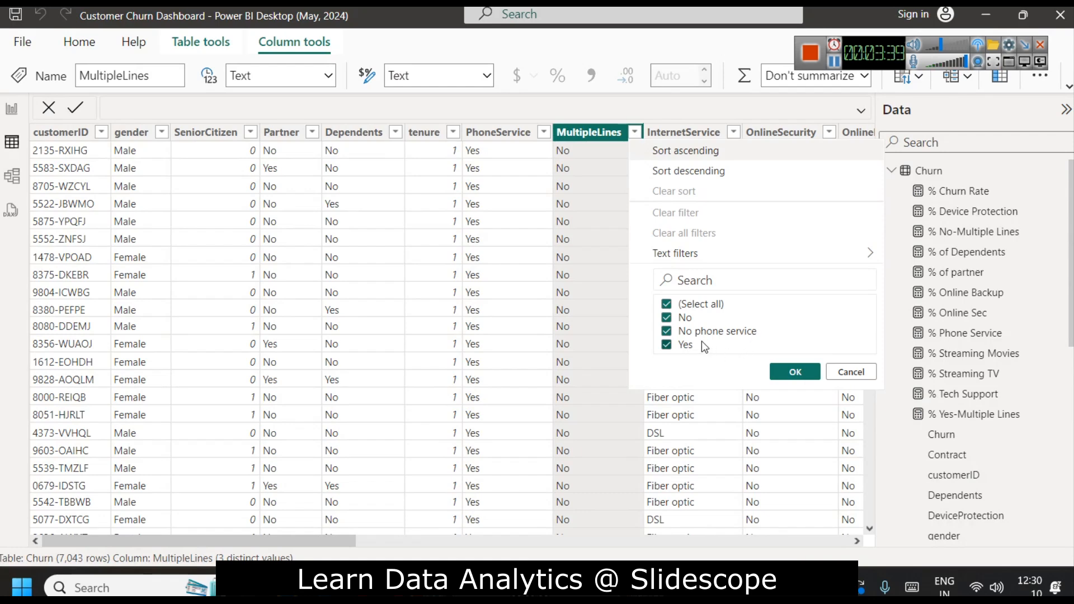
pyautogui.click(851, 372)
# Read the Charges, Customer Interaction and Churn features in the browser, and view the columns from PhoneService to StreamingMovies in Power BI
pyautogui.hotkey('alt', 'Tab')
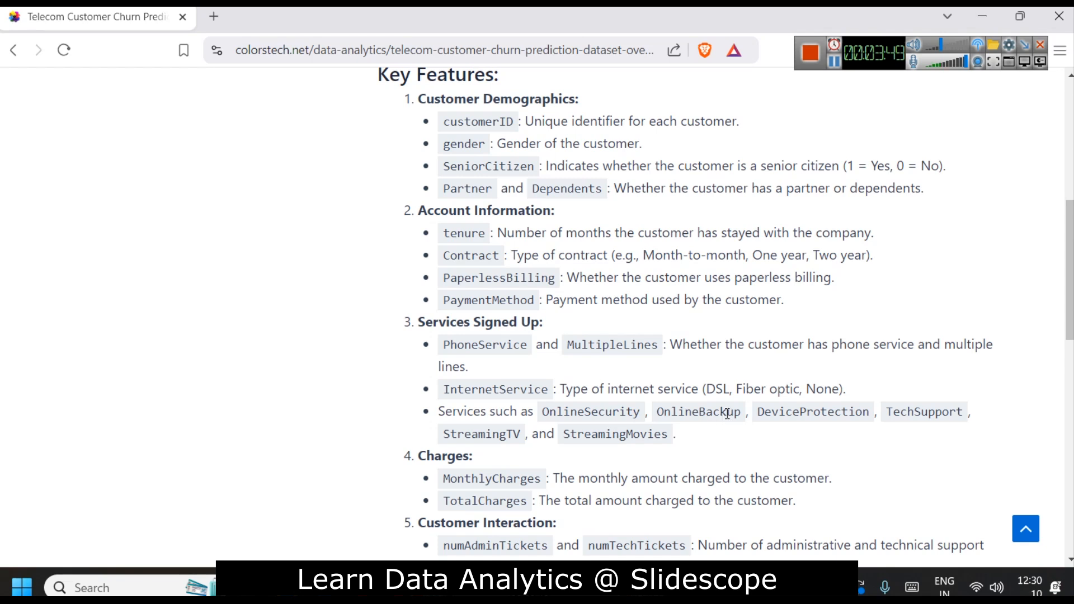
pyautogui.scroll(-1, 727, 414)
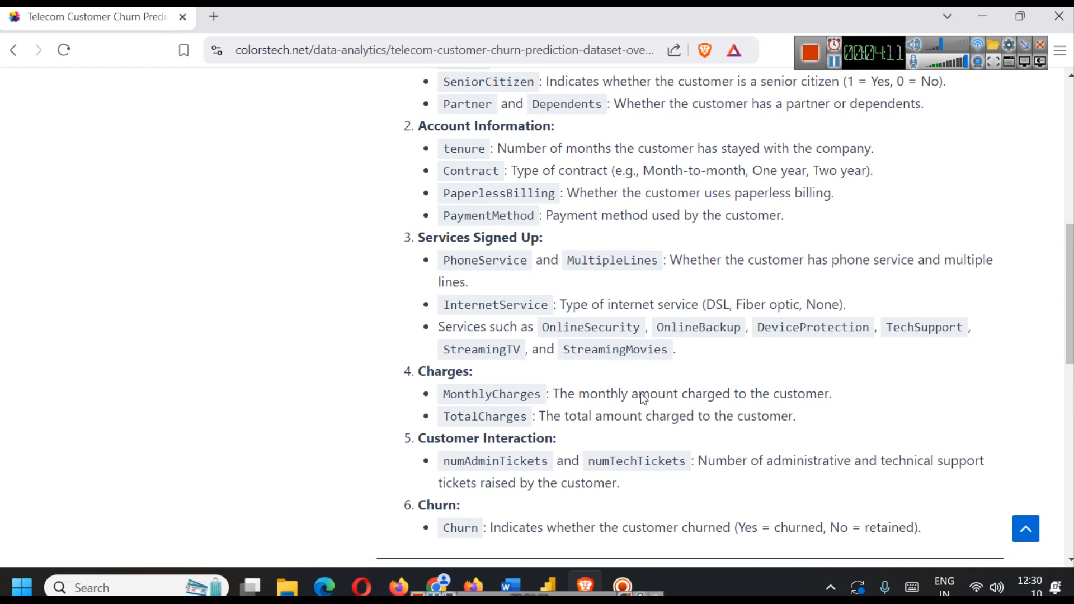
pyautogui.click(548, 586)
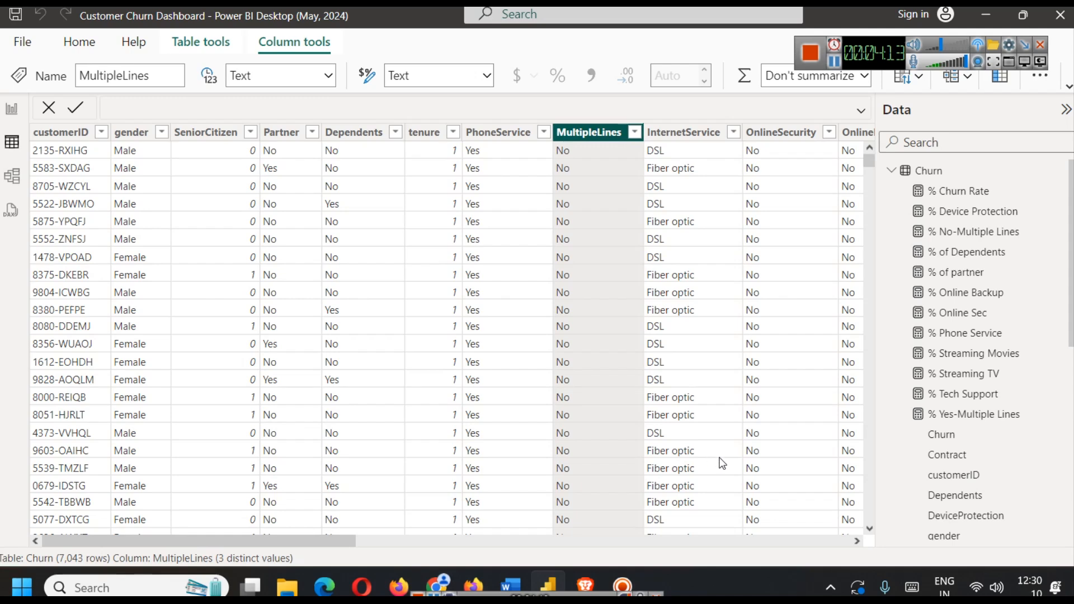
pyautogui.moveTo(314, 541); pyautogui.dragTo(471, 565)
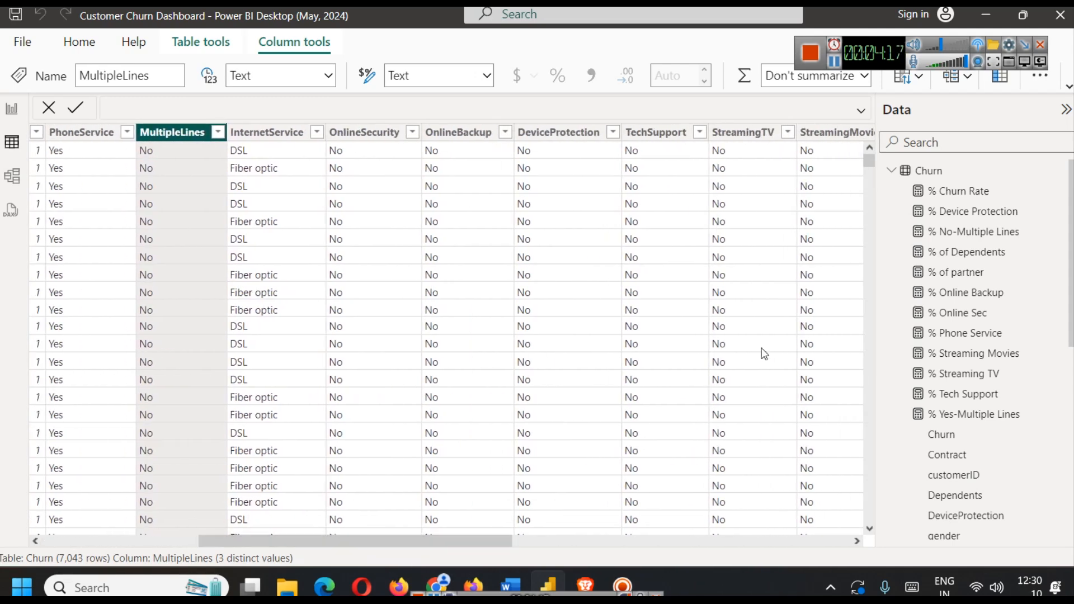
# Inspect the StreamingTV and StreamingMovies filter values without filtering, and view the Churn table's remaining columns through Tenure(in years)
pyautogui.click(787, 132)
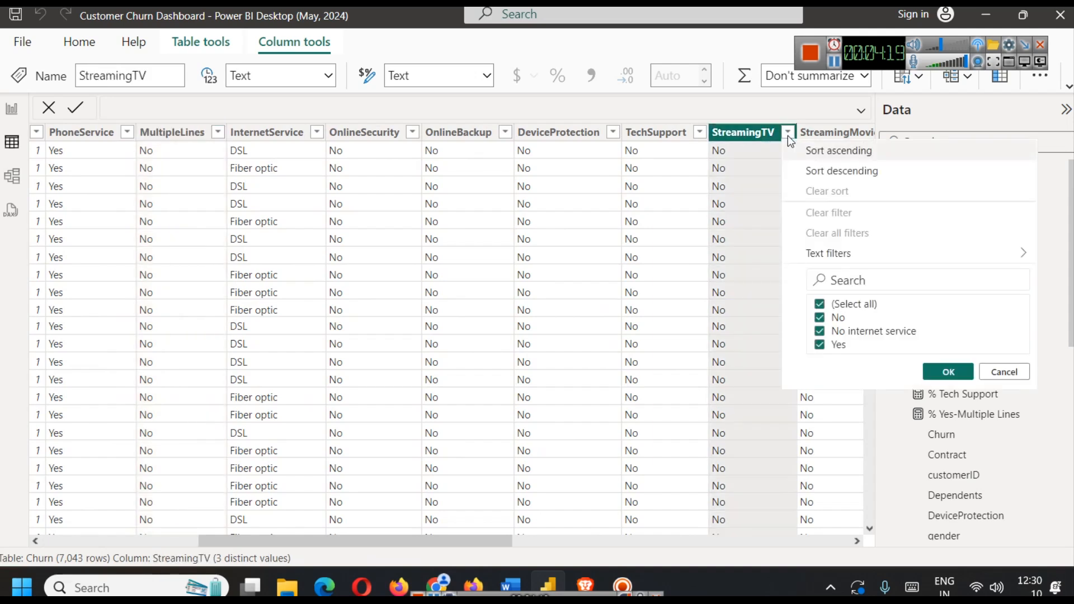
pyautogui.click(1003, 372)
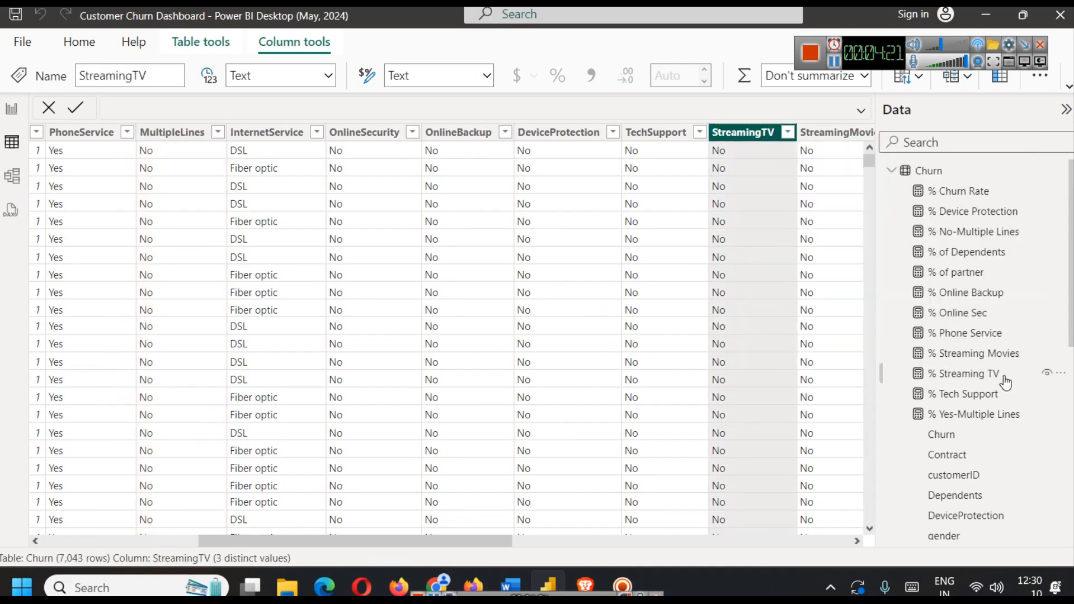
pyautogui.click(832, 135)
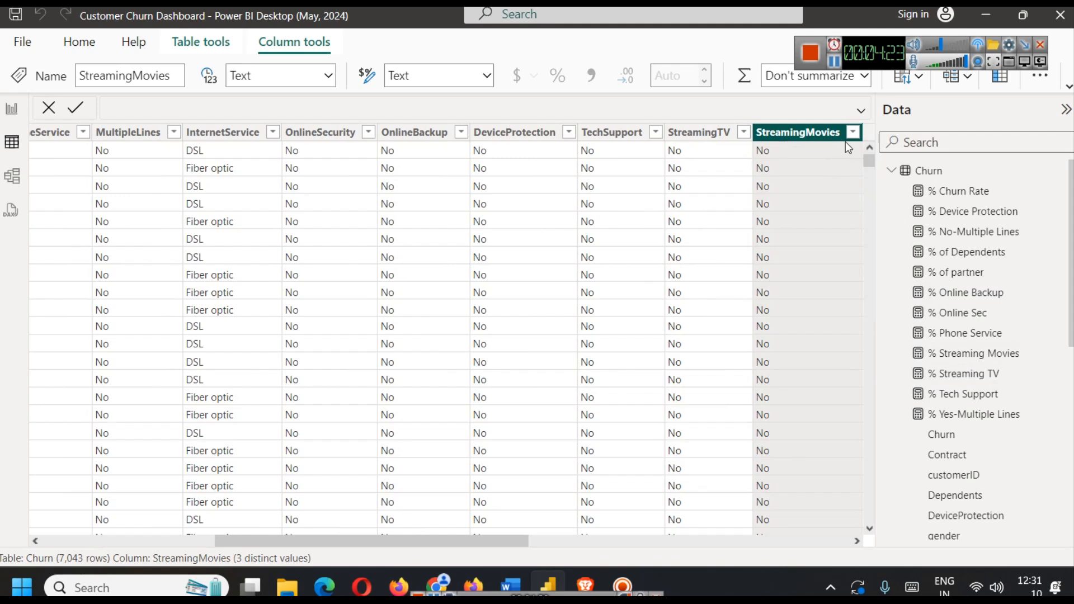
pyautogui.click(851, 132)
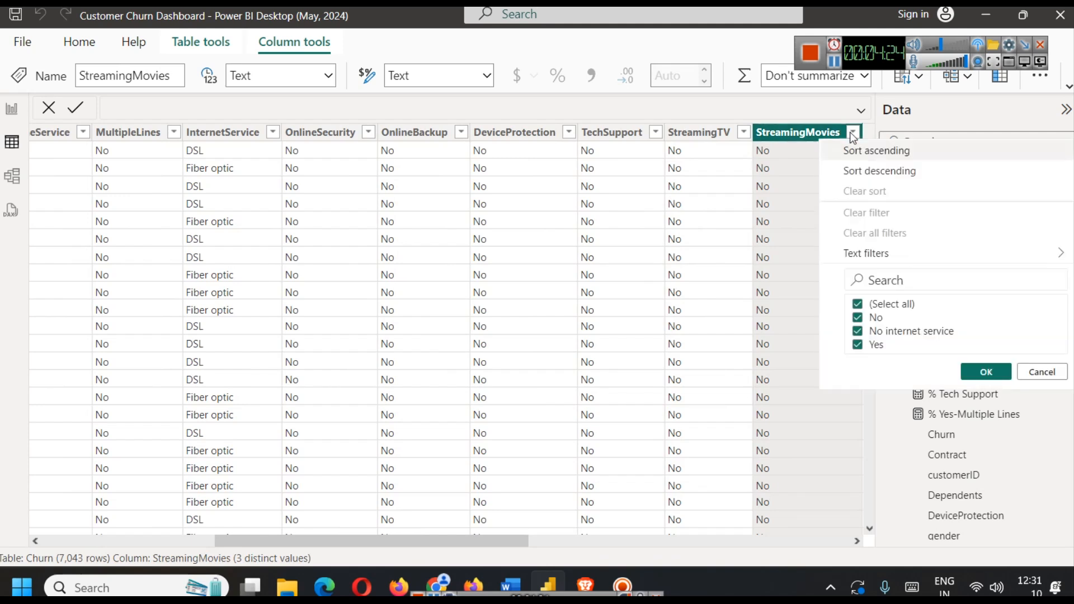
pyautogui.click(1041, 373)
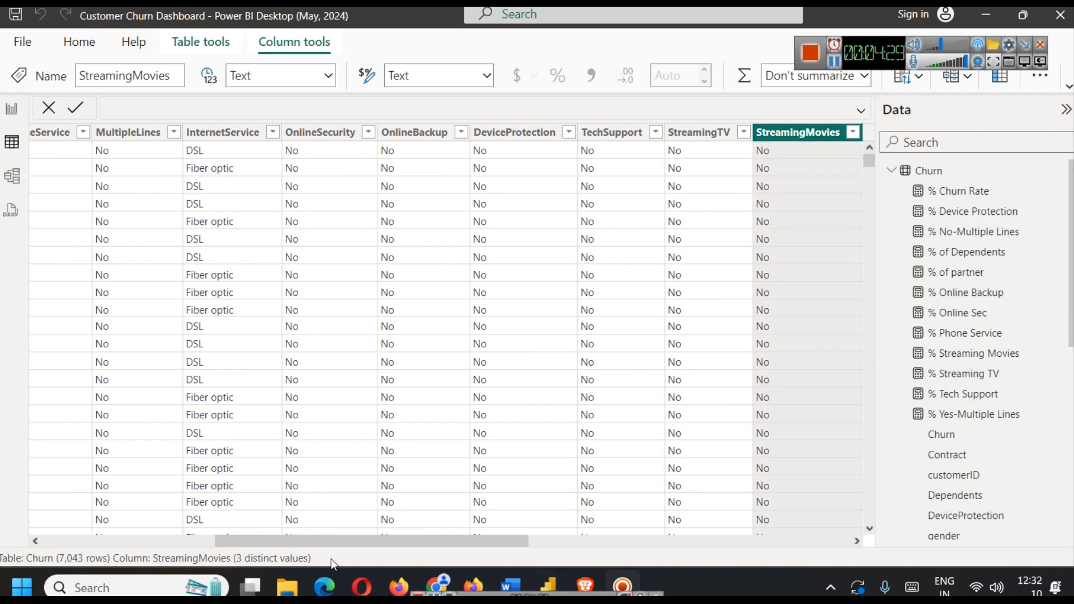
pyautogui.click(535, 540)
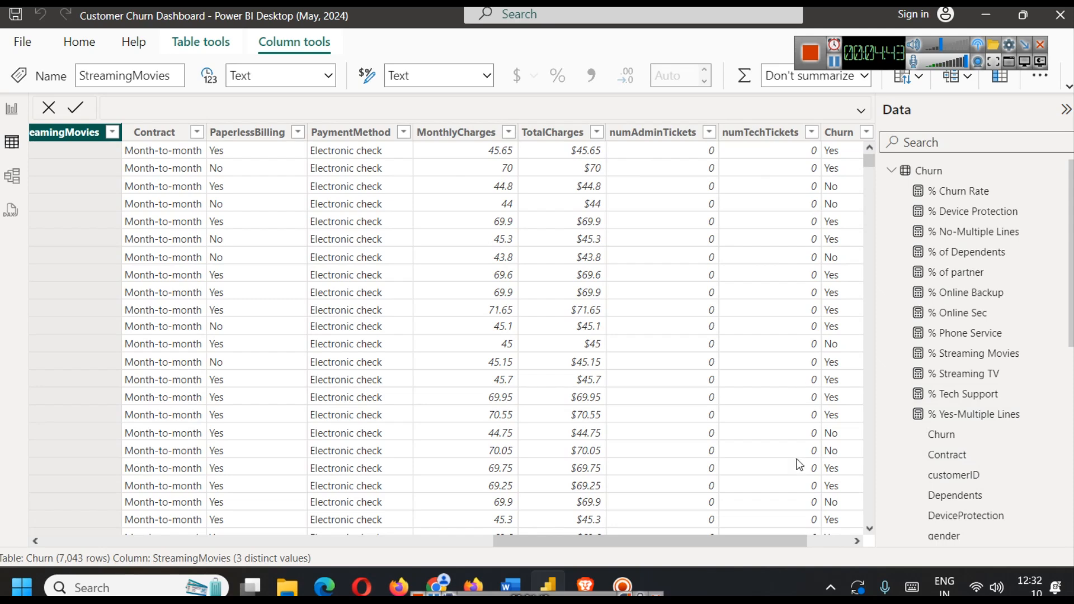
pyautogui.moveTo(795, 542); pyautogui.dragTo(844, 535)
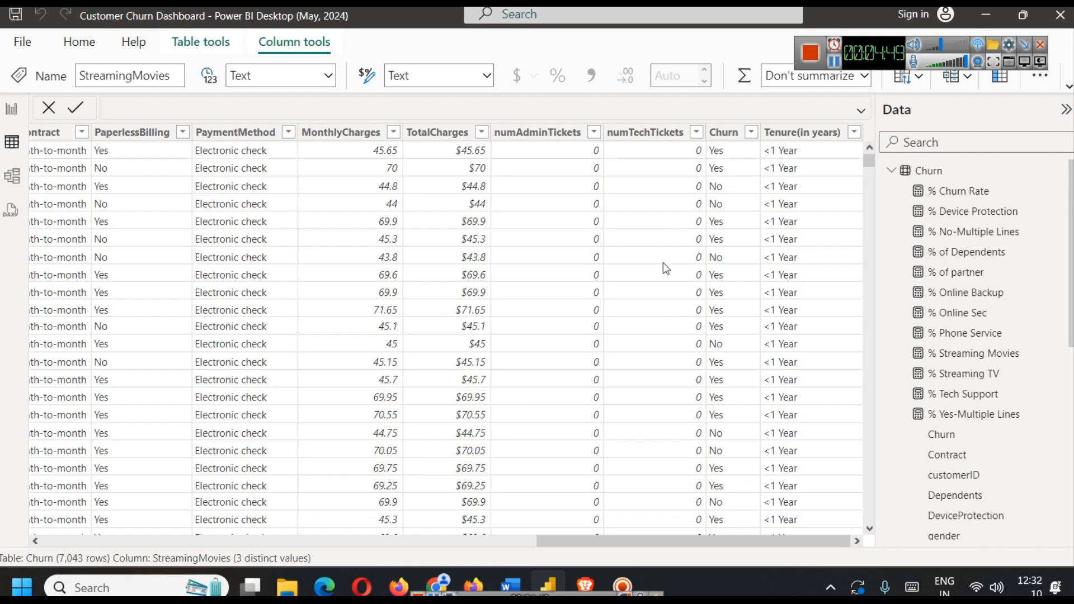
# Switch to the browser and review the dataset overview from the customer churn definition to the churn analysis perspective
pyautogui.click(585, 584)
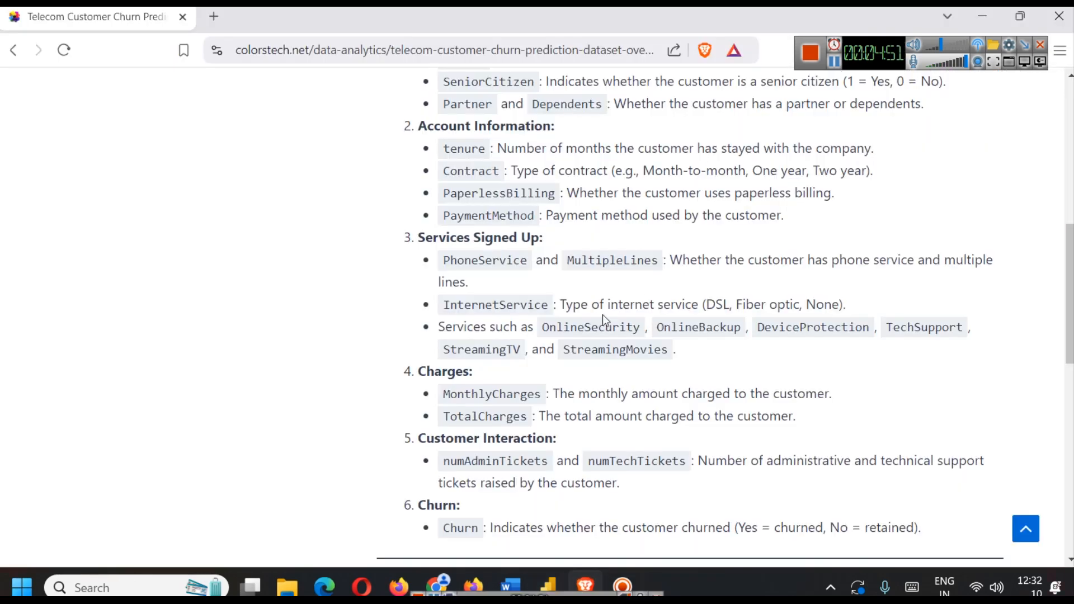
pyautogui.scroll(15, 511, 319)
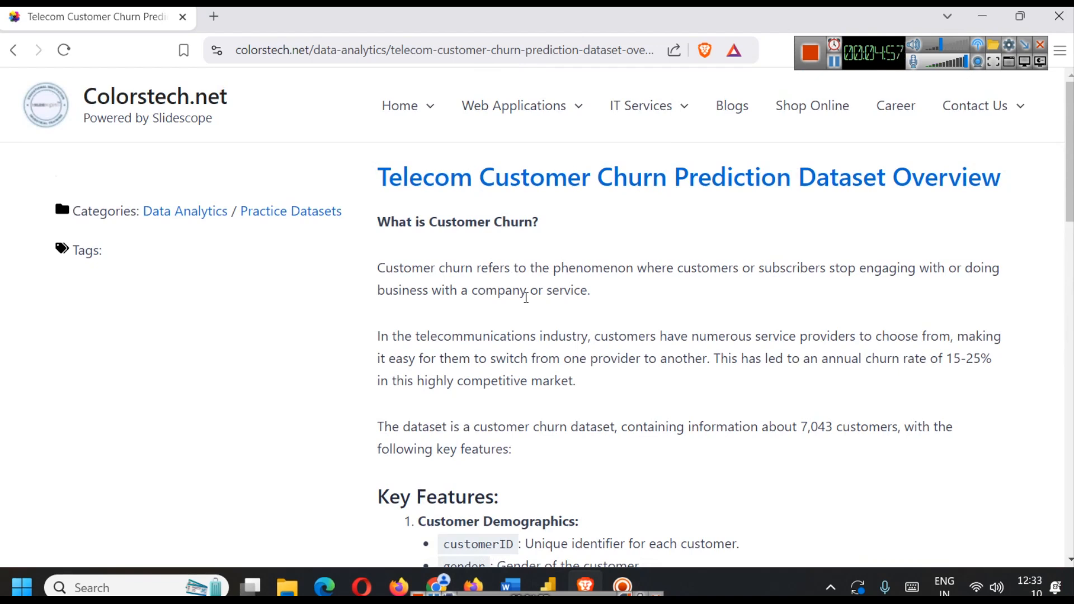
pyautogui.scroll(-12, 601, 307)
pyautogui.scroll(3, 571, 297)
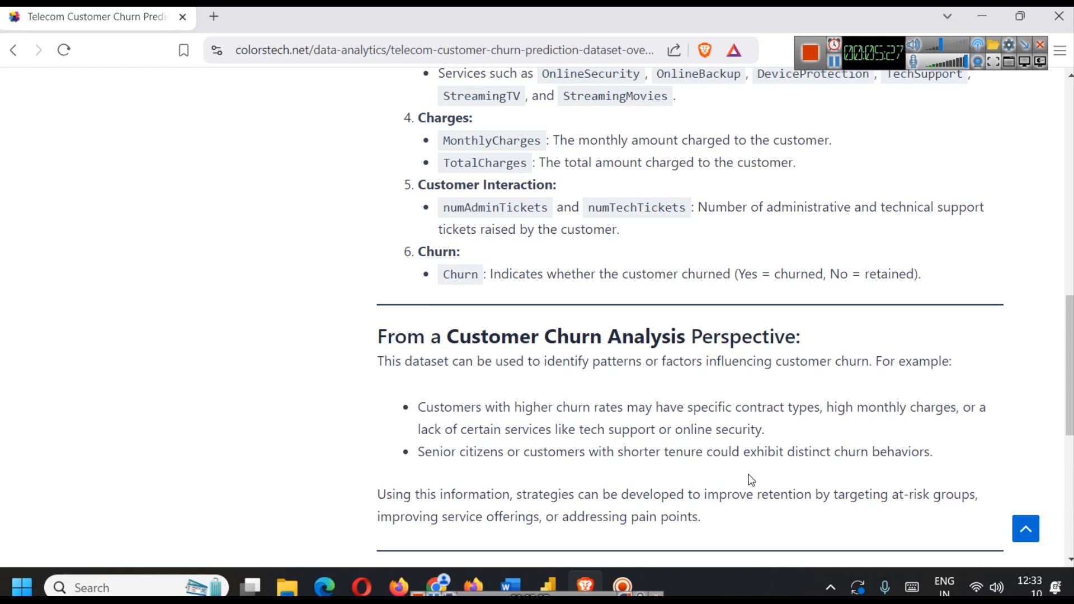
# Return to Power BI's Churn Dashboard report page and examine how the Customers at Risk card is built
pyautogui.click(547, 583)
pyautogui.click(10, 112)
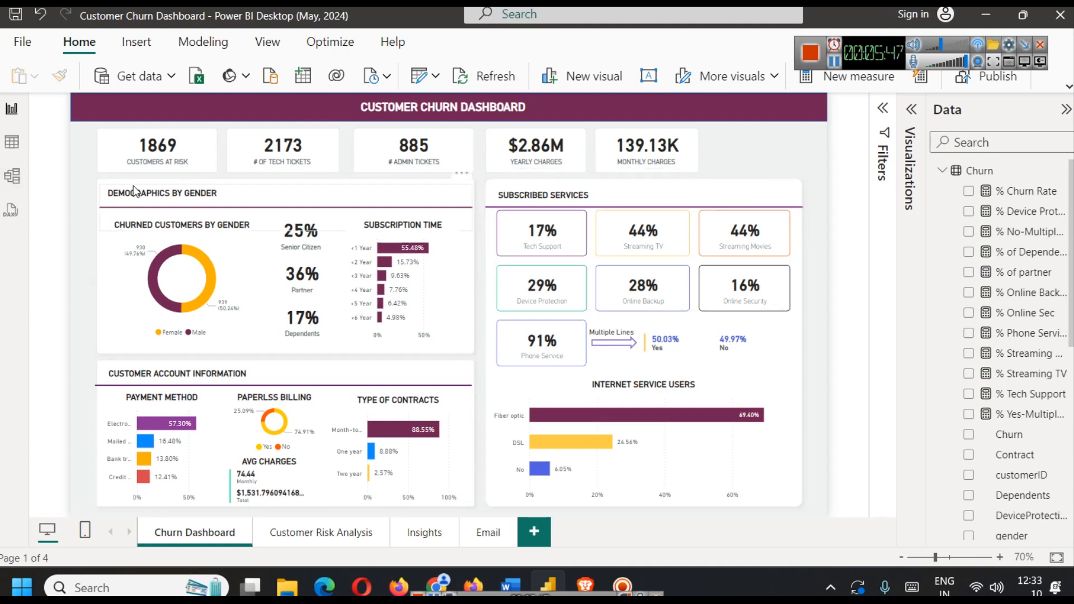
pyautogui.click(147, 158)
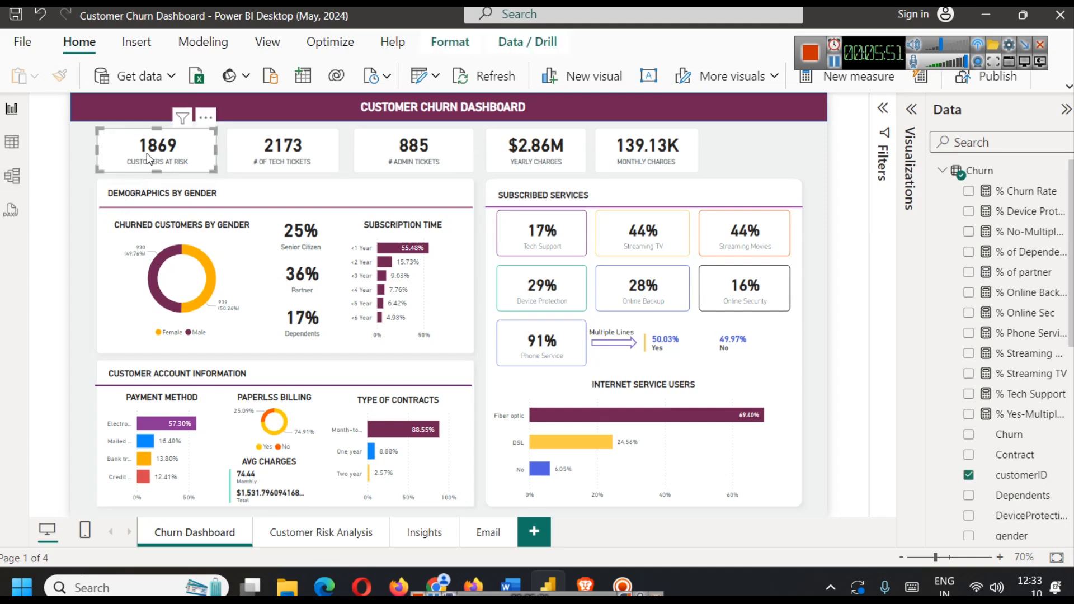
pyautogui.click(906, 126)
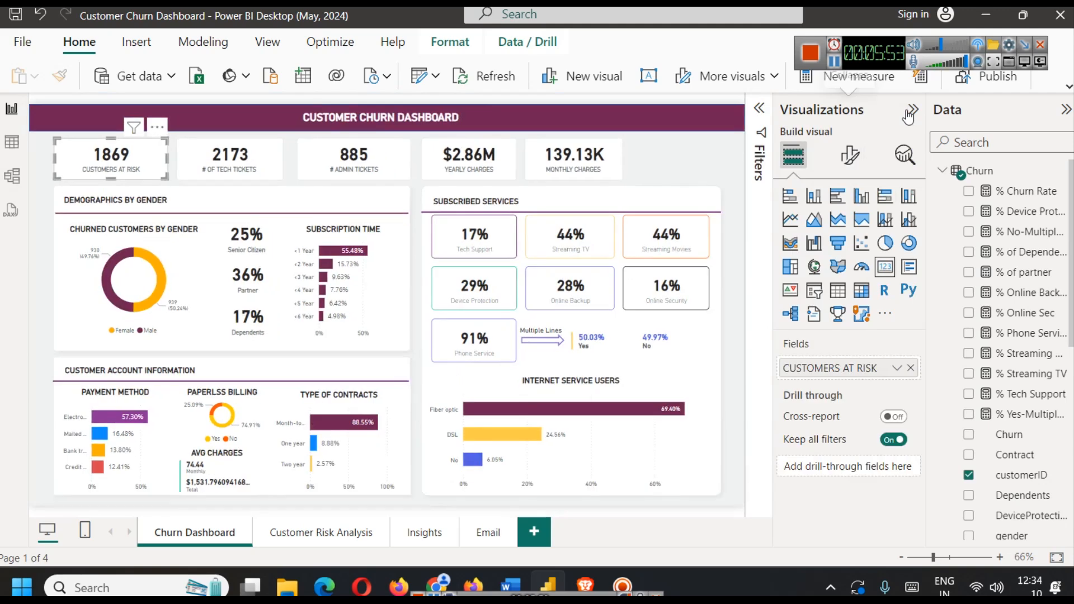
# Add a new report page, place an empty card visual on it and reduce the card's height
pyautogui.click(534, 531)
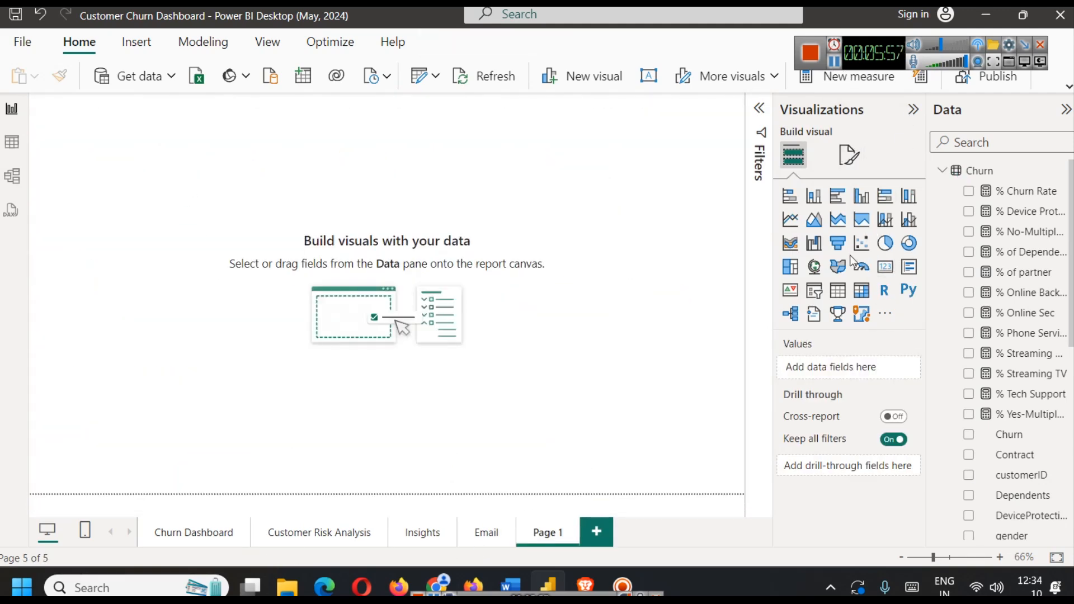
pyautogui.click(884, 266)
pyautogui.moveTo(106, 173); pyautogui.dragTo(175, 196)
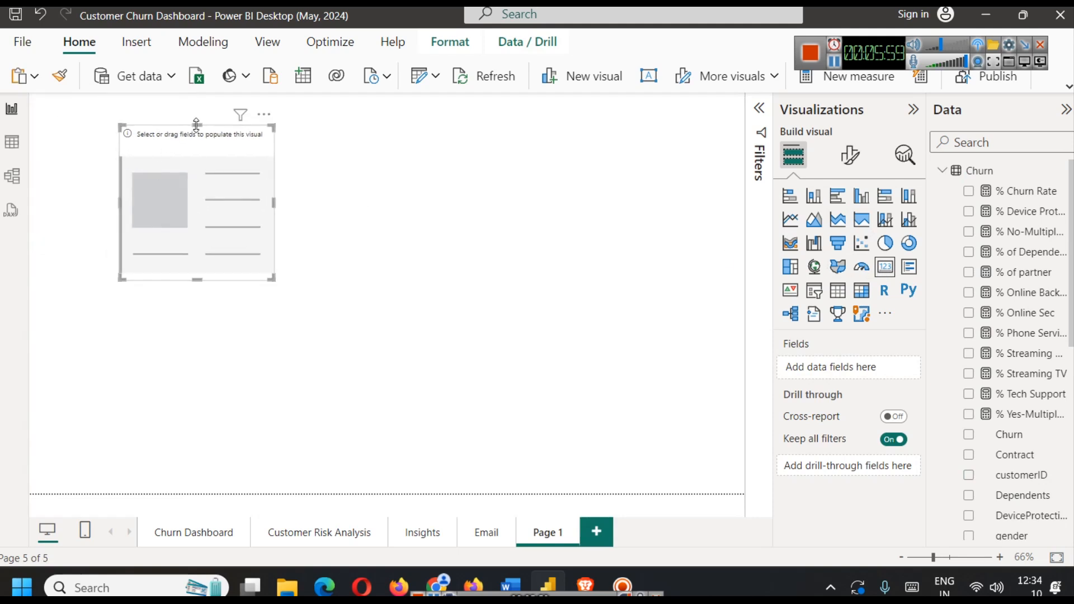
pyautogui.moveTo(196, 126); pyautogui.dragTo(204, 216)
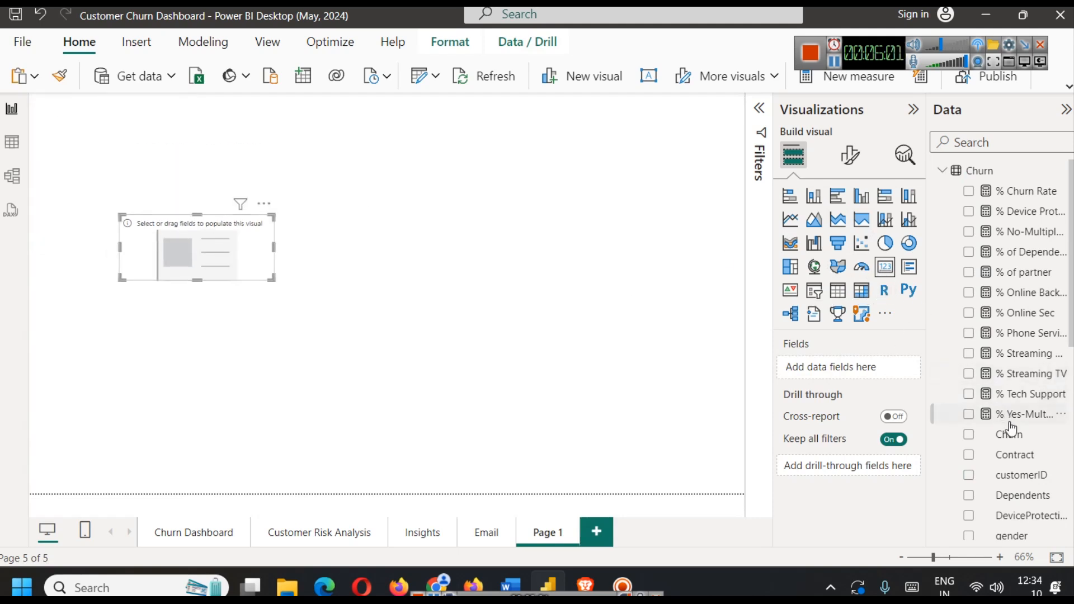
# Check the visual and page filters that apply to the Customers at Risk card on the Churn Dashboard page
pyautogui.click(213, 533)
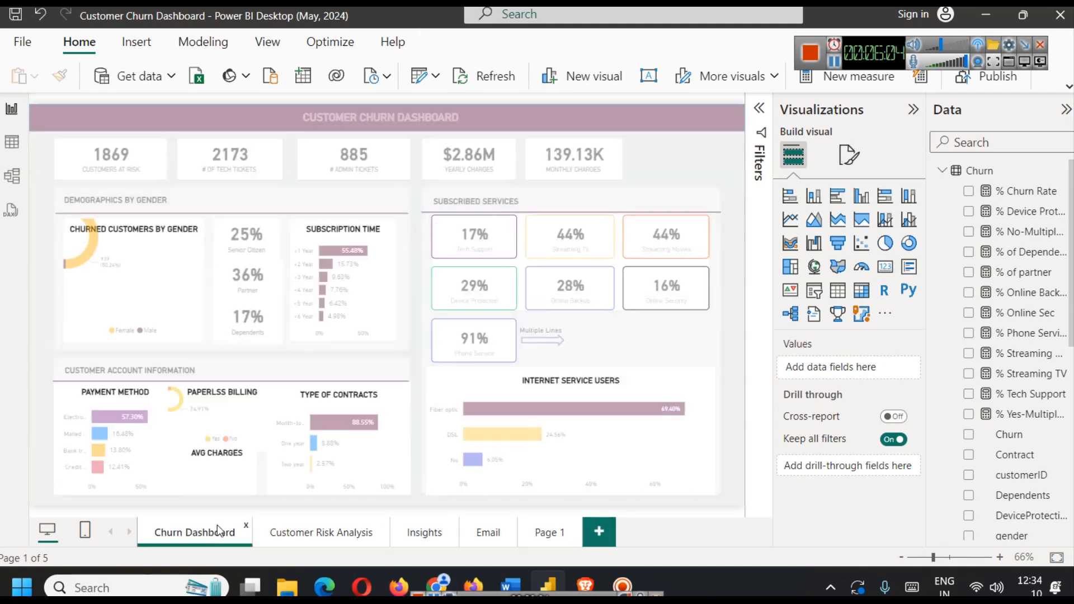
pyautogui.click(109, 157)
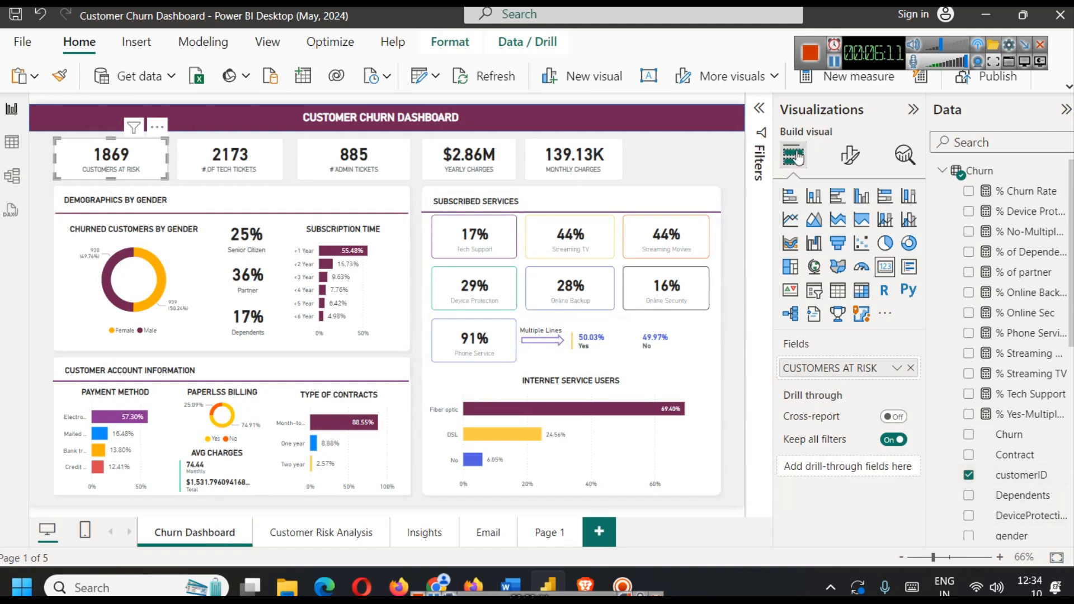
pyautogui.click(759, 108)
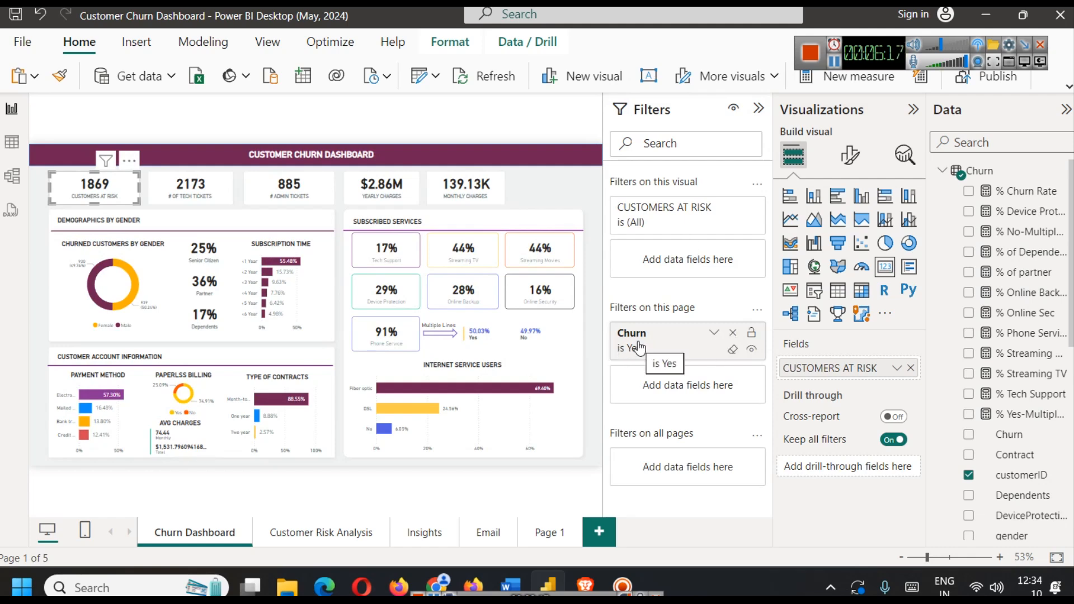
# Add customerID to the empty card on Page 1 and summarize it as Count (Distinct)
pyautogui.click(547, 532)
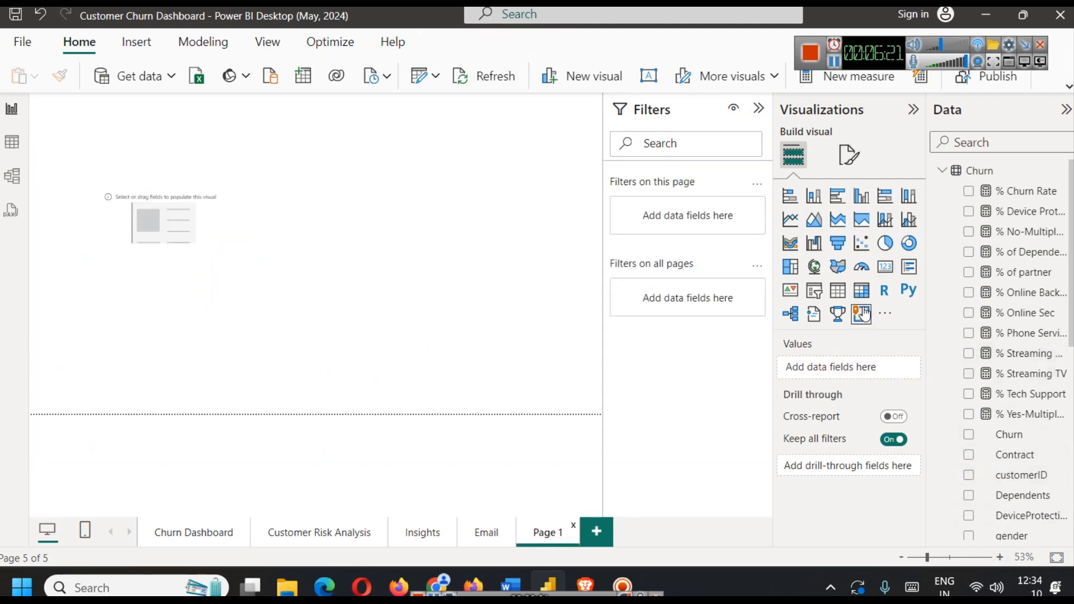
pyautogui.click(145, 215)
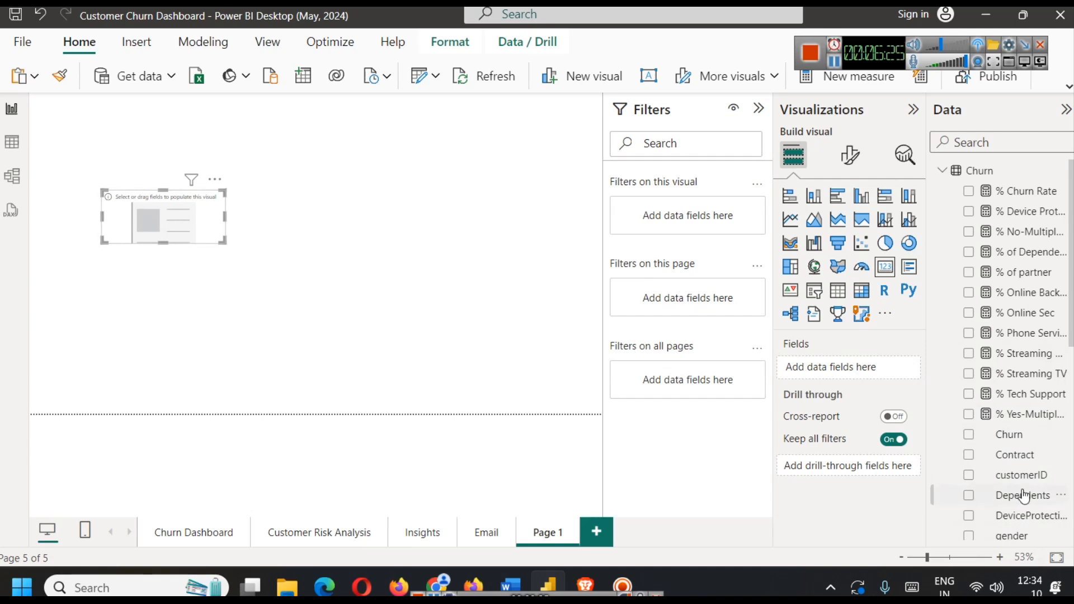
pyautogui.scroll(-3, 1024, 464)
pyautogui.scroll(-4, 1024, 464)
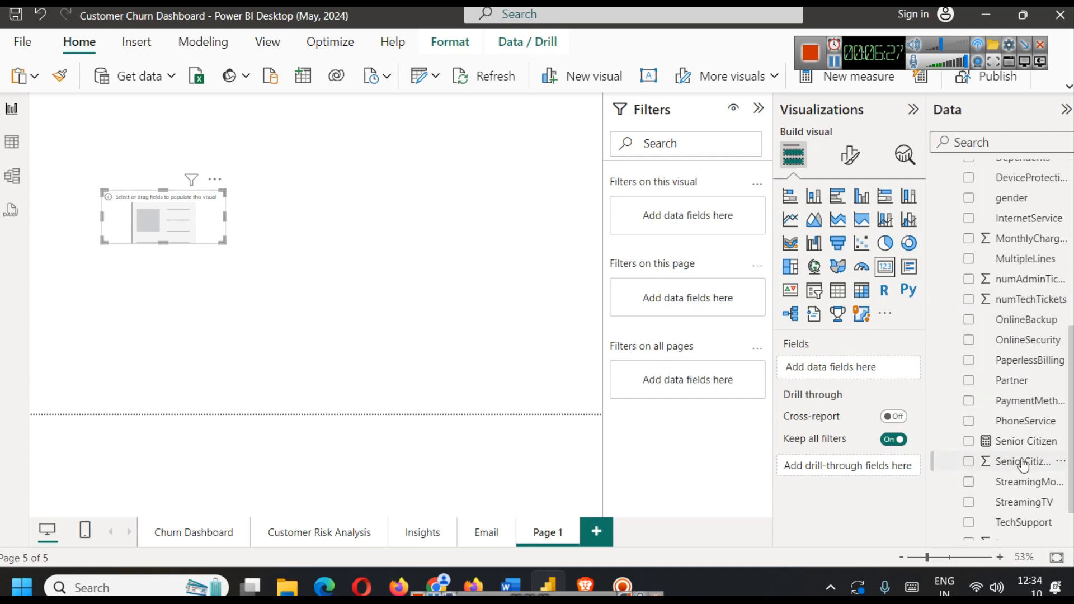
pyautogui.scroll(2, 1023, 463)
pyautogui.scroll(2, 1024, 457)
pyautogui.moveTo(1020, 252); pyautogui.dragTo(827, 368)
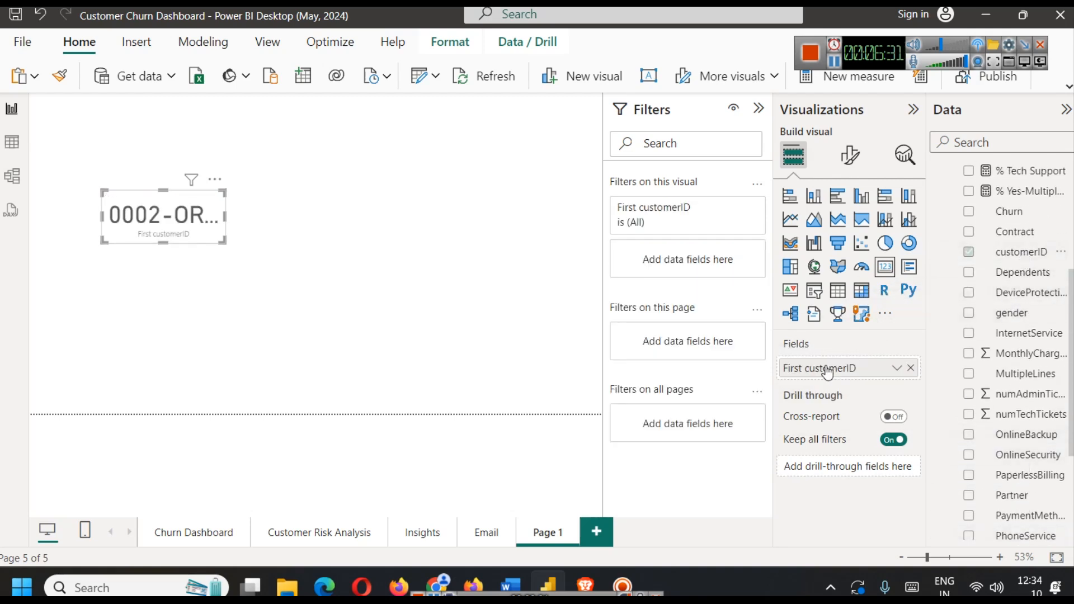
pyautogui.click(900, 369)
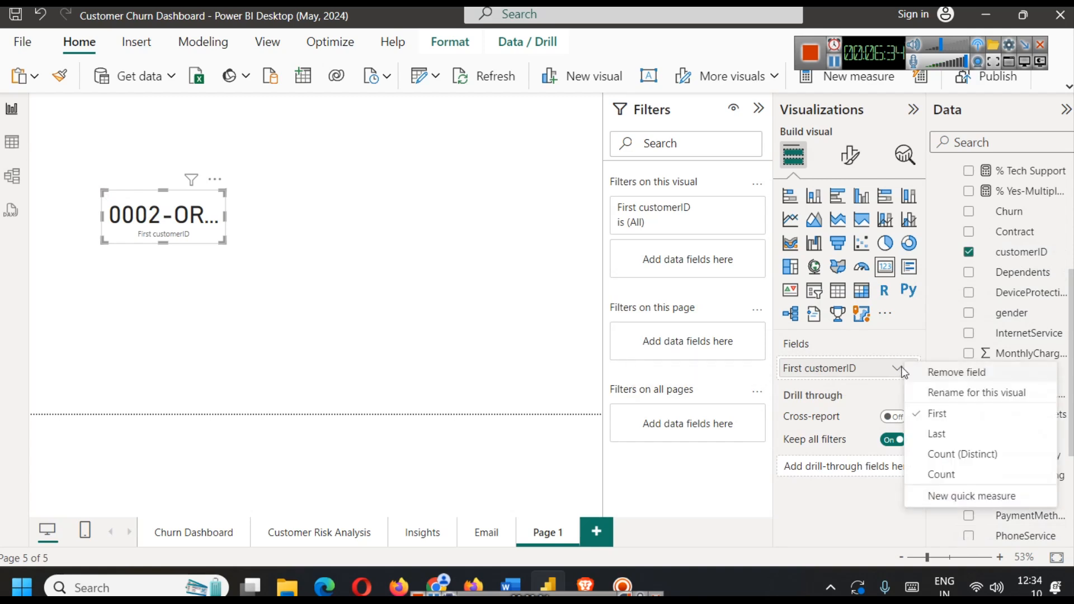
pyautogui.click(963, 454)
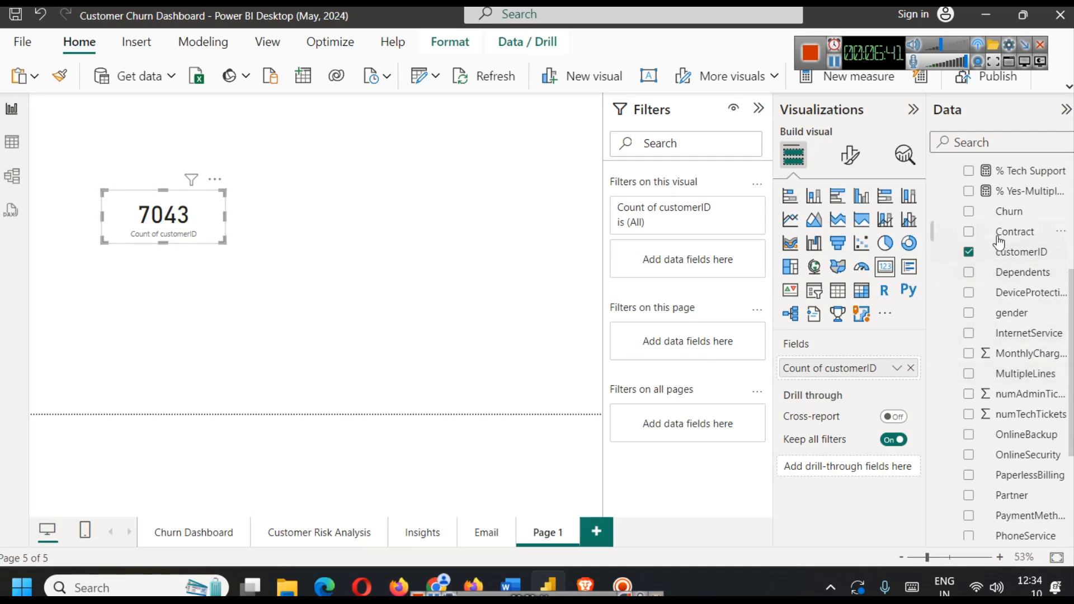
# Check the Churn column in the table data, then add Churn as a page filter on Page 1 set to Yes
pyautogui.click(11, 152)
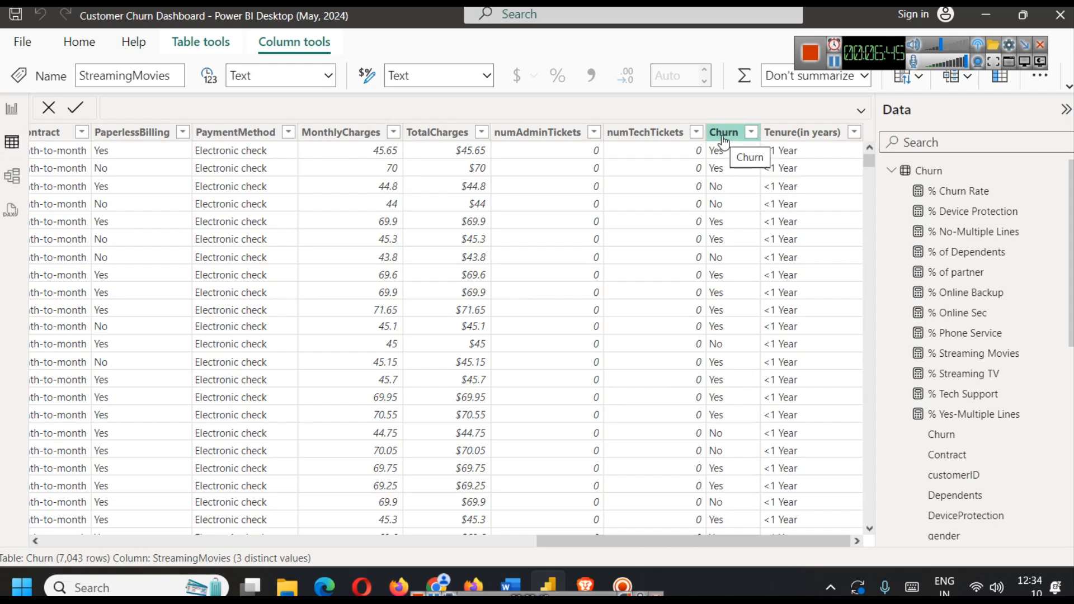
pyautogui.click(11, 108)
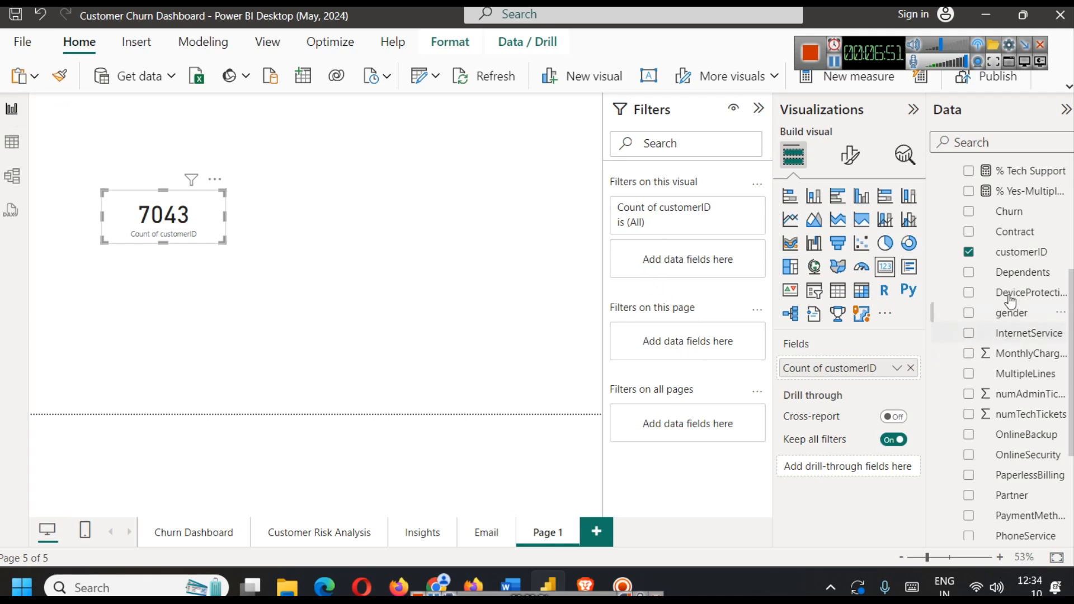
pyautogui.moveTo(750, 326); pyautogui.dragTo(698, 348)
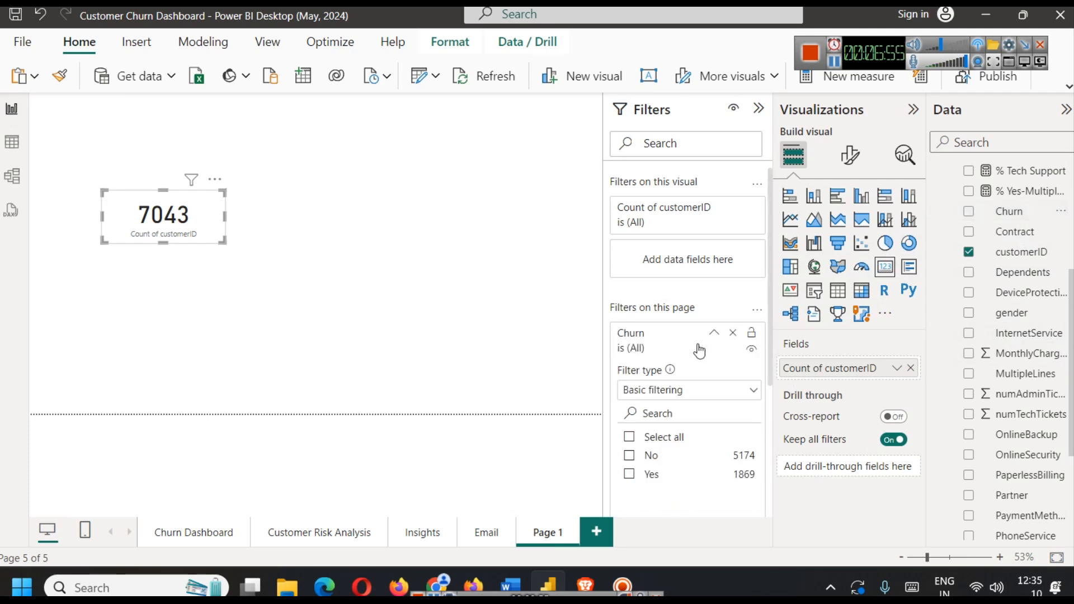
pyautogui.click(629, 475)
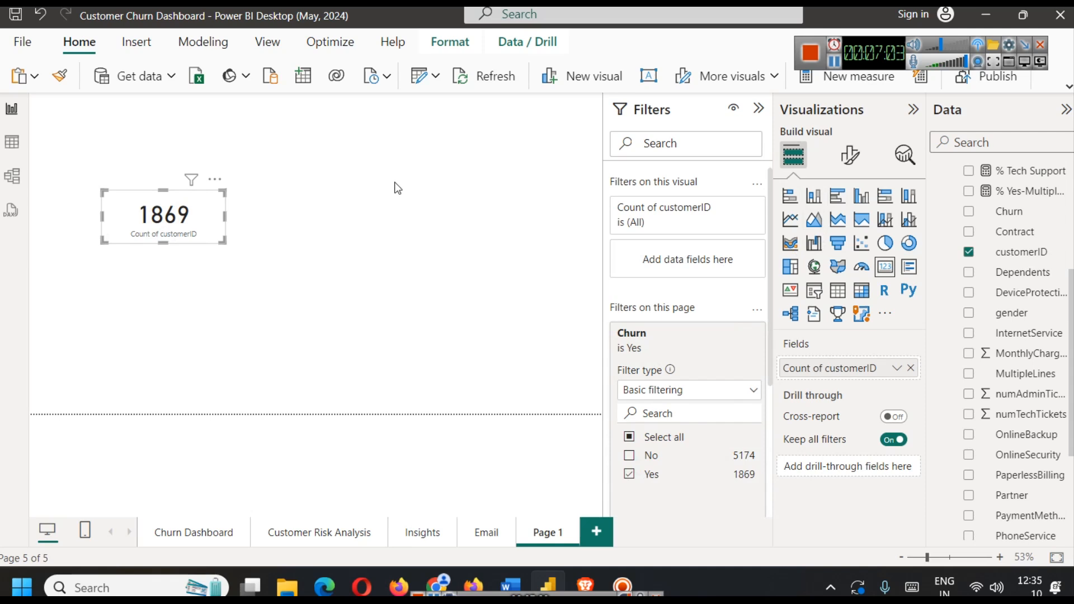
# Expand the ribbon and apply a theme with a dark grey background to the report
pyautogui.click(395, 167)
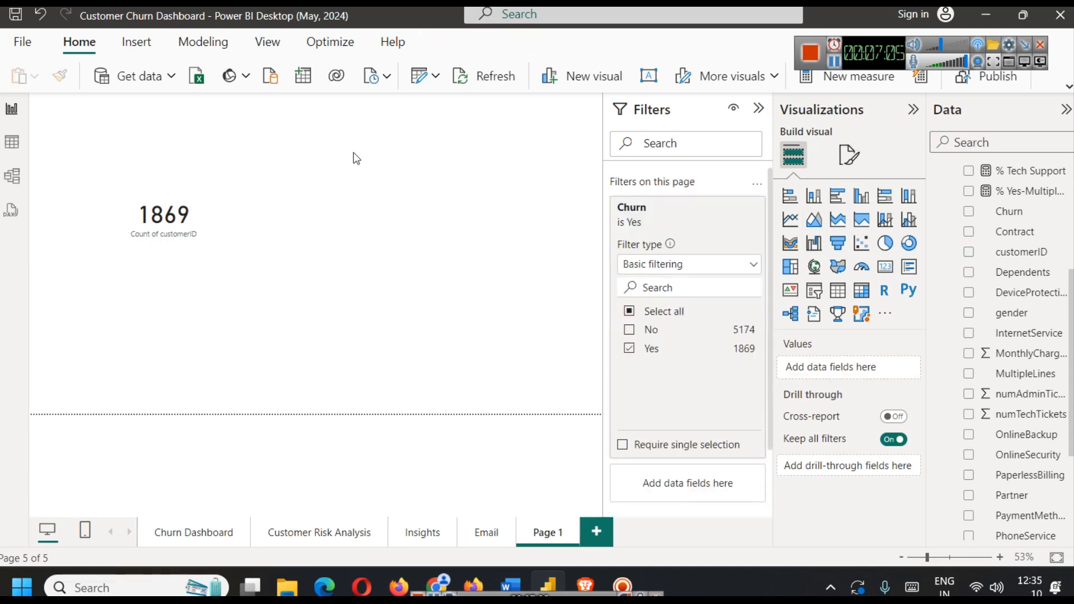
pyautogui.click(268, 42)
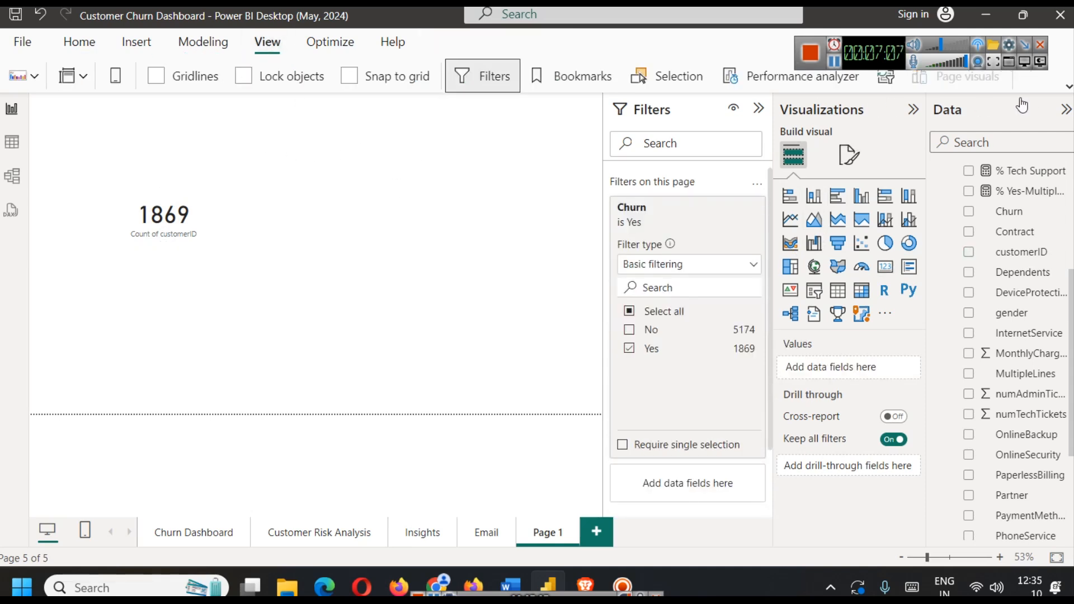
pyautogui.click(1065, 86)
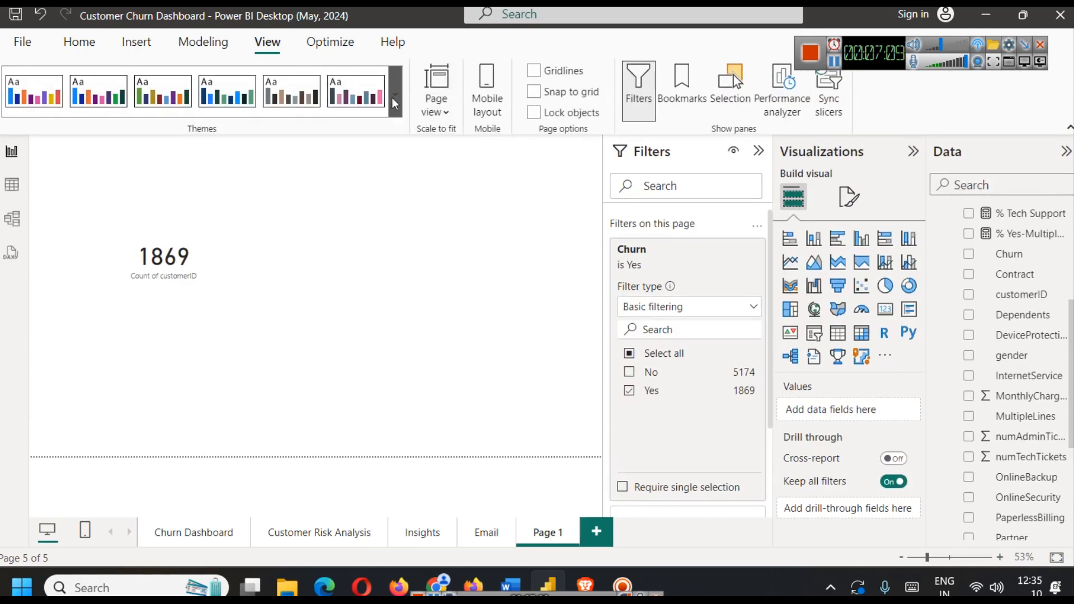
pyautogui.click(394, 98)
pyautogui.scroll(-3, 132, 336)
pyautogui.click(56, 343)
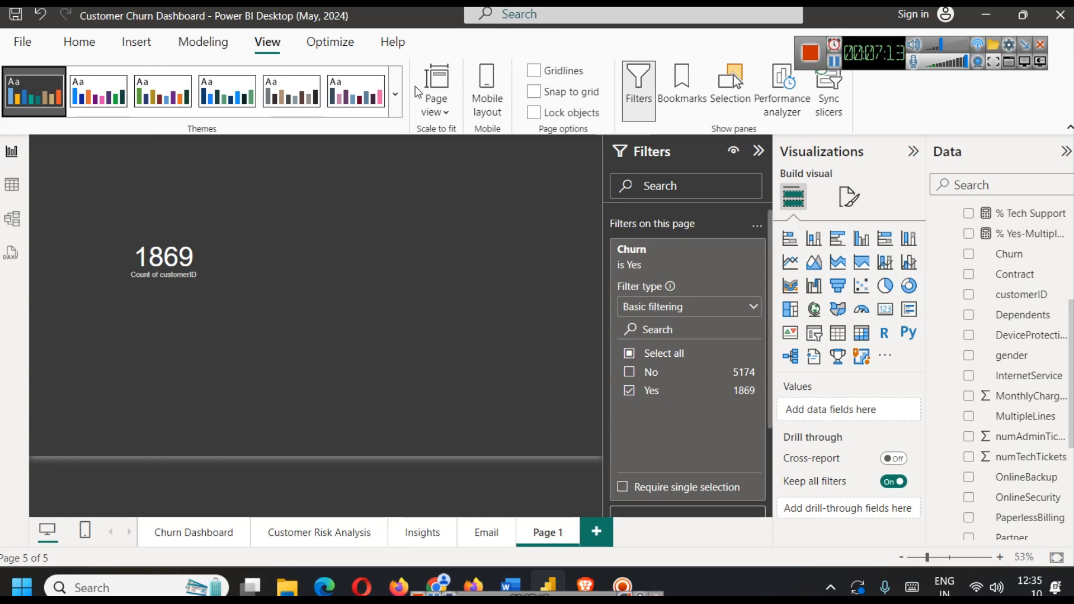
# Move the customerID count card closer to the page's upper-left corner and make it narrower
pyautogui.moveTo(169, 263); pyautogui.dragTo(150, 213)
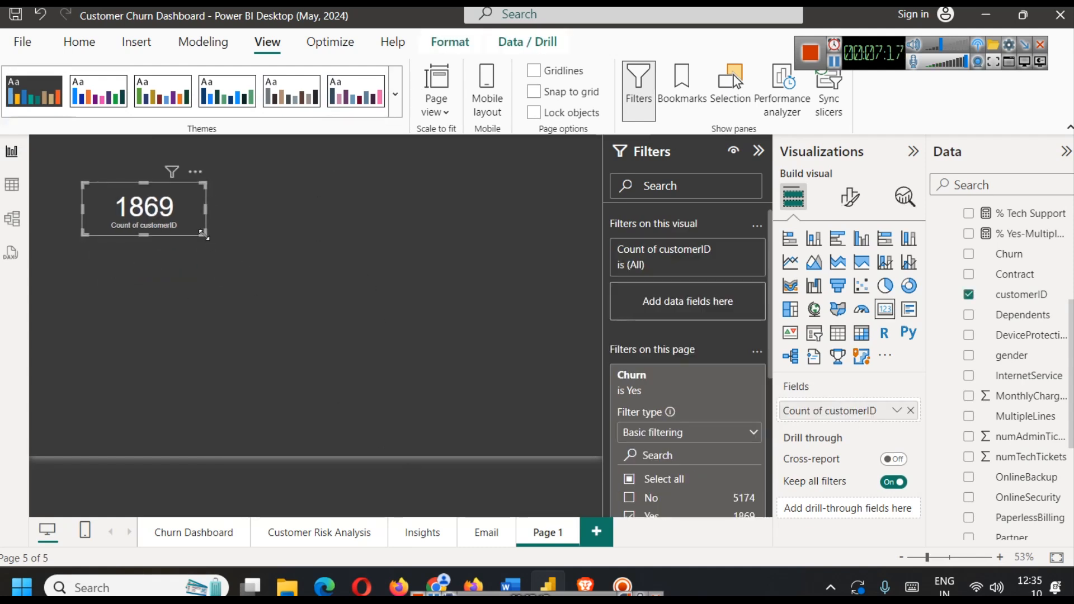
pyautogui.moveTo(203, 234); pyautogui.dragTo(170, 237)
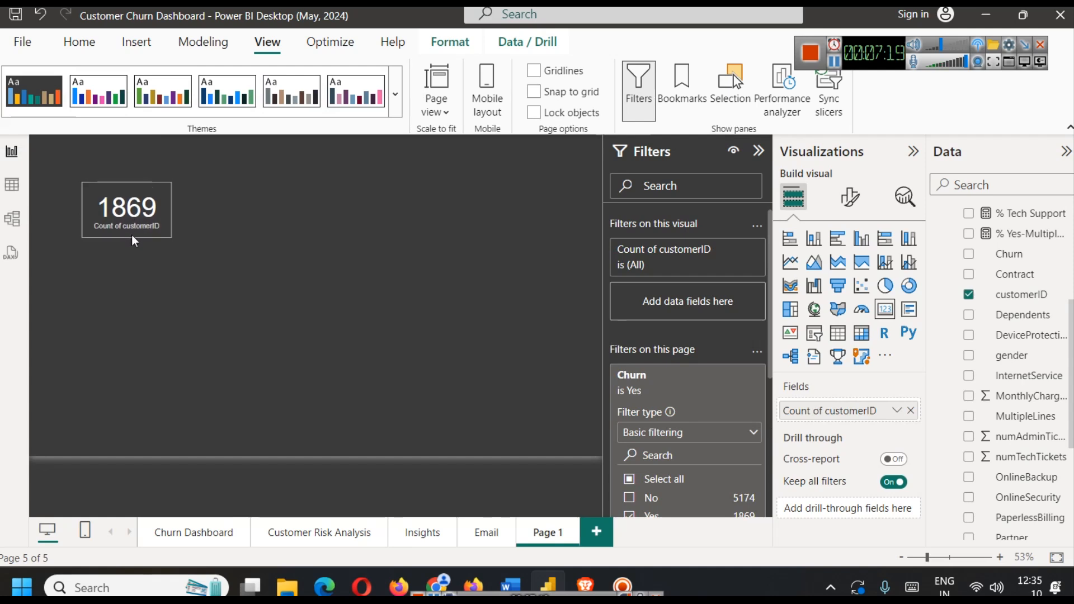
# Turn off the category label on the customerID count card
pyautogui.click(850, 196)
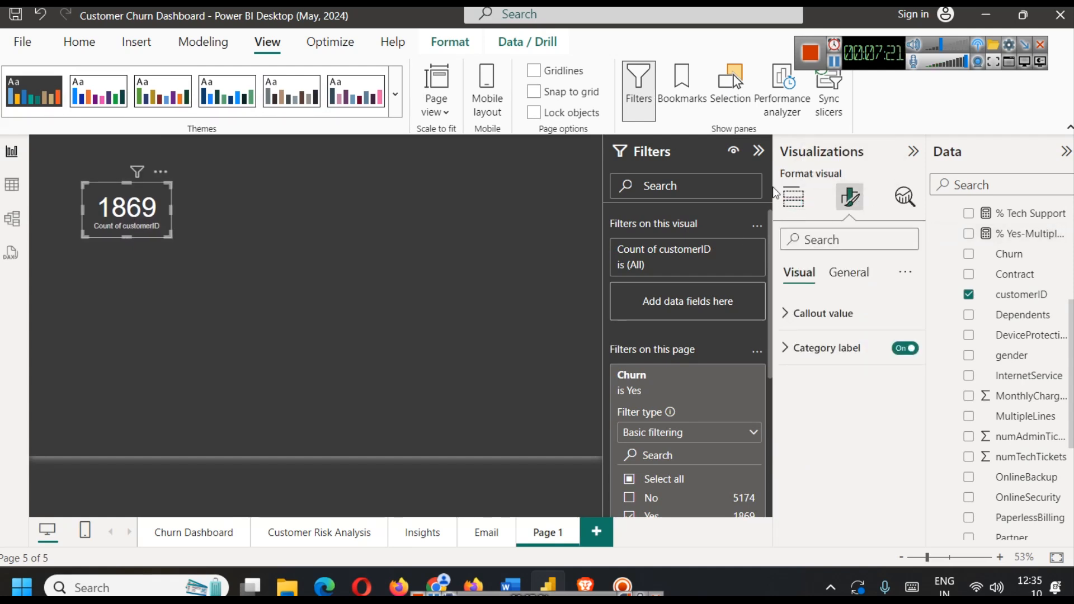
pyautogui.click(793, 197)
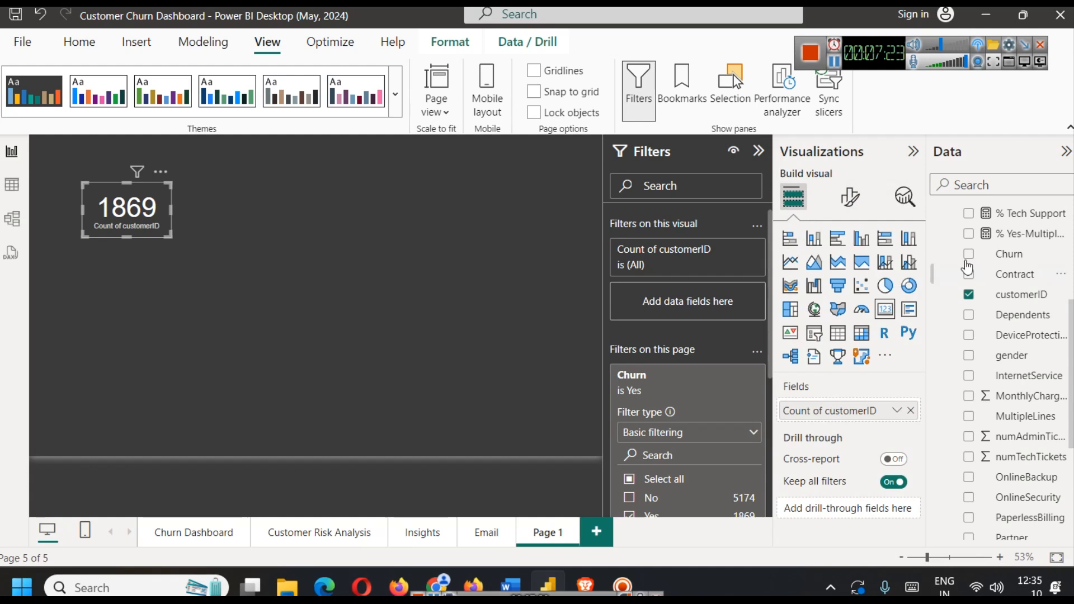
pyautogui.click(849, 199)
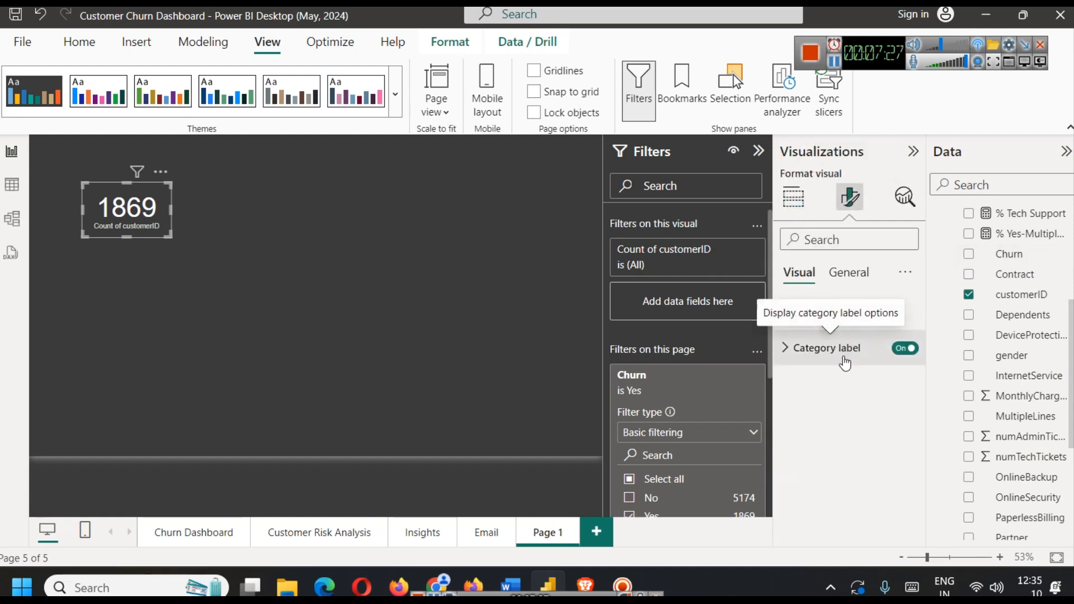
pyautogui.click(806, 349)
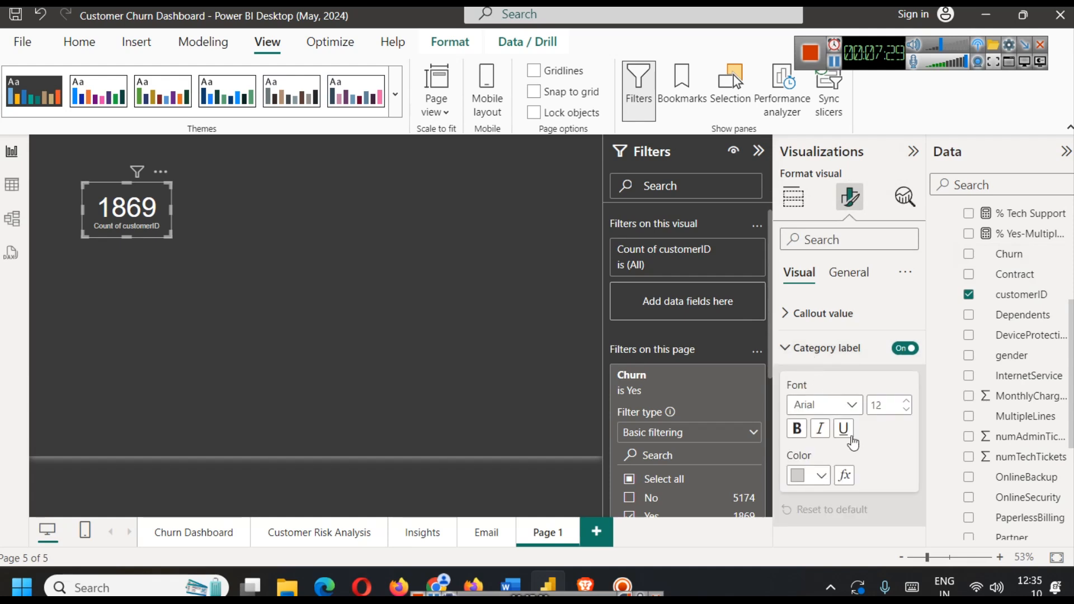
pyautogui.click(900, 348)
# Set the card's callout value to font size 35 and make it bold
pyautogui.click(833, 323)
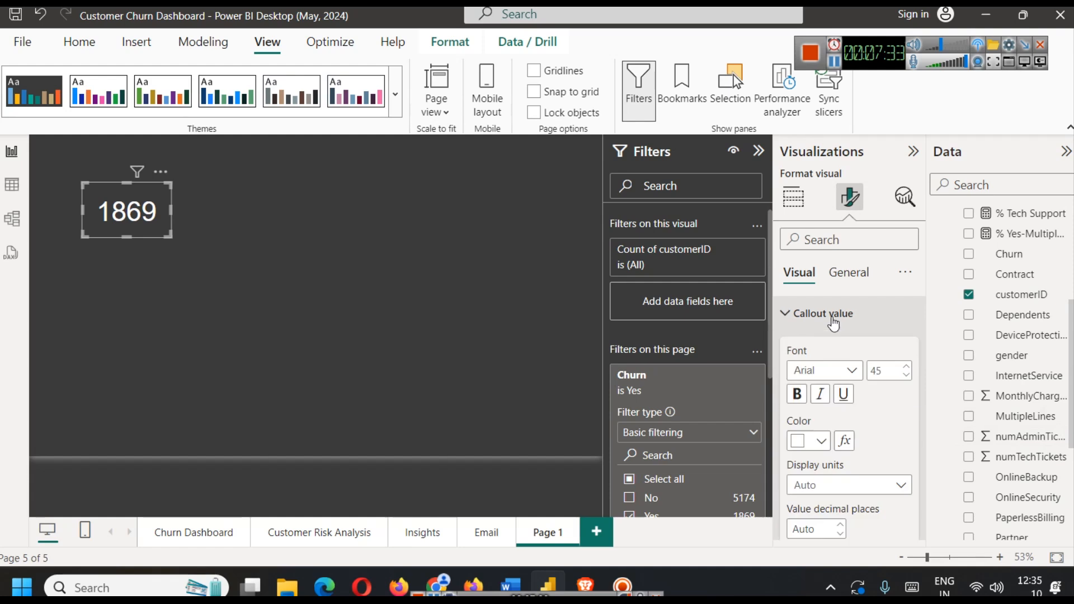
pyautogui.click(905, 377)
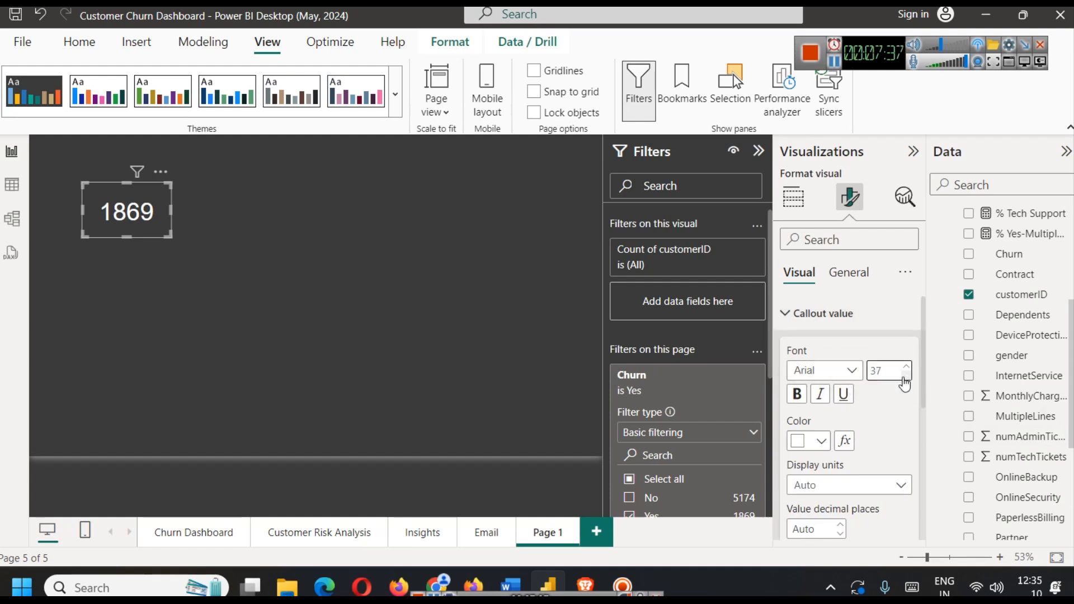
pyautogui.click(905, 376)
pyautogui.click(905, 376)
pyautogui.click(797, 393)
pyautogui.scroll(-3, 839, 431)
pyautogui.scroll(3, 837, 428)
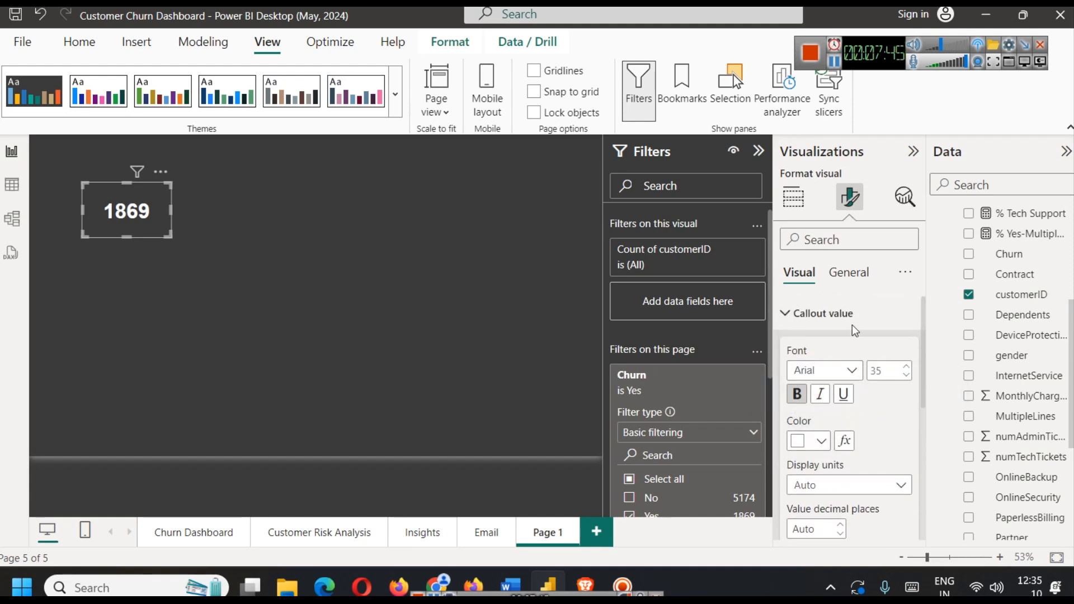
# Turn on the visual border and shadow effects for the card
pyautogui.click(861, 276)
pyautogui.click(852, 382)
pyautogui.scroll(-3, 861, 392)
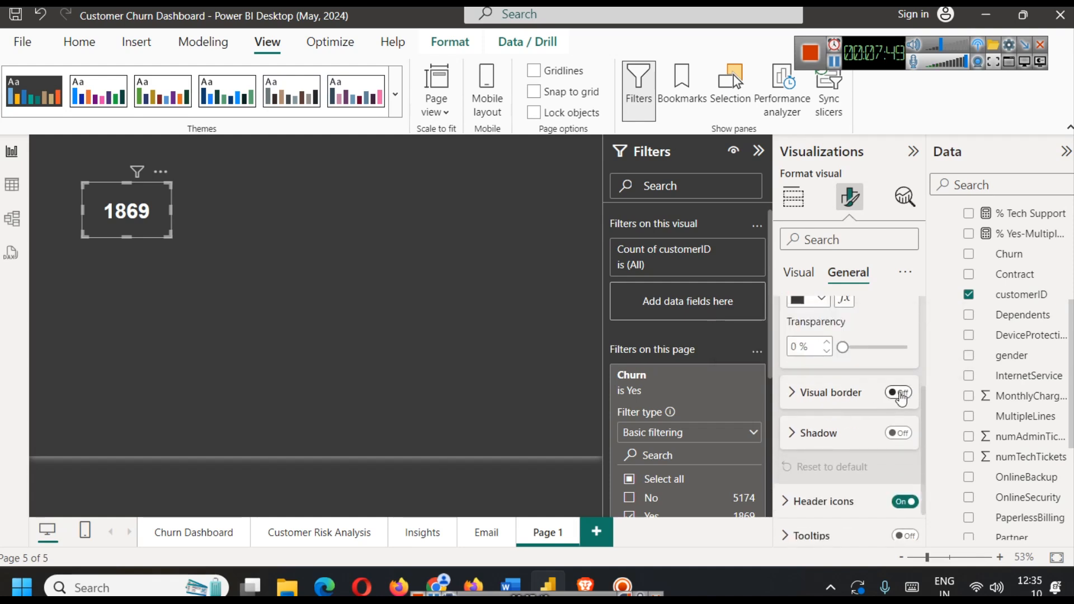
pyautogui.click(899, 393)
pyautogui.click(898, 433)
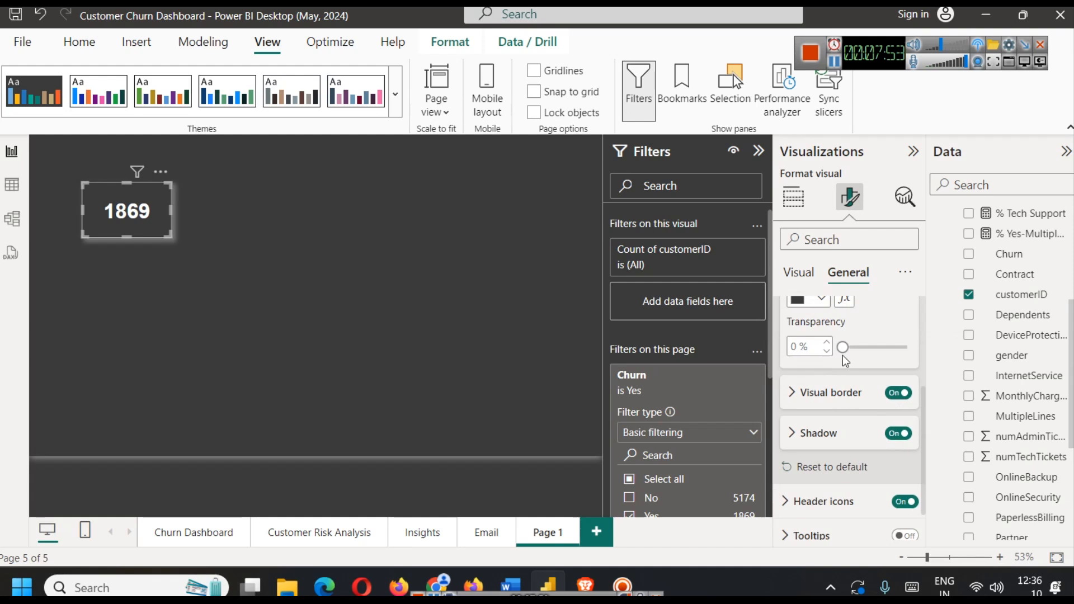
# Change the card's background colour to the lightest grey theme shade
pyautogui.scroll(3, 842, 391)
pyautogui.click(821, 466)
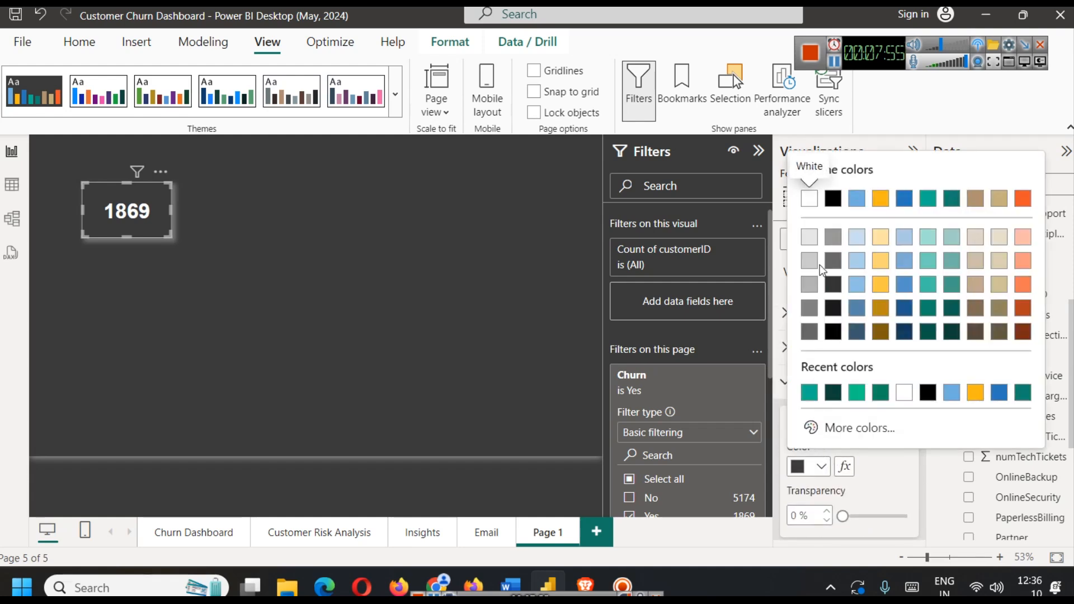
pyautogui.click(808, 240)
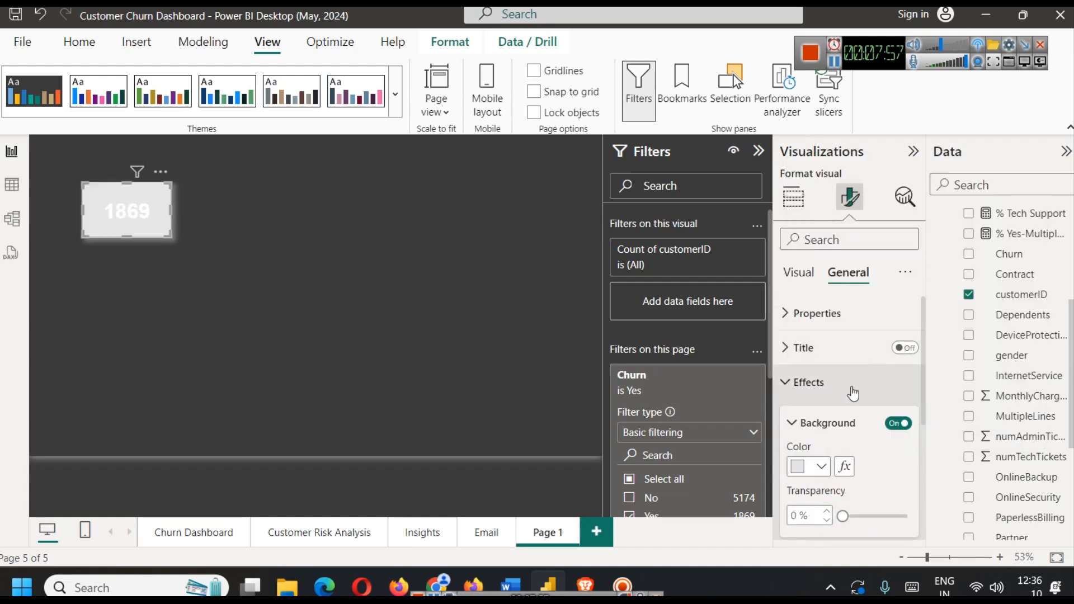
# Change the card's callout value colour to the dark green from the recent colours
pyautogui.click(805, 277)
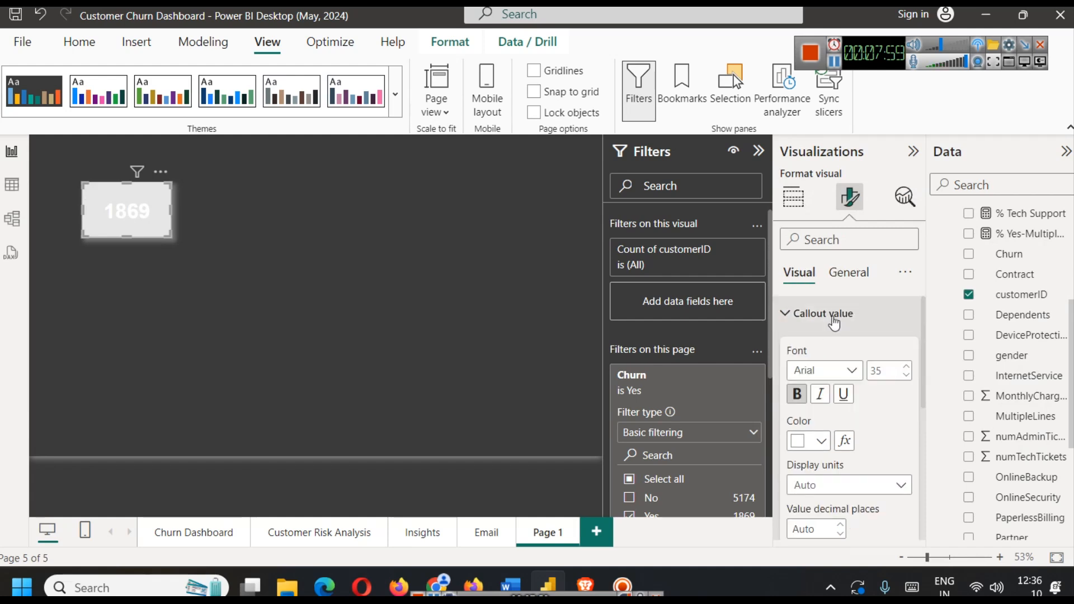
pyautogui.scroll(-2, 864, 375)
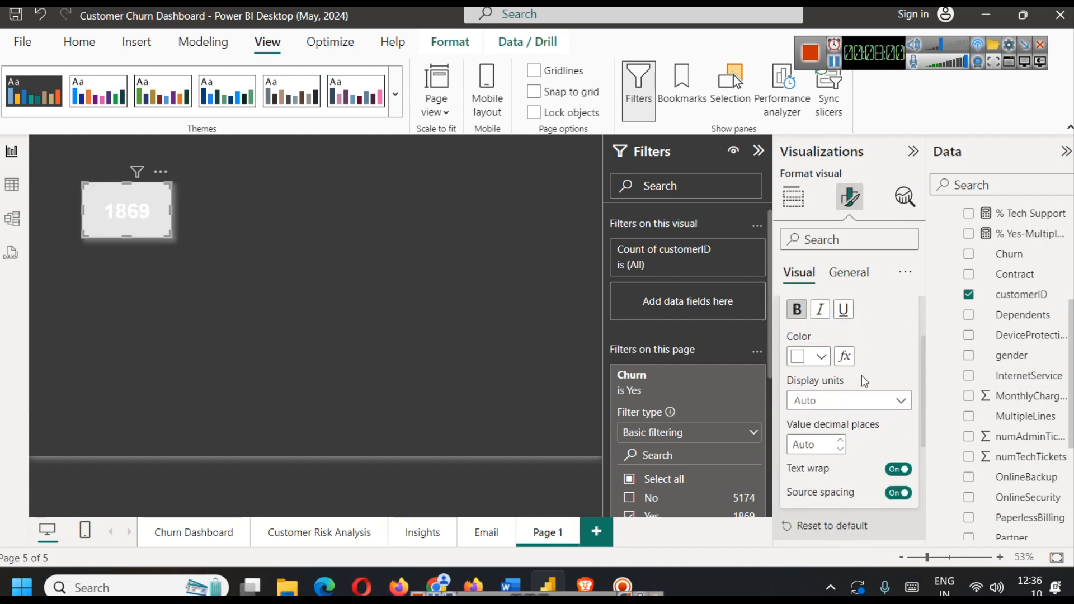
pyautogui.click(823, 355)
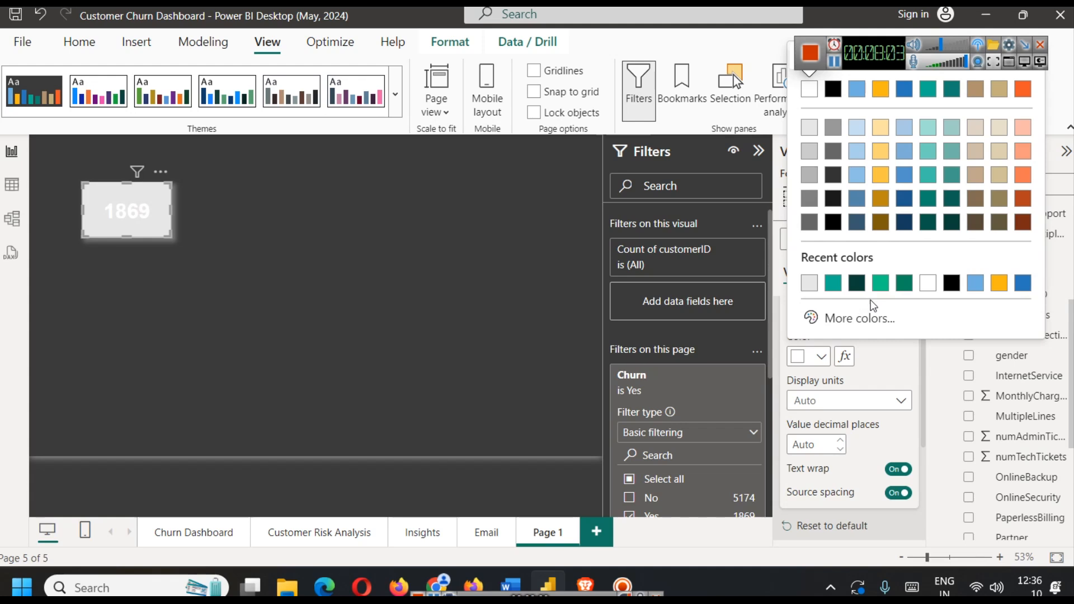
pyautogui.click(856, 285)
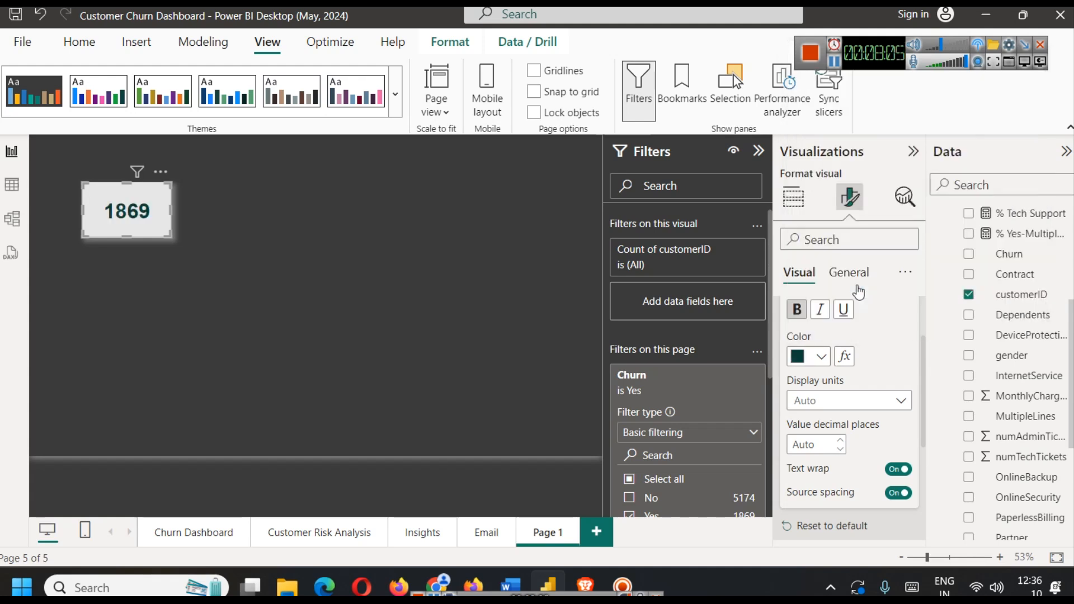
# Shrink the card slightly from its upper-left corner so it fits the number more closely
pyautogui.moveTo(87, 182); pyautogui.dragTo(93, 197)
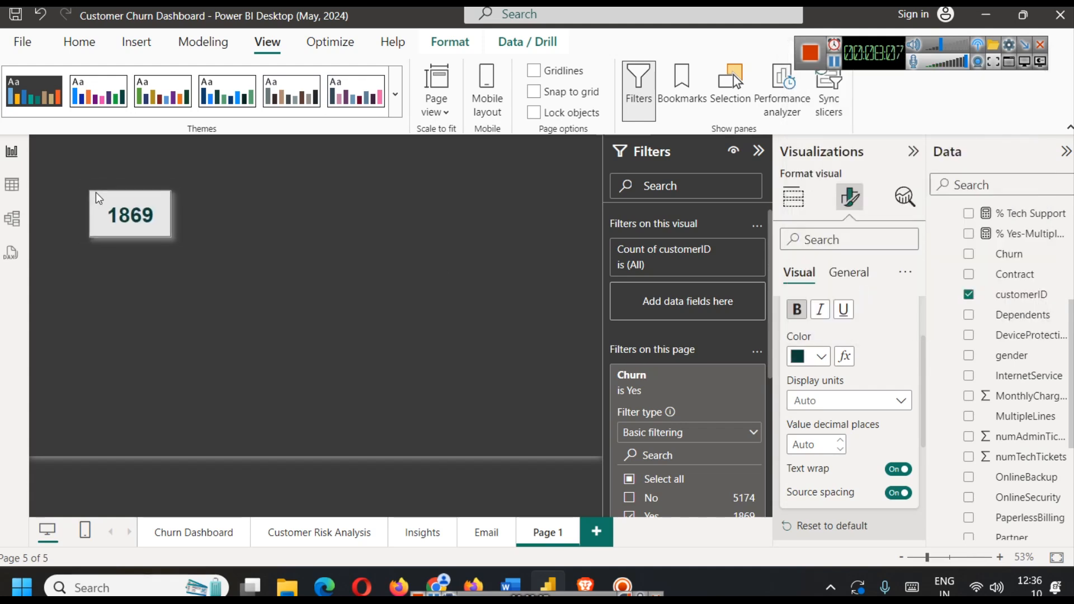
pyautogui.click(260, 234)
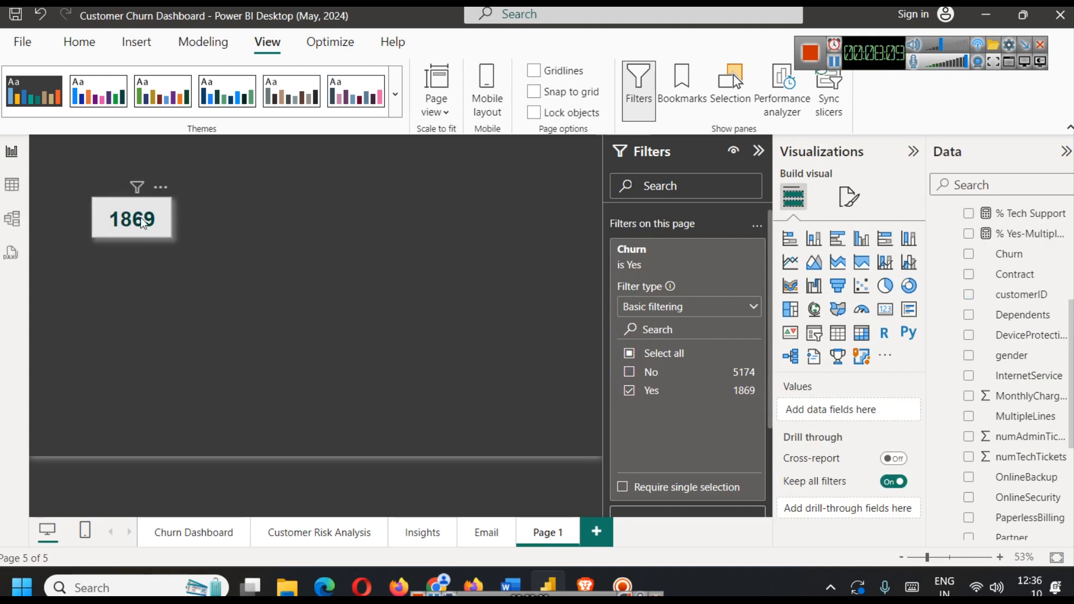
pyautogui.click(163, 209)
pyautogui.click(335, 281)
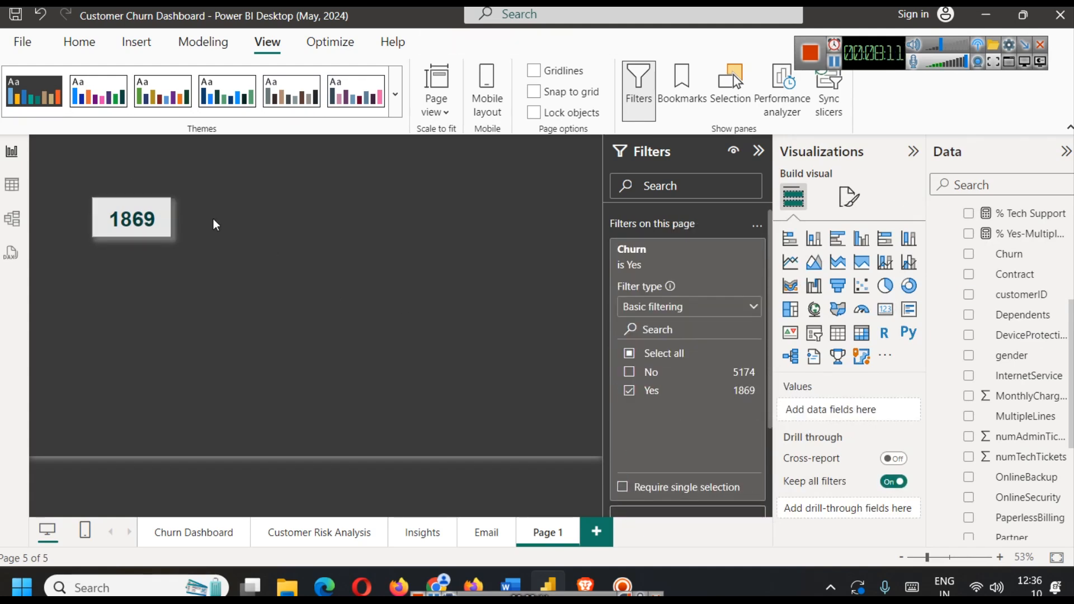
# Turn on the card's title and check how the customers-at-risk card is labelled on the Churn Dashboard page
pyautogui.click(169, 210)
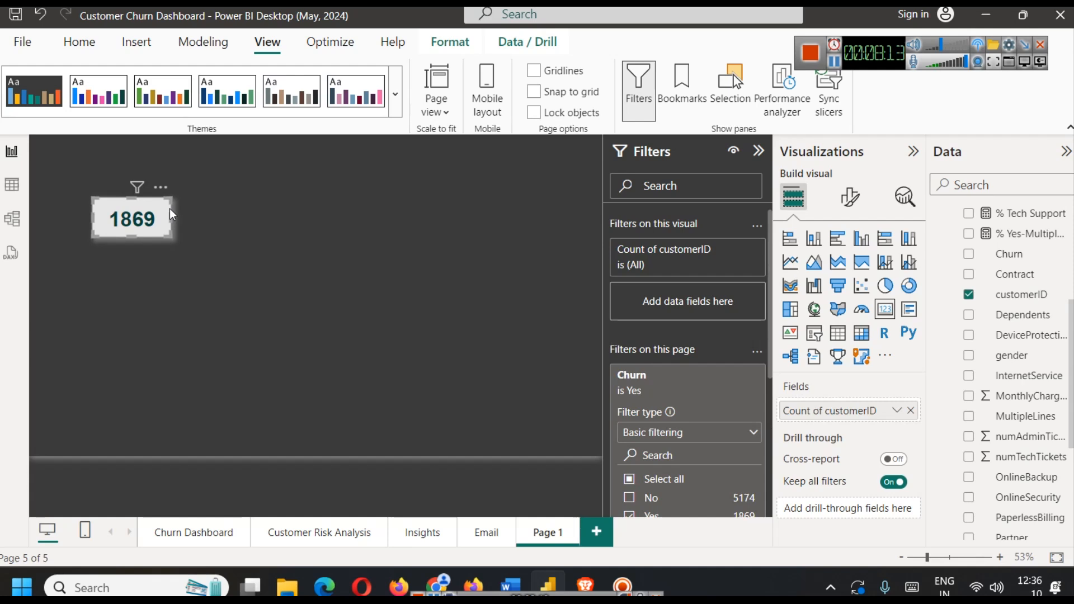
pyautogui.click(849, 196)
pyautogui.click(847, 272)
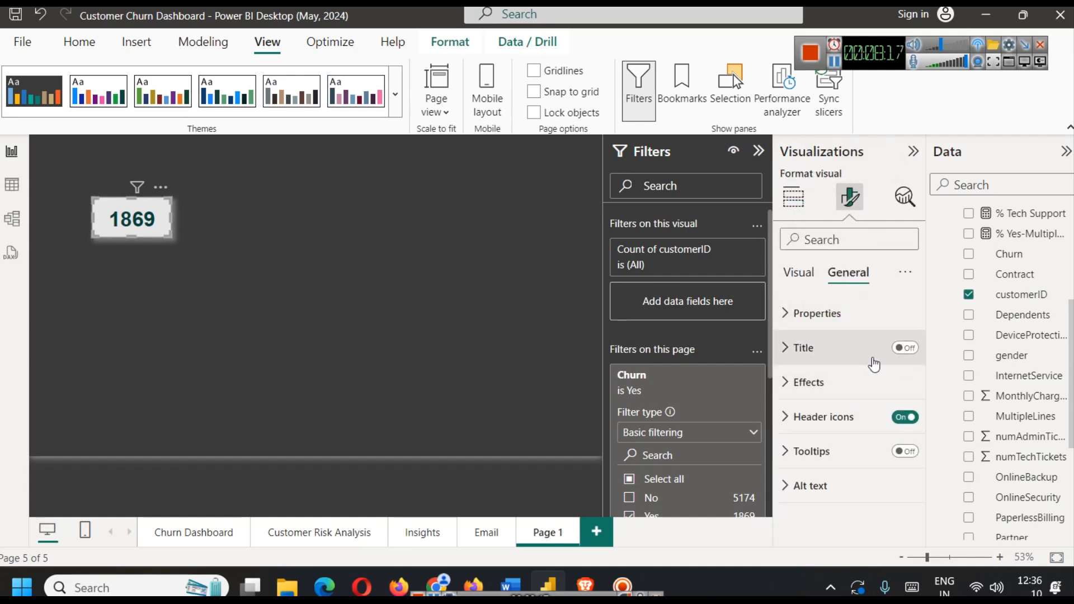
pyautogui.click(908, 348)
pyautogui.click(827, 351)
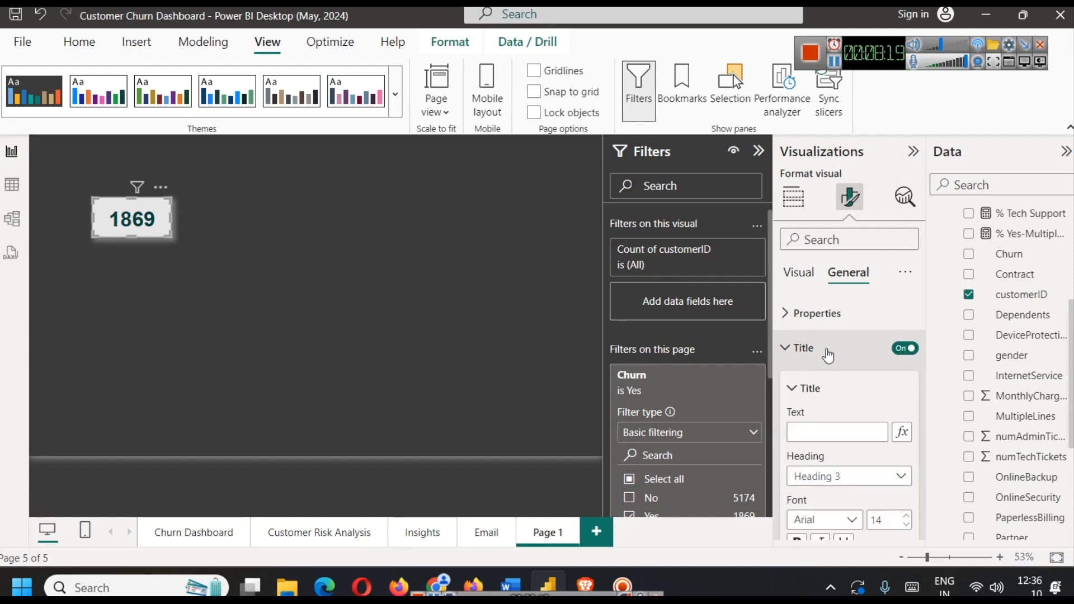
pyautogui.click(812, 431)
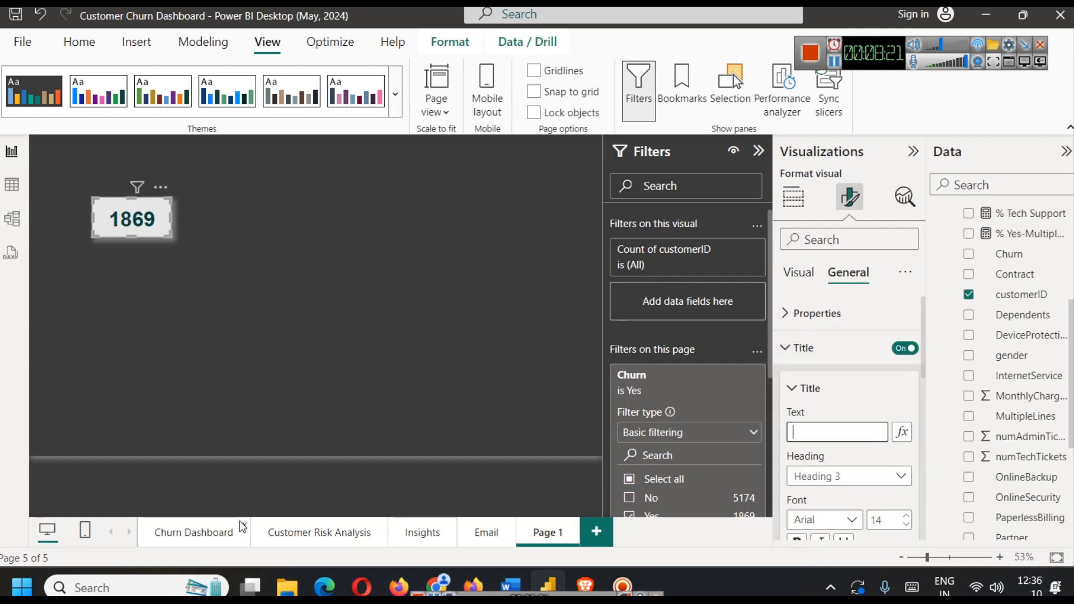
pyautogui.click(214, 529)
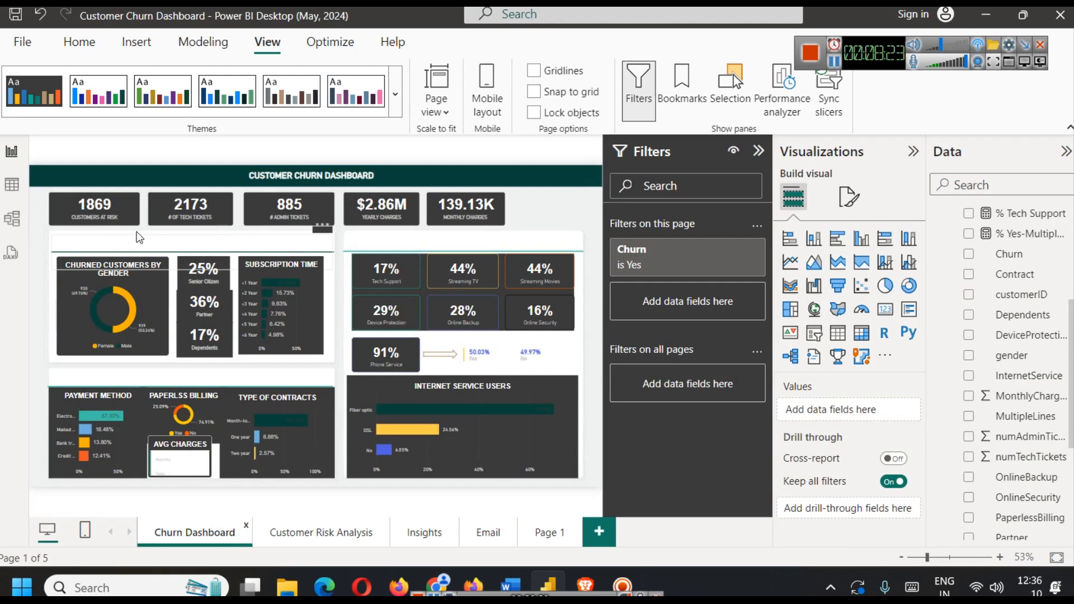
pyautogui.click(531, 536)
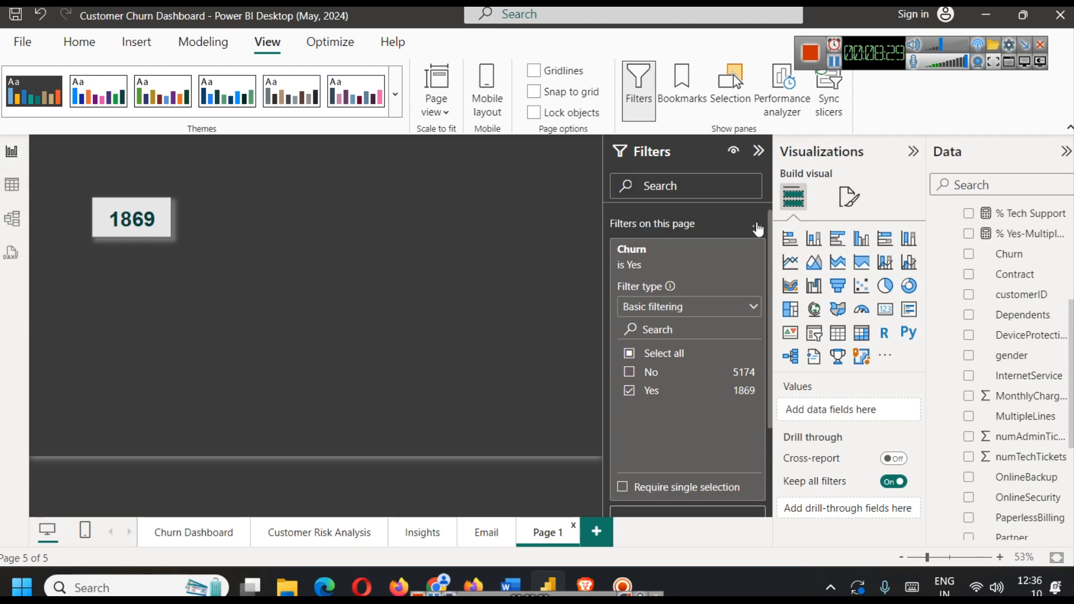
# Turn on the category label of the count card on Page 1 and make the card slightly taller
pyautogui.click(154, 212)
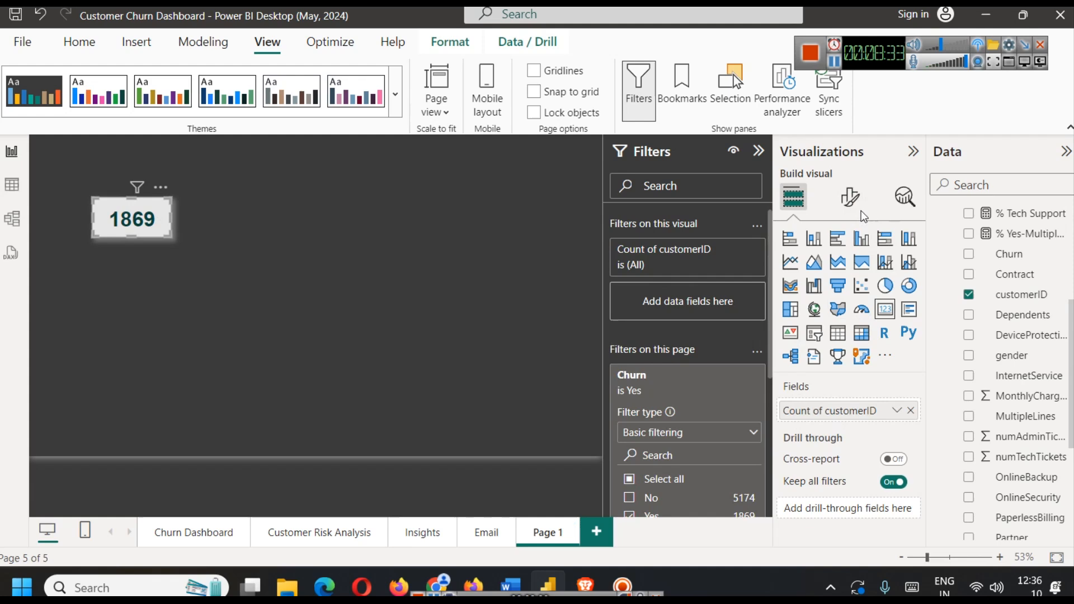
pyautogui.click(849, 200)
pyautogui.click(909, 349)
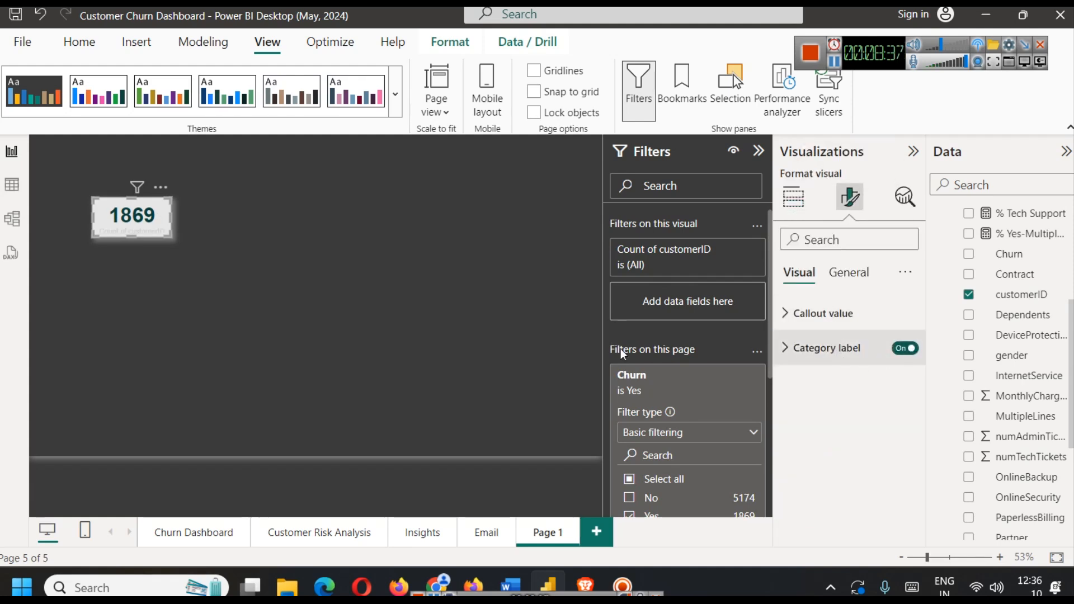
pyautogui.click(133, 243)
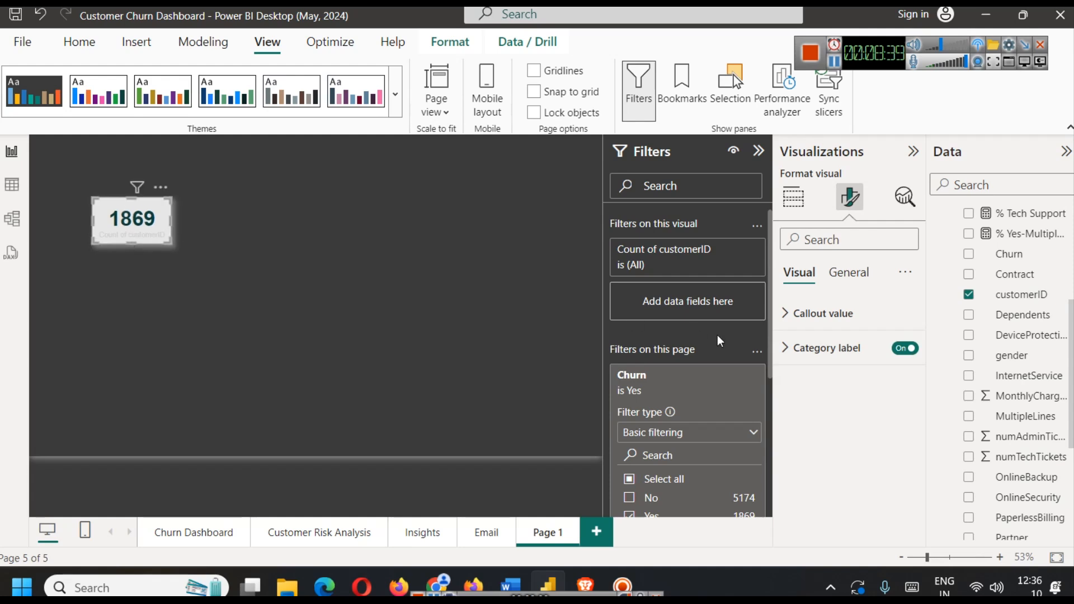
# Rename the card's customerID count field for this visual as "Customers at Risk"
pyautogui.click(793, 199)
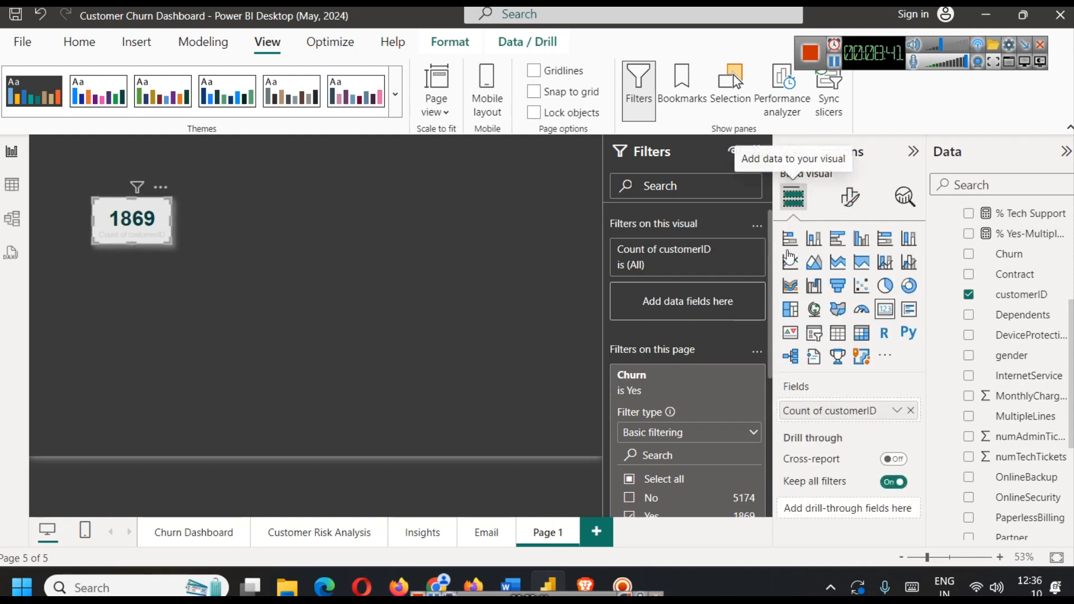
pyautogui.click(897, 411)
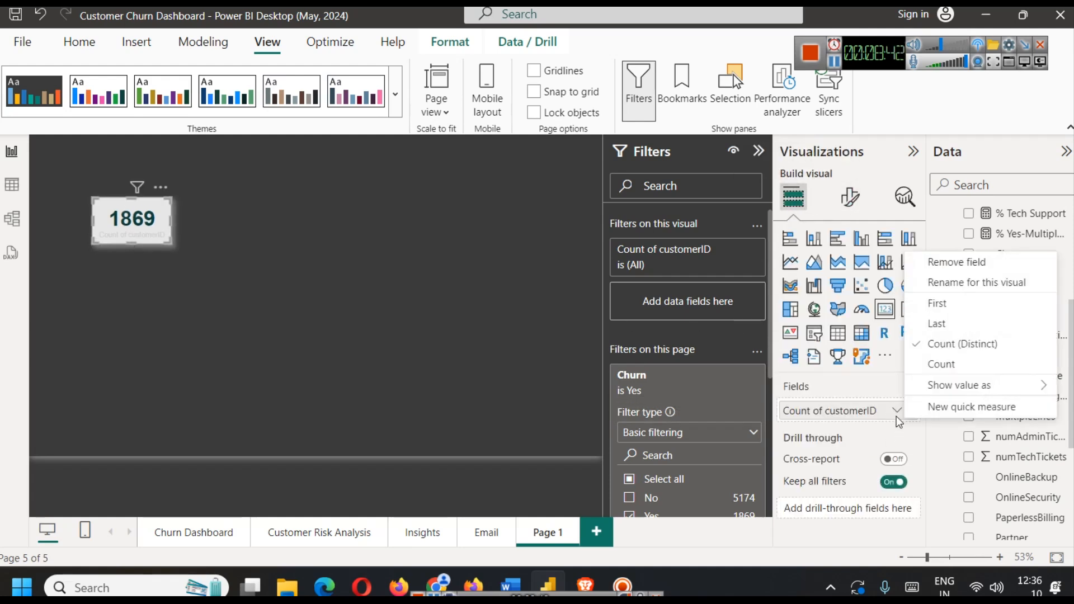
pyautogui.click(986, 287)
pyautogui.write('Customers')
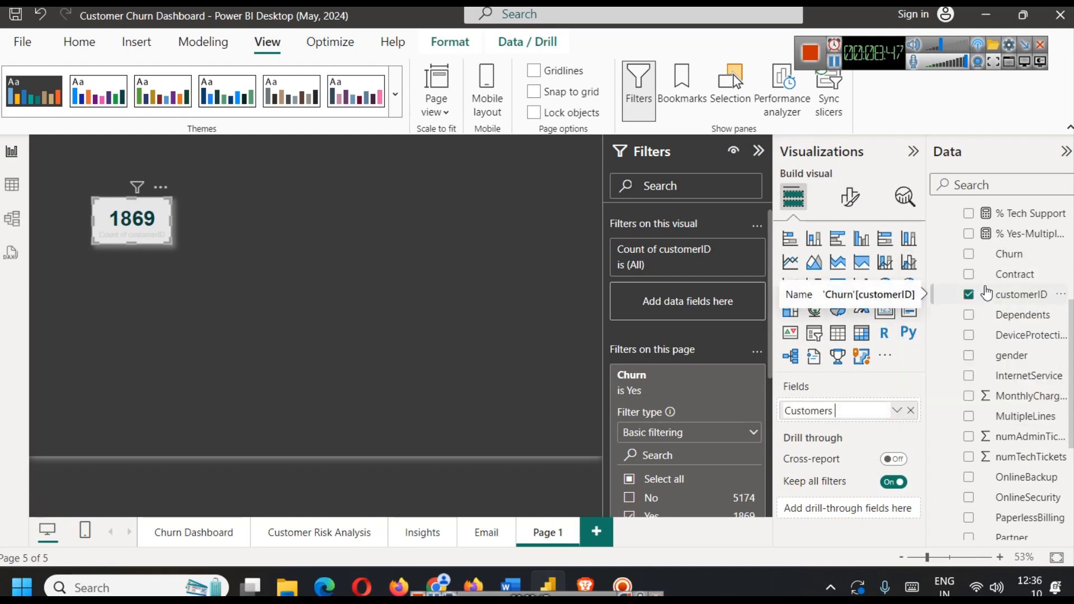
pyautogui.write(' at Risk')
pyautogui.press('Return')
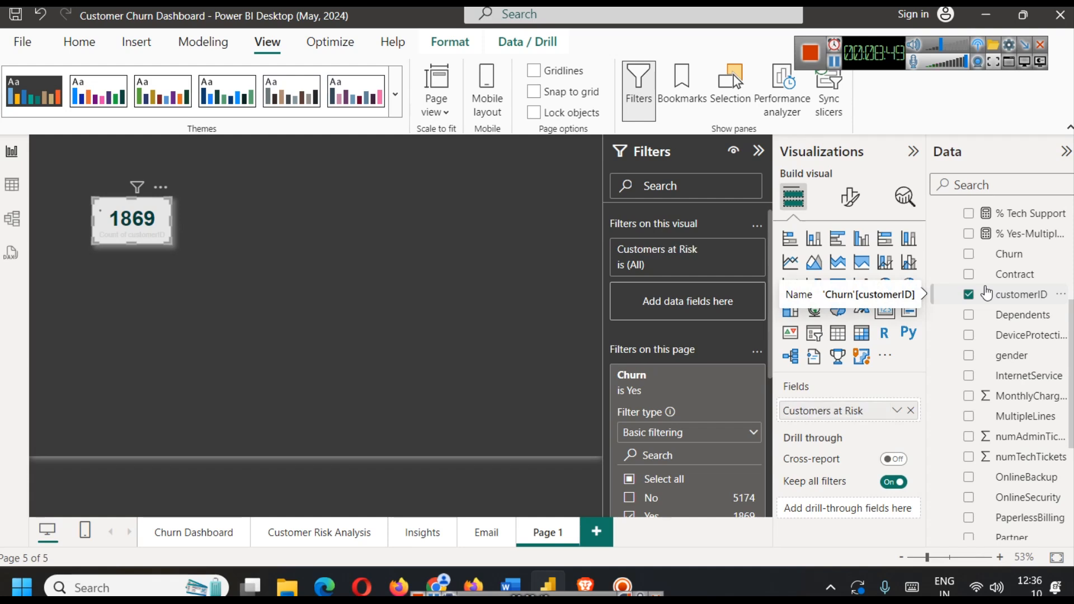
# Format the card's category label in bold with the recently used dark green colour
pyautogui.click(850, 196)
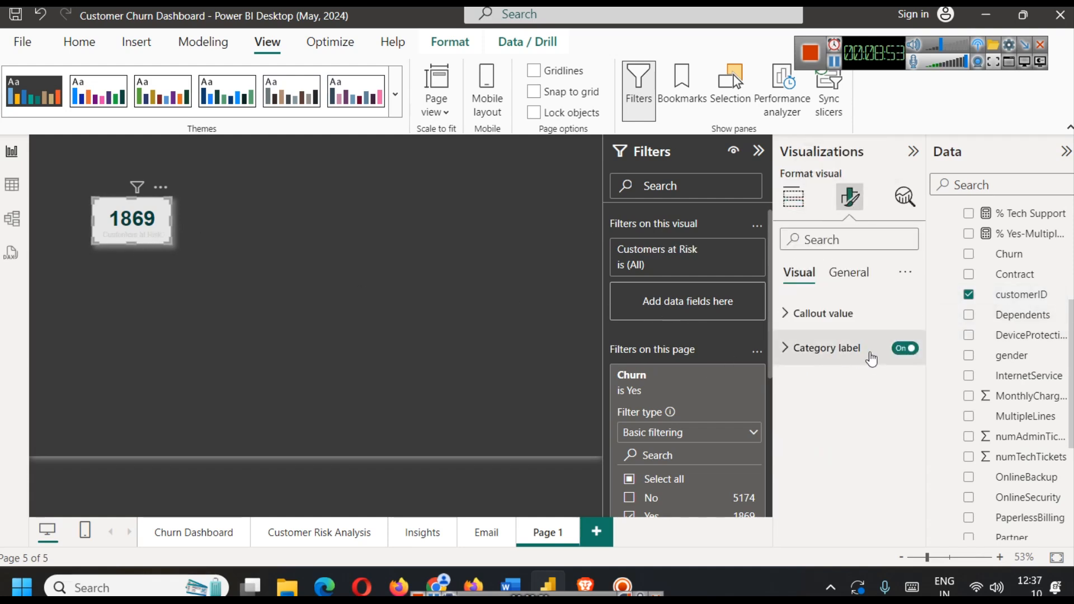
pyautogui.click(826, 348)
pyautogui.click(811, 477)
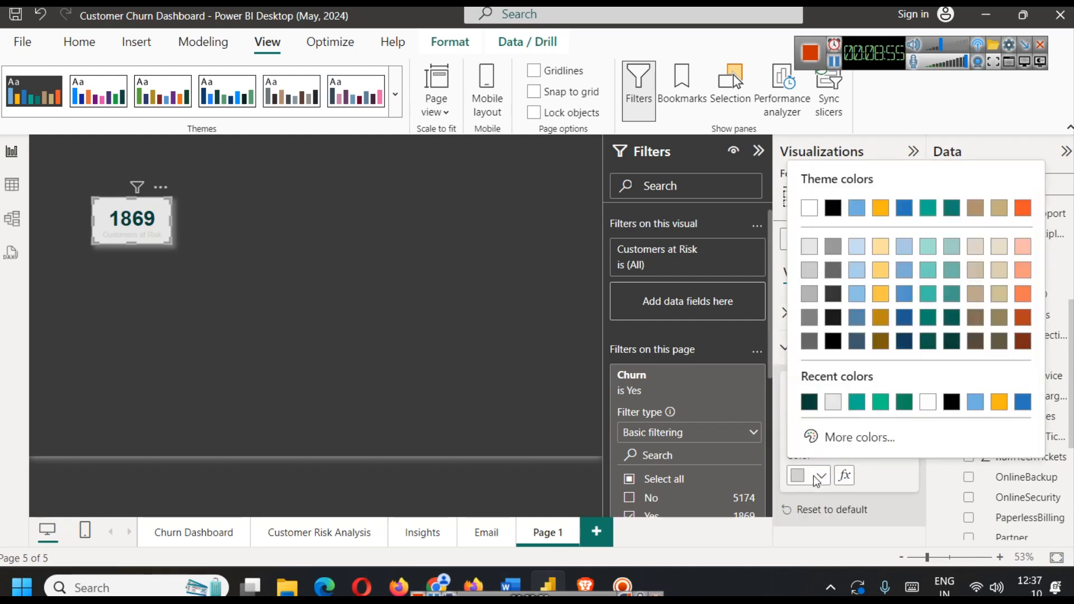
pyautogui.click(812, 403)
pyautogui.click(796, 428)
pyautogui.click(188, 336)
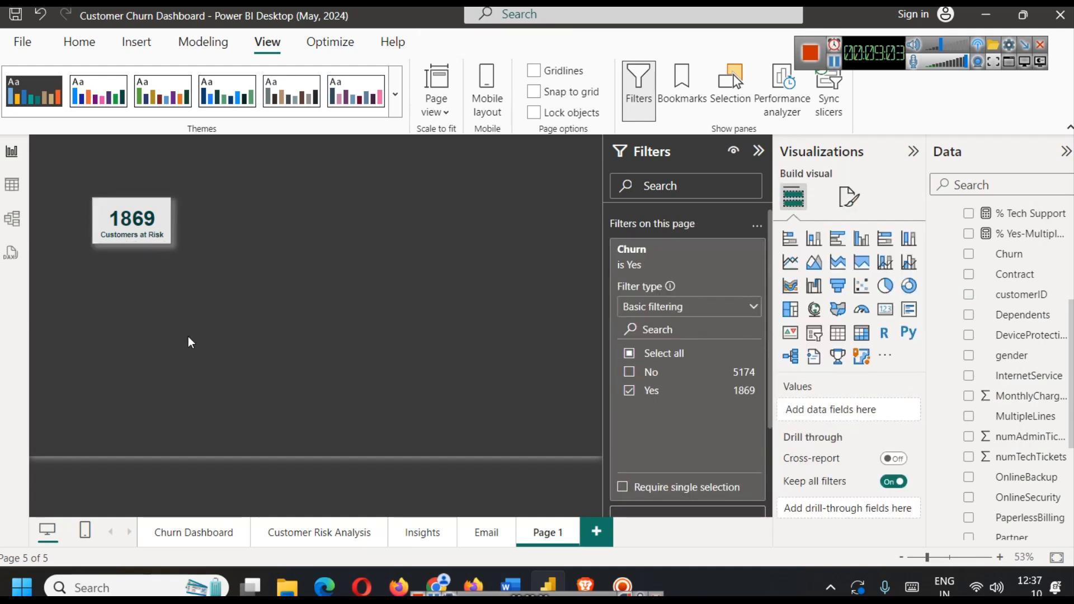
pyautogui.click(101, 237)
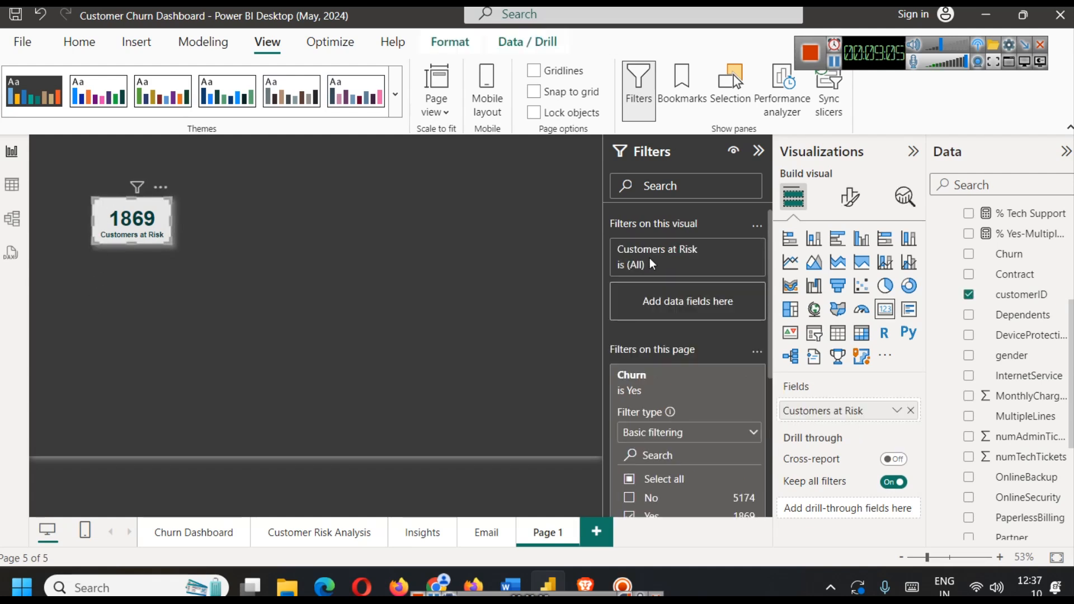
# Round the corners of the Customers at Risk card's visual border to 12 px
pyautogui.click(850, 196)
pyautogui.click(848, 273)
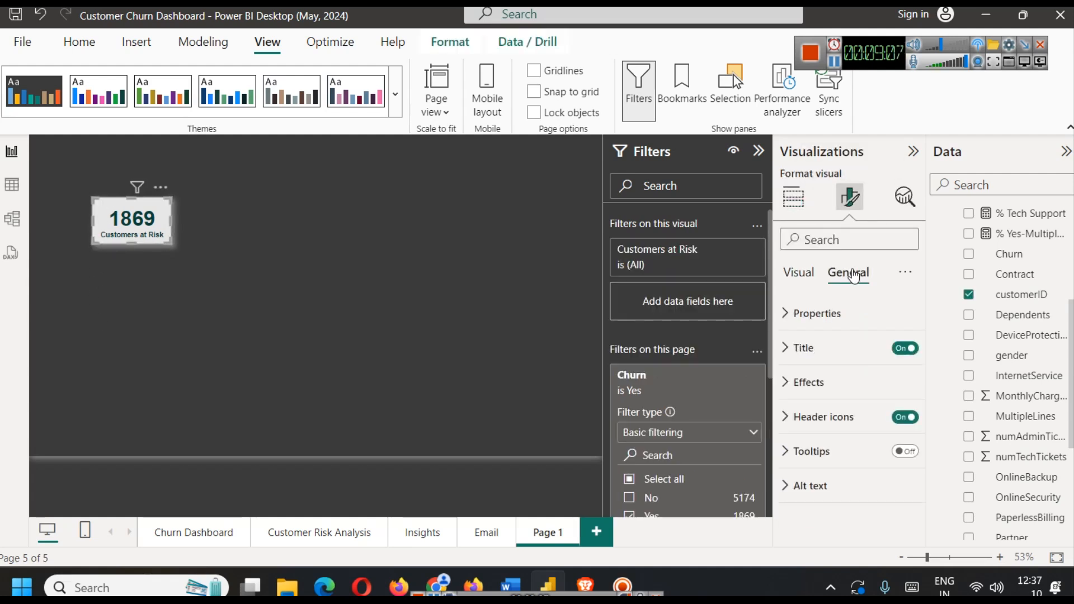
pyautogui.click(804, 384)
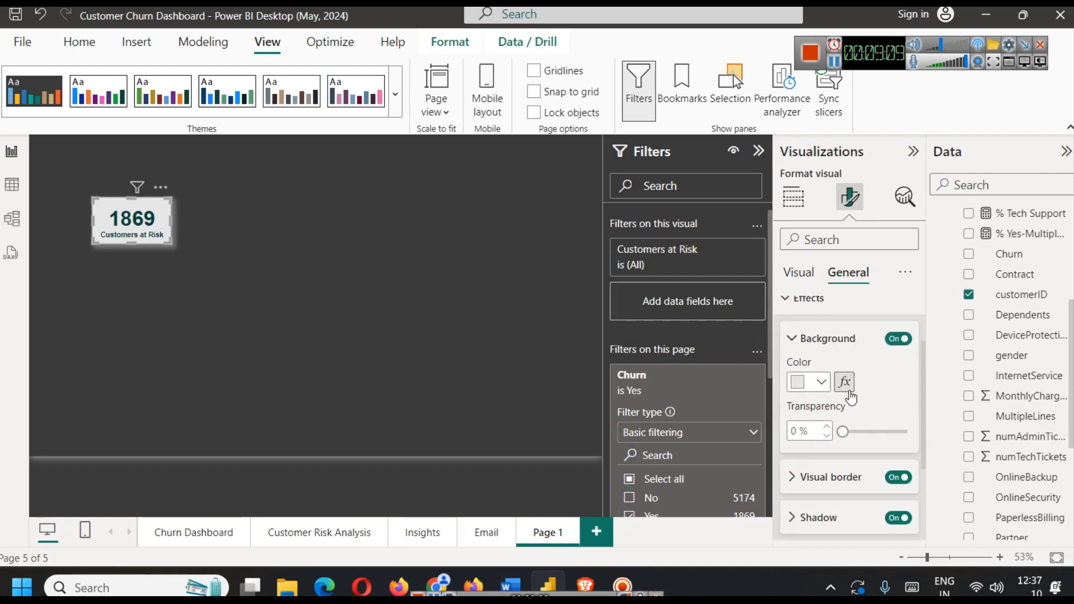
pyautogui.scroll(-2, 851, 397)
pyautogui.click(831, 393)
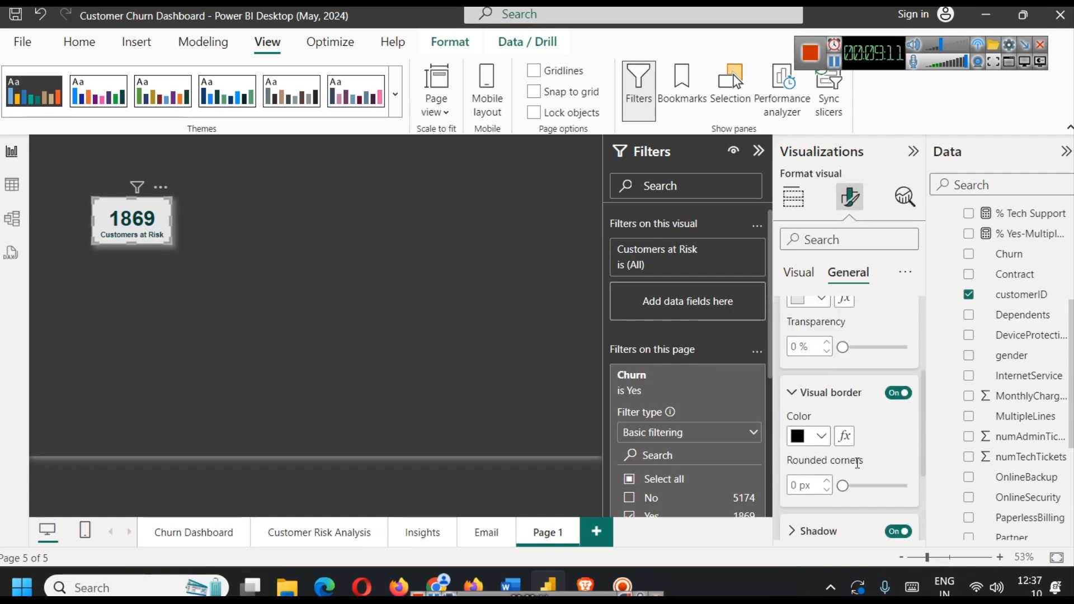
pyautogui.scroll(-2, 838, 460)
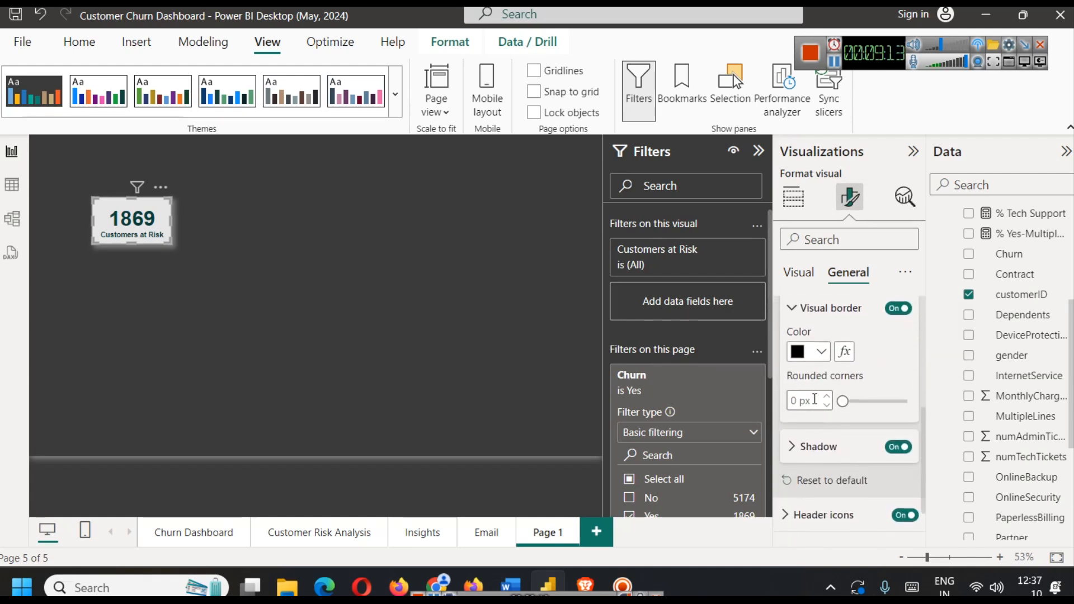
pyautogui.doubleClick(796, 401)
pyautogui.write('12')
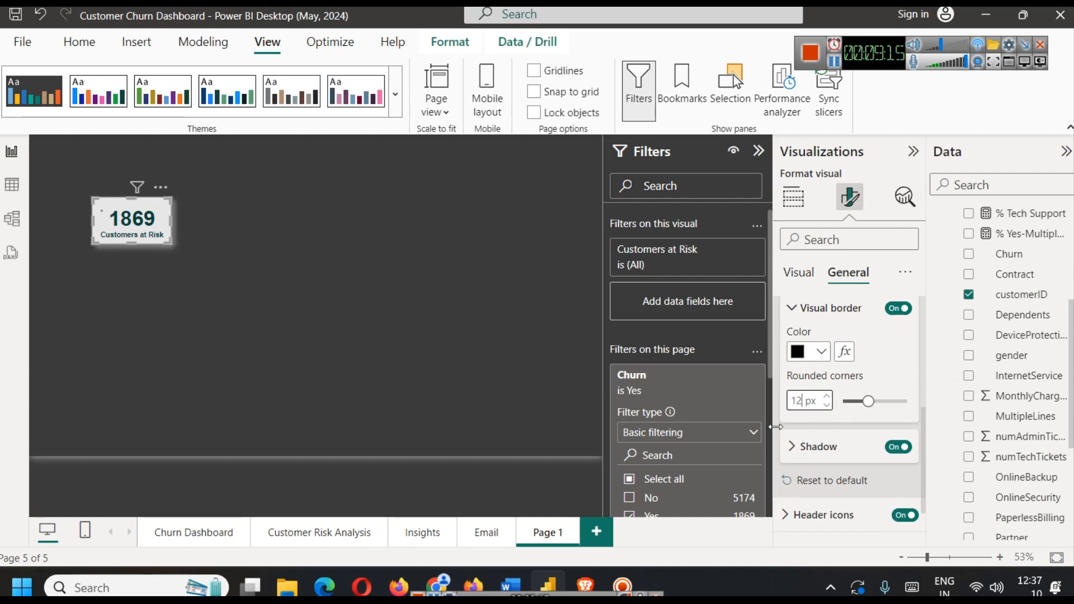
pyautogui.click(179, 328)
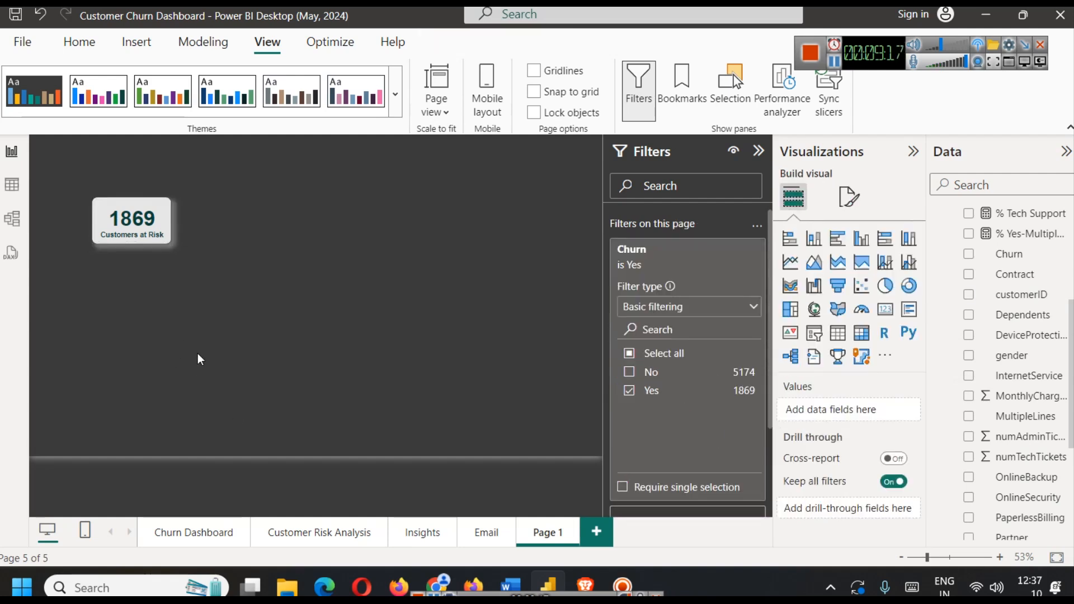
# Collapse the Filters pane and shift the card slightly inward from the page's upper-left corner
pyautogui.moveTo(127, 221); pyautogui.dragTo(151, 229)
pyautogui.click(355, 275)
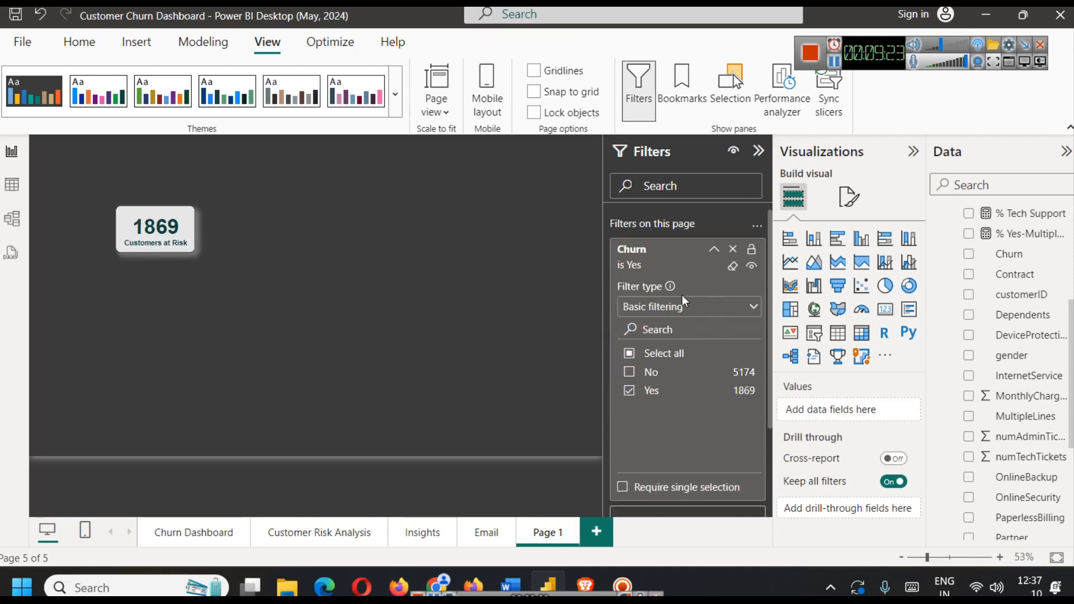
pyautogui.click(758, 151)
pyautogui.click(157, 240)
pyautogui.moveTo(150, 221); pyautogui.dragTo(183, 233)
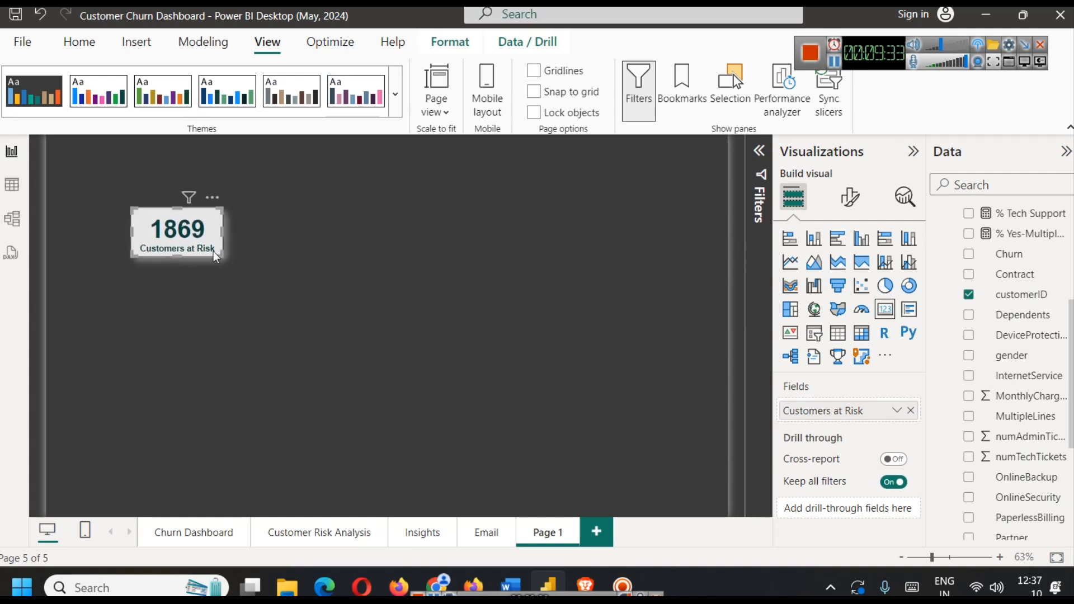
pyautogui.click(336, 248)
# Set the card's top and bottom padding to 0 px
pyautogui.click(181, 219)
pyautogui.click(849, 197)
pyautogui.click(861, 272)
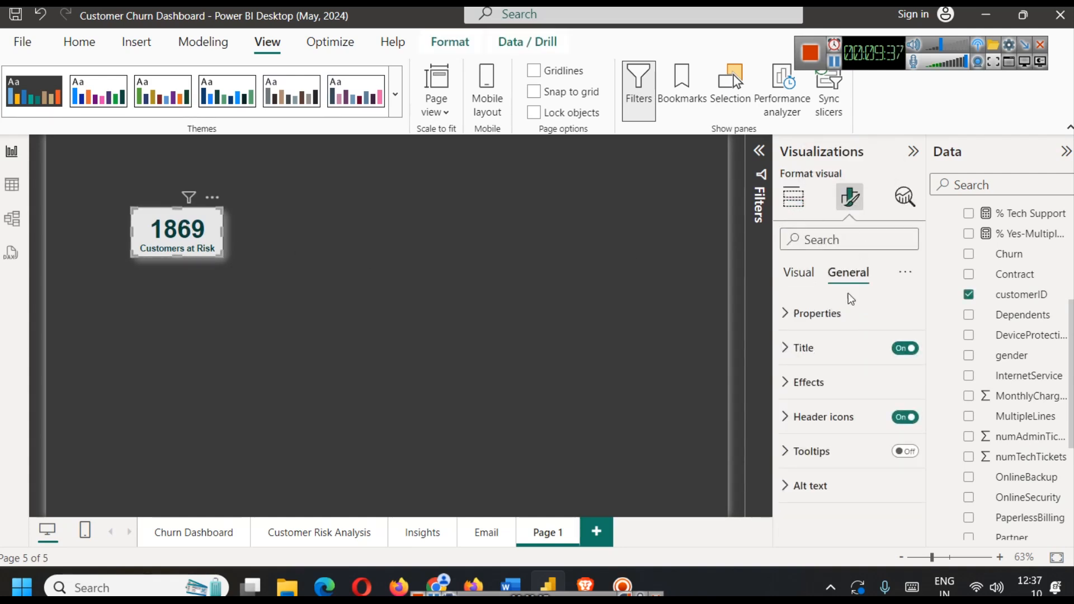
pyautogui.click(824, 316)
pyautogui.scroll(-3, 848, 350)
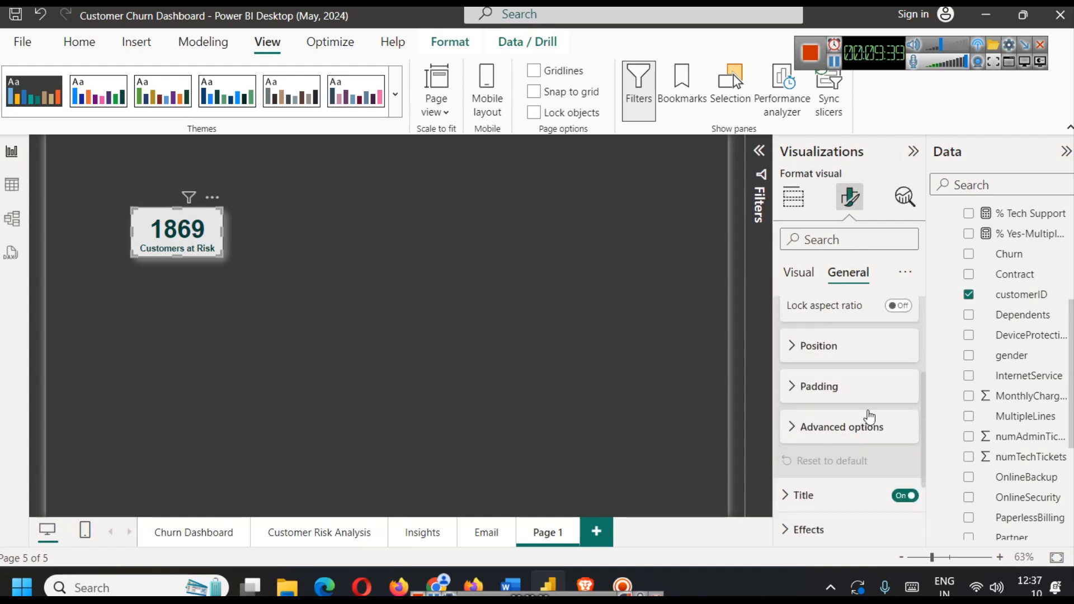
pyautogui.scroll(3, 829, 357)
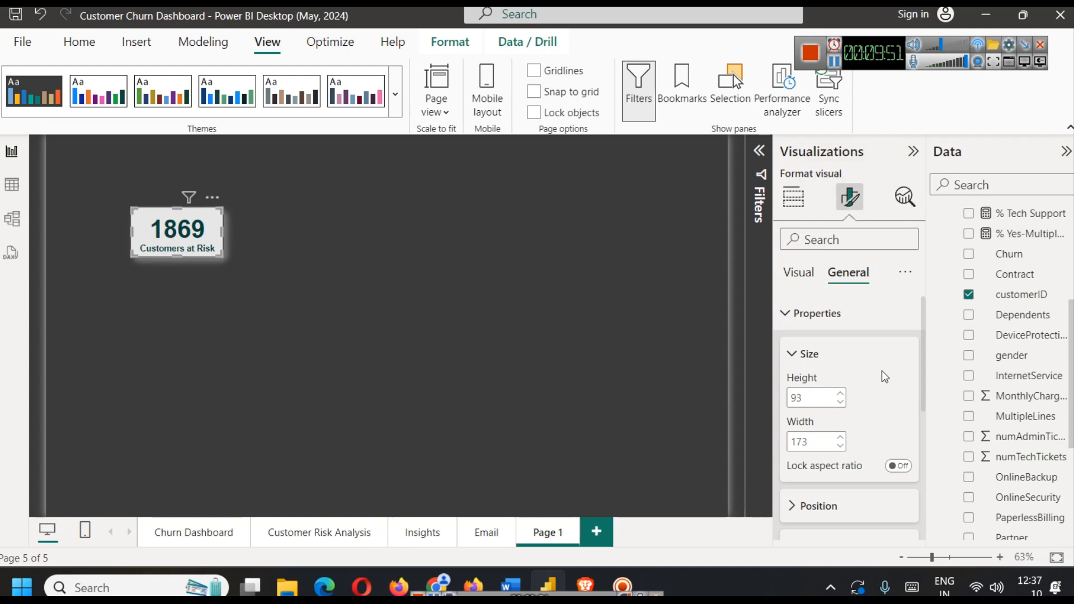
pyautogui.scroll(-2, 881, 370)
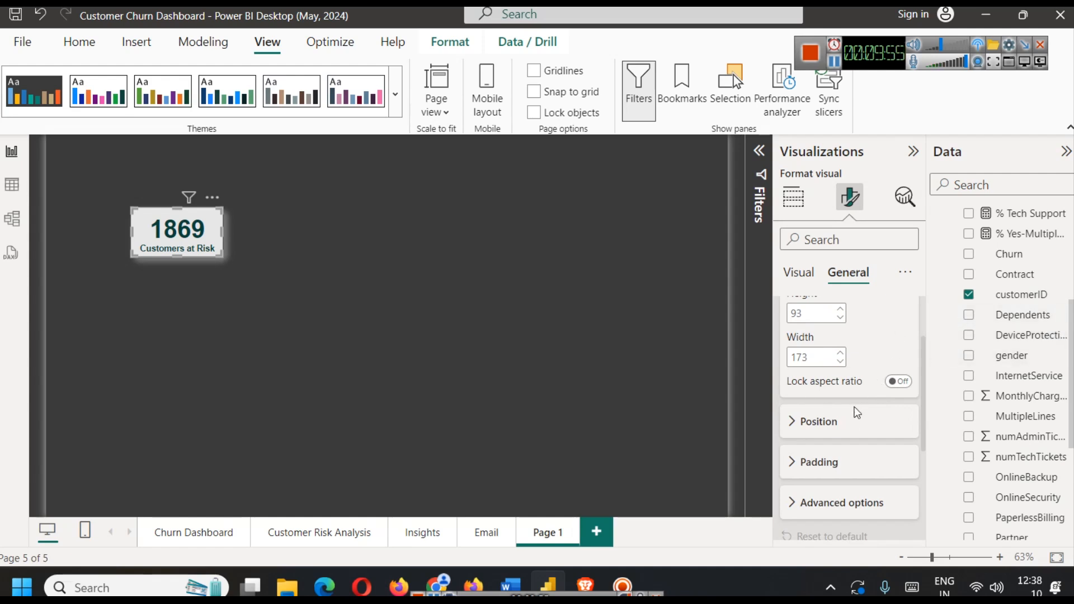
pyautogui.scroll(-2, 854, 408)
pyautogui.scroll(3, 850, 408)
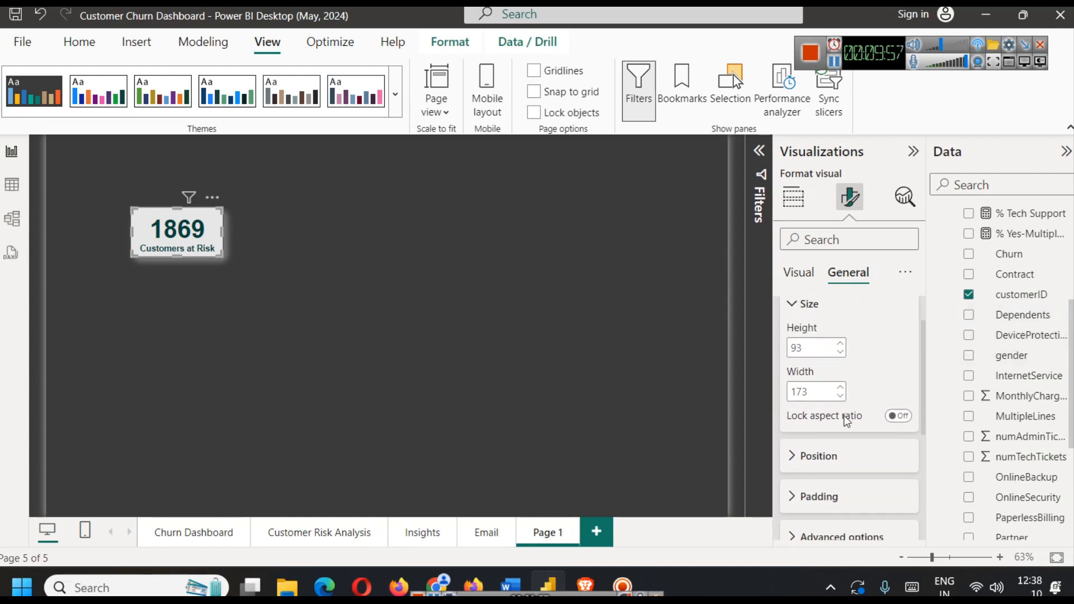
pyautogui.scroll(-2, 846, 420)
pyautogui.click(816, 385)
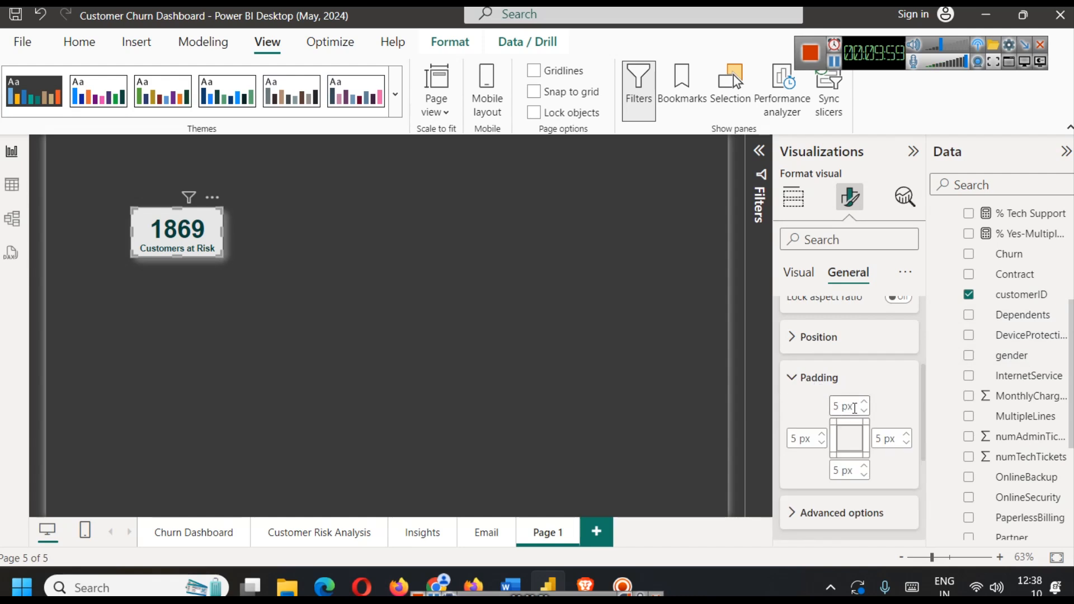
pyautogui.click(864, 411)
pyautogui.click(864, 411)
pyautogui.click(864, 474)
pyautogui.click(864, 474)
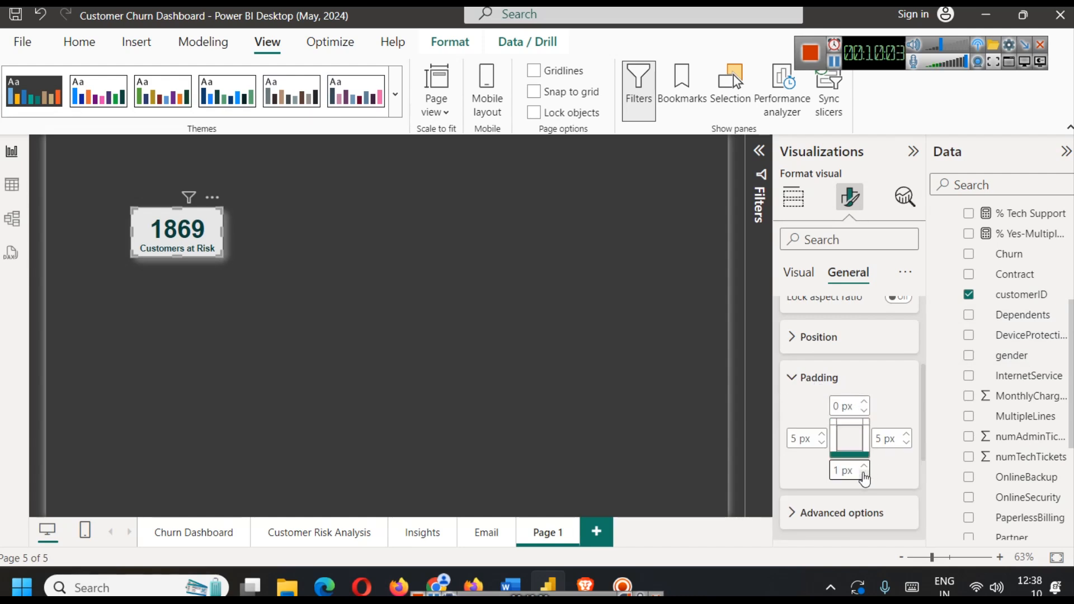
pyautogui.click(864, 475)
pyautogui.click(318, 330)
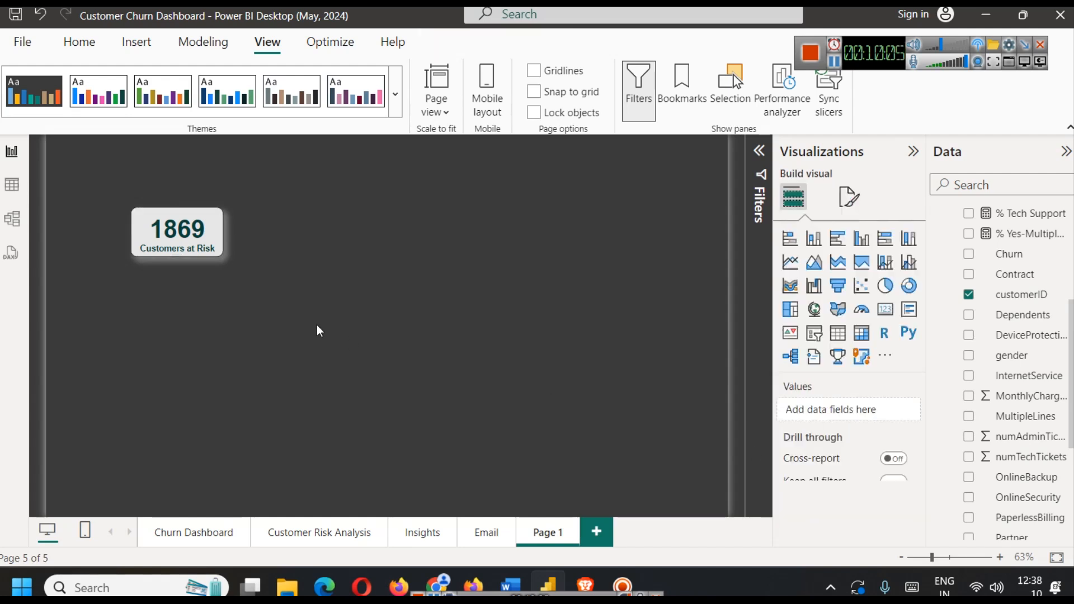
# Reduce the height of the Customers at Risk card slightly
pyautogui.click(172, 253)
pyautogui.moveTo(177, 253); pyautogui.dragTo(177, 250)
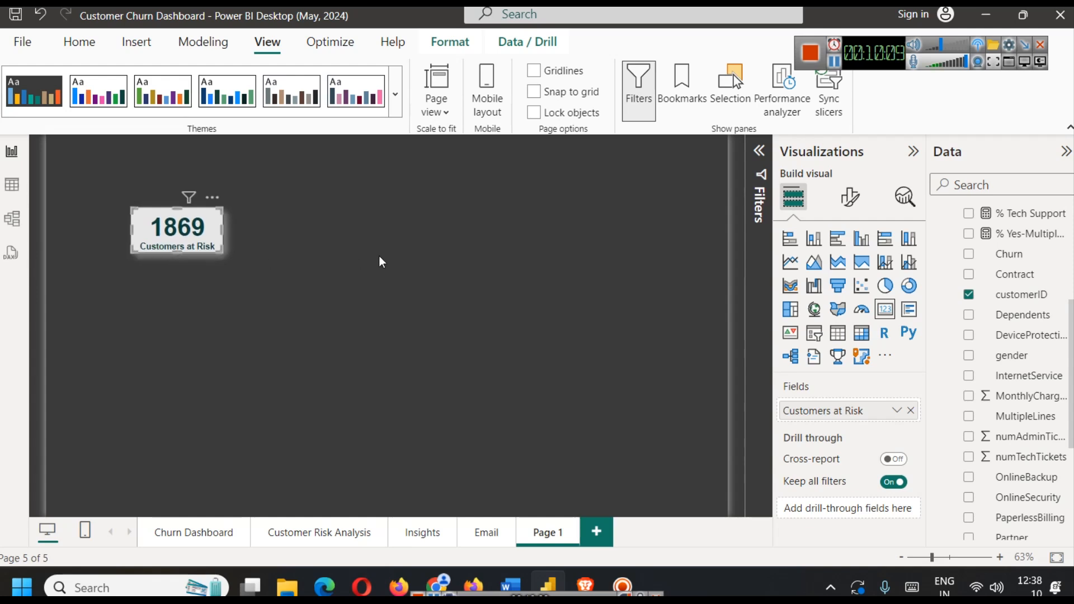
pyautogui.click(380, 261)
# Set the font size of the card's callout value to 26
pyautogui.click(849, 196)
pyautogui.click(832, 313)
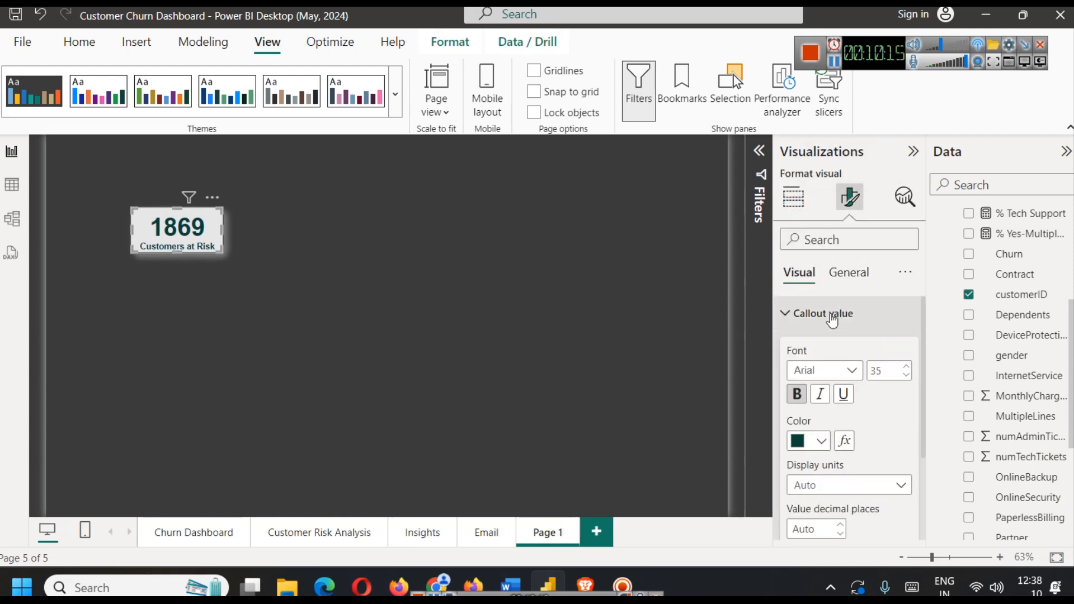
pyautogui.doubleClick(883, 370)
pyautogui.write('26')
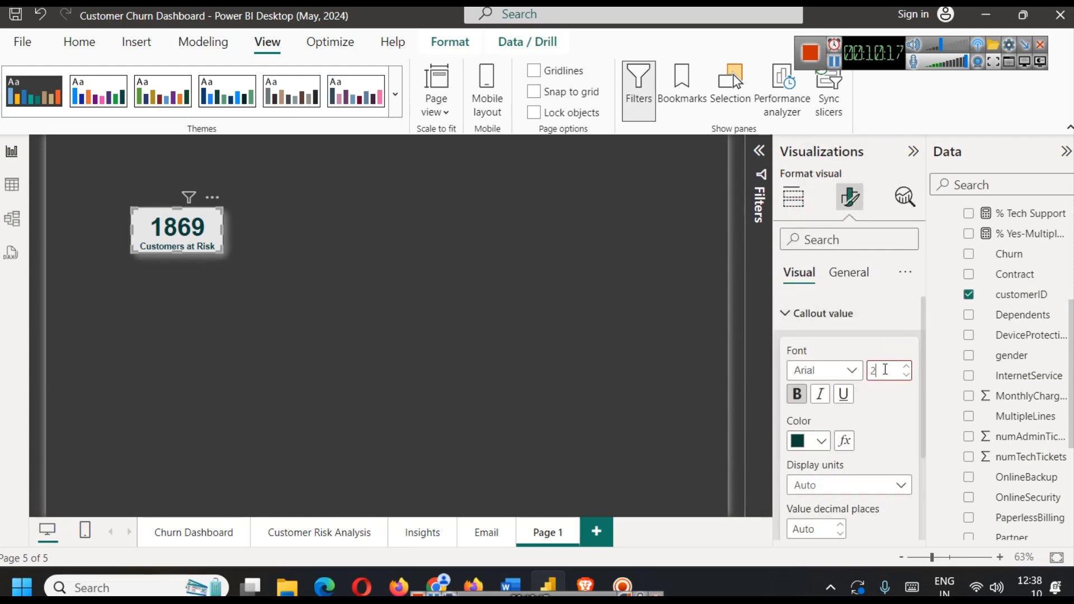
pyautogui.press('Return')
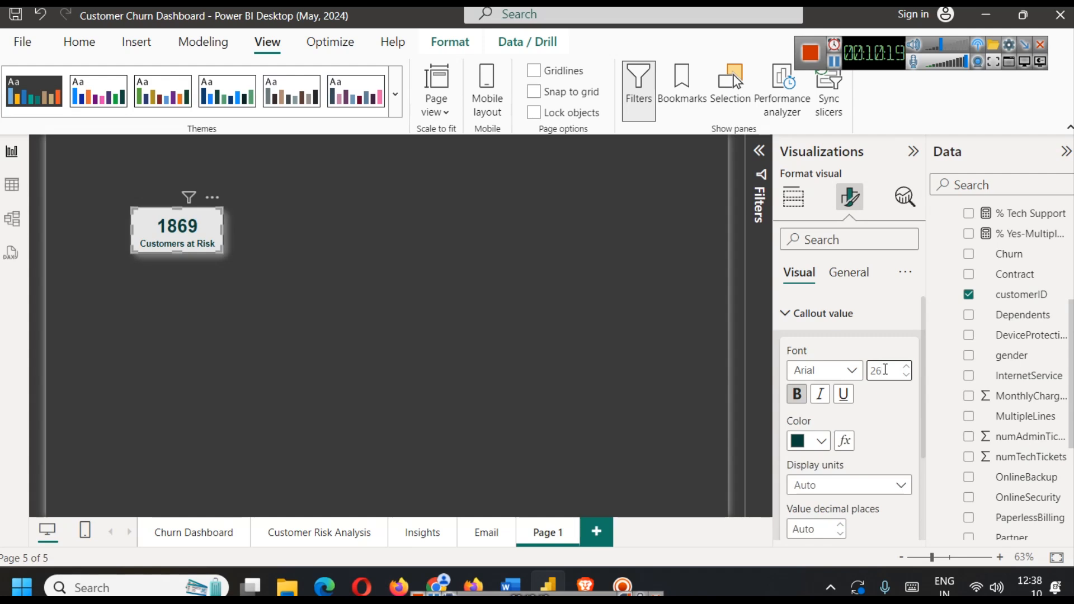
pyautogui.click(235, 311)
# Make the card shorter still and place it near the upper-left corner of the page
pyautogui.click(167, 244)
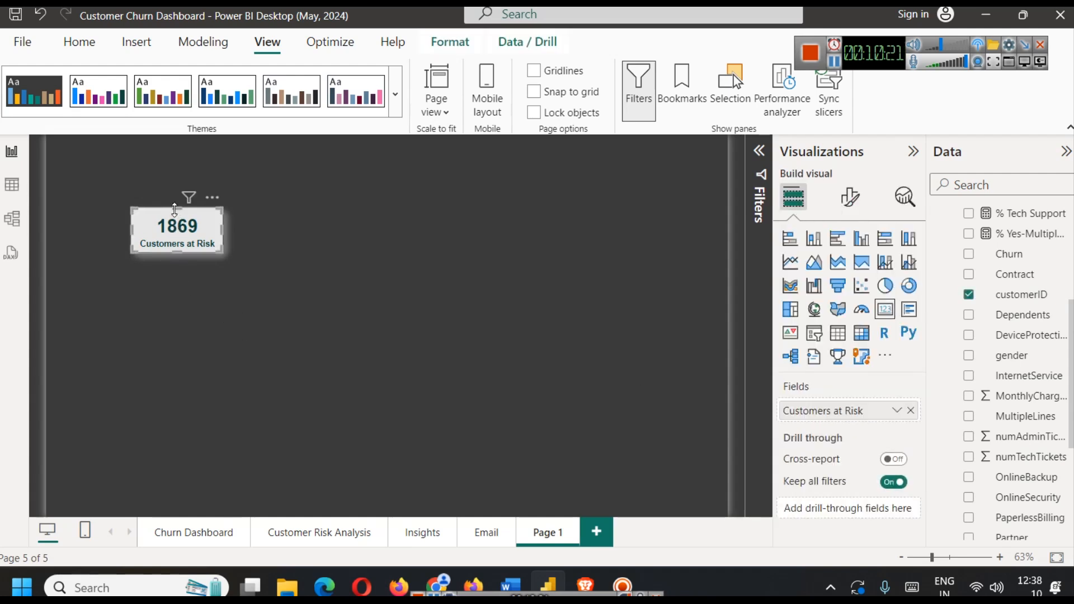
pyautogui.click(292, 245)
pyautogui.moveTo(172, 235); pyautogui.dragTo(182, 214)
pyautogui.click(437, 235)
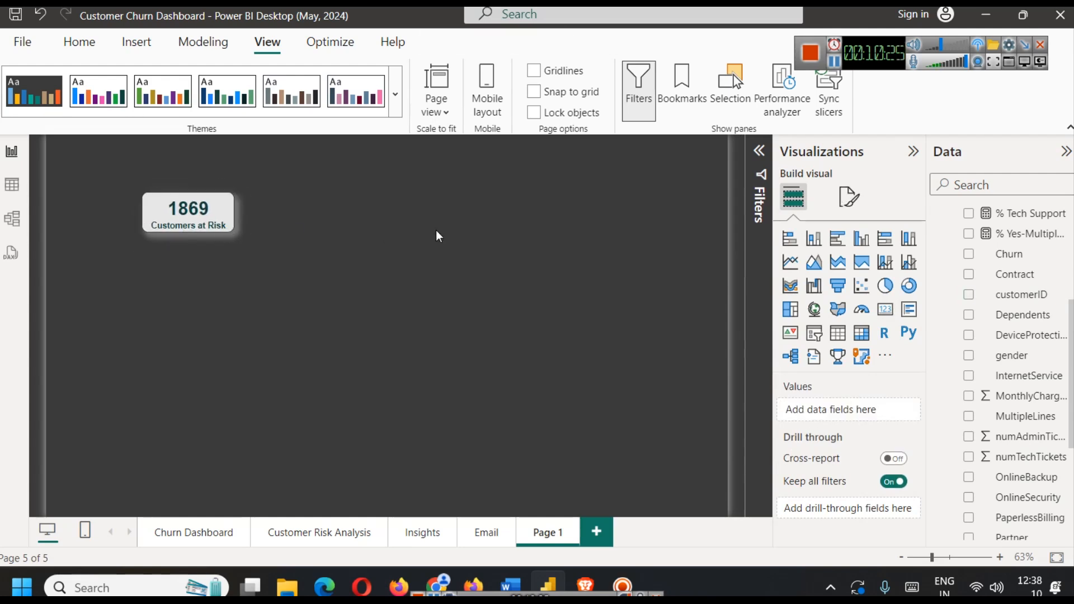
pyautogui.moveTo(229, 221); pyautogui.dragTo(158, 201)
pyautogui.click(280, 208)
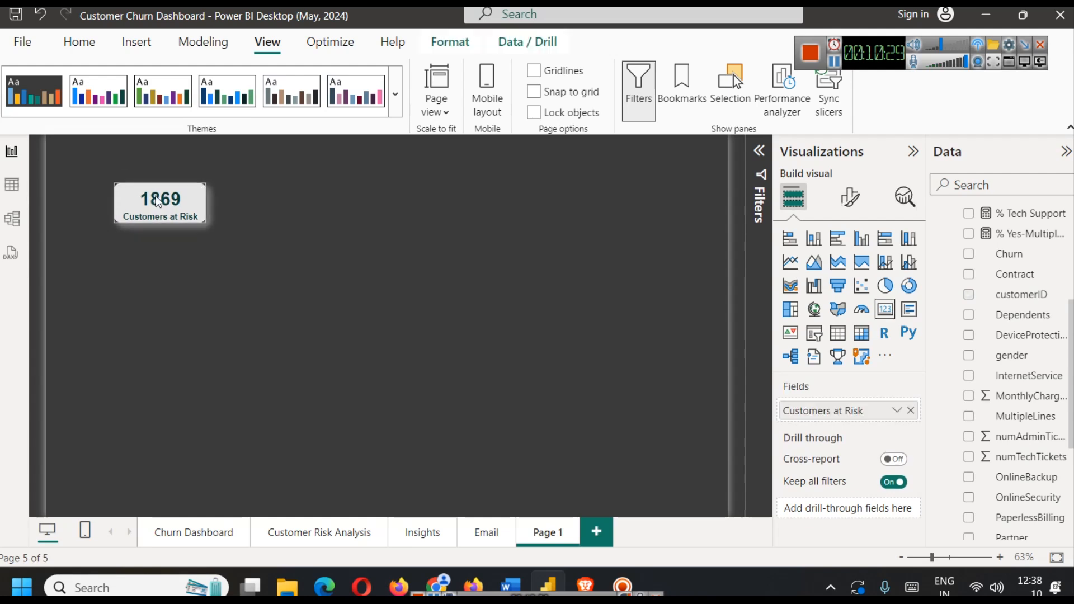
pyautogui.click(334, 215)
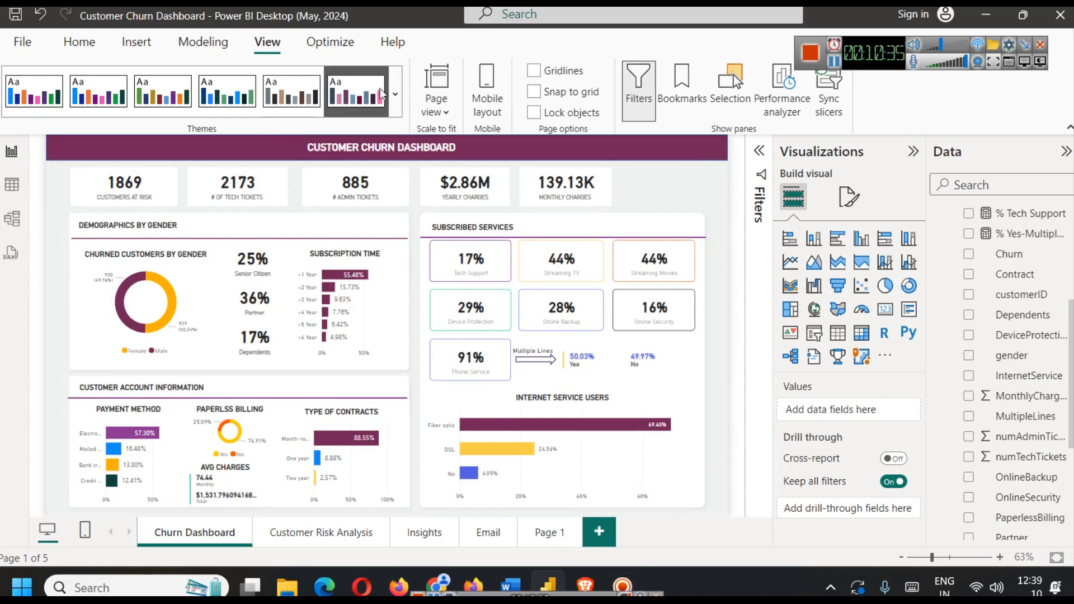
pyautogui.click(395, 94)
pyautogui.scroll(-3, 96, 414)
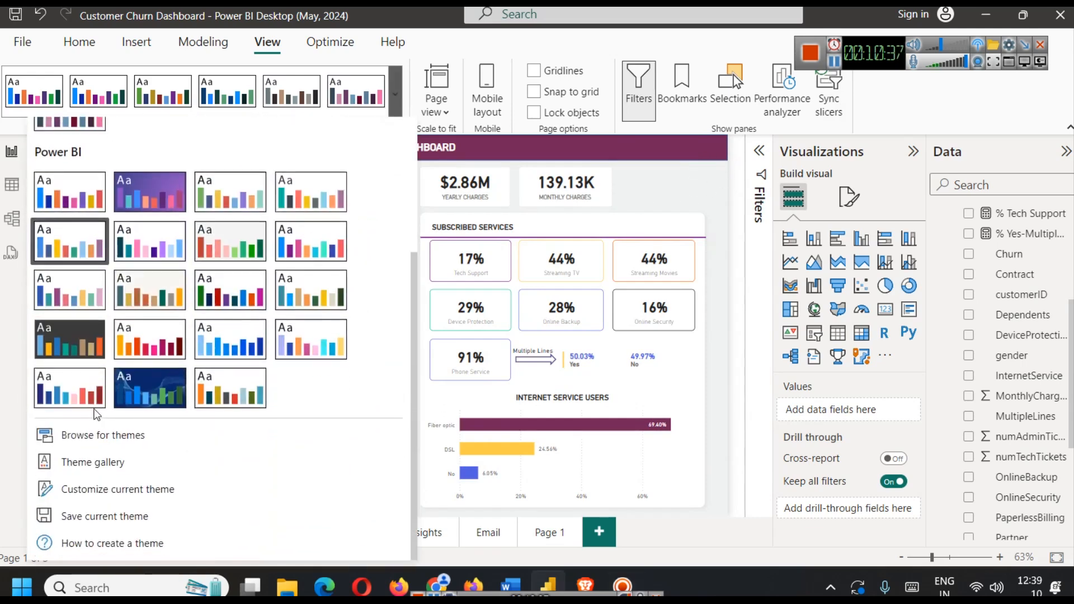
pyautogui.click(115, 491)
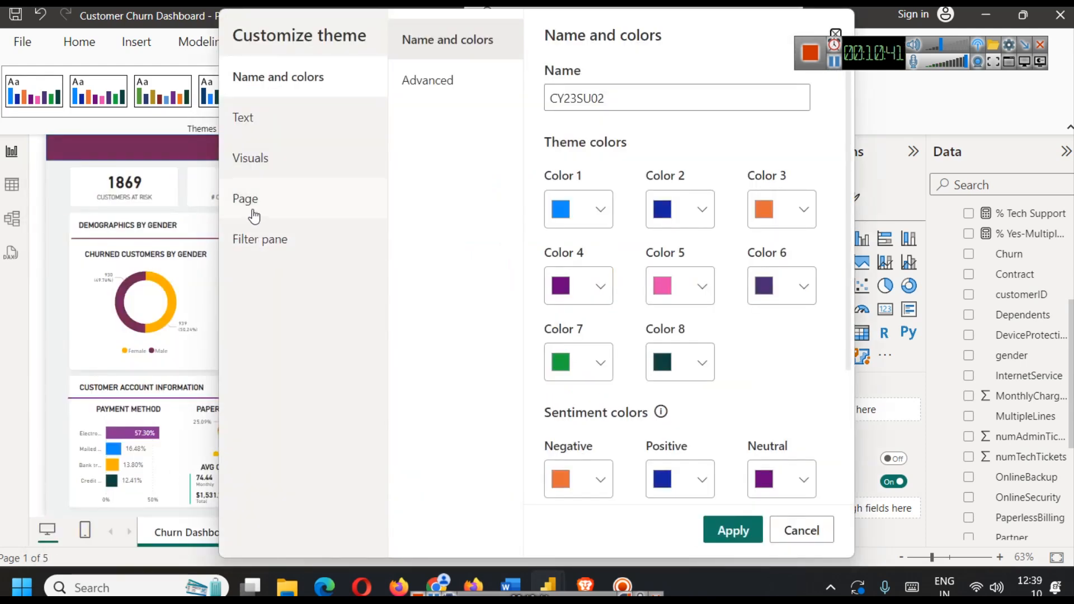
pyautogui.click(253, 210)
pyautogui.click(453, 85)
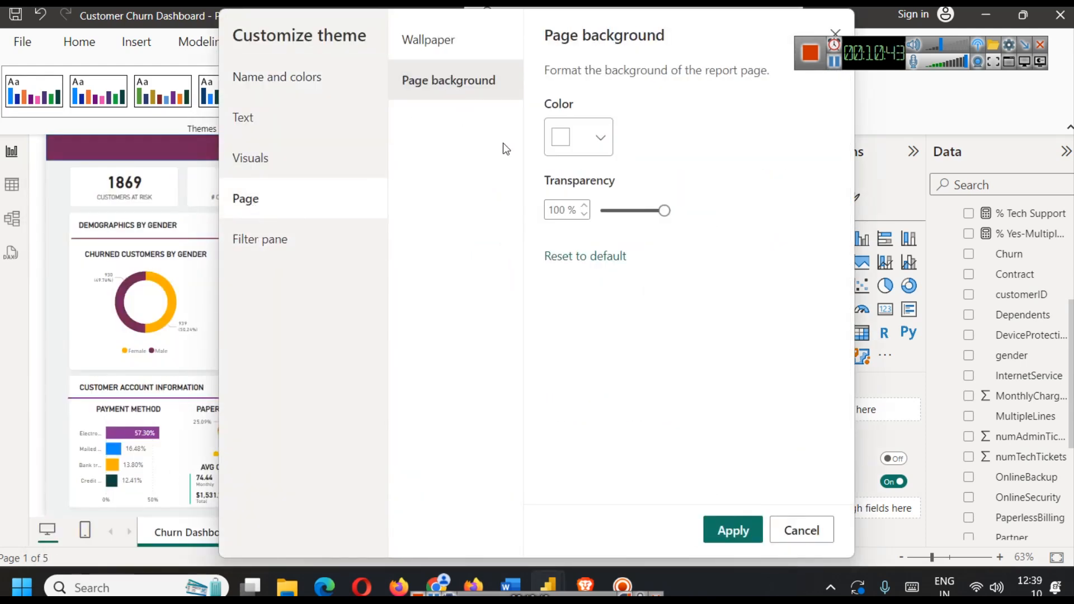
pyautogui.click(601, 136)
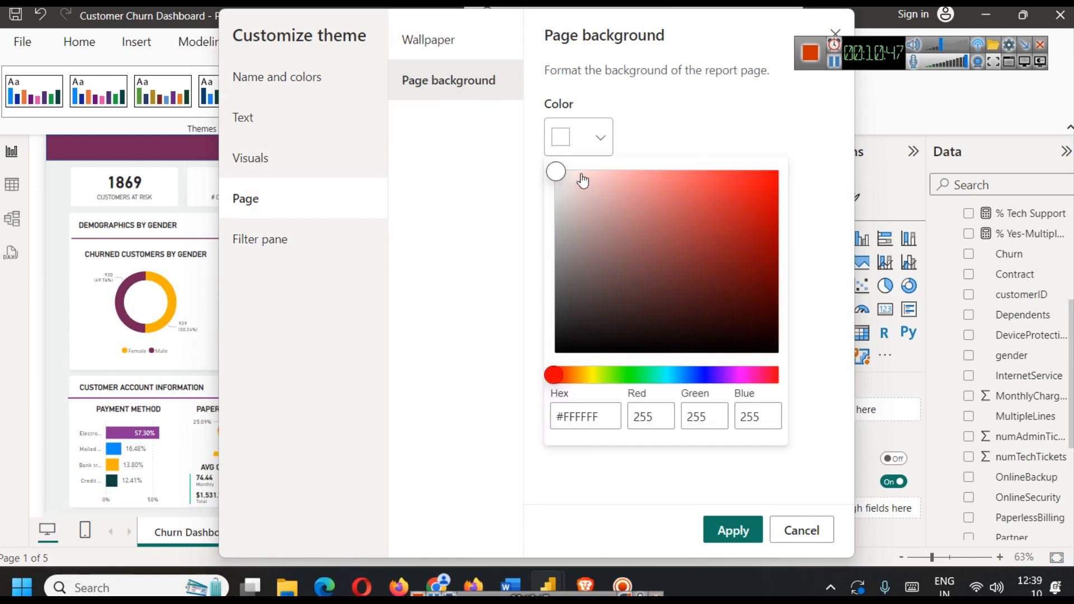
pyautogui.click(808, 530)
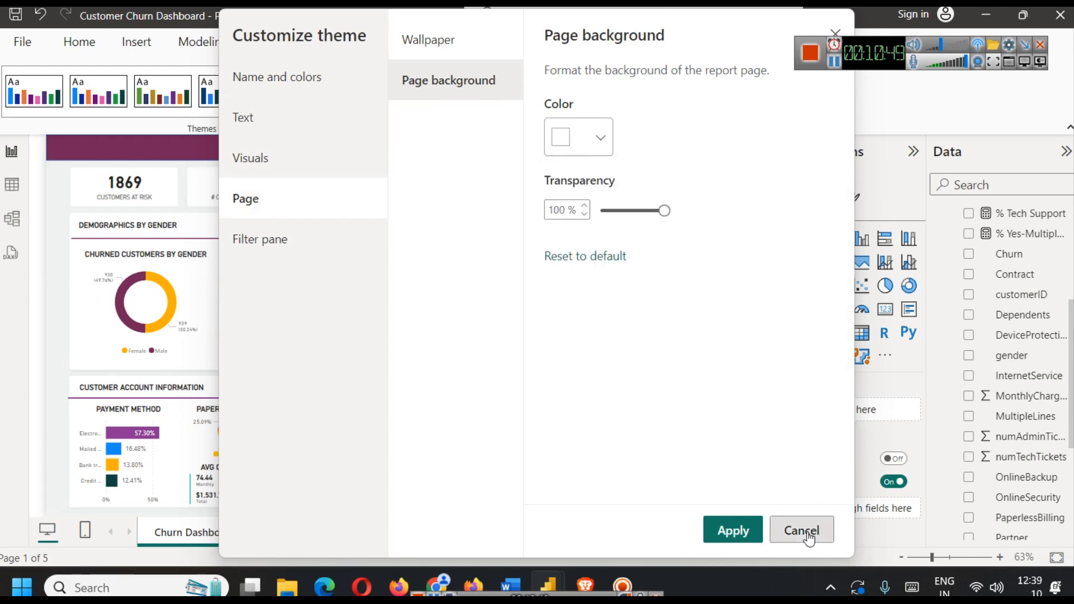
pyautogui.click(808, 530)
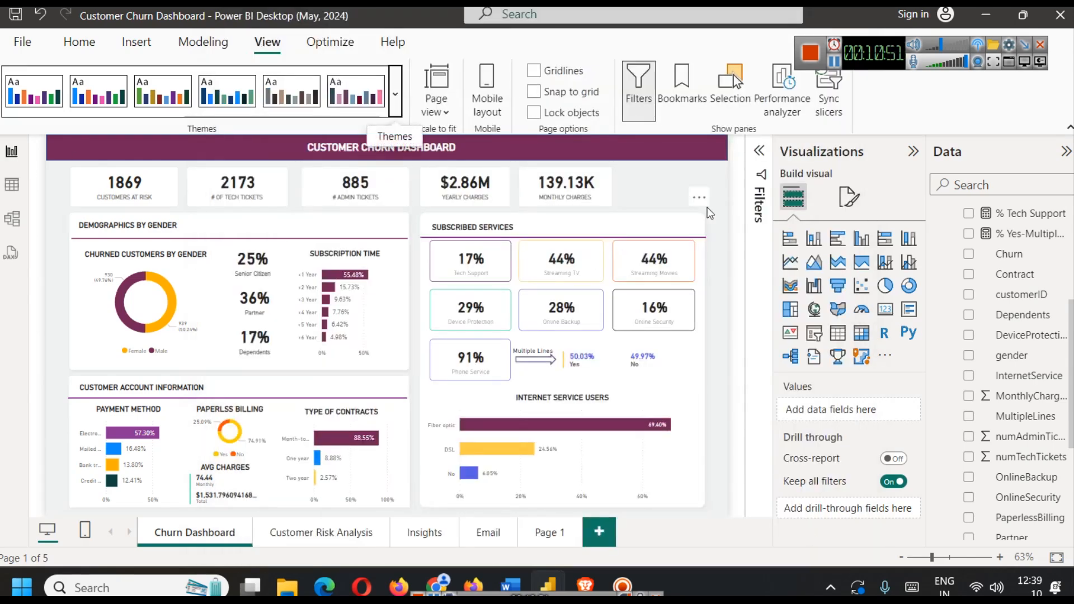
# Inspect the title text box and the header banner shape on the Churn Dashboard page
pyautogui.click(650, 153)
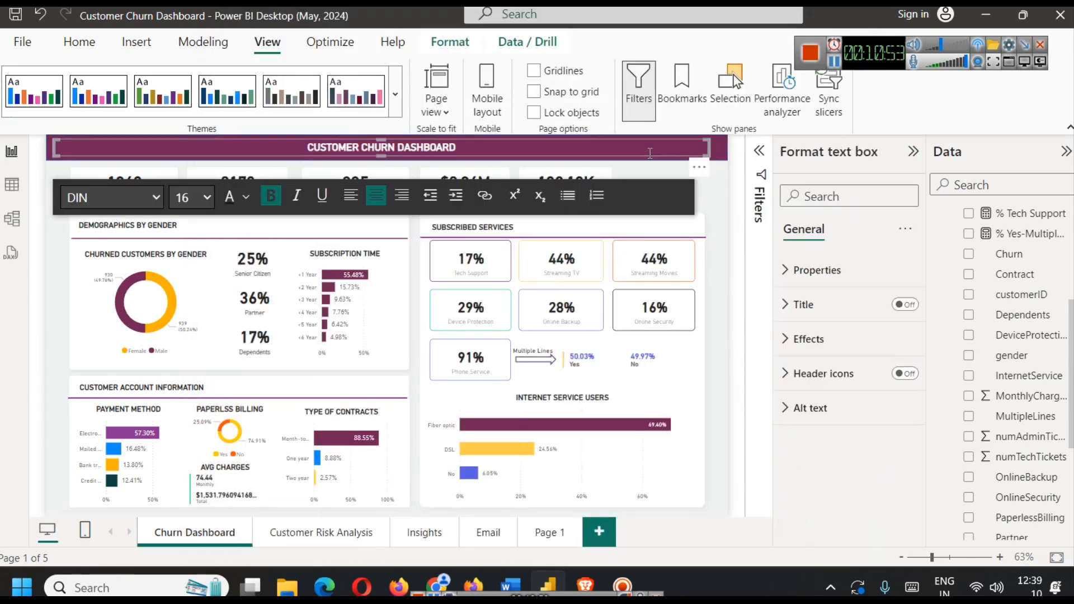
pyautogui.click(720, 155)
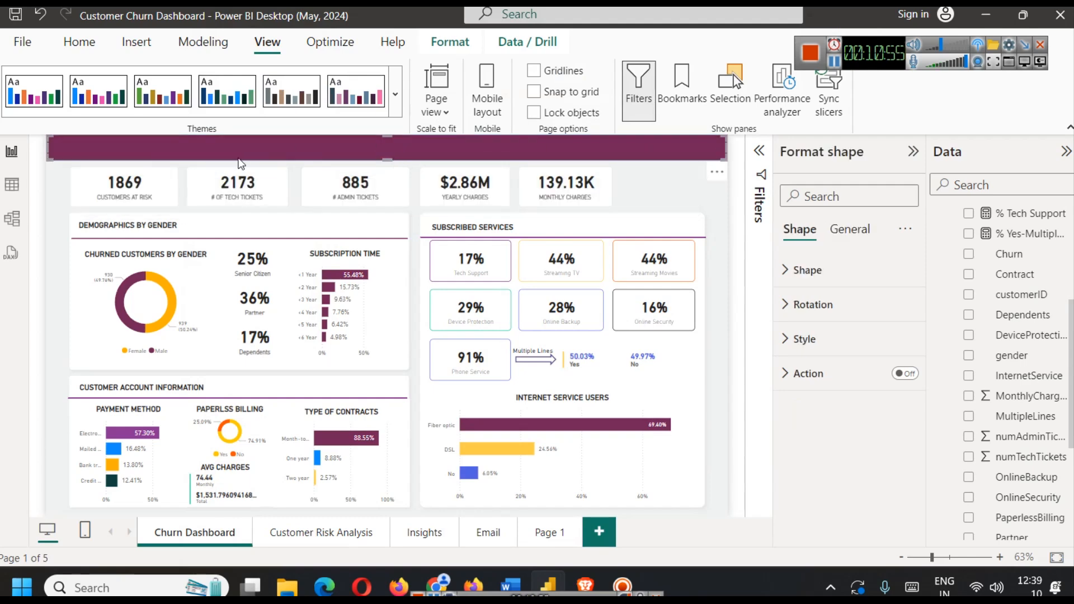
pyautogui.click(709, 200)
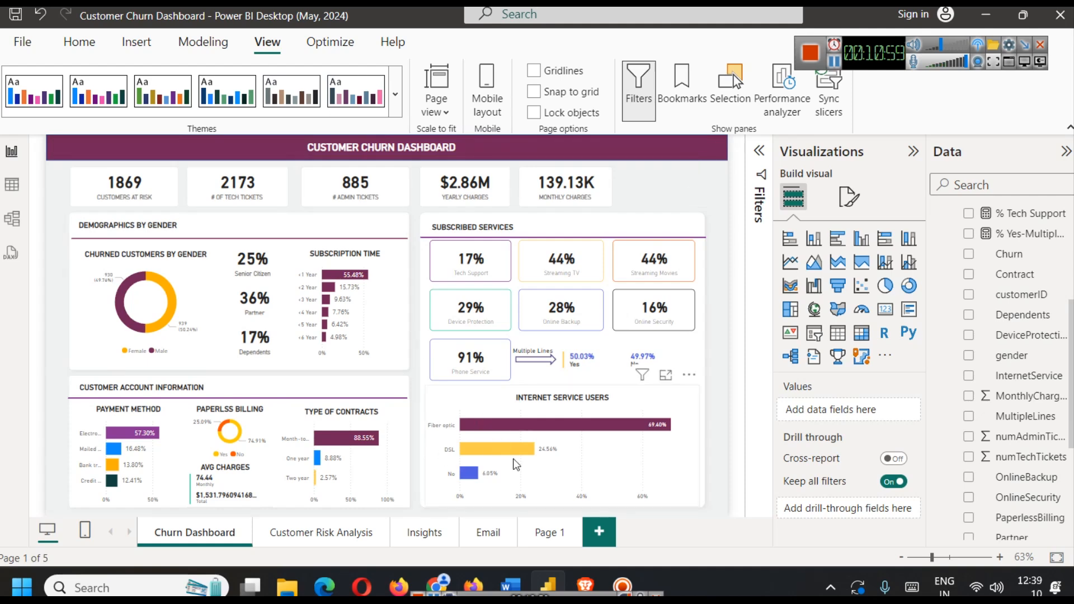
# Make the Customers at Risk card on Page 1 slightly taller
pyautogui.click(549, 534)
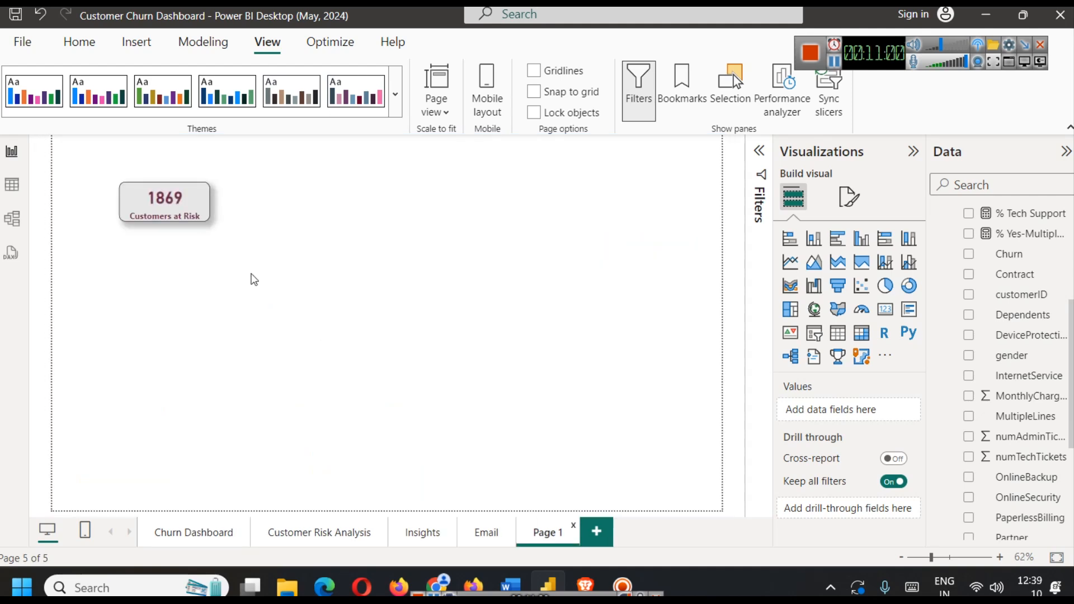
pyautogui.click(165, 217)
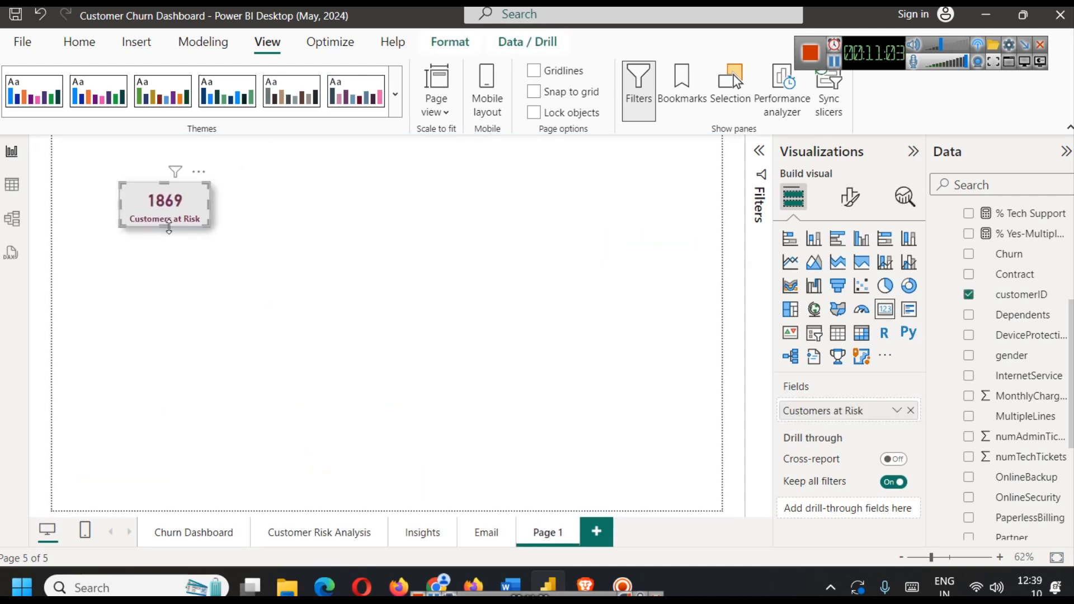
# Add a text box to Page 1 containing "Customer Chur Analysis Dashboard"
pyautogui.click(353, 250)
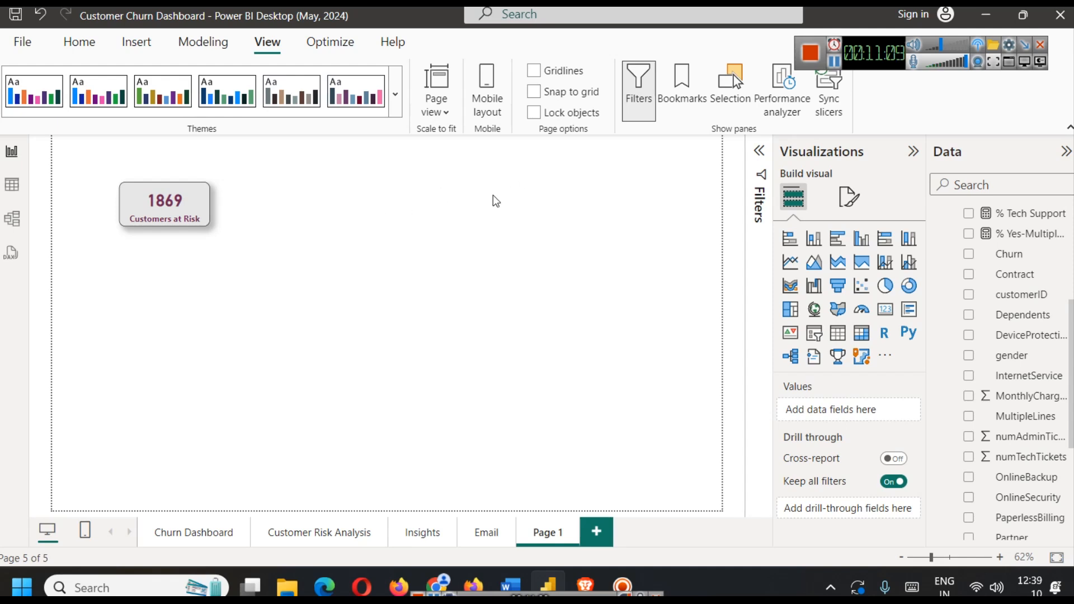
pyautogui.click(132, 51)
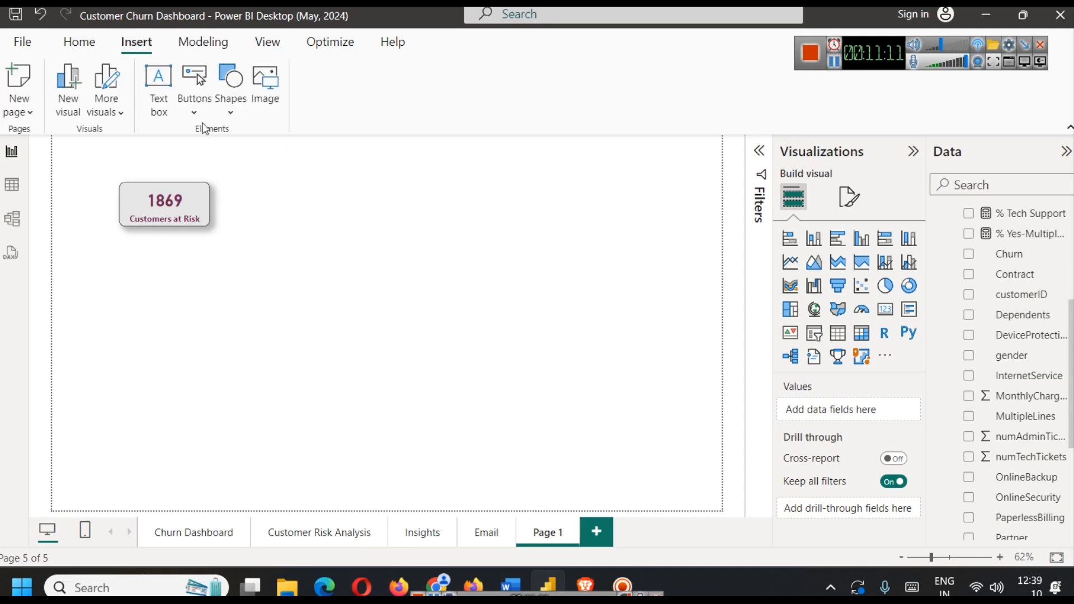
pyautogui.click(160, 94)
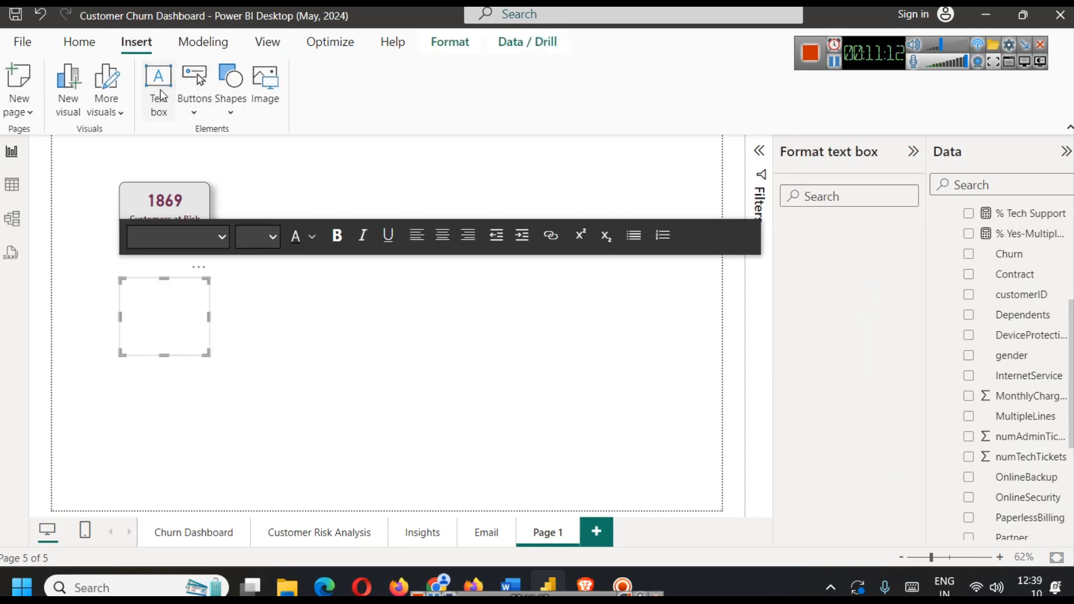
pyautogui.click(169, 314)
pyautogui.write('Custo')
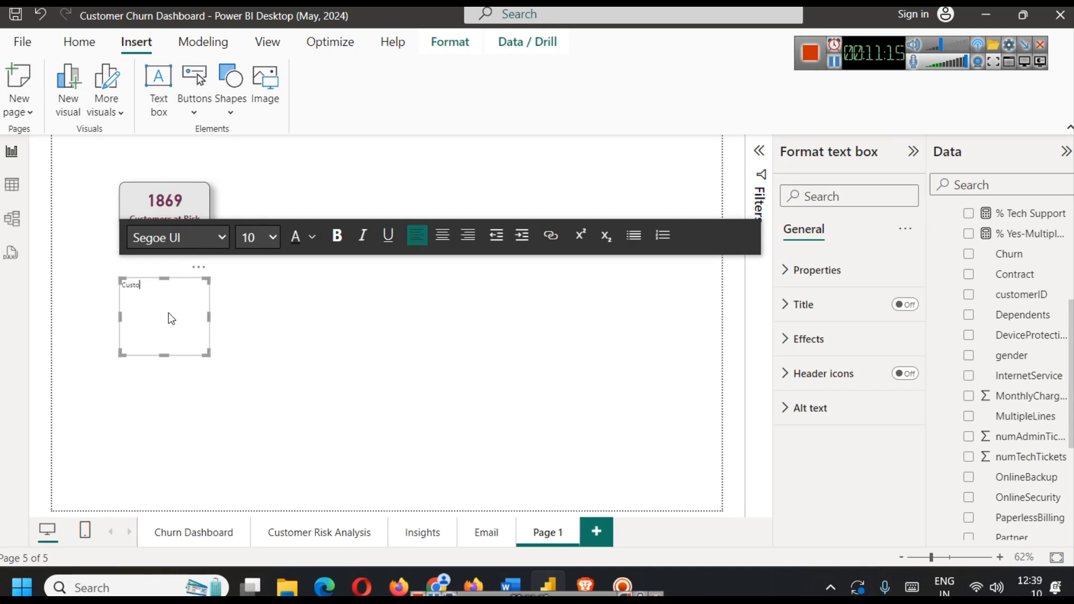
pyautogui.write('mer Chur Analysis Dashboard')
# Stretch the title text box across the full page width and reduce its height to a single text line
pyautogui.moveTo(209, 315); pyautogui.dragTo(721, 316)
pyautogui.moveTo(120, 317); pyautogui.dragTo(54, 308)
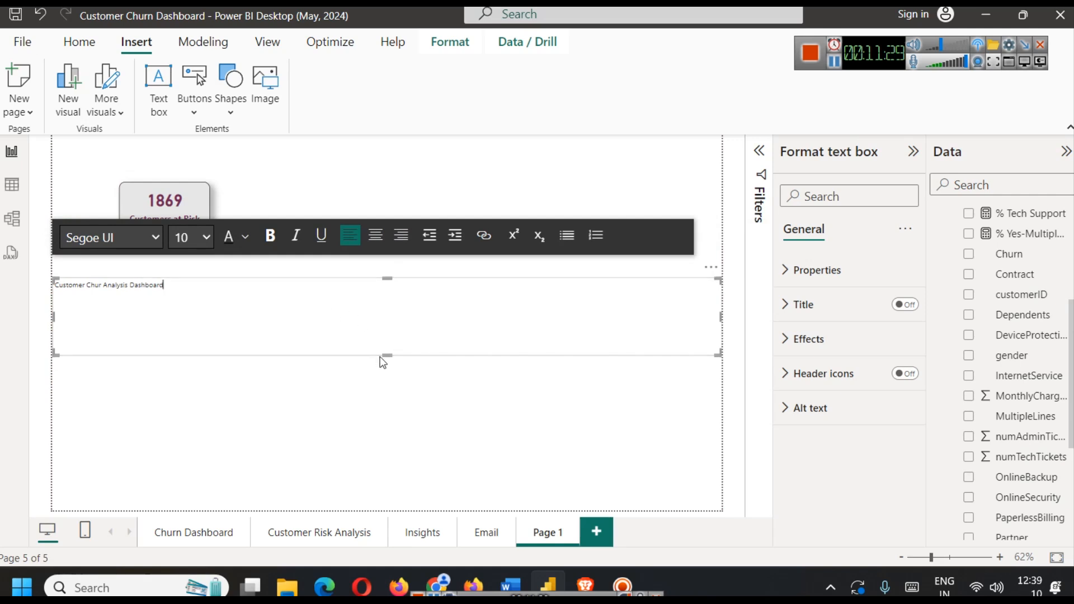
pyautogui.moveTo(386, 352); pyautogui.dragTo(377, 294)
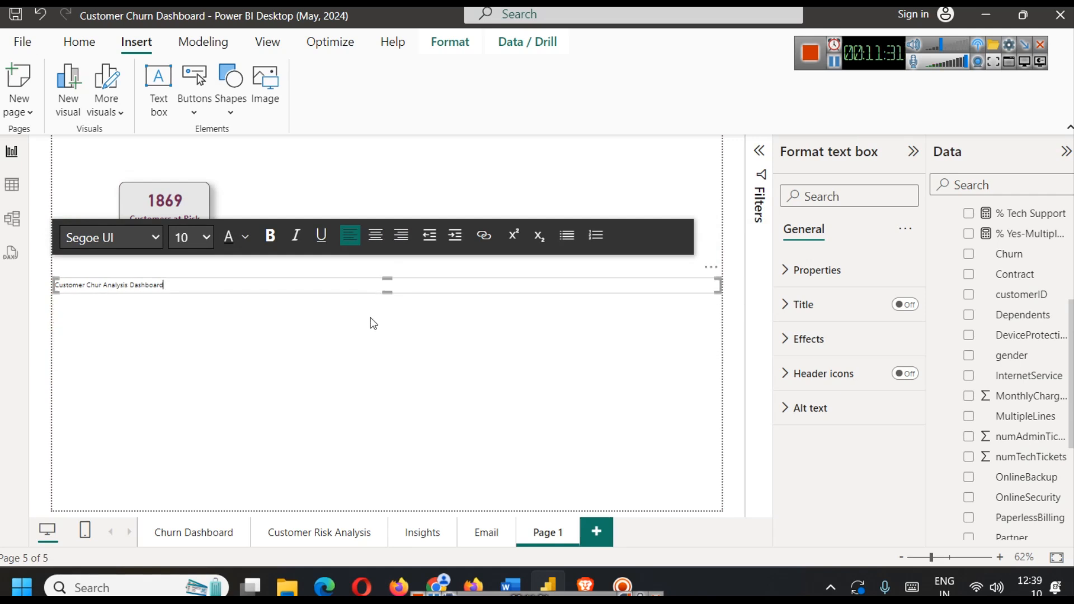
pyautogui.click(372, 316)
# Centre the title text and make its box slightly taller
pyautogui.click(250, 287)
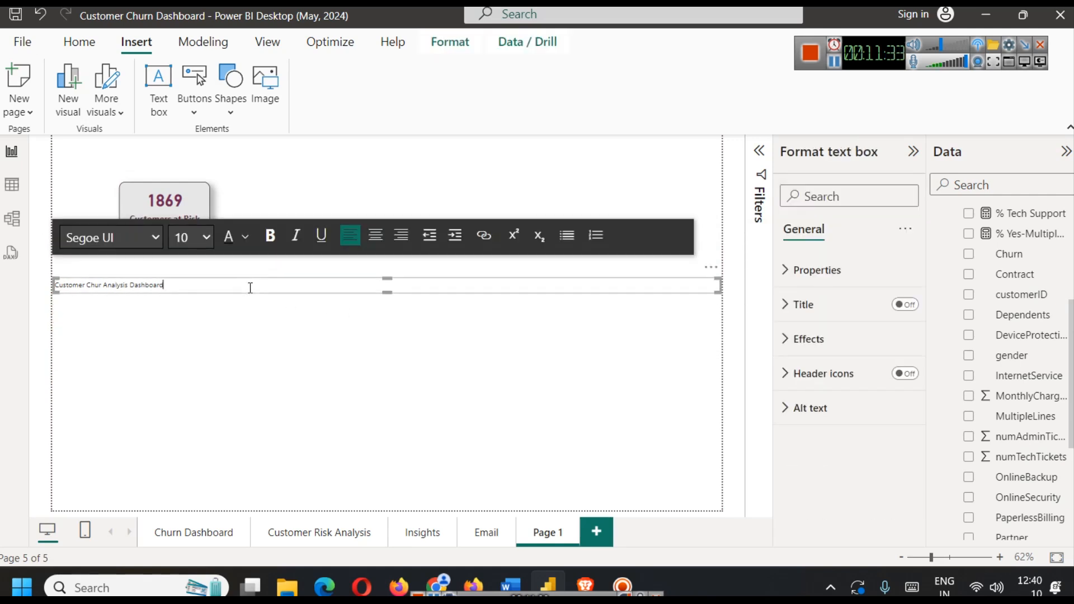
pyautogui.hotkey('ctrl', 'a')
pyautogui.click(375, 234)
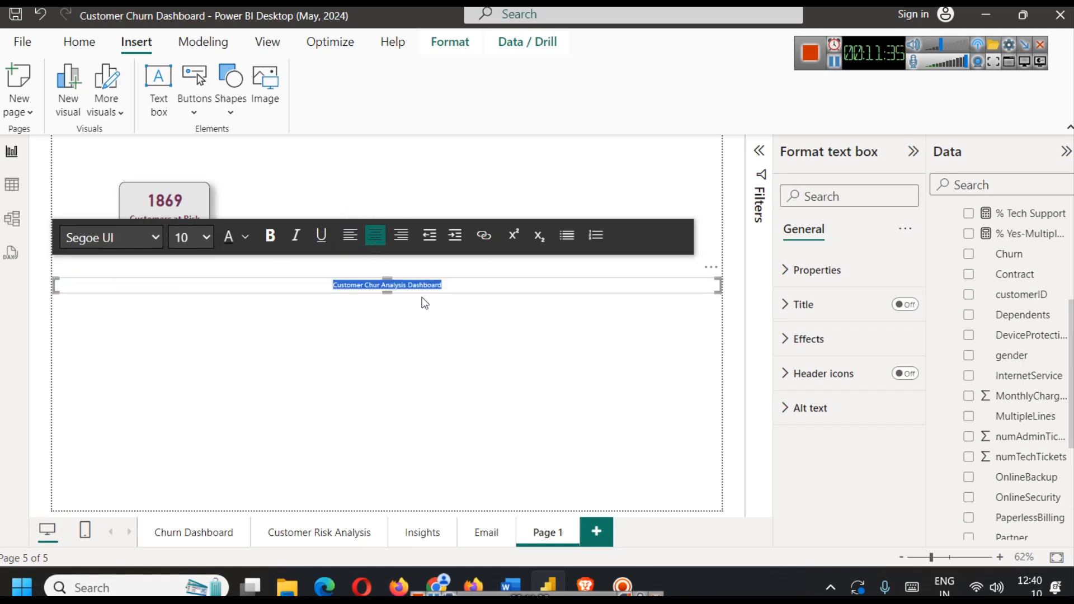
pyautogui.moveTo(383, 294); pyautogui.dragTo(383, 301)
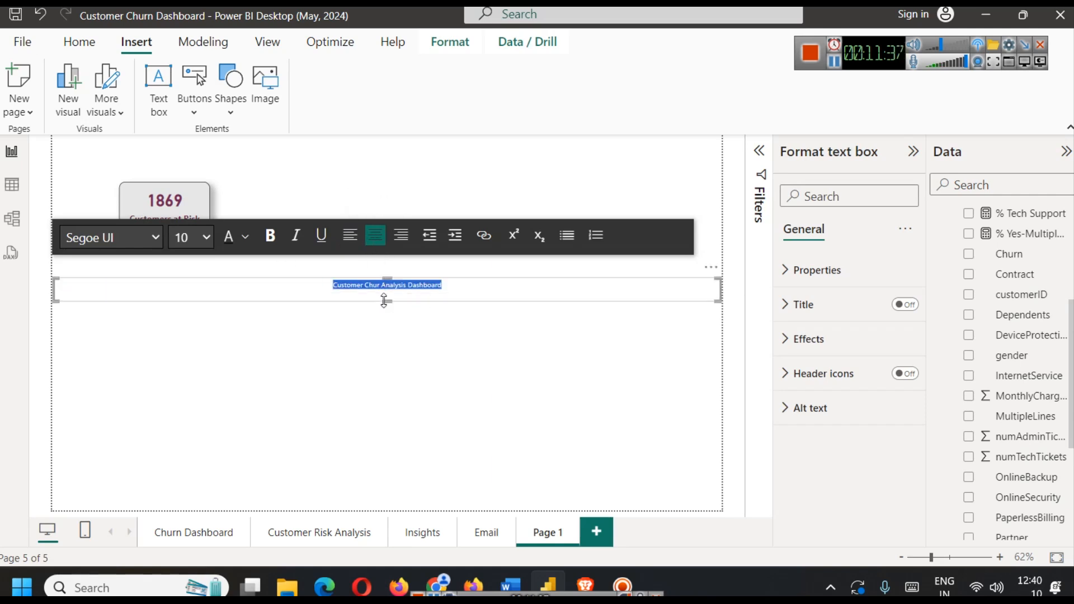
# Set the font size of the dashboard title to 24
pyautogui.click(205, 241)
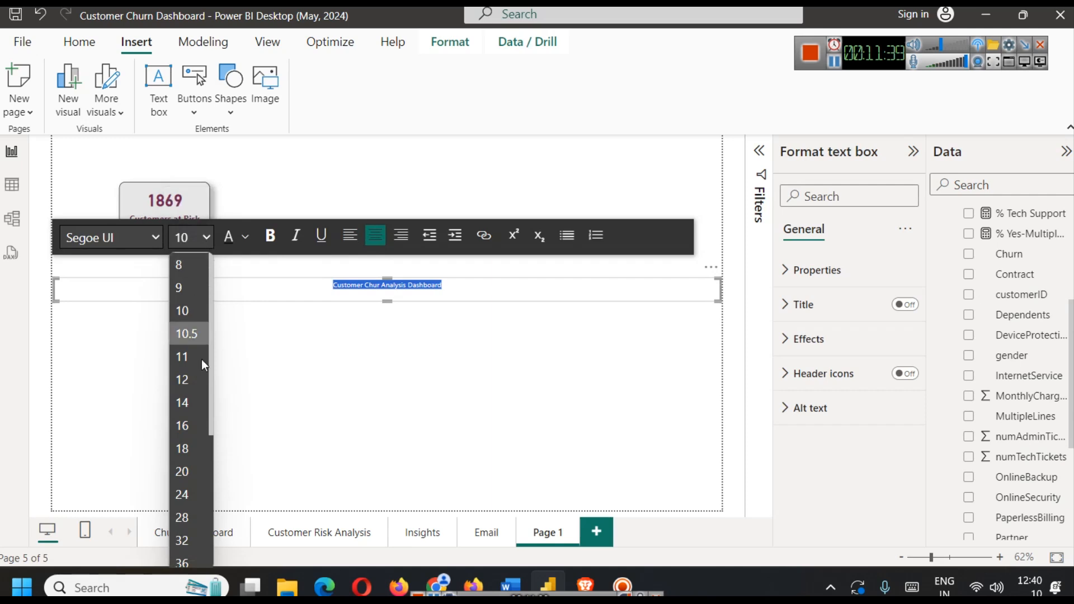
pyautogui.click(191, 423)
pyautogui.click(201, 236)
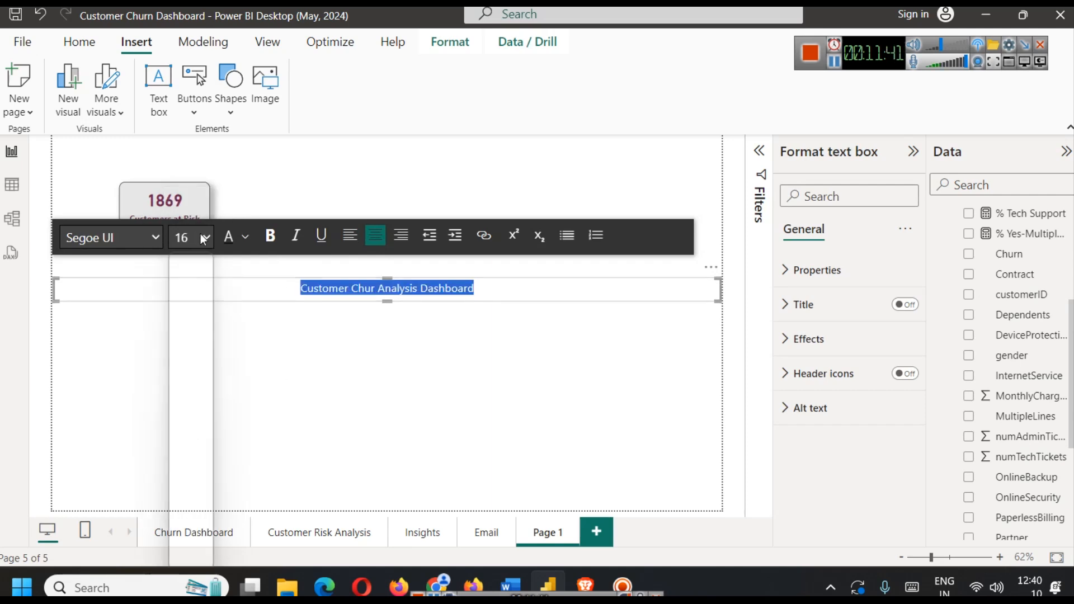
pyautogui.click(196, 491)
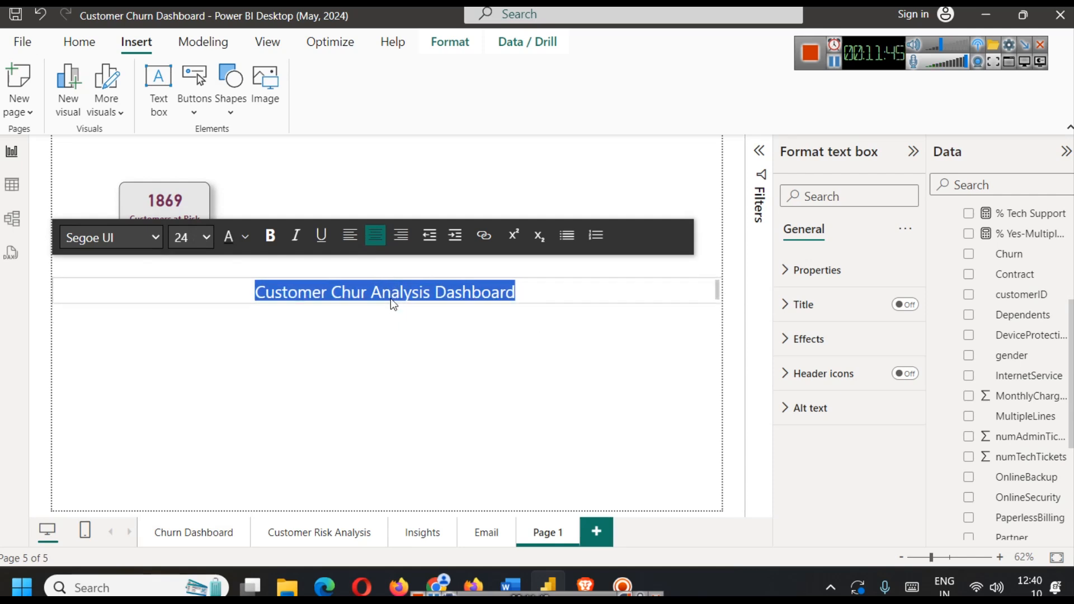
pyautogui.click(400, 343)
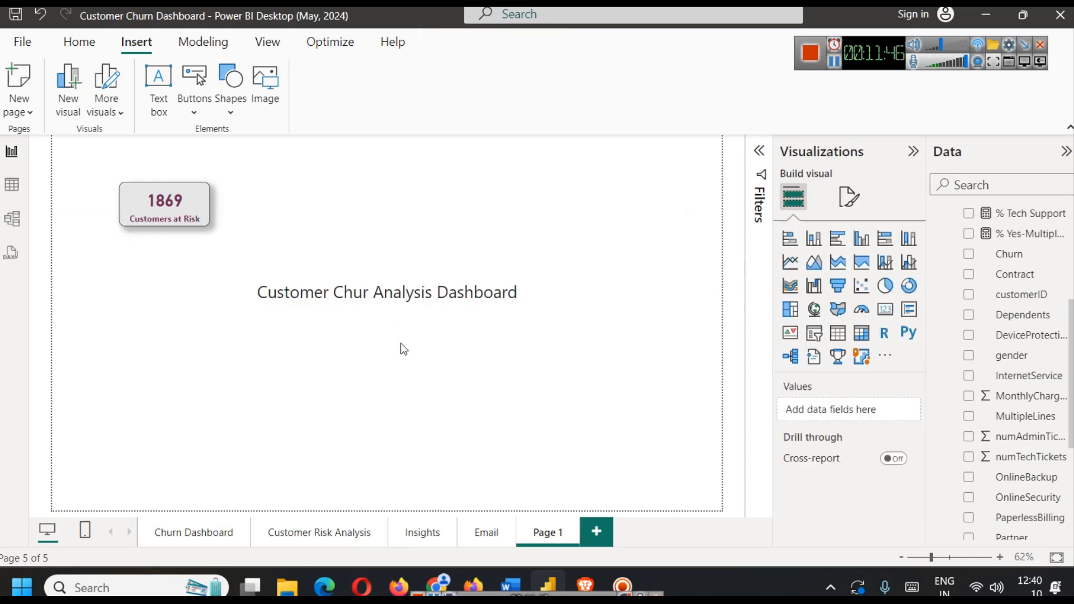
# Correct the word "Chur" in the title to "Churn"
pyautogui.doubleClick(458, 292)
pyautogui.click(370, 293)
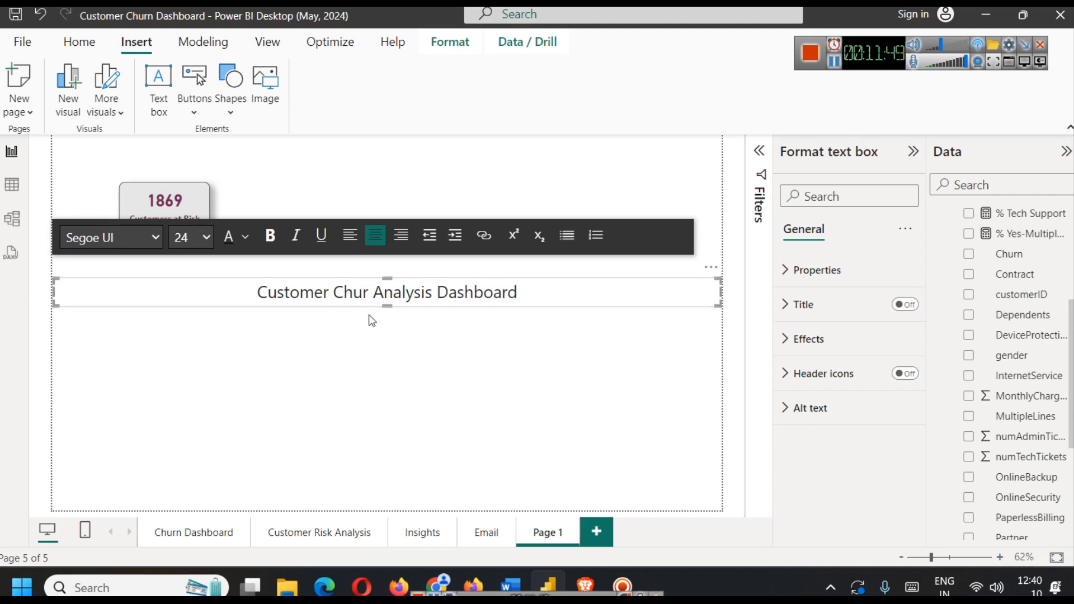
pyautogui.write('n')
pyautogui.click(382, 340)
# Make the entire "Customer Churn Analysis Dashboard" title bold
pyautogui.doubleClick(333, 291)
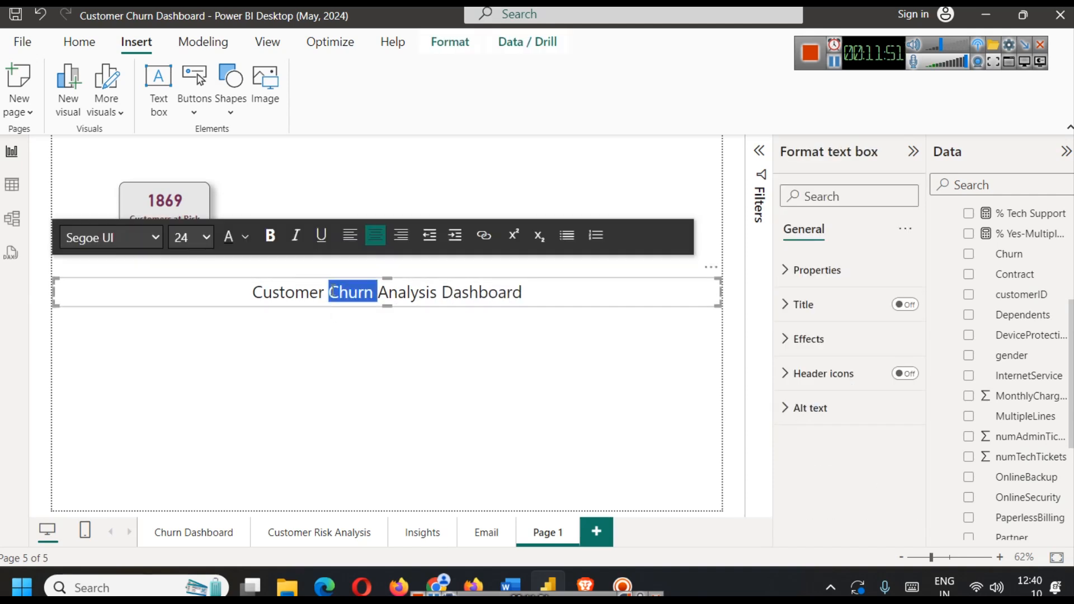
pyautogui.hotkey('ctrl', 'a')
pyautogui.click(270, 243)
pyautogui.click(316, 345)
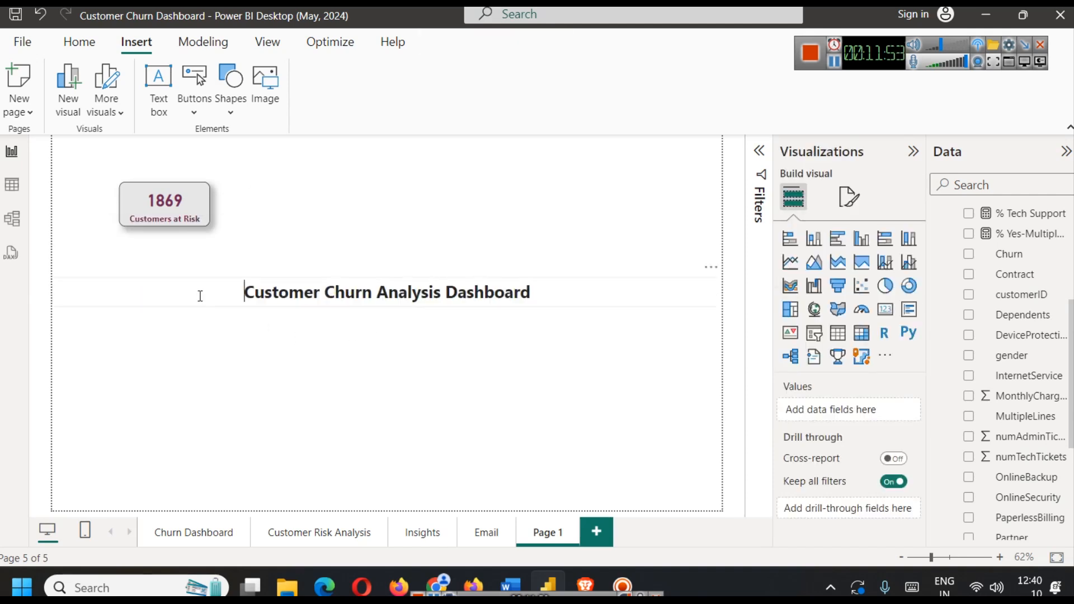
# Move the title text box up to the upper edge of the page, above the Customers at Risk card
pyautogui.click(342, 282)
pyautogui.click(344, 183)
pyautogui.click(357, 300)
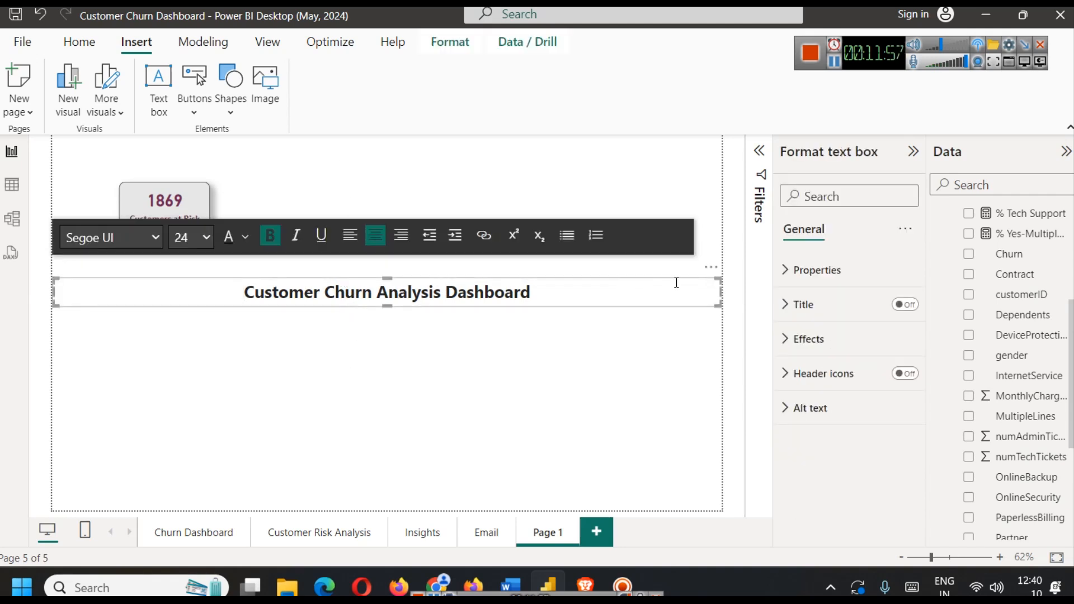
pyautogui.moveTo(692, 278); pyautogui.dragTo(701, 135)
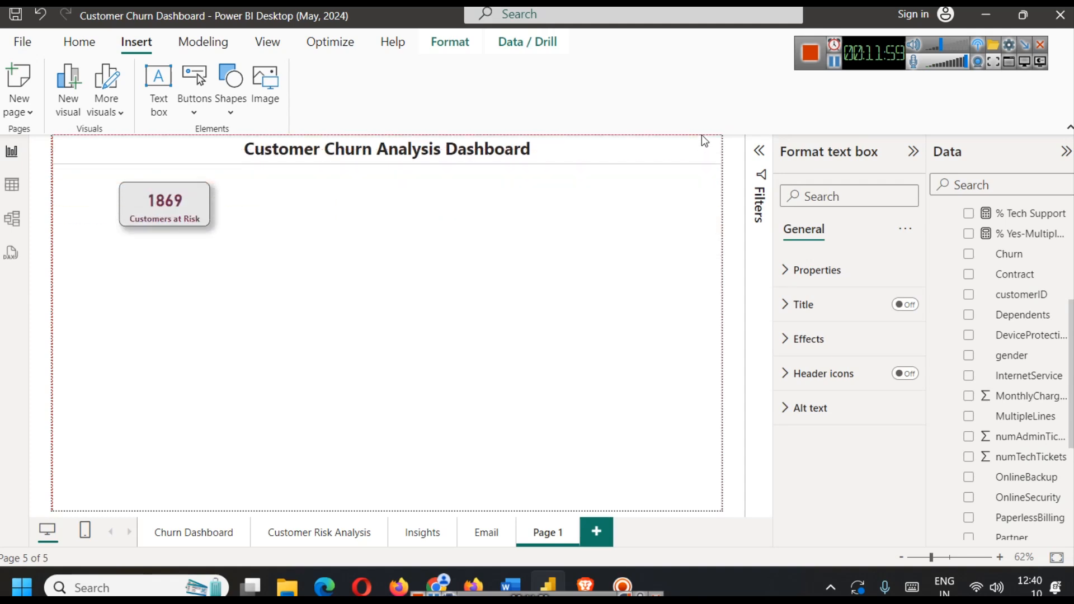
# Change the title's font colour to the recently used dark plum
pyautogui.click(637, 139)
pyautogui.hotkey('ctrl', 'a')
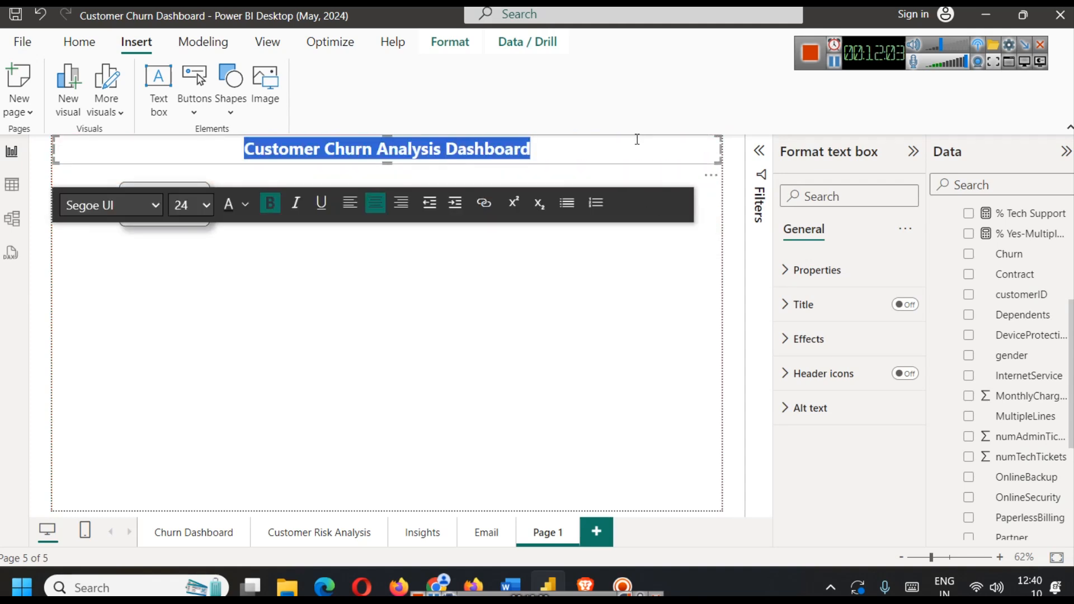
pyautogui.click(245, 204)
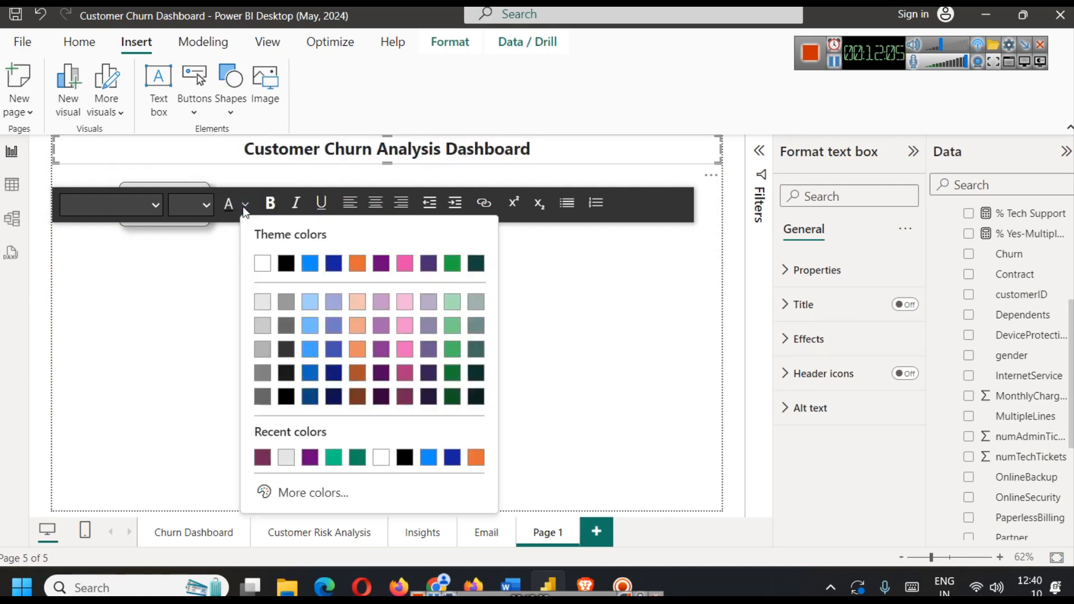
pyautogui.click(263, 457)
pyautogui.click(307, 299)
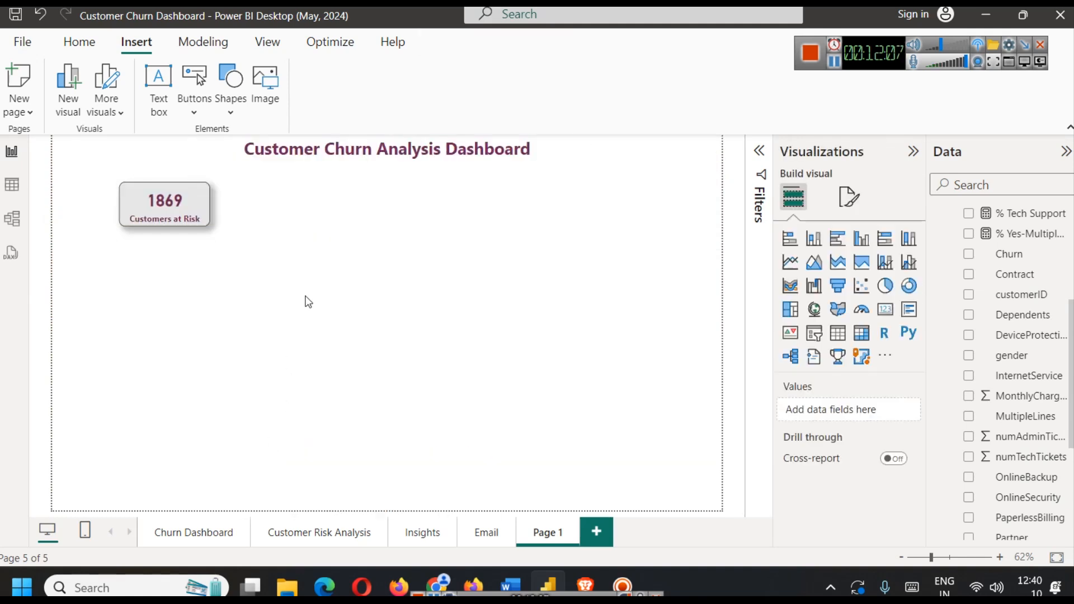
# Give the title text box a purple visual border with 11 px rounded corners
pyautogui.click(231, 157)
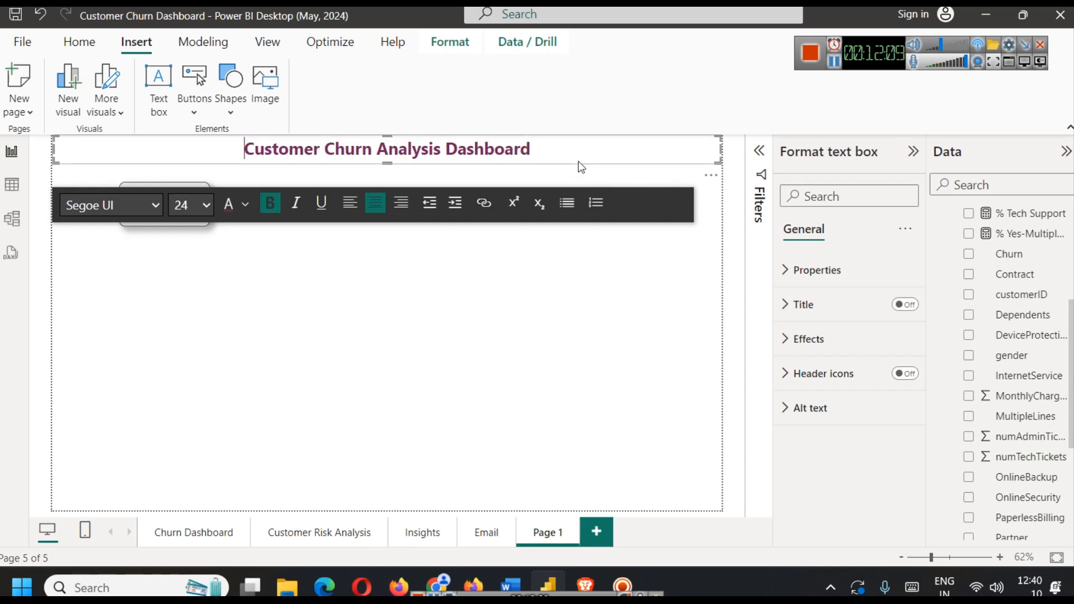
pyautogui.click(812, 340)
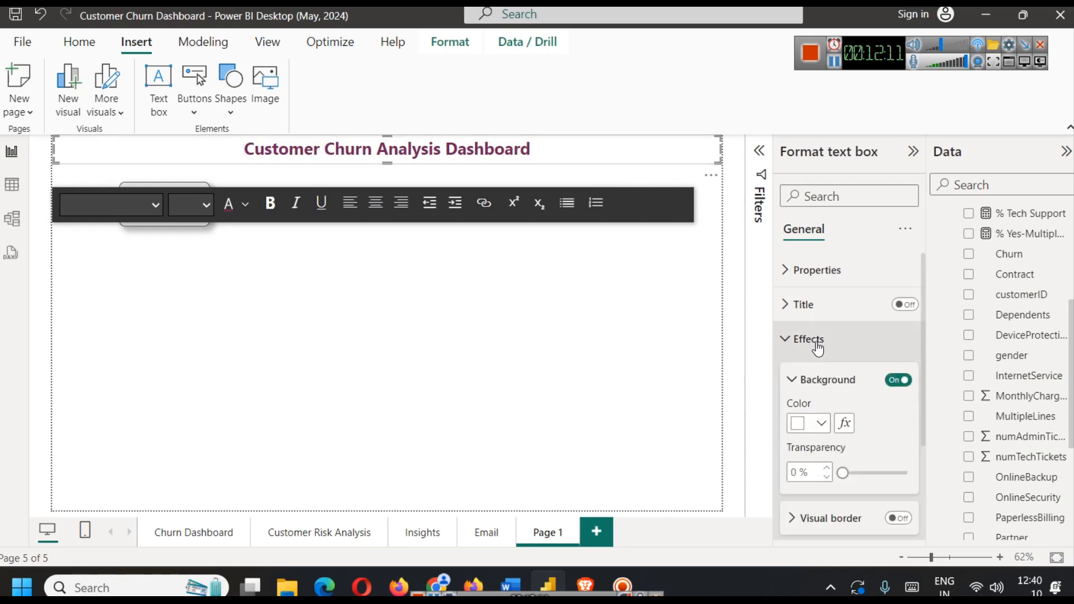
pyautogui.scroll(-3, 850, 431)
pyautogui.click(897, 435)
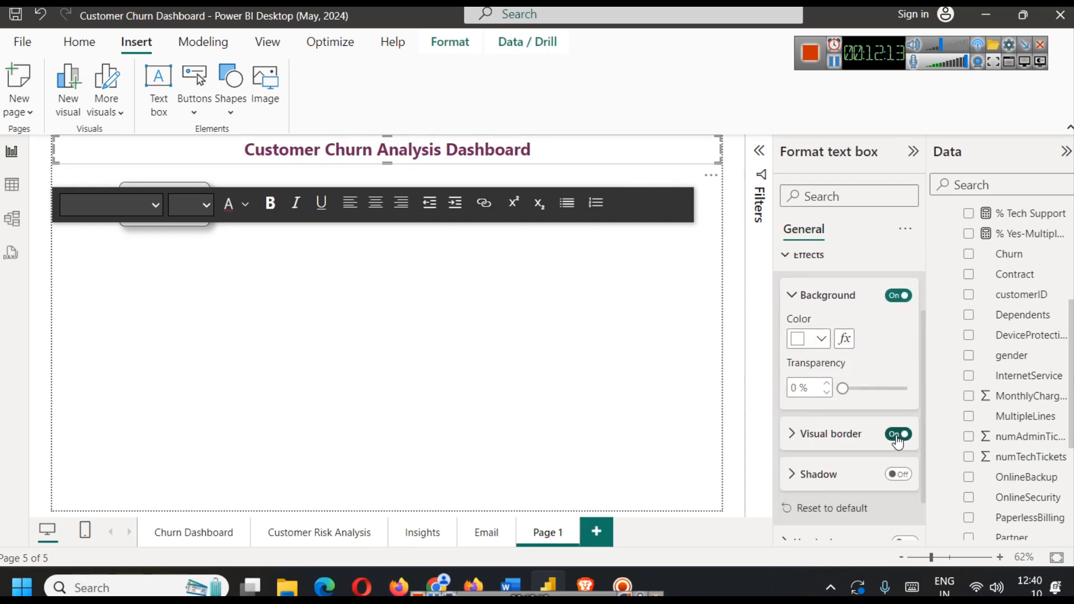
pyautogui.click(805, 439)
pyautogui.scroll(-2, 800, 447)
pyautogui.click(814, 393)
pyautogui.click(832, 317)
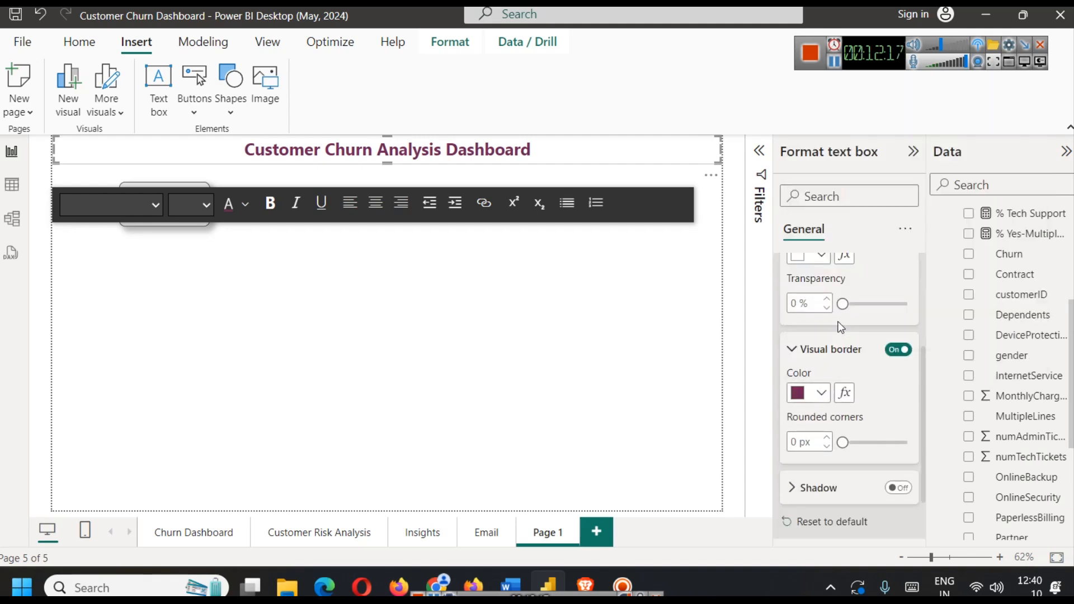
pyautogui.click(818, 393)
pyautogui.click(875, 320)
pyautogui.scroll(9, 832, 441)
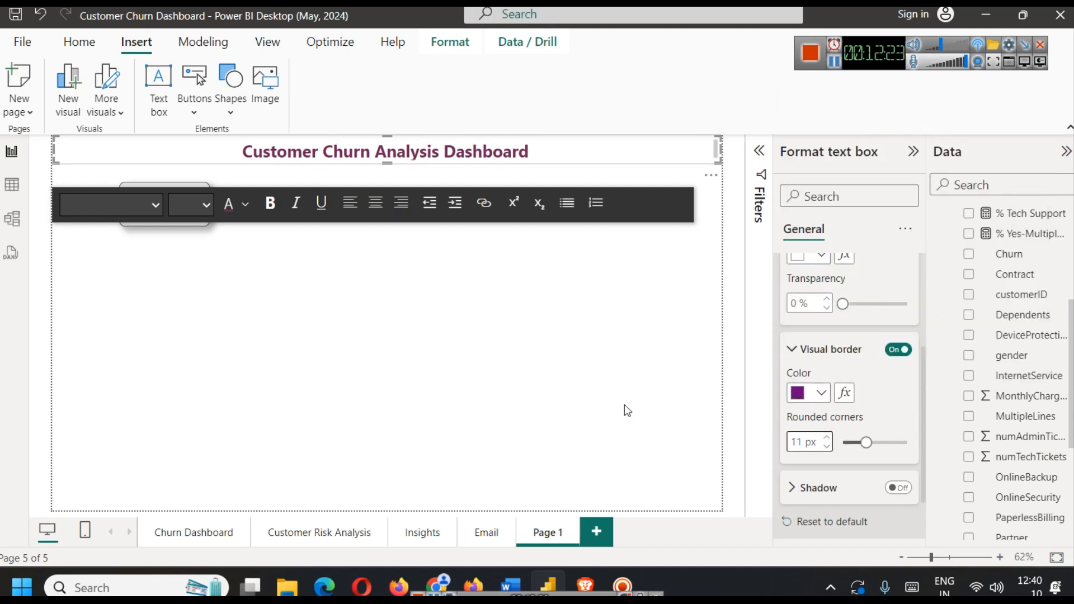
pyautogui.click(555, 346)
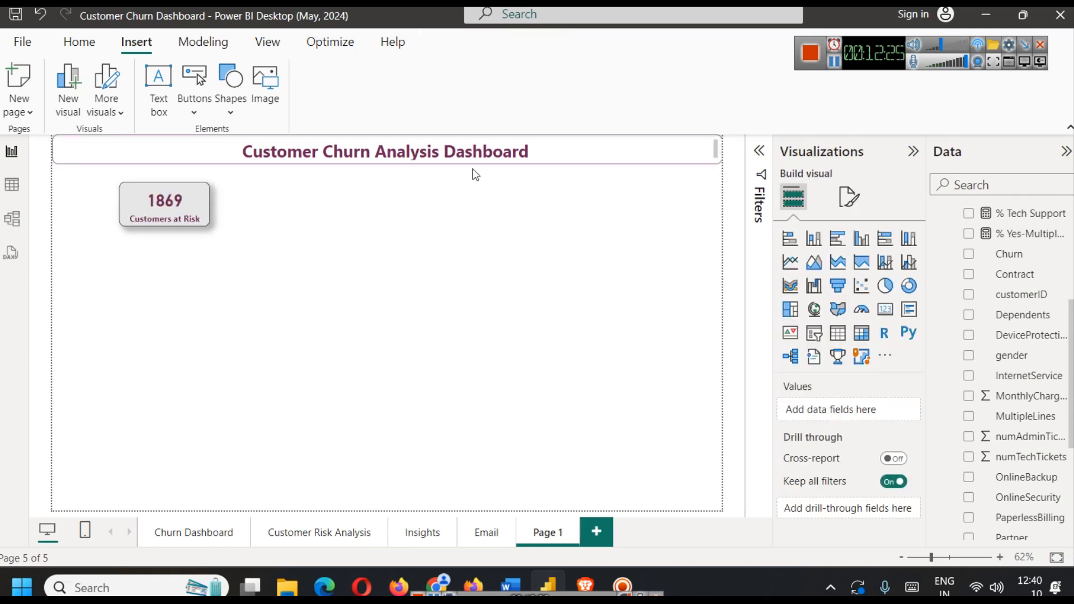
# Increase the height of the bordered title box slightly so the whole title fits inside it
pyautogui.click(491, 153)
pyautogui.moveTo(387, 167); pyautogui.dragTo(387, 170)
pyautogui.click(426, 370)
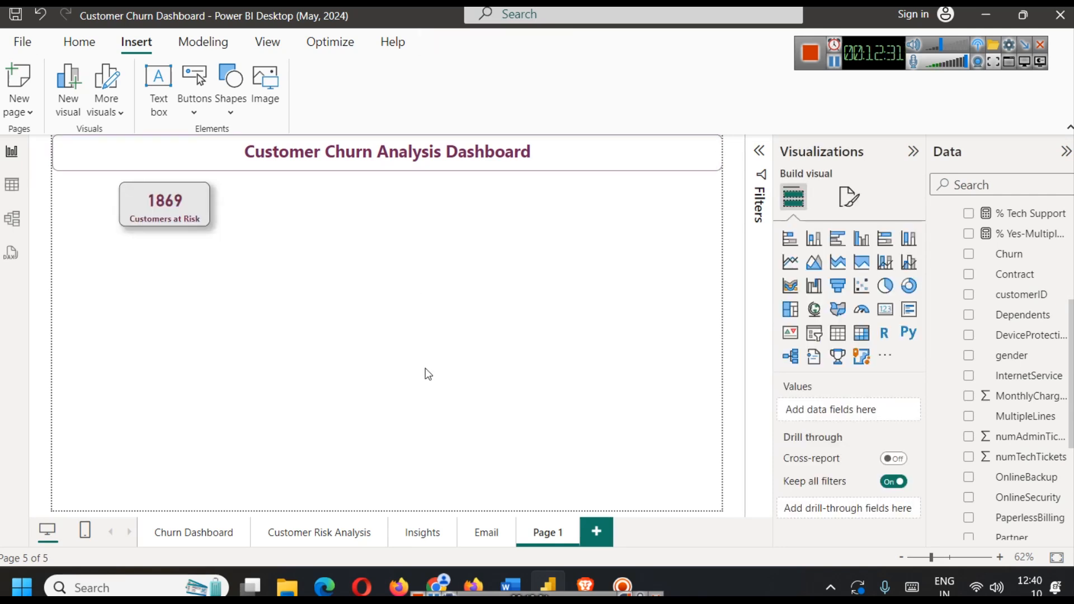
# Change the Customers at Risk card's background to the custom pale pink #FAF3F3
pyautogui.click(187, 206)
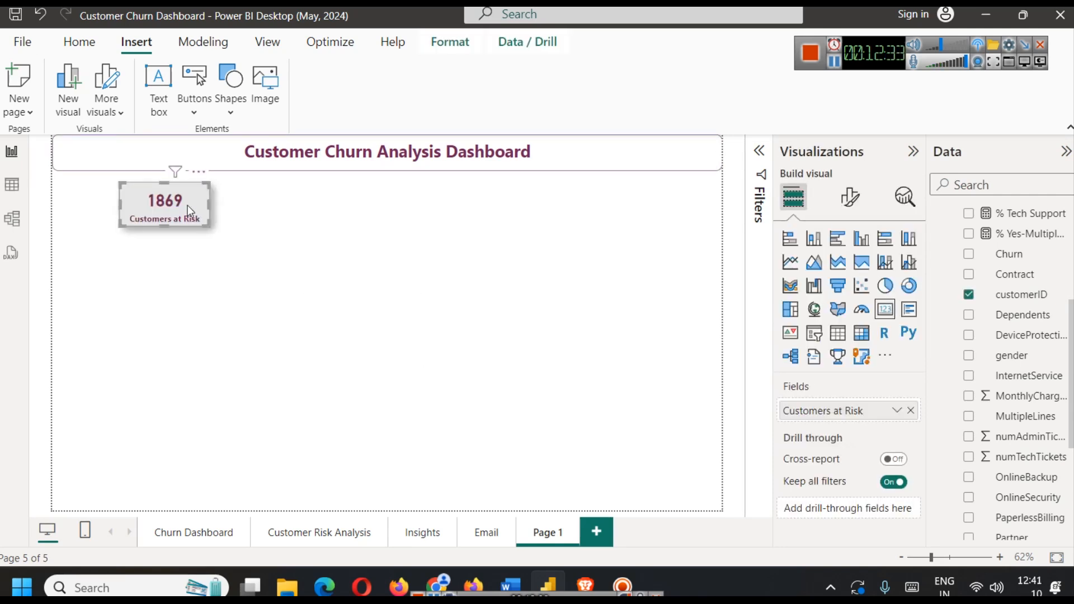
pyautogui.click(847, 197)
pyautogui.click(858, 271)
pyautogui.click(808, 382)
pyautogui.scroll(-2, 858, 419)
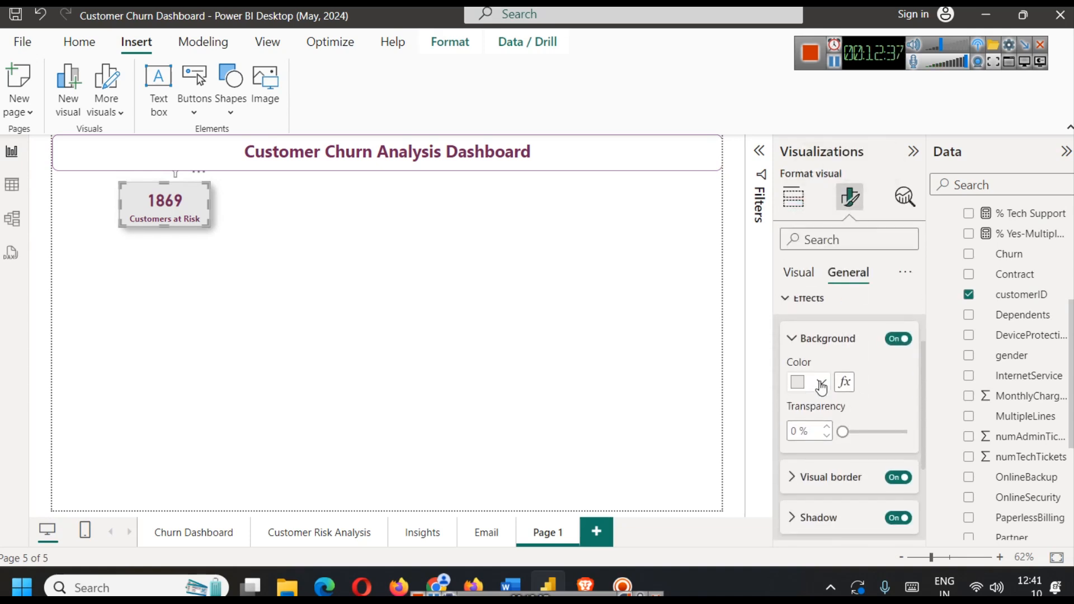
pyautogui.click(819, 383)
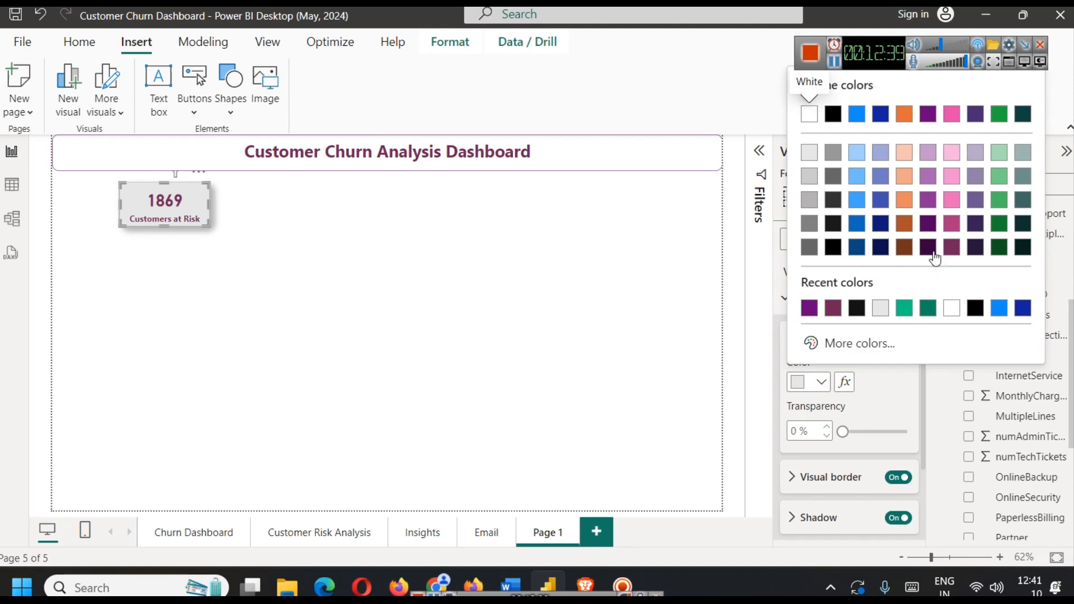
pyautogui.click(832, 346)
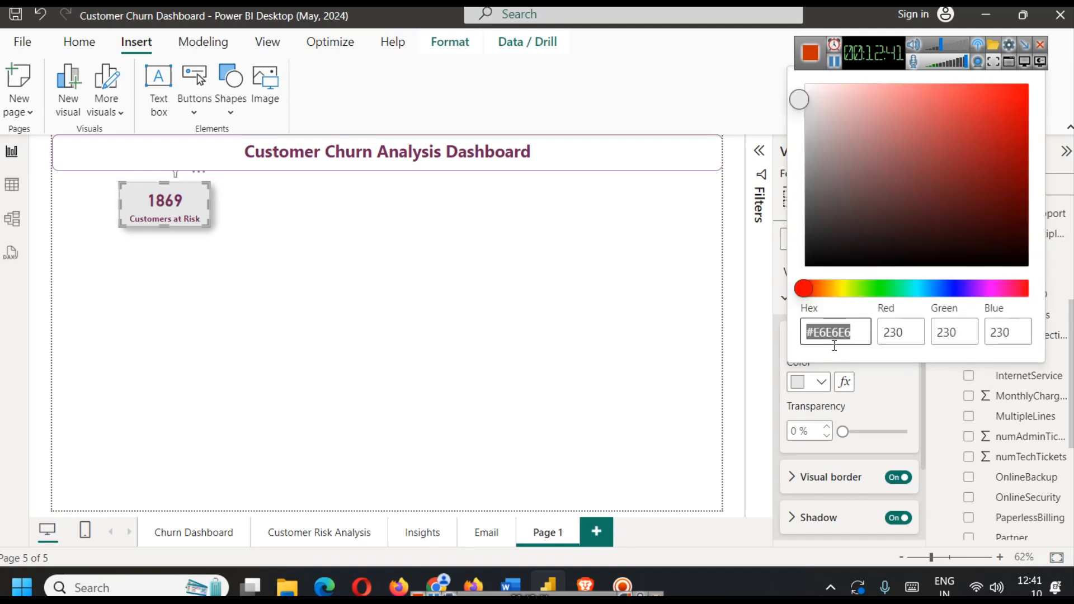
pyautogui.click(800, 100)
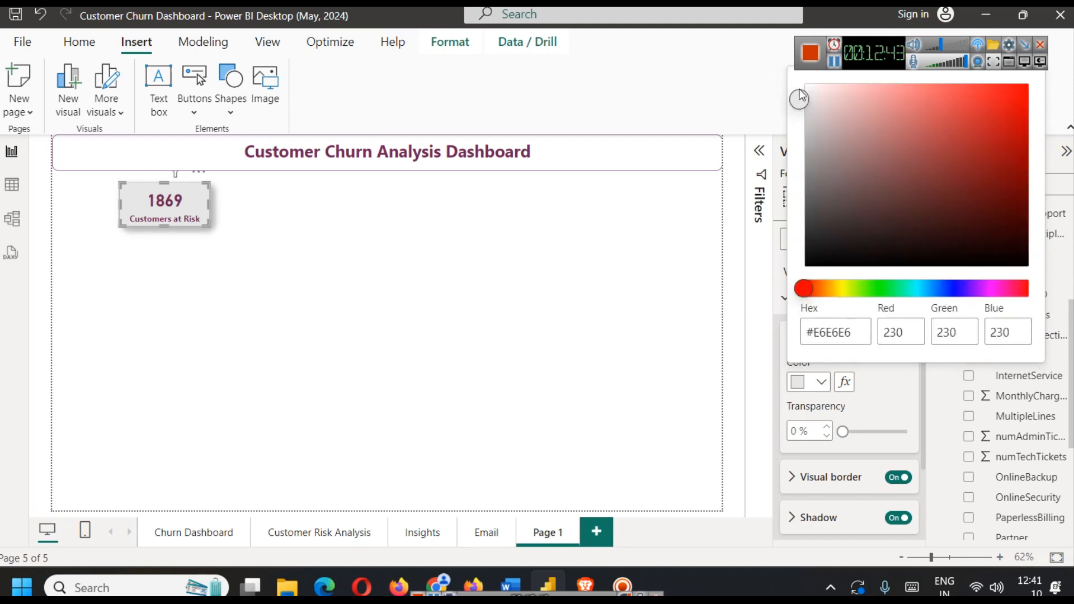
pyautogui.moveTo(847, 119); pyautogui.dragTo(812, 95)
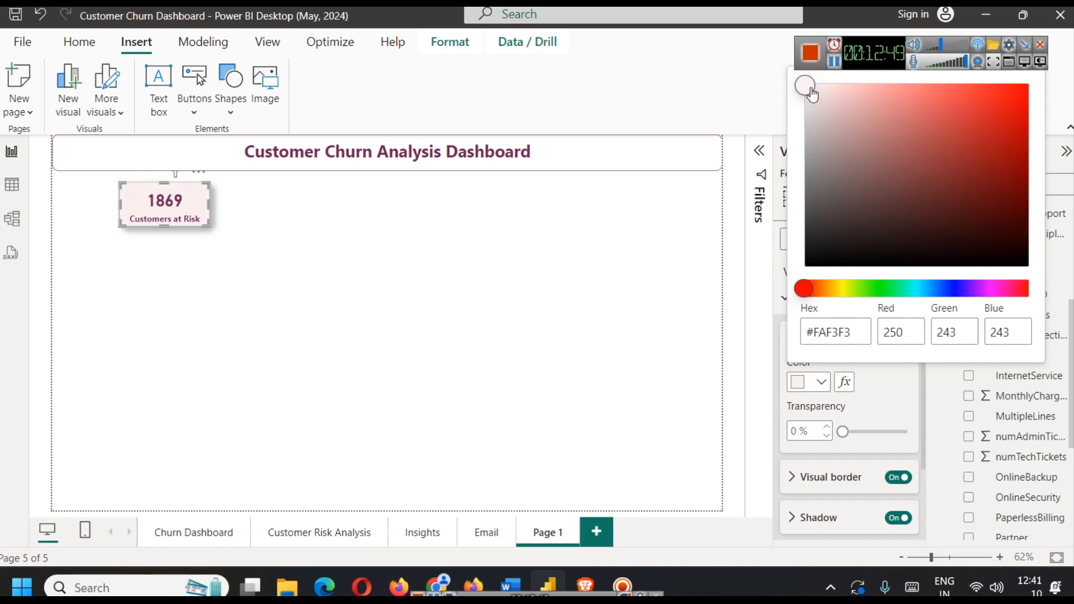
pyautogui.click(401, 246)
pyautogui.click(400, 246)
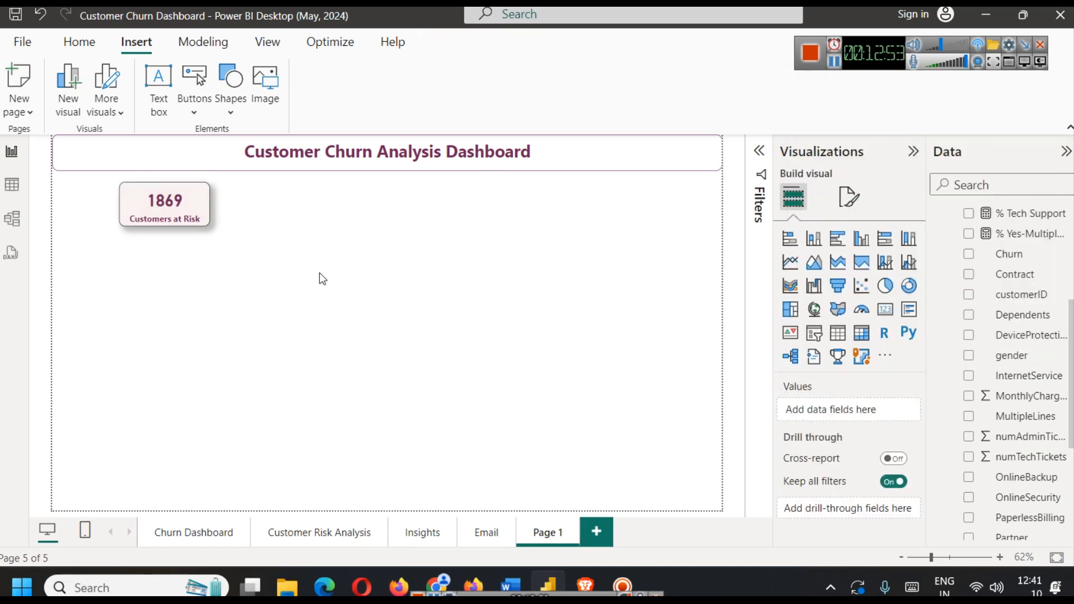
# Change the font colour of the whole Customer Churn Analysis Dashboard title to a very light grey
pyautogui.click(583, 161)
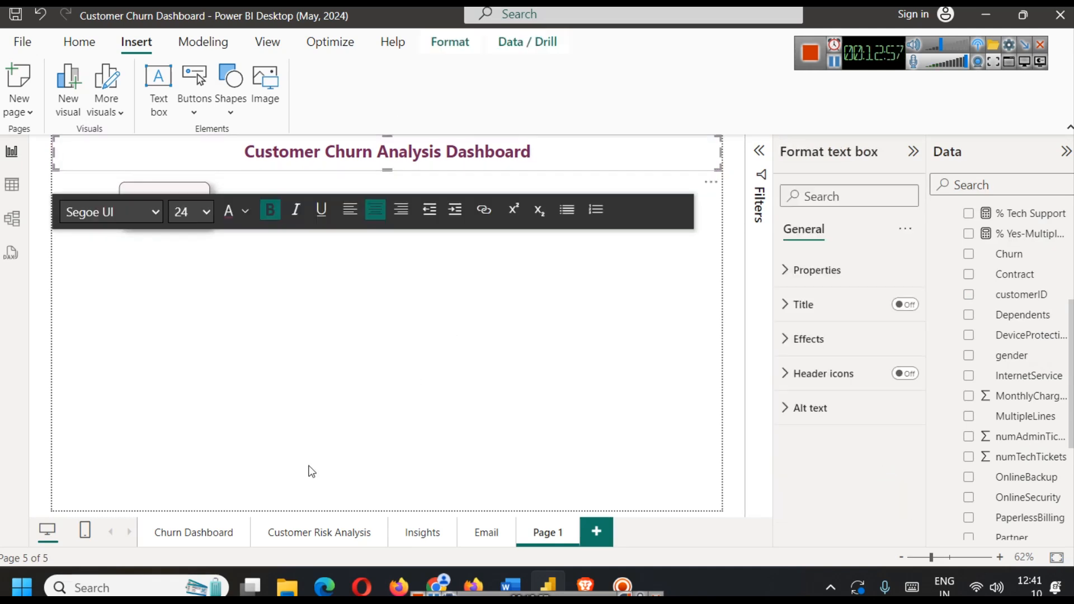
pyautogui.hotkey('ctrl', 'a')
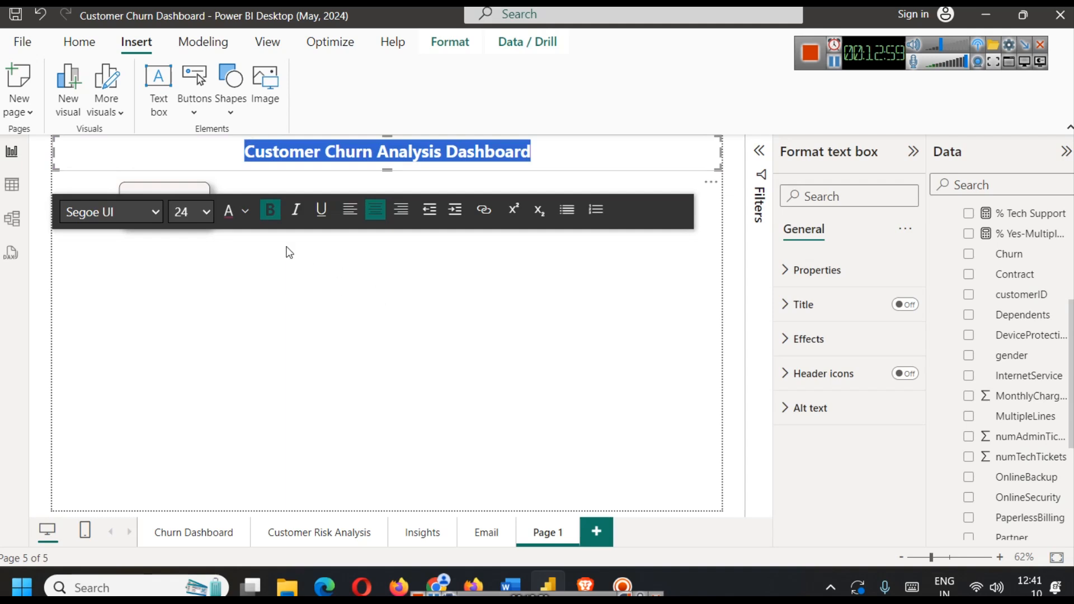
pyautogui.click(242, 211)
pyautogui.click(271, 308)
pyautogui.click(607, 147)
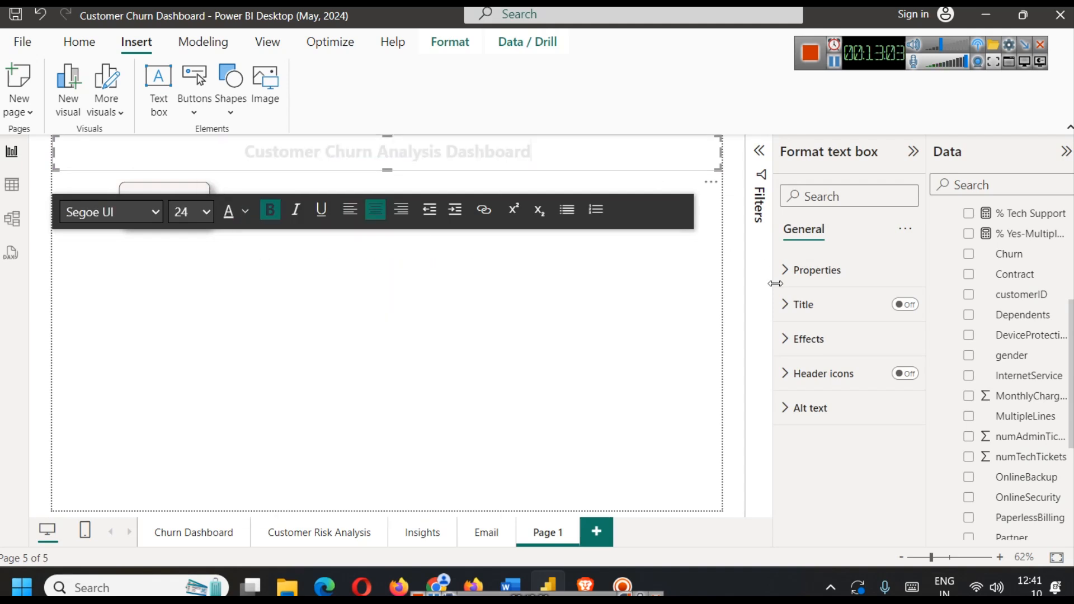
# Fill the title text box's background with the recently used dark plum
pyautogui.click(802, 338)
pyautogui.click(821, 424)
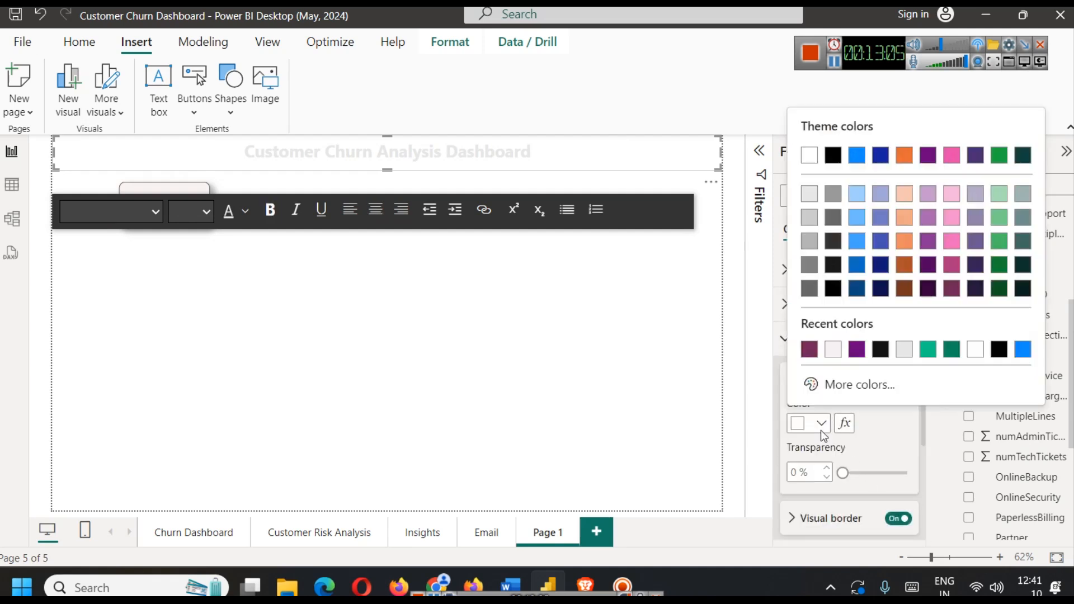
pyautogui.click(809, 349)
pyautogui.click(490, 374)
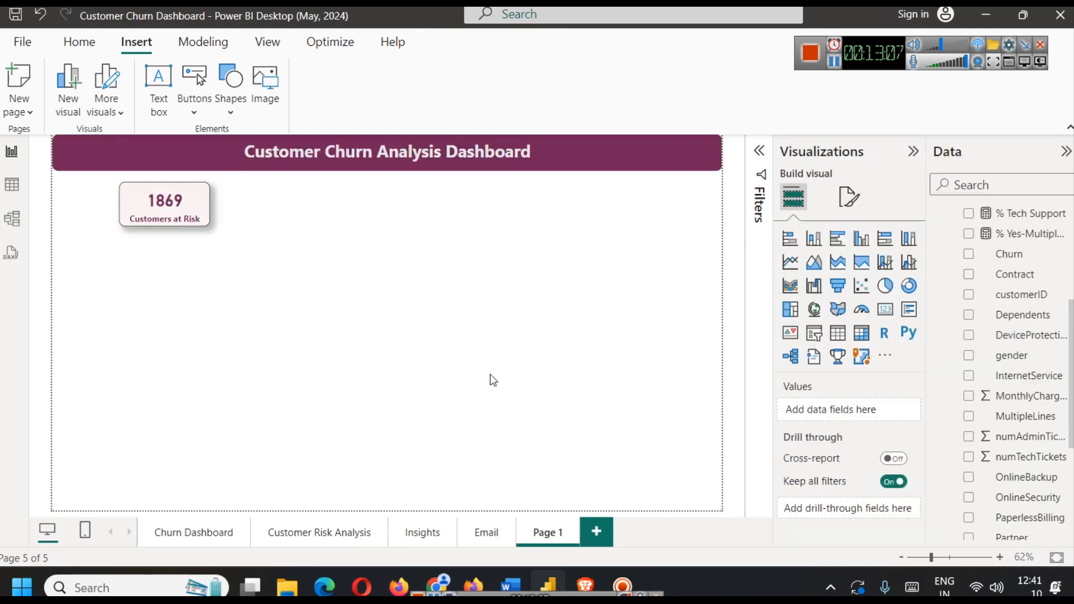
# On the Churn Dashboard page, examine which fields feed the Customers at Risk and # of Tech Tickets cards
pyautogui.click(213, 531)
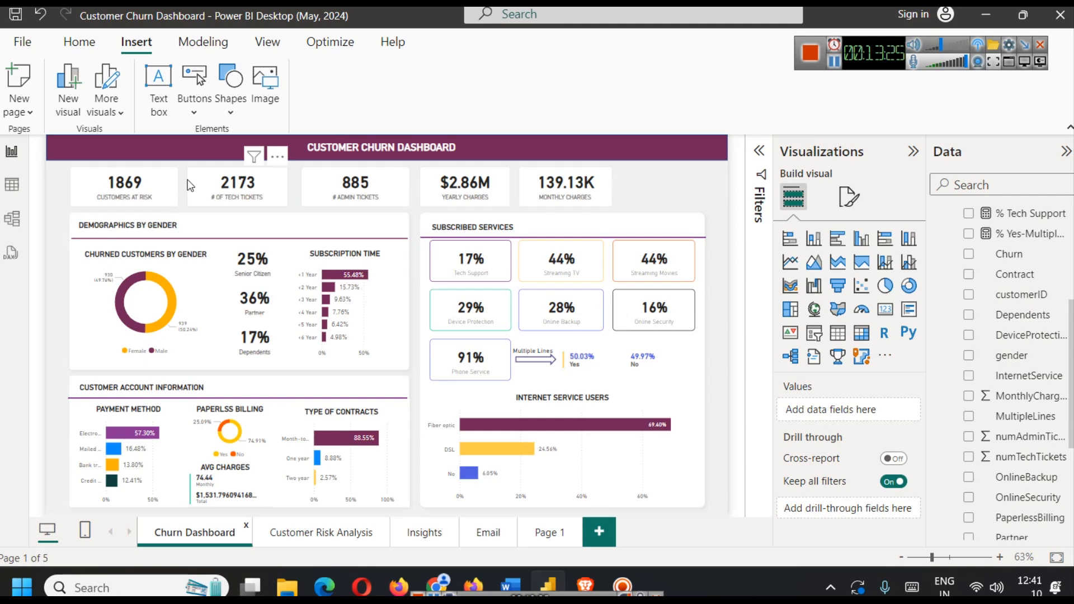
pyautogui.click(139, 186)
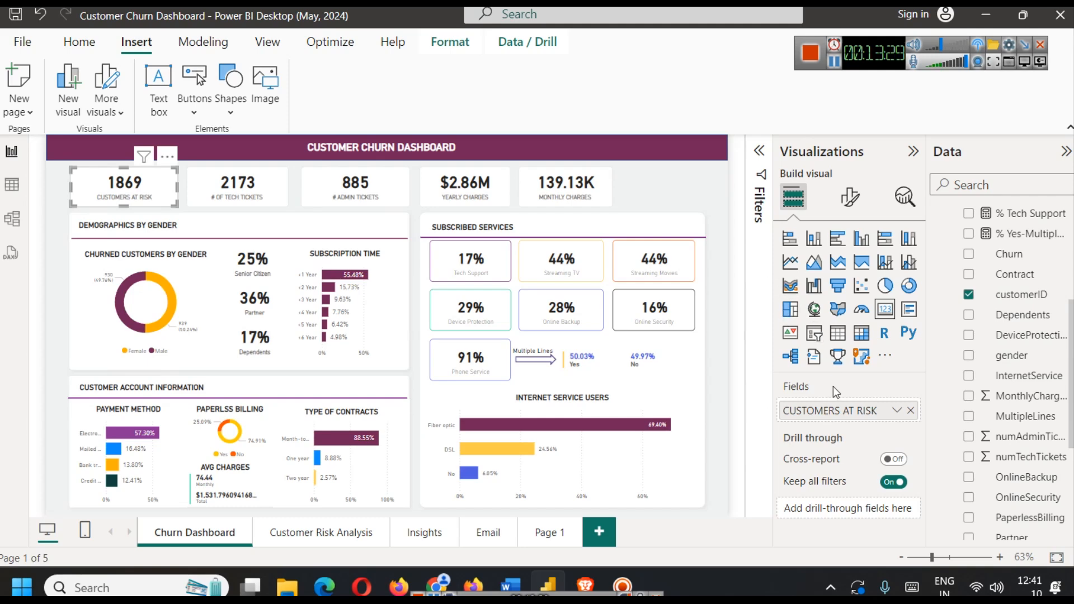
pyautogui.click(751, 176)
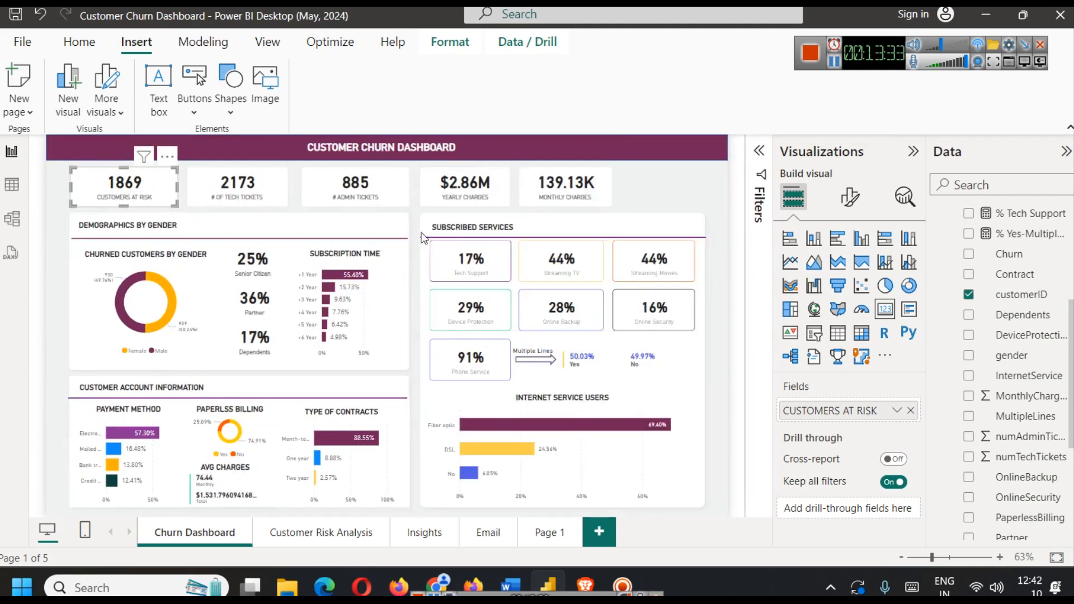
pyautogui.click(247, 186)
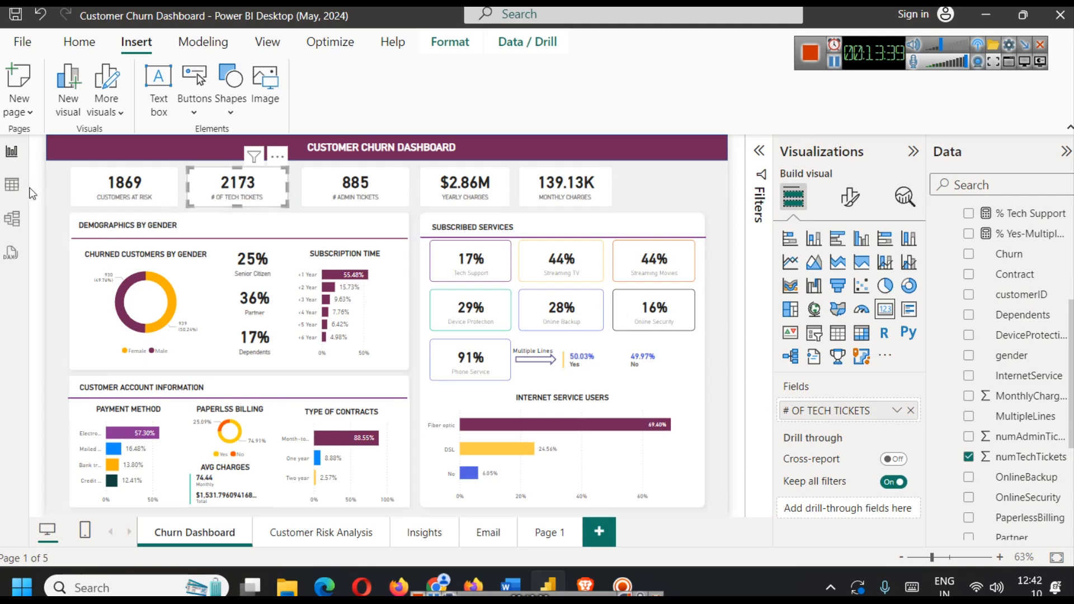
pyautogui.click(897, 411)
pyautogui.click(897, 413)
pyautogui.click(898, 414)
pyautogui.click(755, 377)
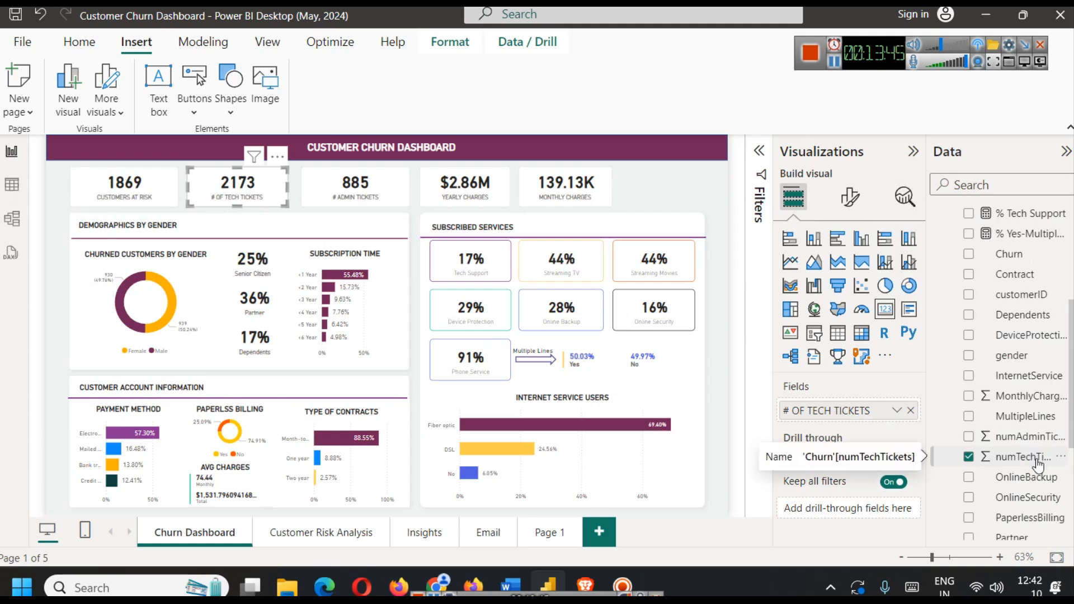
# Examine the numTechTickets column of the Churn table in the data view, including its distinct values
pyautogui.click(11, 185)
pyautogui.moveTo(702, 541); pyautogui.dragTo(193, 503)
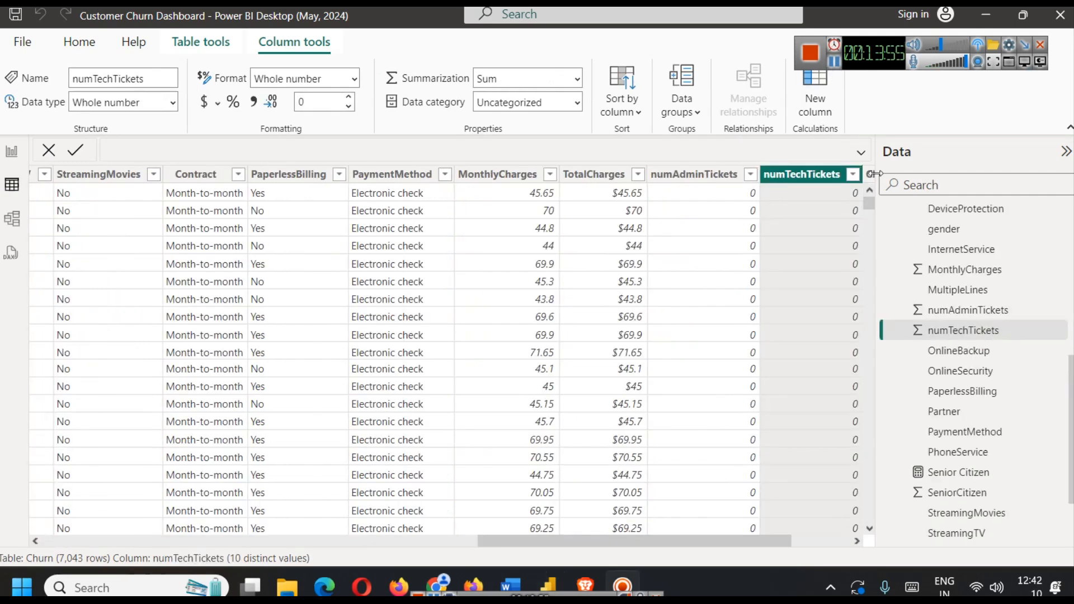
pyautogui.moveTo(759, 542); pyautogui.dragTo(809, 537)
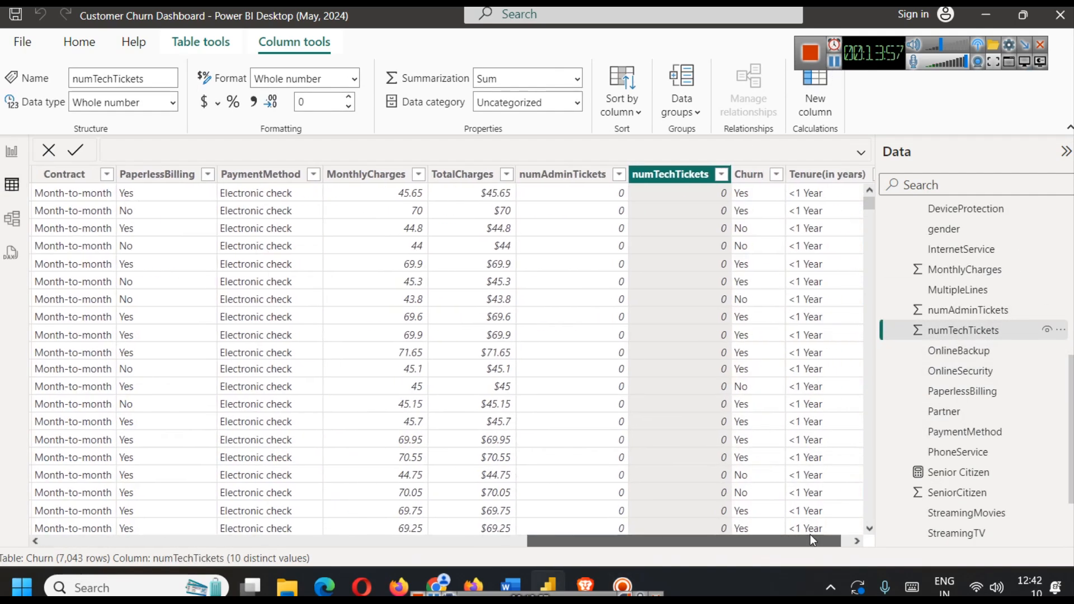
pyautogui.scroll(-20, 689, 226)
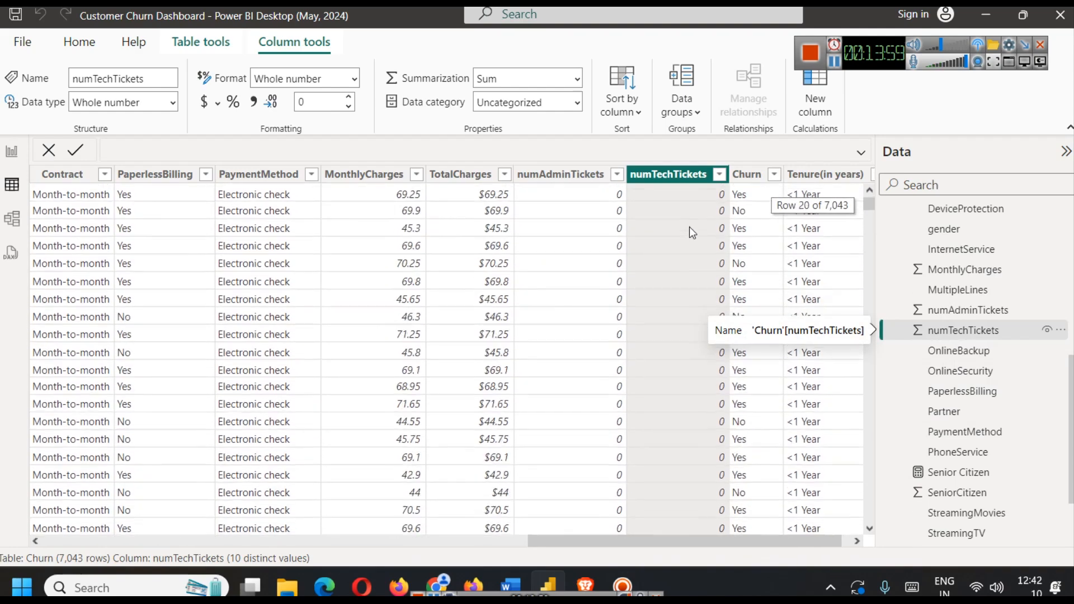
pyautogui.scroll(-20, 680, 230)
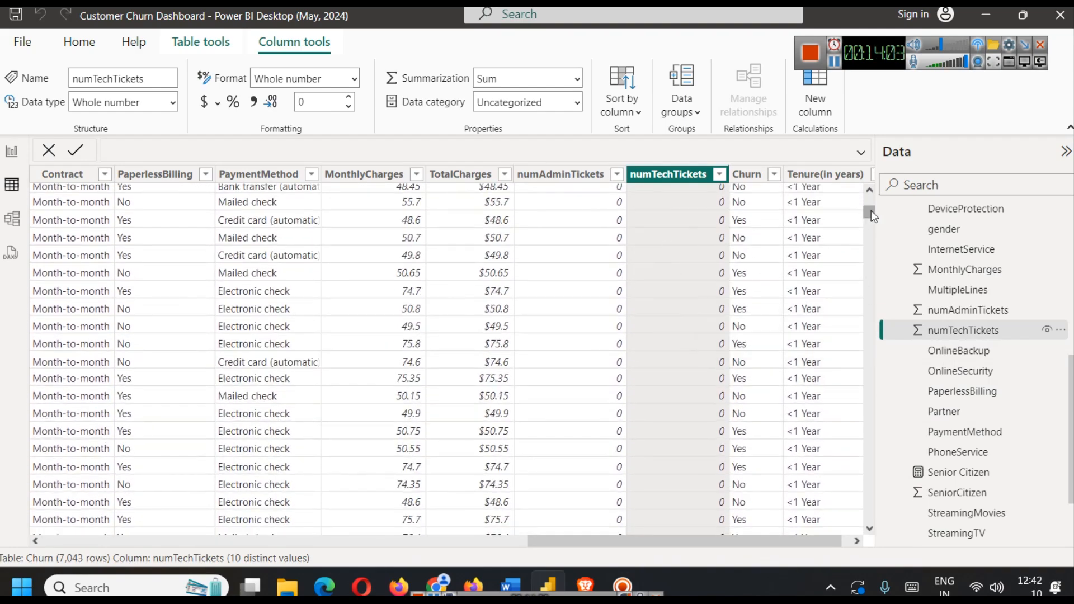
pyautogui.click(719, 174)
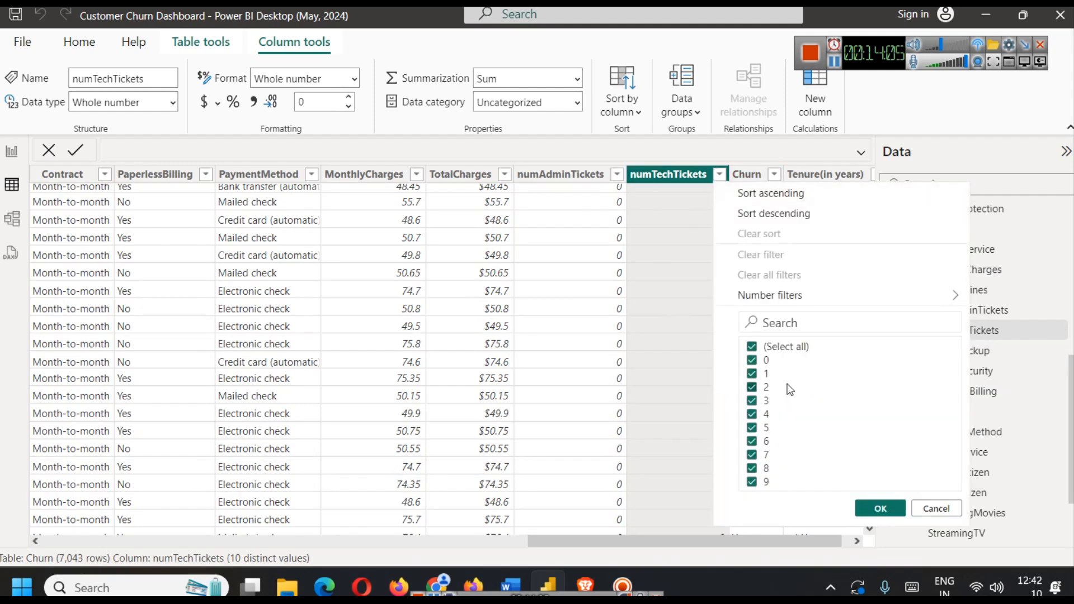
pyautogui.click(937, 508)
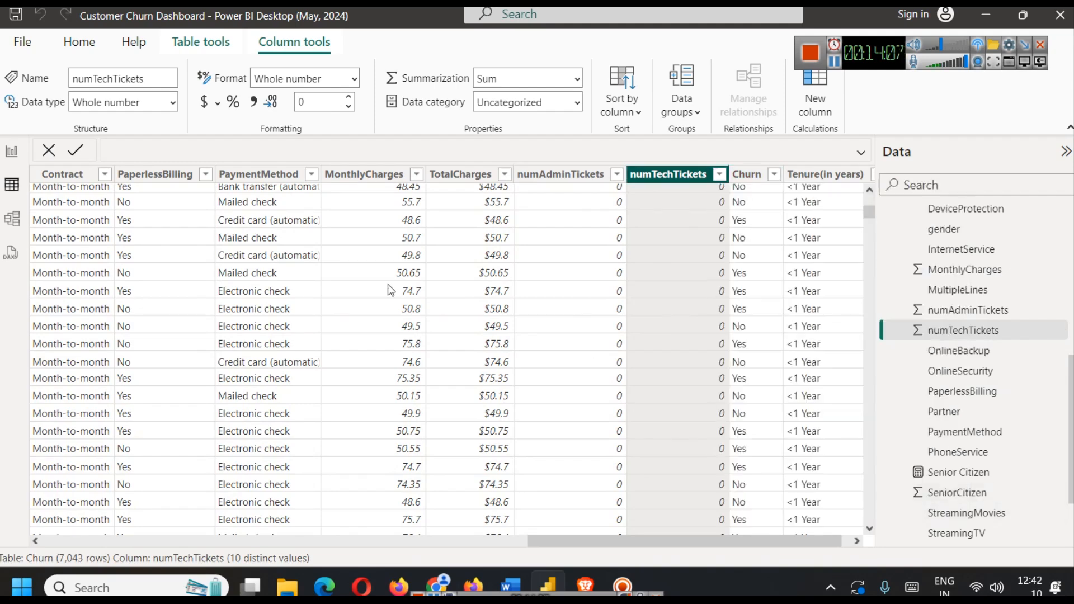
# Return to the report view and check which aggregation the # of Tech Tickets card uses for its field
pyautogui.click(12, 150)
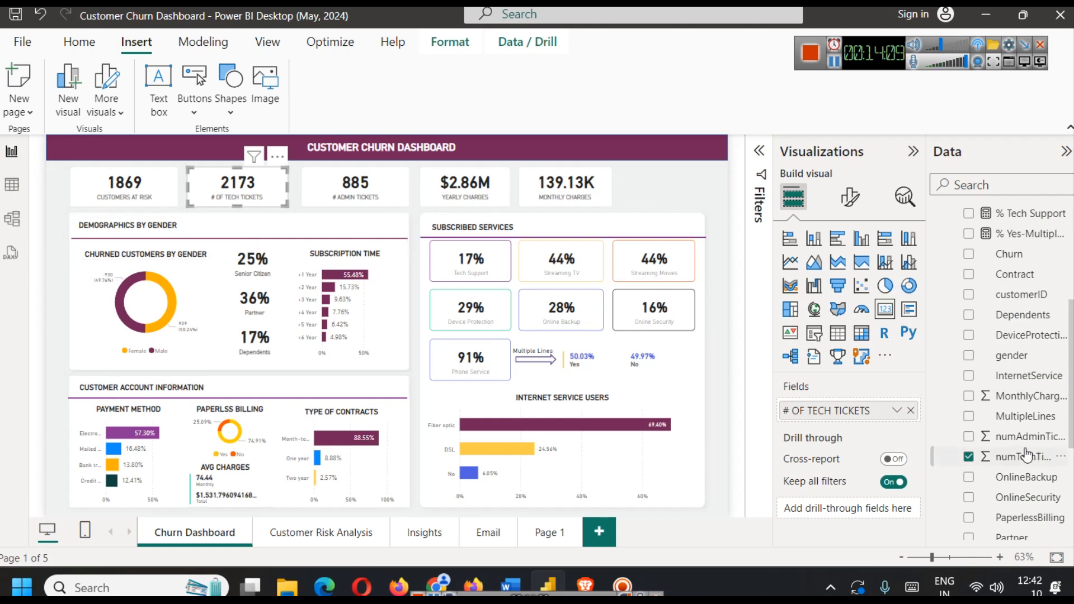
pyautogui.click(897, 411)
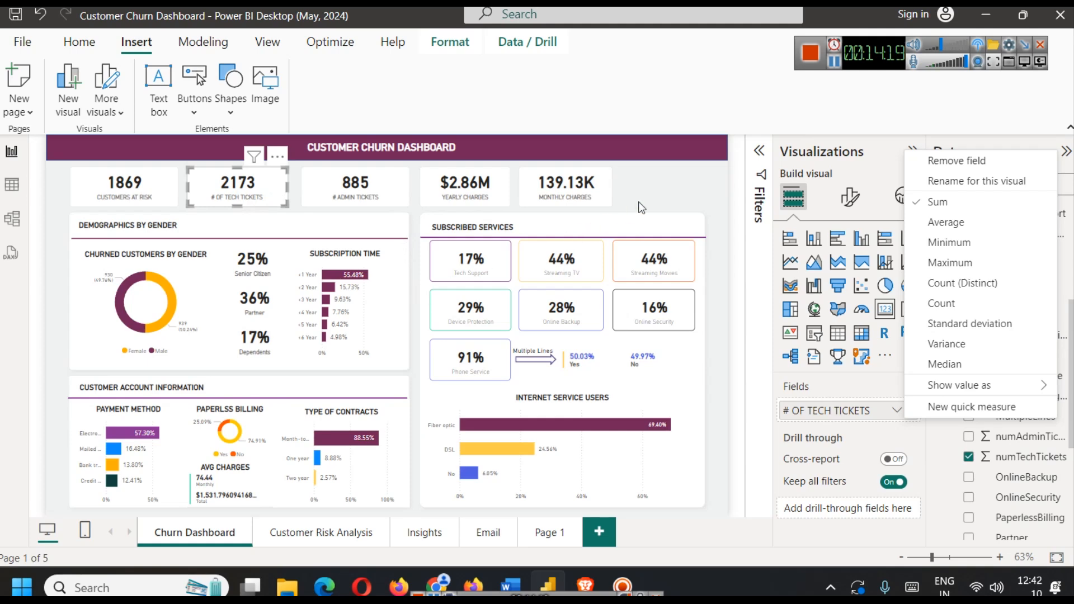
pyautogui.click(703, 192)
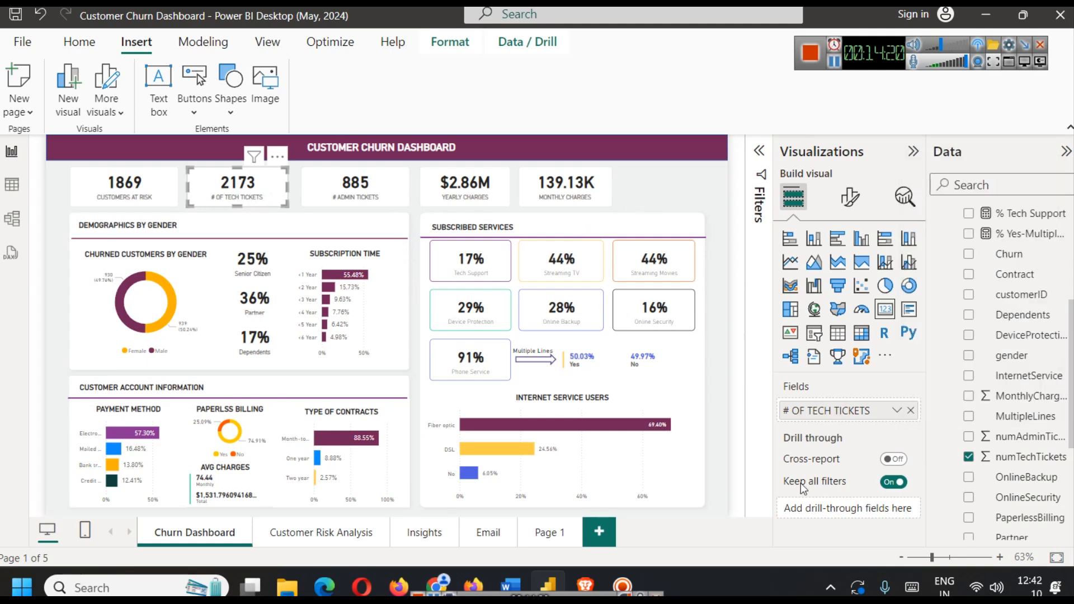
pyautogui.click(1000, 557)
pyautogui.click(999, 557)
pyautogui.click(999, 557)
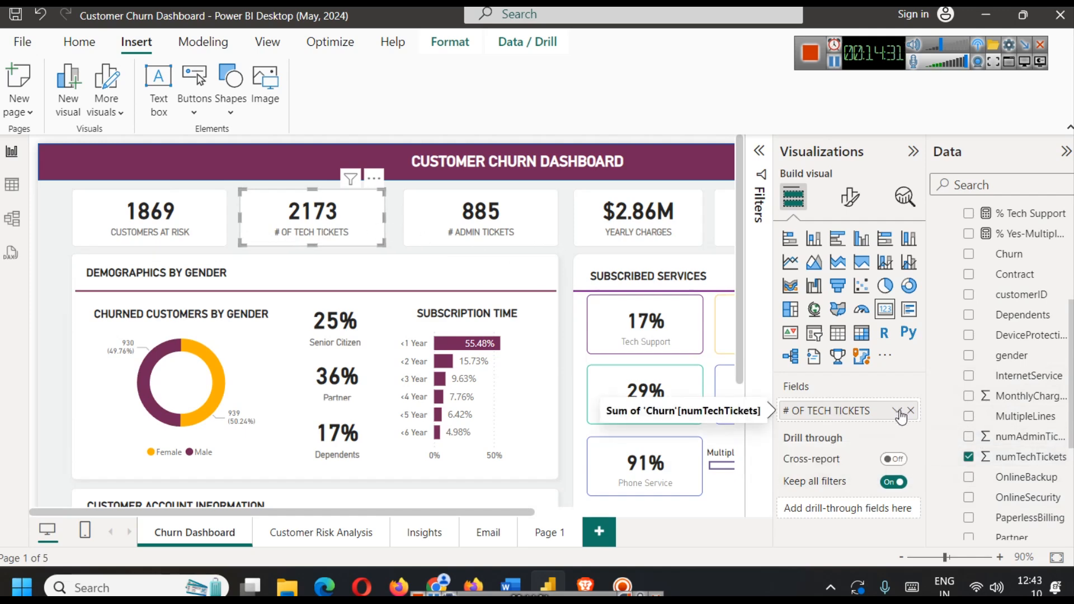
pyautogui.click(898, 411)
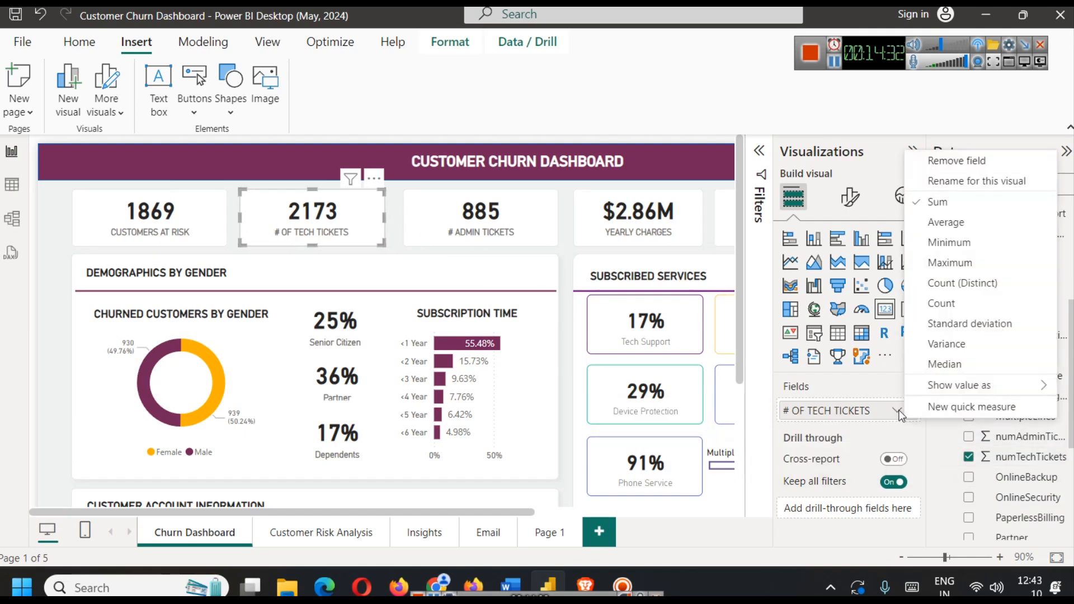
# Duplicate the Customers at Risk card on Page 1 and place the copy beside the original on its right
pyautogui.click(554, 535)
pyautogui.click(221, 253)
pyautogui.hotkey('ctrl', 'c')
pyautogui.hotkey('ctrl', 'v')
pyautogui.moveTo(221, 252); pyautogui.dragTo(369, 251)
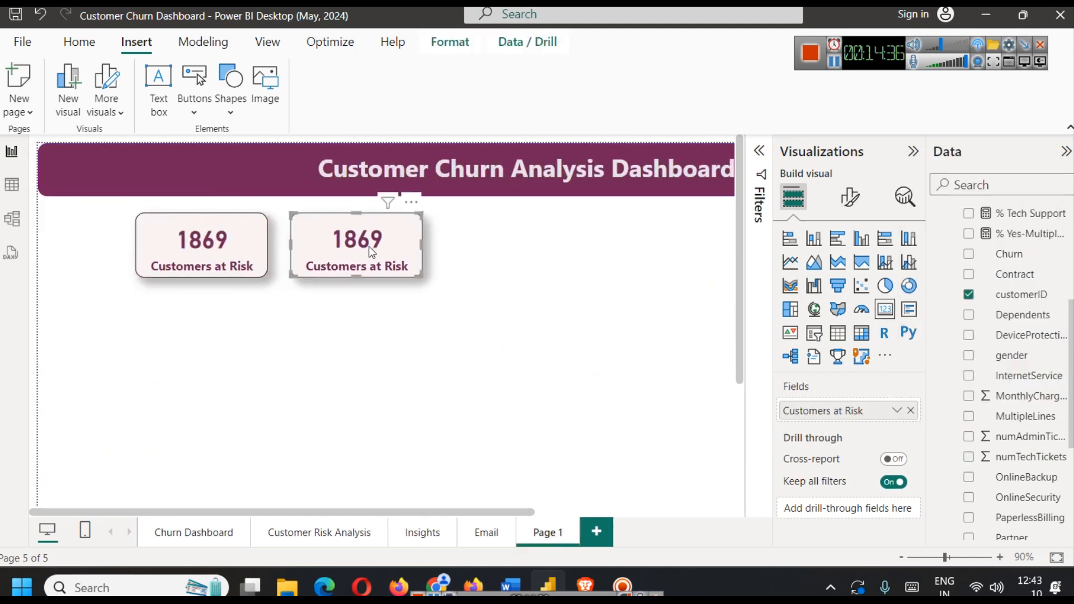
# Replace the copied card's field with numTechTickets and rename it Number of Tech Tickets for this visual
pyautogui.click(910, 410)
pyautogui.moveTo(1022, 458); pyautogui.dragTo(841, 421)
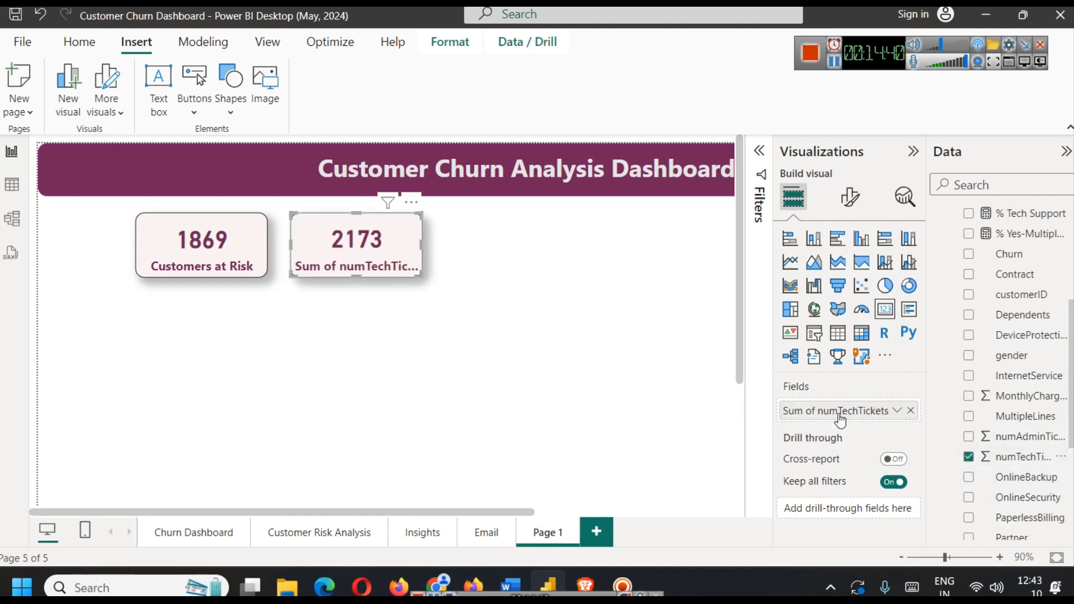
pyautogui.click(898, 411)
pyautogui.click(958, 182)
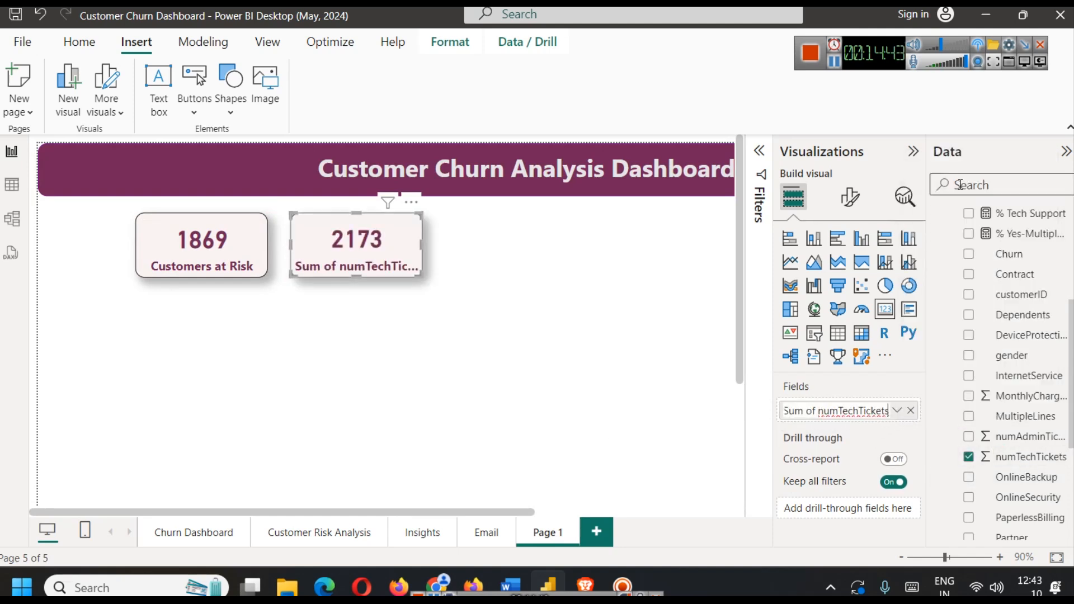
pyautogui.write('Number of Tech')
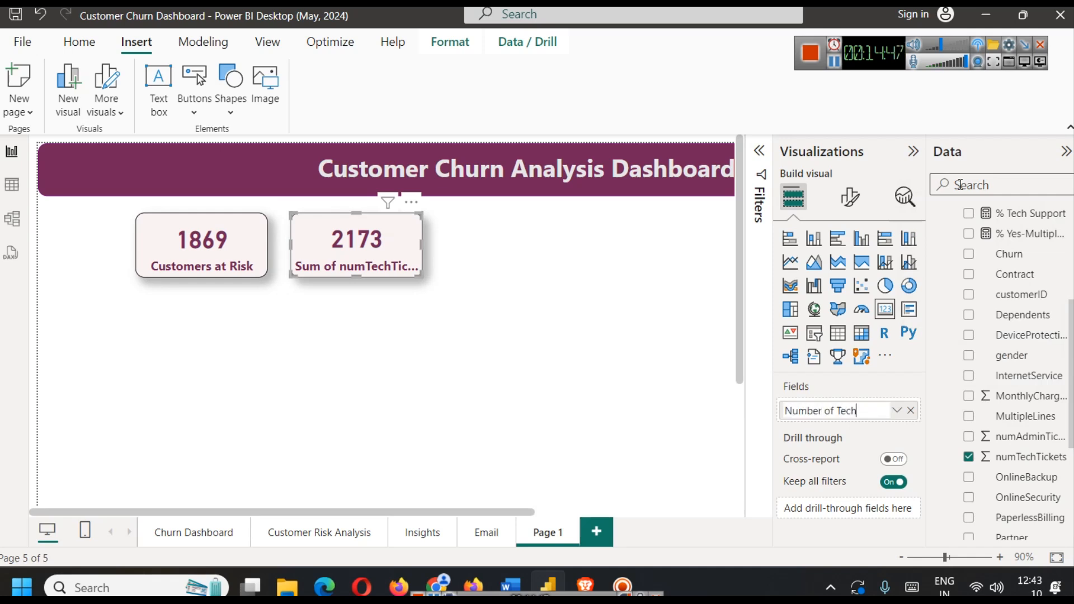
pyautogui.write(' Tickets')
pyautogui.press('Return')
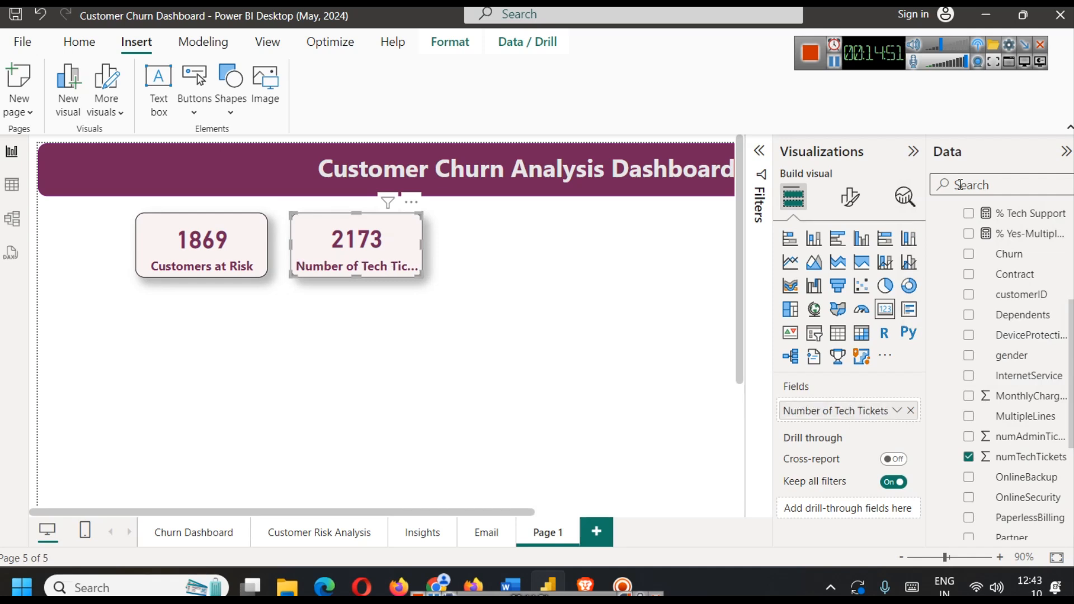
# Shorten the tech tickets card's field label to # Tech Tickets
pyautogui.click(896, 411)
pyautogui.click(969, 182)
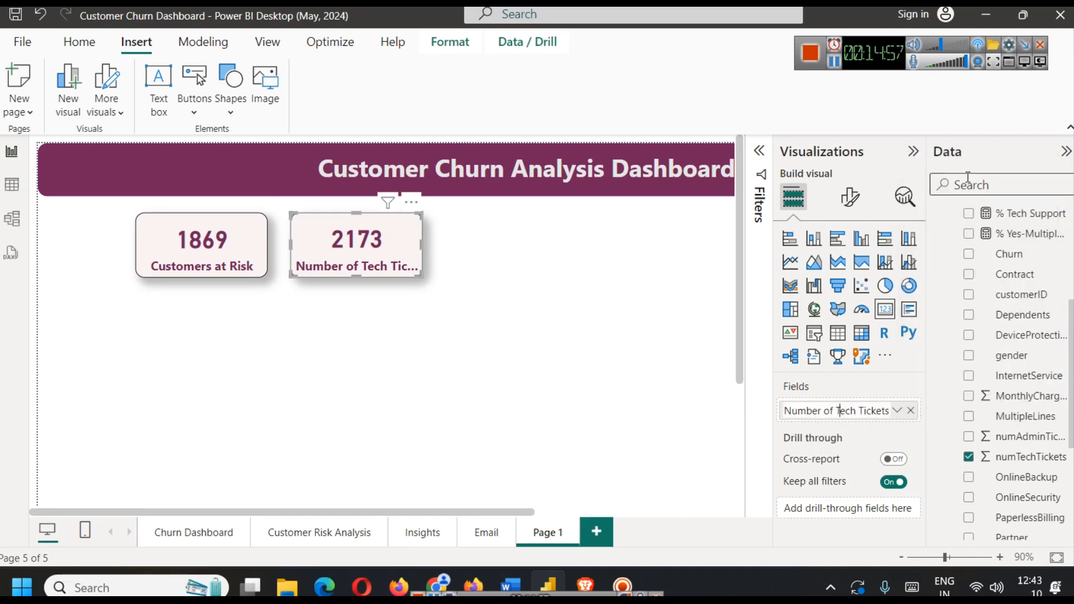
pyautogui.hotkey('ctrl', 'shift', 'Left')
pyautogui.hotkey('ctrl', 'shift', 'Left')
pyautogui.press('BackSpace')
pyautogui.write('Total')
pyautogui.hotkey('ctrl', 'shift', 'Left')
pyautogui.press('BackSpace')
pyautogui.write('#')
pyautogui.press('Return')
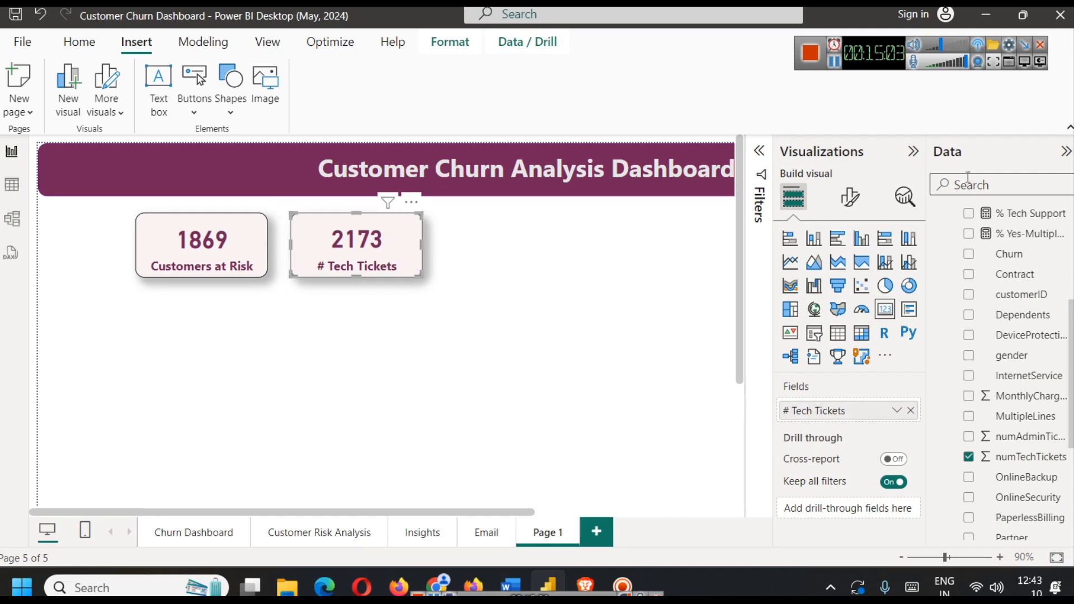
# Try the Average, Minimum and Maximum aggregations on the # Tech Tickets card and restore Sum
pyautogui.click(896, 410)
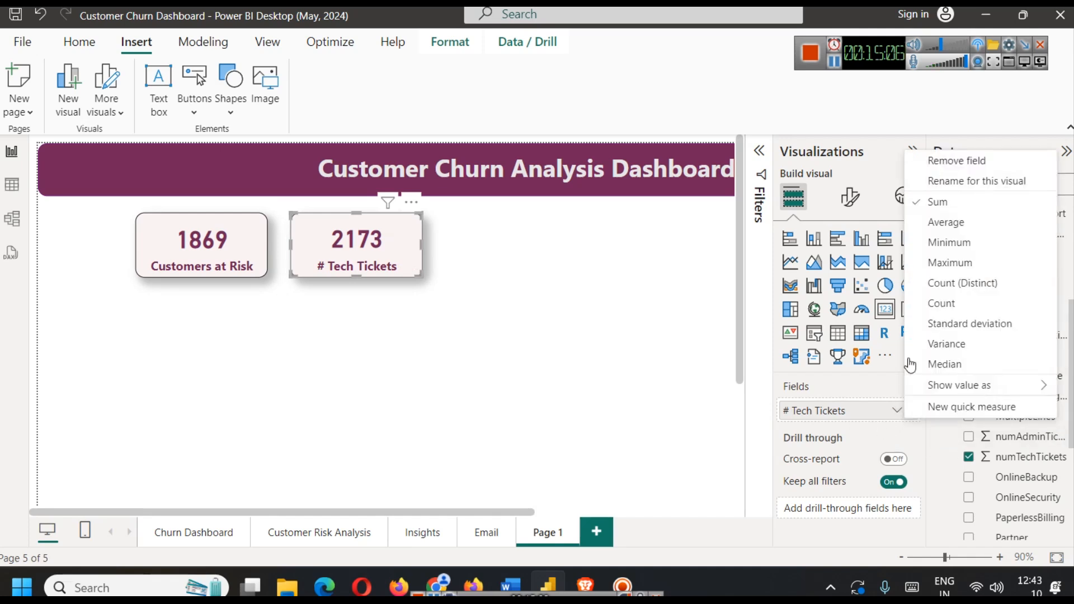
pyautogui.click(962, 222)
pyautogui.click(896, 410)
pyautogui.click(952, 244)
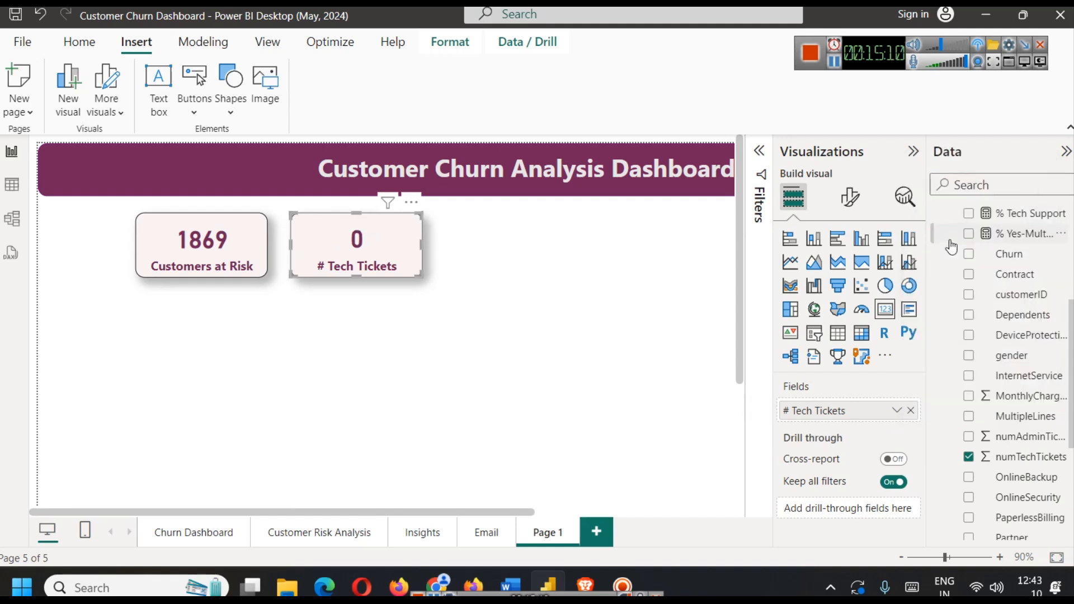
pyautogui.click(894, 410)
pyautogui.click(949, 262)
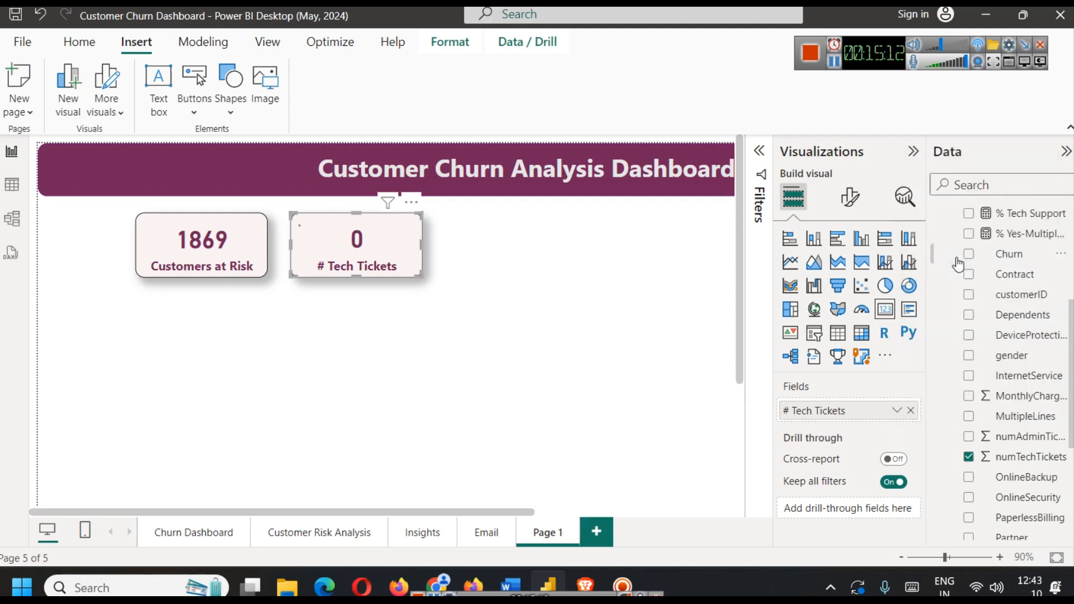
pyautogui.click(900, 411)
pyautogui.click(940, 201)
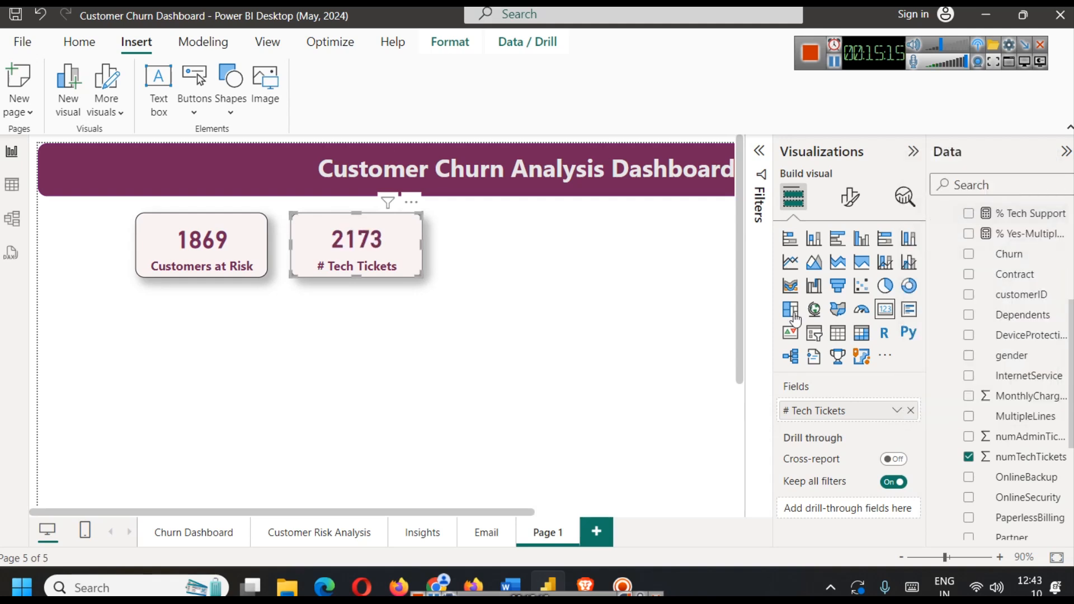
pyautogui.click(619, 278)
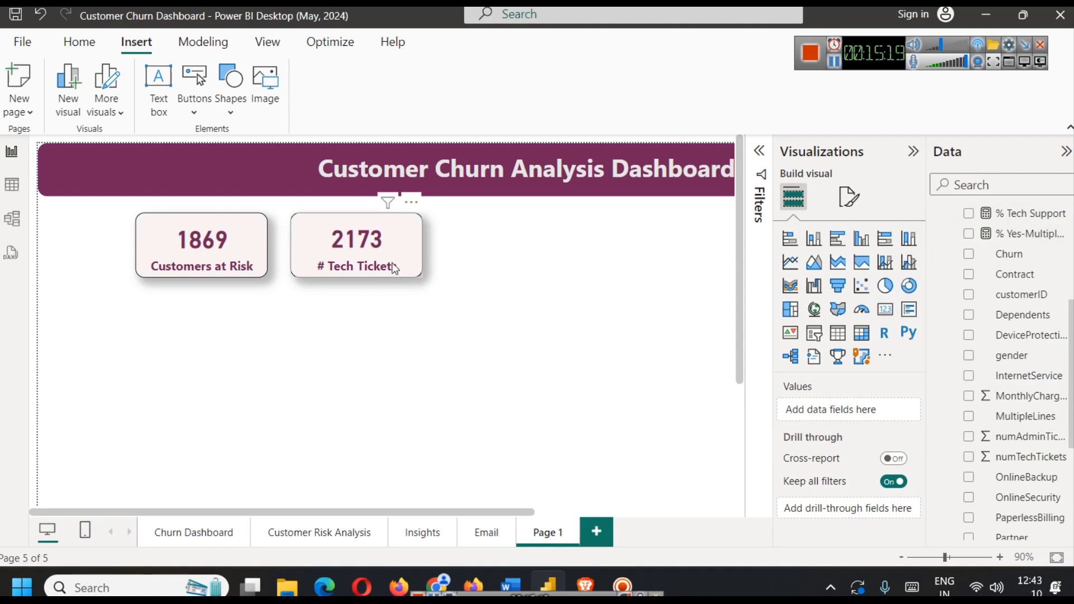
# Duplicate the # Tech Tickets card and place the copy to its right in the card row
pyautogui.click(351, 239)
pyautogui.rightClick(351, 239)
pyautogui.moveTo(403, 272)
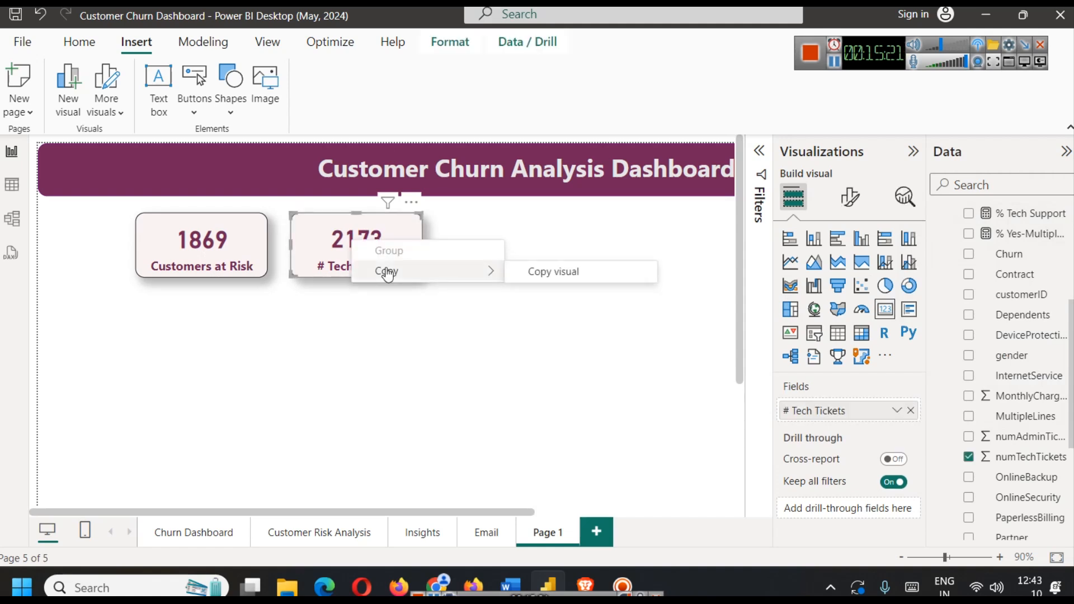
pyautogui.click(535, 272)
pyautogui.hotkey('ctrl', 'v')
pyautogui.moveTo(355, 260); pyautogui.dragTo(508, 239)
pyautogui.click(531, 310)
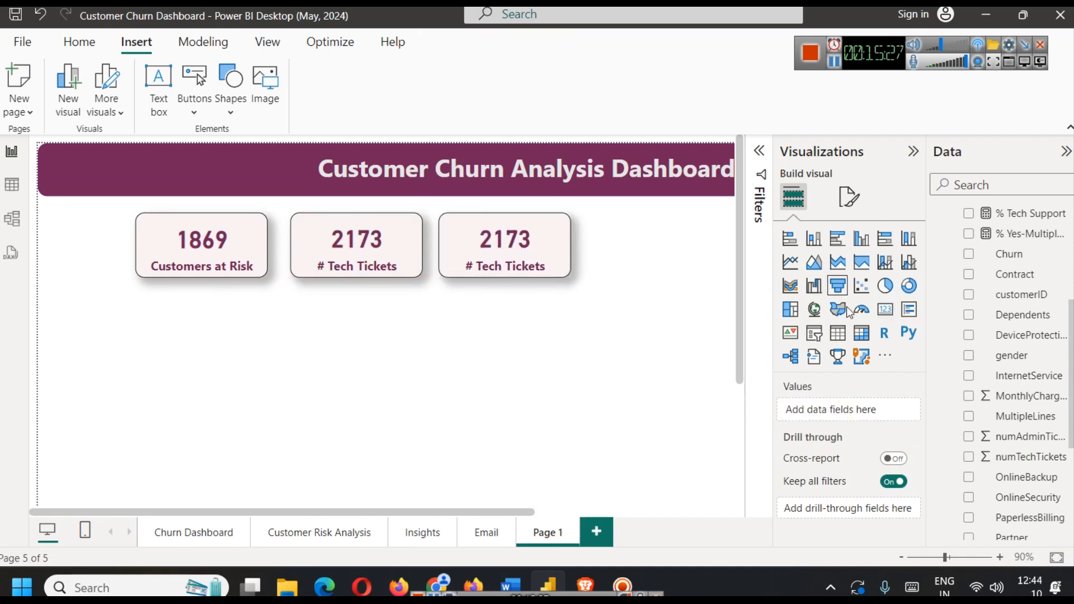
# Replace the third KPI card's field with numAdminTickets, checking the admin tickets card on the Churn Dashboard page for reference
pyautogui.click(502, 240)
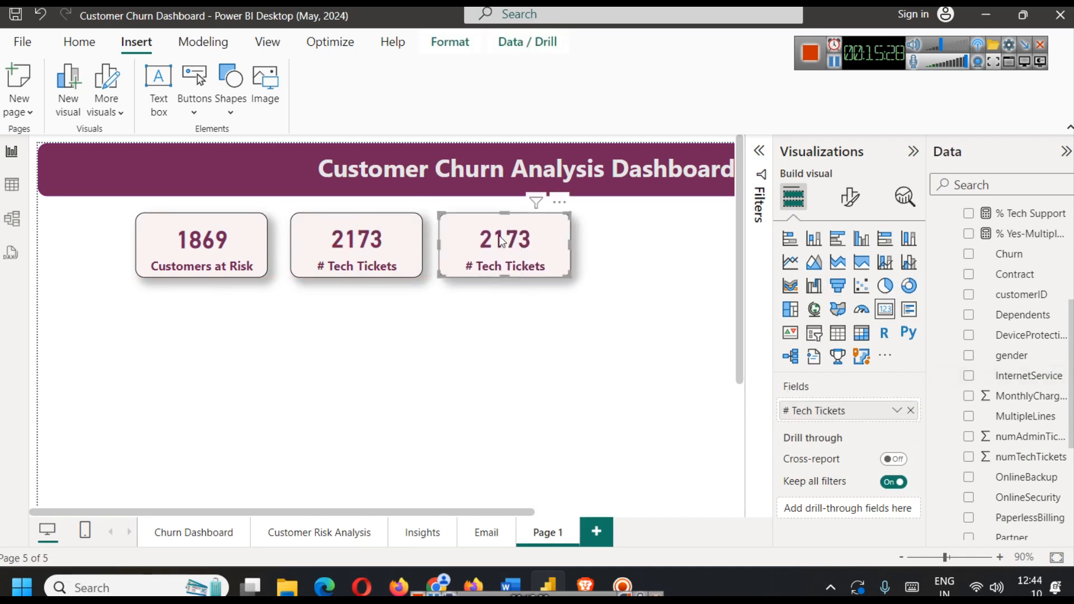
pyautogui.click(910, 410)
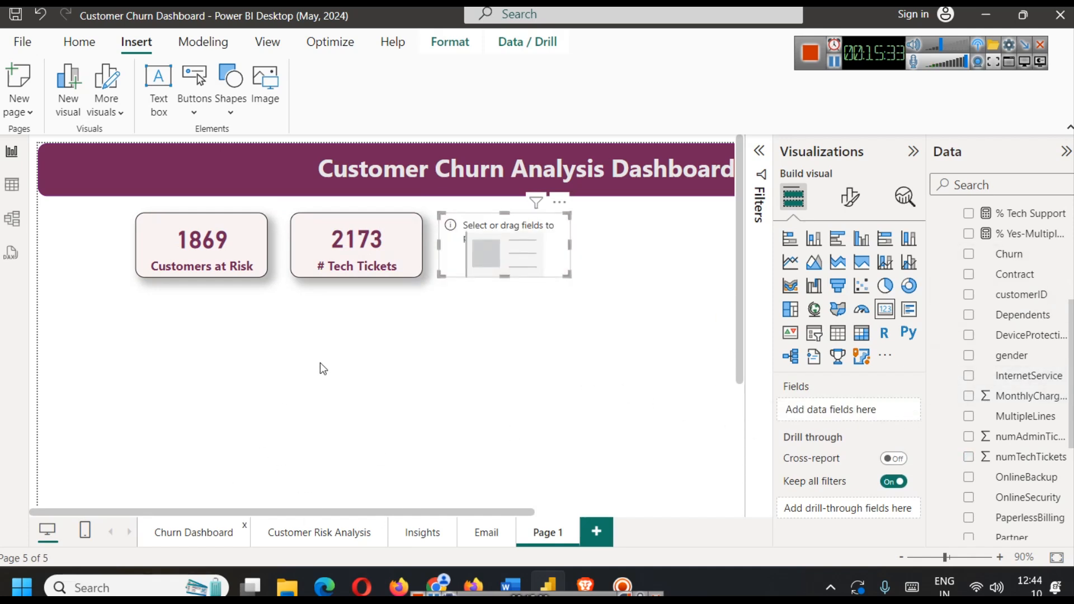
pyautogui.click(478, 222)
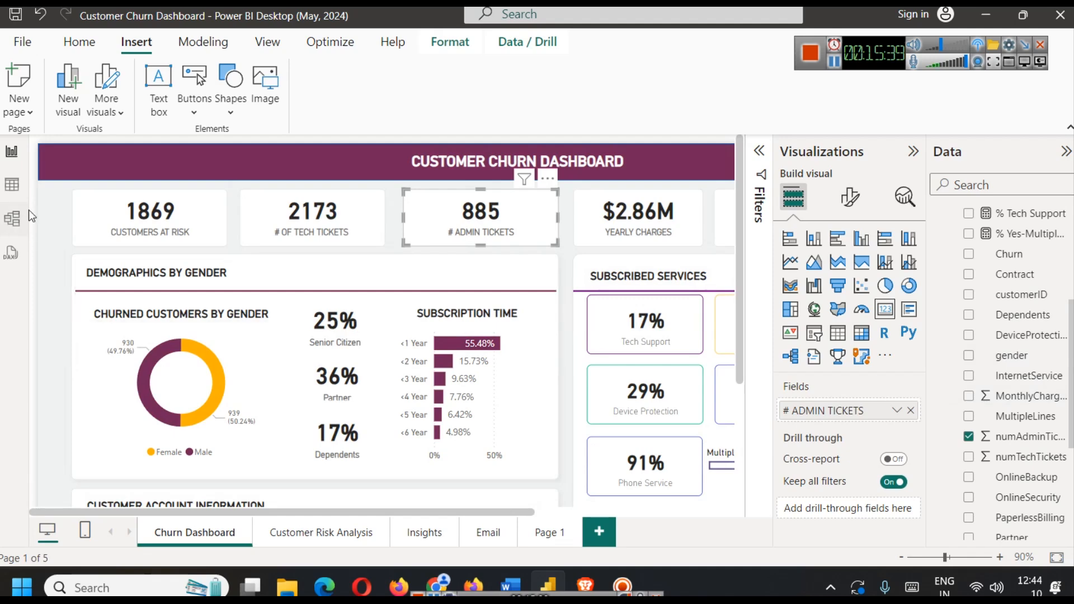
pyautogui.click(533, 540)
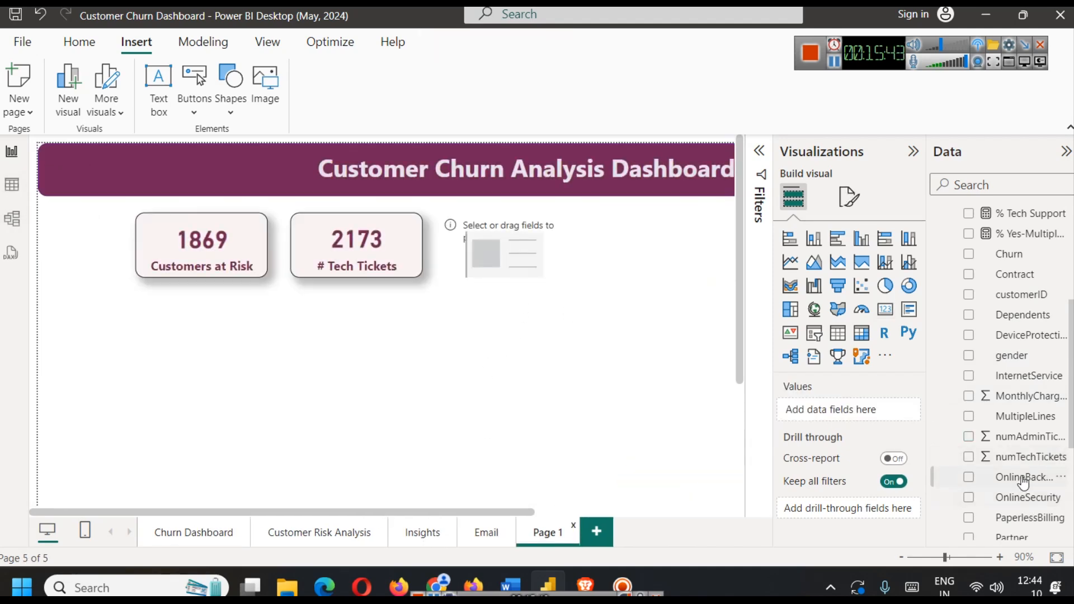
pyautogui.moveTo(1015, 437); pyautogui.dragTo(872, 424)
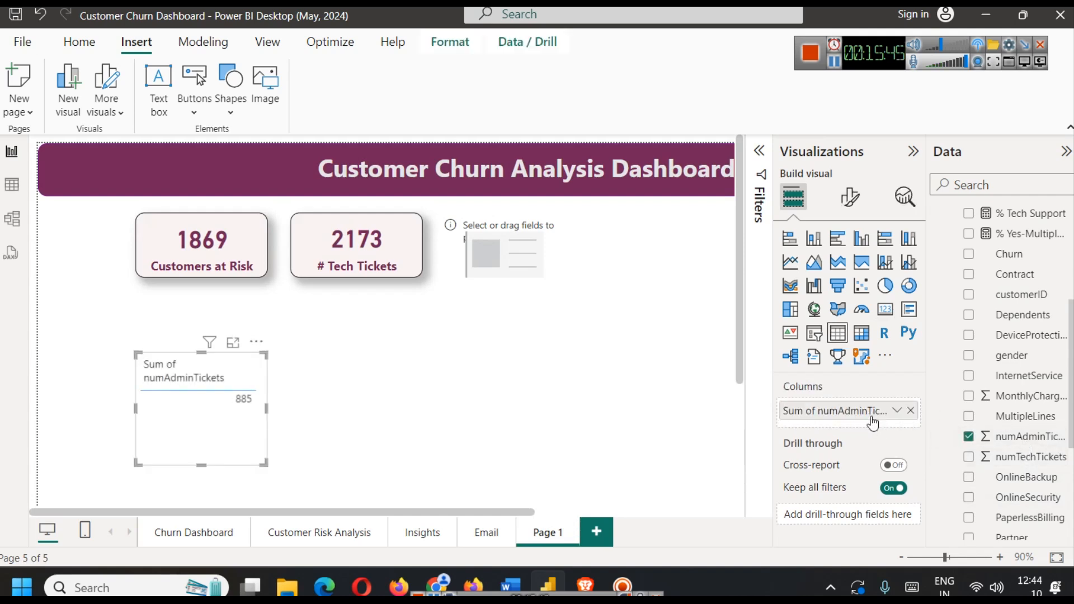
pyautogui.press('Delete')
pyautogui.click(493, 255)
pyautogui.moveTo(1024, 444); pyautogui.dragTo(844, 418)
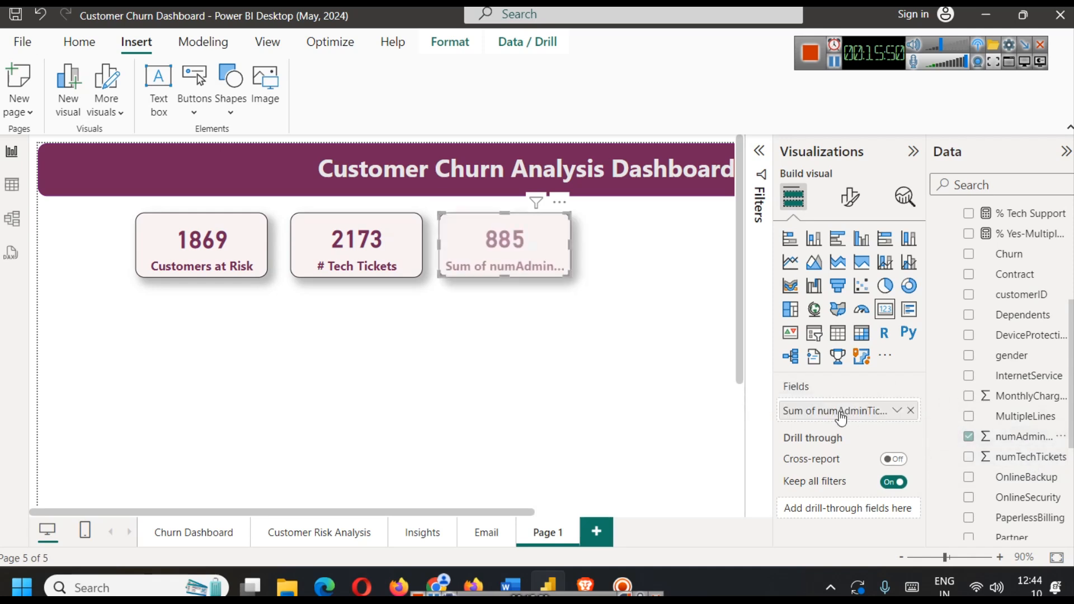
# Rename the third card's field to # Admin Tickets for this visual
pyautogui.click(897, 410)
pyautogui.click(958, 183)
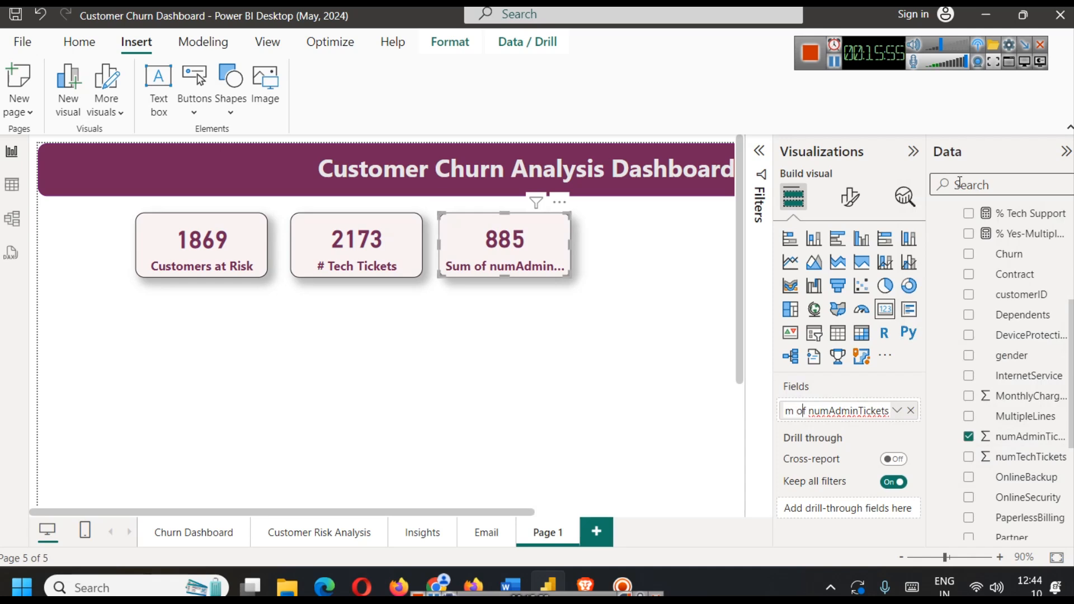
pyautogui.hotkey('shift', 'Home')
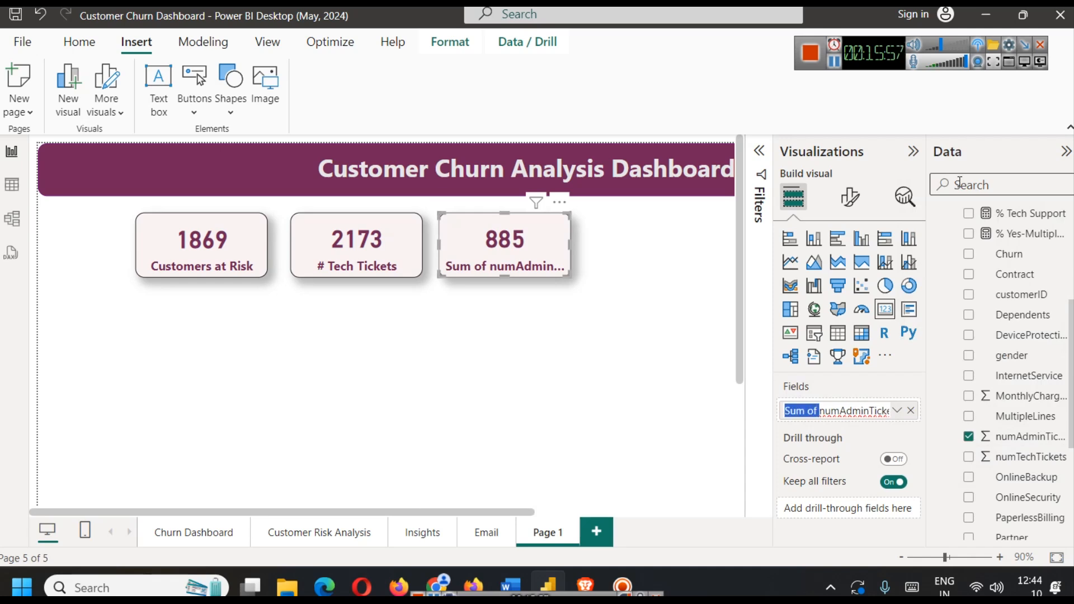
pyautogui.write('#')
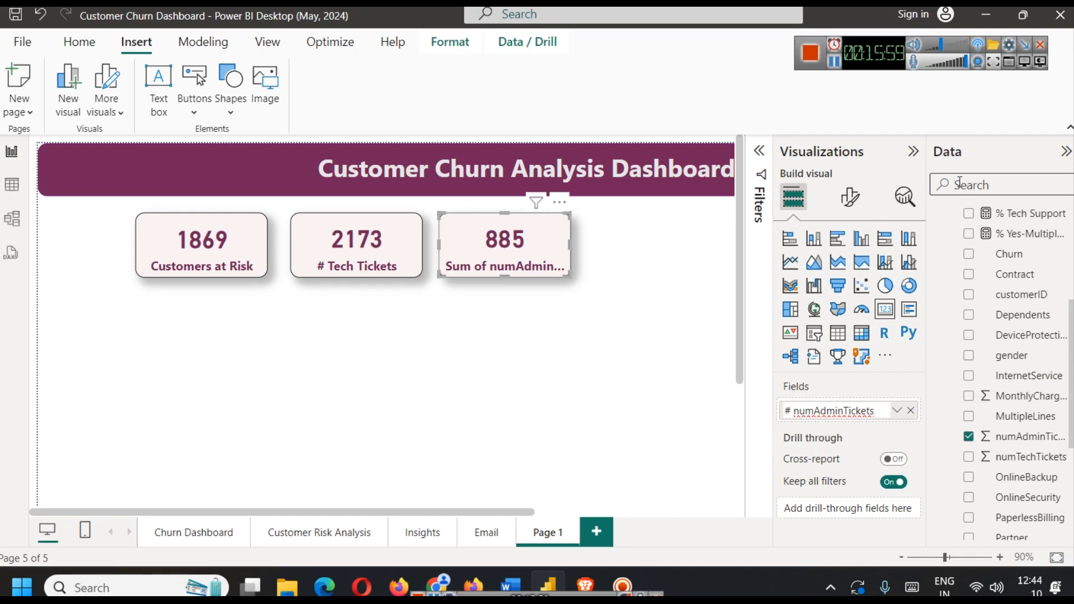
pyautogui.press('BackSpace')
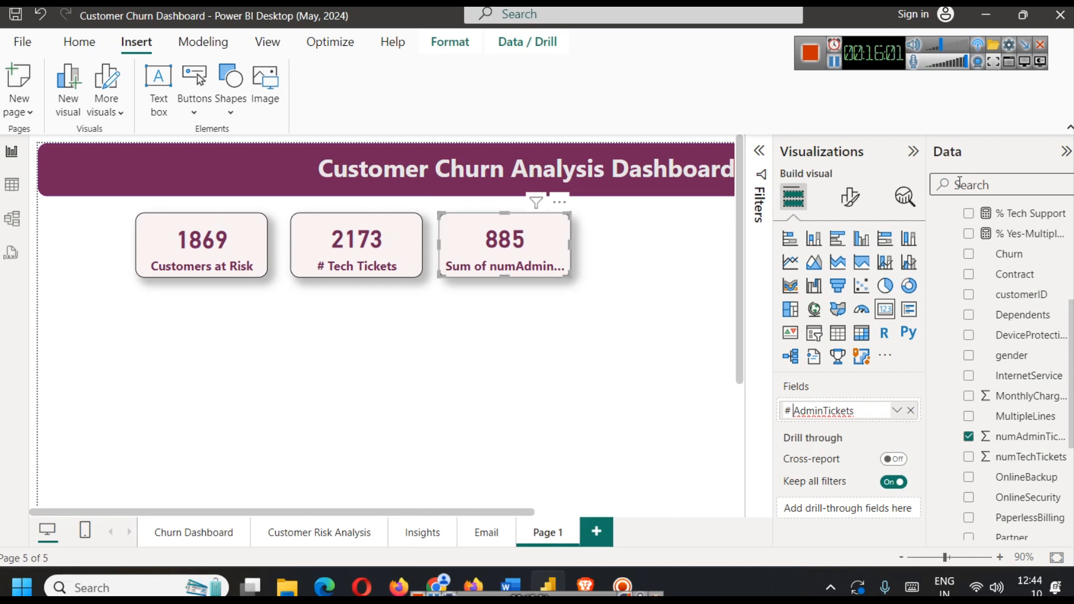
pyautogui.press('Right')
pyautogui.press('Right')
pyautogui.press('Right')
pyautogui.press('Return')
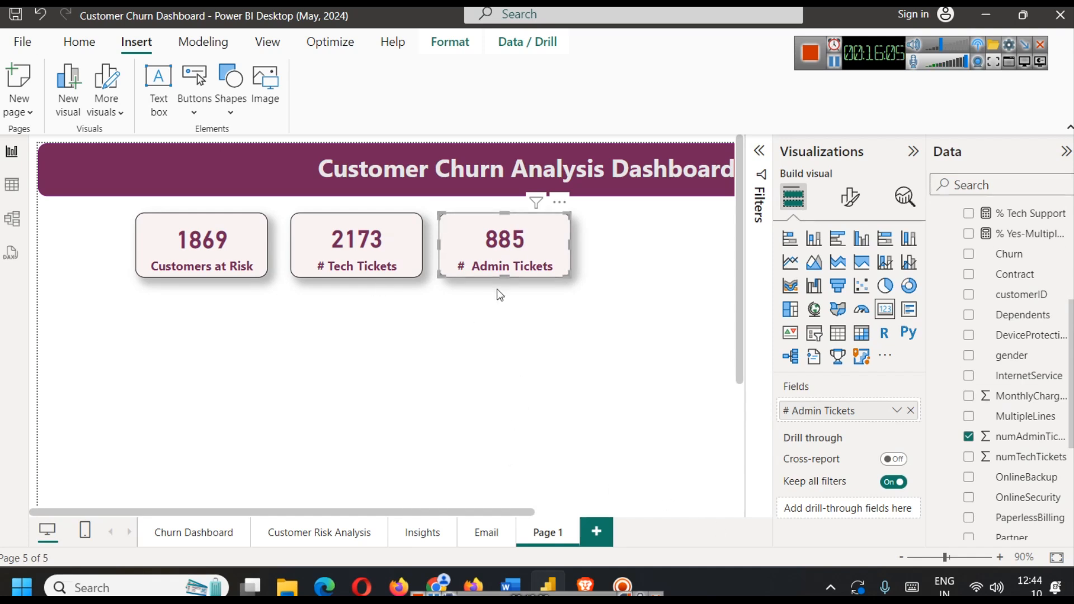
pyautogui.click(538, 329)
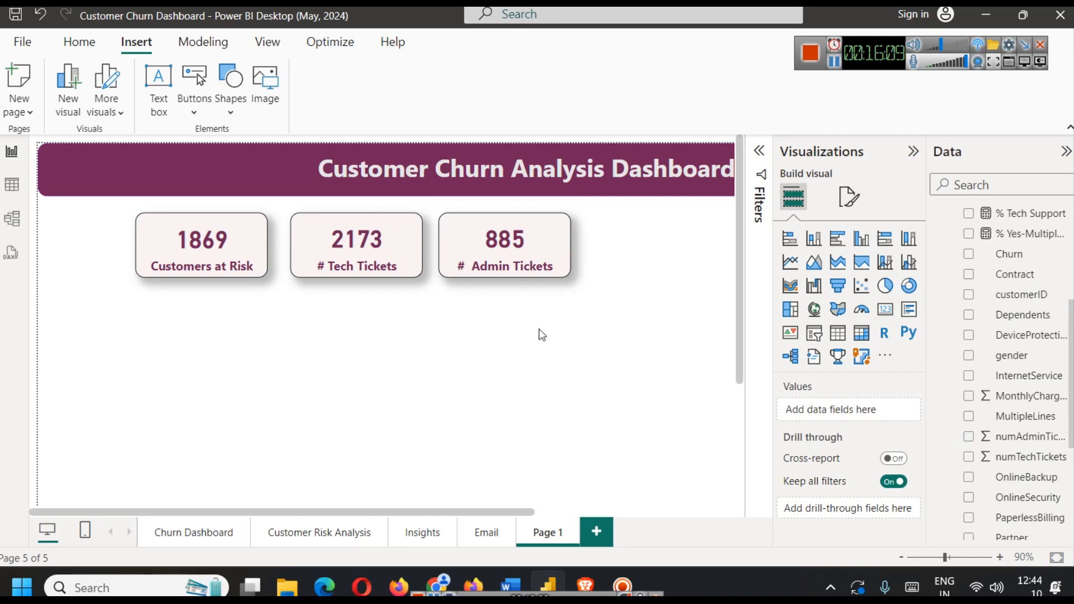
# Check which data field feeds the Yearly Charges card on the Churn Dashboard page
pyautogui.click(216, 531)
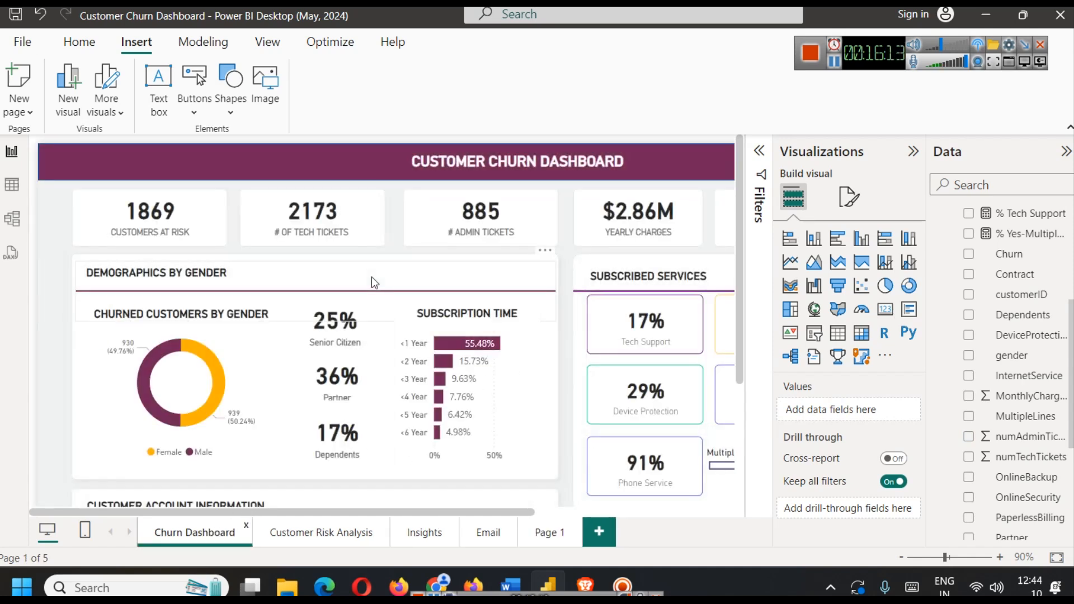
pyautogui.click(615, 225)
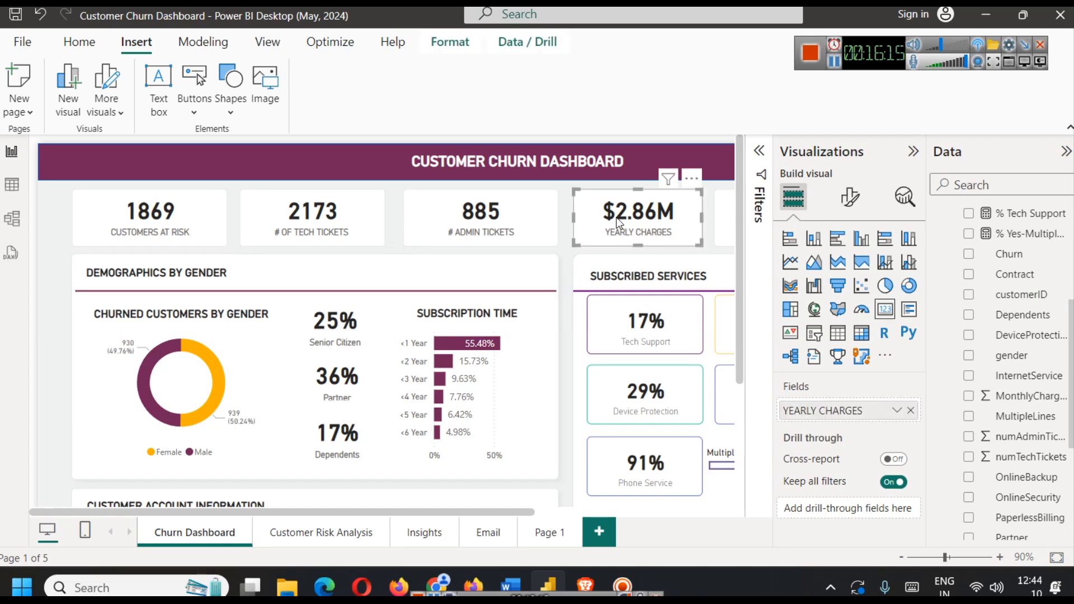
pyautogui.scroll(-5, 1018, 492)
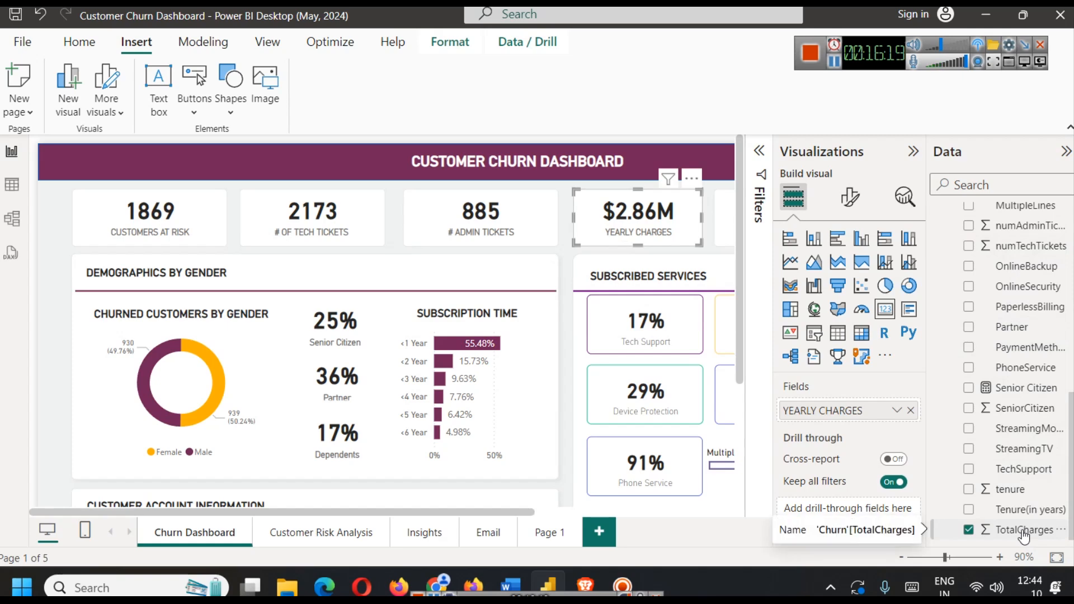
# Inspect the TotalCharges column's values in the Churn data table, and return to the Churn Dashboard page's charges cards
pyautogui.click(14, 188)
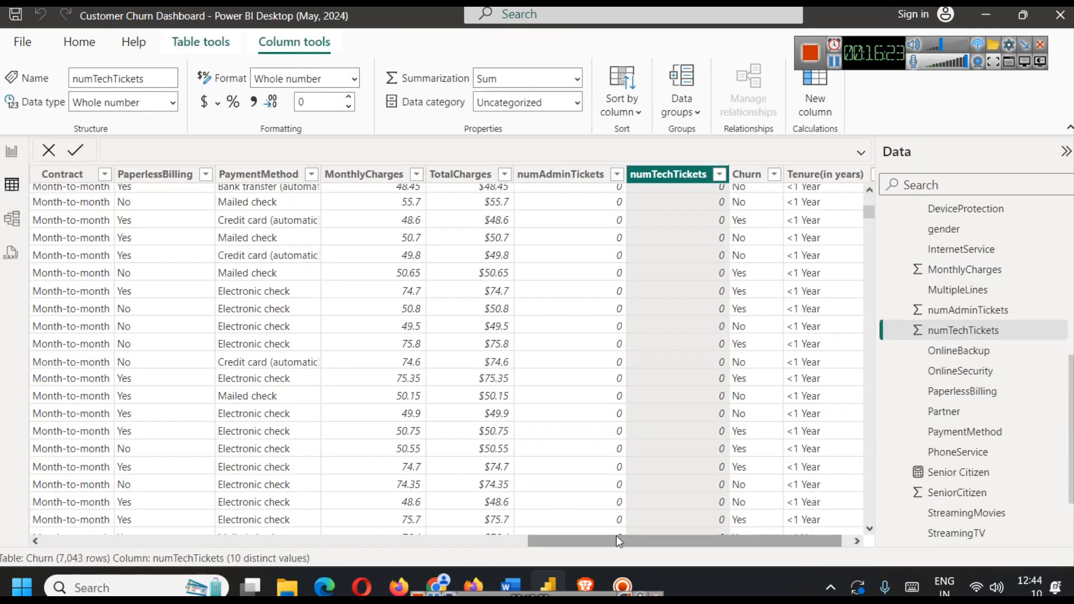
pyautogui.moveTo(616, 541); pyautogui.dragTo(626, 542)
pyautogui.scroll(-3, 923, 475)
pyautogui.click(951, 532)
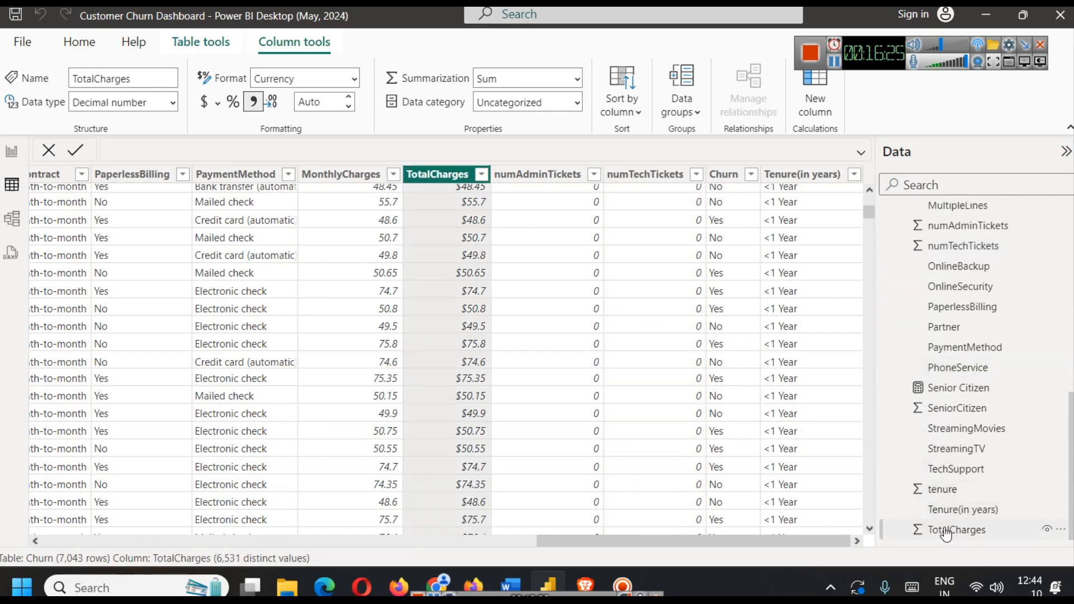
pyautogui.scroll(-5, 473, 294)
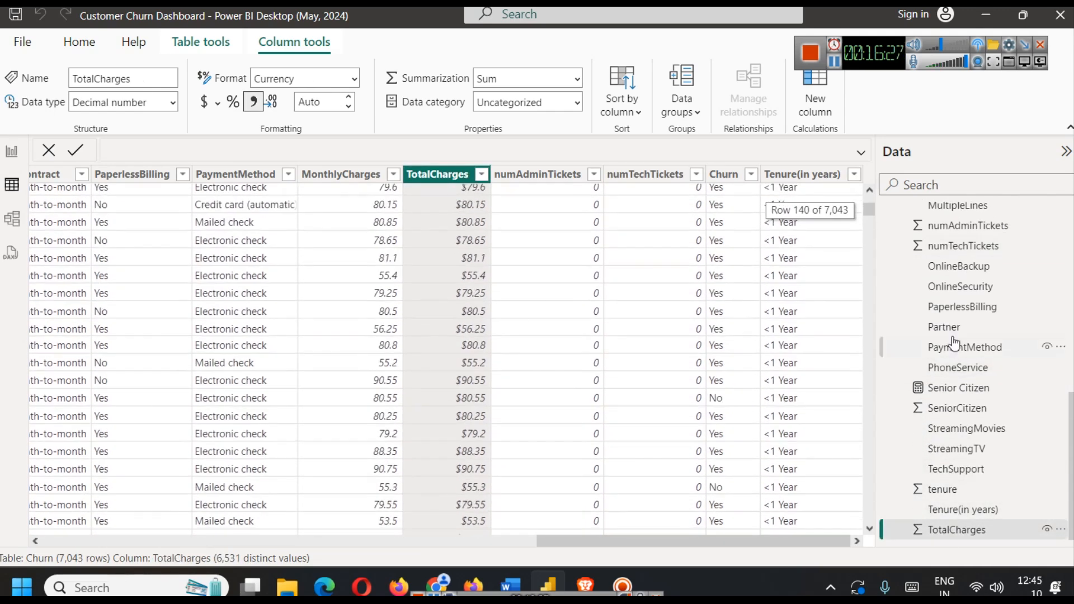
pyautogui.moveTo(869, 211); pyautogui.dragTo(869, 193)
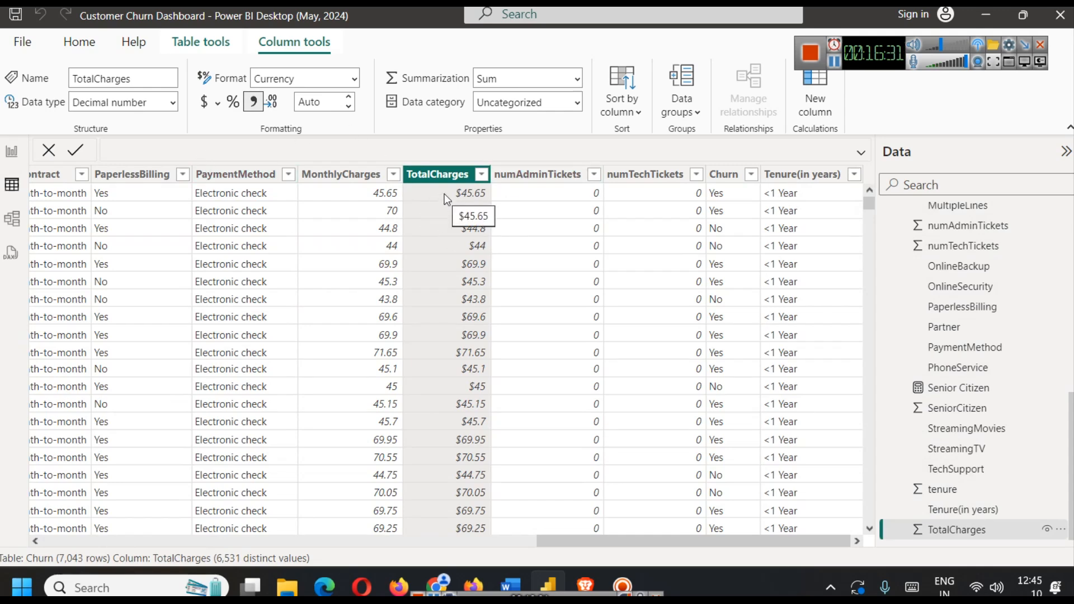
pyautogui.click(11, 151)
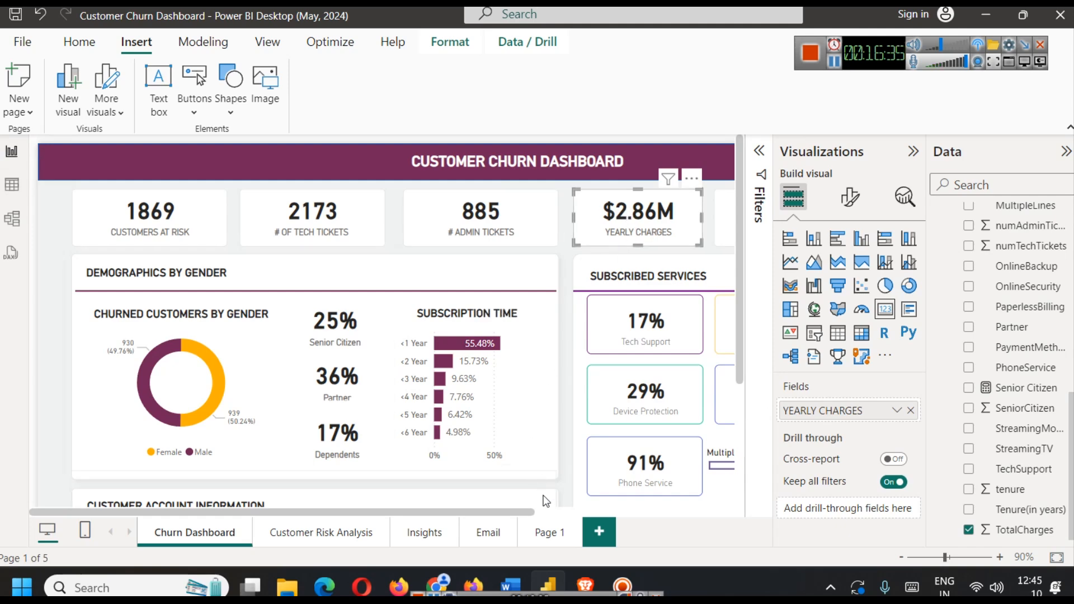
pyautogui.moveTo(499, 512); pyautogui.dragTo(605, 512)
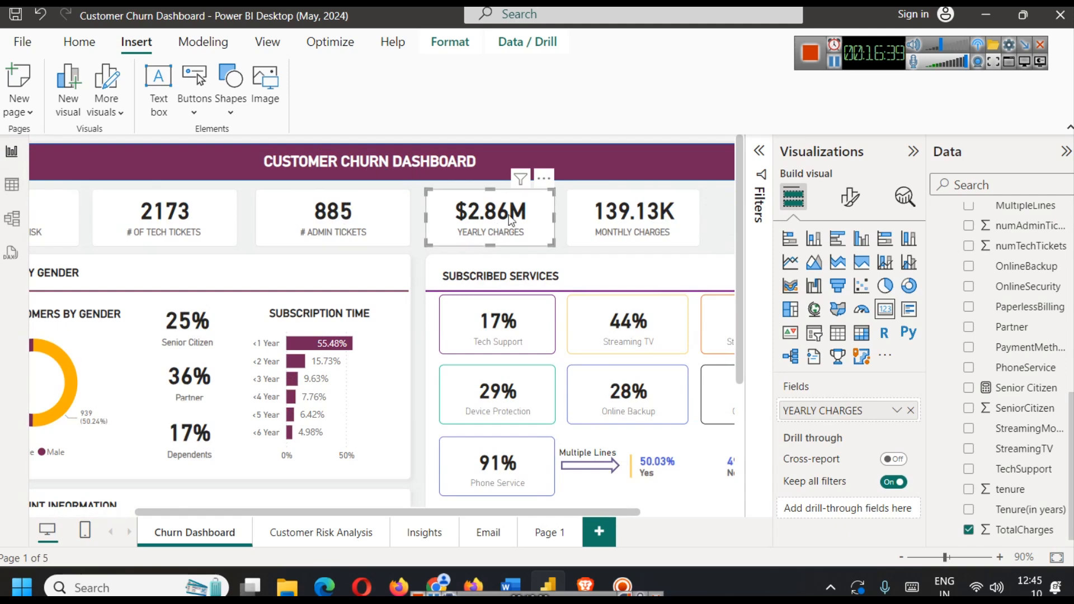
# Duplicate the # Admin Tickets card on Page 1 and place the copy to its right in the card row
pyautogui.click(530, 528)
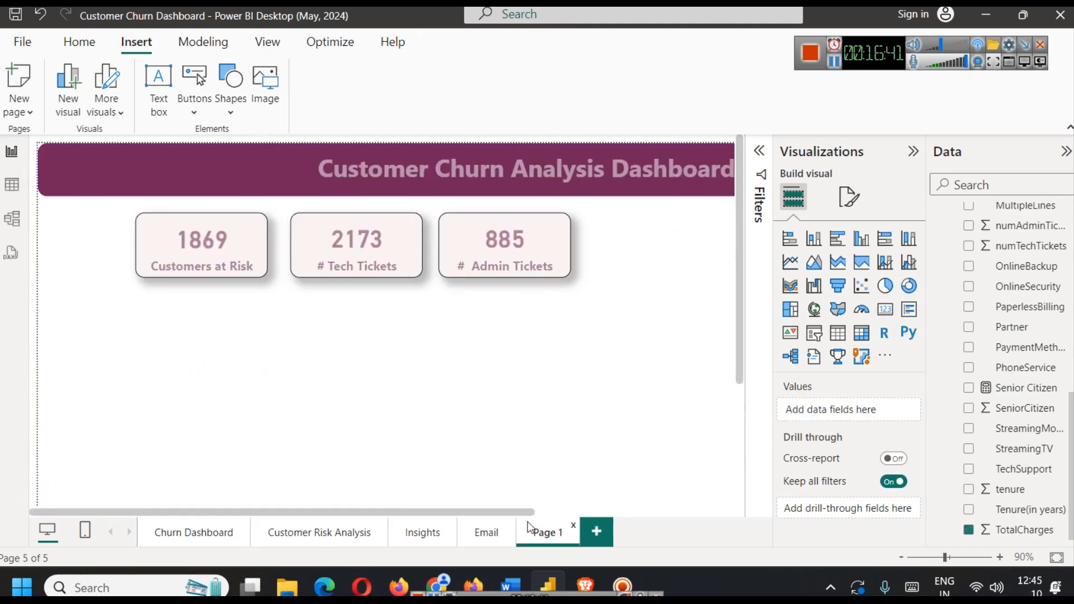
pyautogui.scroll(-3, 448, 356)
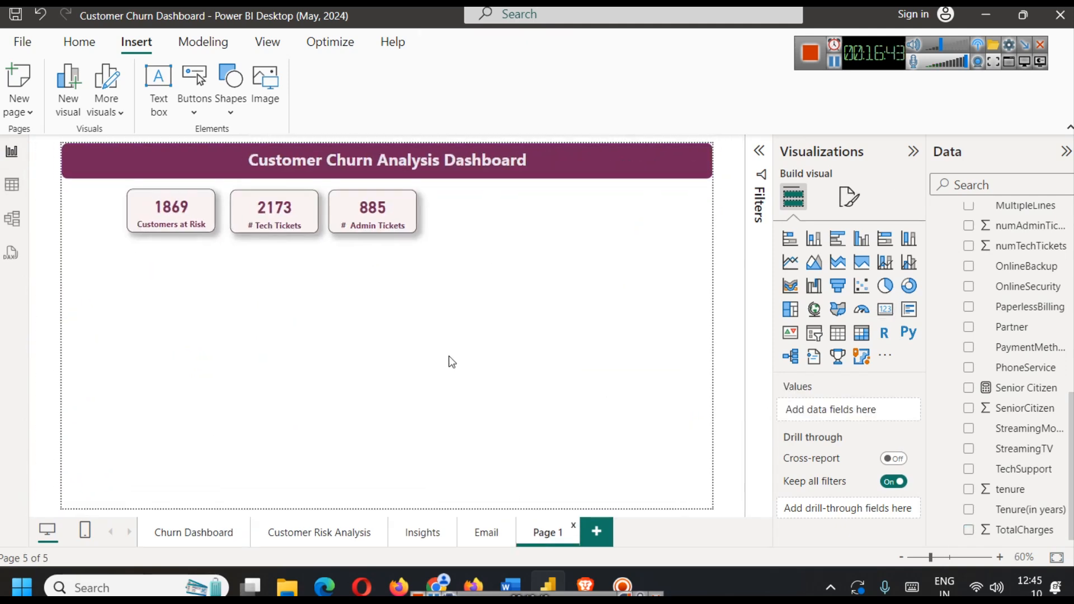
pyautogui.click(343, 217)
pyautogui.hotkey('ctrl', 'c')
pyautogui.hotkey('ctrl', 'v')
pyautogui.moveTo(347, 215); pyautogui.dragTo(452, 207)
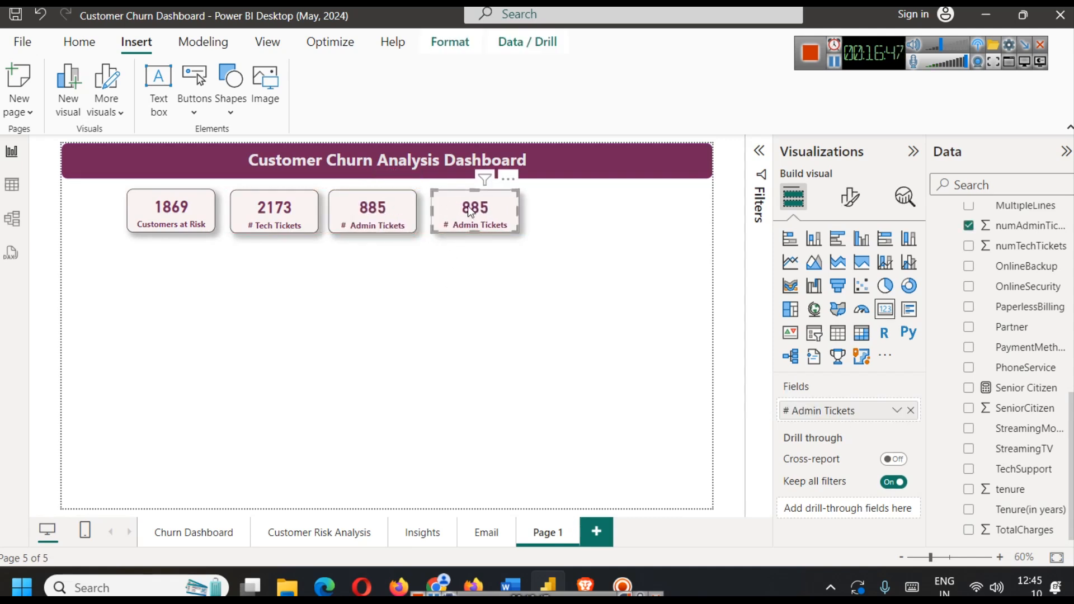
# Replace the fourth card's field with TotalCharges and rename it Total Charges for this visual
pyautogui.click(910, 410)
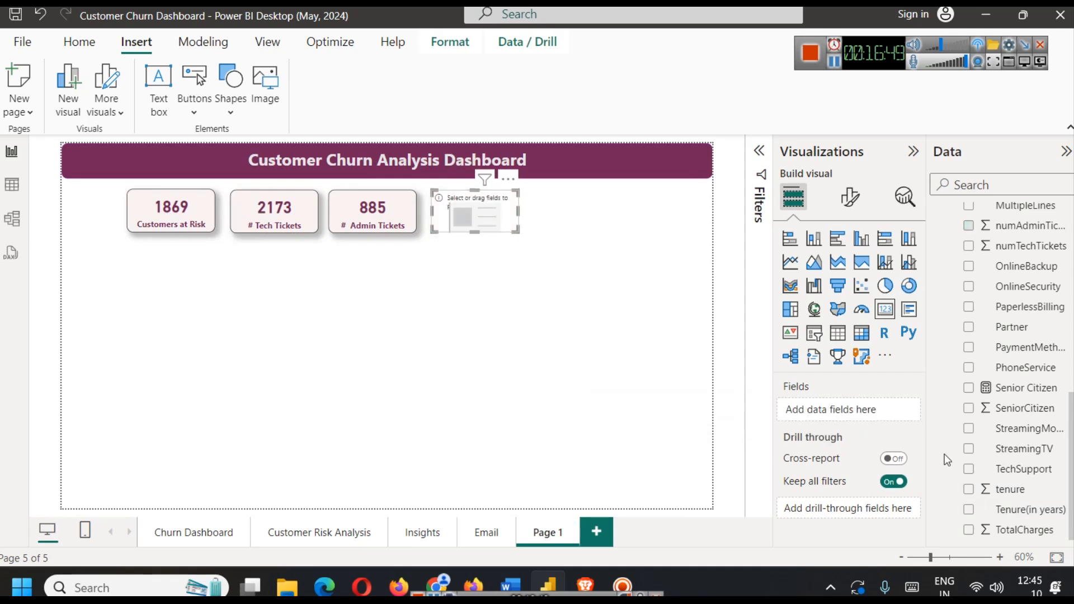
pyautogui.moveTo(1024, 534); pyautogui.dragTo(894, 411)
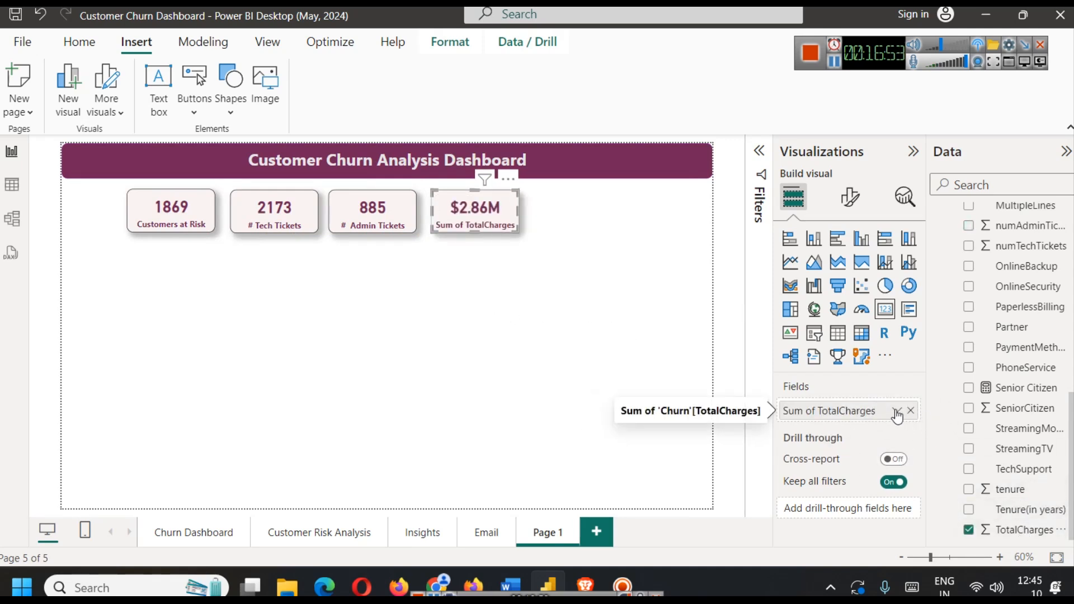
pyautogui.click(897, 411)
pyautogui.click(968, 179)
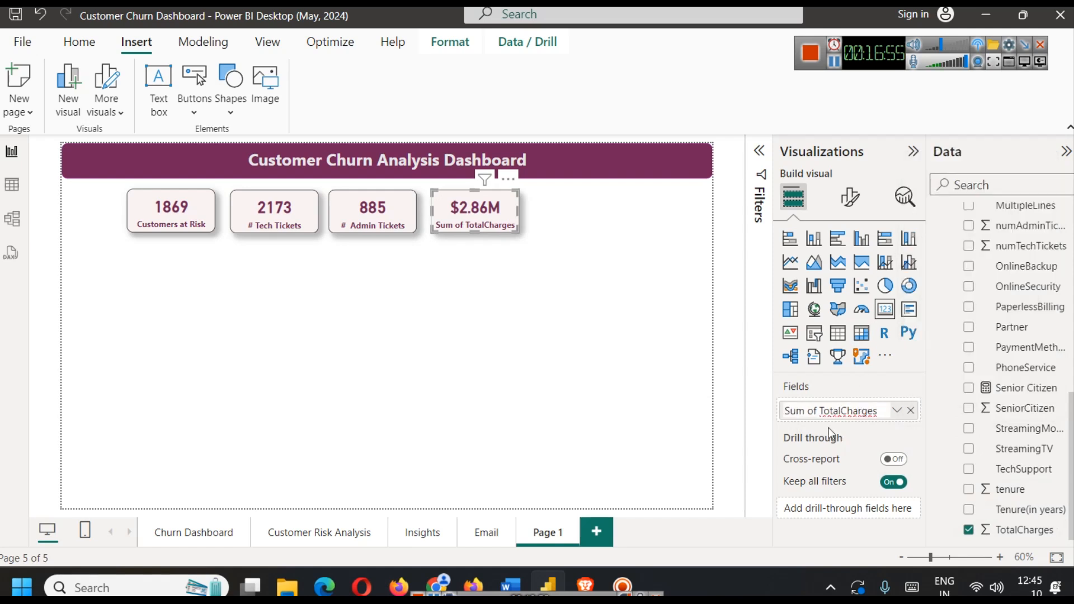
pyautogui.moveTo(819, 411); pyautogui.dragTo(746, 411)
pyautogui.press('BackSpace')
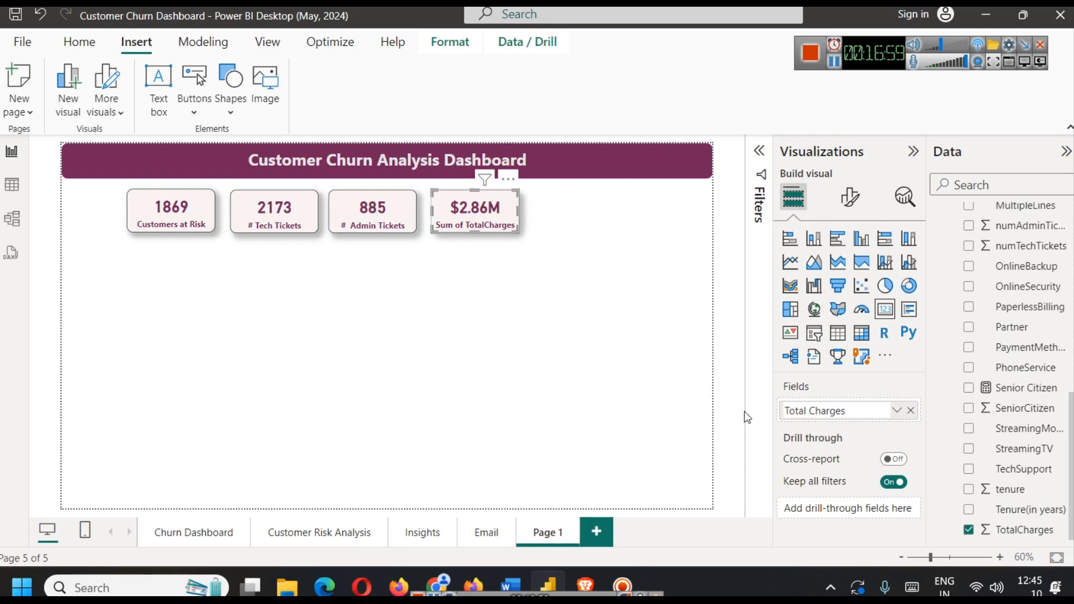
pyautogui.press('Return')
pyautogui.click(434, 356)
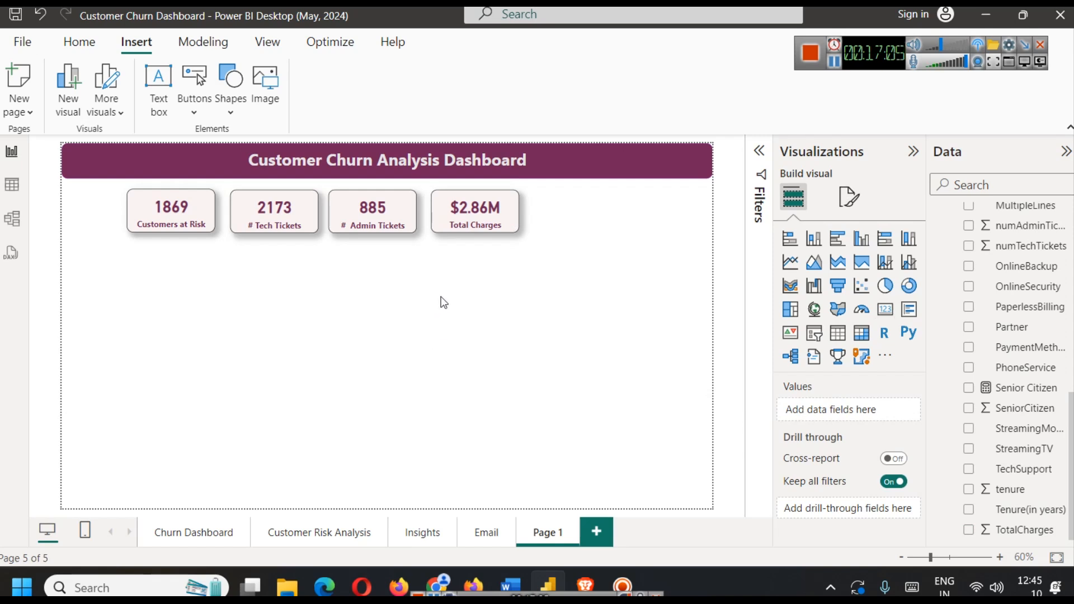
# Check which data field feeds the Monthly Charges card on the Churn Dashboard page
pyautogui.click(166, 533)
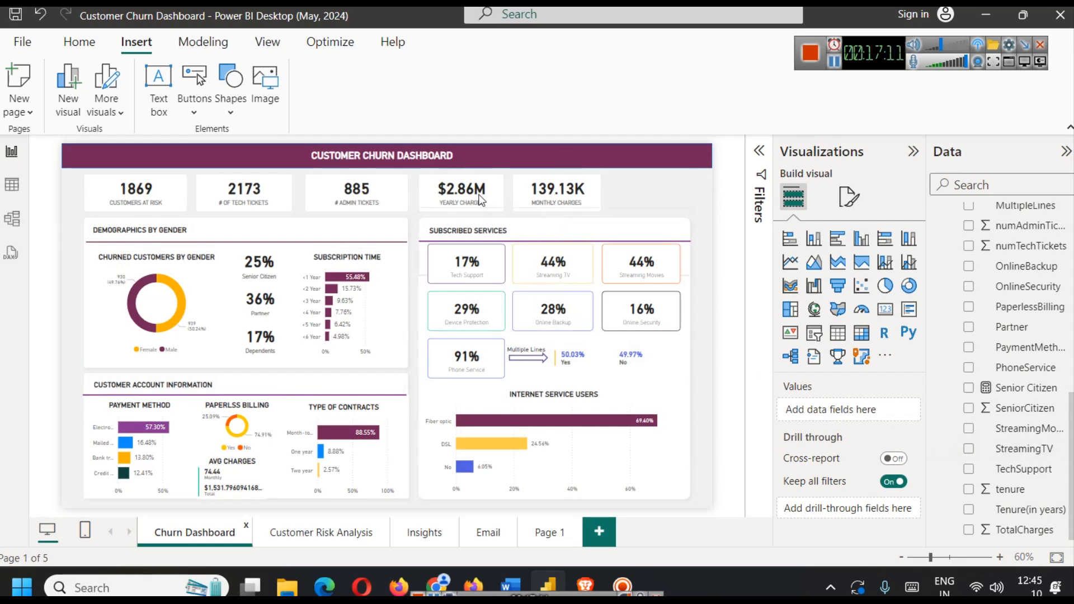
pyautogui.click(576, 187)
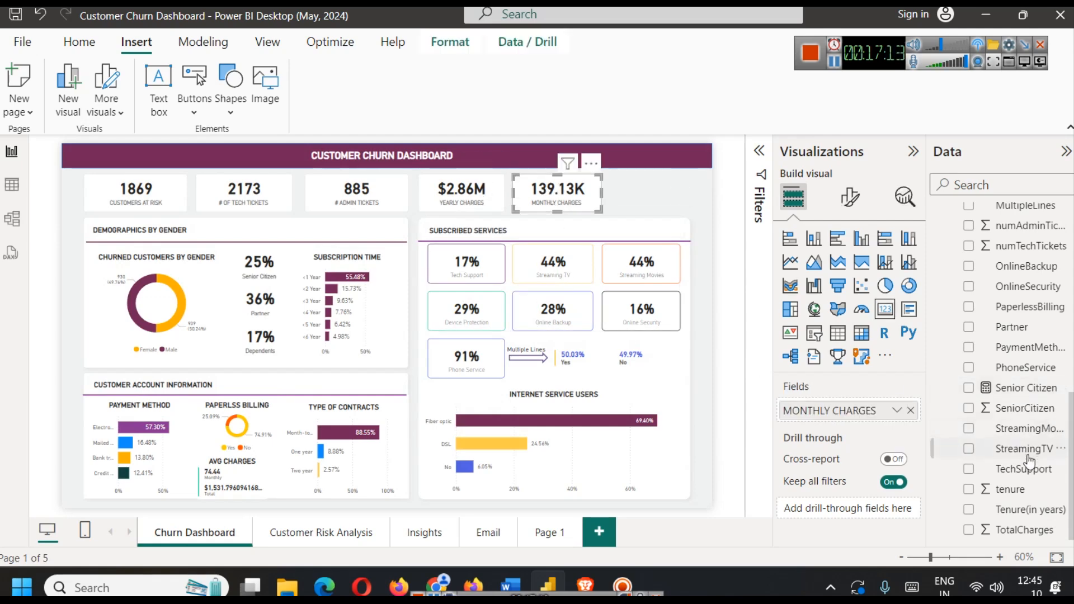
pyautogui.scroll(5, 1019, 492)
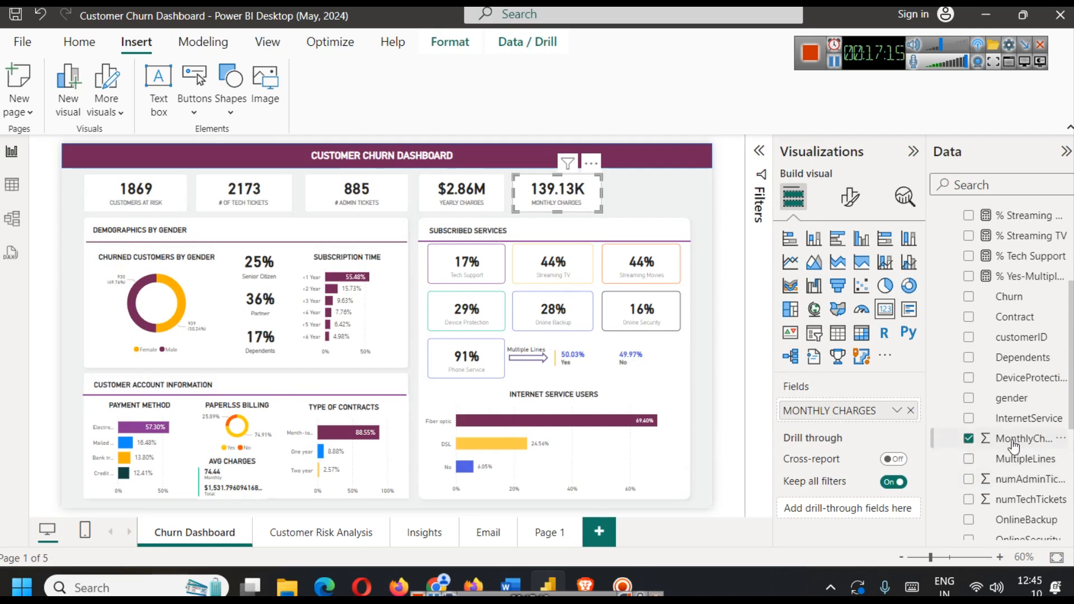
# Duplicate the Total Charges card on Page 1 and place the copy to its right as the fifth card
pyautogui.click(547, 532)
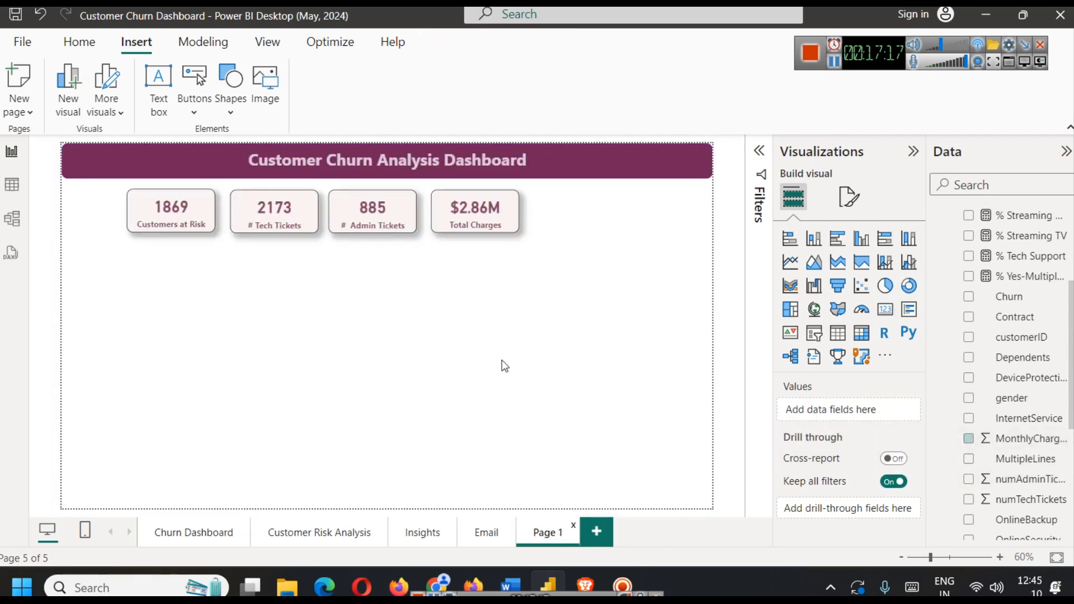
pyautogui.click(480, 217)
pyautogui.hotkey('ctrl', 'c')
pyautogui.hotkey('ctrl', 'v')
pyautogui.moveTo(480, 218); pyautogui.dragTo(576, 206)
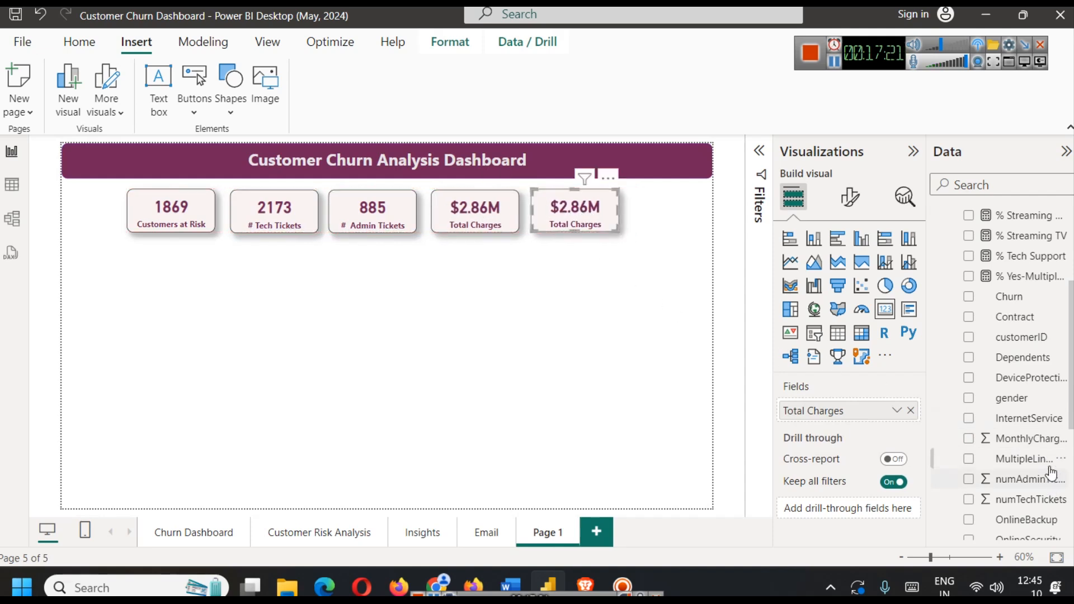
pyautogui.scroll(-5, 1050, 473)
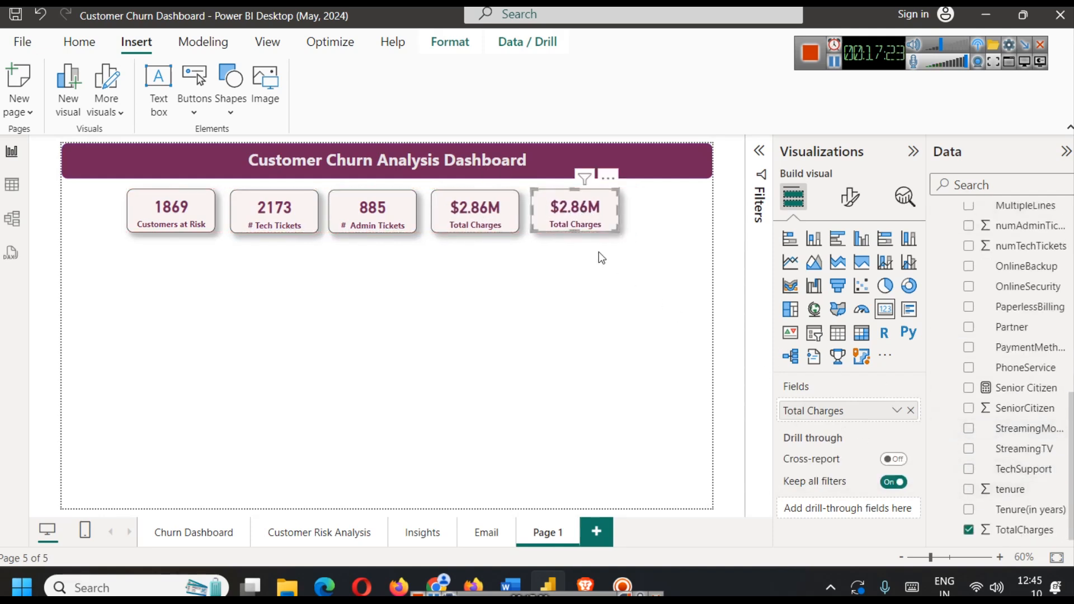
# Replace the fifth card's field with MonthlyCharges from the Churn table
pyautogui.click(912, 411)
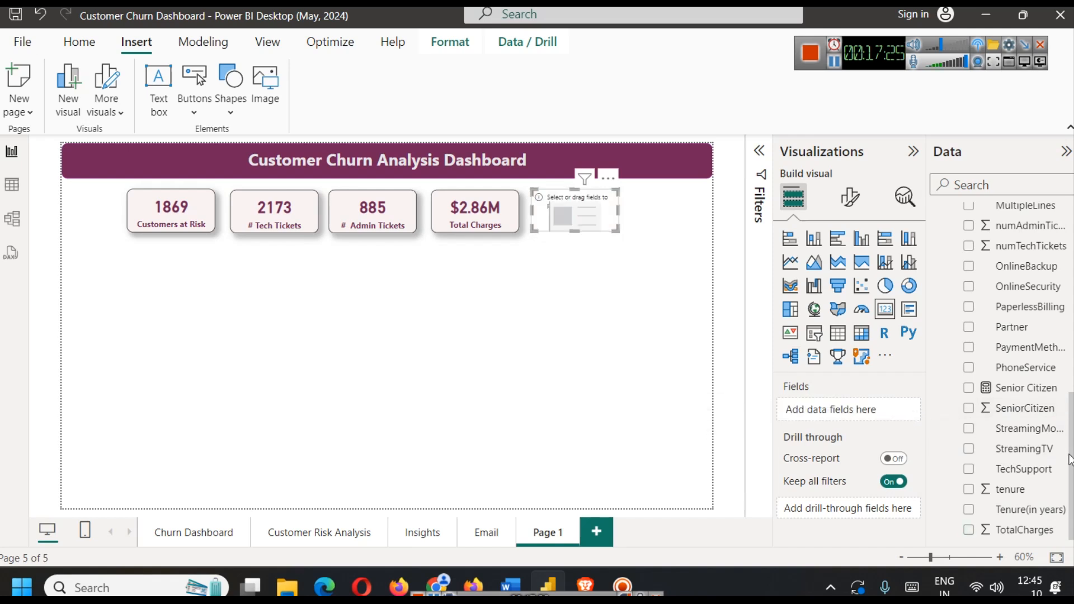
pyautogui.click(975, 184)
pyautogui.write('mon')
pyautogui.moveTo(1019, 234); pyautogui.dragTo(845, 417)
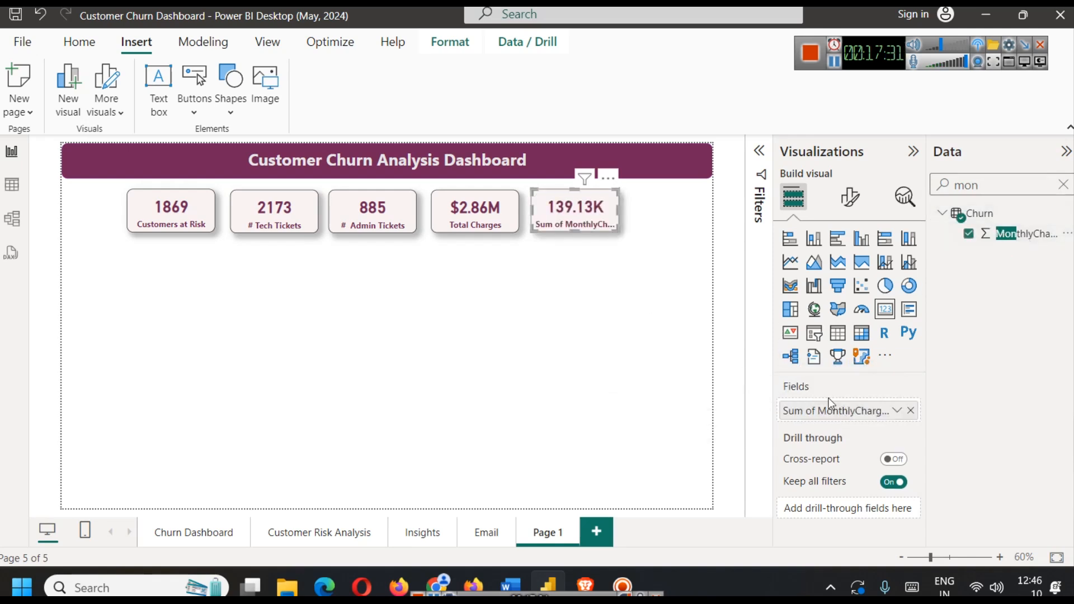
pyautogui.click(892, 414)
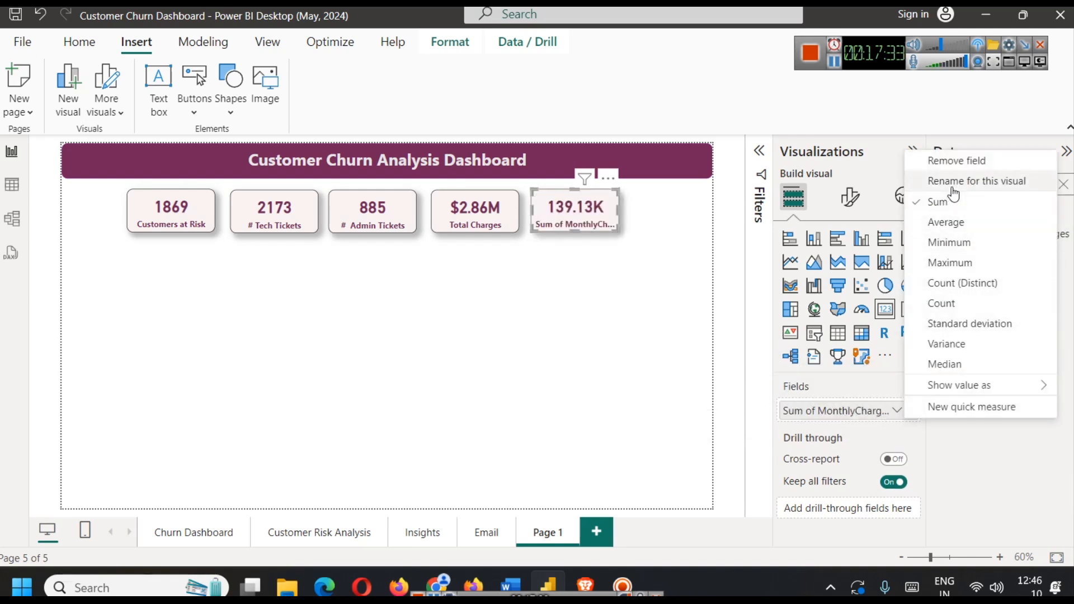
pyautogui.click(952, 181)
pyautogui.moveTo(819, 411); pyautogui.dragTo(774, 408)
pyautogui.press('BackSpace')
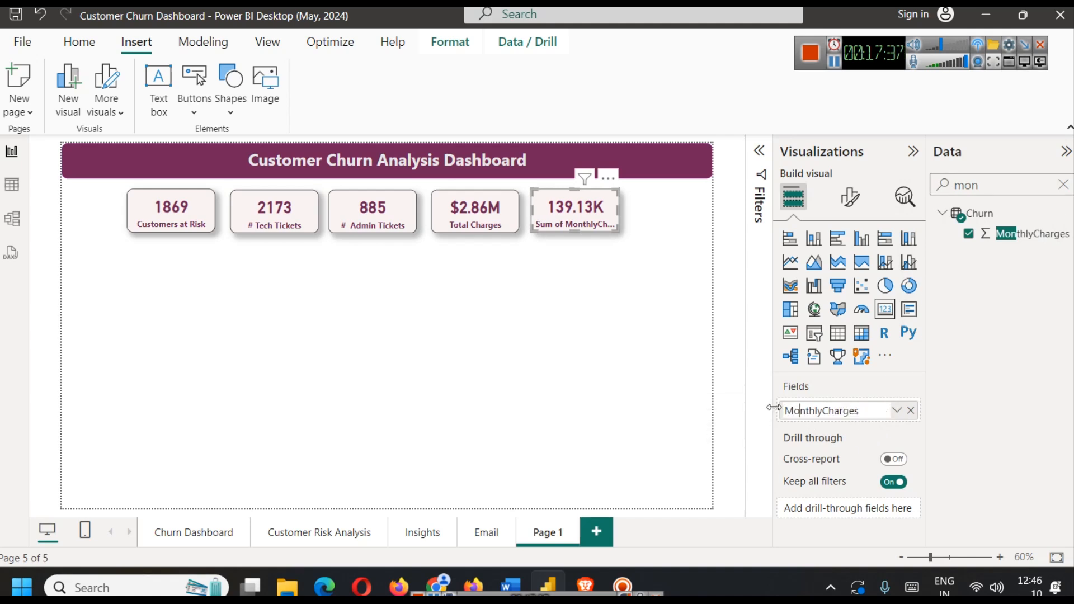
pyautogui.click(651, 370)
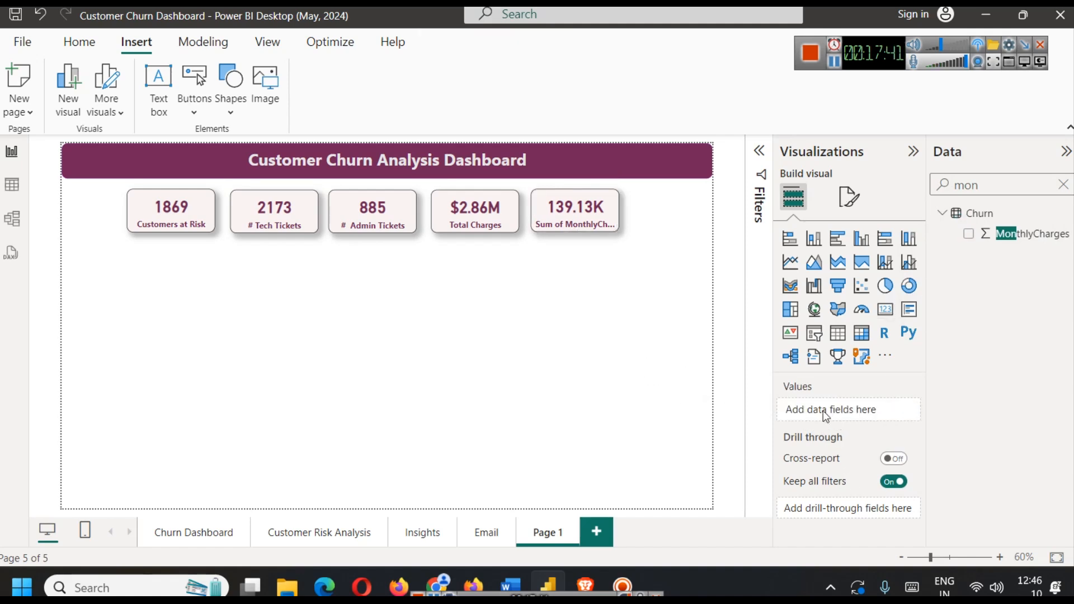
# Rename the fifth card's field to Monthly Charges for this visual
pyautogui.click(601, 221)
pyautogui.click(893, 413)
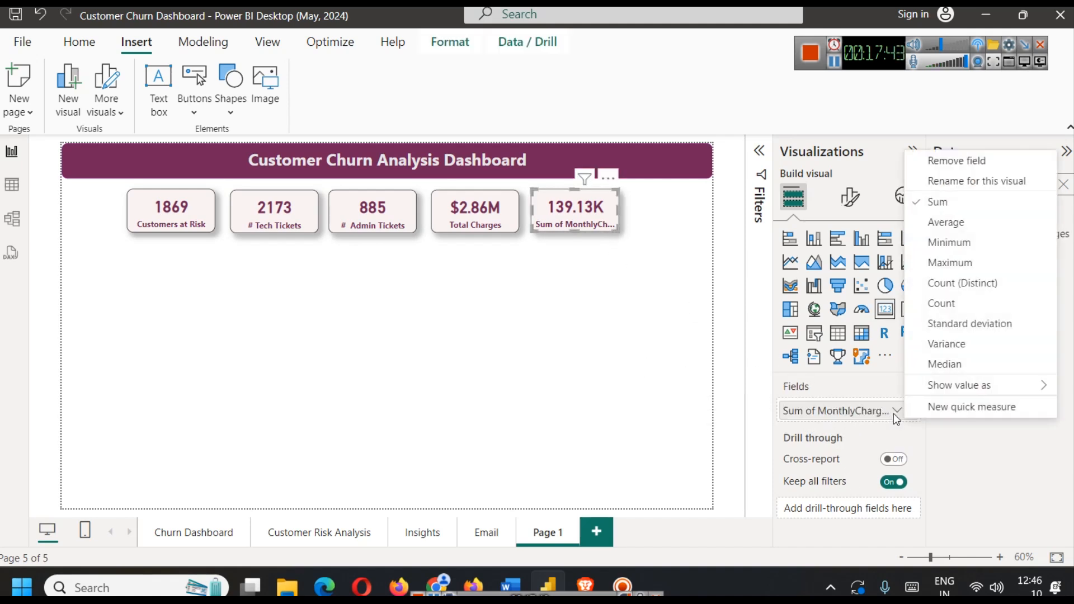
pyautogui.click(923, 180)
pyautogui.moveTo(814, 411); pyautogui.dragTo(717, 412)
pyautogui.press('BackSpace')
pyautogui.press('Delete')
pyautogui.press('Right')
pyautogui.press('Right')
pyautogui.press('Right')
pyautogui.press('Right')
pyautogui.press('Right')
pyautogui.press('Right')
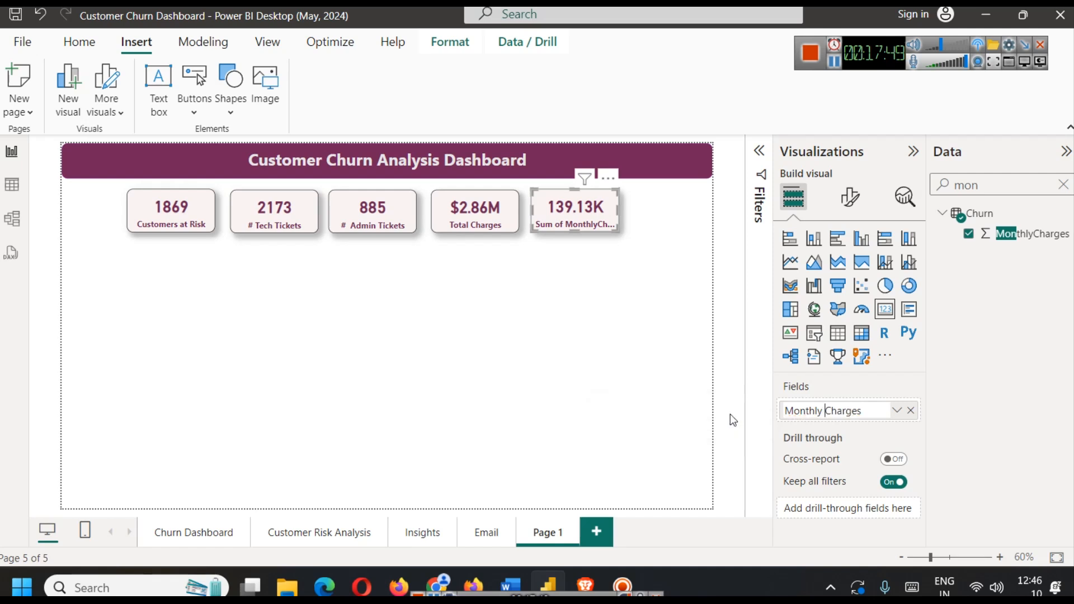
pyautogui.press('Return')
pyautogui.click(625, 375)
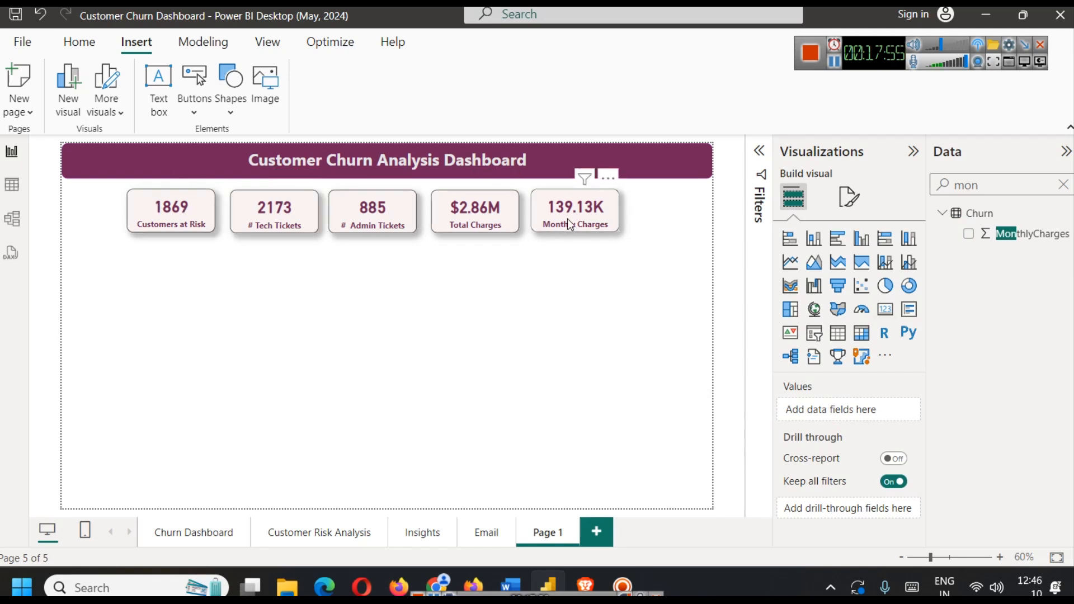
# Compare with the card row on the Churn Dashboard page and try to reduce the Customers at Risk card's height on Page 1
pyautogui.click(166, 546)
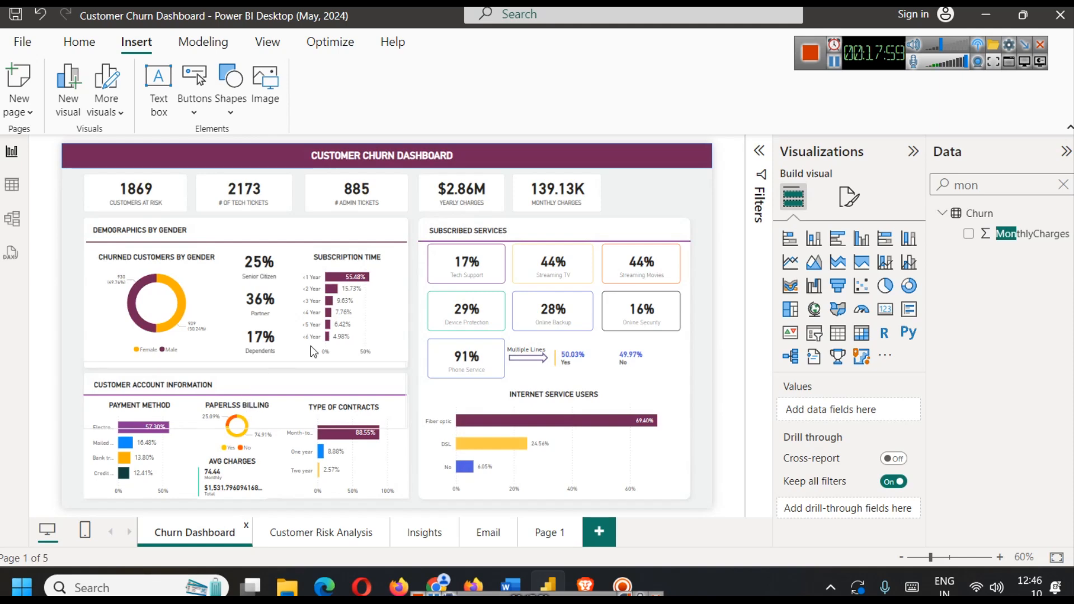
pyautogui.click(547, 537)
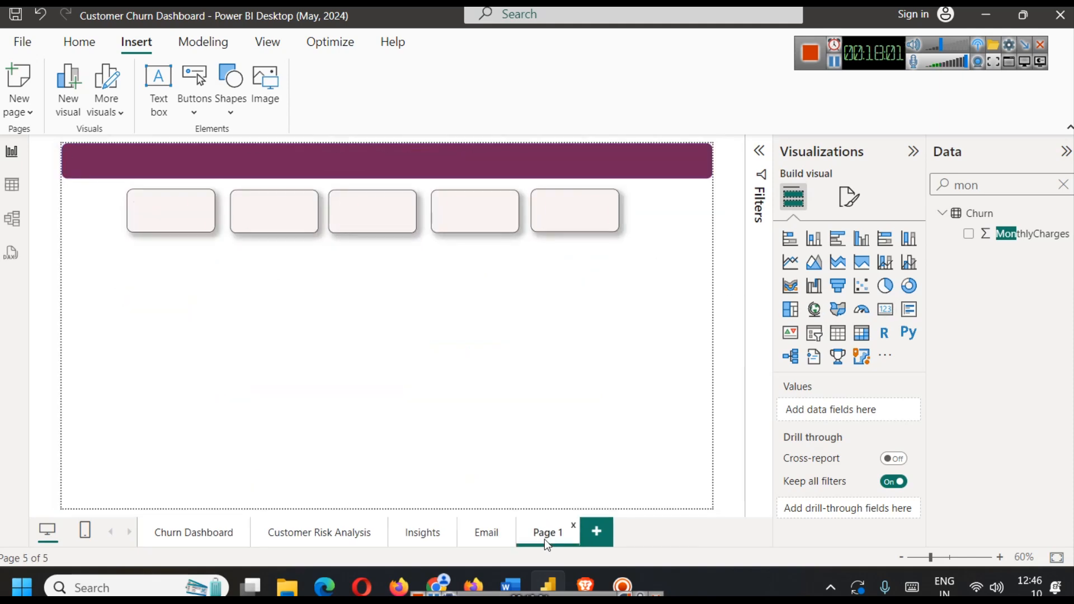
pyautogui.click(180, 221)
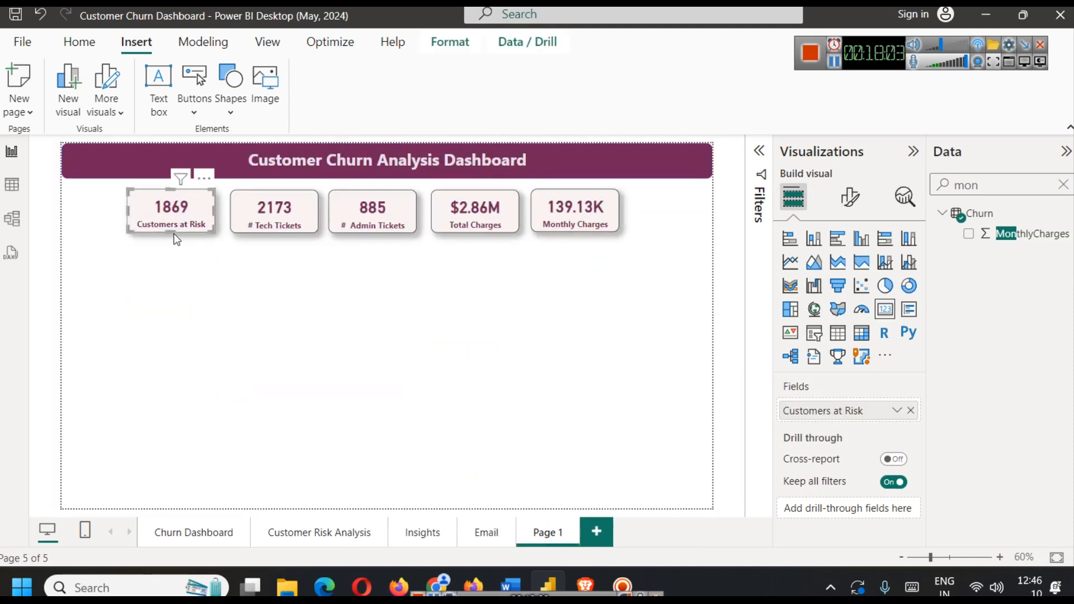
pyautogui.moveTo(170, 229); pyautogui.dragTo(169, 226)
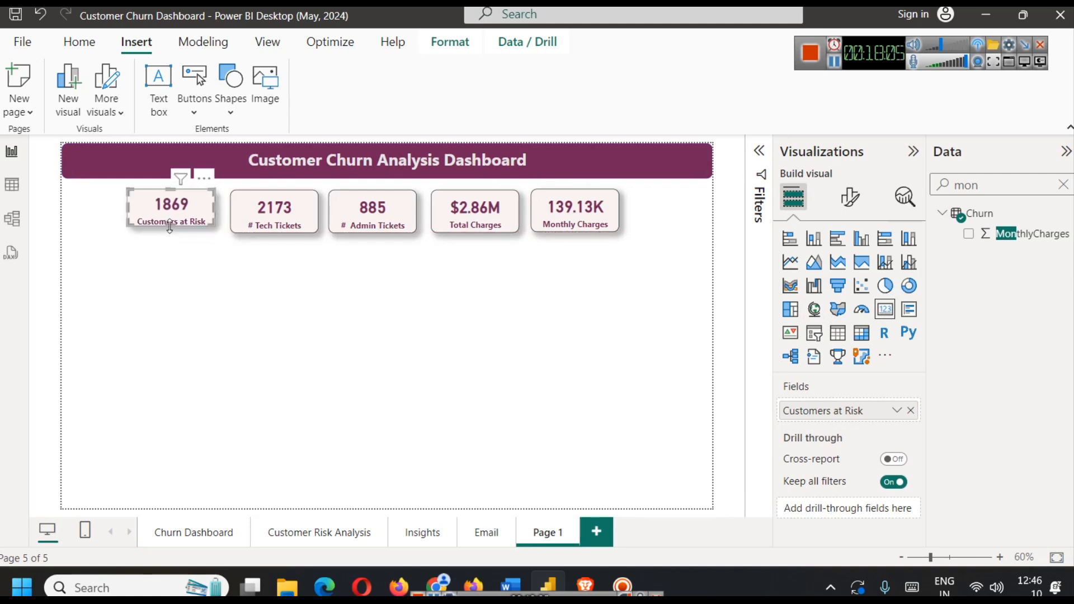
pyautogui.click(262, 264)
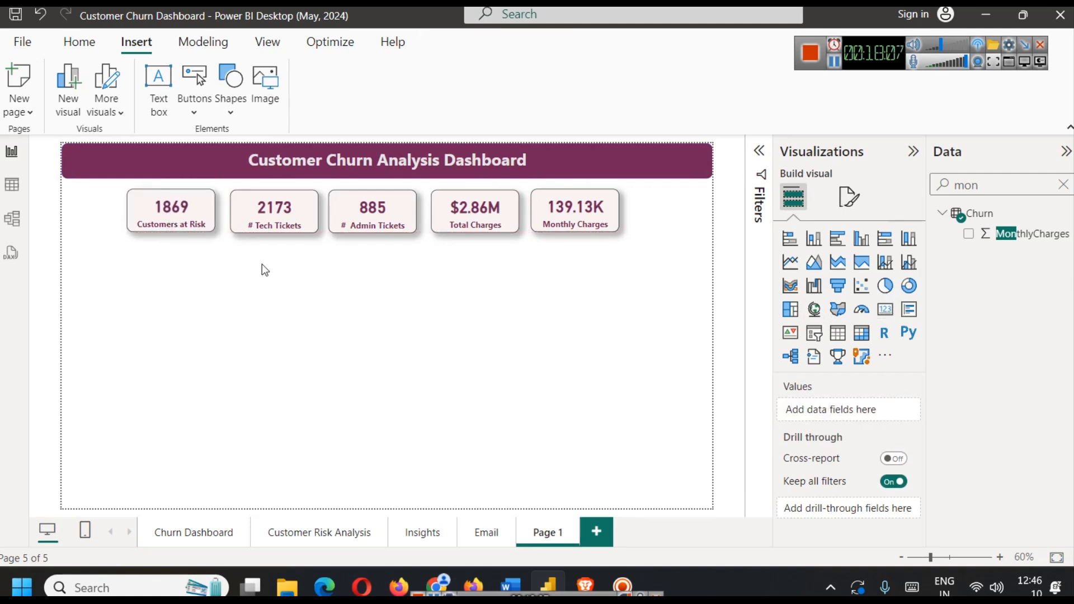
# Compare the height and width properties of the KPI cards in the row
pyautogui.click(194, 225)
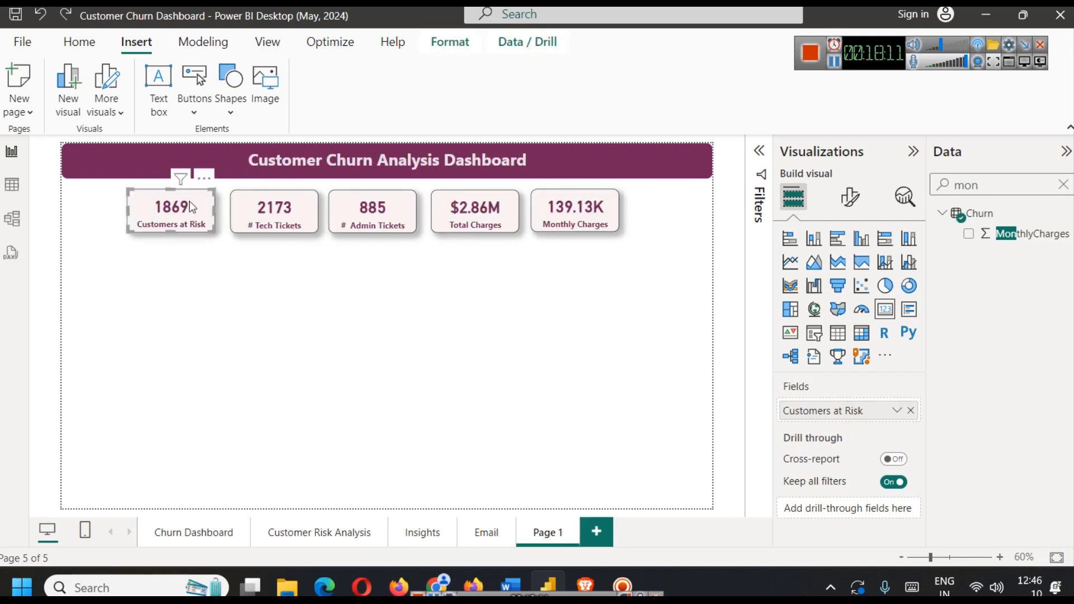
pyautogui.click(584, 218)
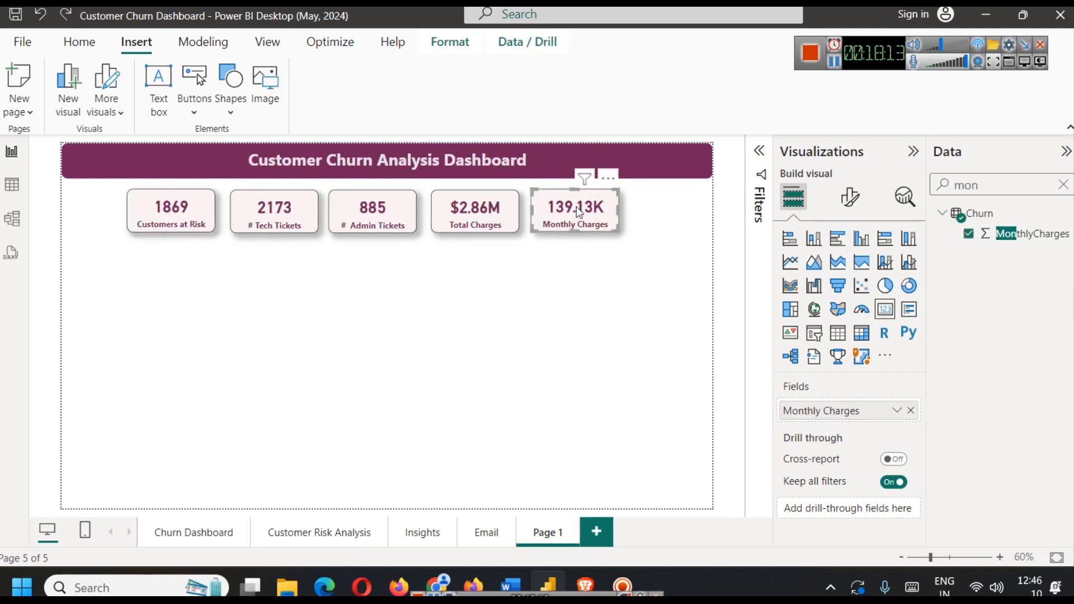
pyautogui.click(599, 247)
pyautogui.click(595, 221)
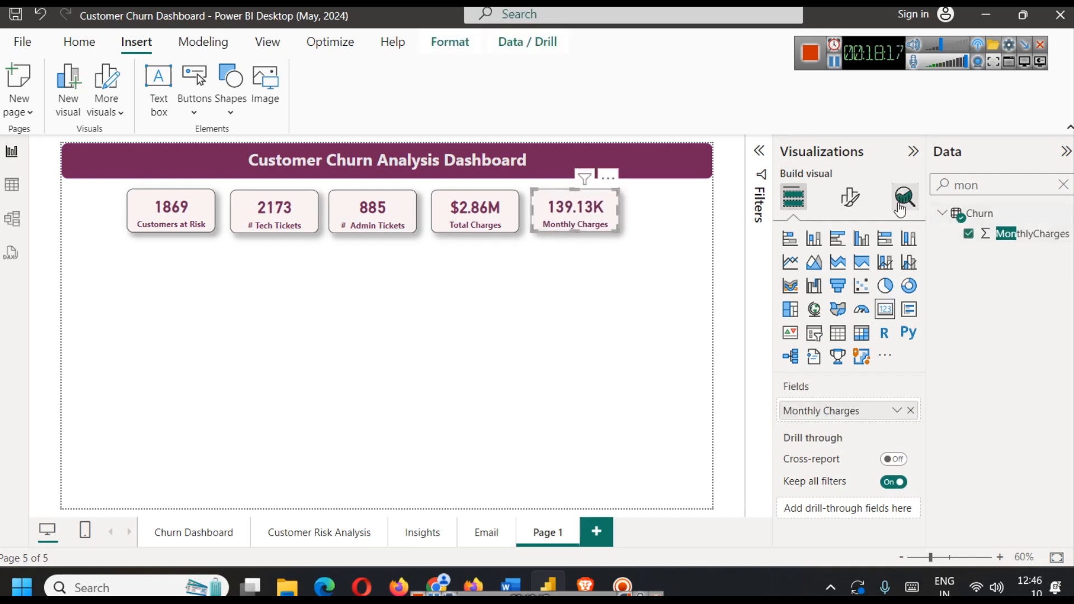
pyautogui.click(849, 197)
pyautogui.click(847, 272)
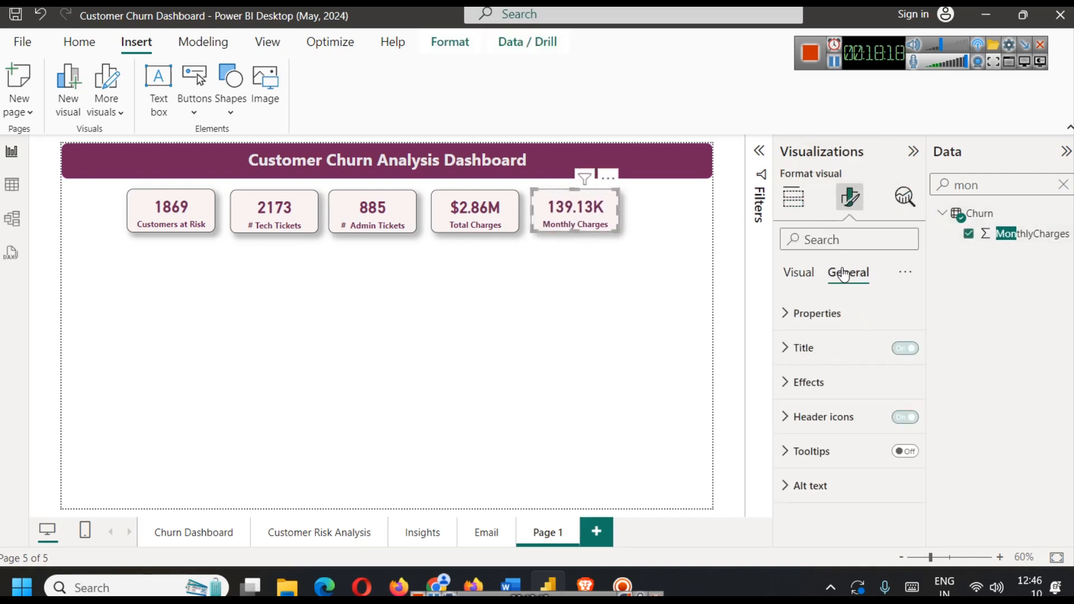
pyautogui.click(832, 311)
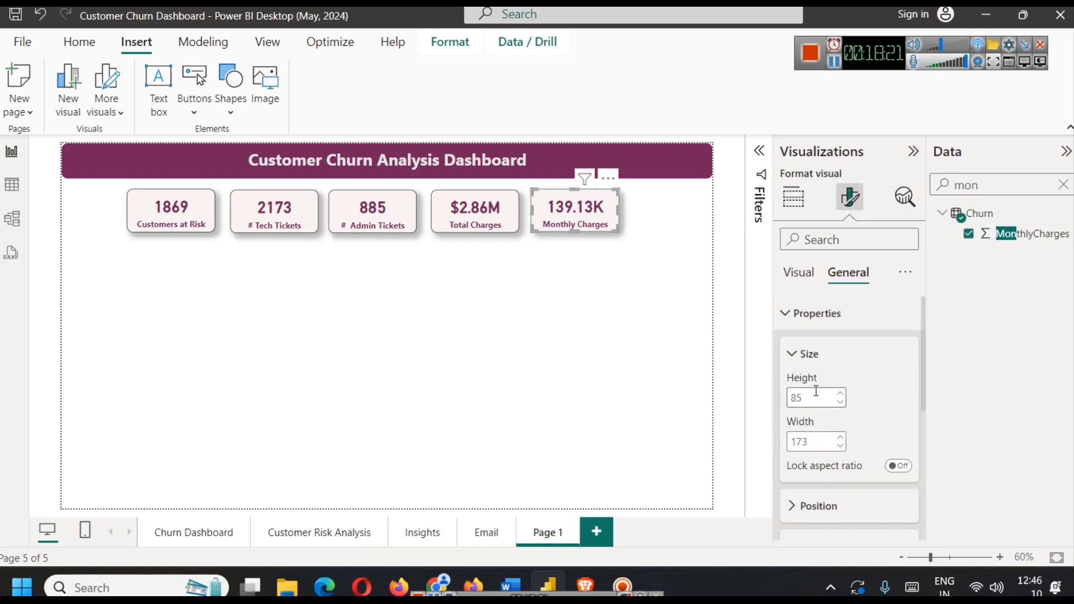
pyautogui.click(500, 206)
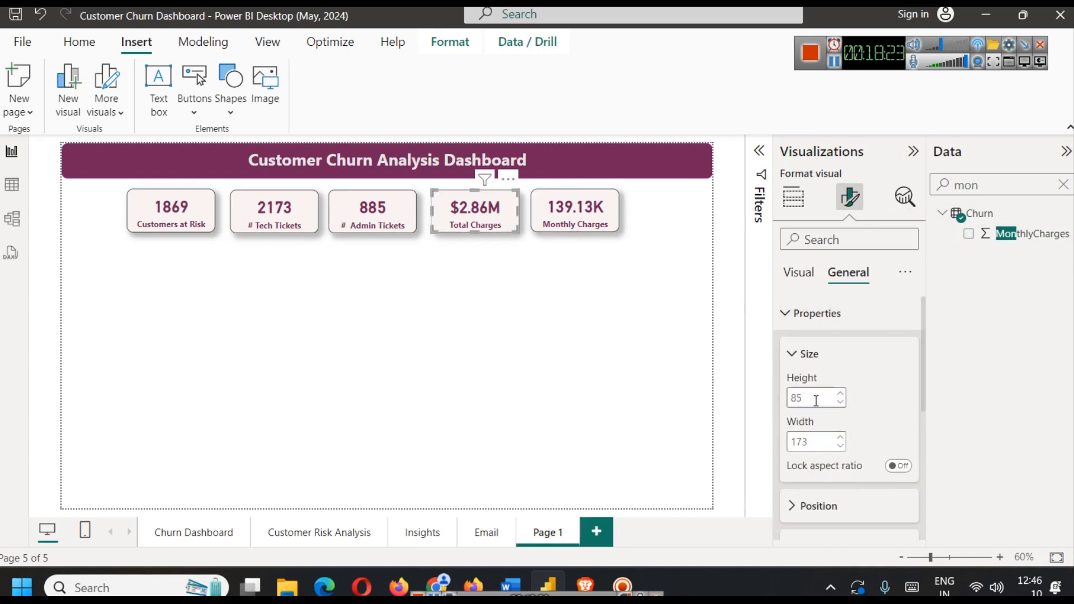
pyautogui.click(582, 213)
pyautogui.click(365, 214)
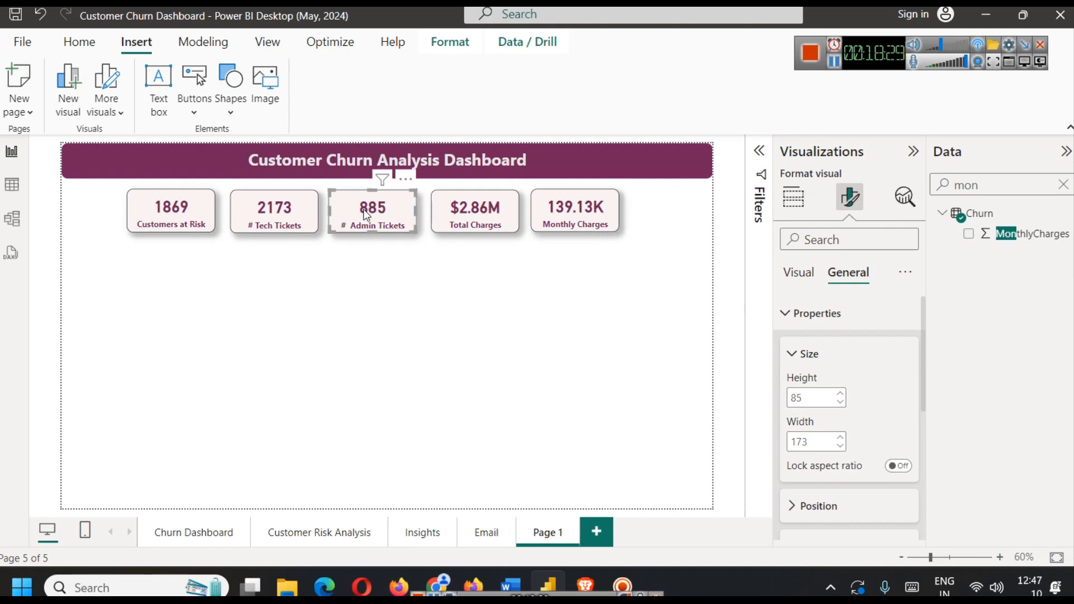
pyautogui.click(203, 205)
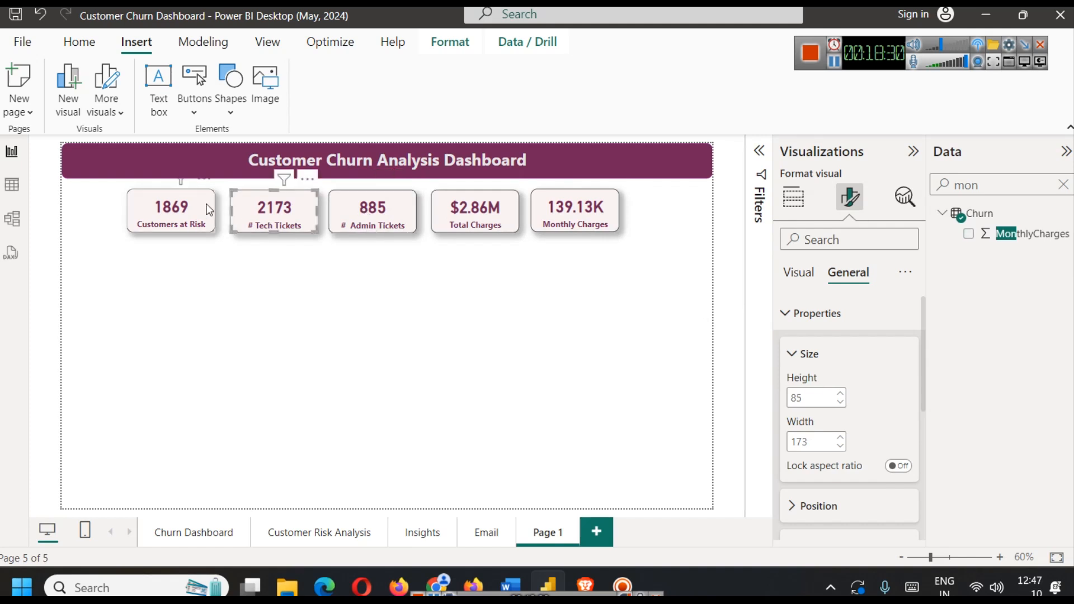
# Reduce the Monthly Charges card's height to about 68 and set its callout value font size to 20
pyautogui.click(586, 208)
pyautogui.moveTo(576, 226); pyautogui.dragTo(577, 220)
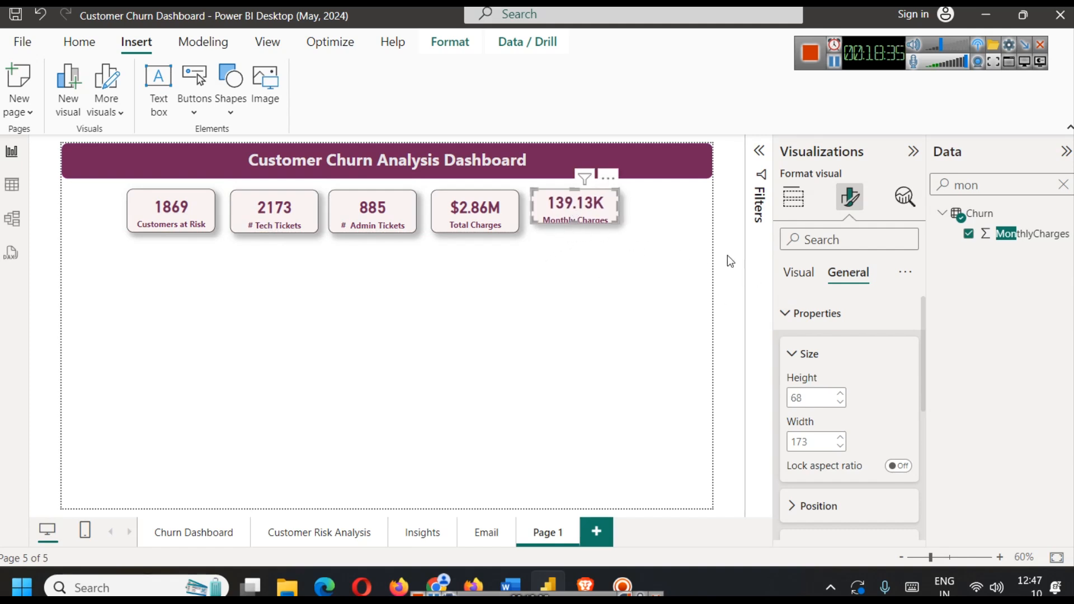
pyautogui.click(822, 273)
pyautogui.click(818, 312)
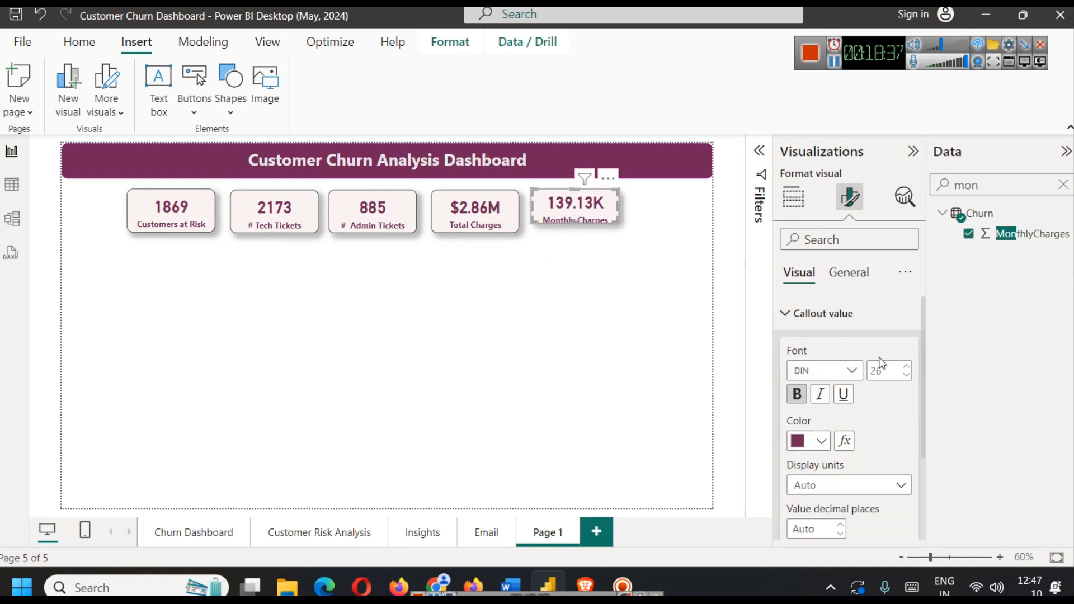
pyautogui.click(906, 374)
pyautogui.click(906, 374)
pyautogui.click(905, 374)
pyautogui.click(906, 375)
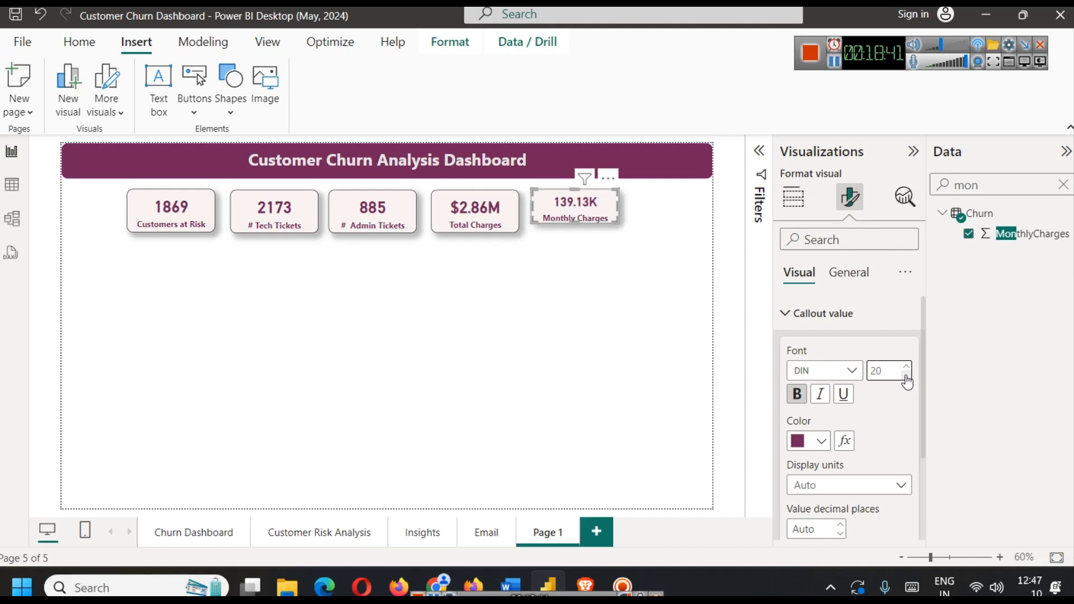
pyautogui.click(596, 324)
# Check the Monthly Charges card's size properties against those of the Total Charges card
pyautogui.click(585, 216)
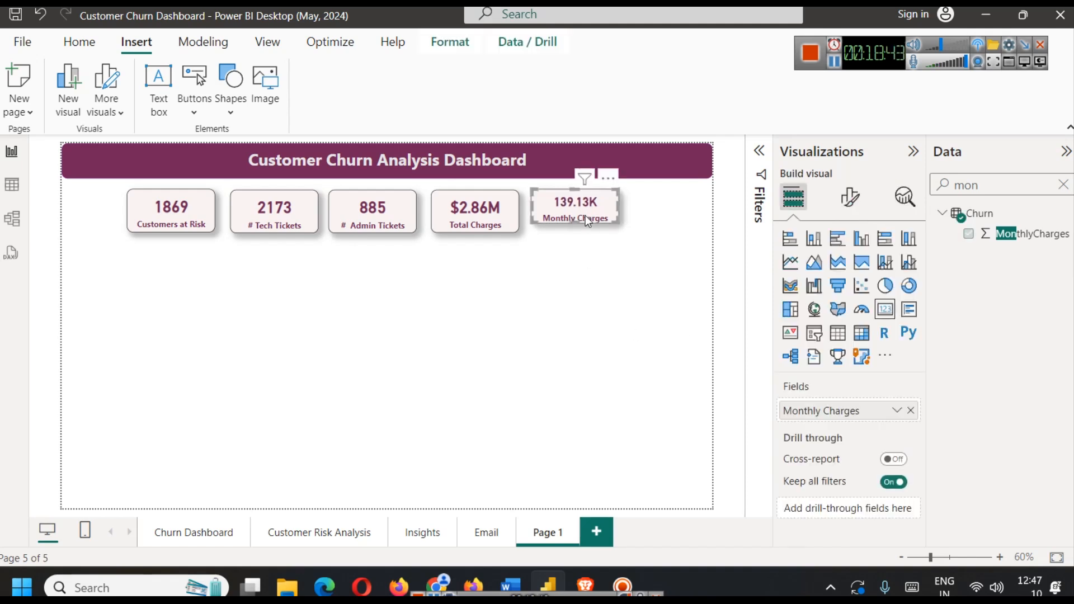
pyautogui.click(849, 197)
pyautogui.click(847, 273)
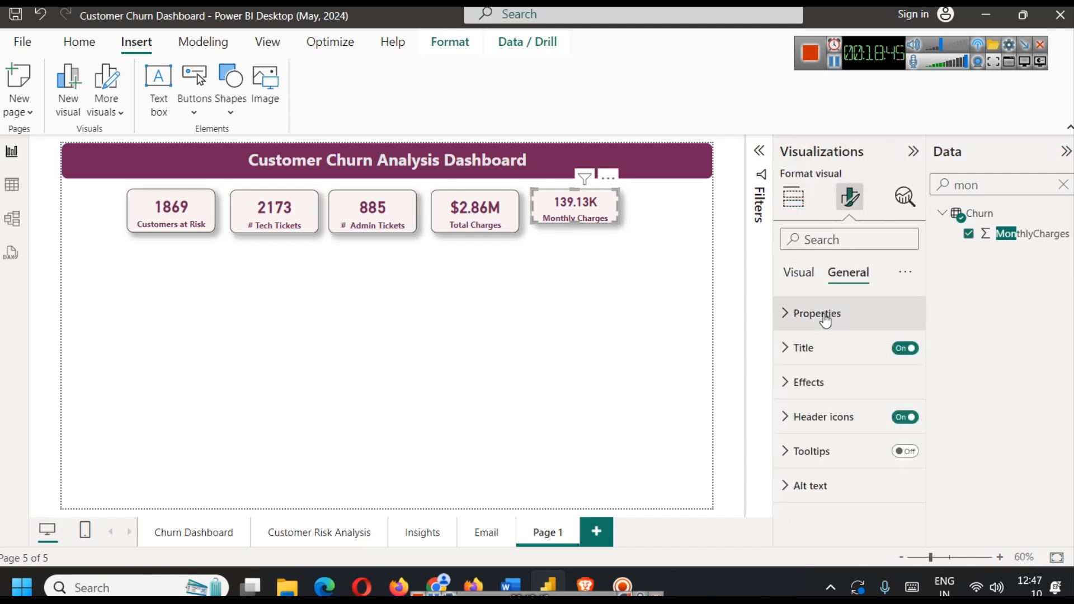
pyautogui.click(822, 314)
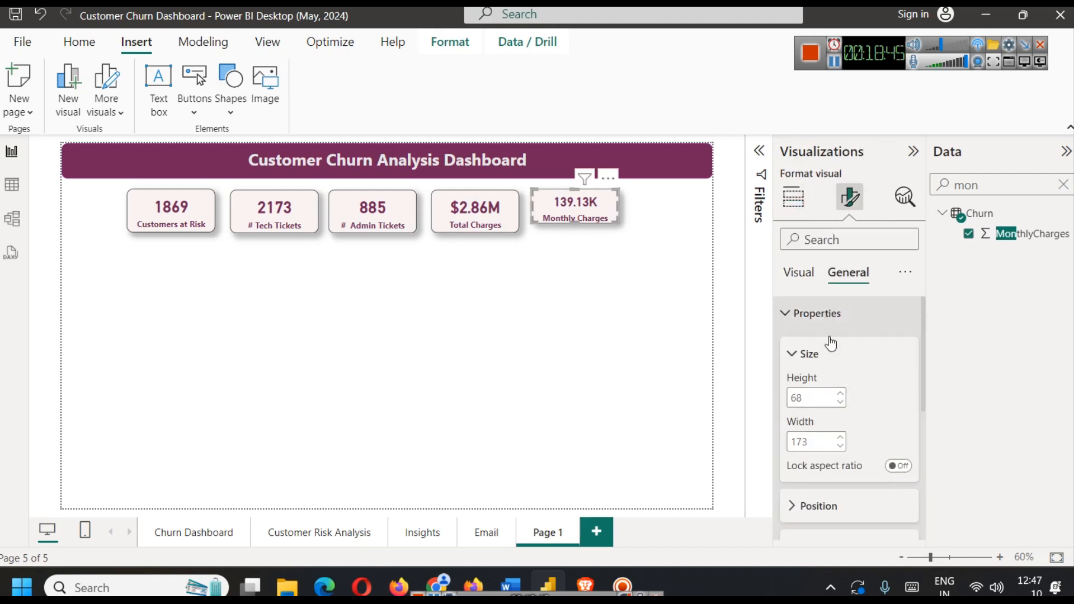
pyautogui.click(488, 216)
pyautogui.click(586, 210)
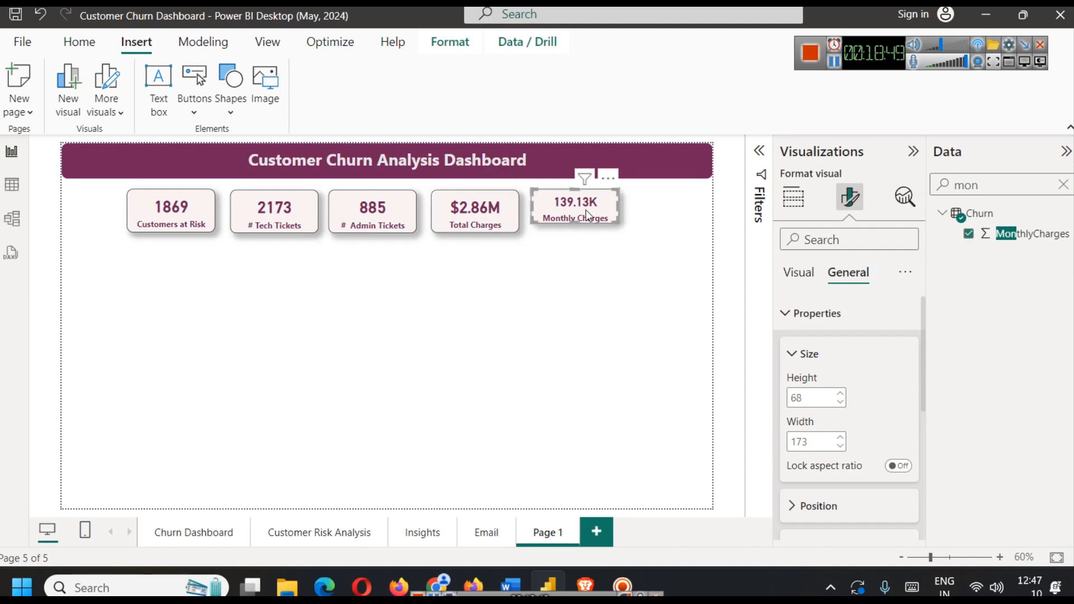
# Copy the Monthly Charges card's formatting onto the Total Charges, # Admin Tickets, # Tech Tickets and Customers at Risk cards with Format painter
pyautogui.click(79, 42)
pyautogui.click(81, 109)
pyautogui.click(487, 188)
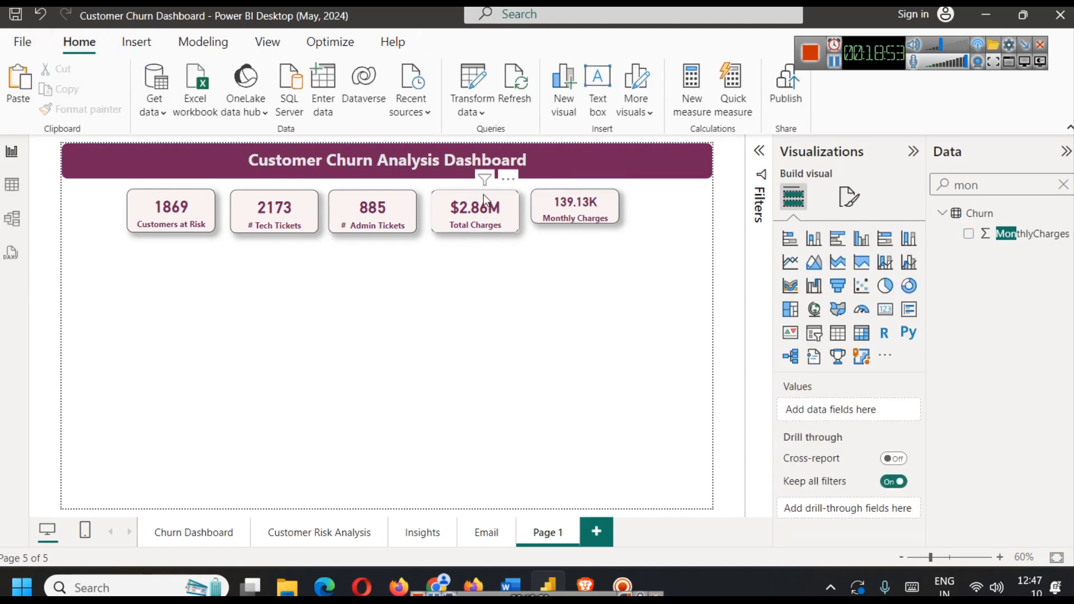
pyautogui.click(552, 205)
pyautogui.click(81, 109)
pyautogui.click(447, 204)
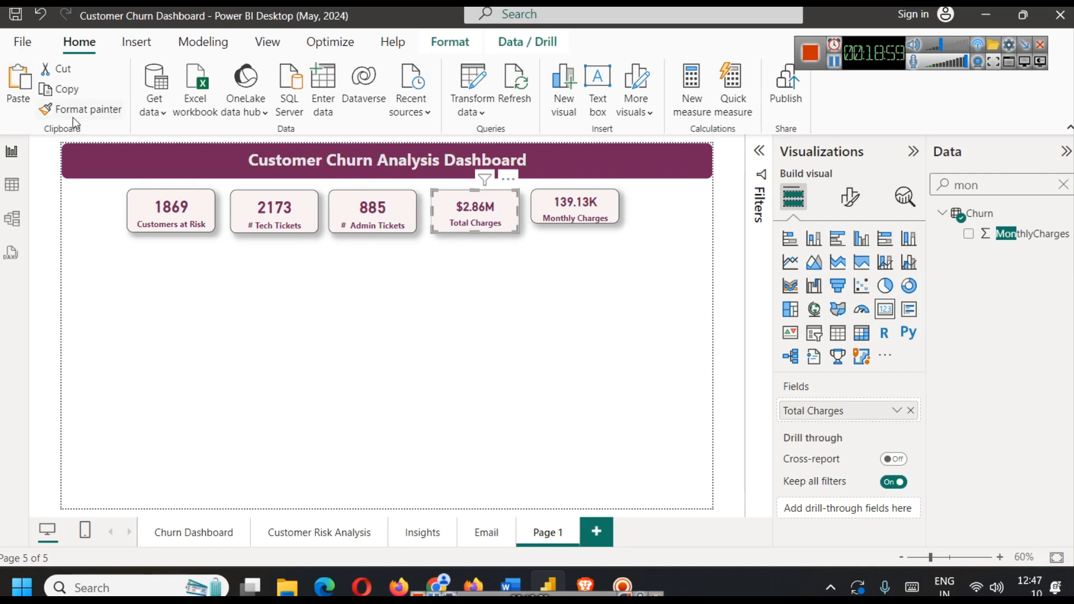
pyautogui.click(101, 112)
pyautogui.click(358, 203)
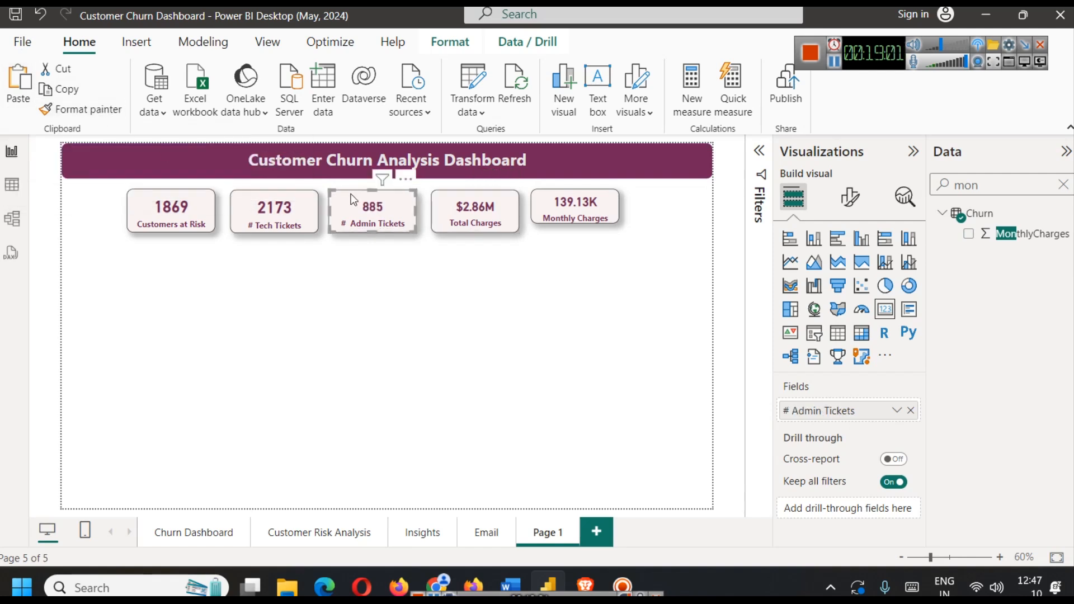
pyautogui.click(82, 112)
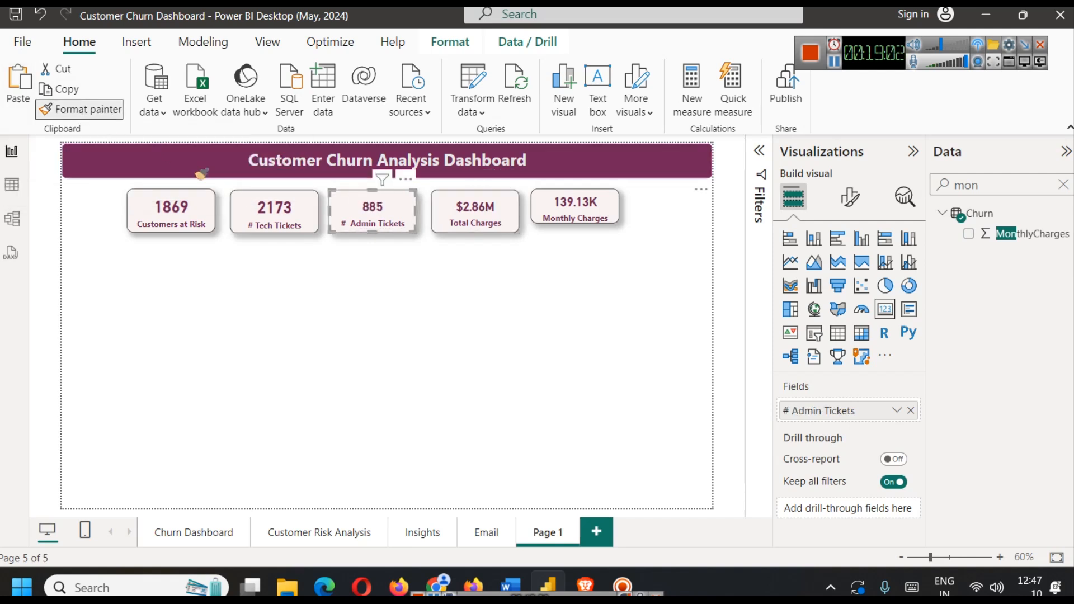
pyautogui.click(254, 208)
pyautogui.click(92, 109)
pyautogui.click(178, 206)
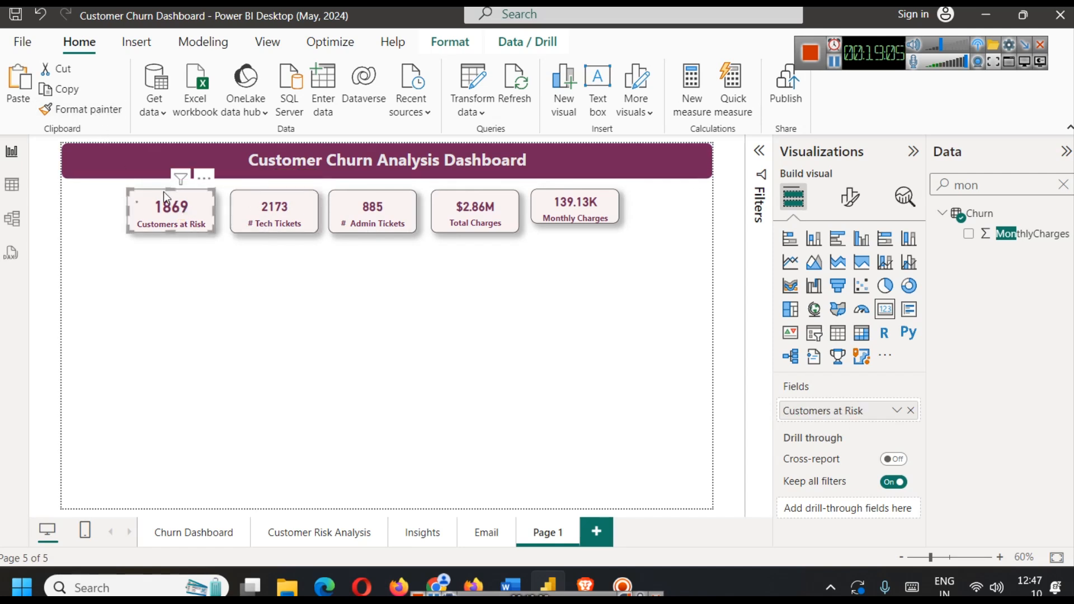
# Set the height of the Total Charges card and the other taller KPI cards to 68, matching the Monthly Charges card
pyautogui.click(476, 221)
pyautogui.click(849, 196)
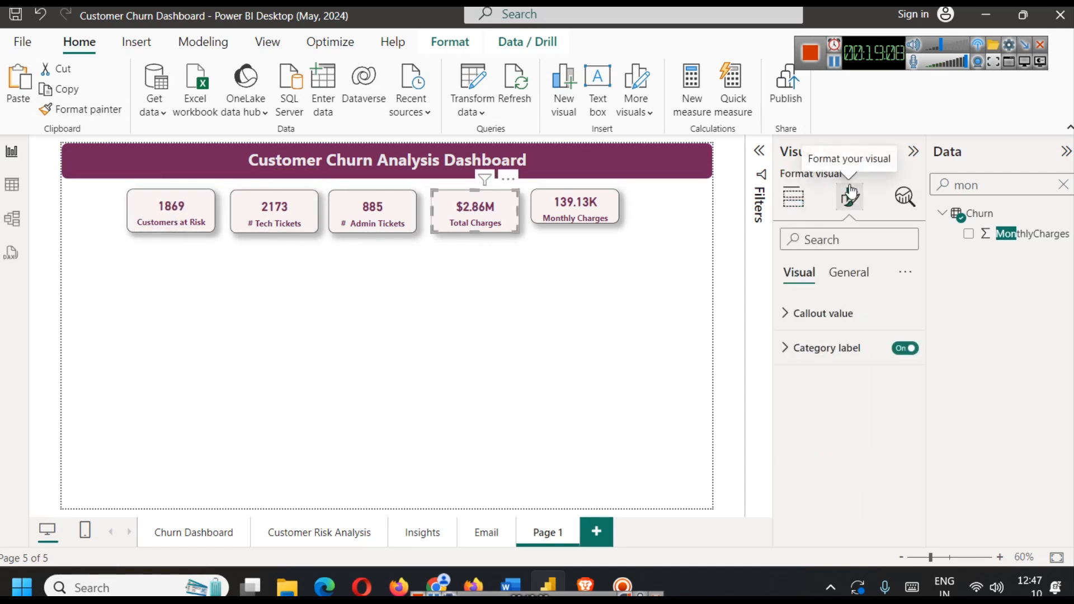
pyautogui.click(850, 273)
pyautogui.click(818, 313)
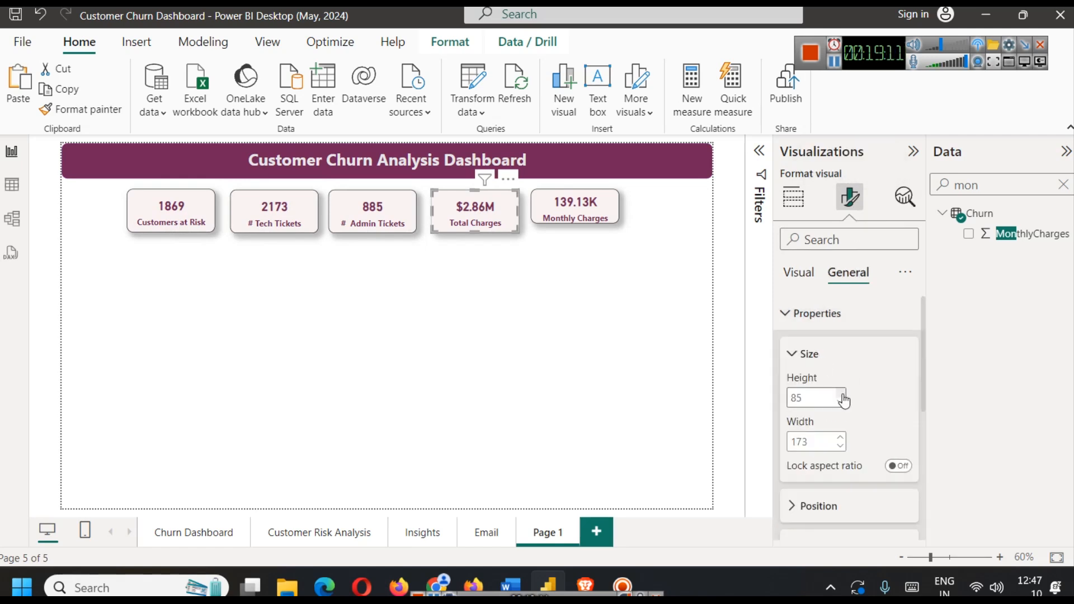
pyautogui.click(536, 209)
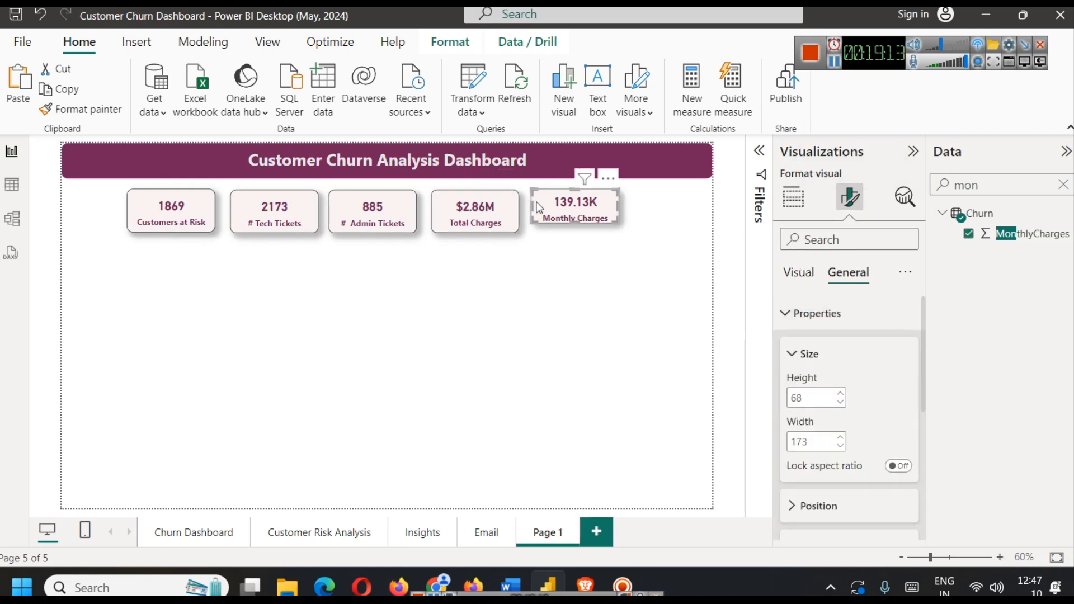
pyautogui.click(475, 223)
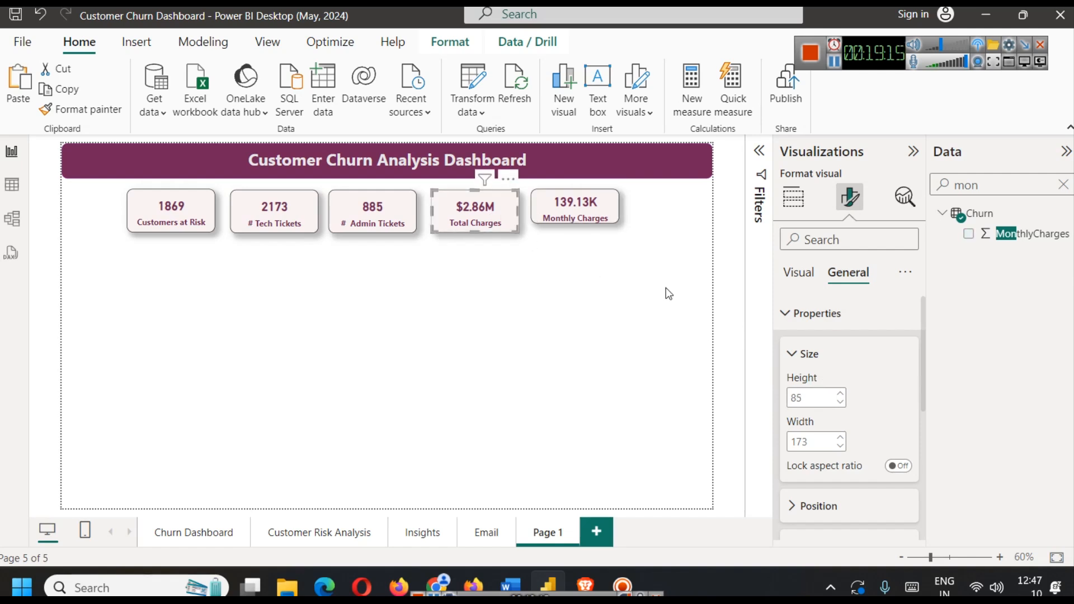
pyautogui.doubleClick(806, 396)
pyautogui.write('68')
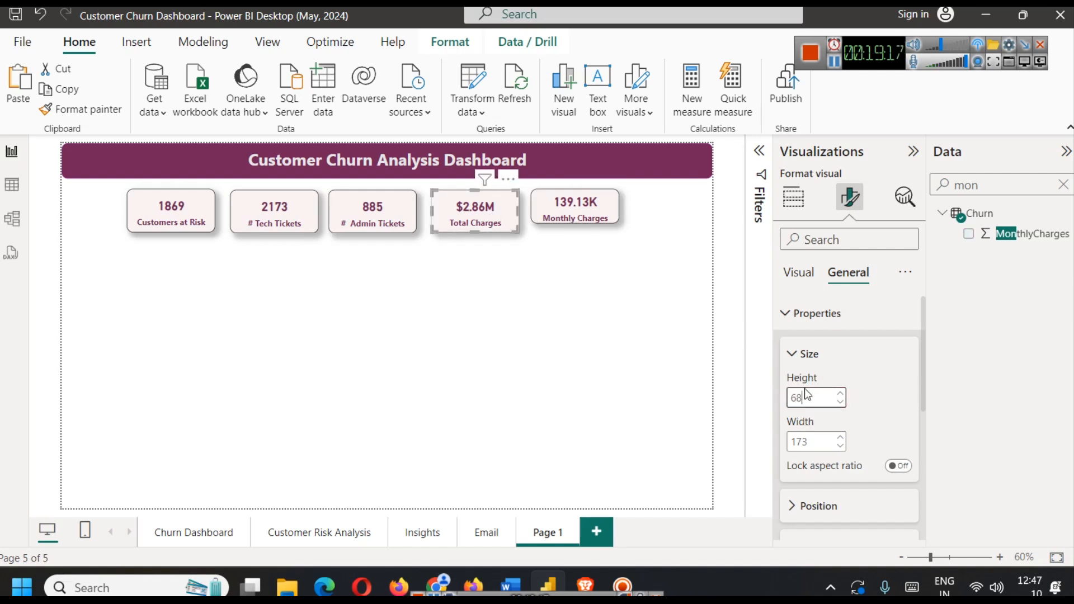
pyautogui.press('Return')
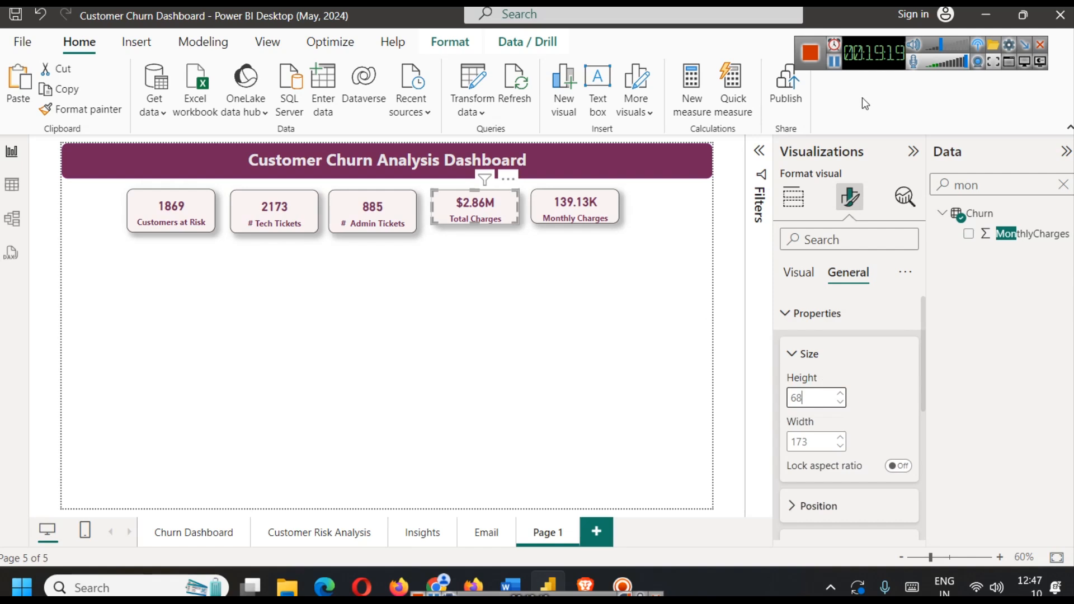
pyautogui.press('Escape')
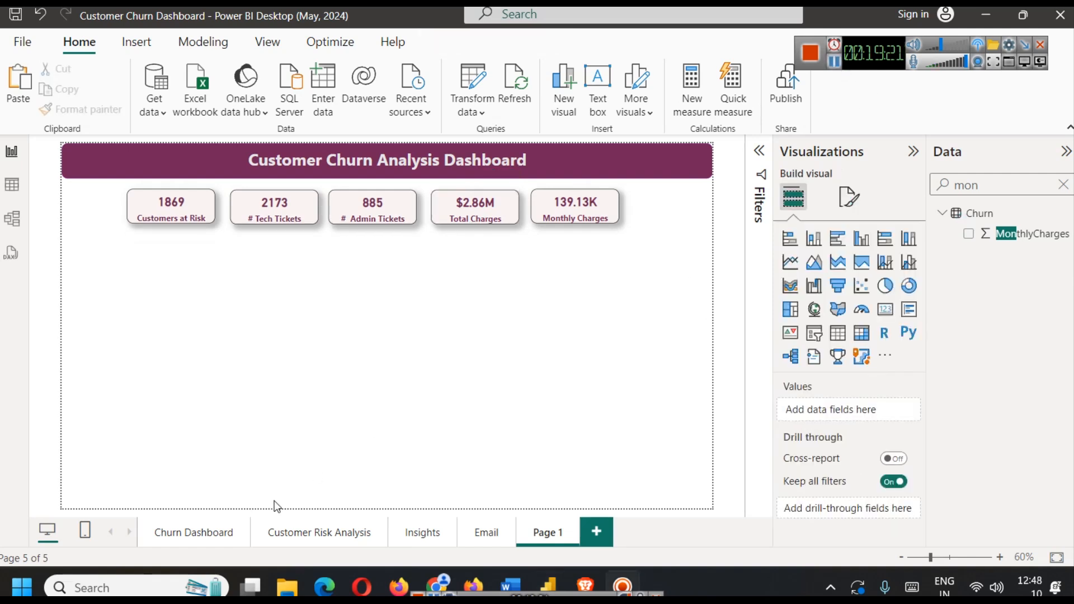
# Examine the Demographics by Gender and Subscribed Services sections on the Churn Dashboard page, and the dataset's key features in the browser
pyautogui.click(197, 532)
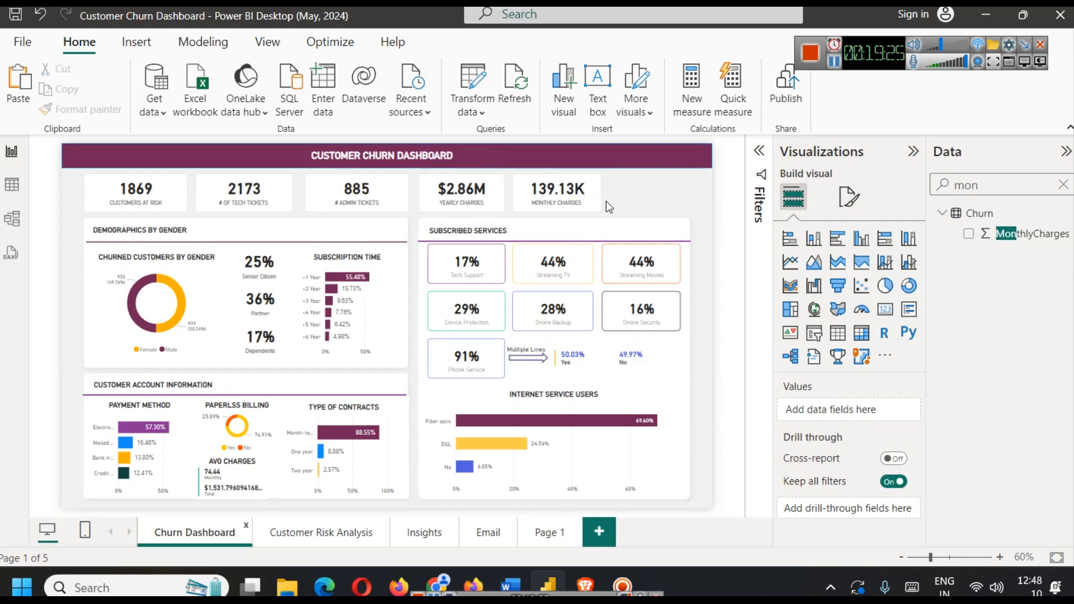
pyautogui.click(302, 230)
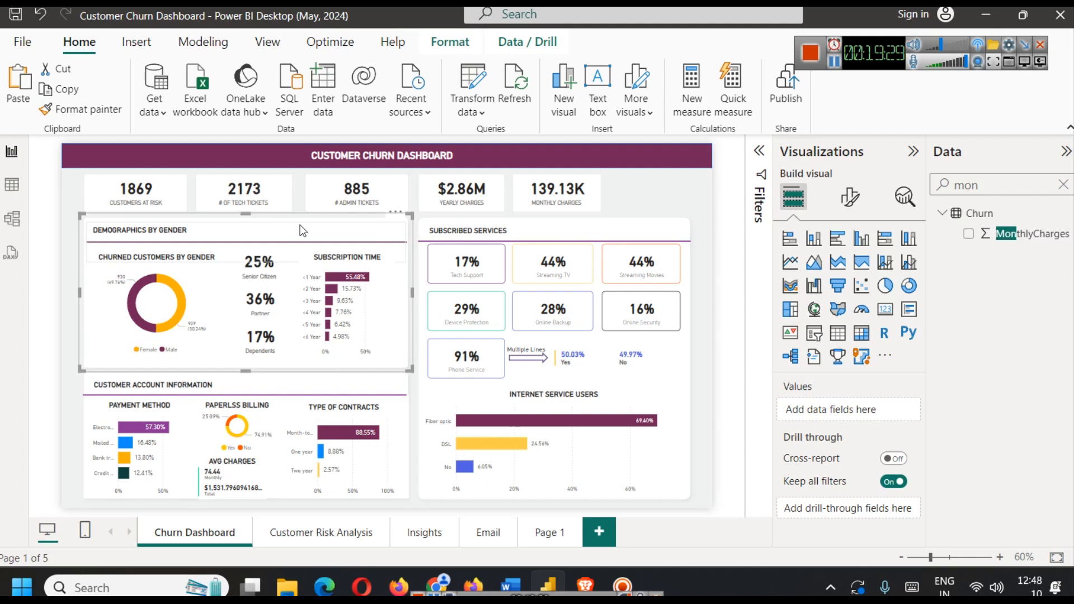
pyautogui.click(468, 220)
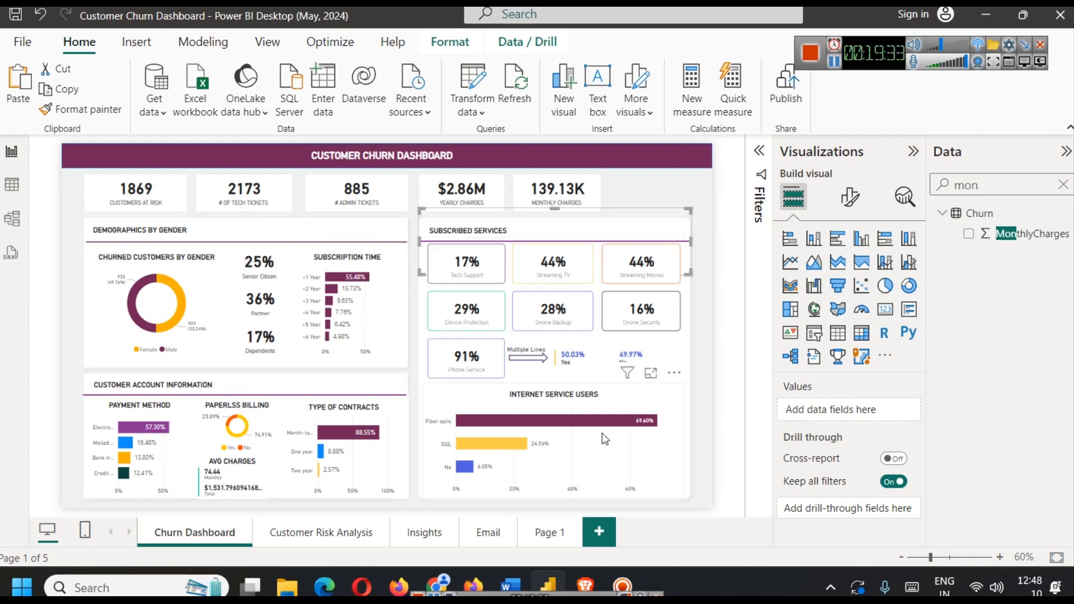
pyautogui.moveTo(437, 584)
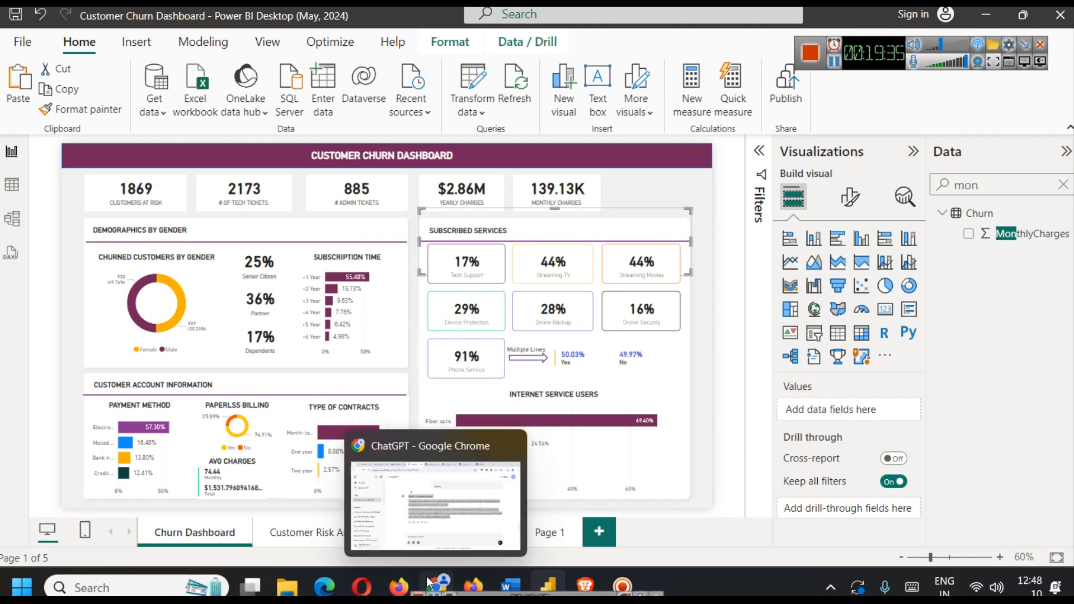
pyautogui.click(451, 505)
pyautogui.click(835, 65)
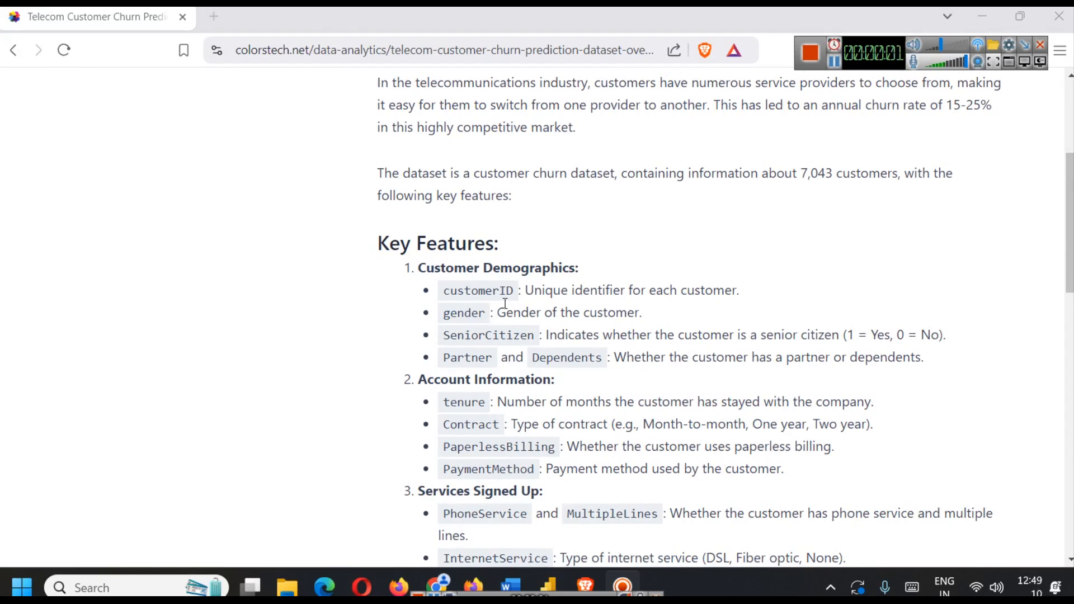
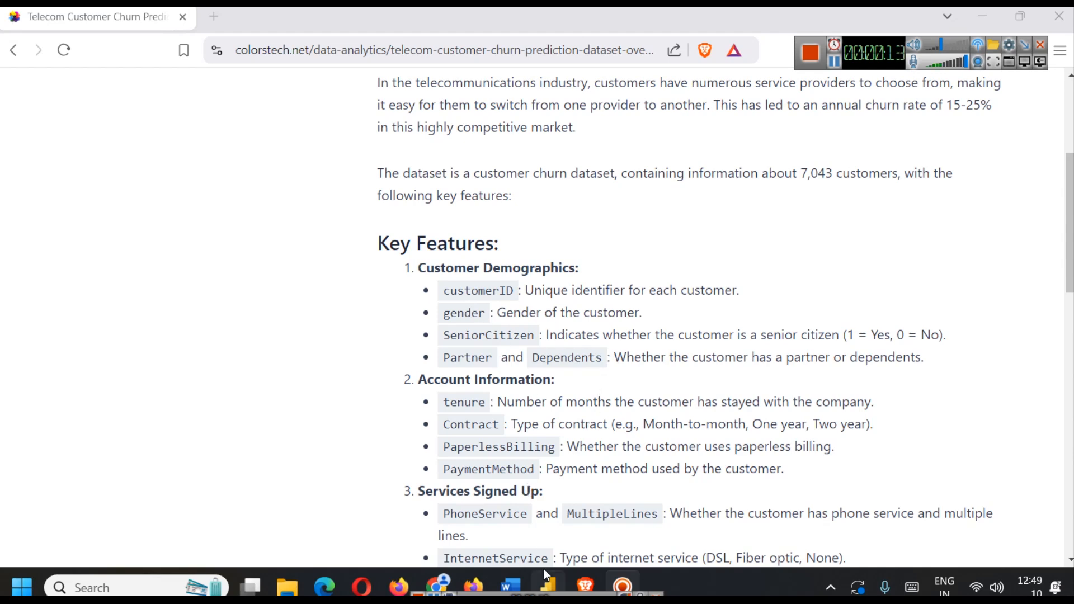
# Switch back to Power BI Desktop, select the Churned Customers by Gender donut chart on the Churn Dashboard page and clear the field search
pyautogui.click(546, 583)
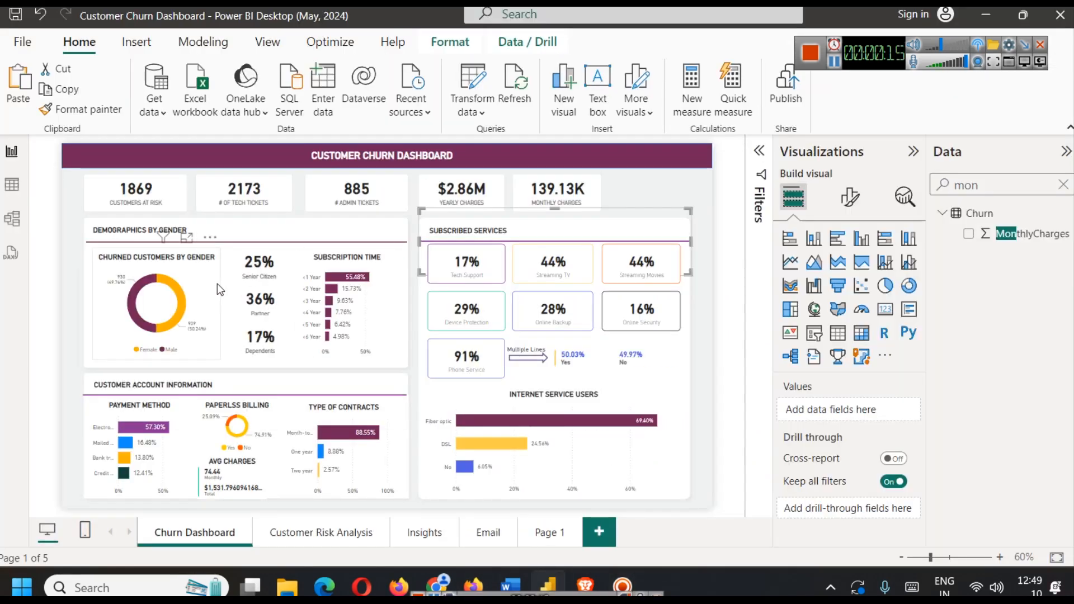
pyautogui.click(144, 278)
pyautogui.click(144, 278)
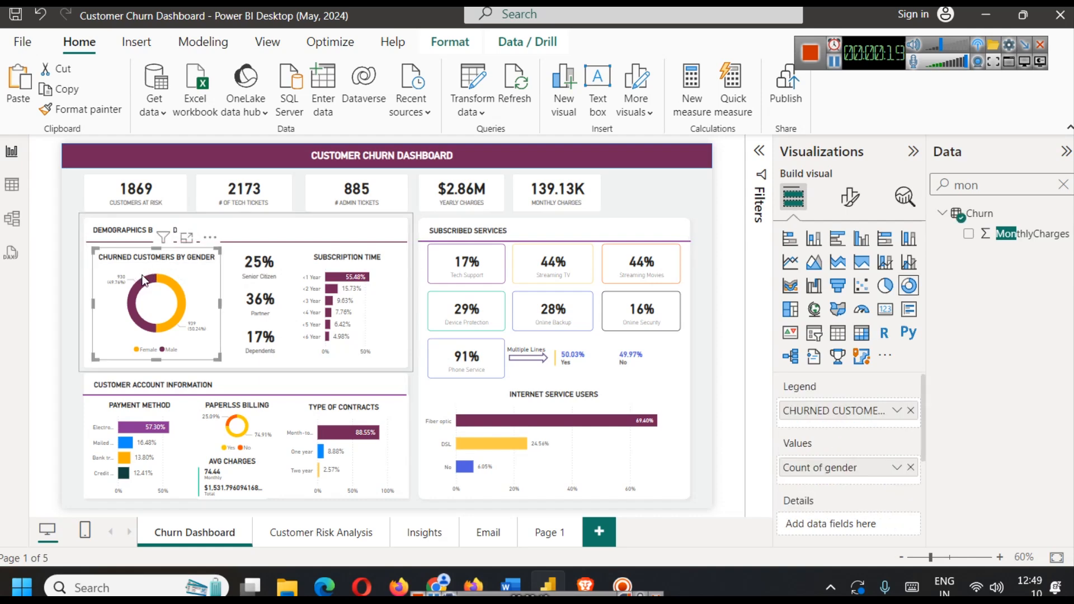
pyautogui.click(1060, 190)
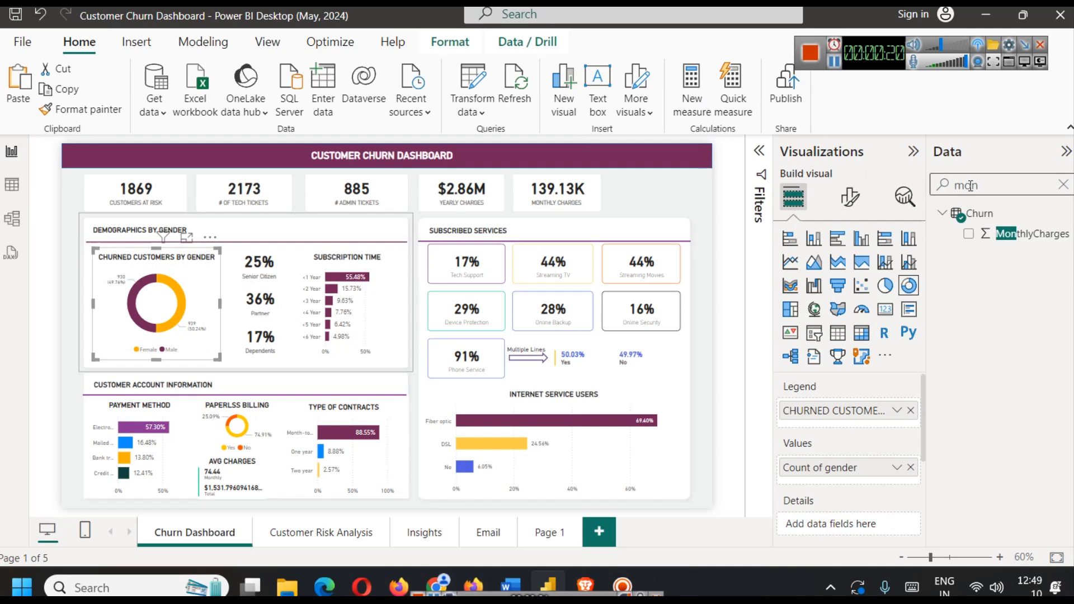
pyautogui.click(1063, 185)
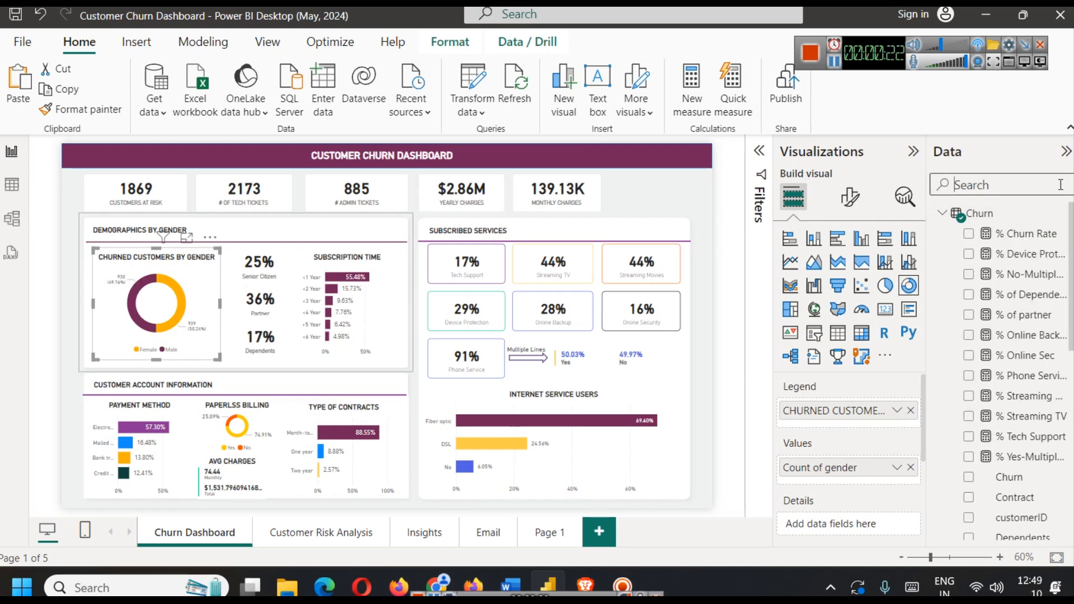
# Check the donut chart's legend and values fields against the Churn table, and test cross-filtering the dashboard by its Male slice
pyautogui.scroll(-5, 1013, 340)
pyautogui.scroll(5, 1013, 340)
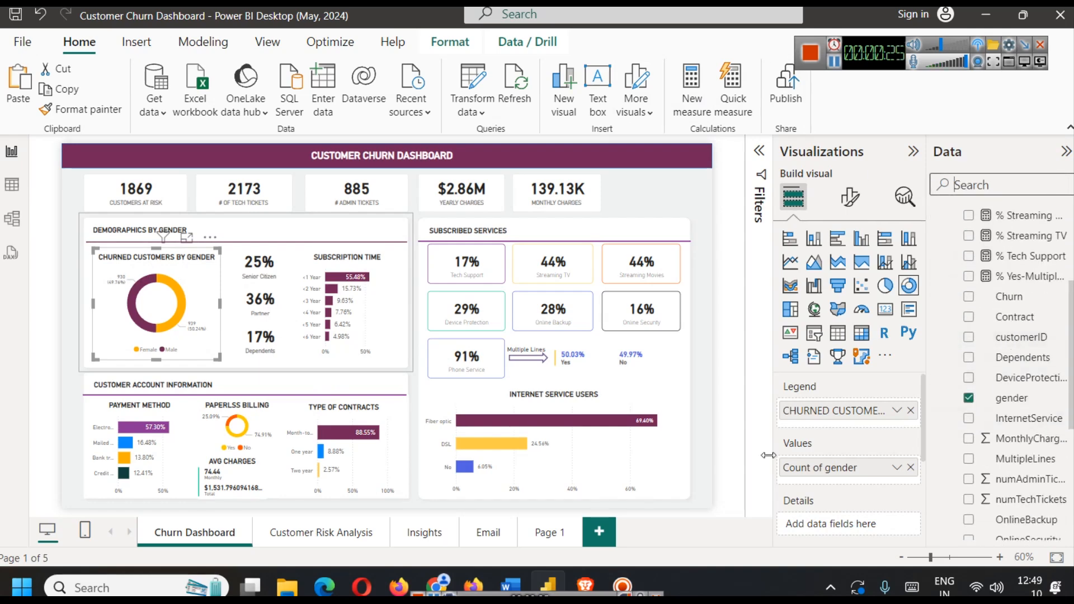
pyautogui.moveTo(151, 282)
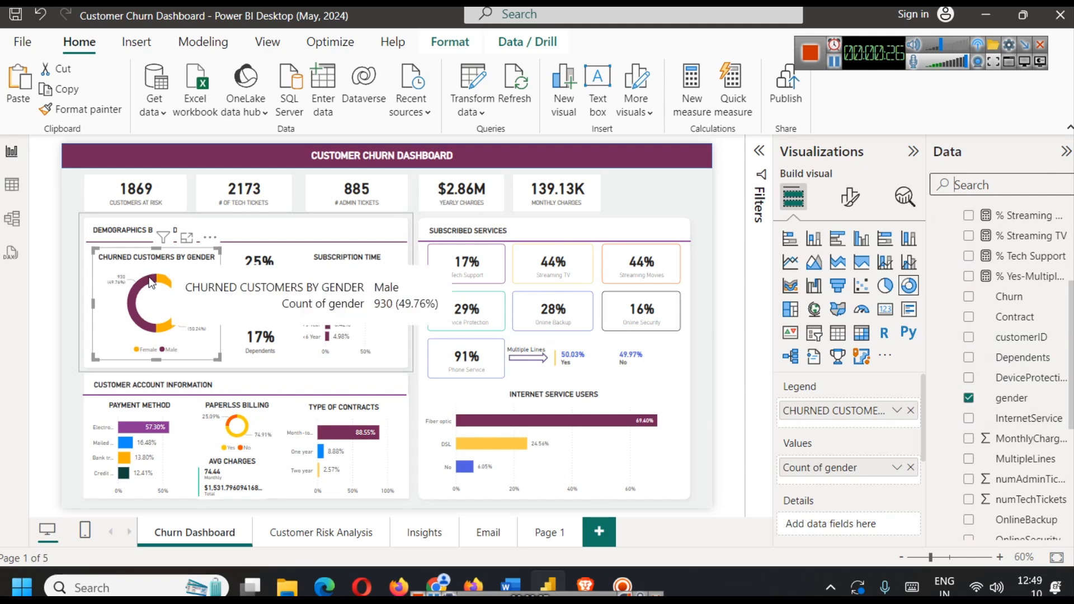
pyautogui.click(151, 283)
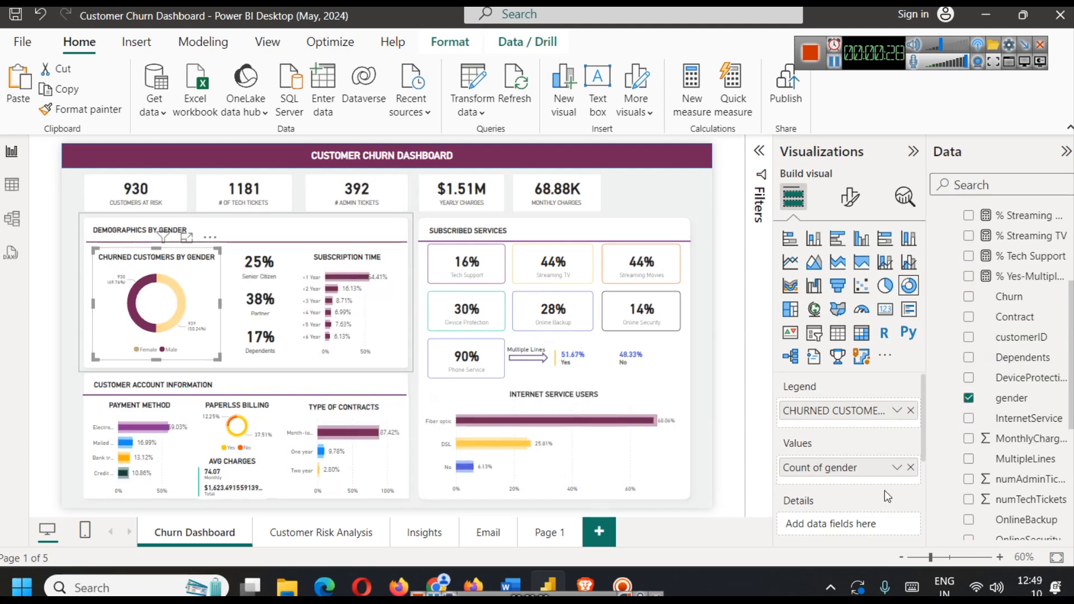
pyautogui.click(218, 305)
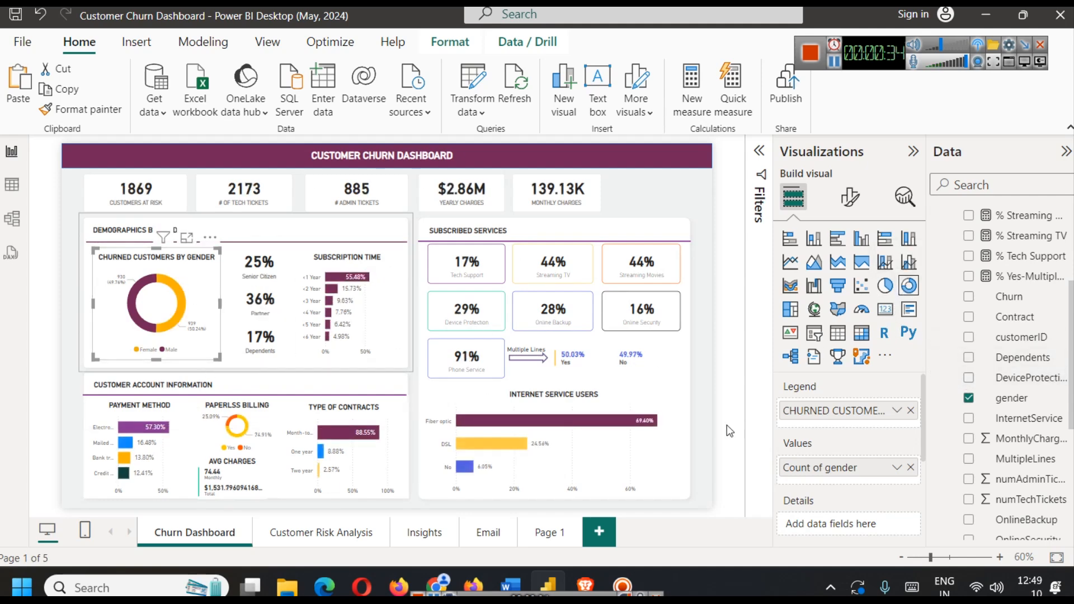
pyautogui.click(897, 411)
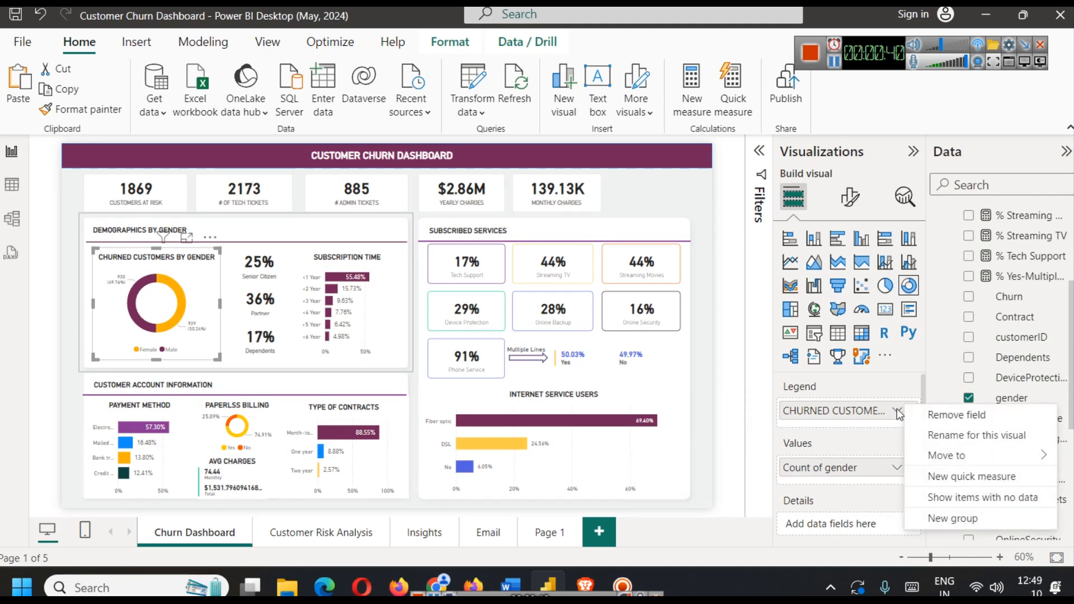
pyautogui.click(875, 427)
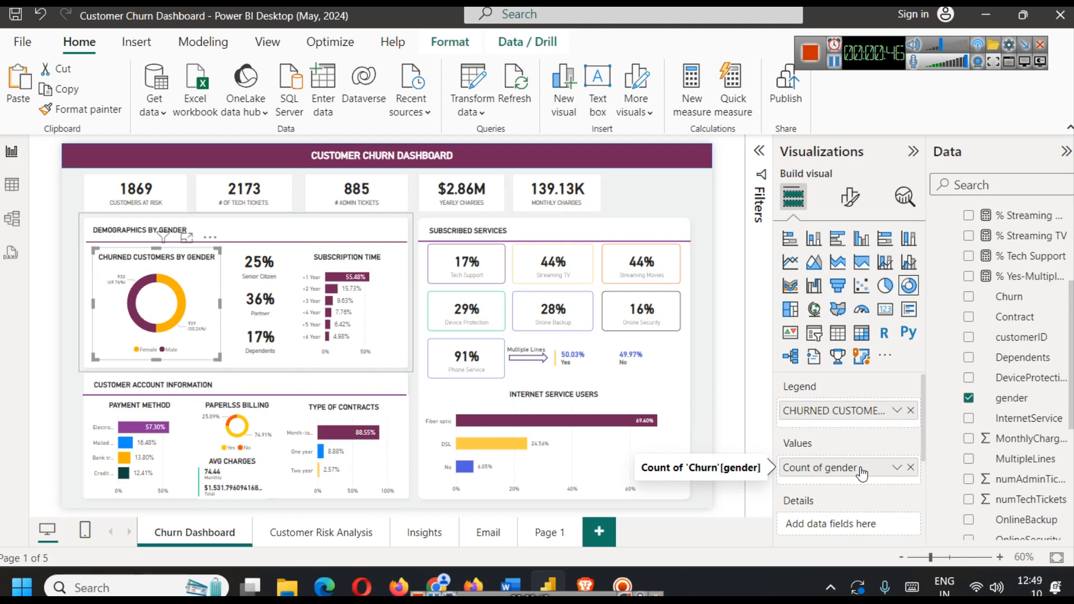
pyautogui.scroll(-5, 1001, 436)
pyautogui.scroll(10, 1004, 434)
pyautogui.scroll(-5, 1002, 433)
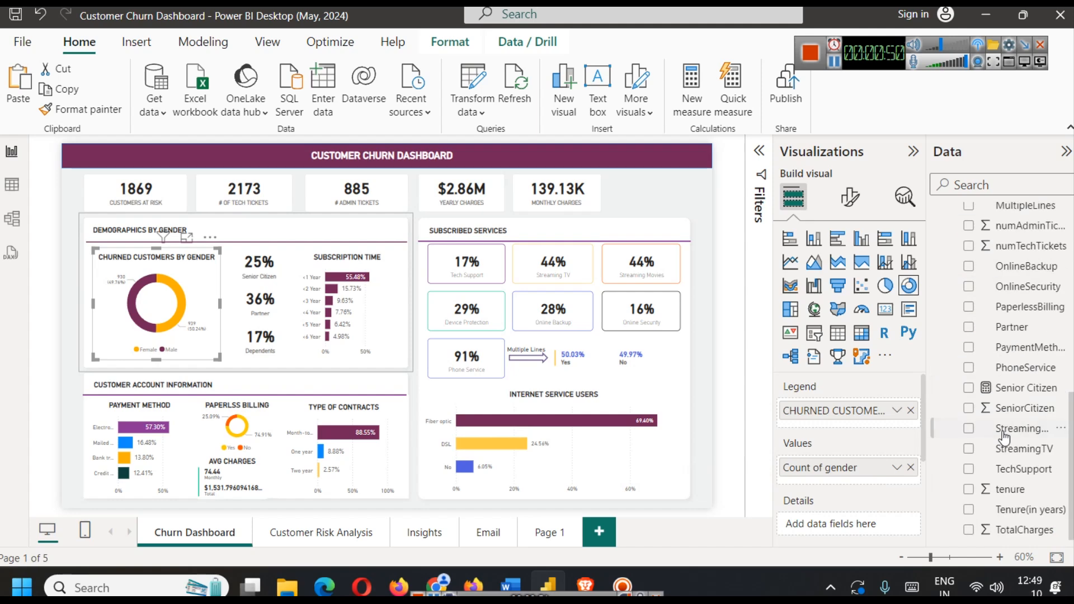
pyautogui.scroll(4, 1004, 436)
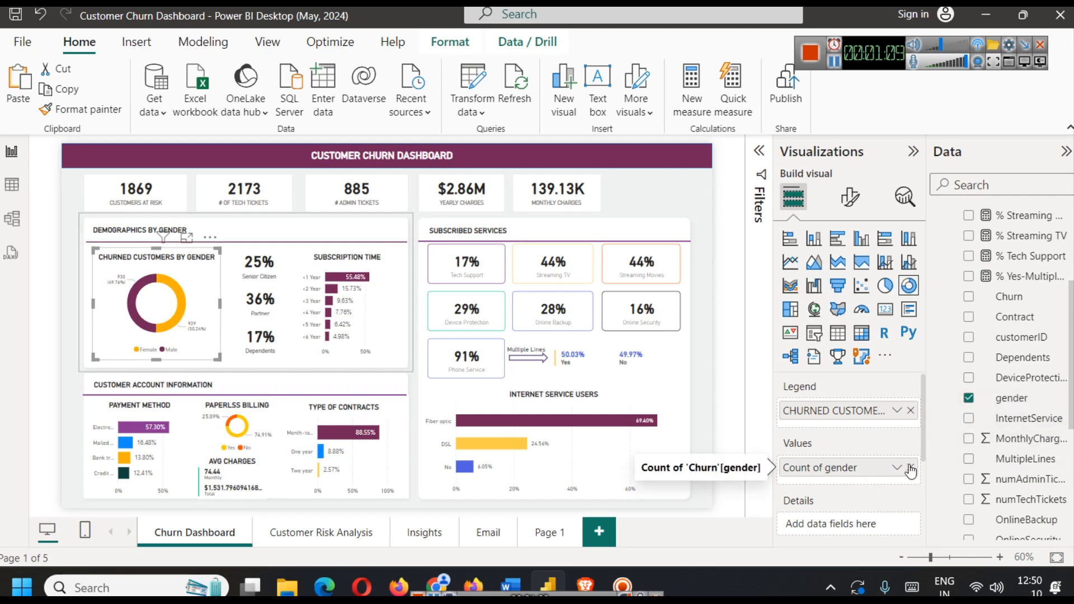
# Expand the filters and check the page-level Churn filter and the filters on each KPI card of the Churn Dashboard page
pyautogui.click(759, 151)
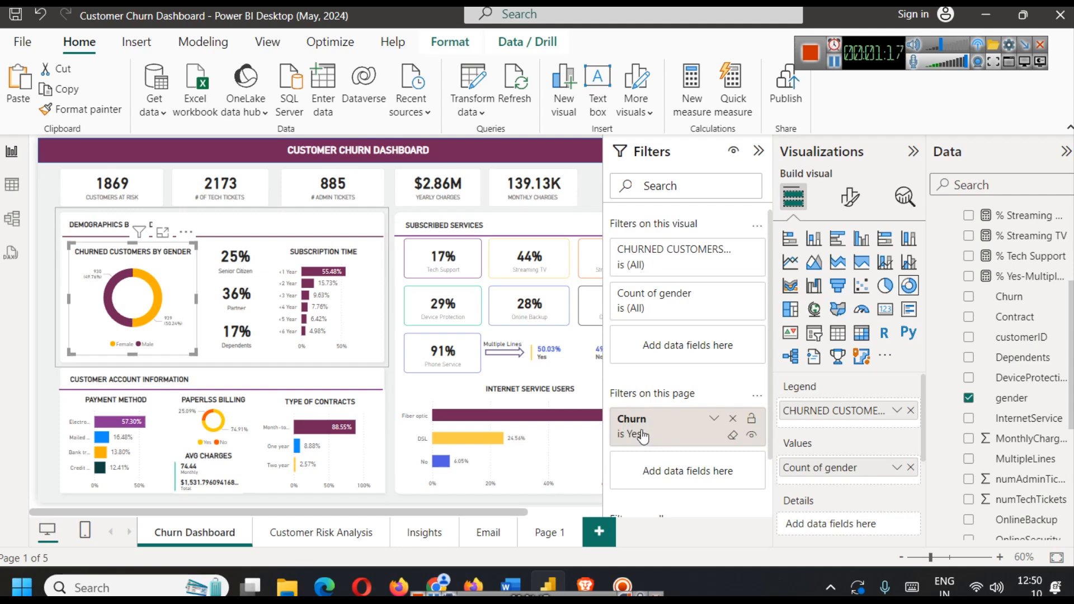
pyautogui.click(129, 188)
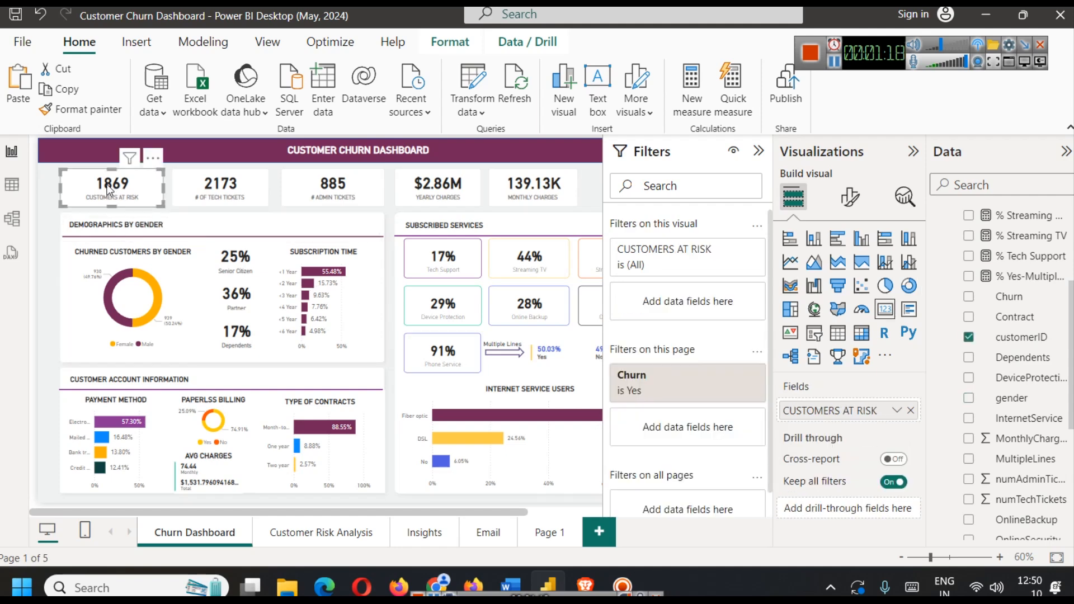
pyautogui.click(222, 192)
pyautogui.click(325, 199)
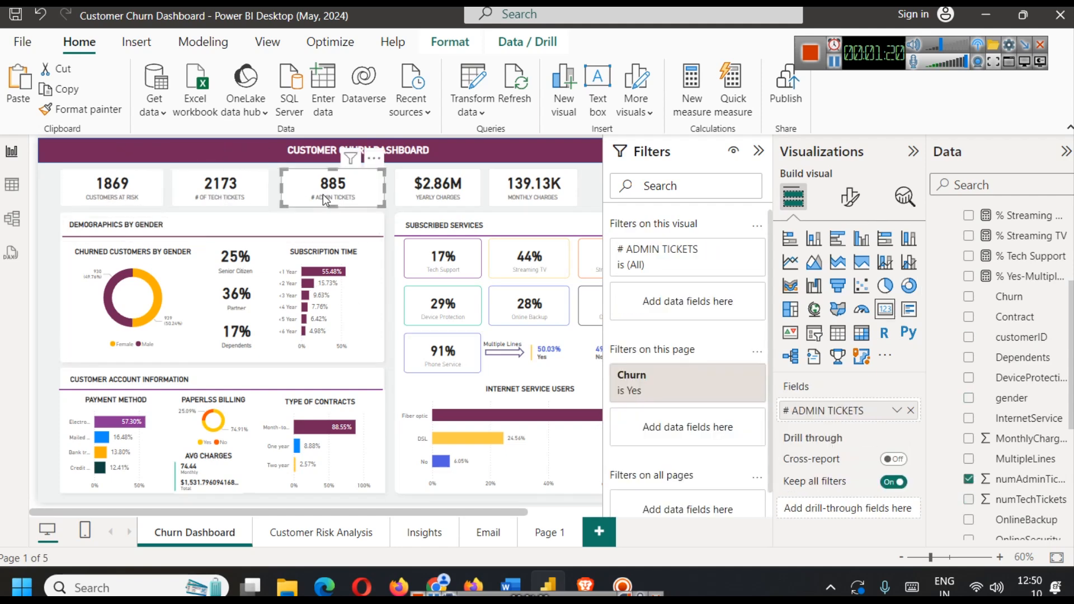
pyautogui.click(419, 196)
pyautogui.click(531, 190)
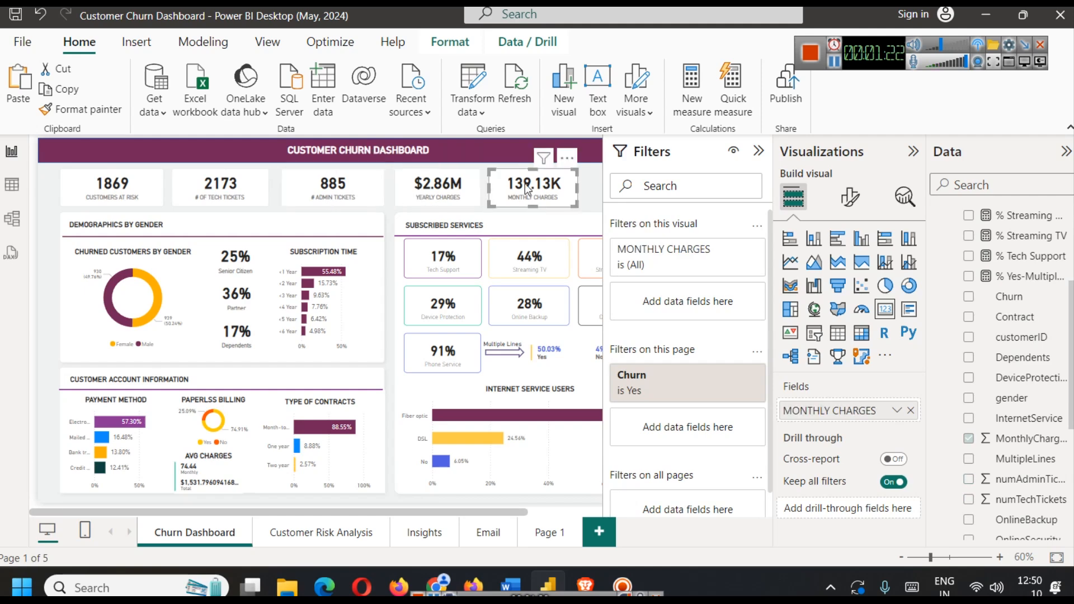
# Examine the filters on the Churned Customers by Gender donut chart and look through the available Churn table fields
pyautogui.click(148, 295)
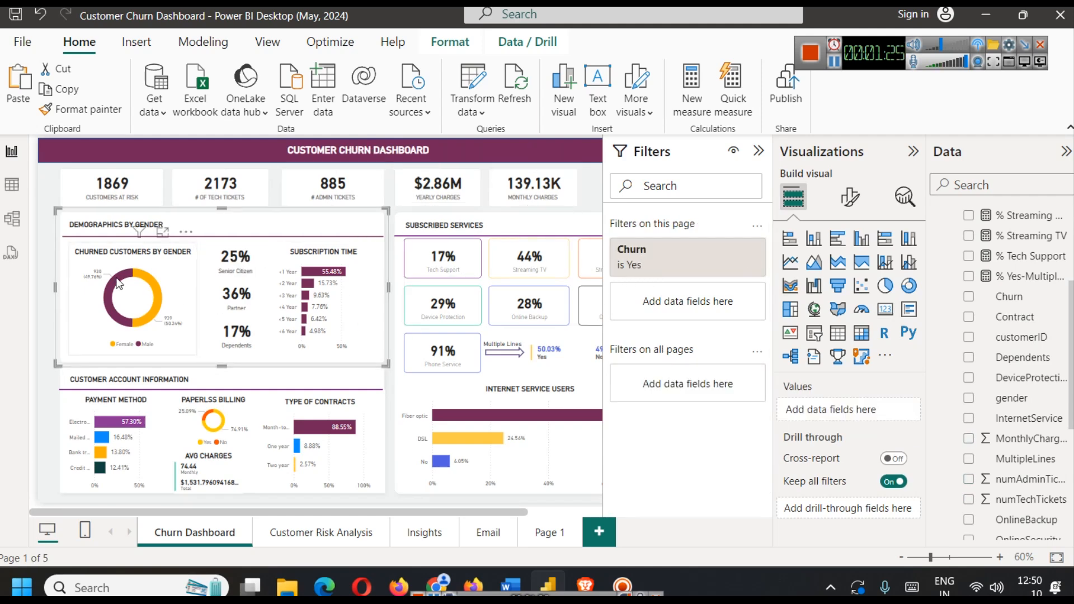
pyautogui.click(118, 283)
pyautogui.click(133, 295)
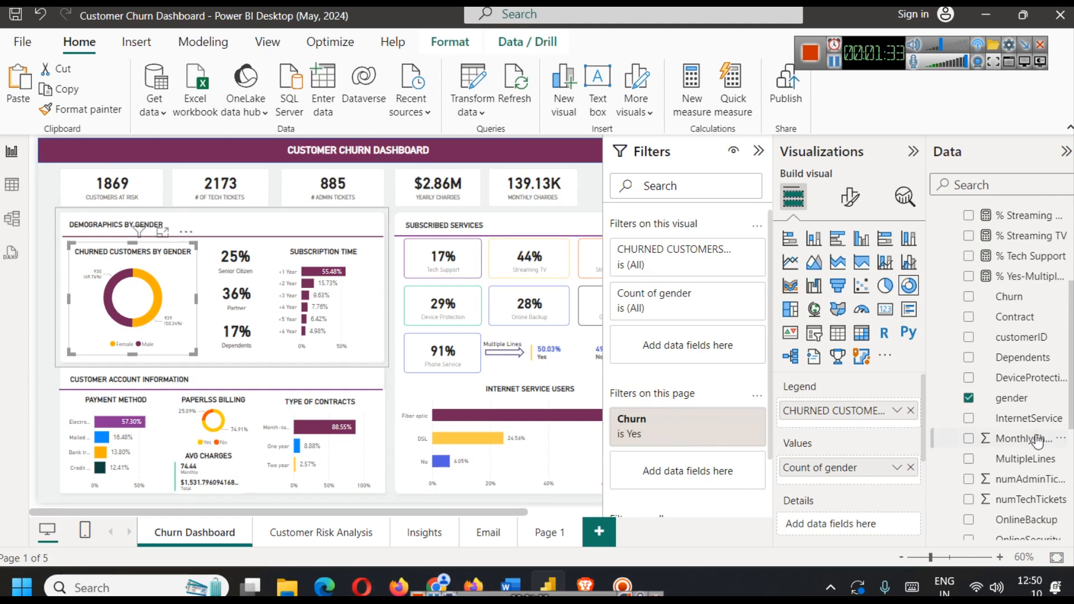
pyautogui.scroll(3, 1034, 386)
pyautogui.scroll(-6, 1030, 383)
pyautogui.scroll(-4, 1031, 384)
pyautogui.scroll(6, 1030, 383)
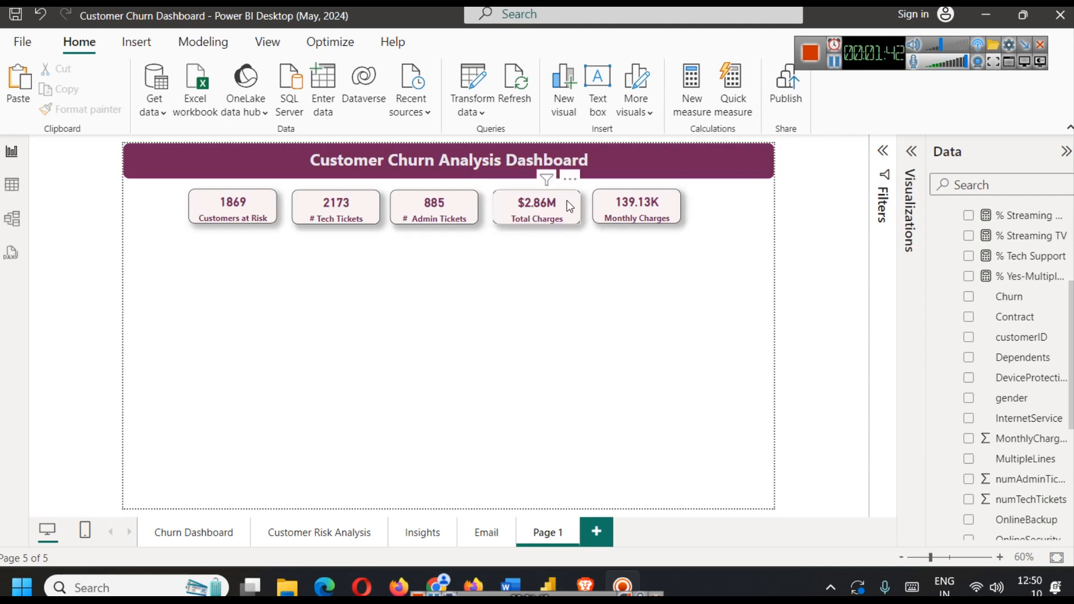
# On Page 1, insert a rounded rectangle beneath the KPI cards and narrow it to about 40% of the page width
pyautogui.click(137, 42)
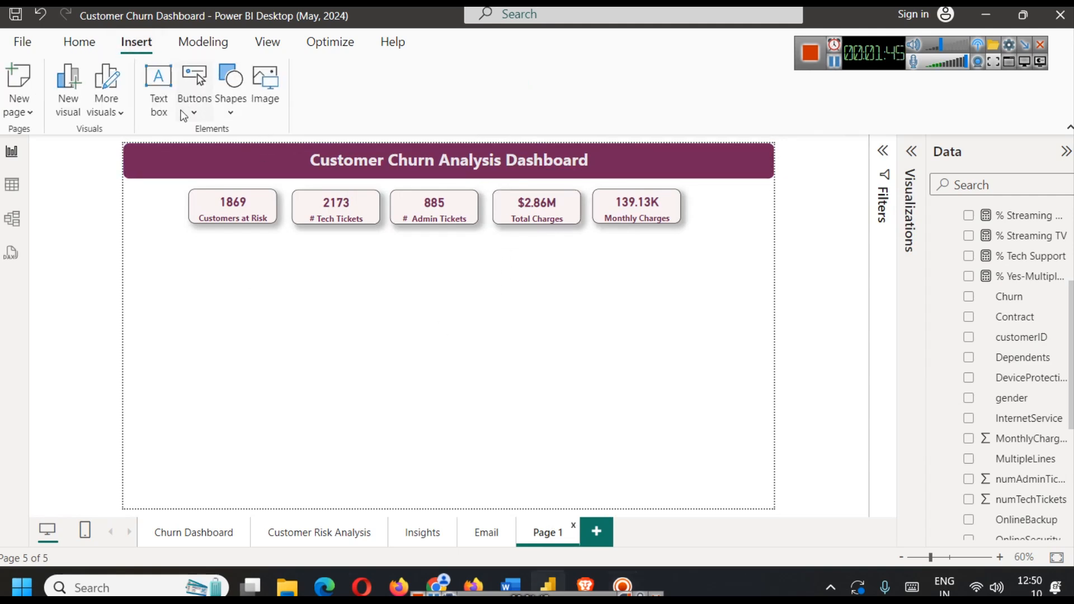
pyautogui.click(230, 92)
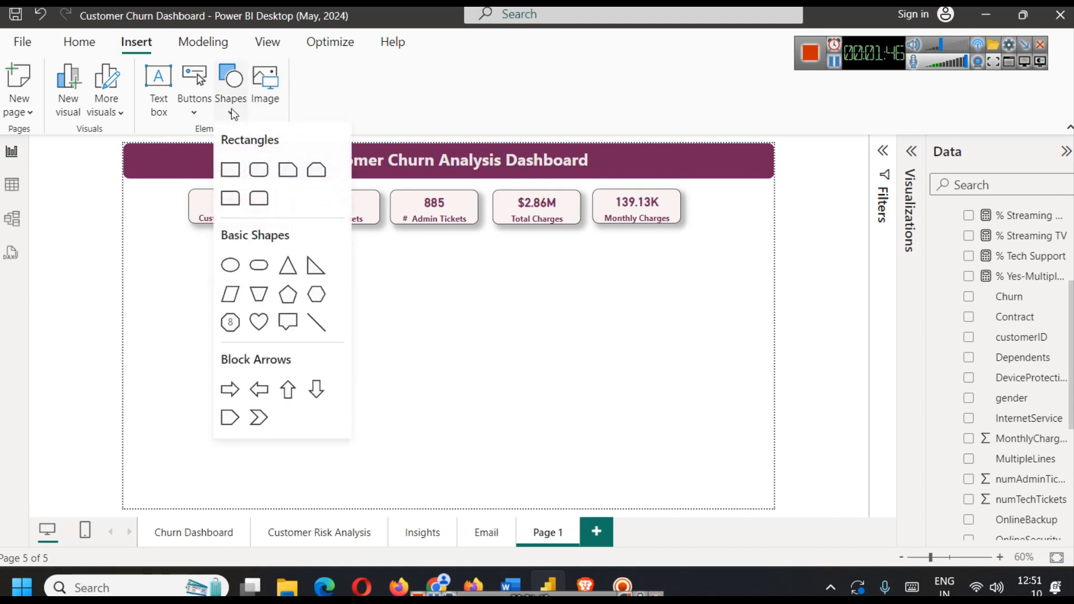
pyautogui.click(256, 168)
pyautogui.moveTo(774, 268); pyautogui.dragTo(389, 269)
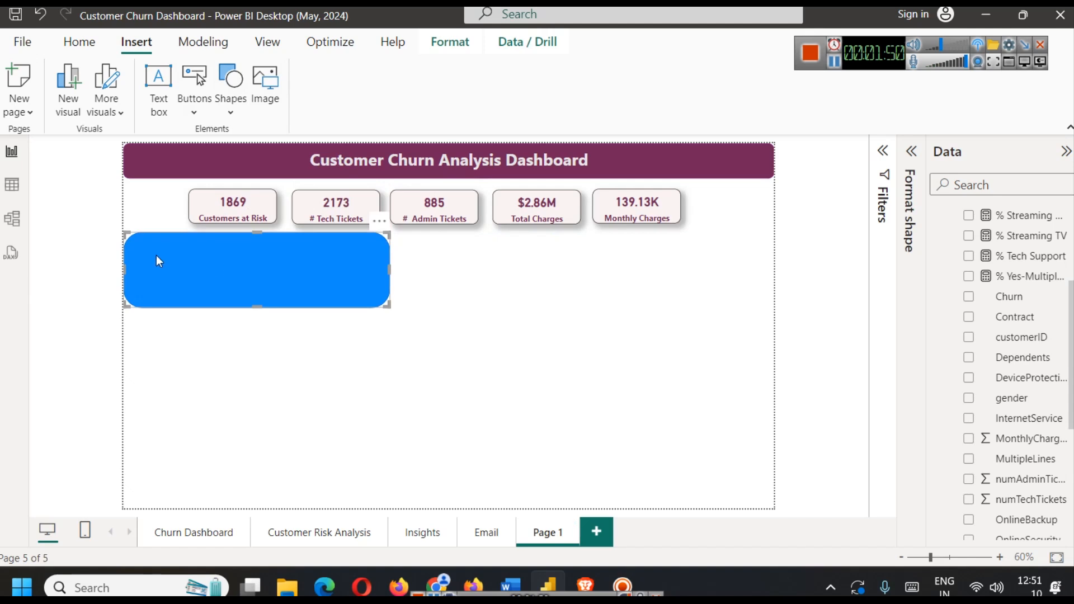
# Narrow the rounded rectangle, place it at the page's left edge beneath the KPI cards, make it about half again taller, and leave a small left margin
pyautogui.moveTo(124, 267); pyautogui.dragTo(154, 269)
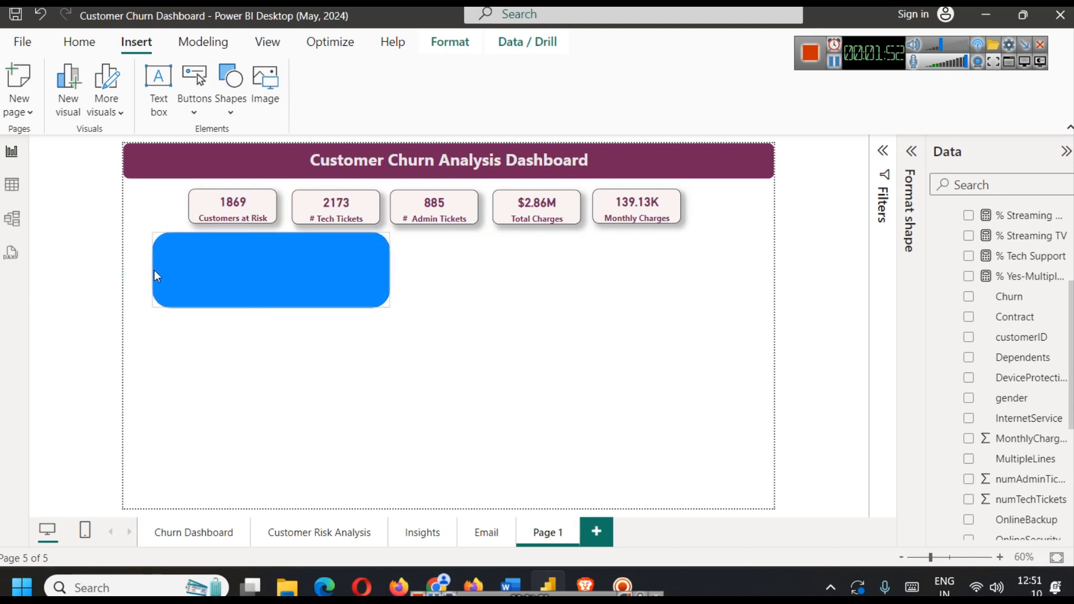
pyautogui.moveTo(218, 273); pyautogui.dragTo(195, 281)
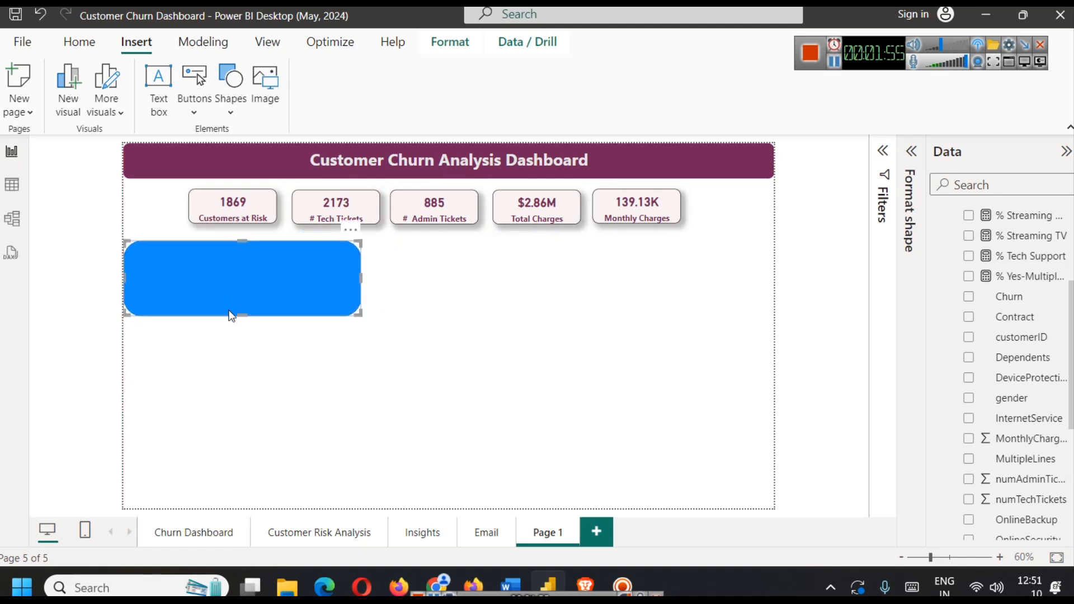
pyautogui.moveTo(235, 317); pyautogui.dragTo(246, 350)
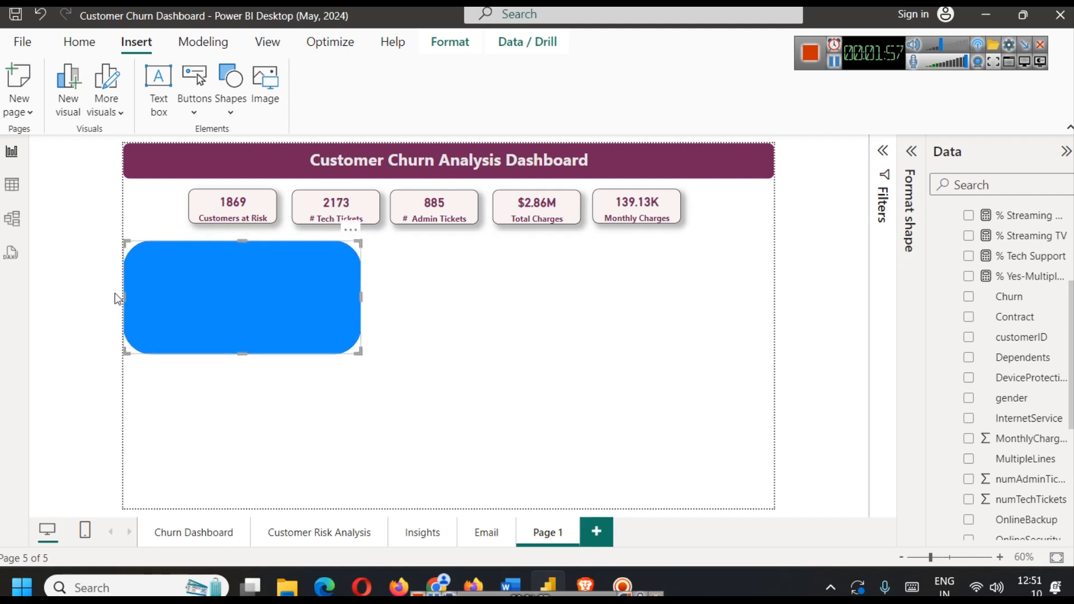
pyautogui.moveTo(124, 295); pyautogui.dragTo(129, 296)
pyautogui.click(388, 303)
pyautogui.click(284, 297)
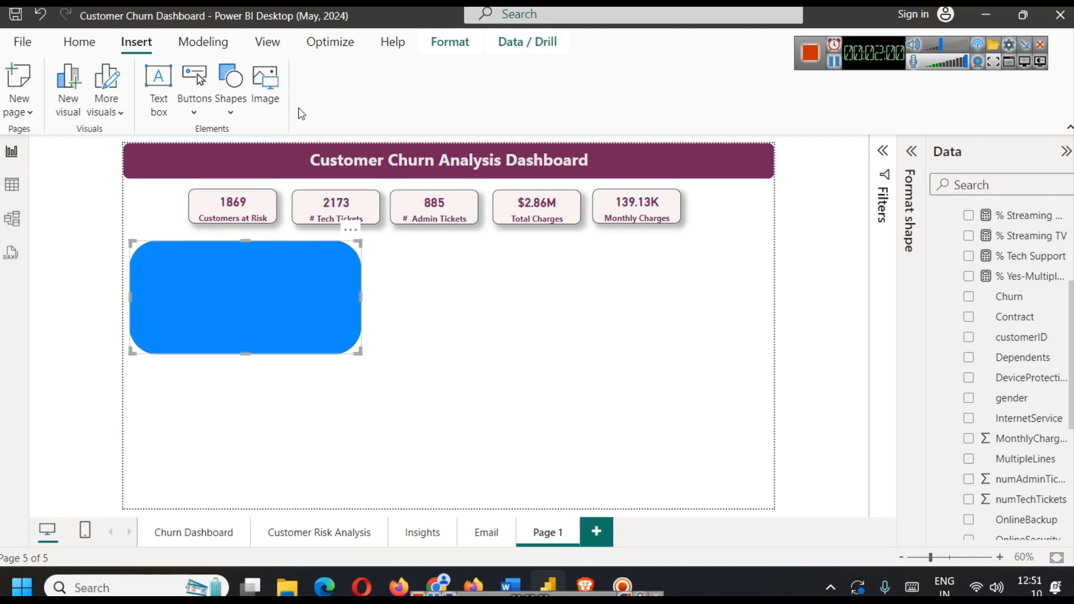
# Open the rectangle's format settings, check its border options, and reduce the rounded corners to 11%
pyautogui.click(884, 152)
pyautogui.click(905, 151)
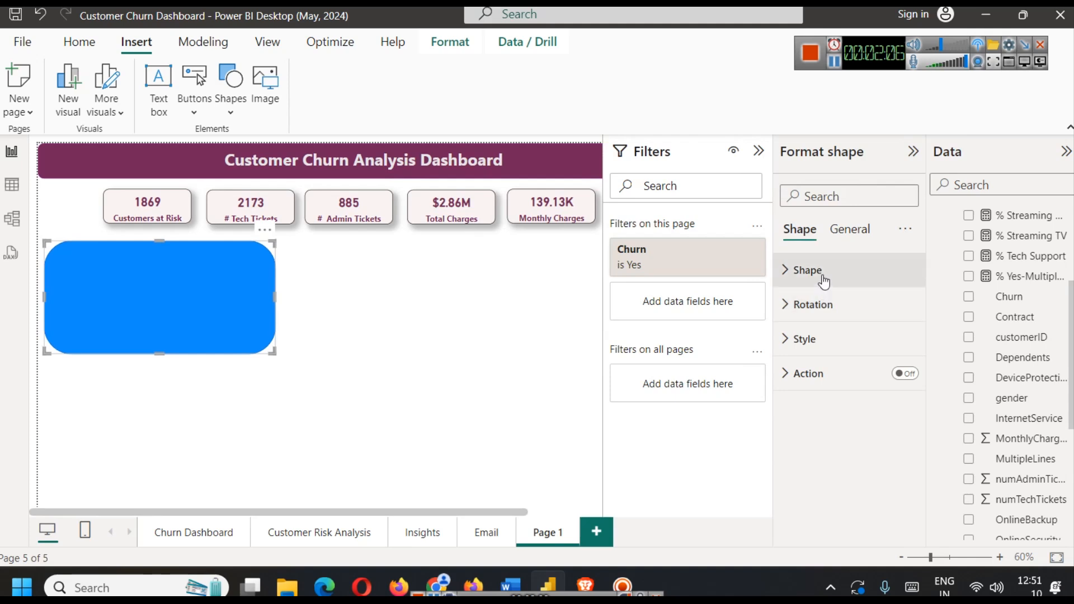
pyautogui.click(810, 338)
pyautogui.scroll(-3, 816, 341)
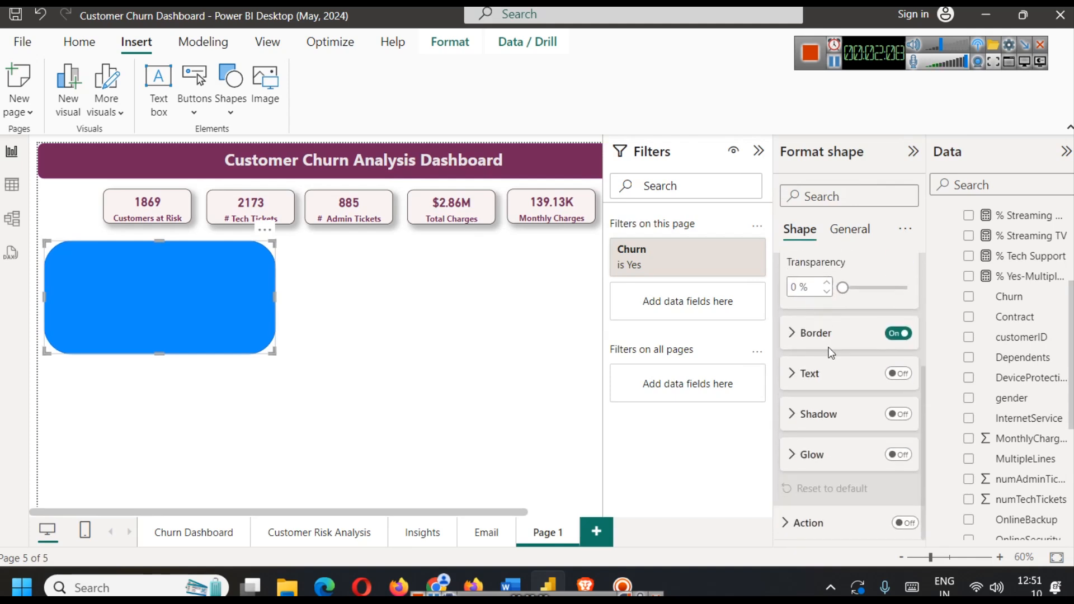
pyautogui.click(849, 338)
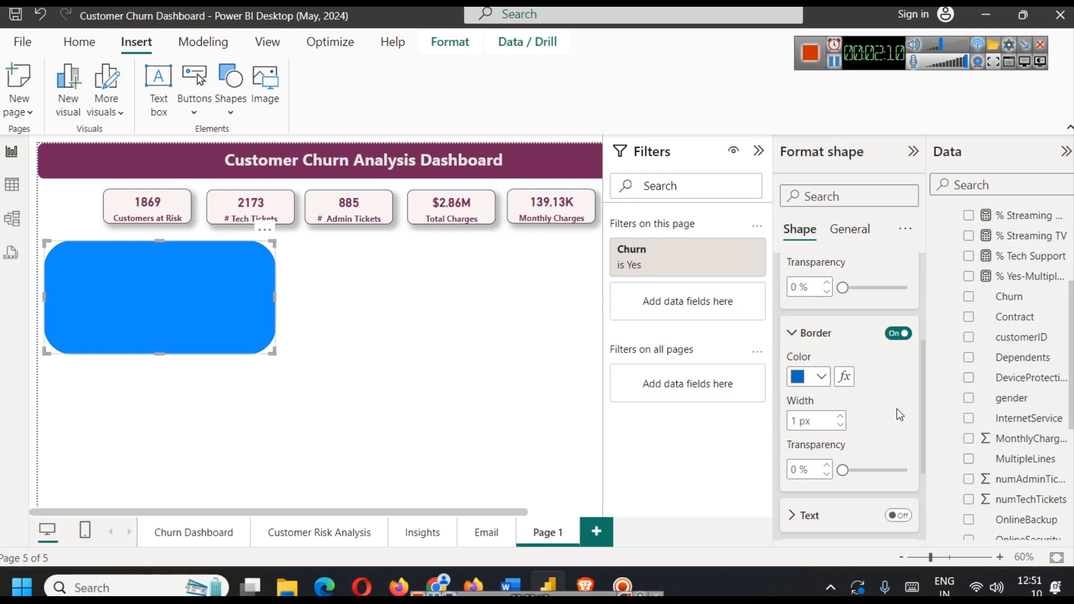
pyautogui.scroll(-3, 845, 419)
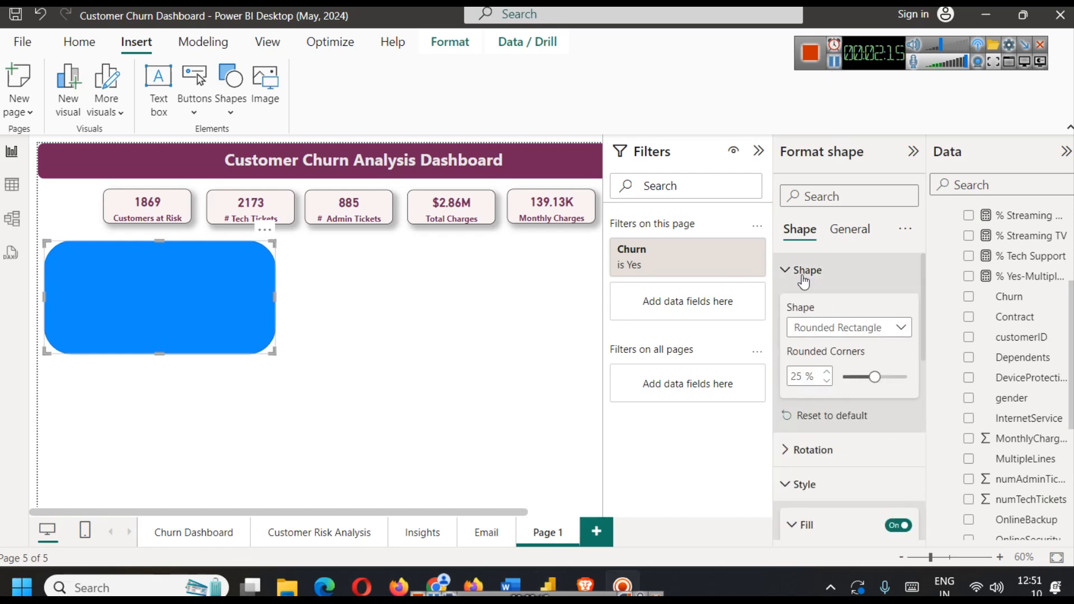
pyautogui.click(825, 381)
pyautogui.click(825, 381)
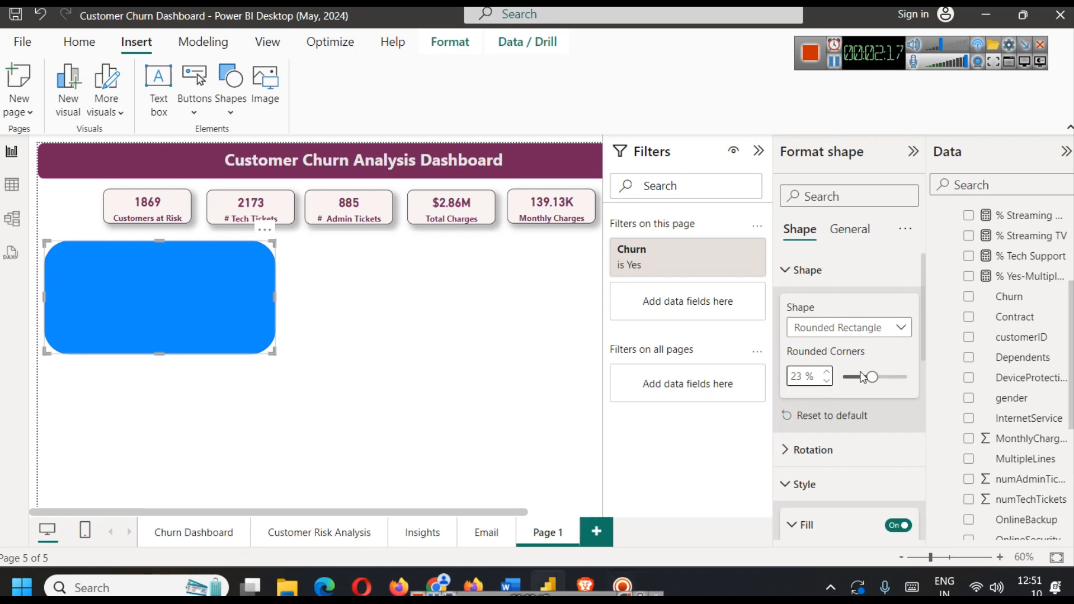
pyautogui.moveTo(871, 377); pyautogui.dragTo(857, 379)
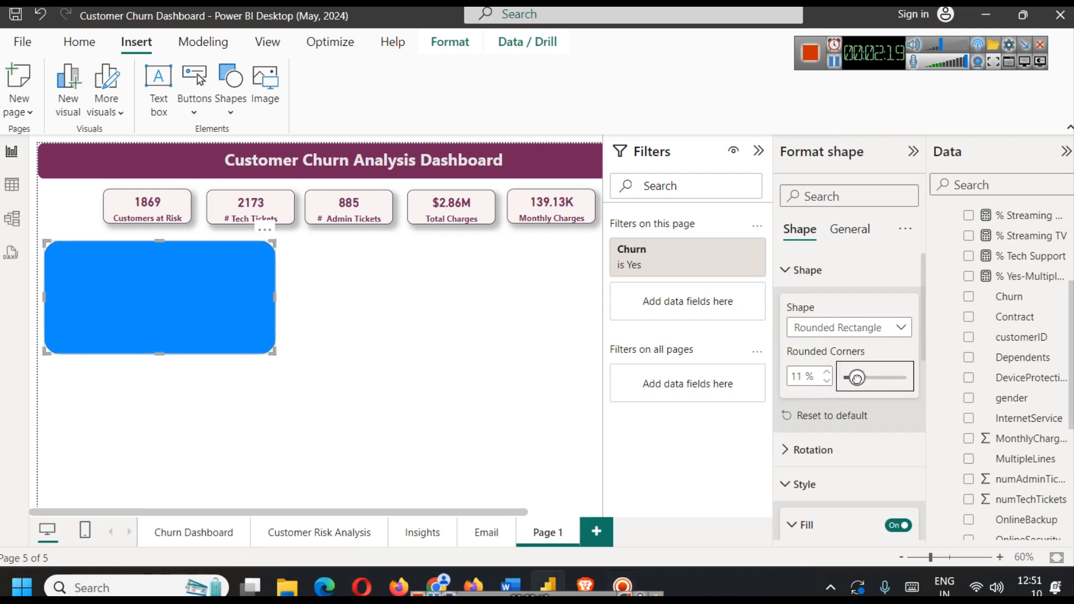
pyautogui.click(294, 344)
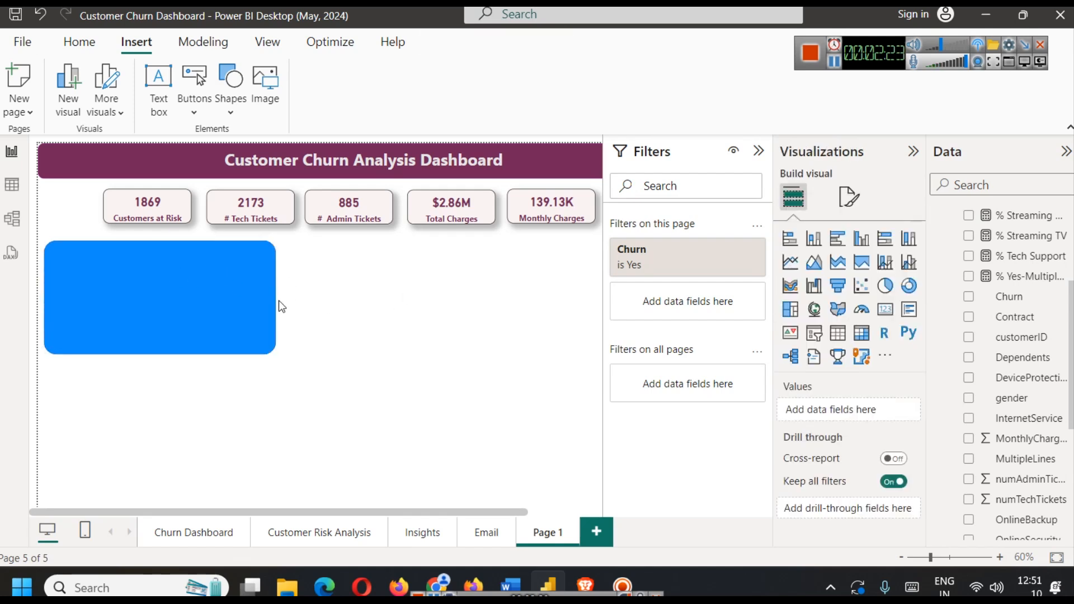
# Set the rounded rectangle's fill colour to white, after trying light grey
pyautogui.click(165, 301)
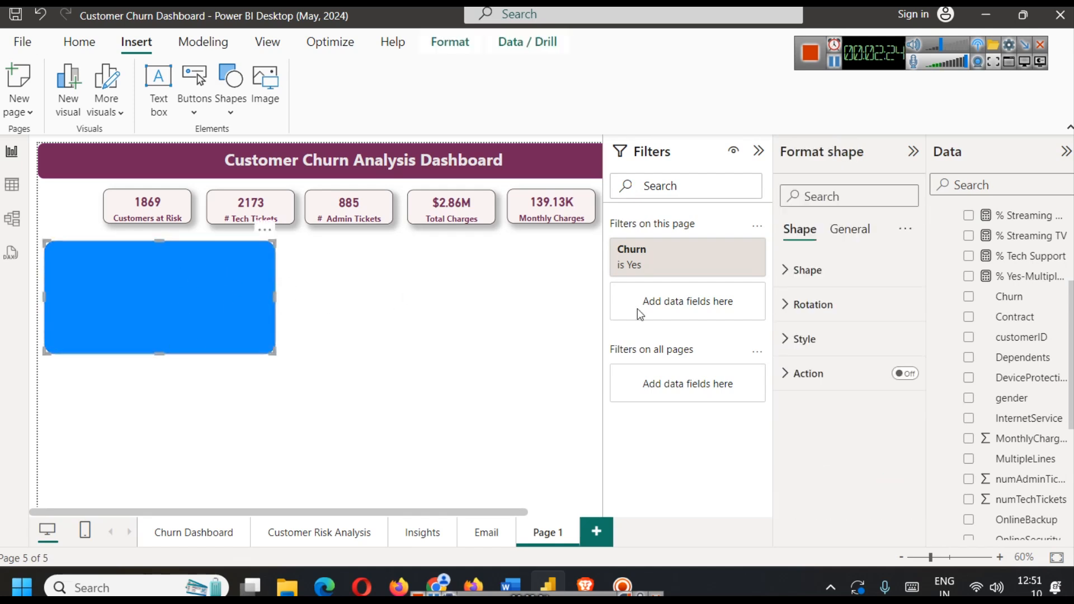
pyautogui.click(805, 337)
pyautogui.click(821, 425)
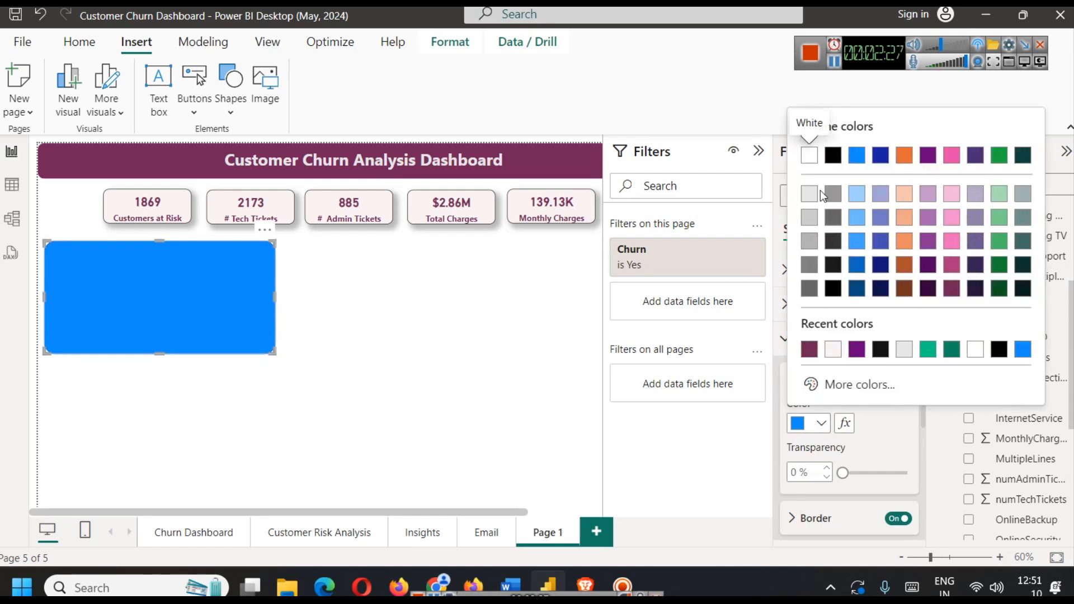
pyautogui.click(809, 195)
pyautogui.click(818, 424)
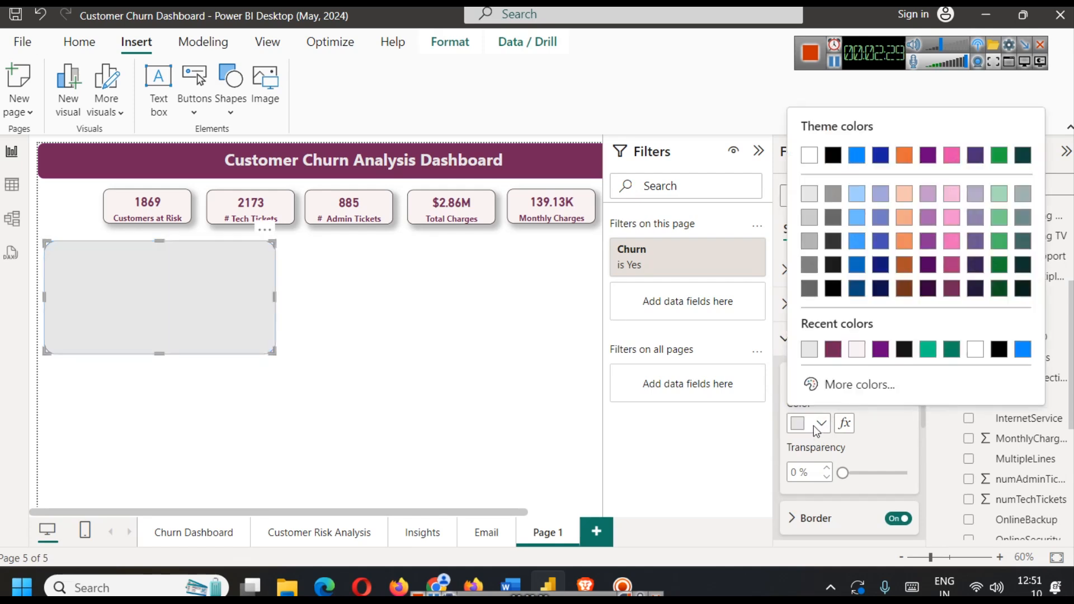
pyautogui.click(809, 157)
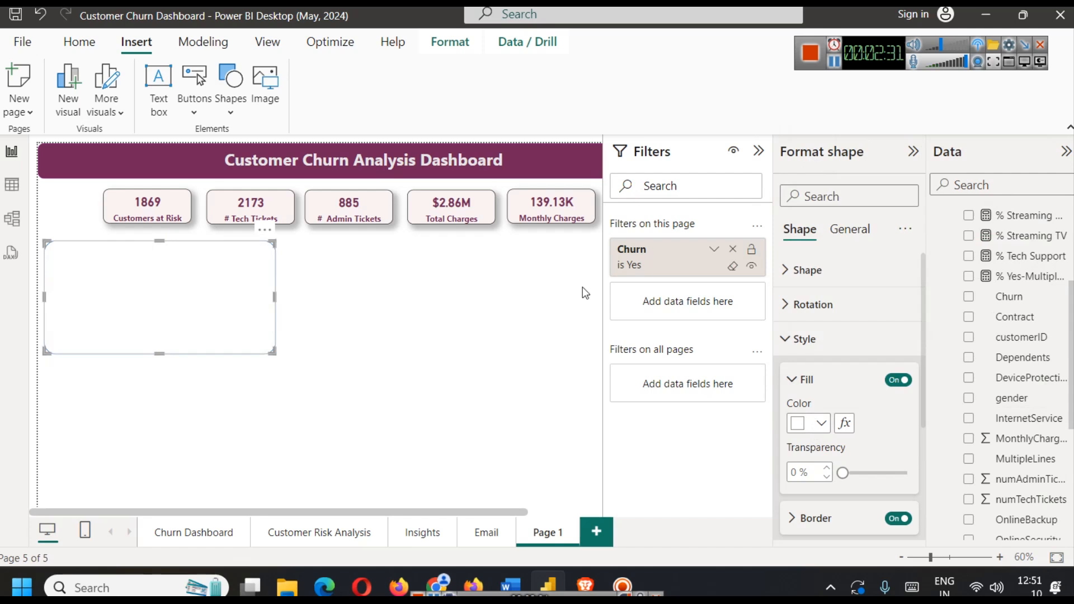
pyautogui.click(449, 344)
# Turn on the shadow for the white rectangle and extend its lower edge slightly downward
pyautogui.click(237, 281)
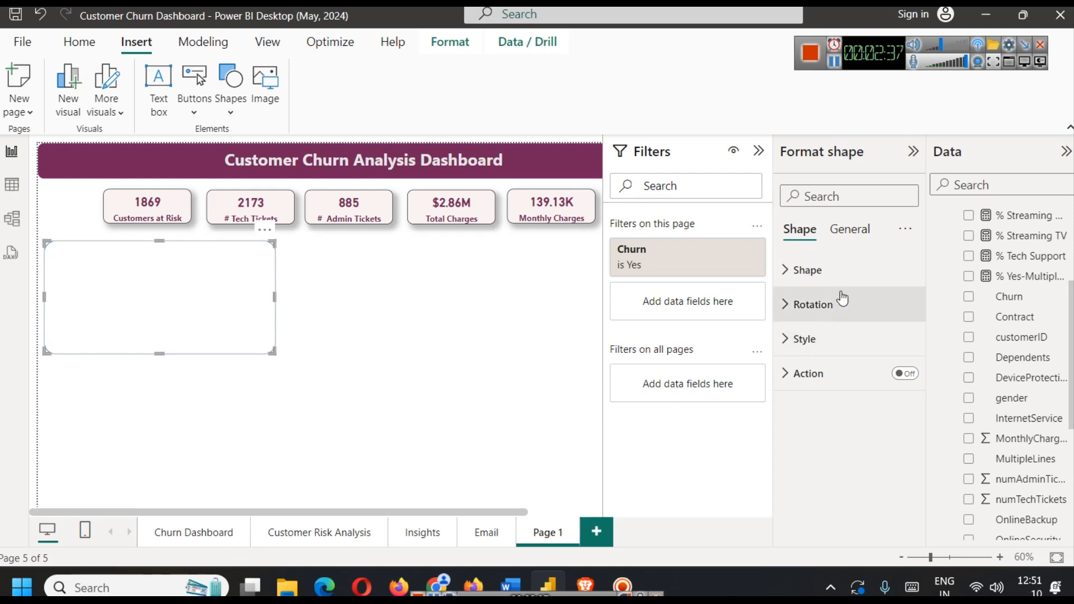
pyautogui.click(805, 338)
pyautogui.scroll(-2, 833, 390)
pyautogui.click(901, 434)
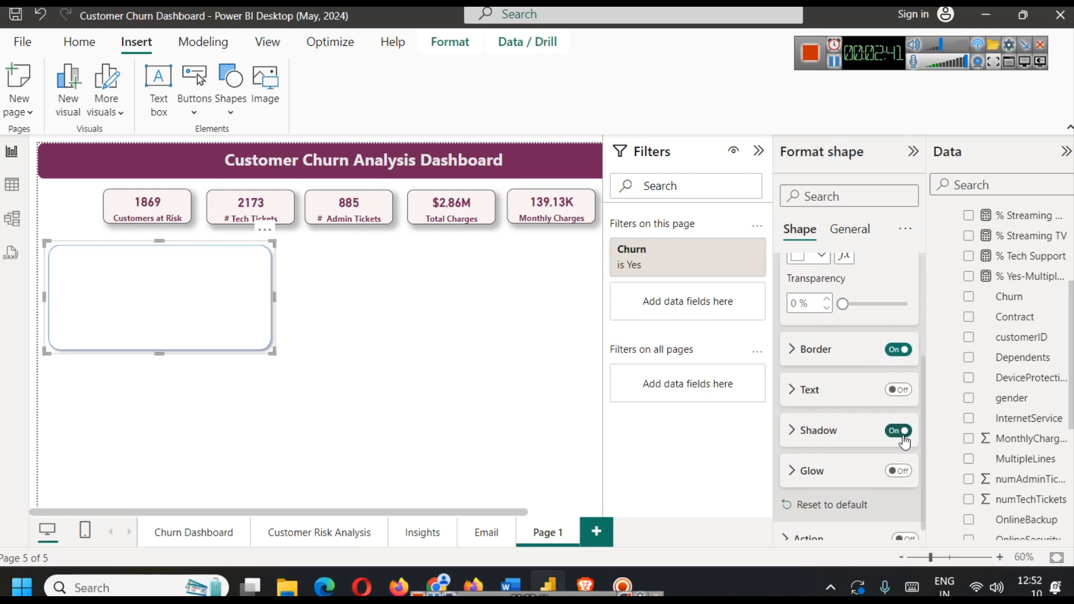
pyautogui.click(468, 375)
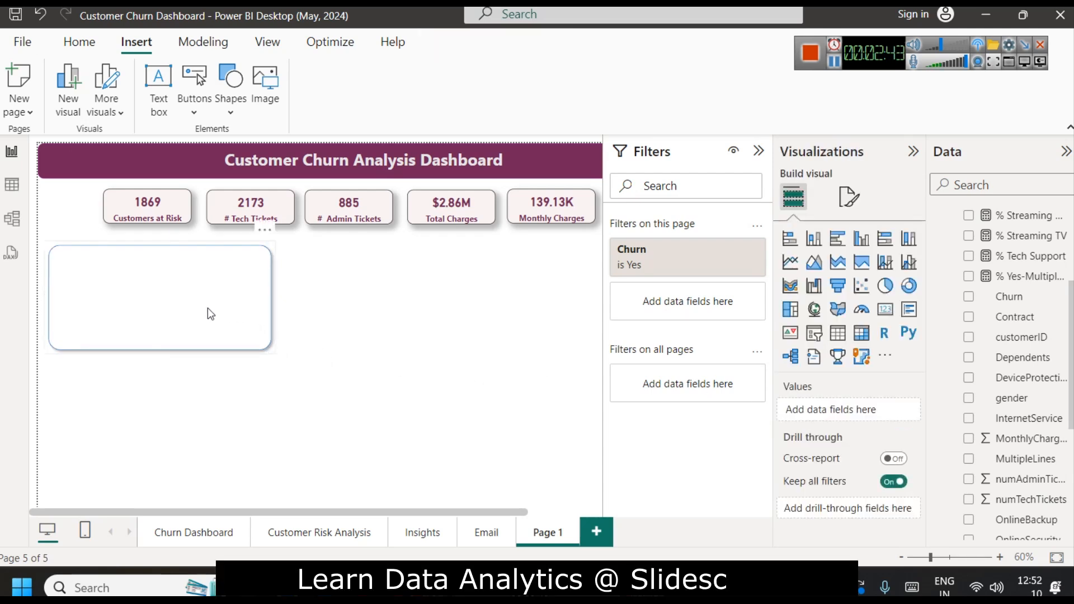
pyautogui.click(204, 325)
pyautogui.moveTo(158, 353); pyautogui.dragTo(158, 368)
pyautogui.click(326, 321)
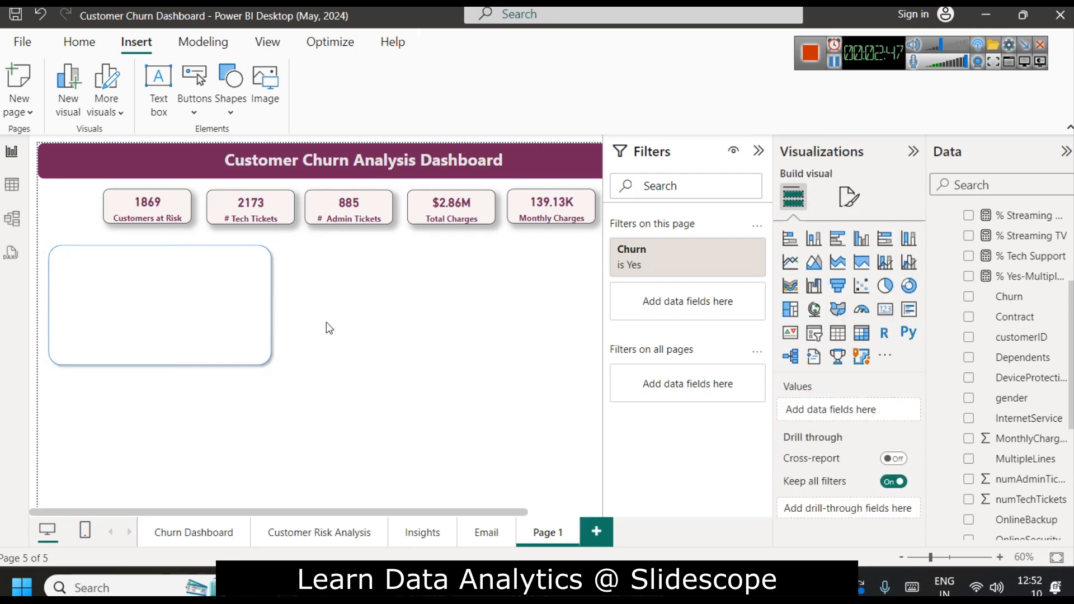
# Give the rectangle the title "Customer Demographics"
pyautogui.click(201, 293)
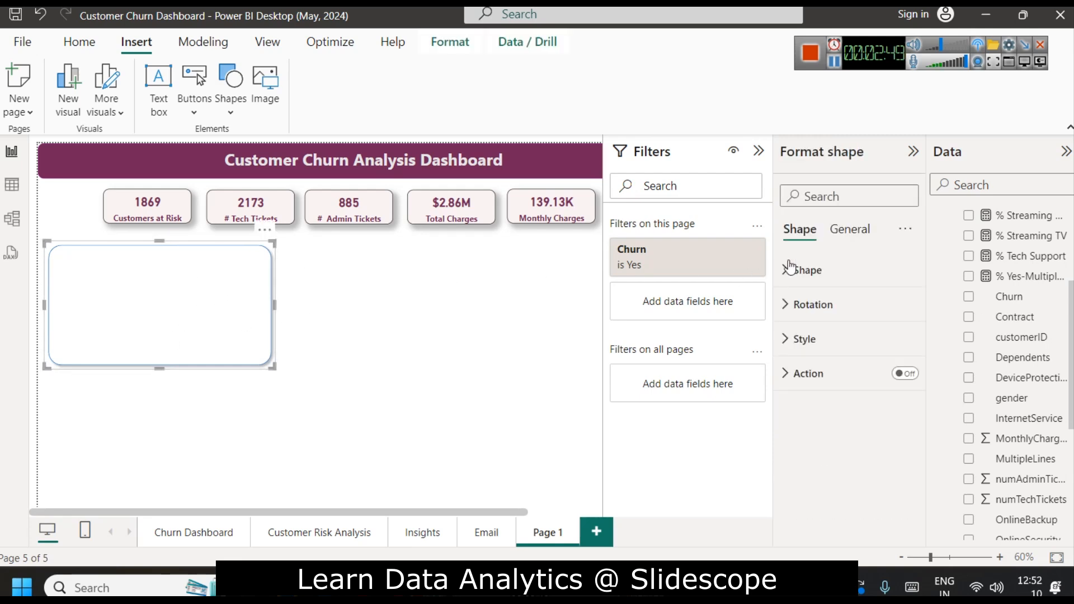
pyautogui.click(849, 229)
pyautogui.click(903, 311)
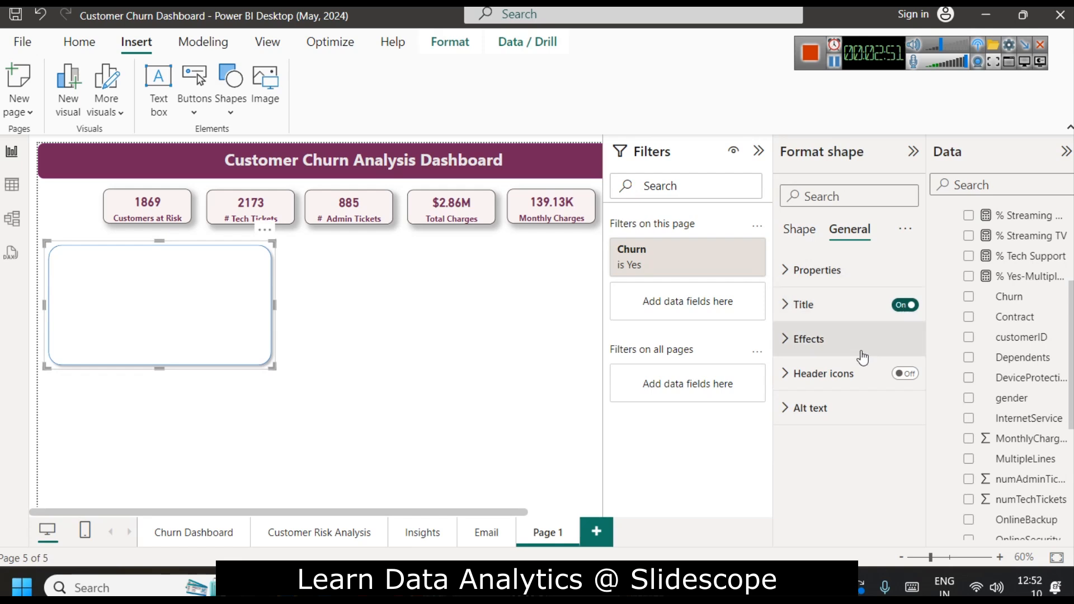
pyautogui.click(803, 306)
pyautogui.click(826, 389)
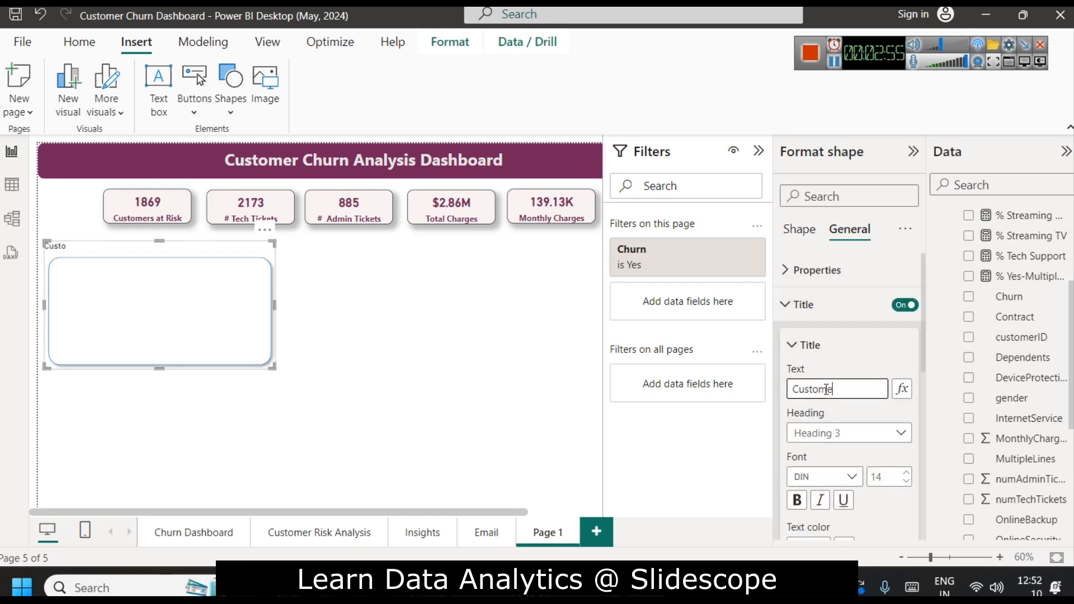
pyautogui.write('Customer Demographc')
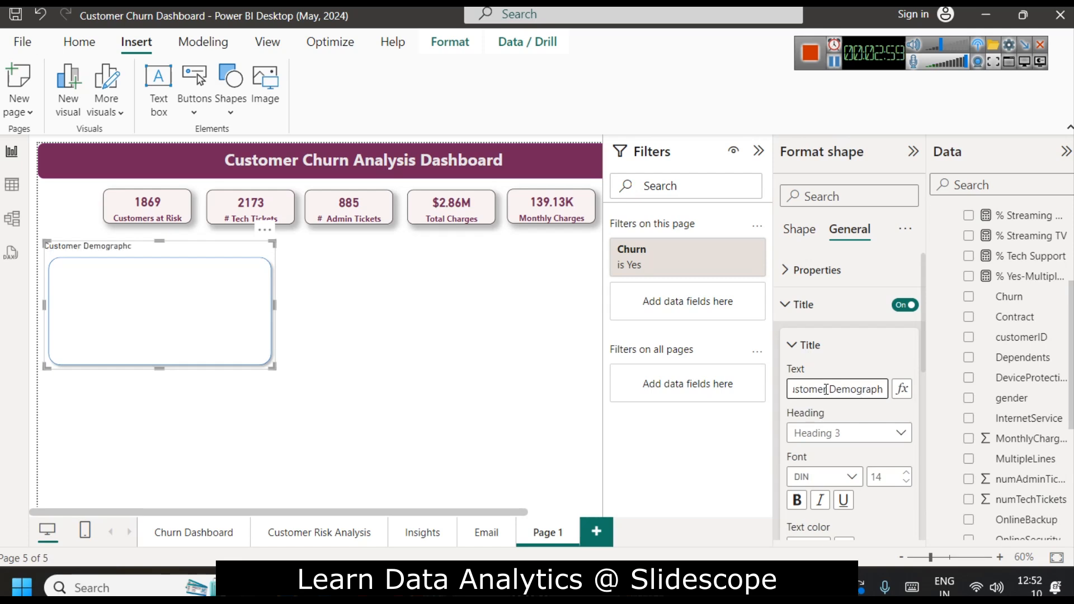
pyautogui.press('BackSpace')
pyautogui.write('ics')
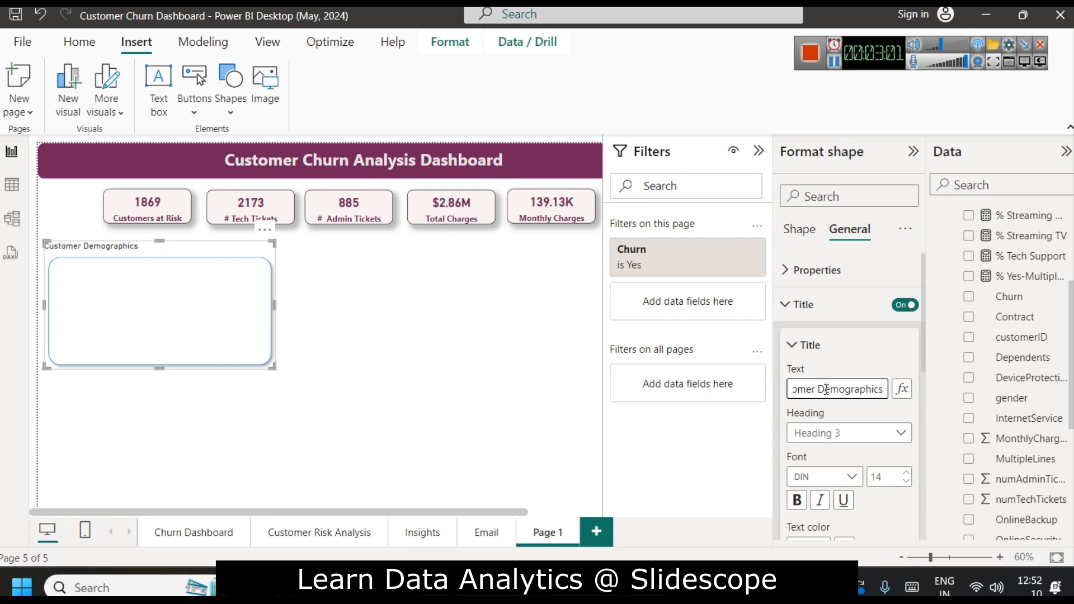
pyautogui.click(434, 335)
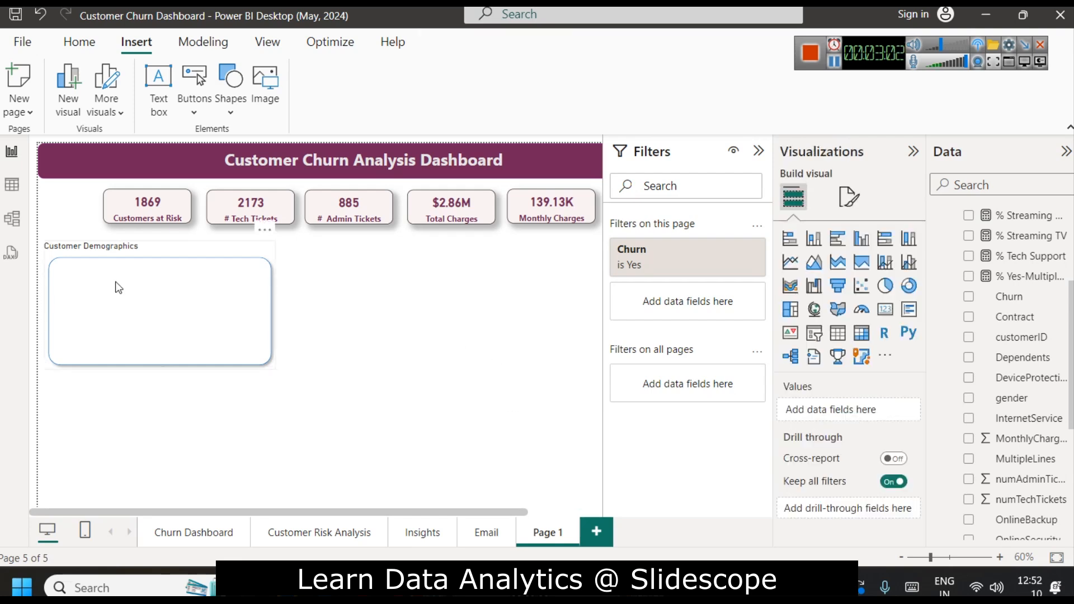
# Colour the Customer Demographics title in the dark plum of the dashboard banner and make it bold
pyautogui.click(137, 252)
pyautogui.click(815, 282)
pyautogui.click(812, 279)
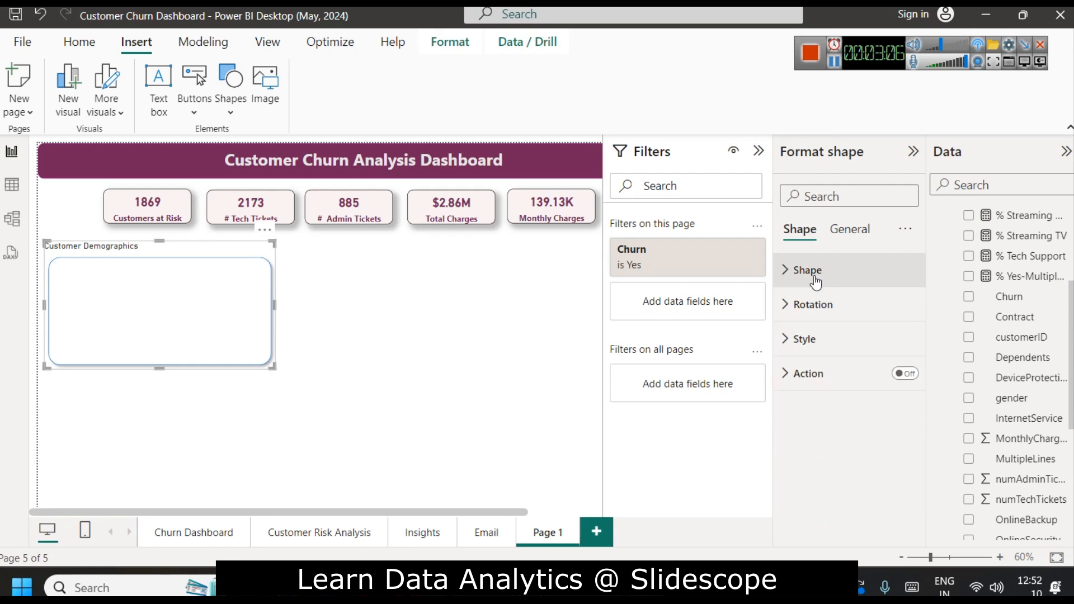
pyautogui.click(823, 336)
pyautogui.scroll(-3, 845, 390)
pyautogui.scroll(-2, 844, 386)
pyautogui.scroll(5, 843, 386)
pyautogui.click(848, 229)
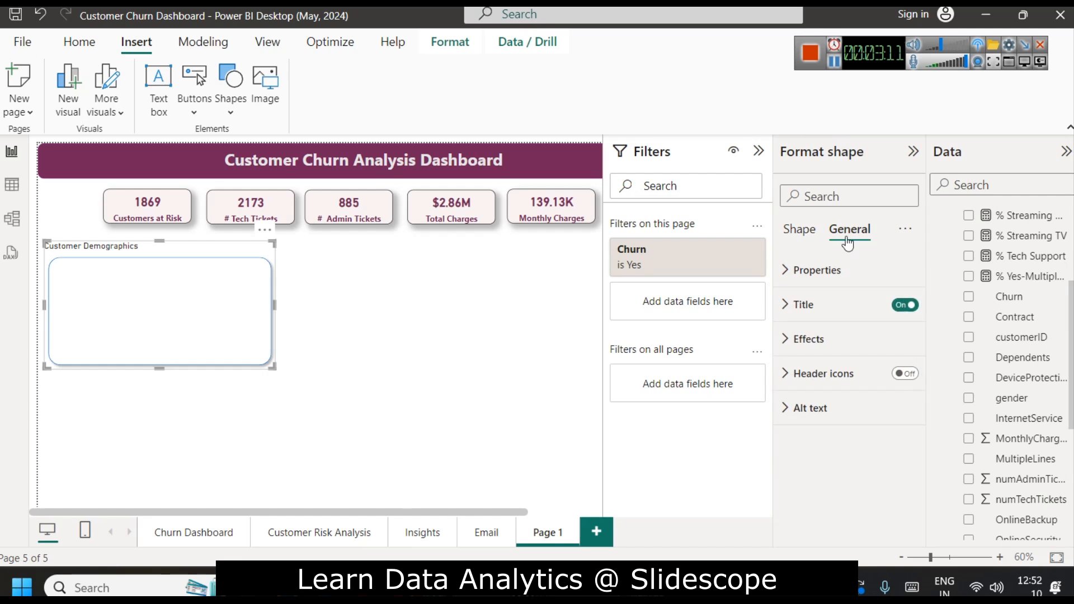
pyautogui.click(821, 306)
pyautogui.scroll(-2, 844, 421)
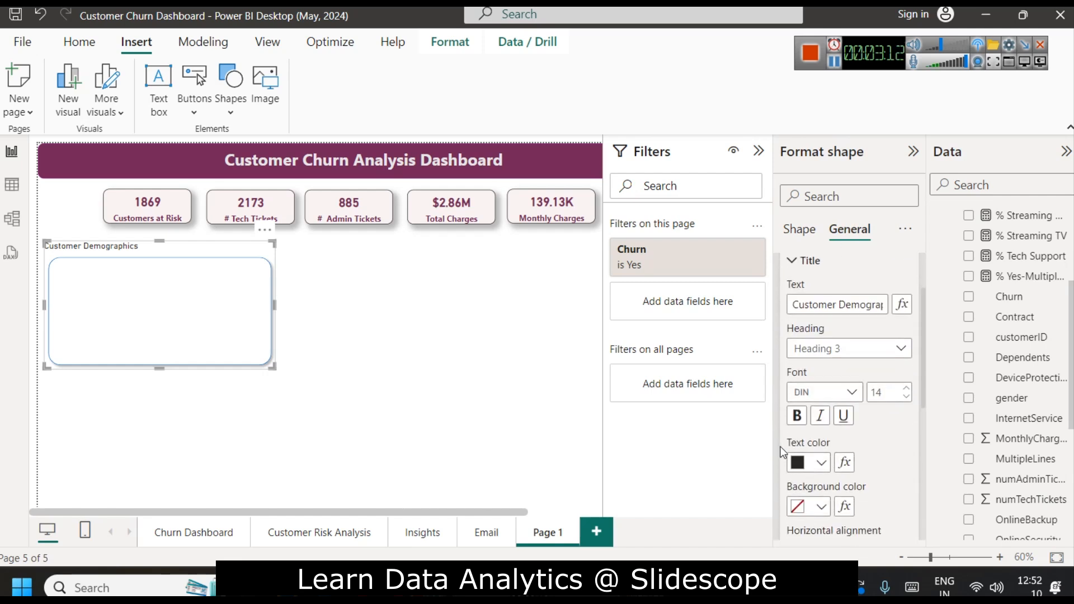
pyautogui.click(820, 464)
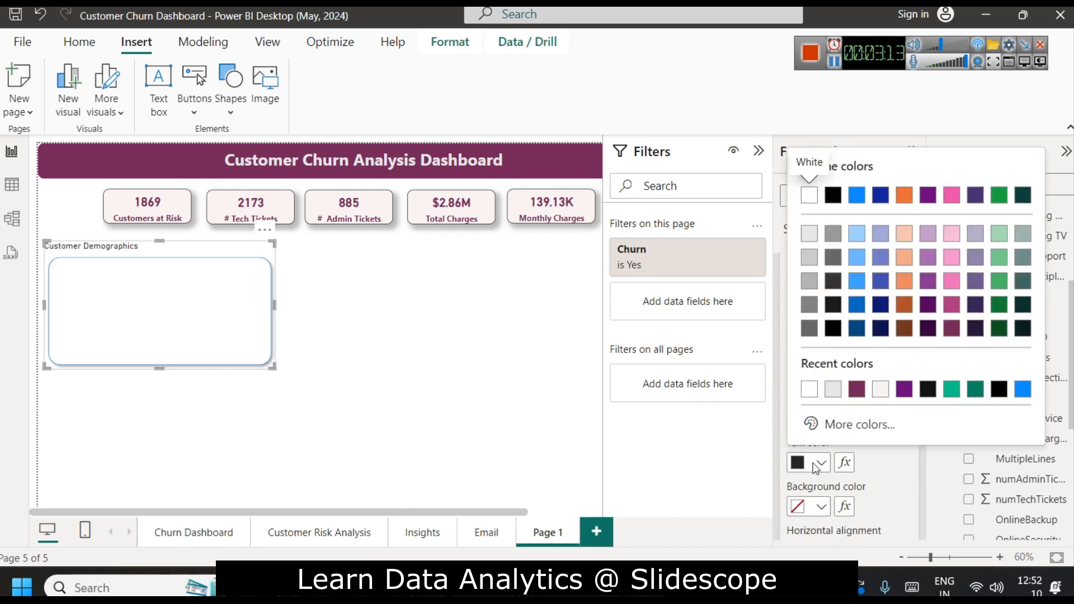
pyautogui.click(855, 393)
pyautogui.click(797, 419)
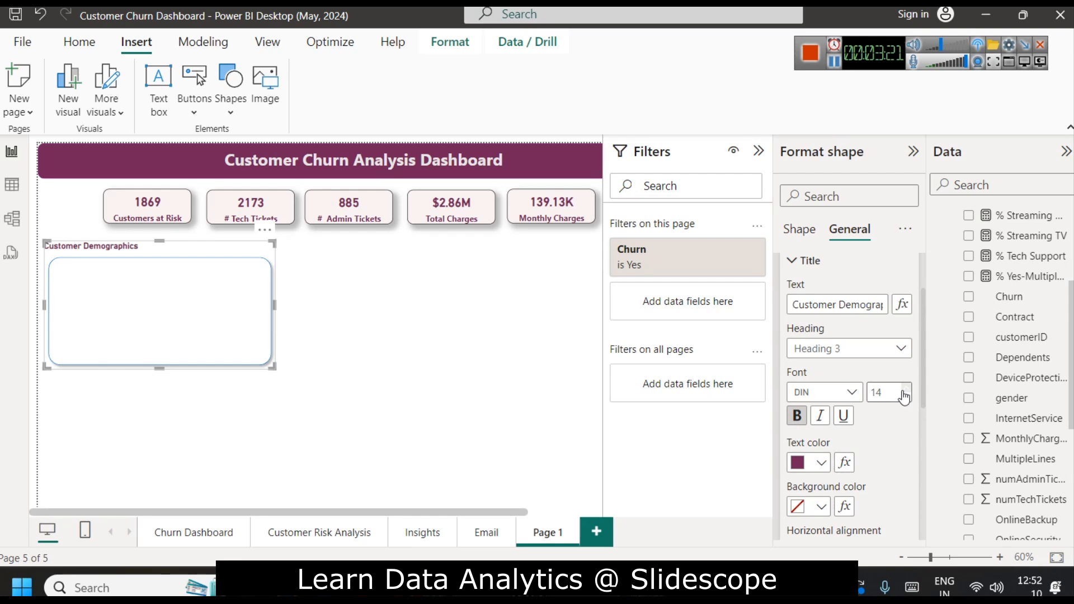
# Try centring the Customer Demographics title, restore its left alignment, and make the container slightly taller
pyautogui.scroll(-3, 838, 447)
pyautogui.click(820, 383)
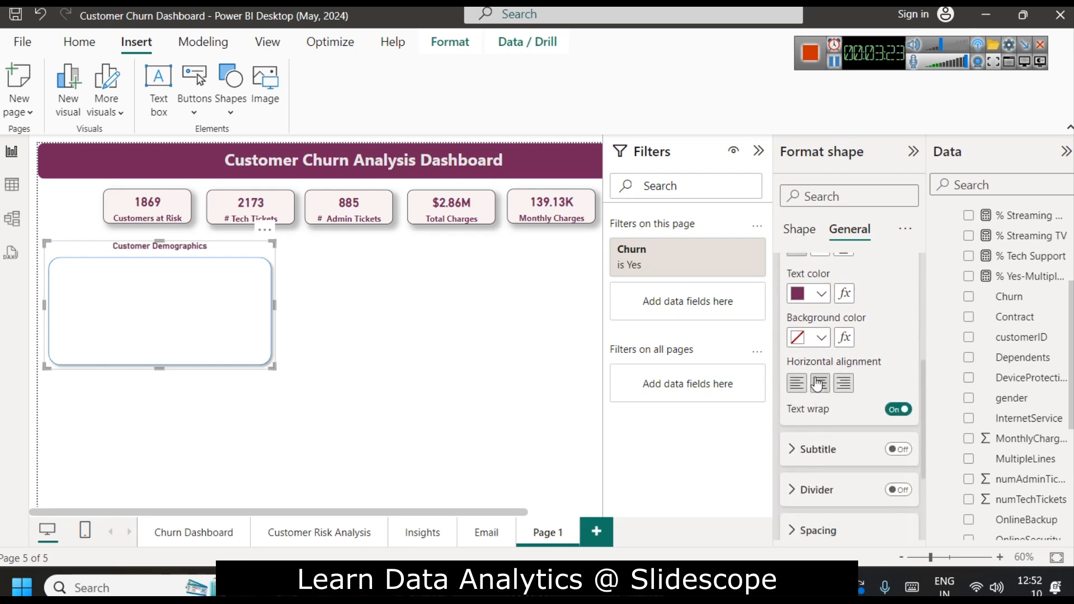
pyautogui.click(796, 384)
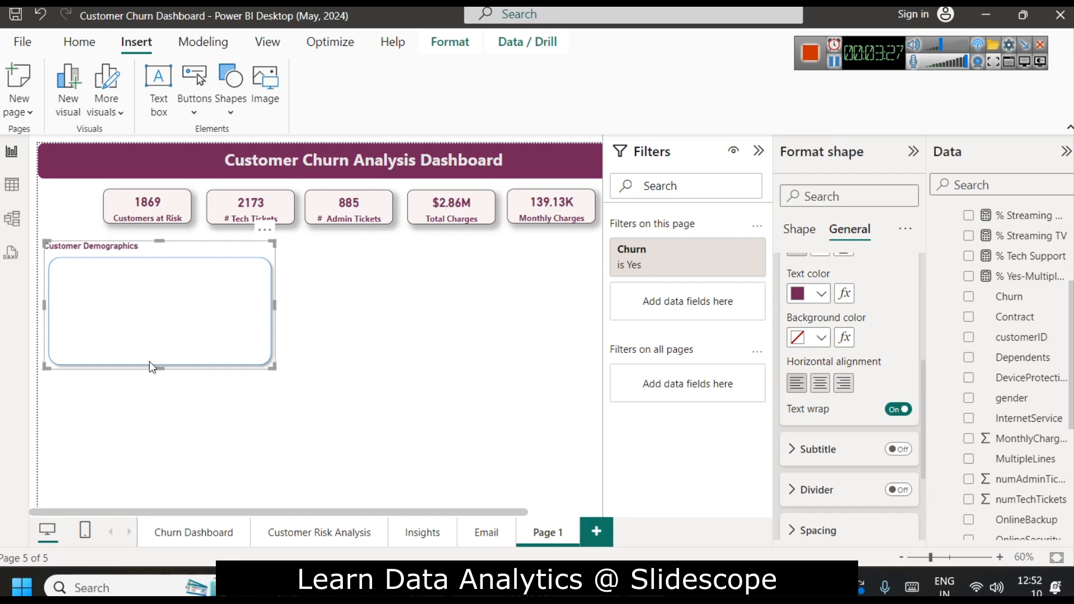
pyautogui.moveTo(160, 368); pyautogui.dragTo(163, 373)
pyautogui.click(425, 320)
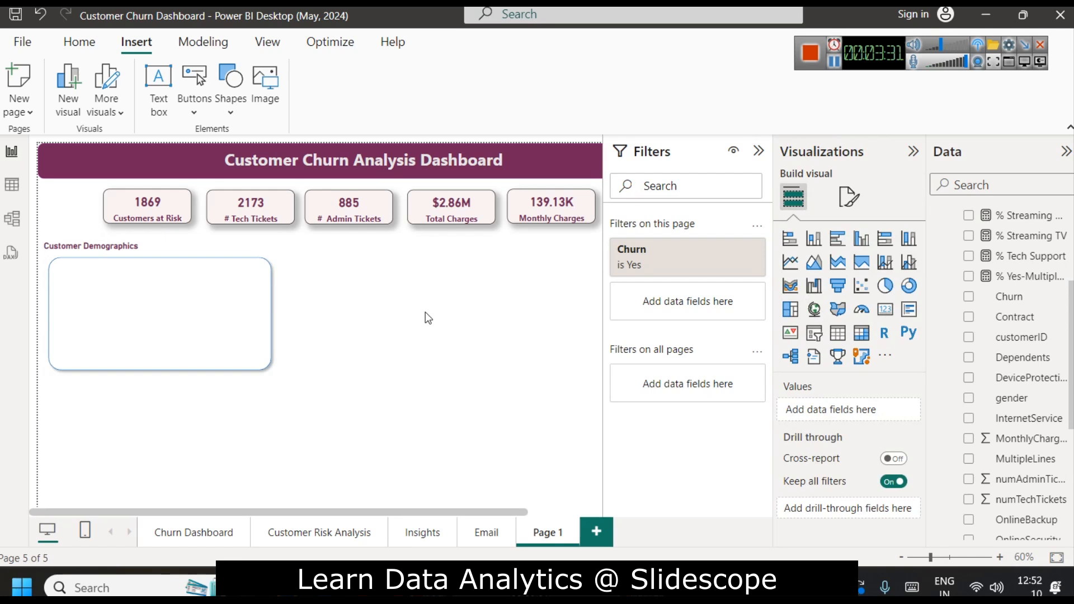
# Add an empty donut chart, shrink it to about half the container's width, and place it inside the left half of the Customer Demographics container
pyautogui.click(908, 286)
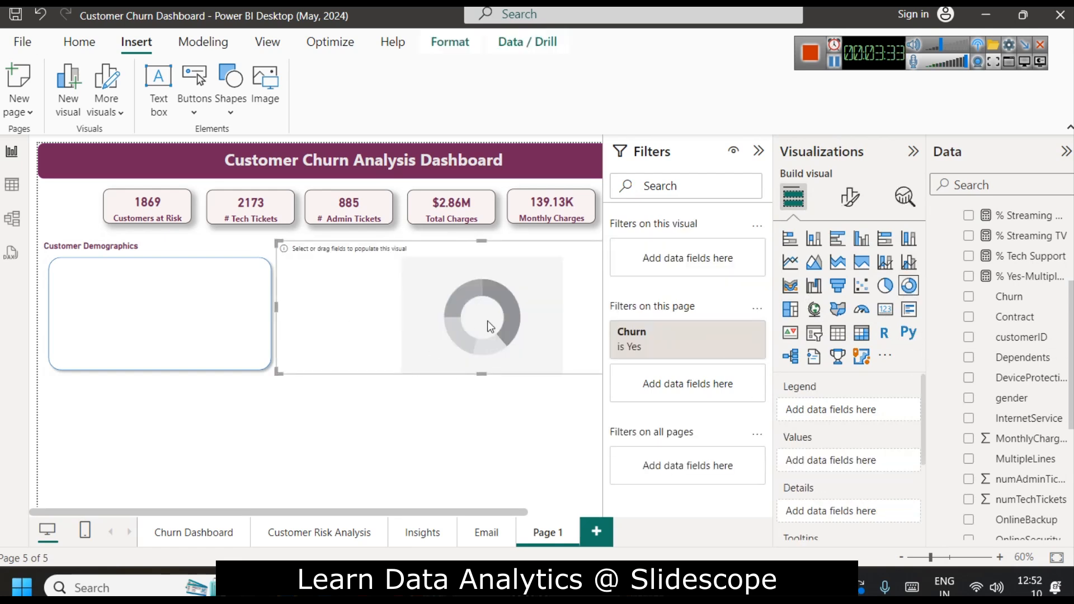
pyautogui.moveTo(490, 327); pyautogui.dragTo(335, 319)
pyautogui.moveTo(532, 242); pyautogui.dragTo(227, 287)
pyautogui.moveTo(198, 331); pyautogui.dragTo(125, 317)
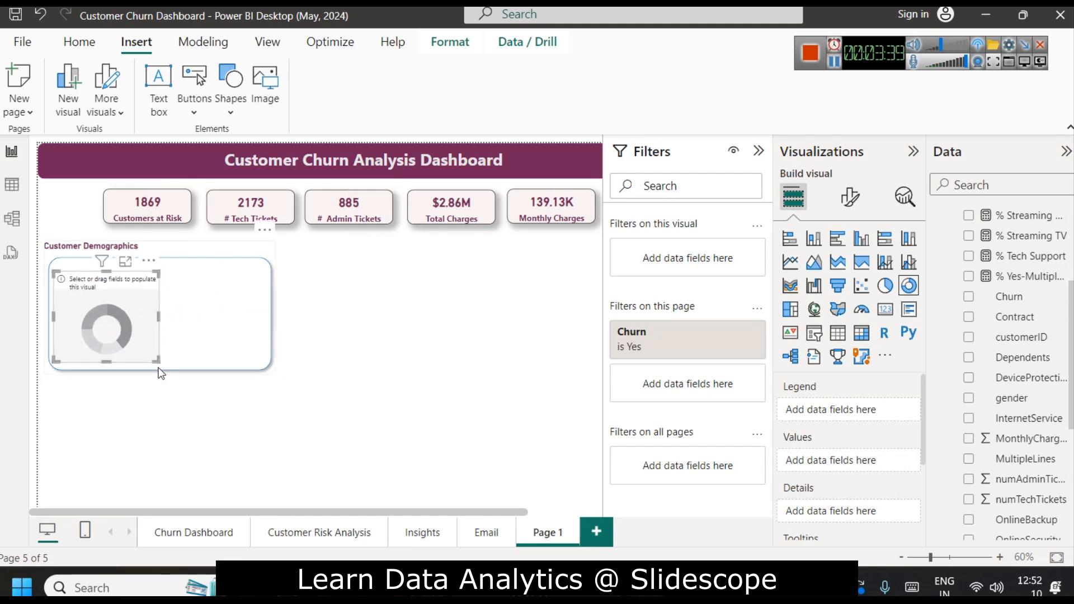
# Populate the donut chart in the Customer Demographics container with gender as the legend and the count of customerID as values
pyautogui.click(266, 330)
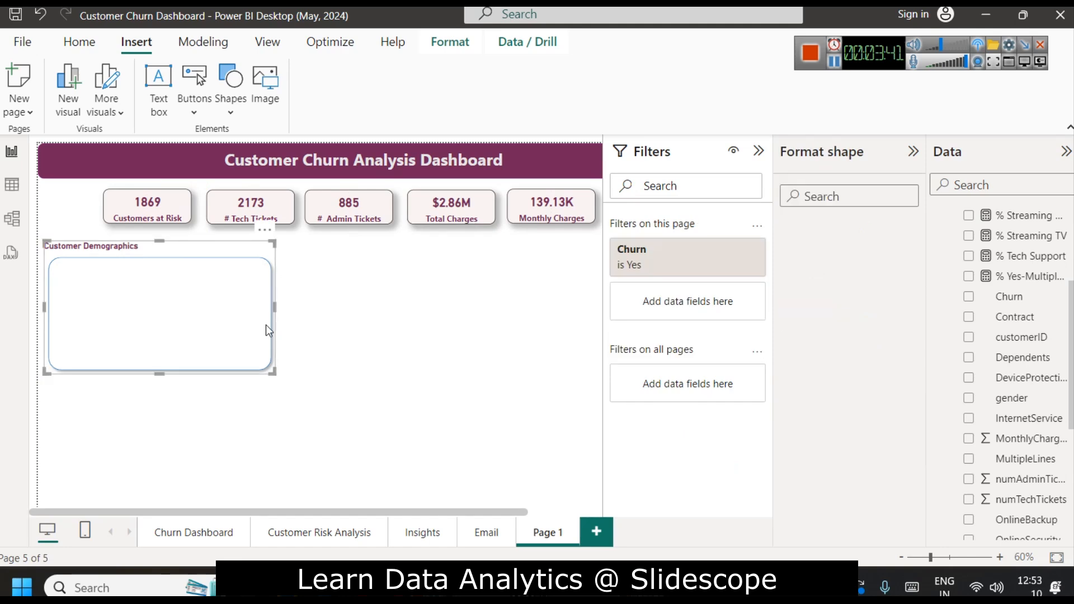
pyautogui.click(335, 338)
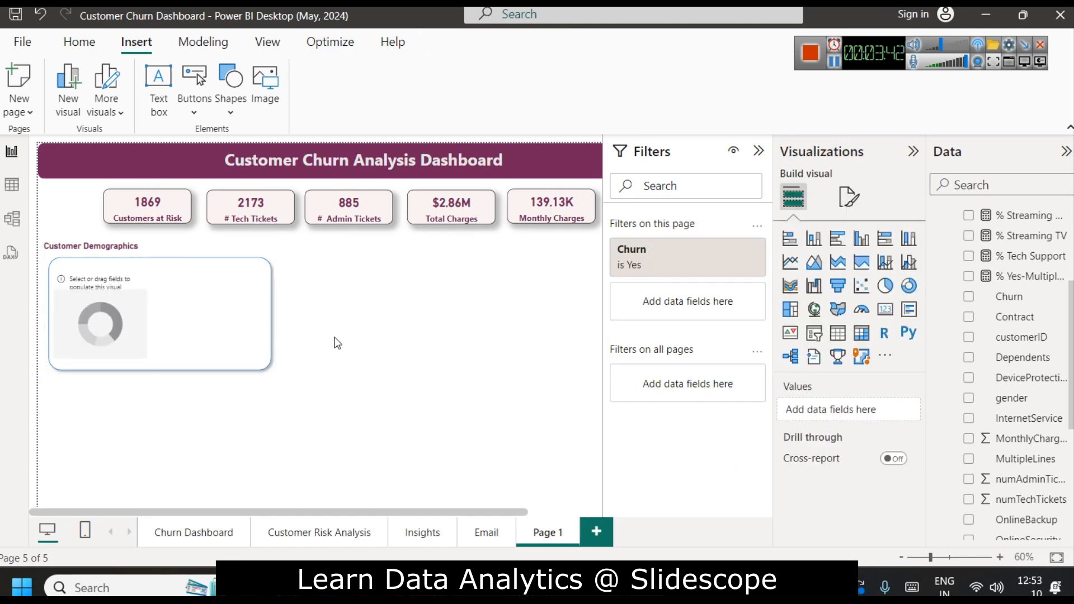
pyautogui.click(83, 299)
pyautogui.moveTo(1011, 398); pyautogui.dragTo(808, 412)
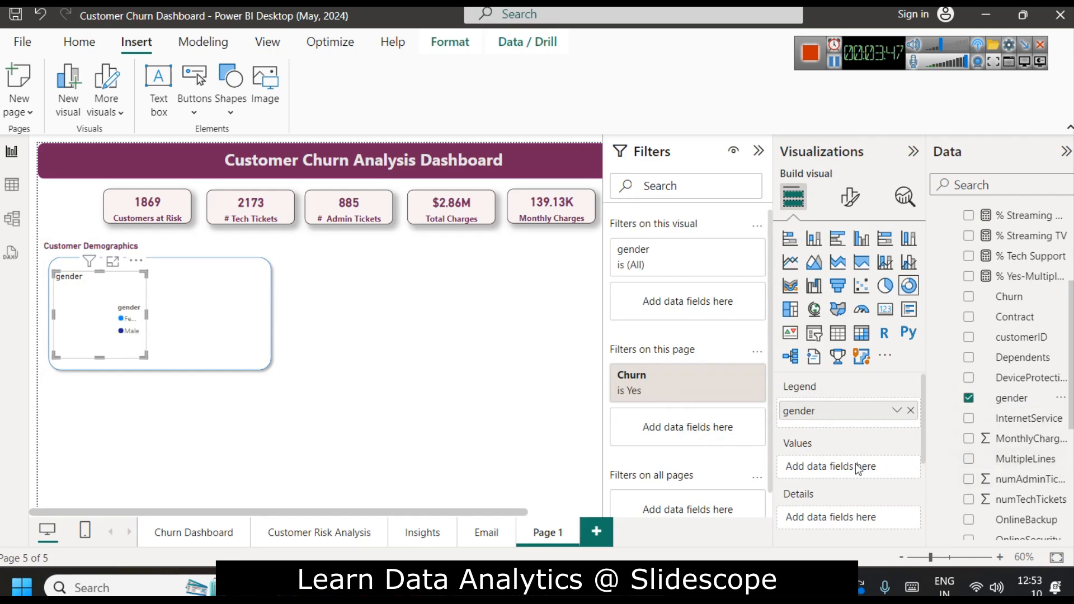
pyautogui.scroll(3, 1016, 399)
pyautogui.scroll(-5, 1017, 391)
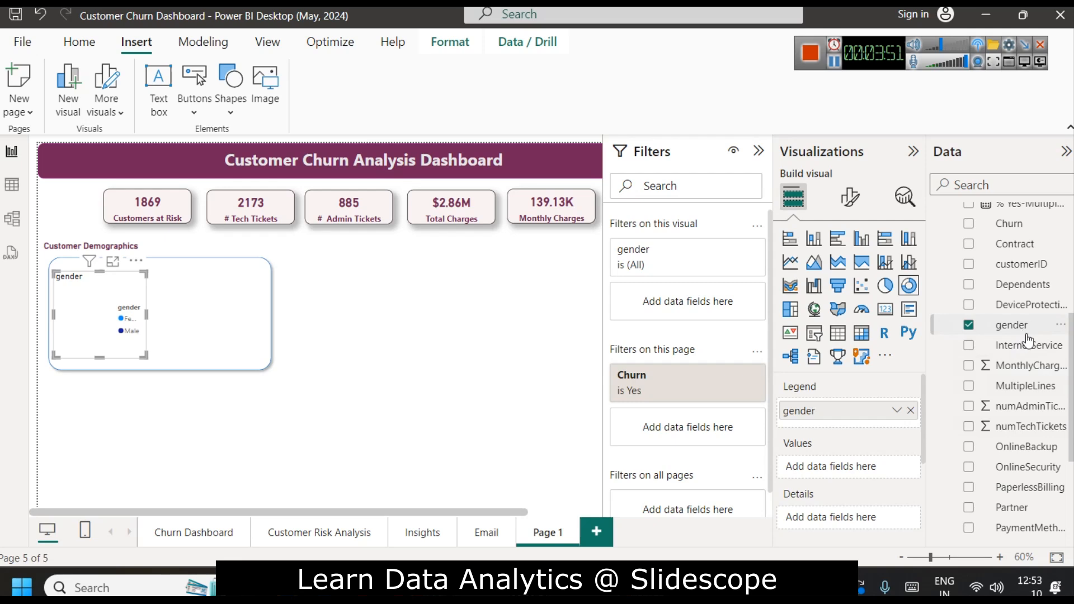
pyautogui.moveTo(1021, 268); pyautogui.dragTo(856, 470)
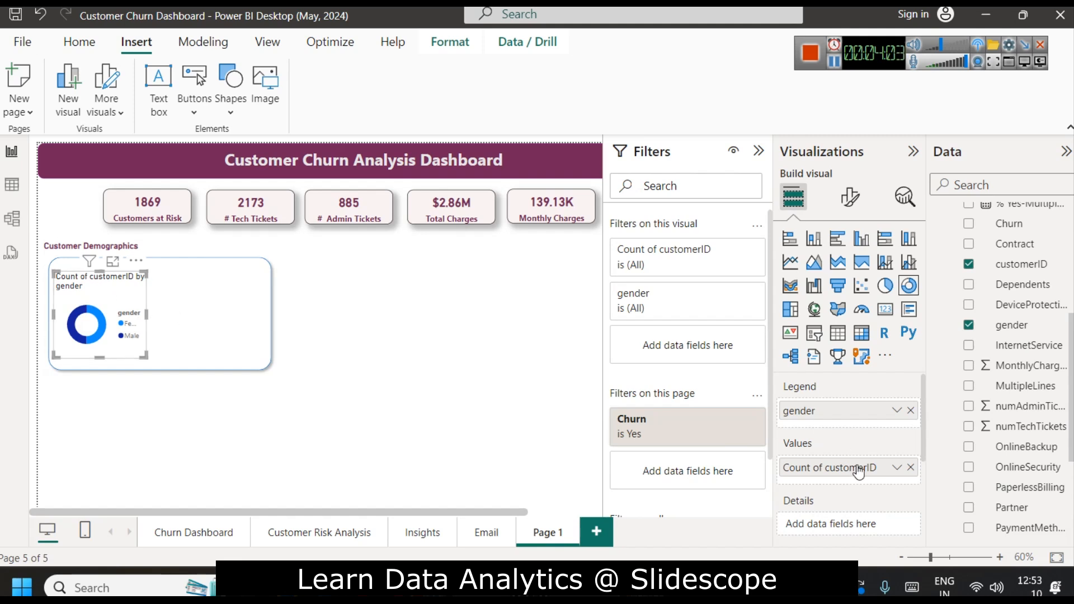
# Change the donut chart's title text to "Churned Customers by Gender"
pyautogui.click(850, 201)
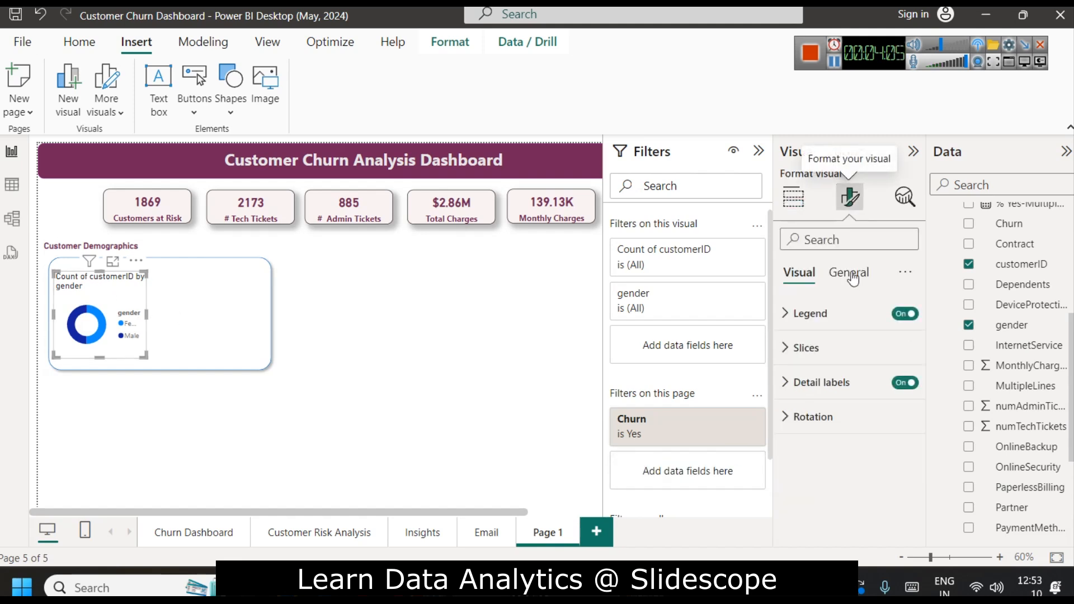
pyautogui.click(848, 272)
pyautogui.click(803, 348)
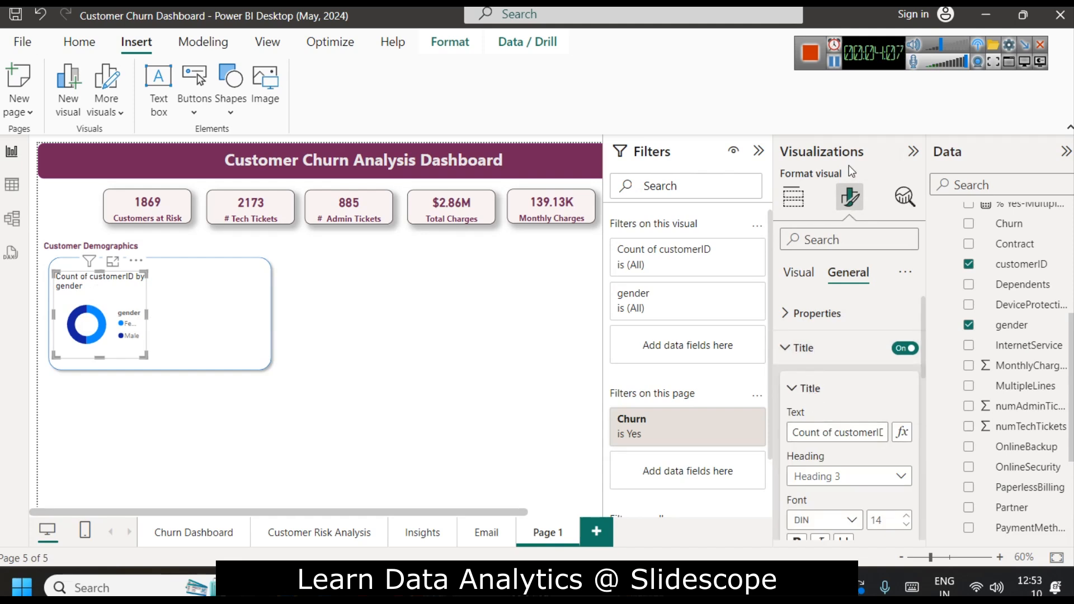
pyautogui.click(839, 434)
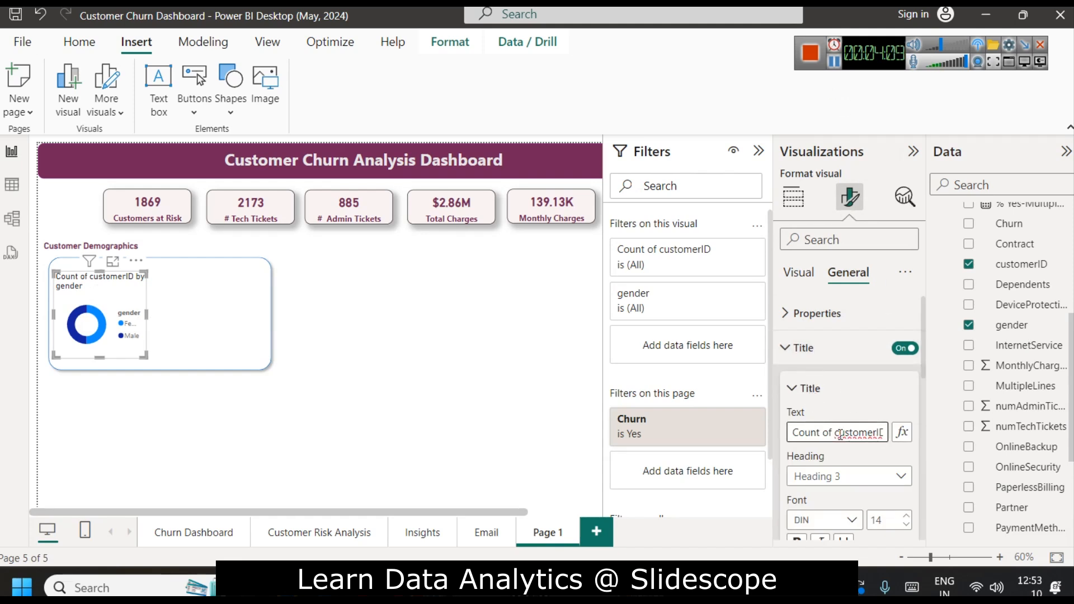
pyautogui.click(836, 64)
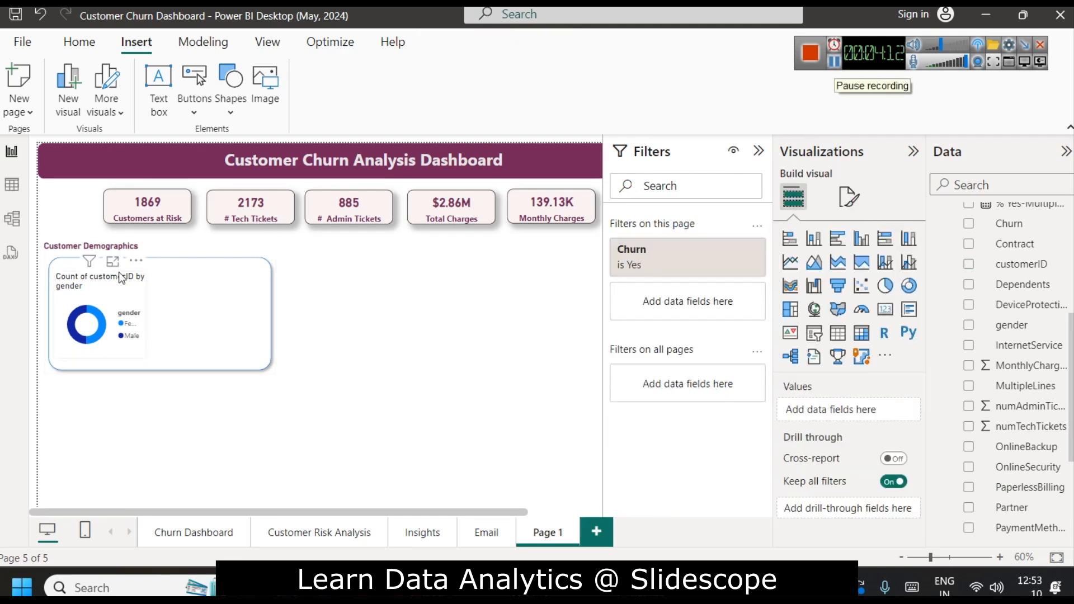
pyautogui.click(119, 273)
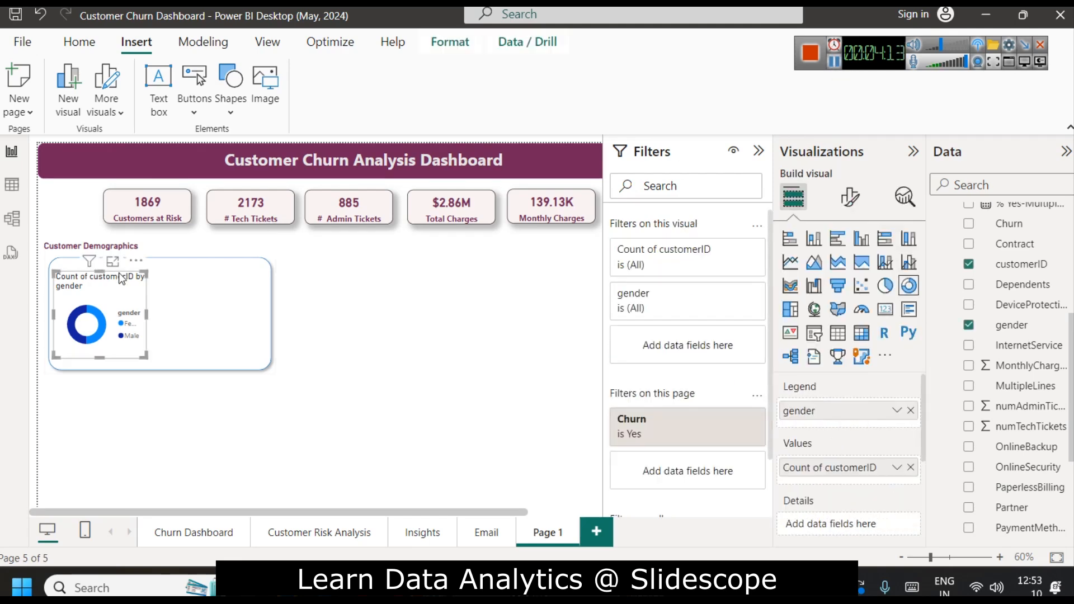
pyautogui.click(849, 197)
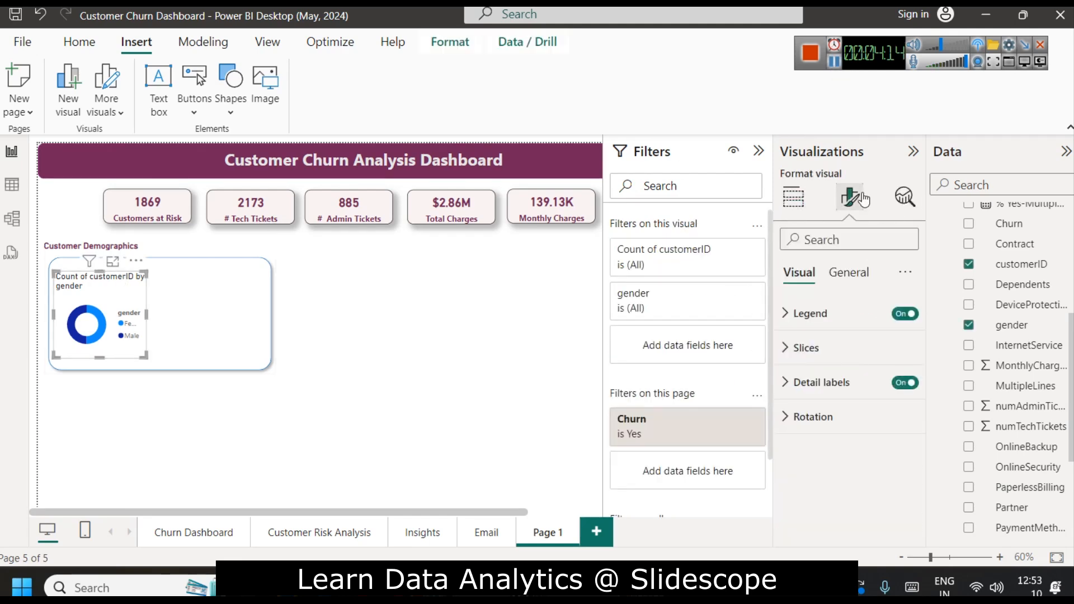
pyautogui.click(847, 272)
pyautogui.click(842, 347)
pyautogui.tripleClick(820, 431)
pyautogui.write('Churned Customers b')
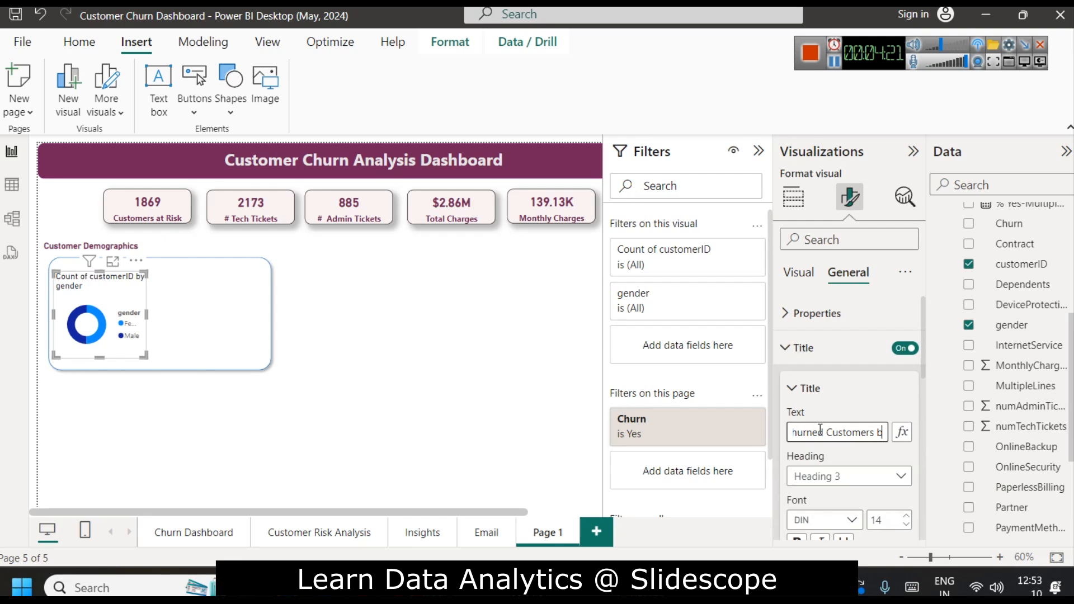
pyautogui.write('y Gende')
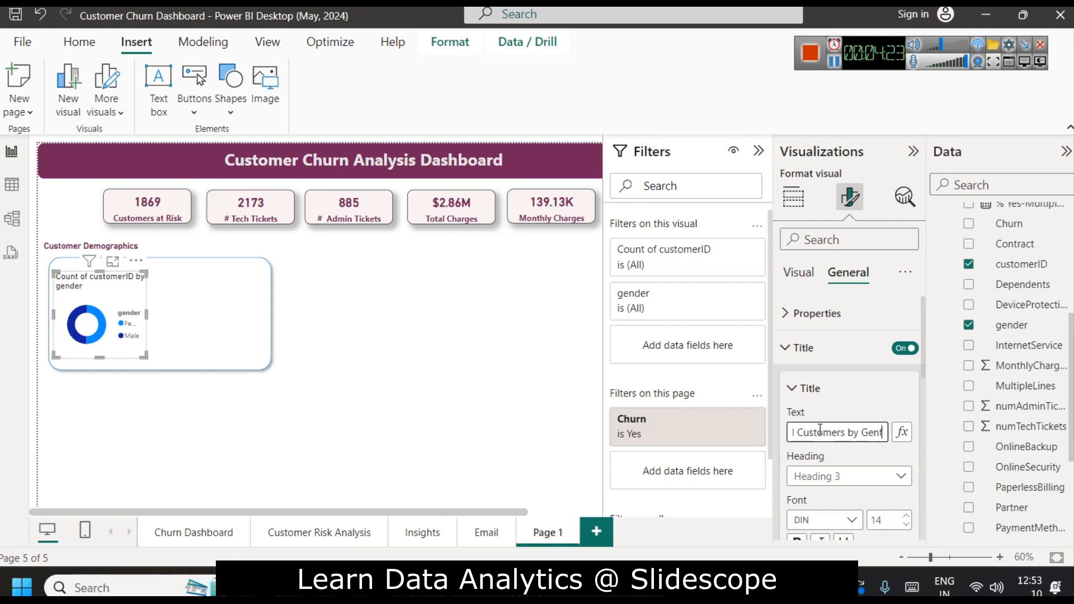
pyautogui.write('r')
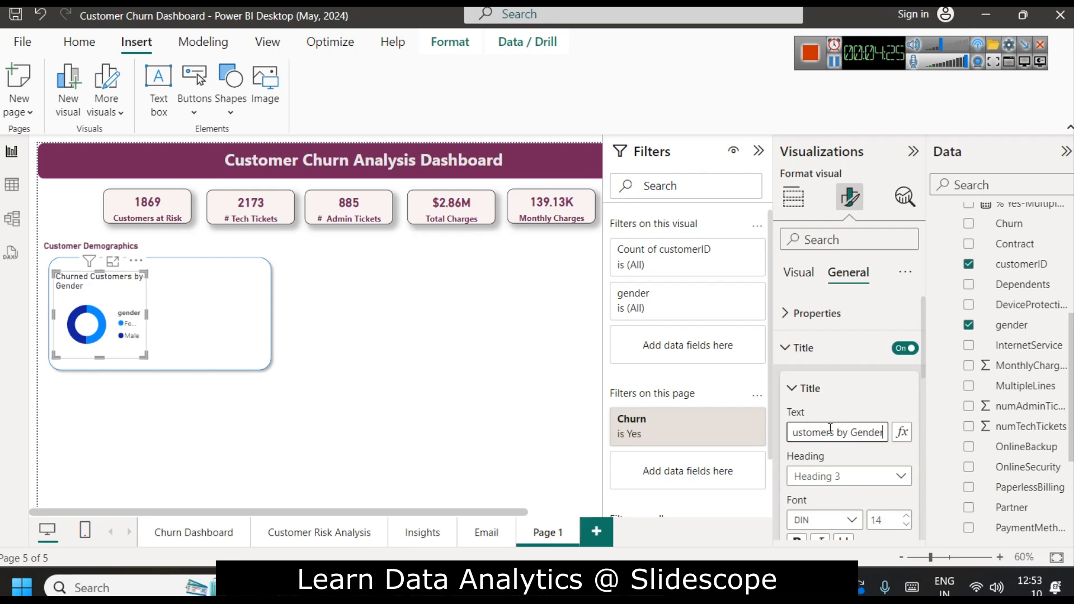
# Make the donut chart's title bold and colour it in the dark plum of the dashboard banner
pyautogui.scroll(-3, 830, 428)
pyautogui.click(797, 374)
pyautogui.click(799, 375)
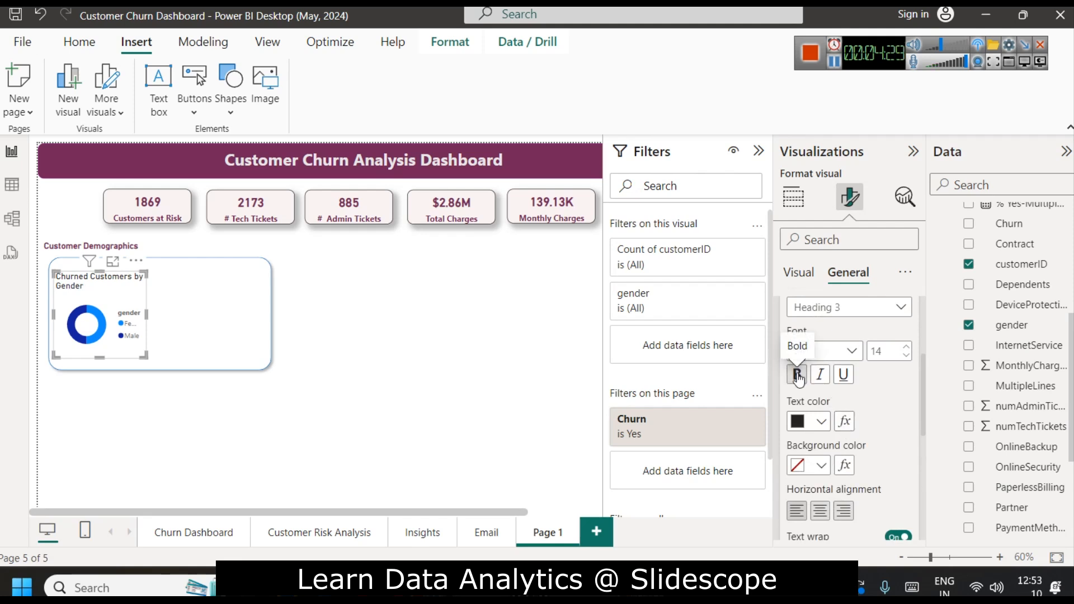
pyautogui.click(799, 379)
pyautogui.click(821, 421)
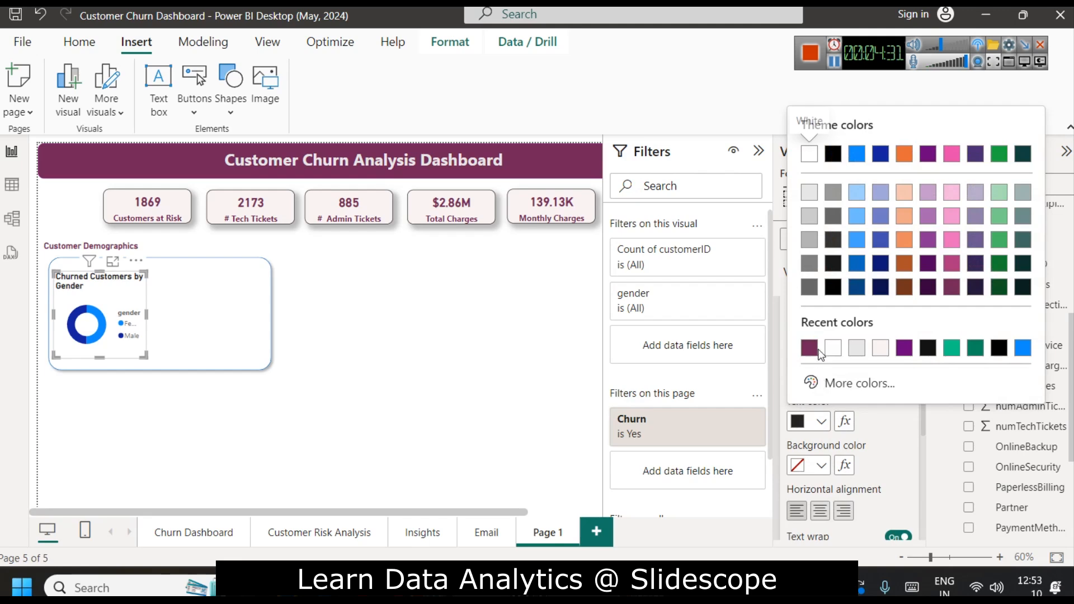
pyautogui.click(809, 347)
# Widen the donut chart to slightly more than half of the container's width so its title fits on one line
pyautogui.moveTo(146, 314); pyautogui.dragTo(179, 317)
pyautogui.click(193, 321)
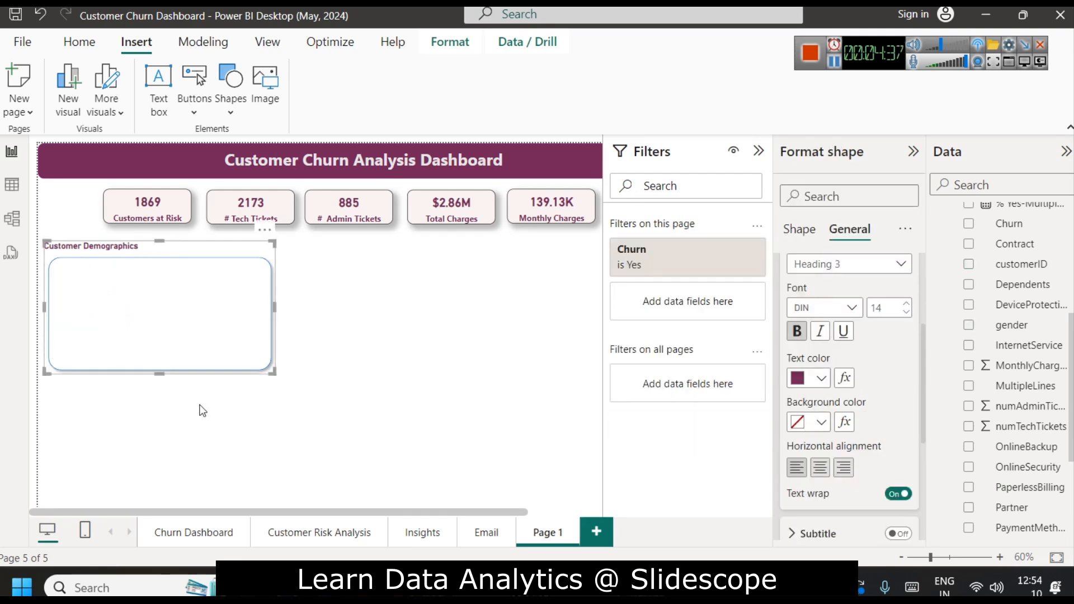
pyautogui.click(404, 339)
# Colour the donut chart's Female slice light pink and its Male slice dark plum
pyautogui.click(139, 295)
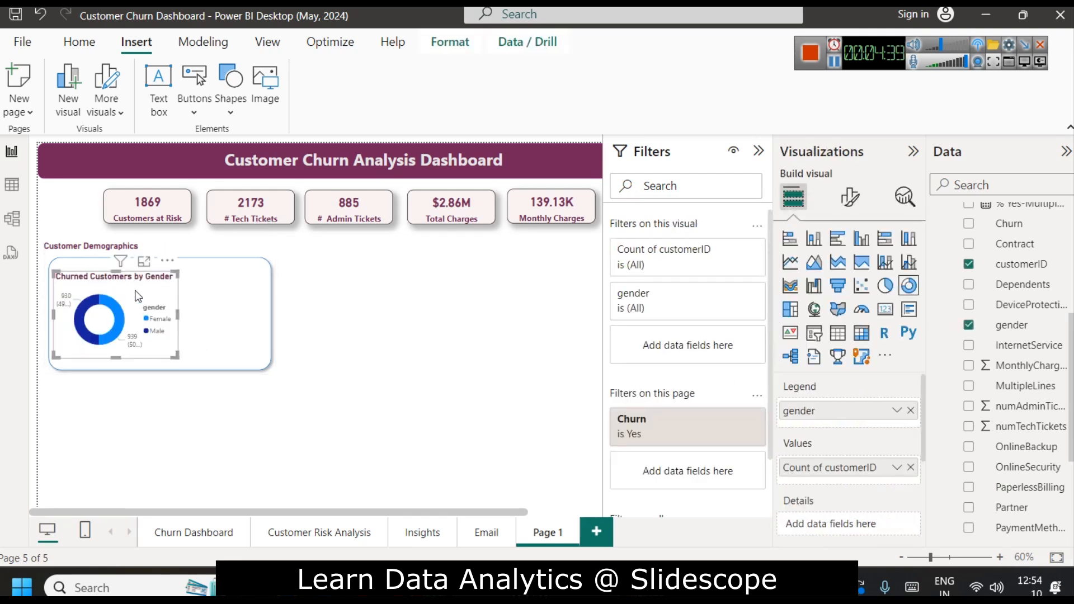
pyautogui.scroll(-3, 856, 380)
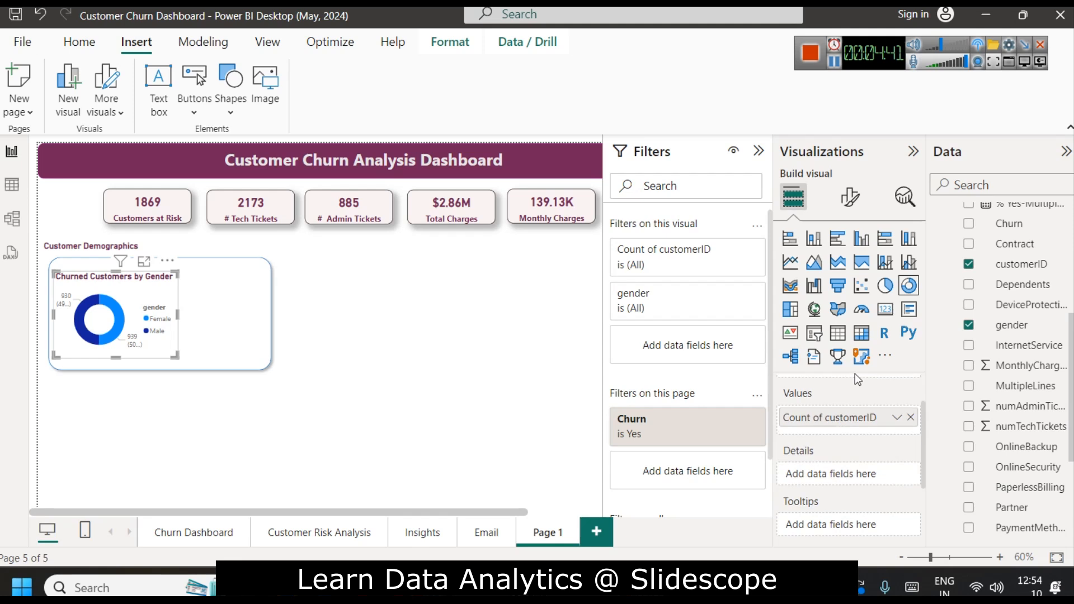
pyautogui.click(850, 196)
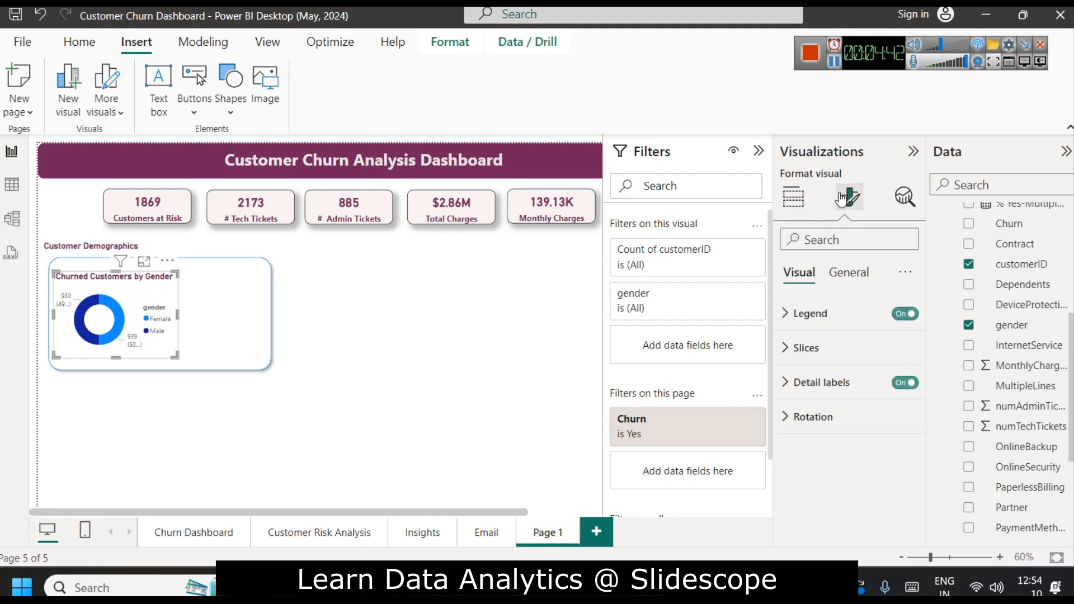
pyautogui.click(805, 348)
pyautogui.scroll(-2, 816, 364)
pyautogui.click(820, 348)
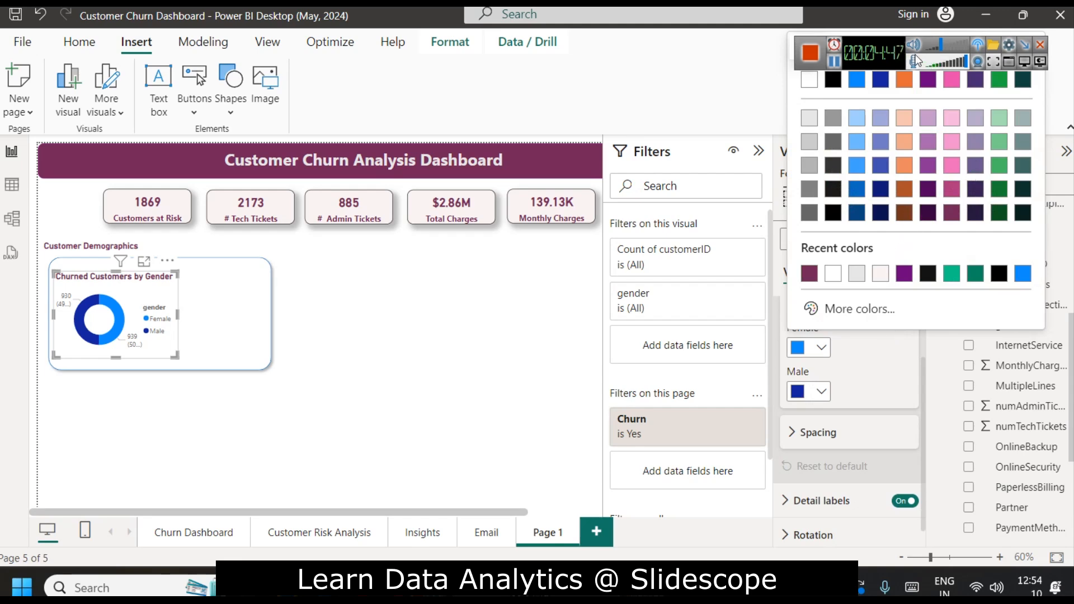
pyautogui.moveTo(881, 49); pyautogui.dragTo(781, 49)
pyautogui.click(951, 119)
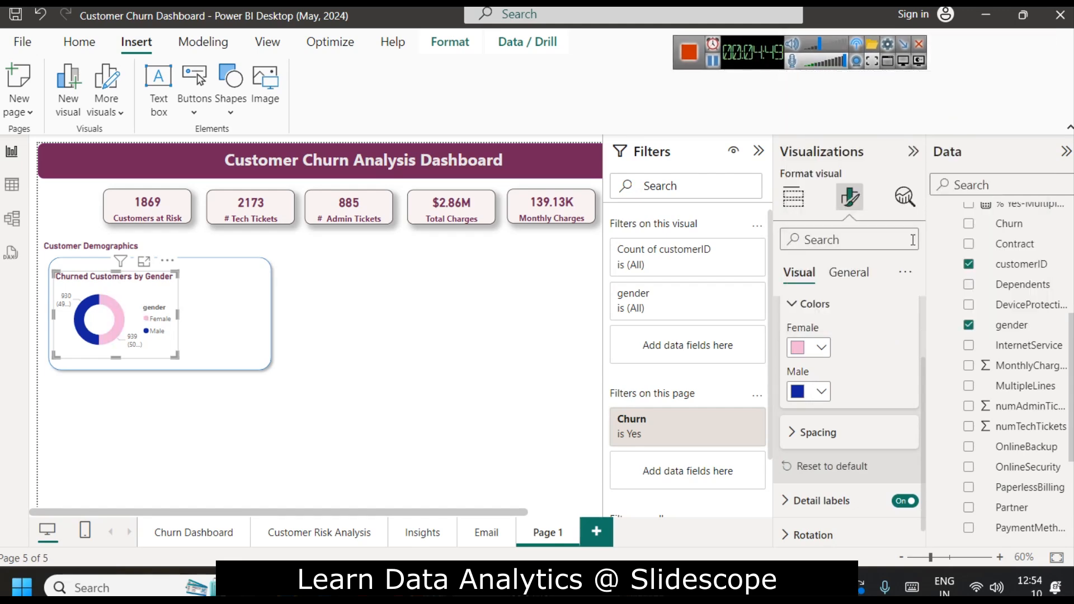
pyautogui.click(818, 391)
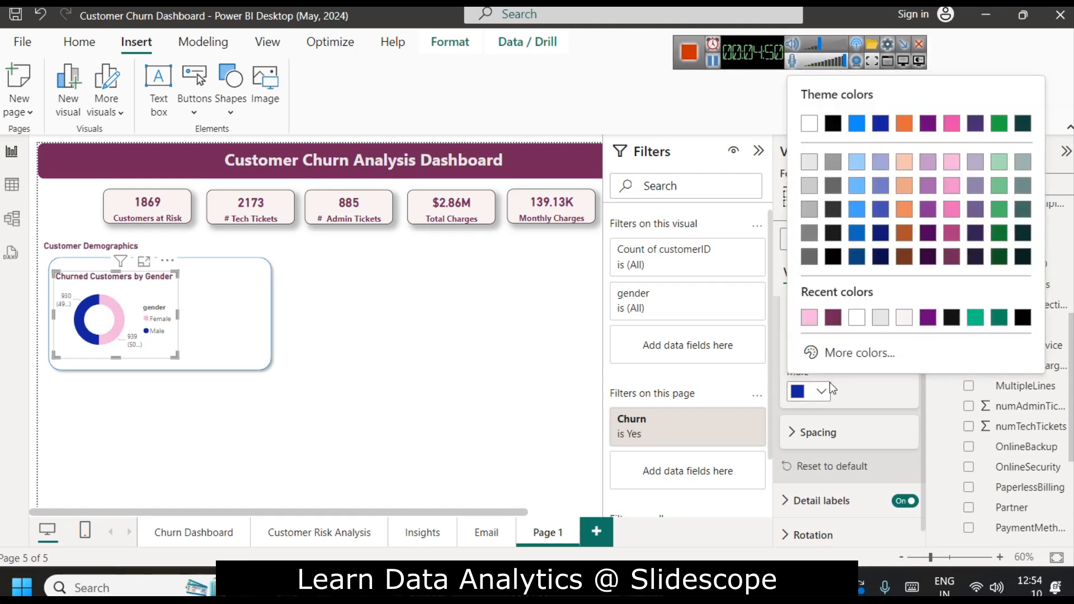
pyautogui.click(952, 252)
pyautogui.click(480, 379)
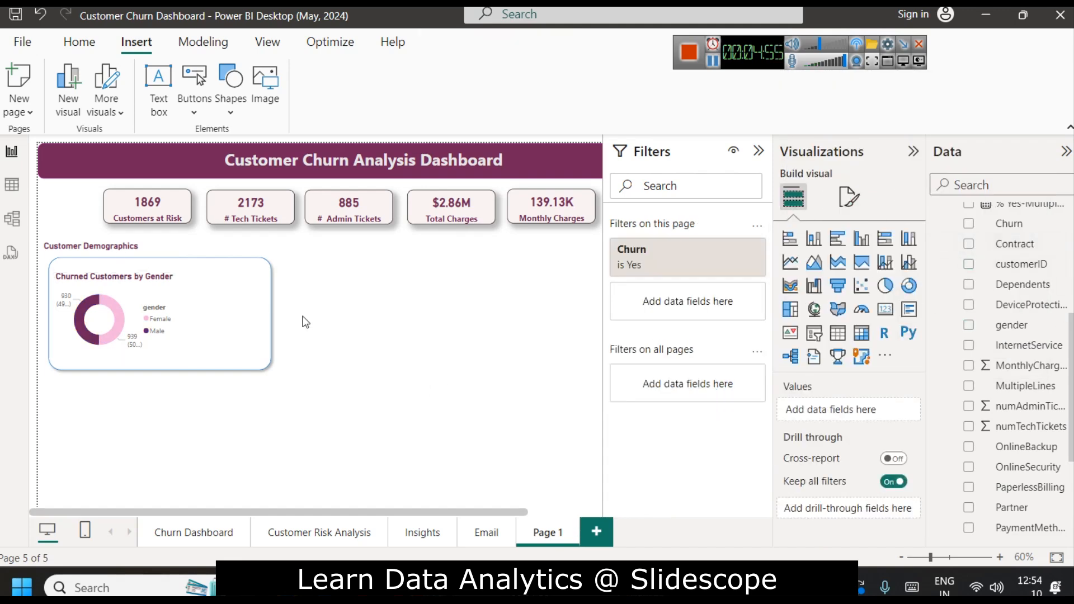
pyautogui.click(152, 296)
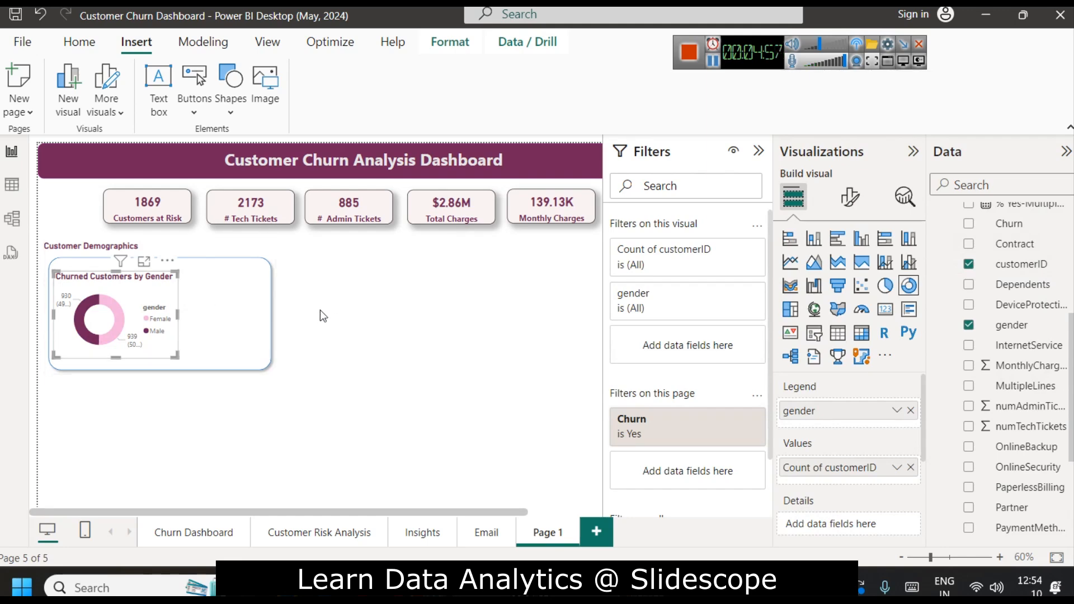
pyautogui.press('Delete')
pyautogui.click(364, 334)
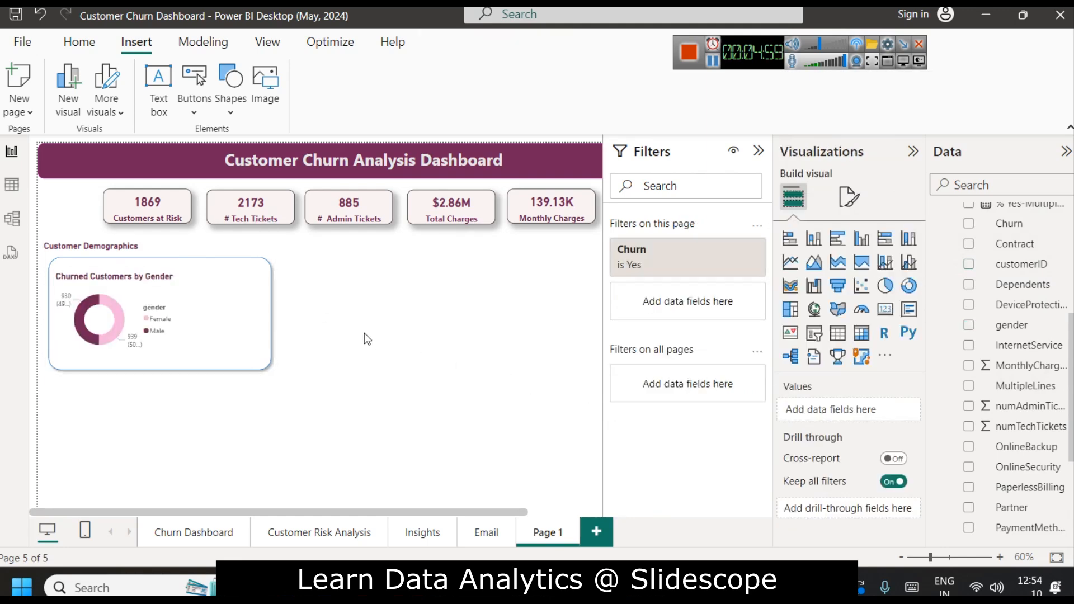
# Collapse the filters pane and examine the Senior Citizen card in the demographics section of the original Churn Dashboard page
pyautogui.click(208, 528)
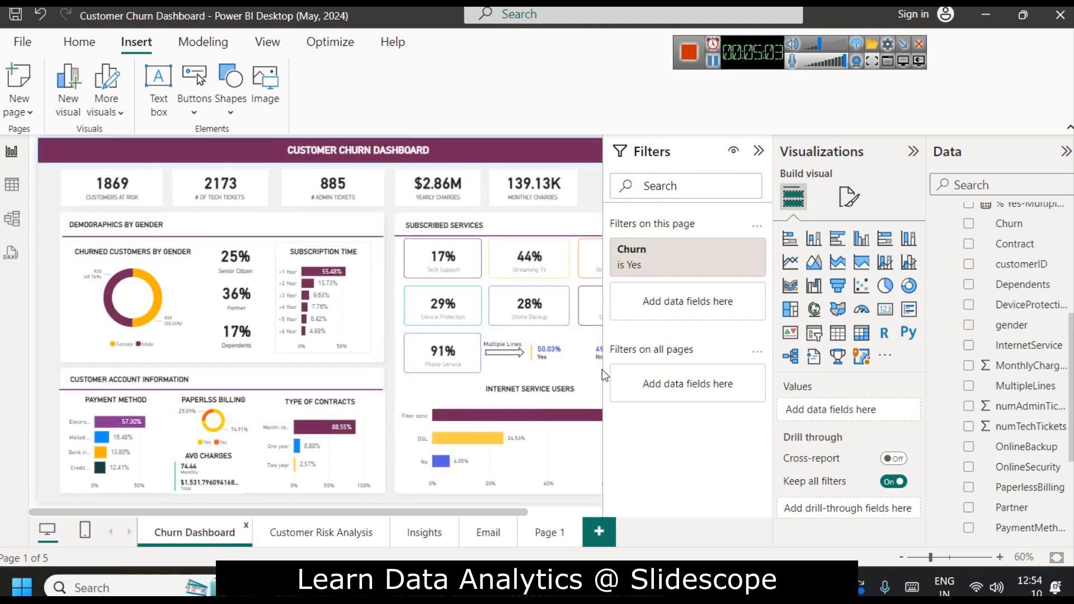
pyautogui.click(759, 151)
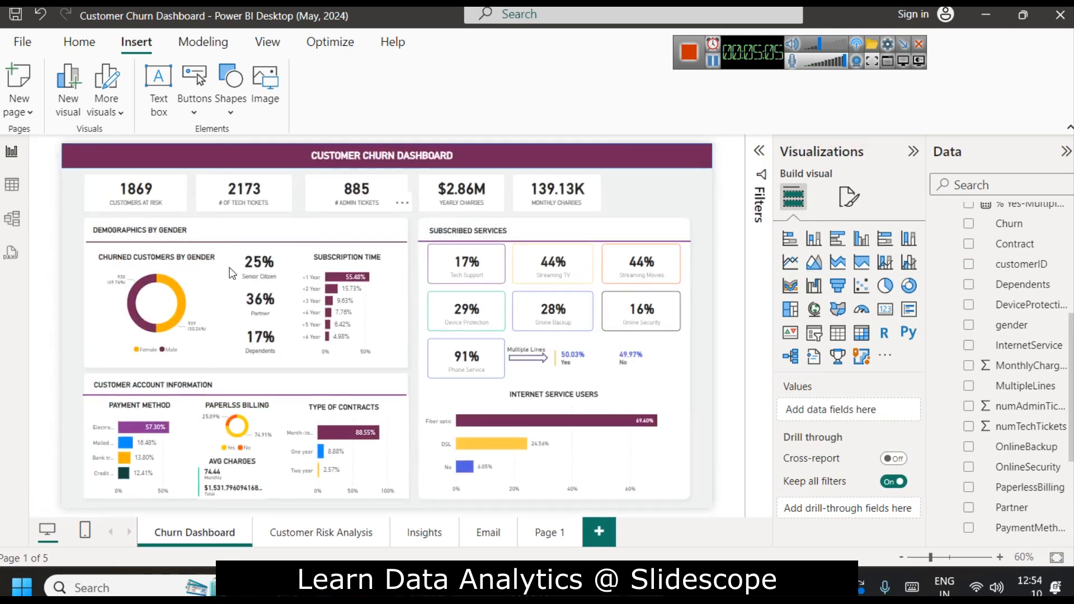
pyautogui.click(262, 274)
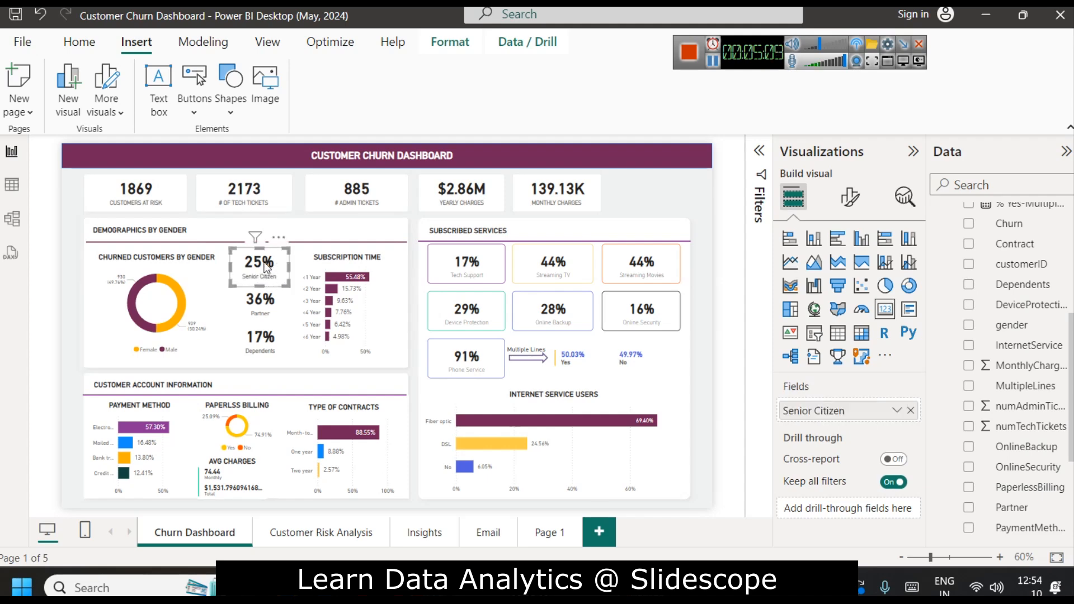
# Duplicate the Customers at Risk card on Page 1 and place the copy inside the Customer Demographics container, beside the donut chart's title
pyautogui.click(553, 534)
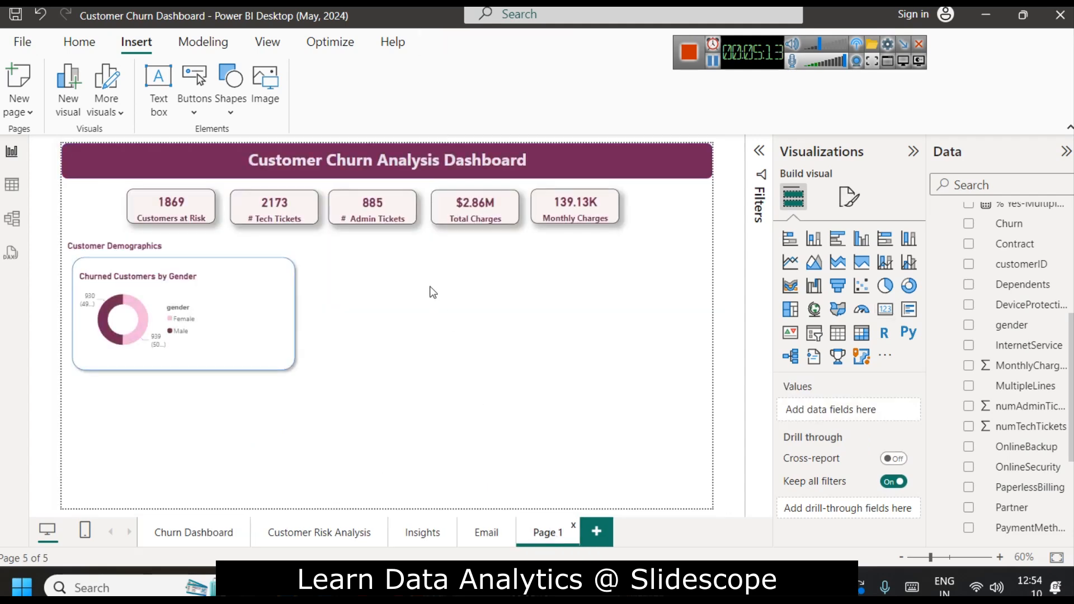
pyautogui.click(172, 196)
pyautogui.moveTo(172, 193); pyautogui.dragTo(224, 282)
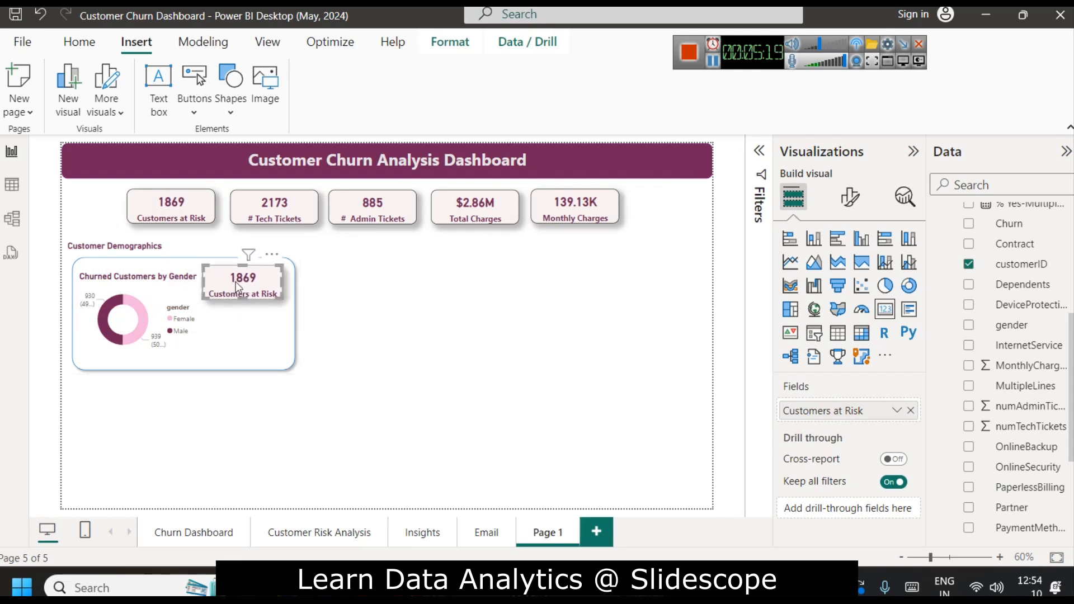
# Reduce the category label's font size on the copied Customers at Risk card and keep that card selected
pyautogui.click(849, 199)
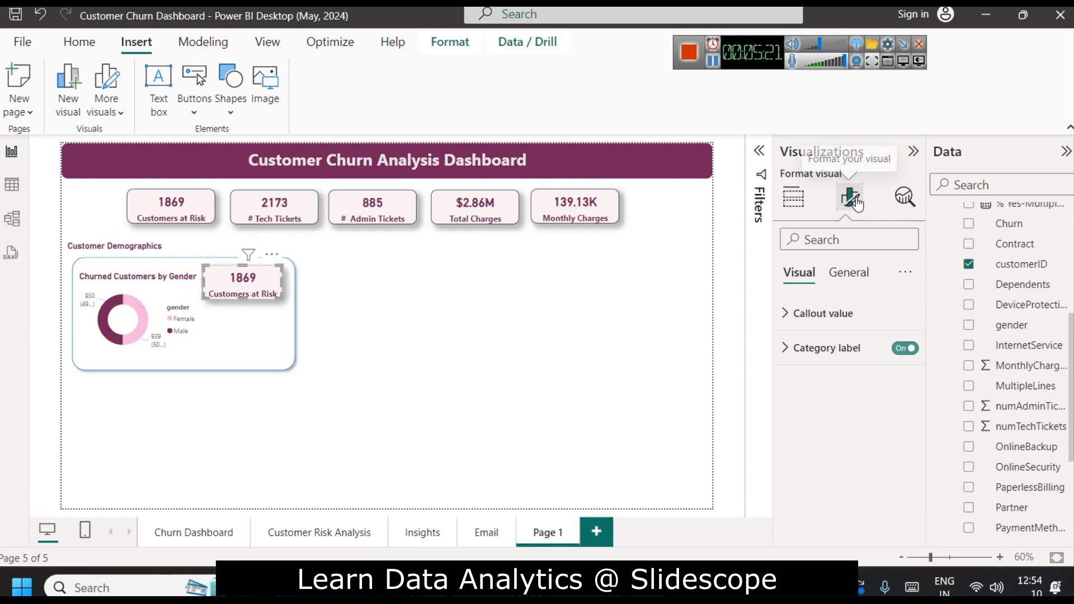
pyautogui.click(830, 315)
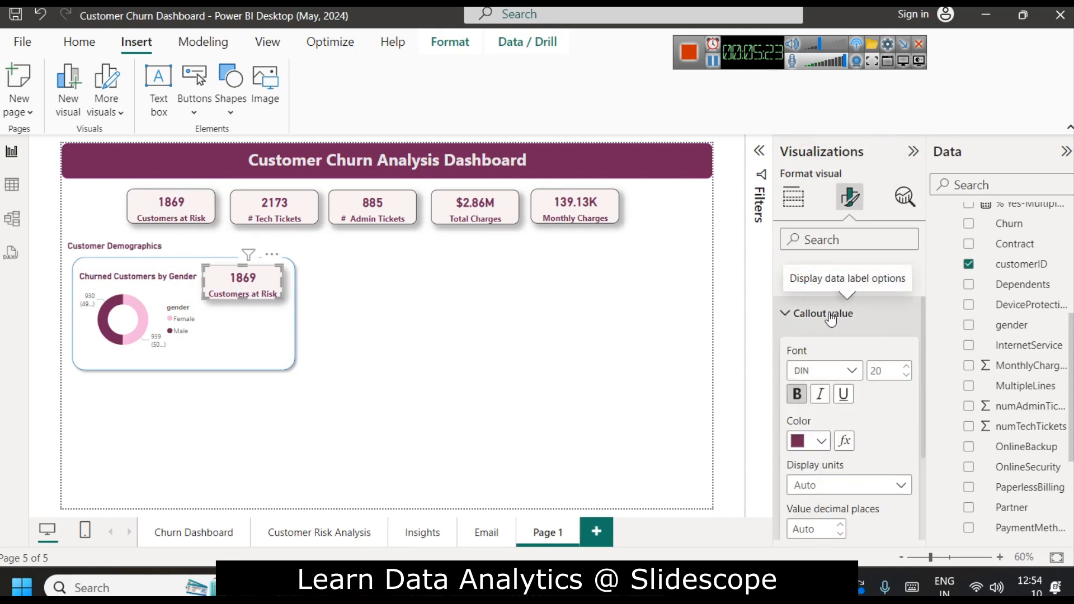
pyautogui.click(833, 319)
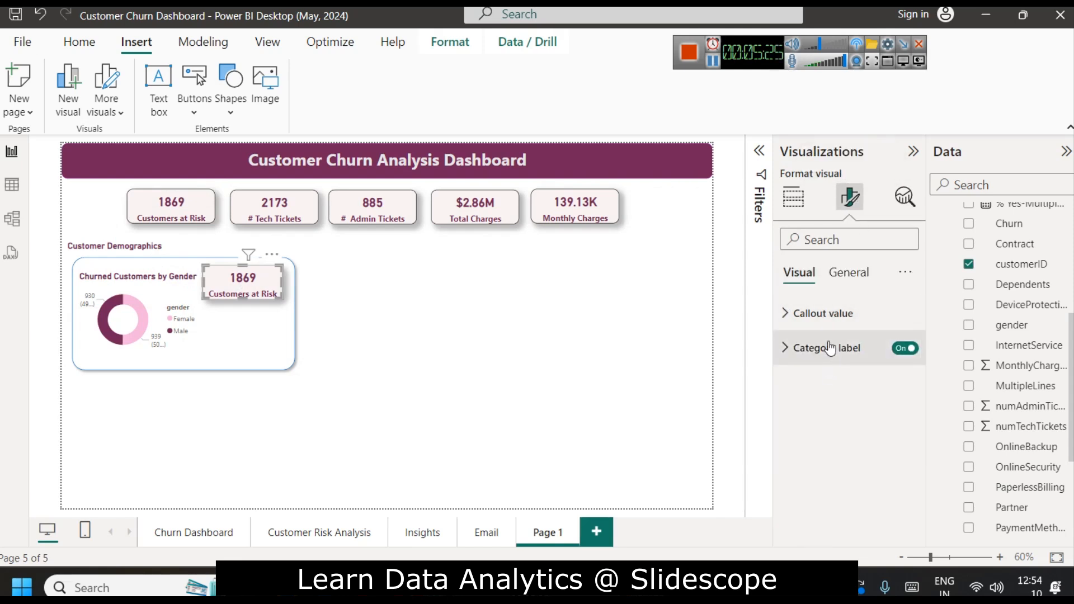
pyautogui.click(830, 348)
pyautogui.click(906, 410)
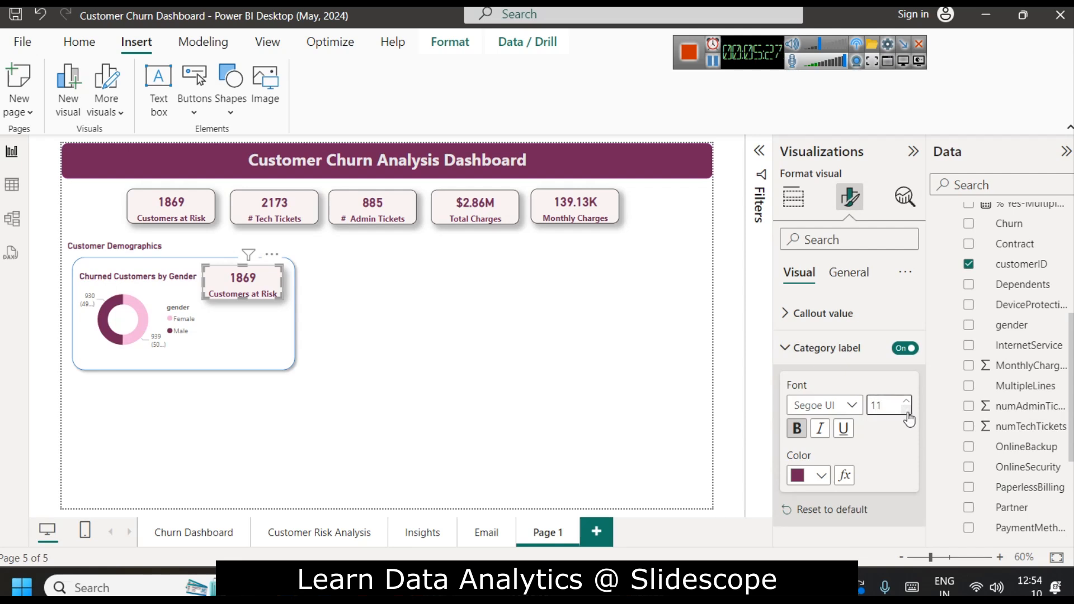
pyautogui.click(372, 335)
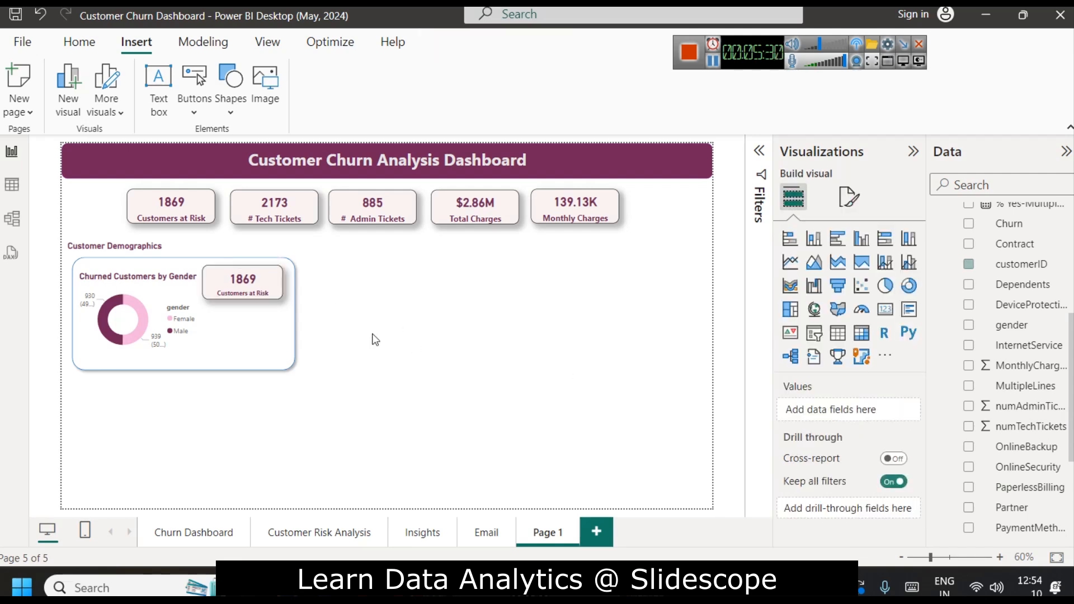
pyautogui.click(242, 291)
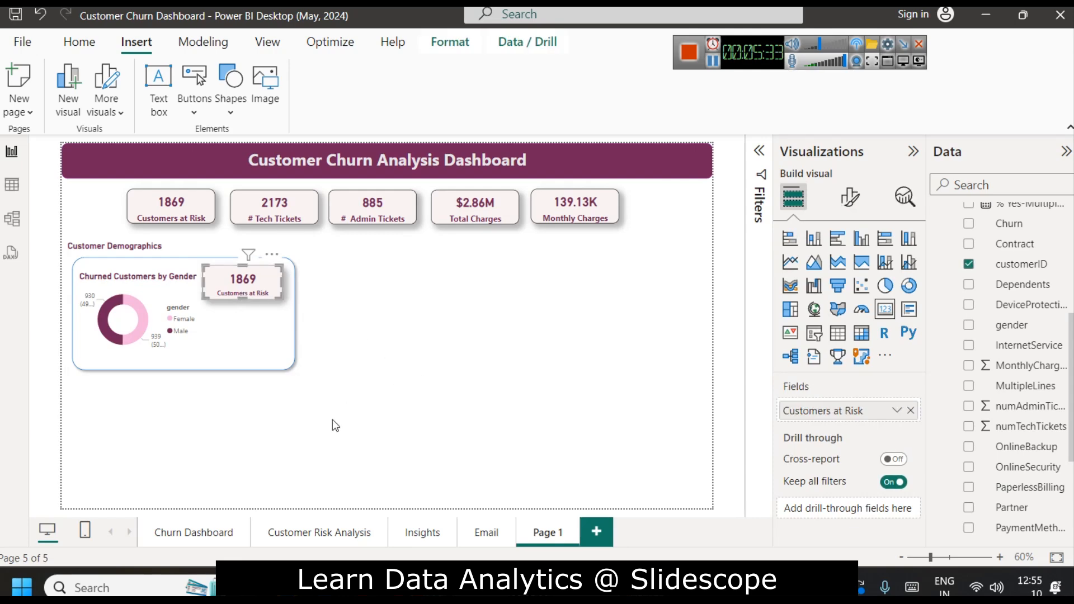
# Consult the Churn Dashboard page for reference and widen the Customer Demographics rounded rectangle on Page 1
pyautogui.click(195, 534)
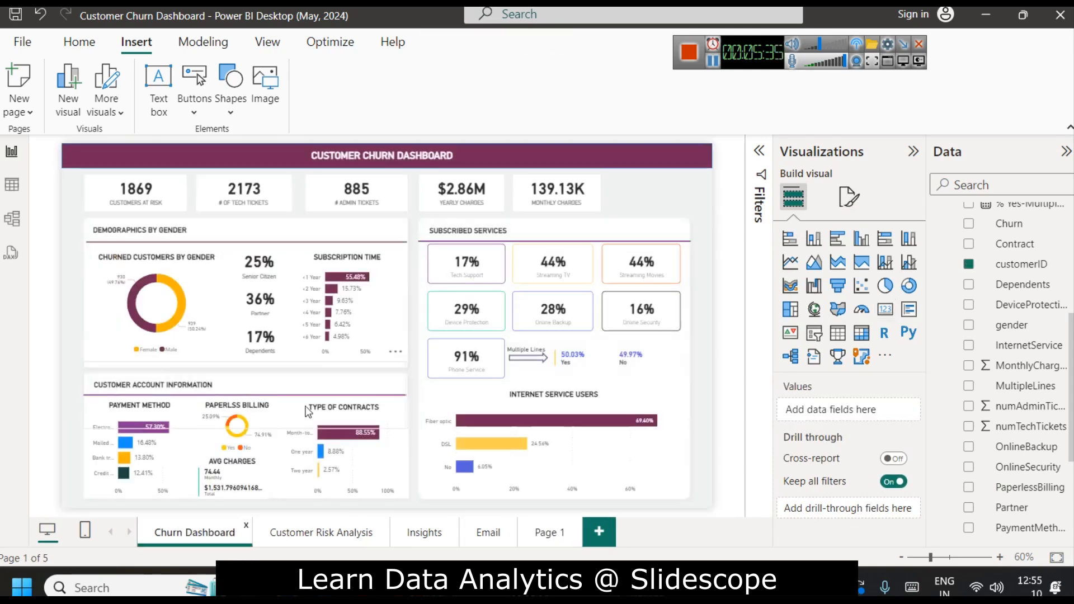
pyautogui.moveTo(259, 275)
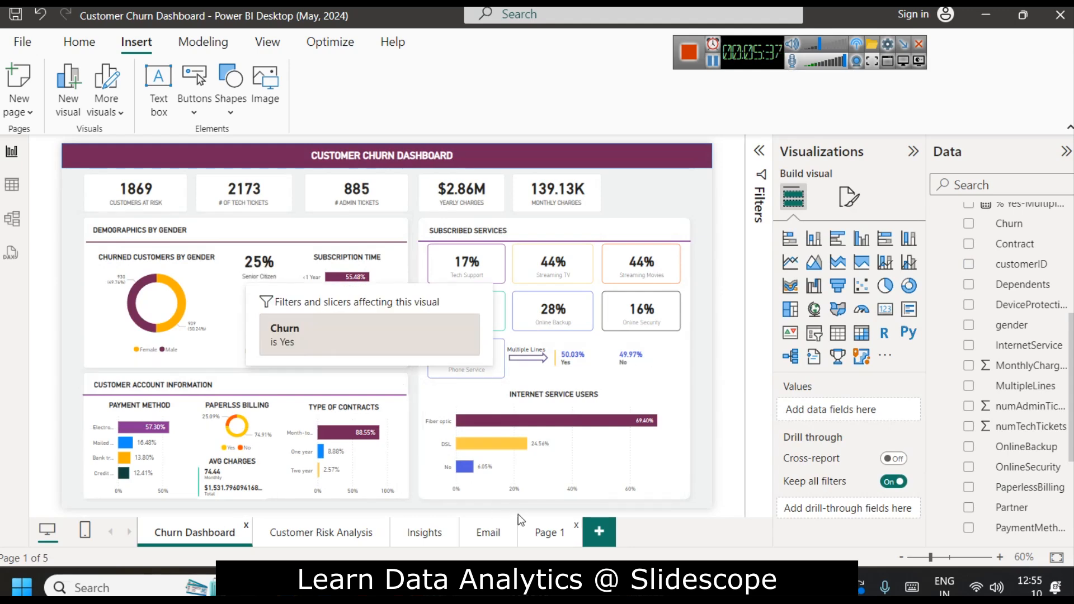
pyautogui.click(548, 535)
pyautogui.click(268, 330)
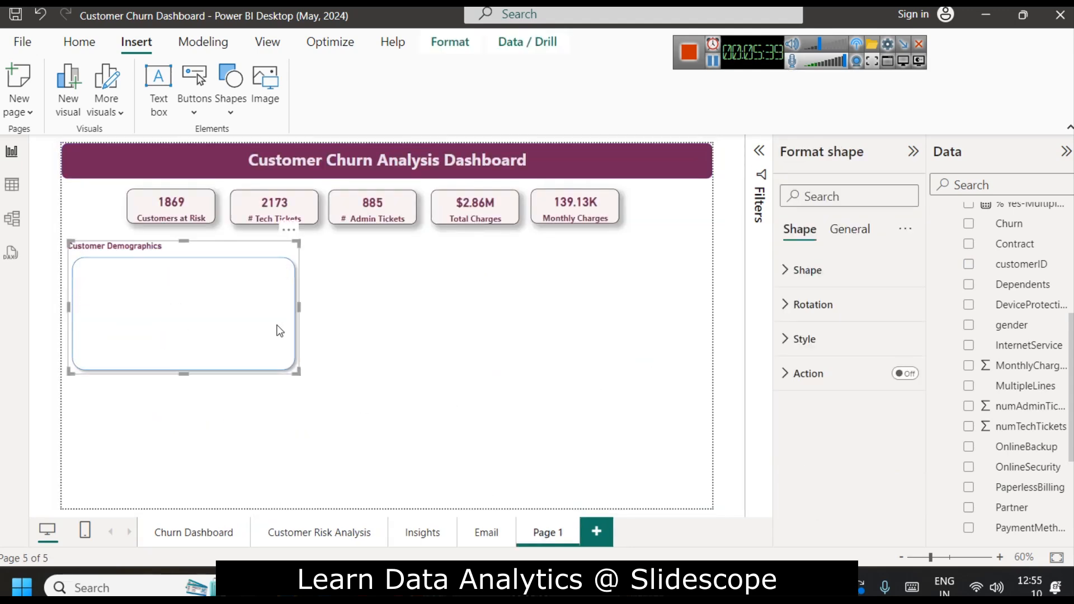
pyautogui.moveTo(299, 309); pyautogui.dragTo(383, 311)
pyautogui.click(415, 350)
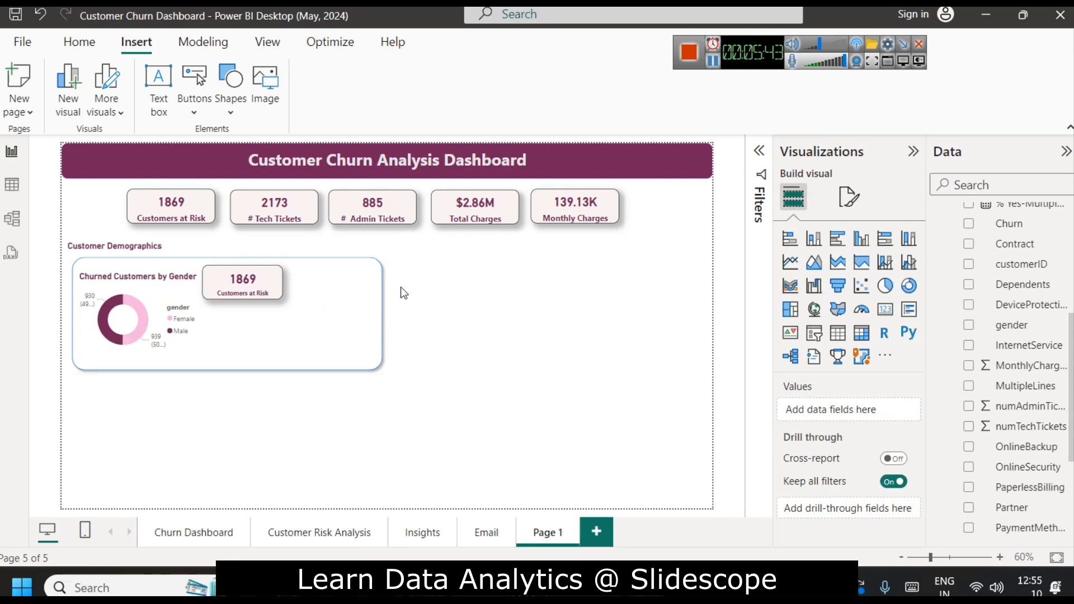
# Copy the full DAX formula of the existing Senior Citizen measure
pyautogui.click(231, 284)
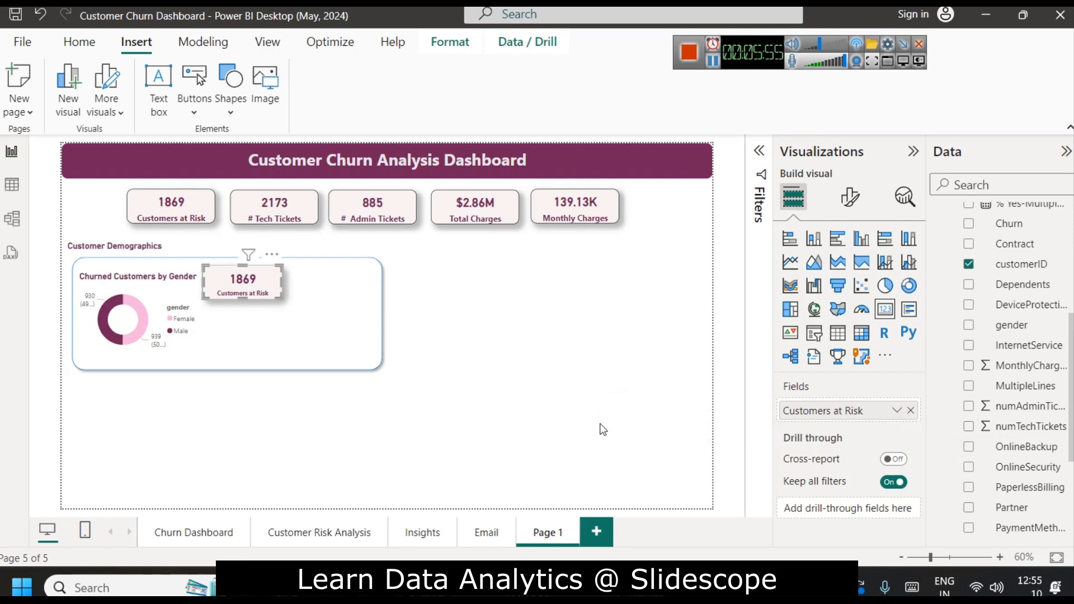
pyautogui.scroll(5, 1023, 407)
pyautogui.scroll(-10, 1024, 407)
pyautogui.click(1024, 395)
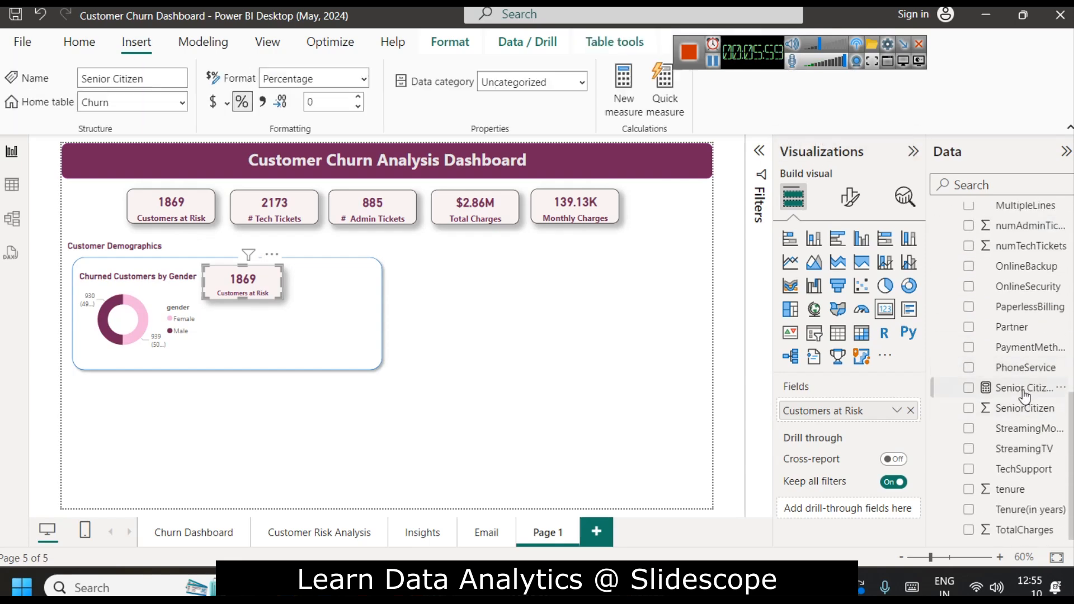
pyautogui.click(482, 166)
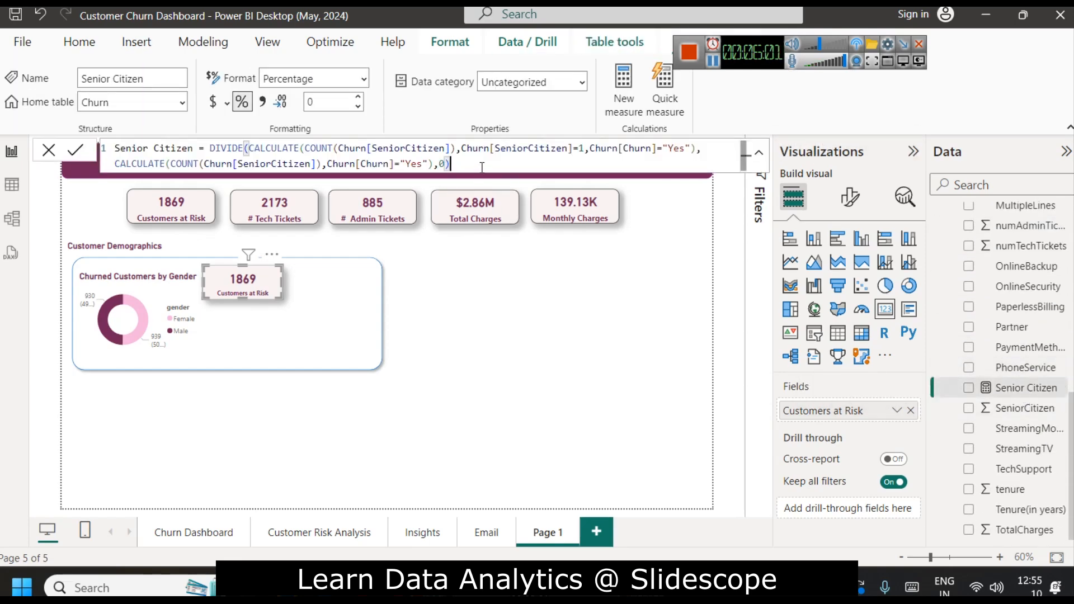
pyautogui.hotkey('ctrl', 'a')
pyautogui.hotkey('ctrl', 'c')
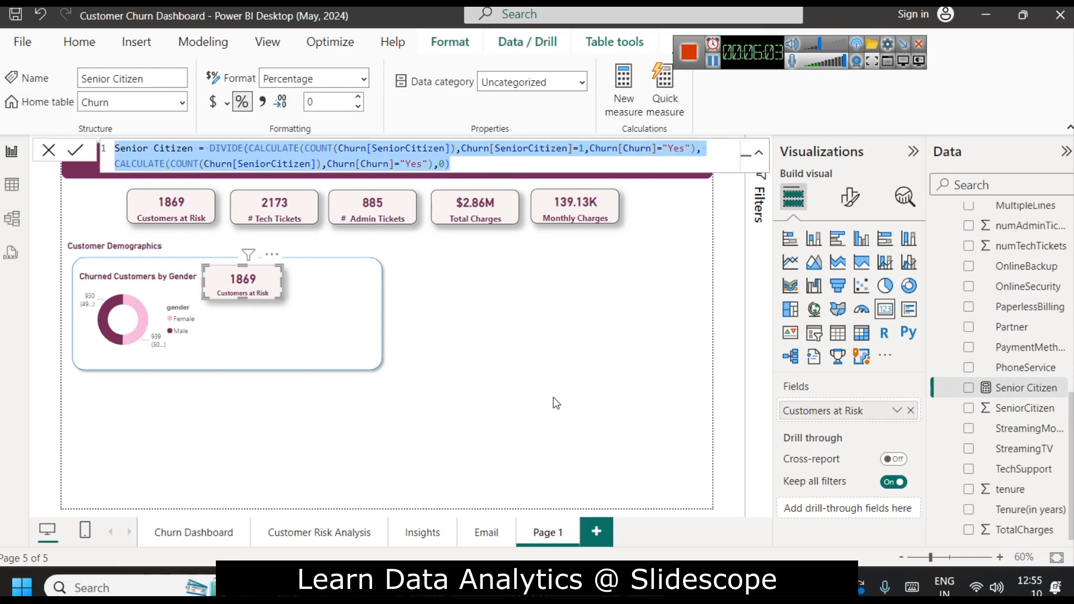
# Open Notepad, paste the copied Senior Citizen formula and enlarge the text
pyautogui.press('super+r')
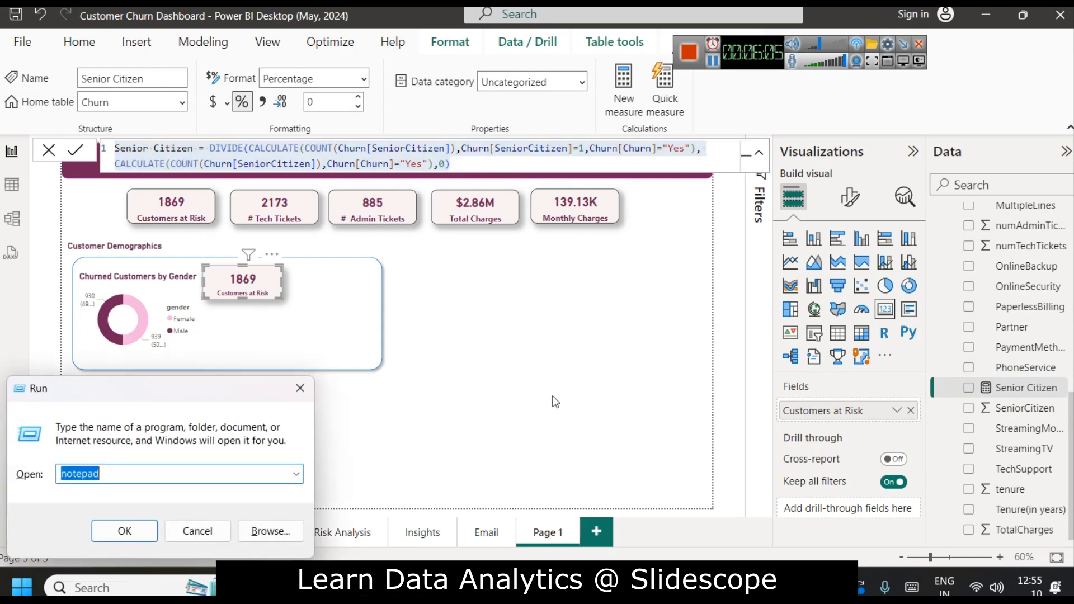
pyautogui.press('Return')
pyautogui.hotkey('ctrl', 'v')
pyautogui.scroll(8, 467, 316)
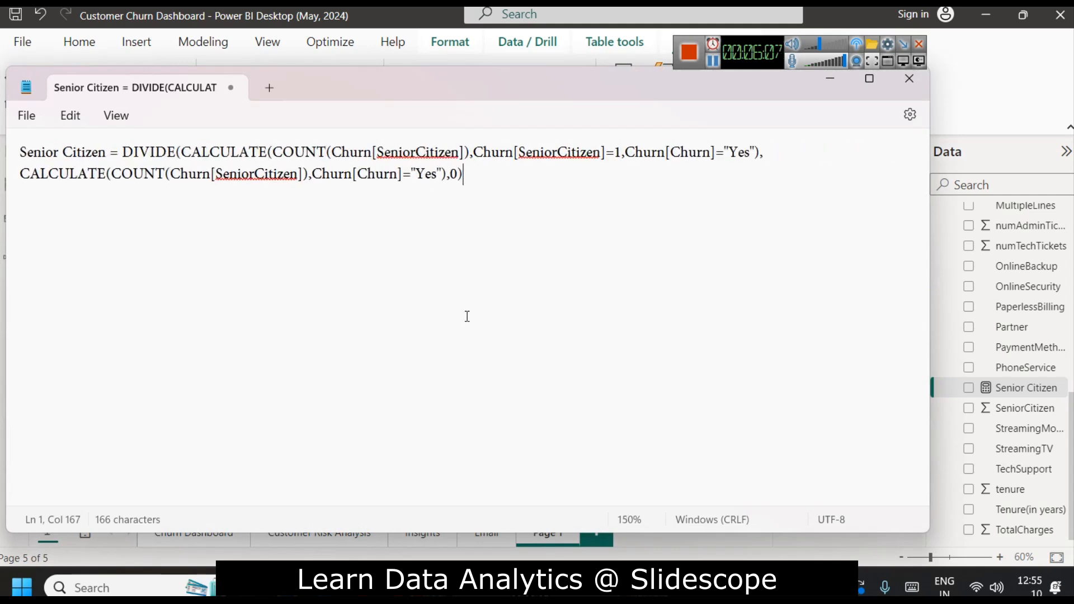
# Break the formula after DIVIDE( and indent the first CALCULATE expression on its own line
pyautogui.click(138, 153)
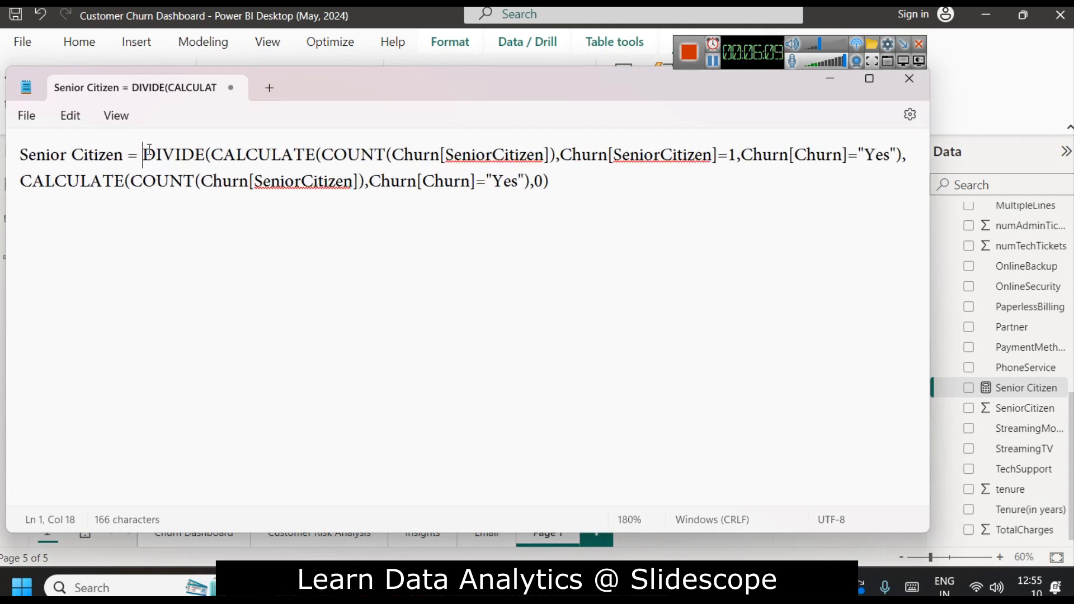
pyautogui.press('Right')
pyautogui.press('Right')
pyautogui.press('Right')
pyautogui.press('Right')
pyautogui.press('Right')
pyautogui.press('Right')
pyautogui.press('Right')
pyautogui.press('Return')
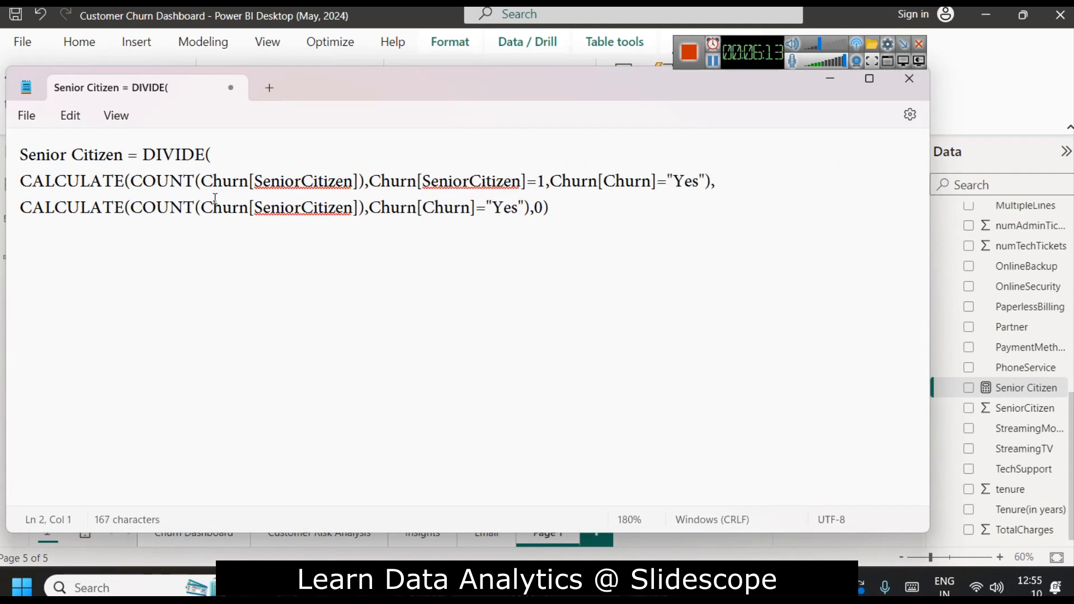
pyautogui.press('BackSpace')
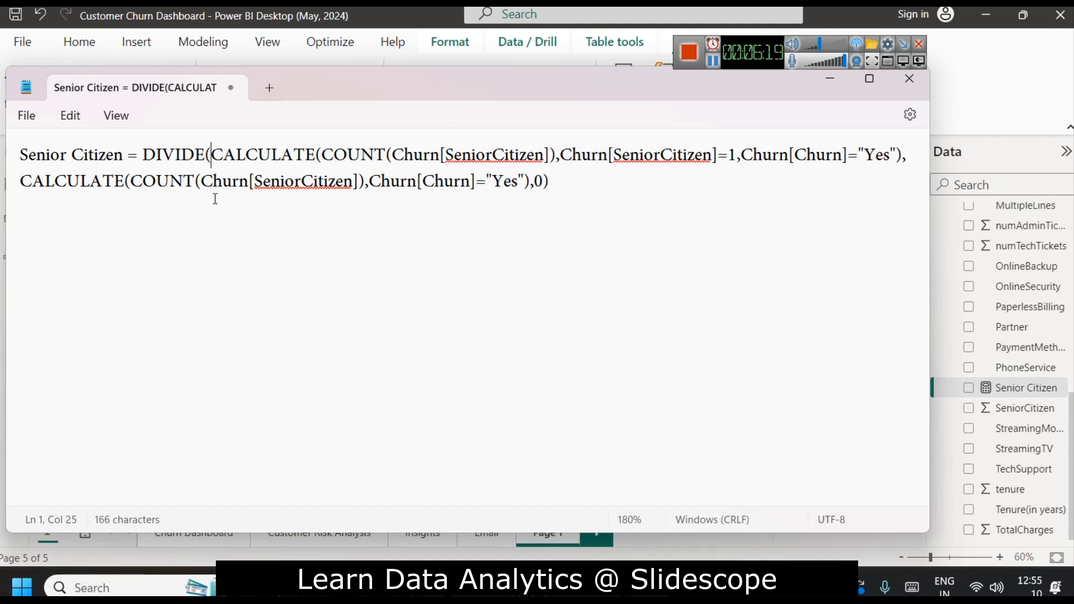
pyautogui.press('Return')
pyautogui.press('Tab')
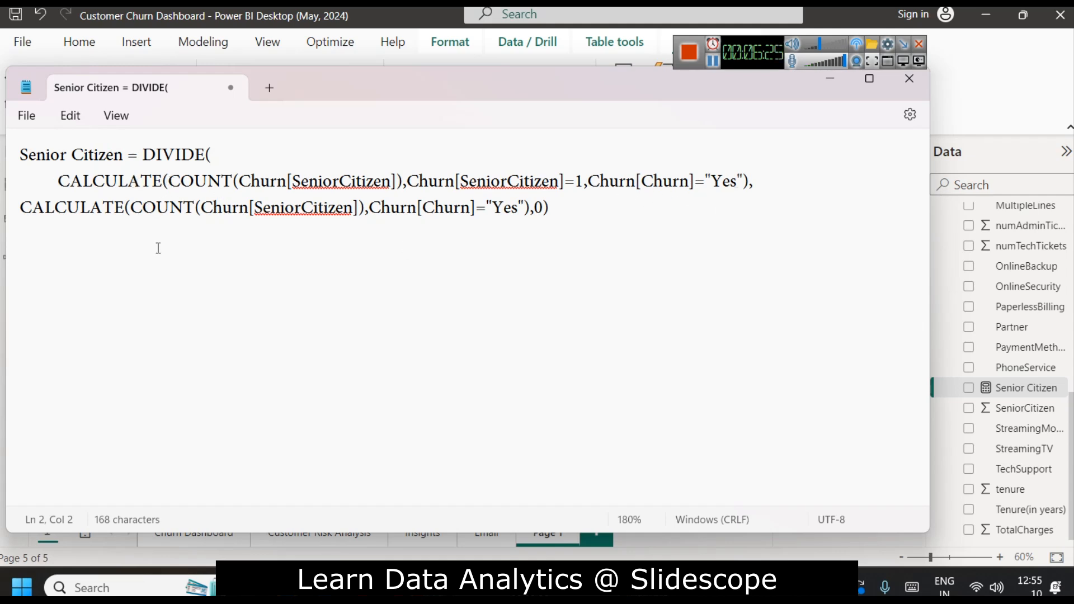
# Indent the second CALCULATE line and move the final 0) argument onto its own indented line
pyautogui.click(24, 205)
pyautogui.press('Tab')
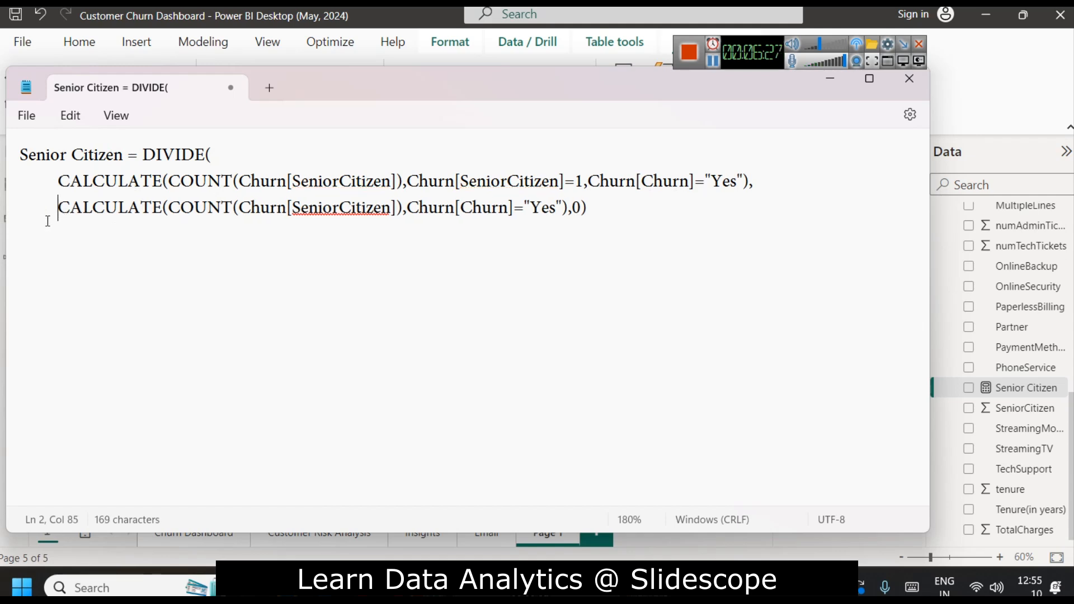
pyautogui.moveTo(744, 180); pyautogui.dragTo(83, 182)
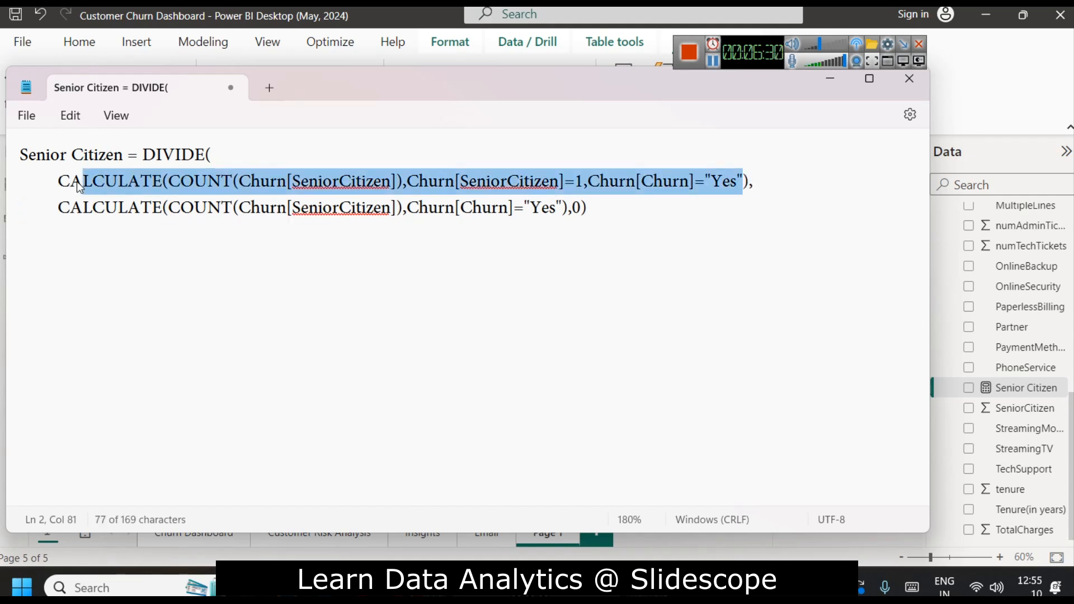
pyautogui.click(575, 208)
pyautogui.press('Return')
pyautogui.press('Tab')
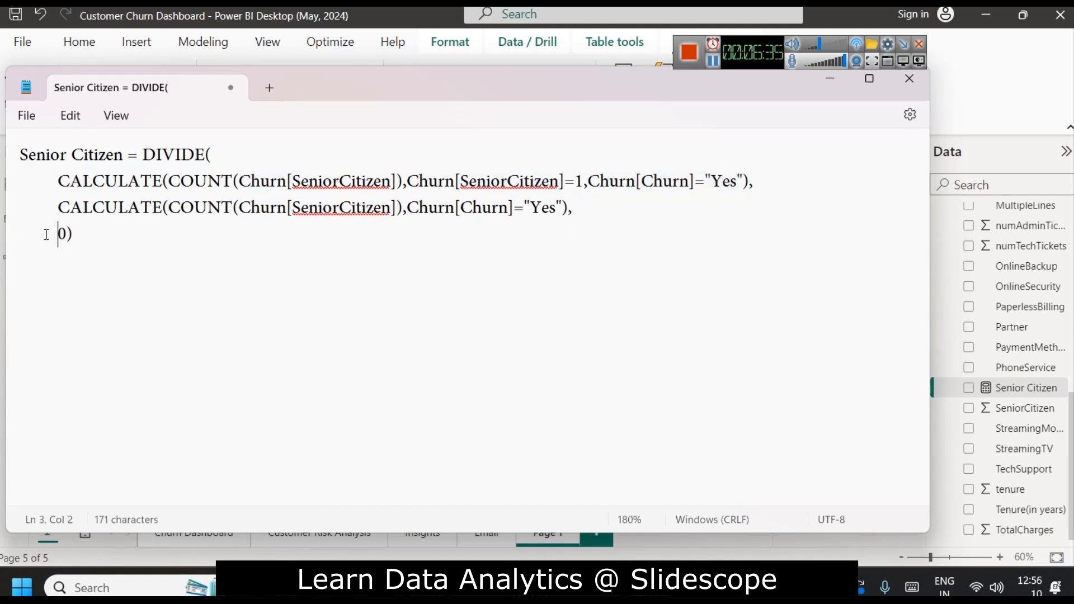
# Switch back to the Power BI report and create a new measure named Sr %
pyautogui.click(713, 62)
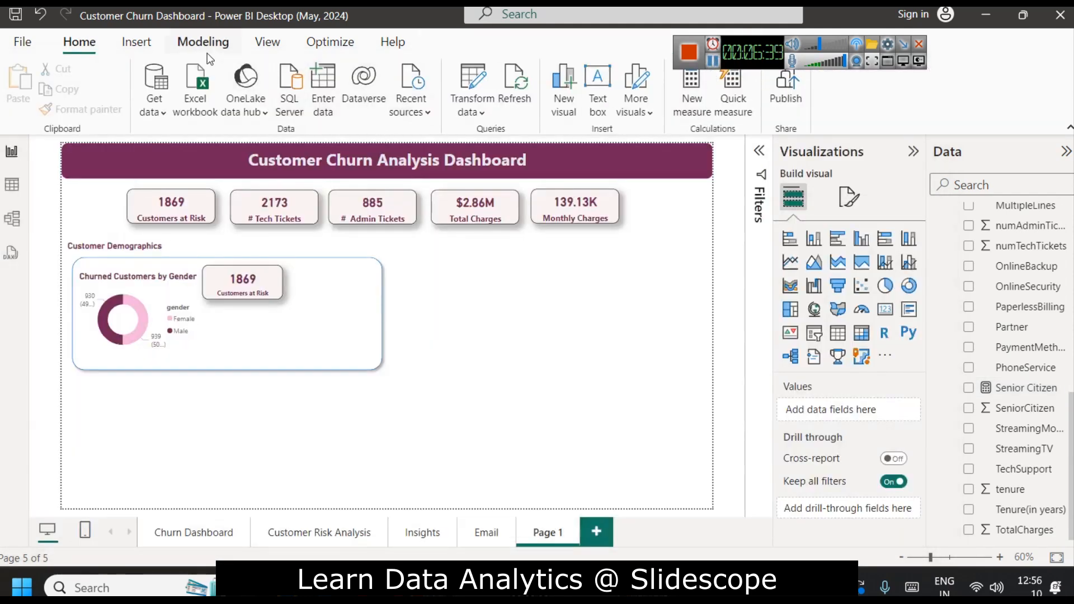
pyautogui.click(134, 44)
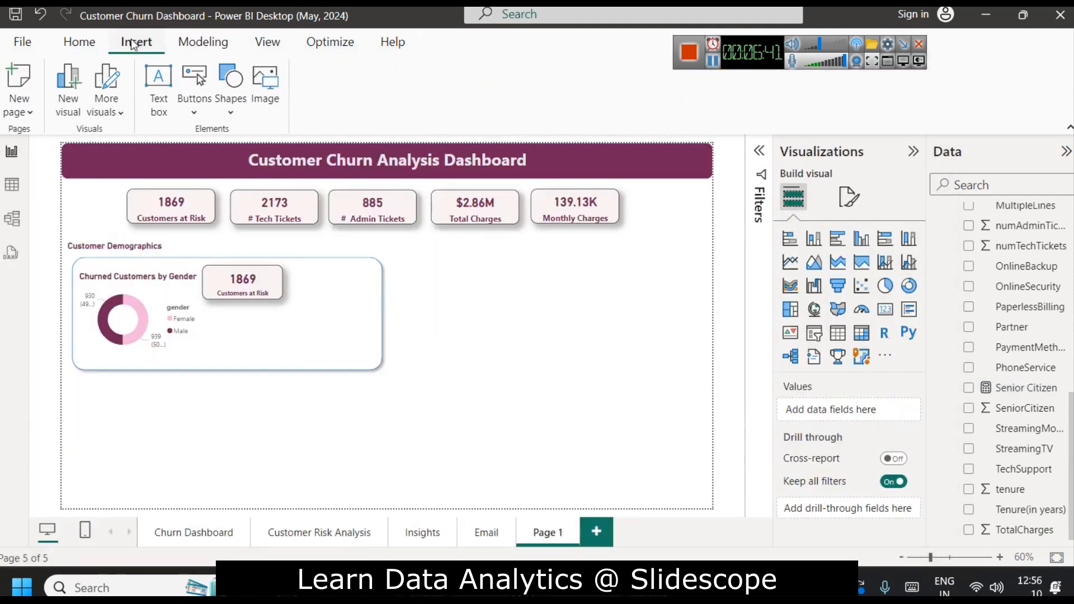
pyautogui.click(214, 43)
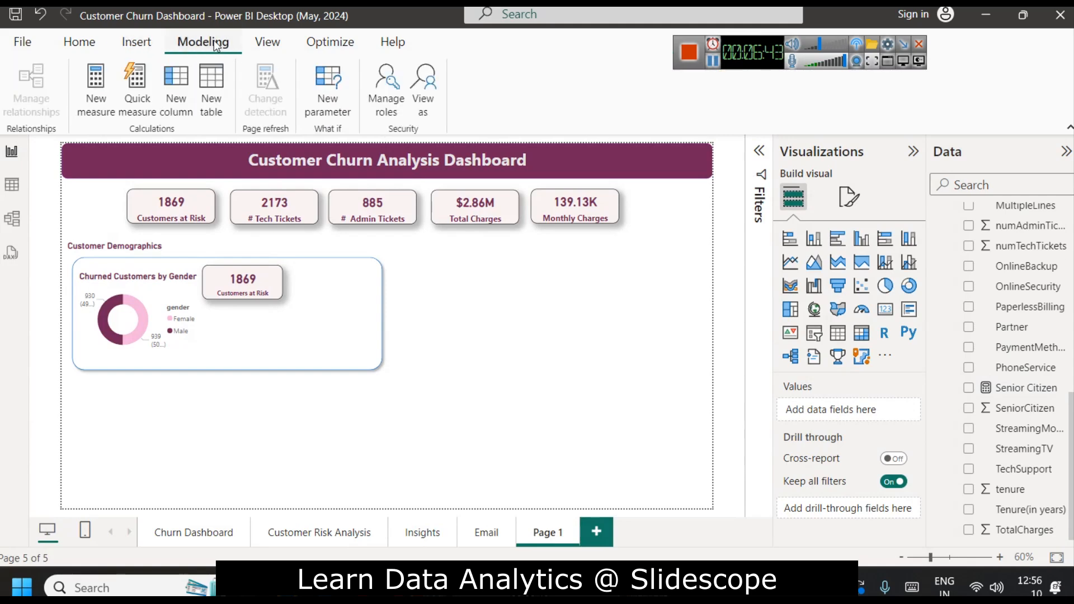
pyautogui.click(95, 93)
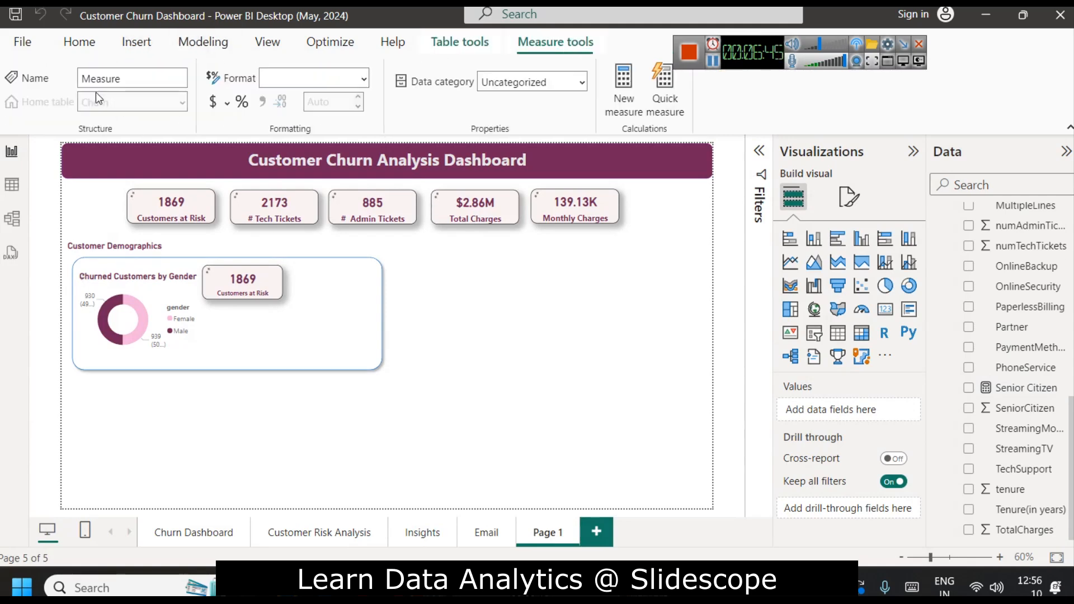
pyautogui.doubleClick(140, 147)
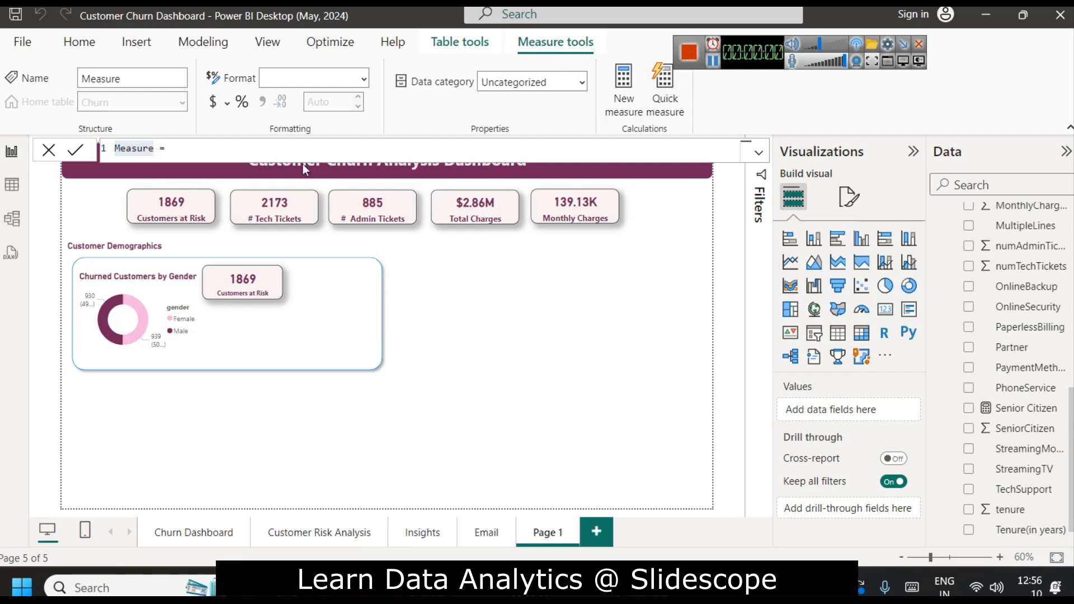
pyautogui.click(171, 149)
pyautogui.doubleClick(133, 148)
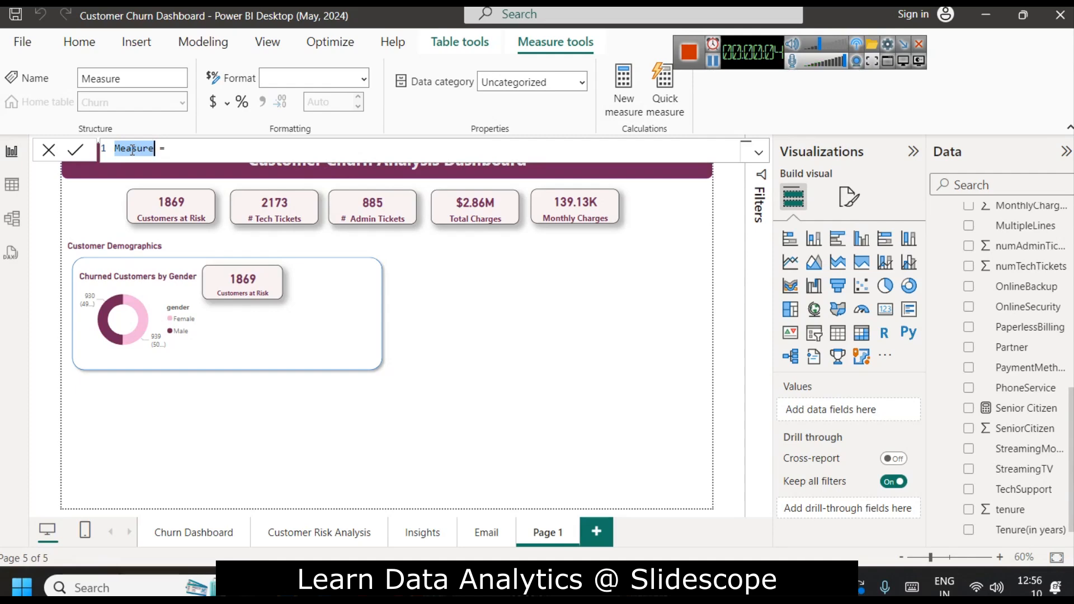
pyautogui.write('Senior')
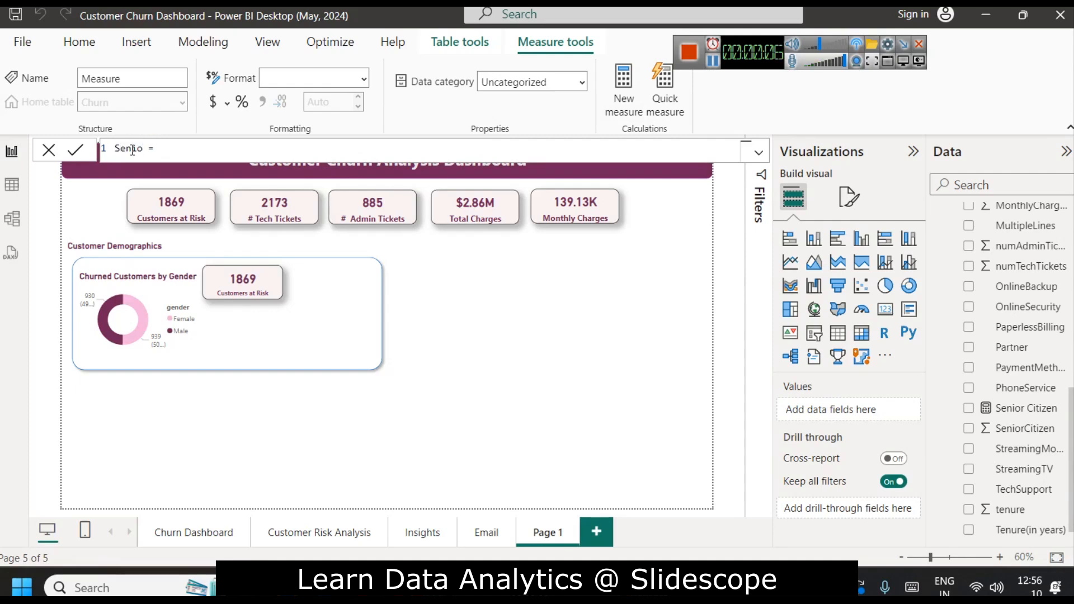
pyautogui.press('BackSpace')
pyautogui.press('BackSpace')
pyautogui.press('BackSpace')
pyautogui.press('BackSpace')
pyautogui.press('BackSpace')
pyautogui.write('r')
# Begin the Sr % formula with DIVIDE(CALCULATE( after the equals sign
pyautogui.click(192, 144)
pyautogui.write('DIVIDE(')
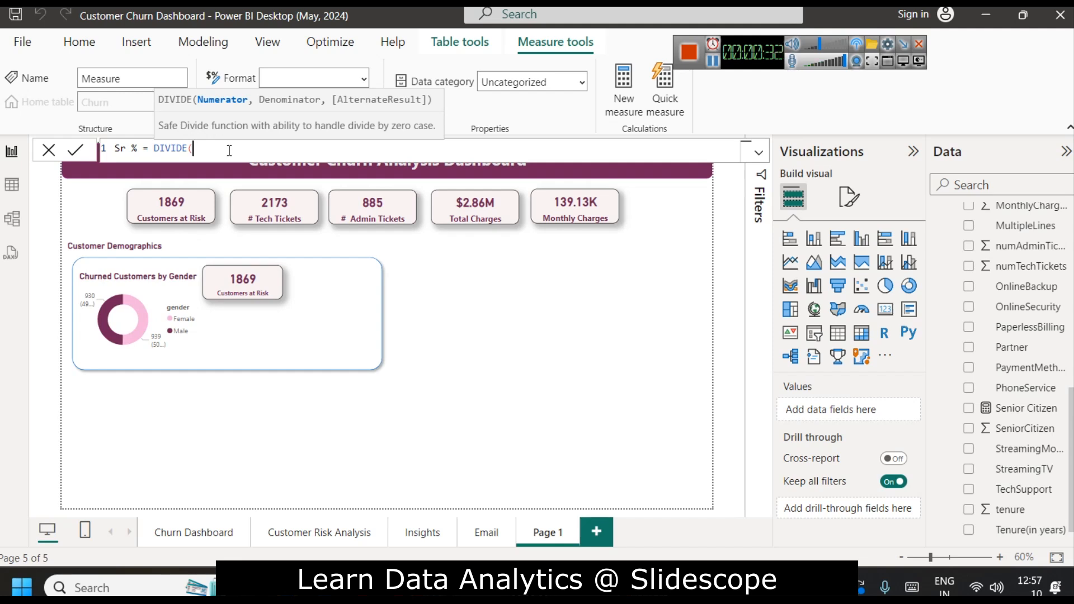
pyautogui.write('CALCULATE(')
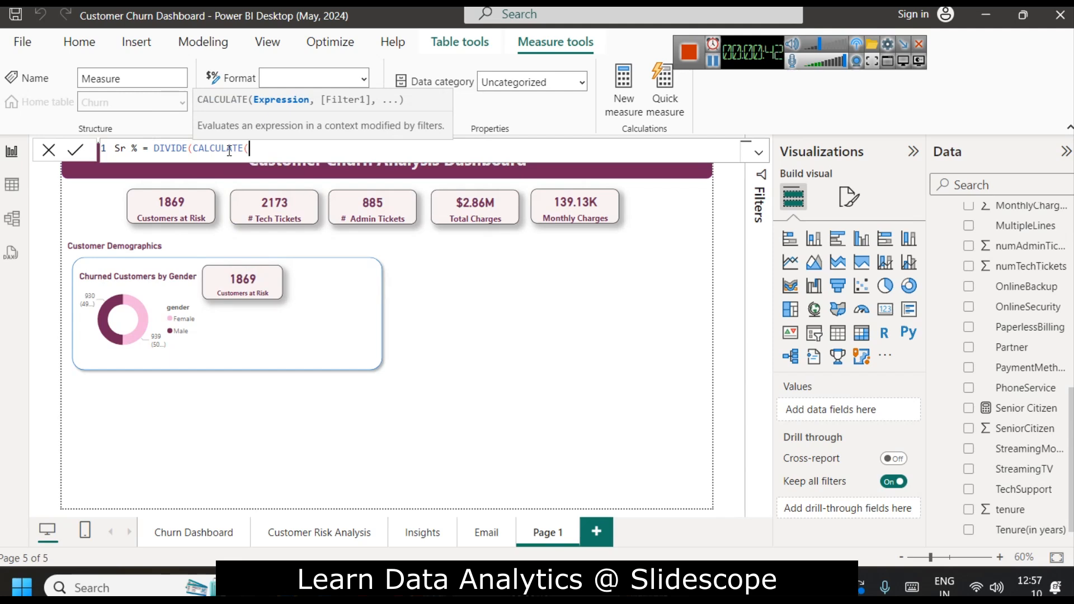
# Examine the COUNT argument of the first CALCULATE line in Notepad and return to Power BI
pyautogui.hotkey('alt', 'Tab')
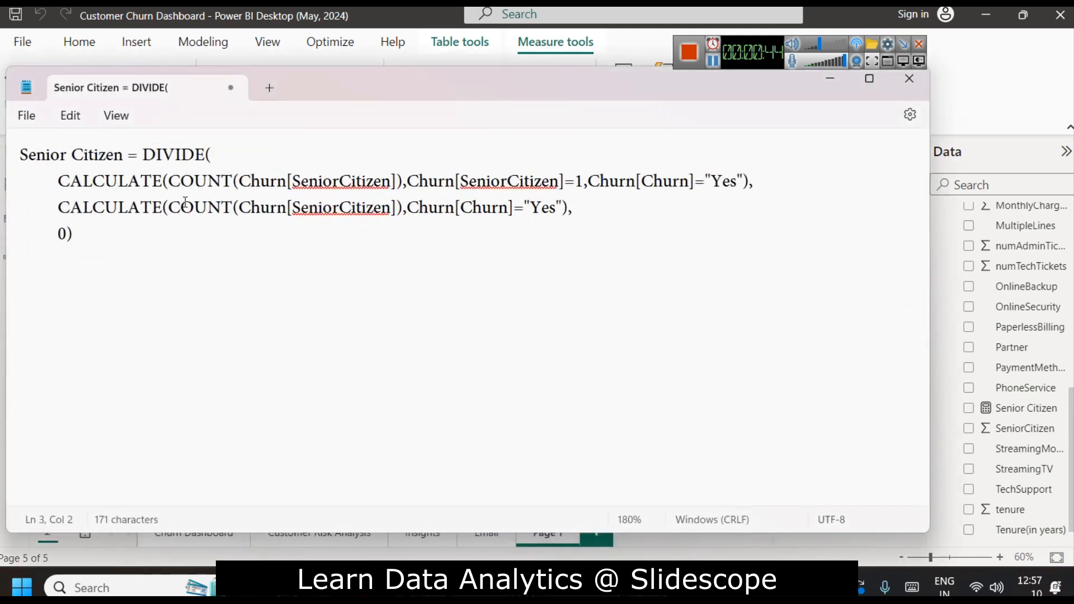
pyautogui.doubleClick(108, 181)
pyautogui.moveTo(168, 181); pyautogui.dragTo(404, 187)
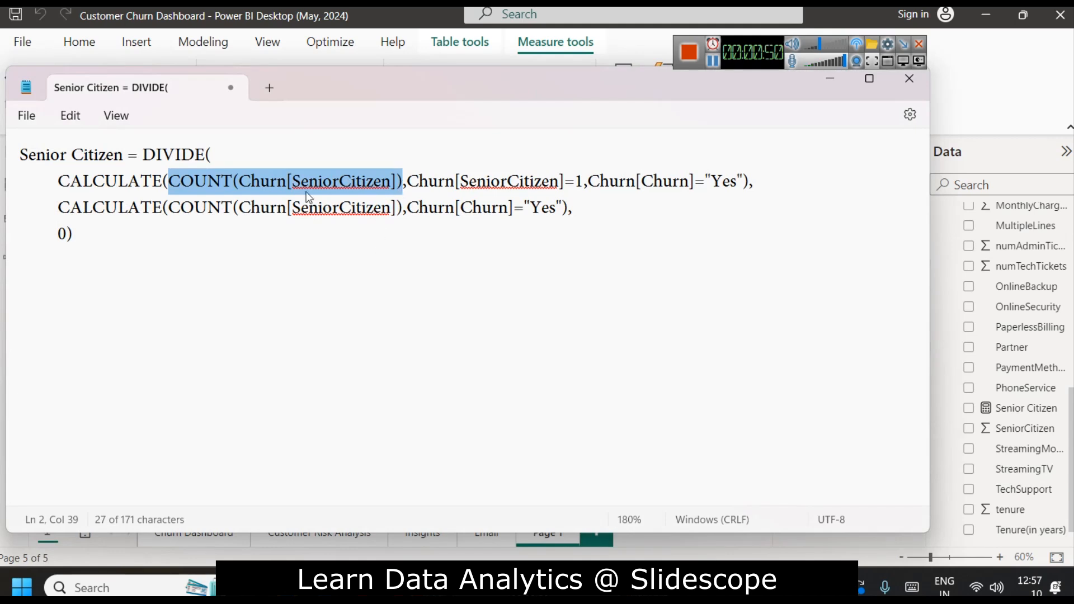
pyautogui.doubleClick(274, 180)
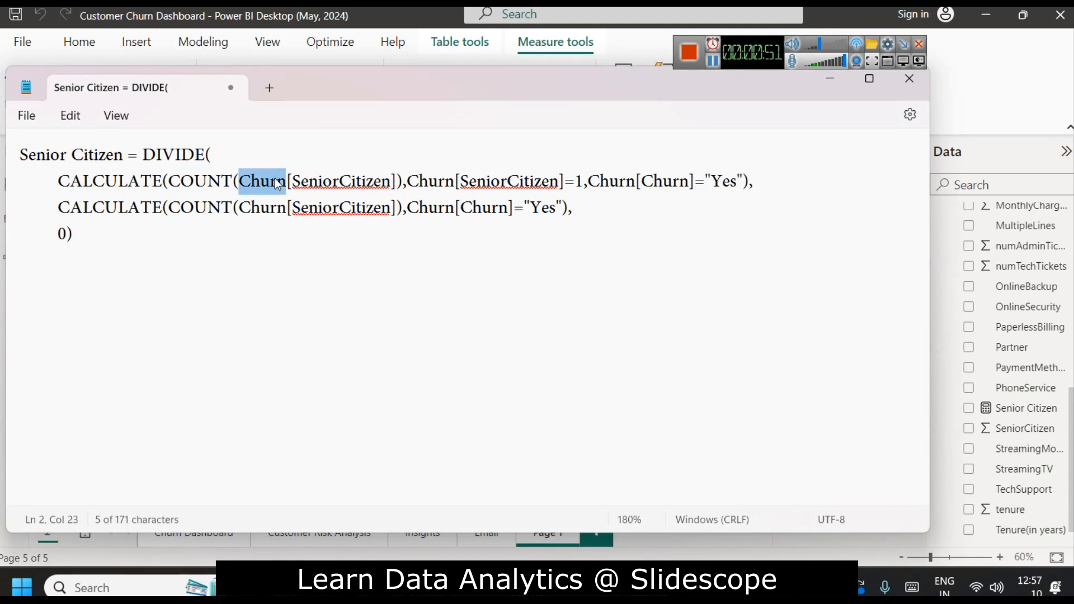
pyautogui.click(990, 113)
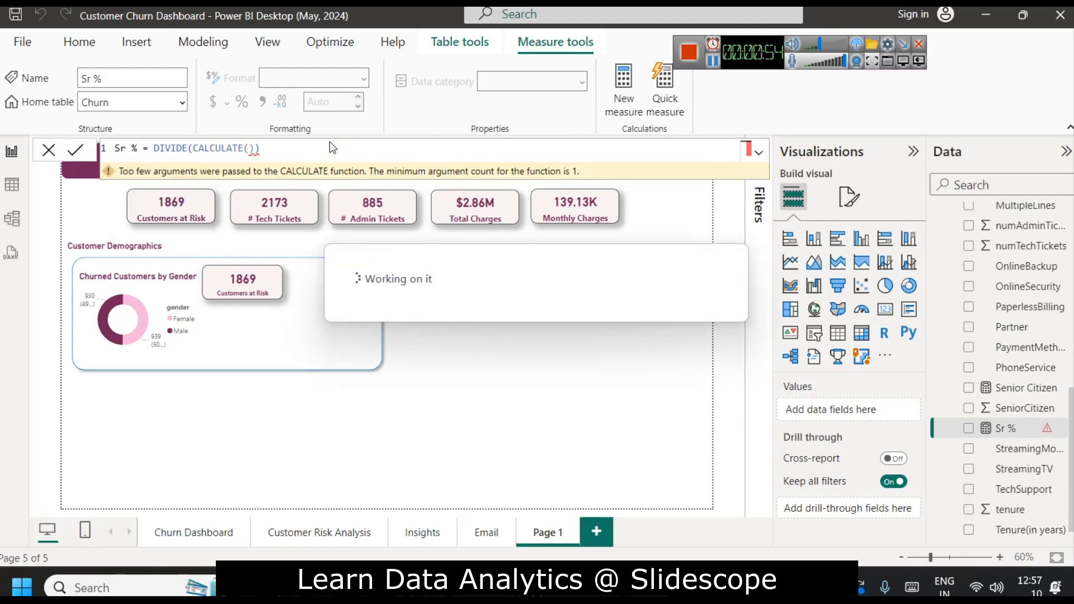
pyautogui.click(427, 350)
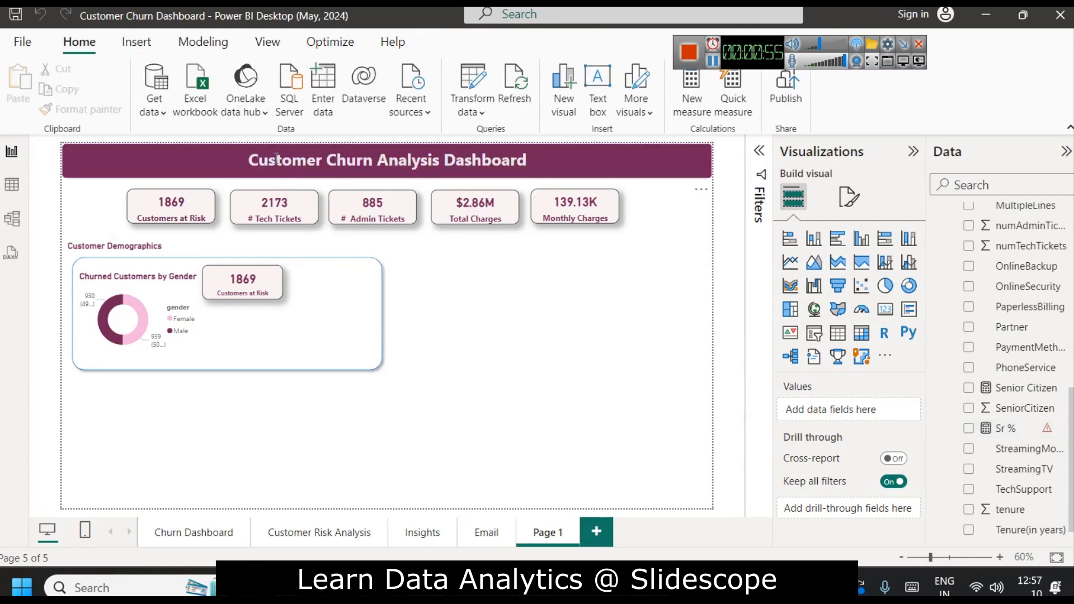
# Reopen the Sr % measure and enter COUNT(Churn[SeniorCitizen]) as the CALCULATE expression, leaving the outer functions open
pyautogui.click(999, 431)
pyautogui.press('BackSpace')
pyautogui.press('BackSpace')
pyautogui.press('BackSpace')
pyautogui.write('(Ci')
pyautogui.press('BackSpace')
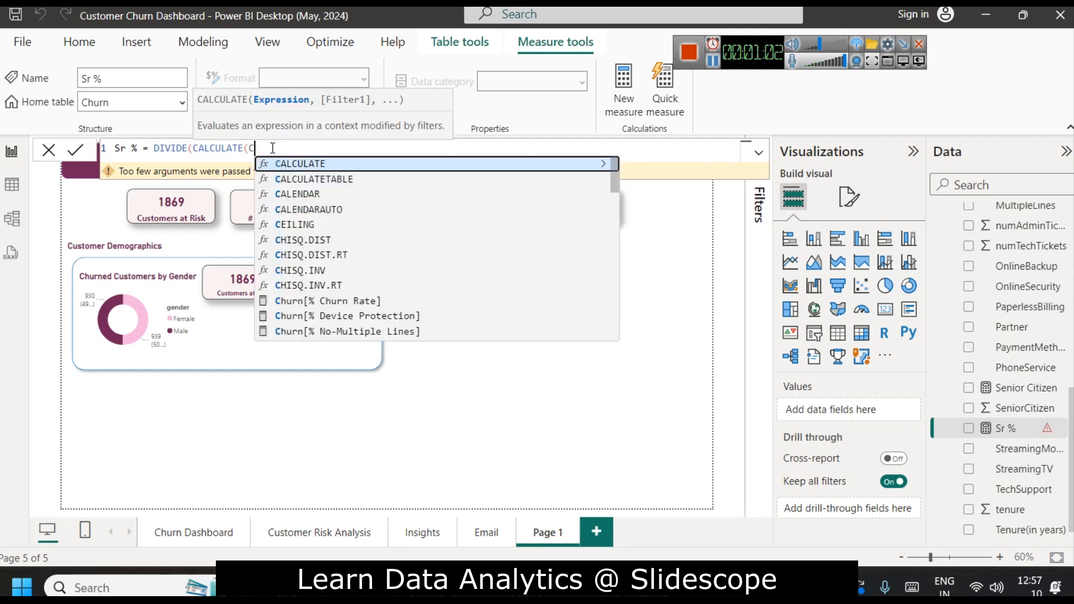
pyautogui.write('OUNT(')
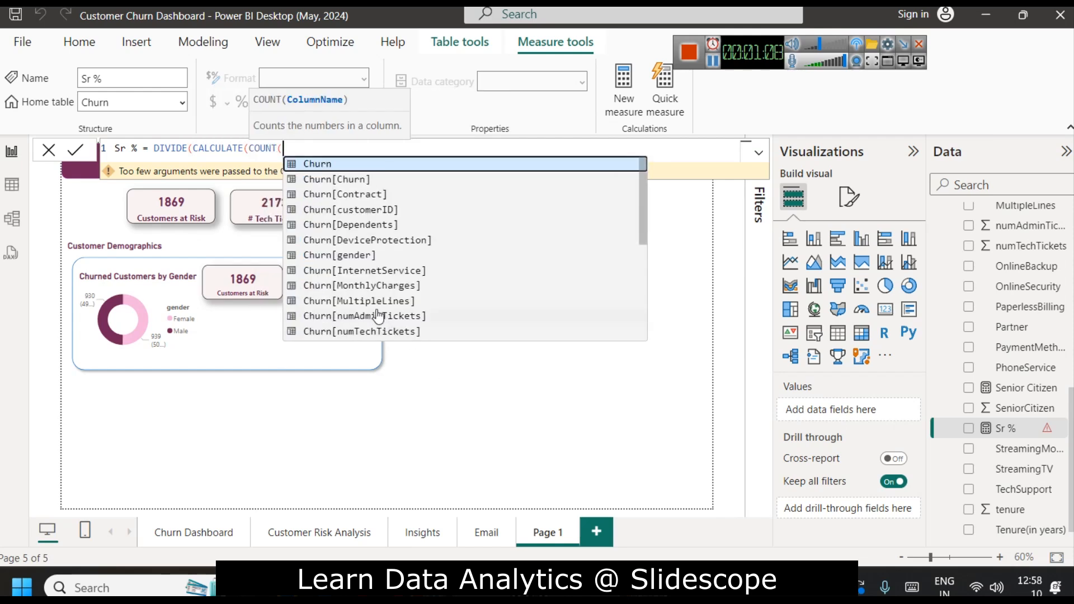
pyautogui.write('s')
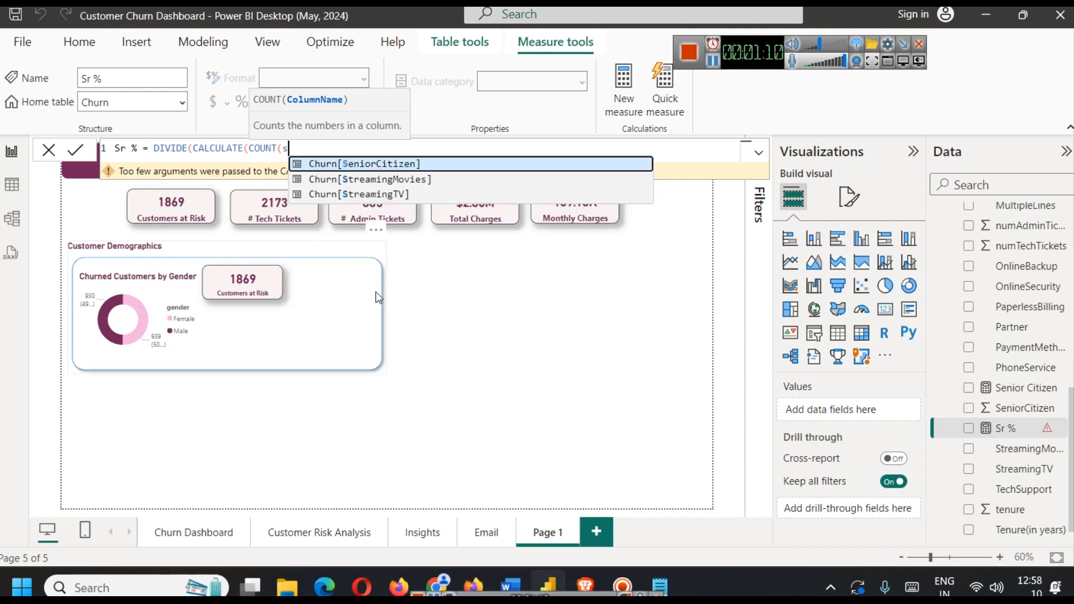
pyautogui.click(369, 168)
pyautogui.write(')')
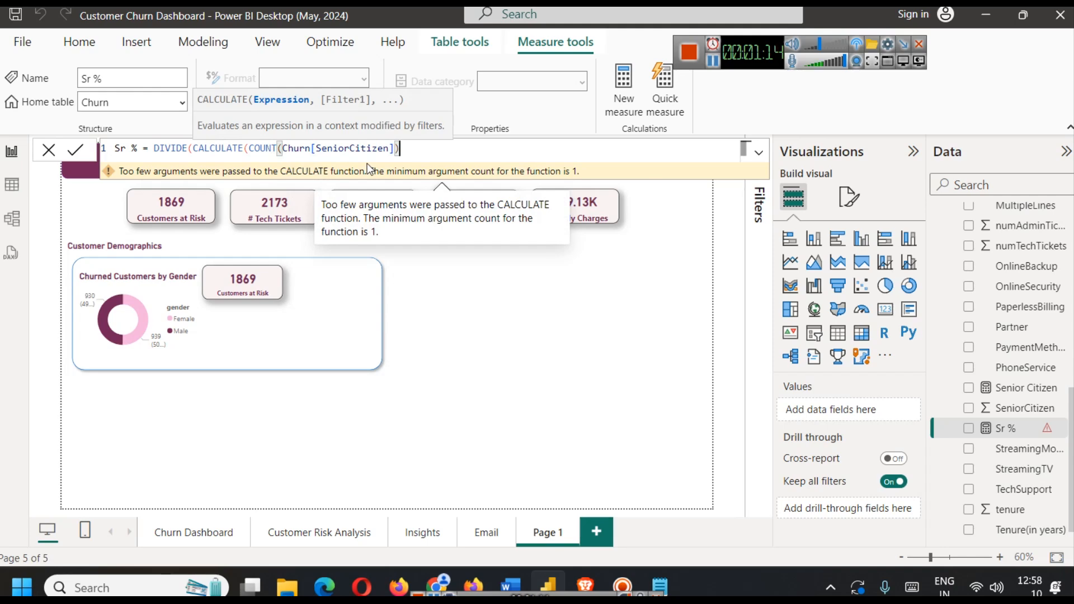
# Add the filter Churn[Senior Citizen]="Yes" to the CALCULATE function, followed by a comma for another filter
pyautogui.write(',')
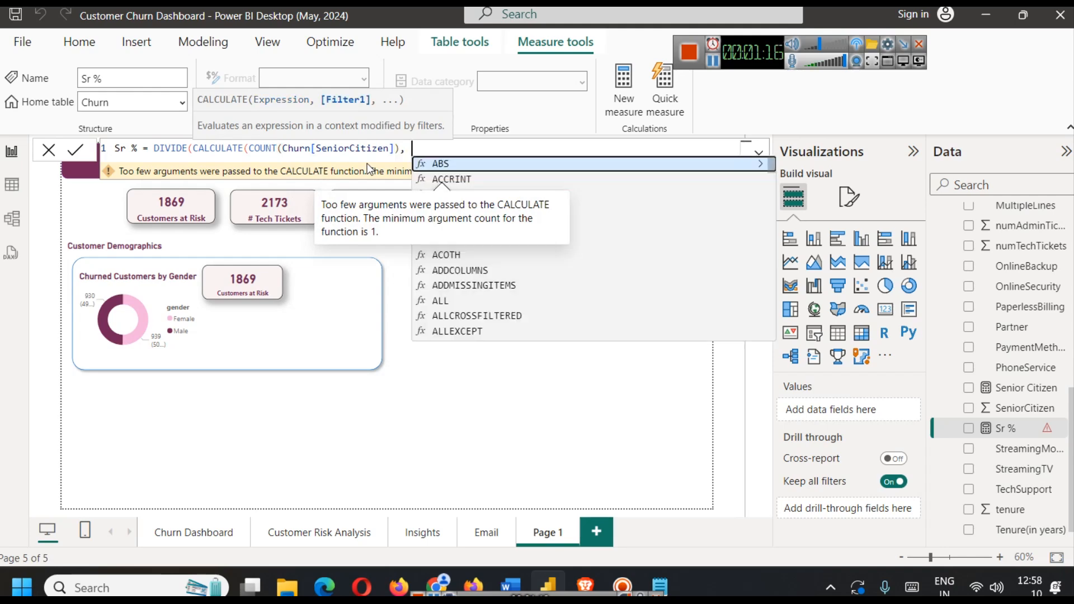
pyautogui.write(' Chur')
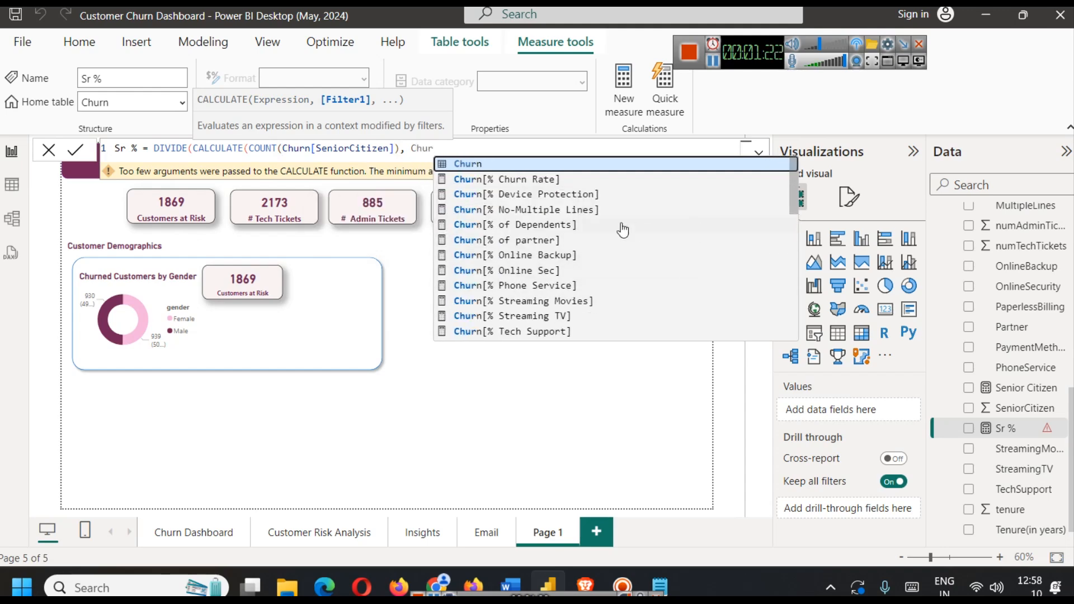
pyautogui.write('n')
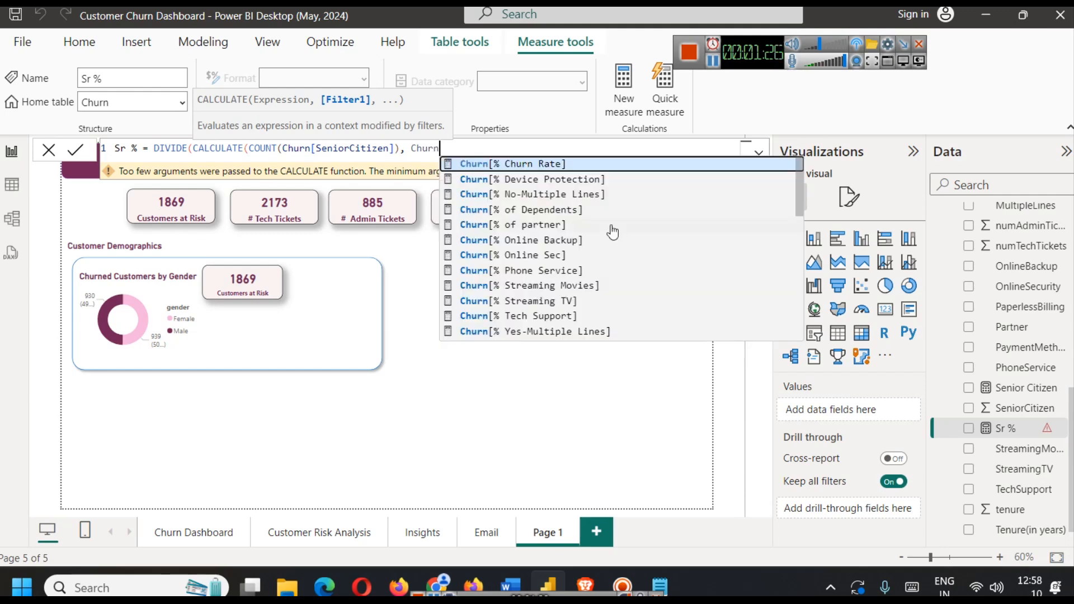
pyautogui.write('[s')
pyautogui.press('Tab')
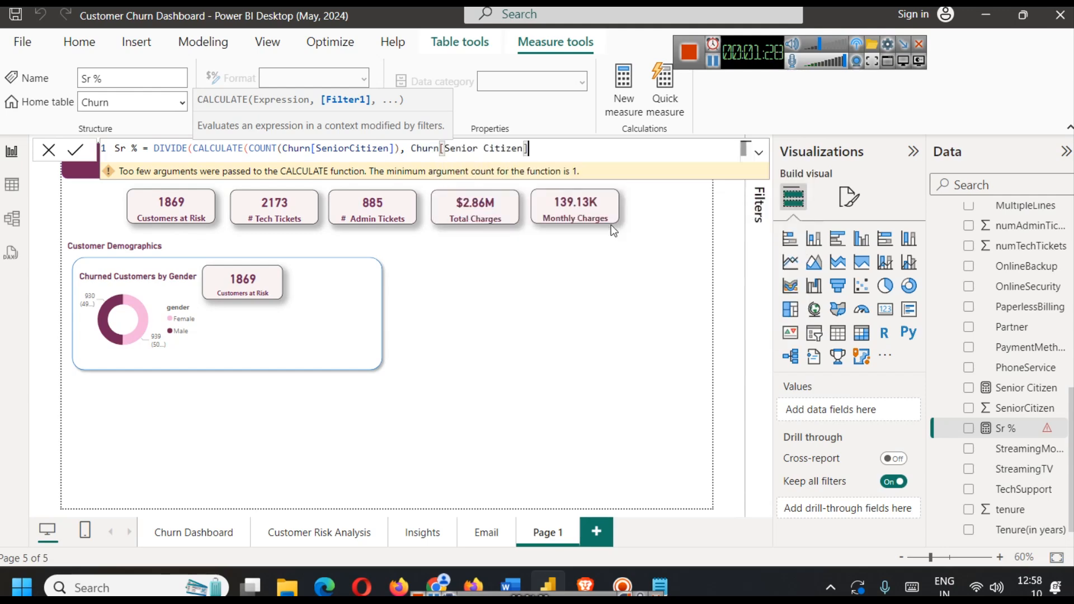
pyautogui.write('=')
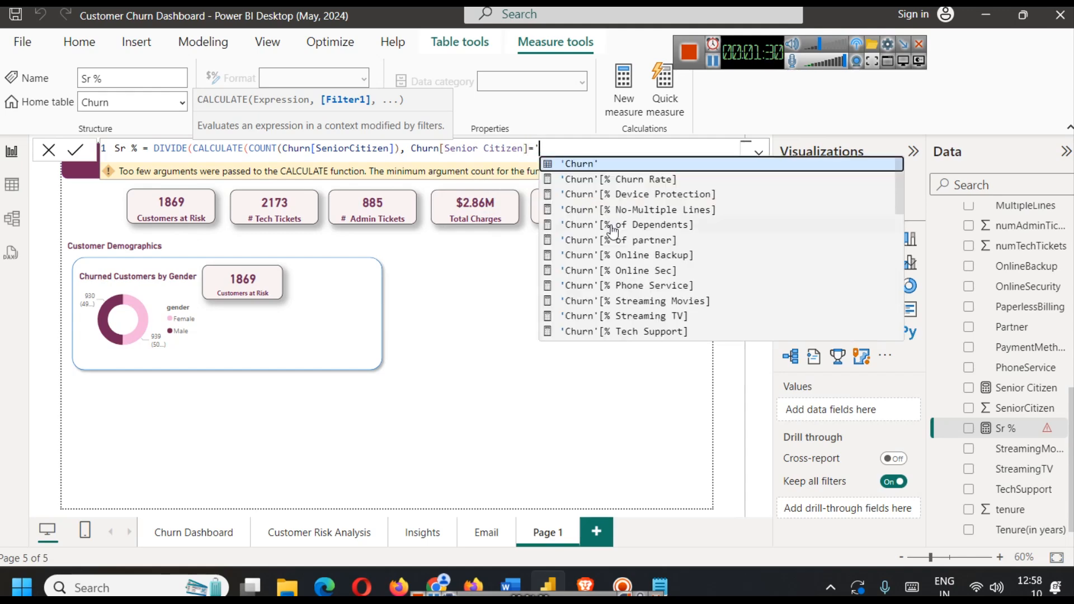
pyautogui.press('BackSpace')
pyautogui.write('"Yes')
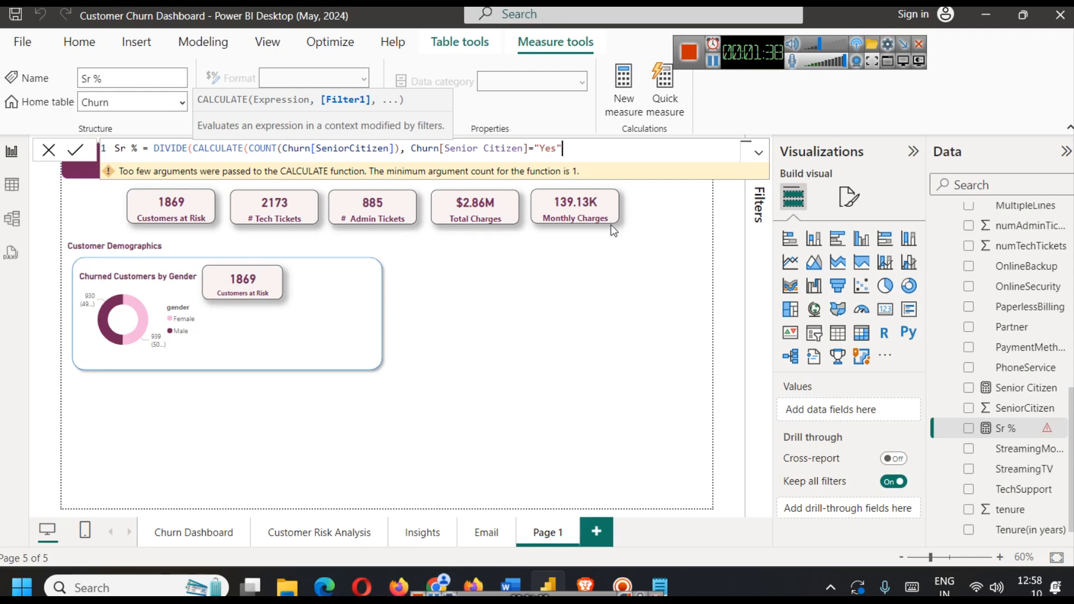
pyautogui.write(',')
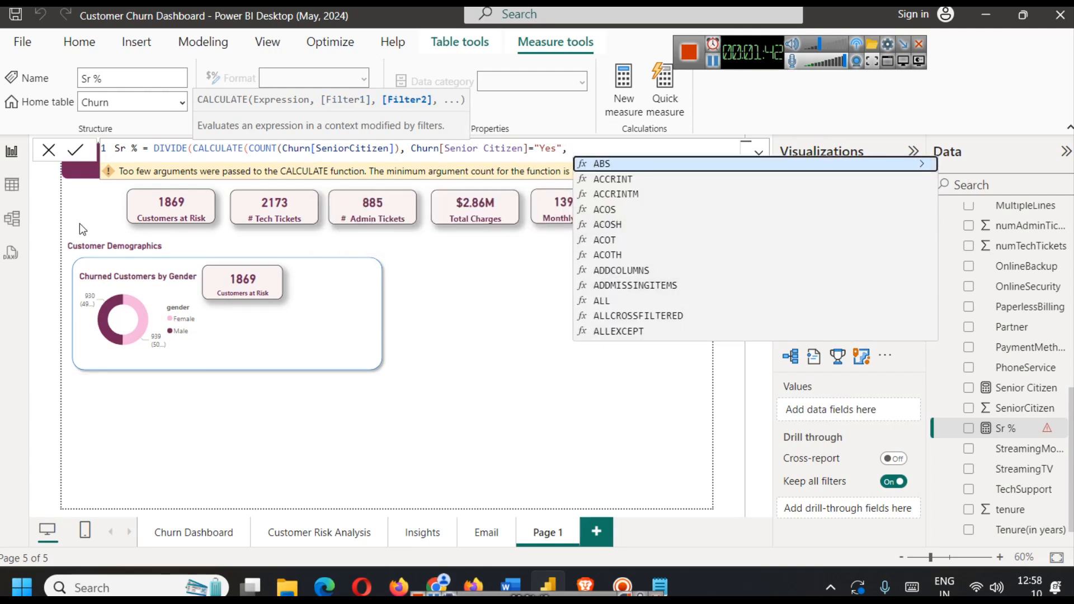
# Check the SeniorCitizen column's values in the Churn data table and reopen the Sr % measure
pyautogui.click(14, 189)
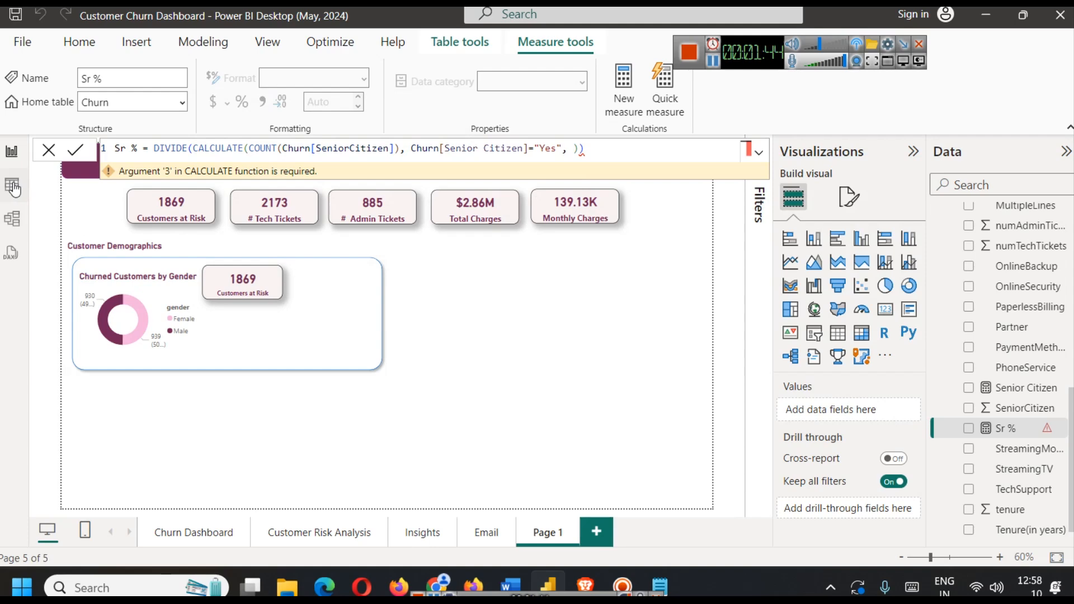
pyautogui.click(14, 188)
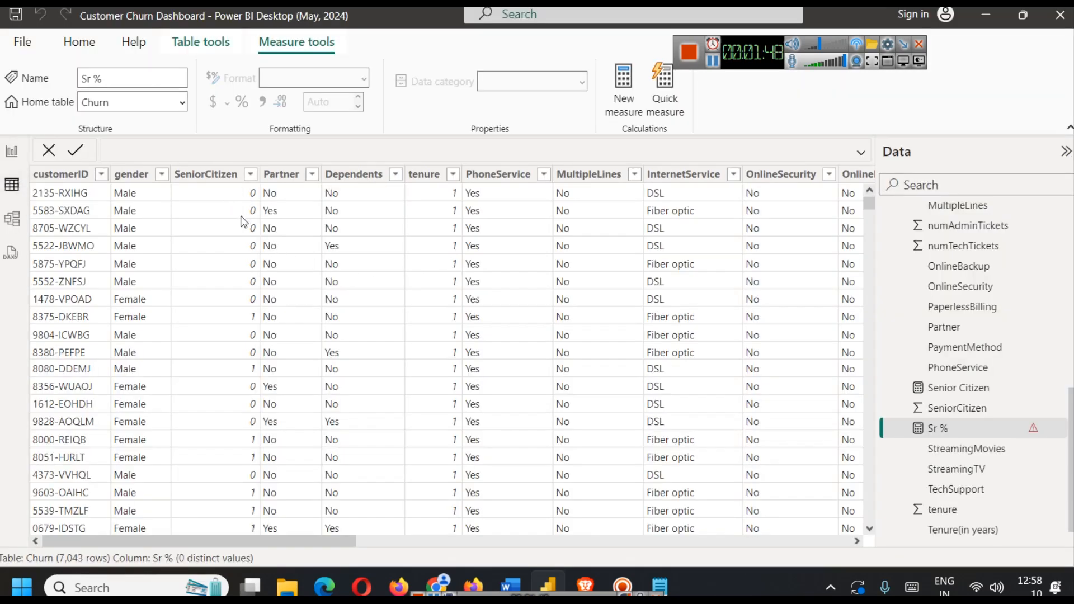
pyautogui.click(9, 153)
pyautogui.click(12, 192)
pyautogui.click(1001, 428)
# Replace the senior citizen filter's "Yes" value with 1 in the Sr % formula
pyautogui.click(570, 150)
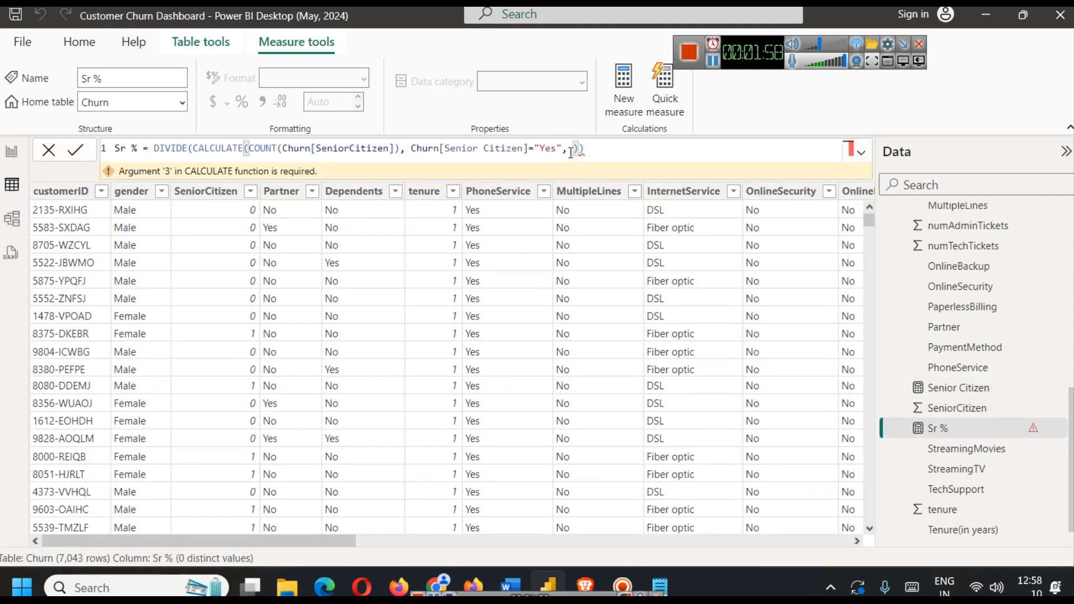
pyautogui.hotkey('shift', 'Left')
pyautogui.hotkey('shift', 'Left')
pyautogui.hotkey('shift', 'Left')
pyautogui.hotkey('shift', 'Left')
pyautogui.hotkey('shift', 'Left')
pyautogui.write('1')
pyautogui.press('Right')
pyautogui.press('Right')
# Add Churn[Churn]="Yes" as the second filter of the CALCULATE function
pyautogui.write('Chur')
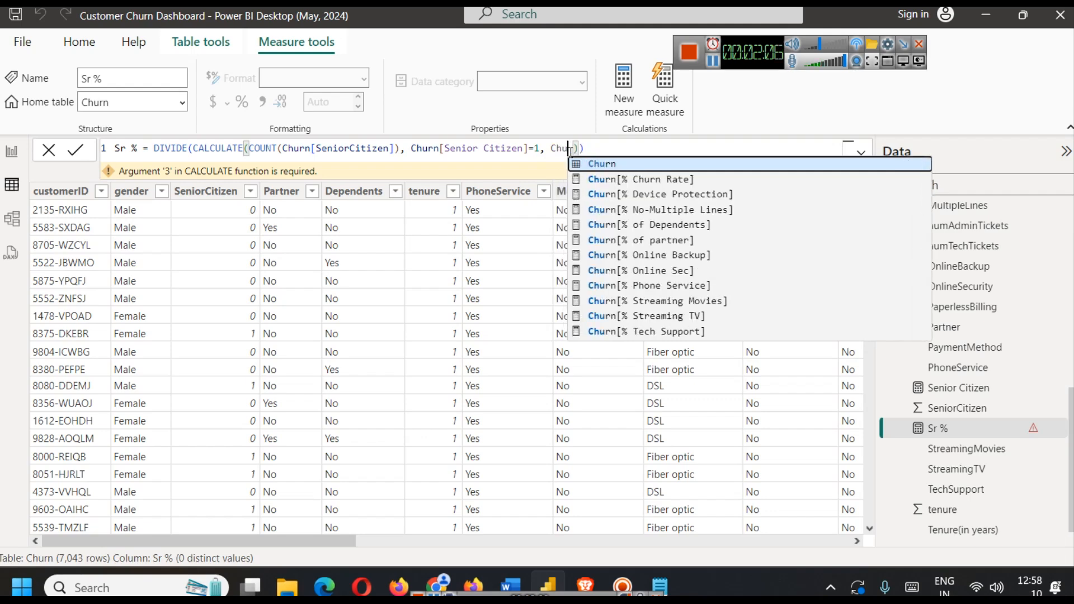
pyautogui.write('n[')
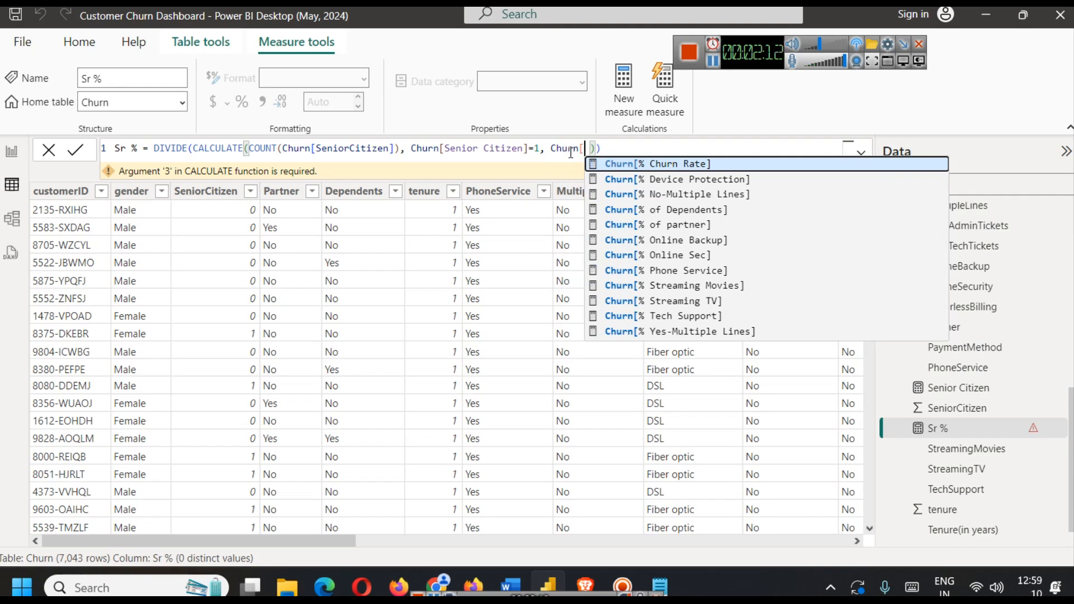
pyautogui.write('Churn')
pyautogui.press('Tab')
pyautogui.write('=')
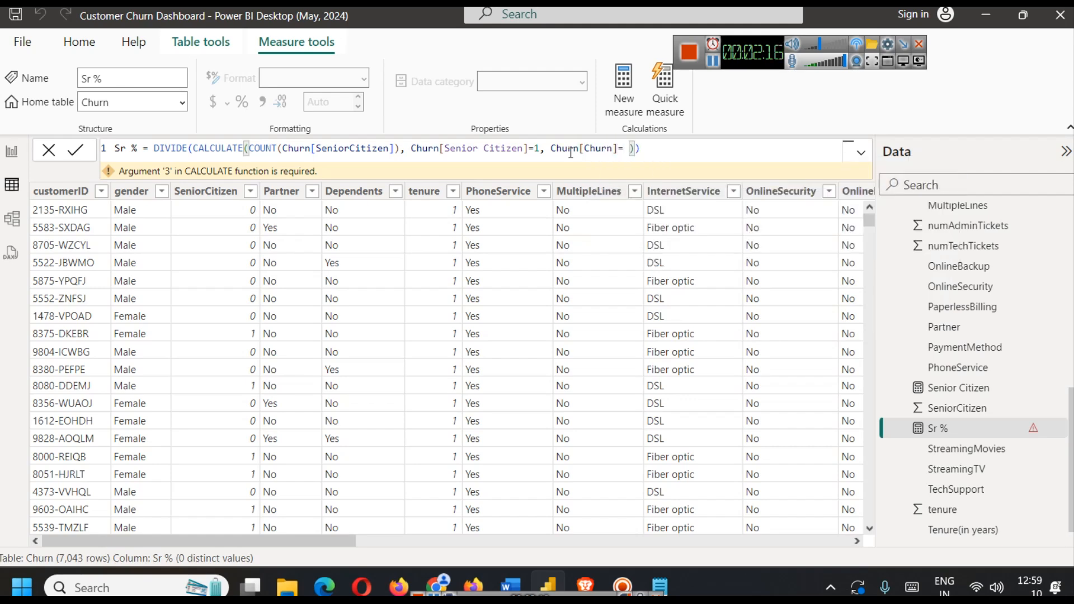
pyautogui.write('"Yes')
pyautogui.press('Right')
pyautogui.press('Right')
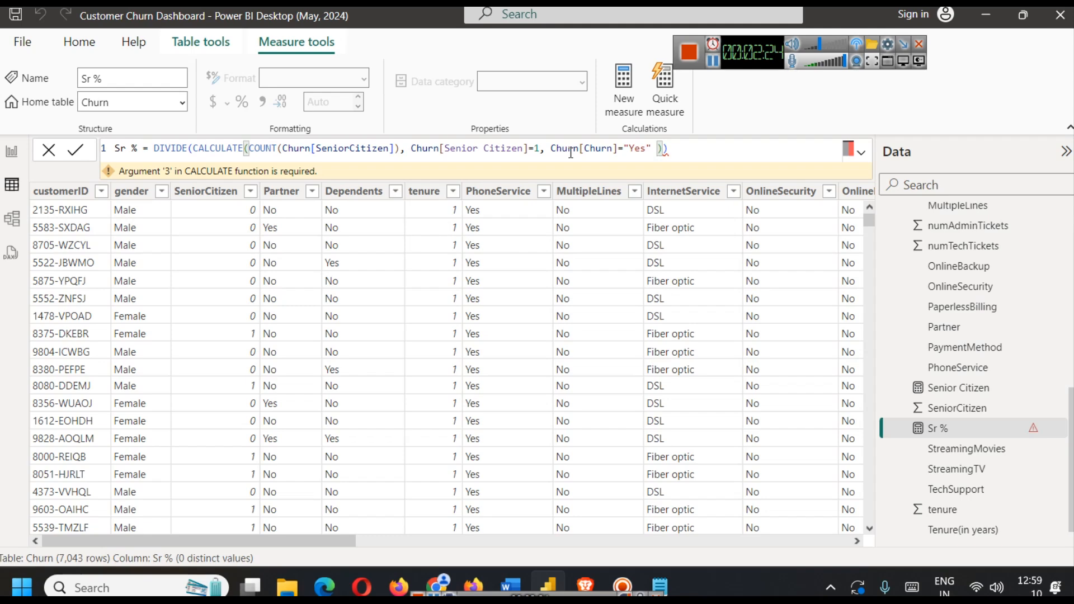
# Clear the unfinished formula and delete the Sr % measure from the Churn table
pyautogui.hotkey('ctrl', 'a')
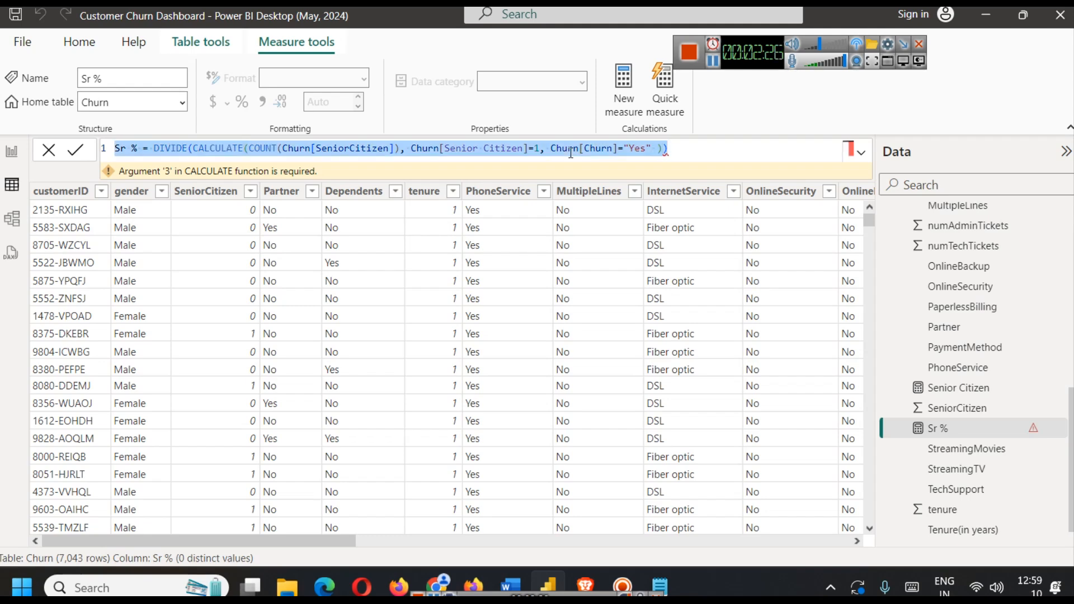
pyautogui.press('BackSpace')
pyautogui.click(1032, 426)
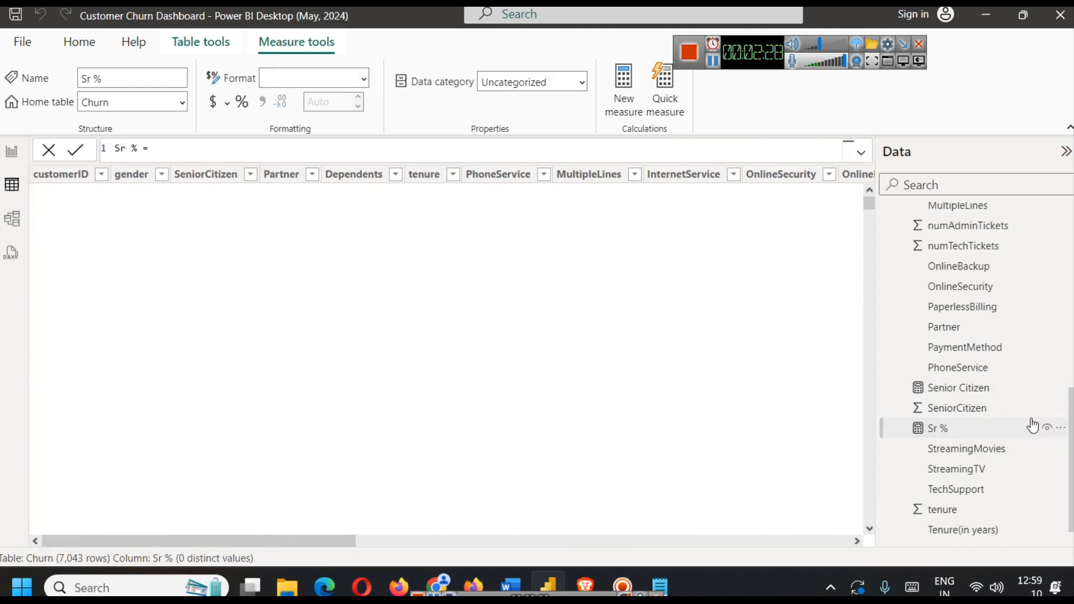
pyautogui.rightClick(978, 428)
pyautogui.click(951, 331)
pyautogui.click(633, 327)
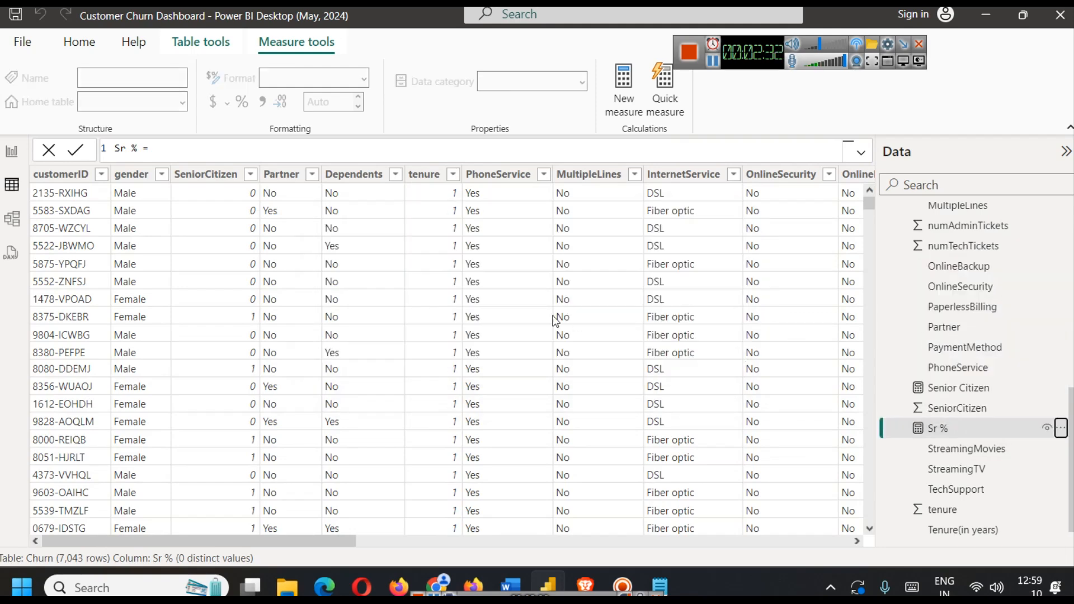
# Switch to Notepad and examine the numerator and denominator CALCULATE lines of the Senior Citizen formula
pyautogui.click(661, 585)
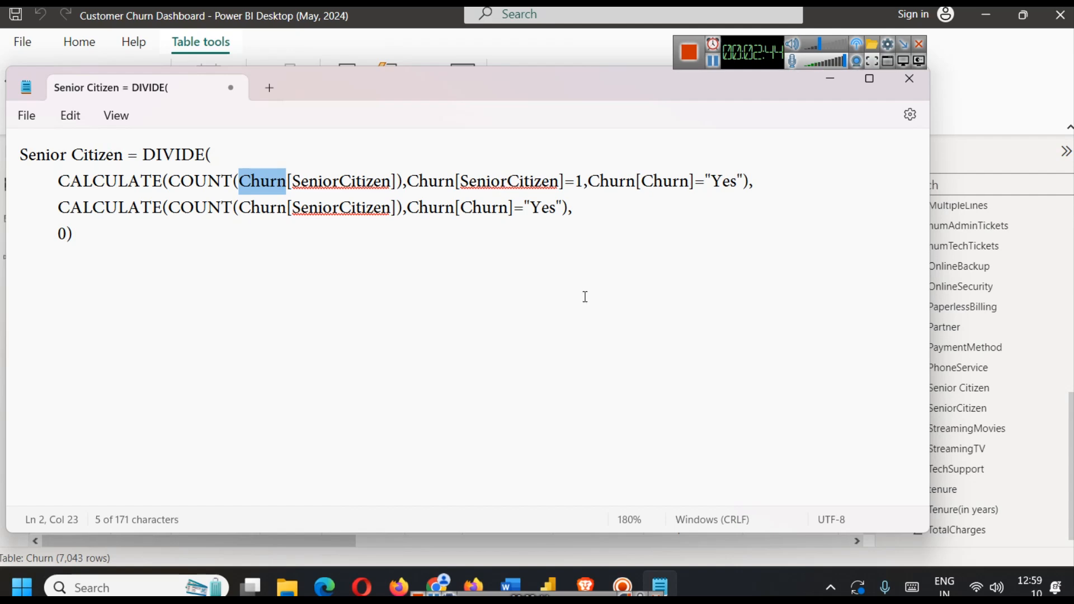
pyautogui.click(584, 338)
pyautogui.moveTo(54, 179); pyautogui.dragTo(767, 187)
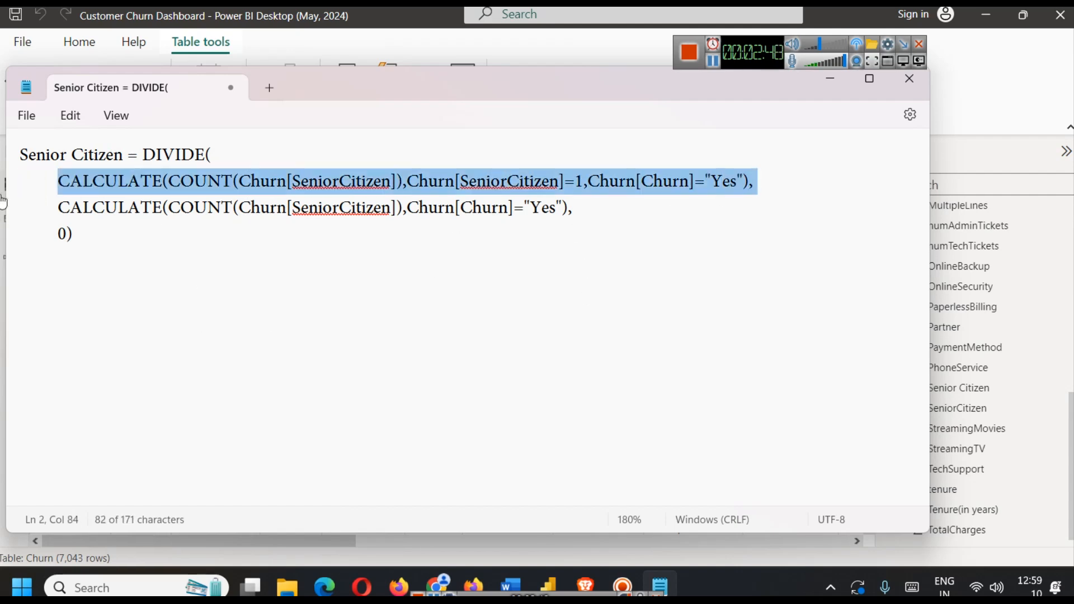
pyautogui.click(259, 229)
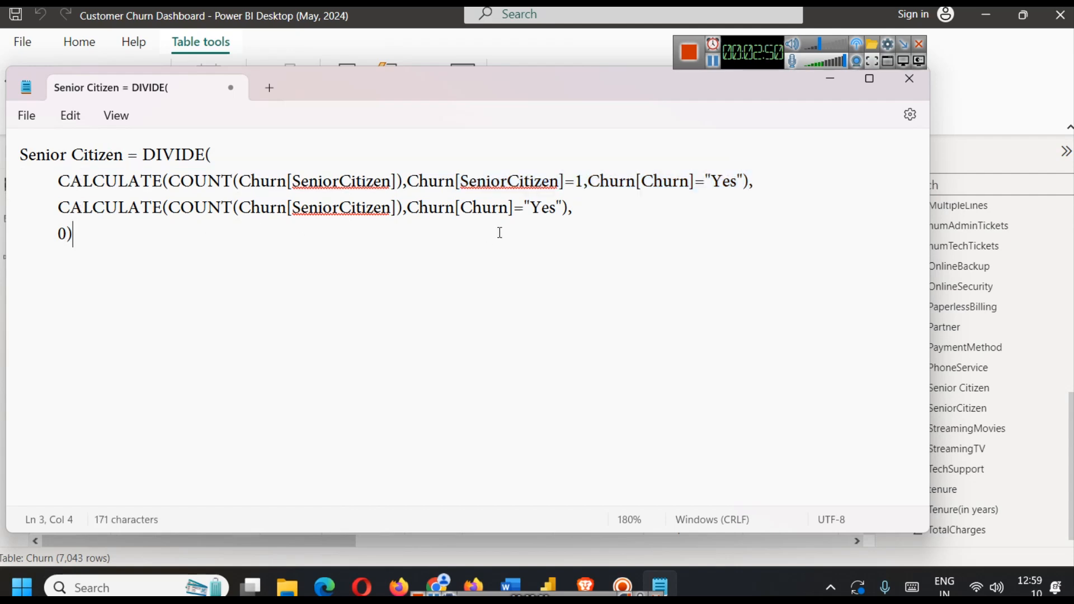
pyautogui.moveTo(582, 211); pyautogui.dragTo(26, 215)
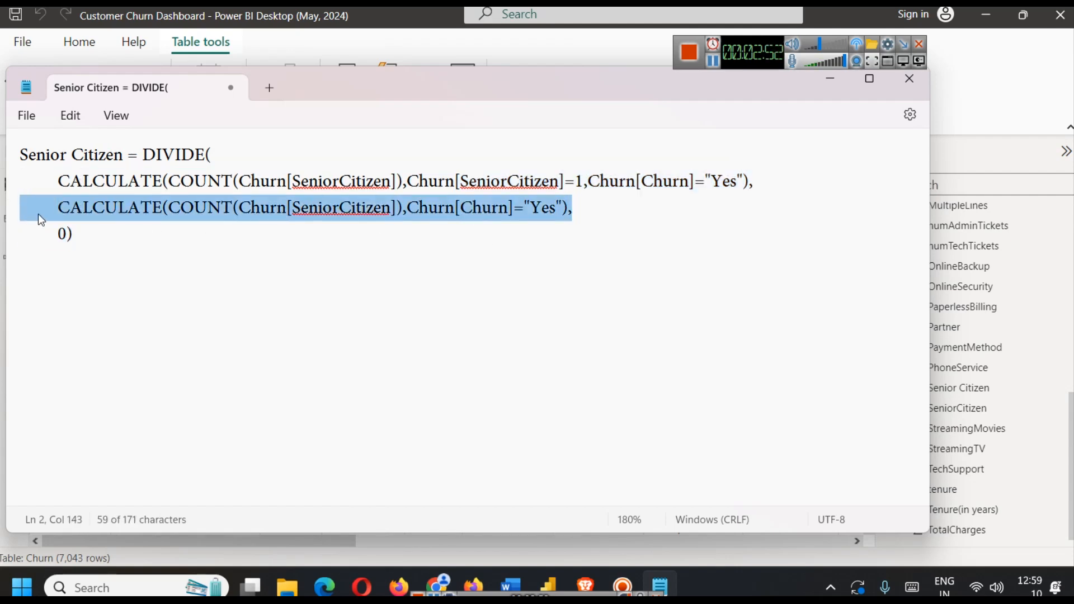
pyautogui.click(397, 210)
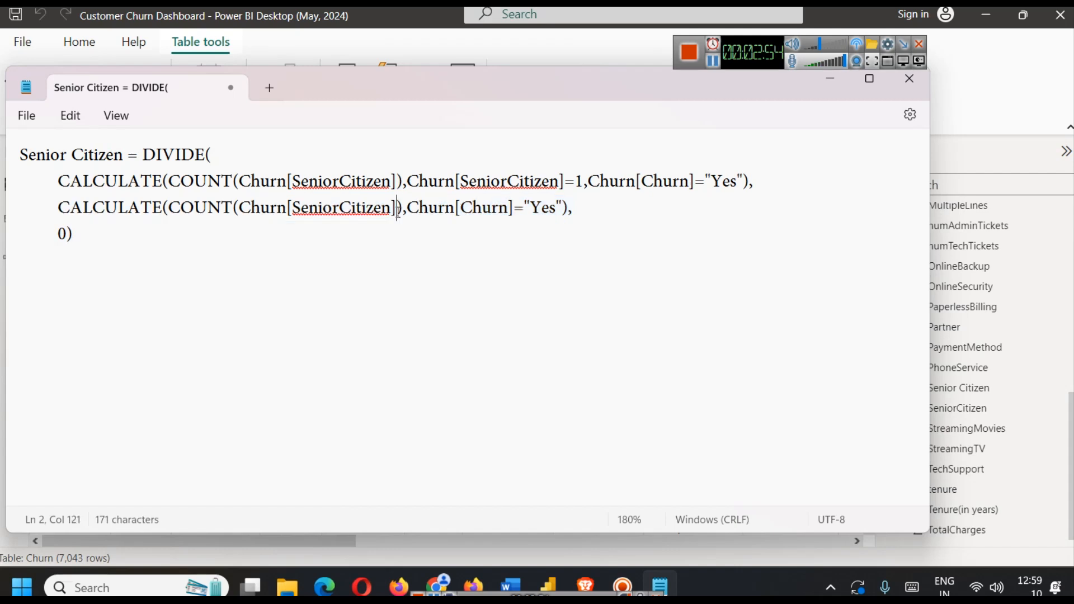
pyautogui.moveTo(614, 216); pyautogui.dragTo(72, 207)
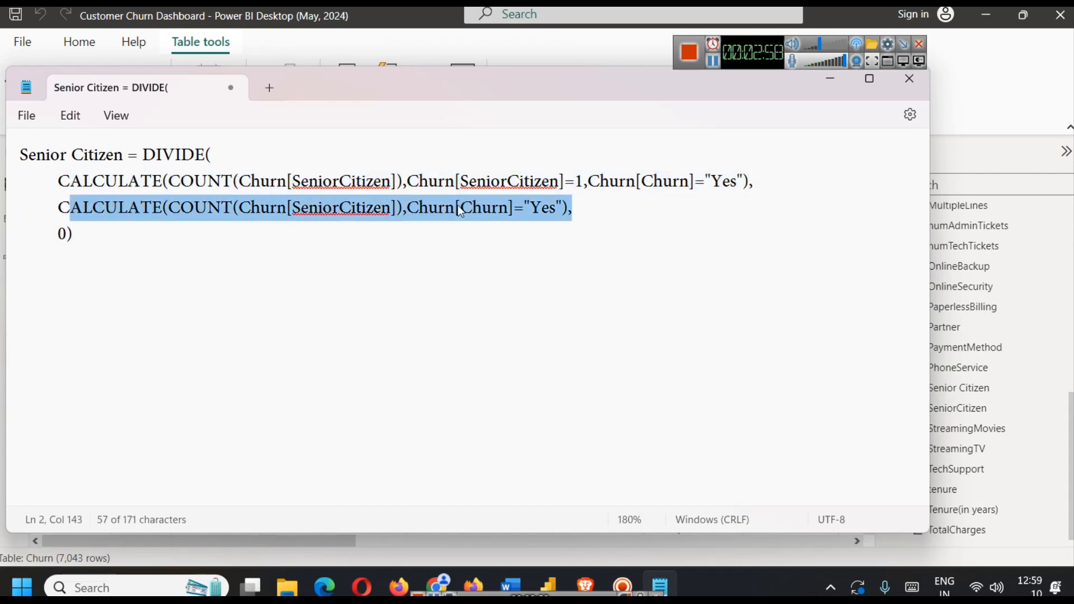
pyautogui.click(549, 300)
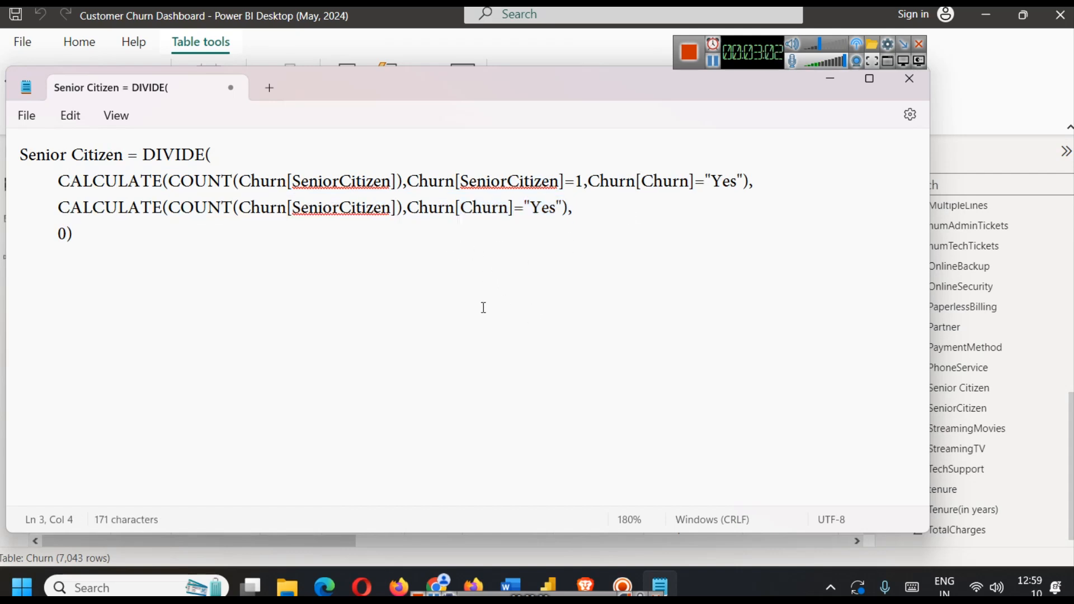
# Write the note "Total number of senior citizens" a few lines below the formula in Notepad
pyautogui.press('Return')
pyautogui.press('Return')
pyautogui.press('Return')
pyautogui.write('Tot')
pyautogui.write('an')
pyautogui.press('BackSpace')
pyautogui.press('BackSpace')
pyautogui.write('l bumber of seno')
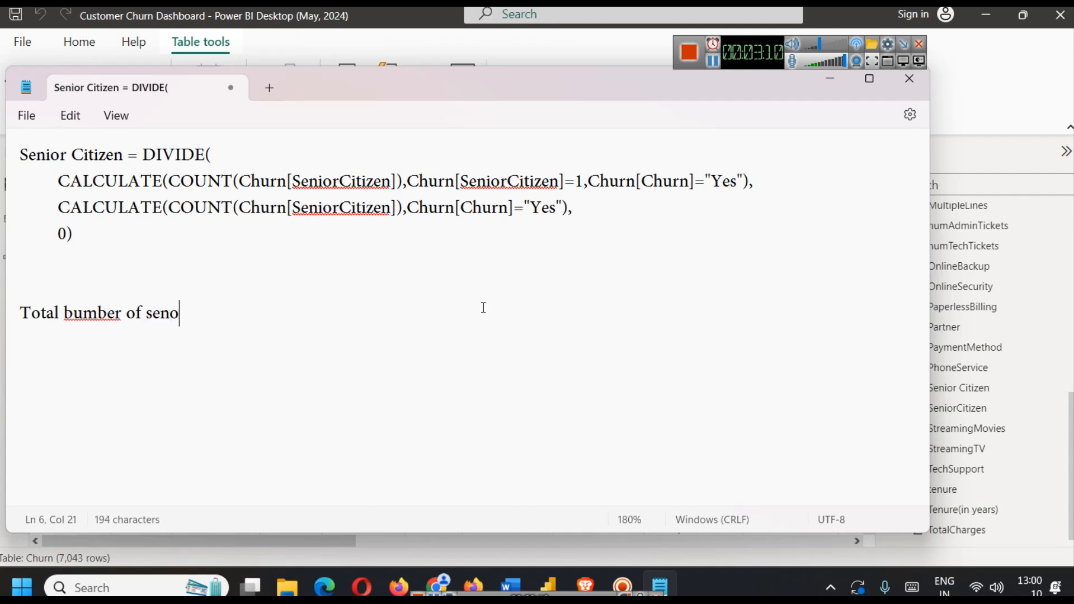
pyautogui.press('BackSpace')
pyautogui.write('ior citizens')
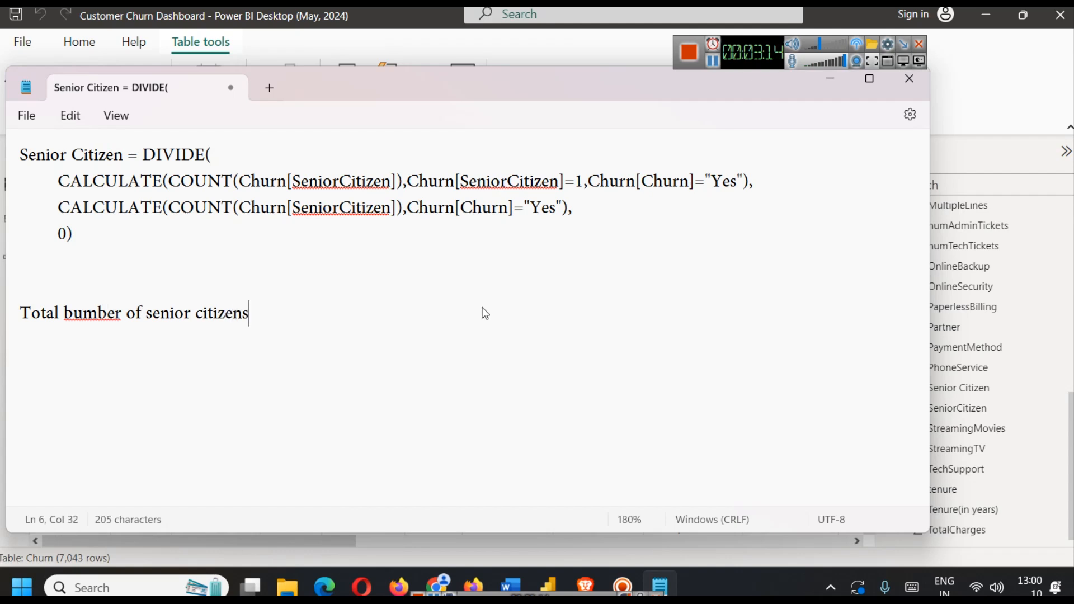
pyautogui.click(69, 320)
pyautogui.moveTo(69, 320); pyautogui.dragTo(77, 321)
pyautogui.write('n')
# Extend the note with "with churn yes" and a division slash after it
pyautogui.click(263, 313)
pyautogui.write('/')
pyautogui.press('Left')
pyautogui.press('Left')
pyautogui.write('who')
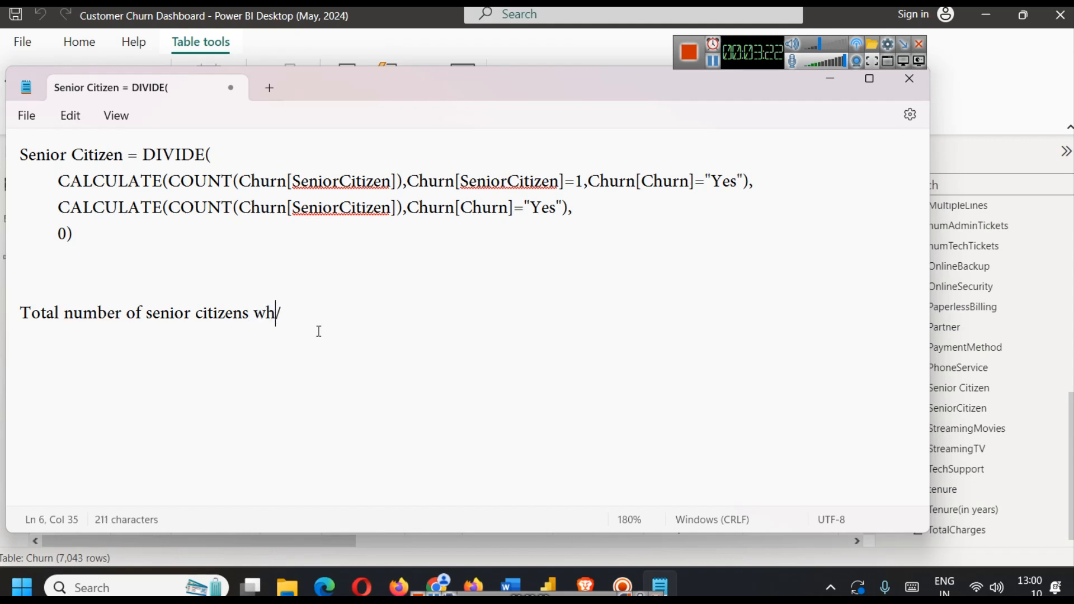
pyautogui.press('BackSpace')
pyautogui.press('BackSpace')
pyautogui.press('BackSpace')
pyautogui.press('BackSpace')
pyautogui.write('with churn yes')
# Complete the note after the slash with "total citizen with churn yes"
pyautogui.press('End')
pyautogui.write('total ')
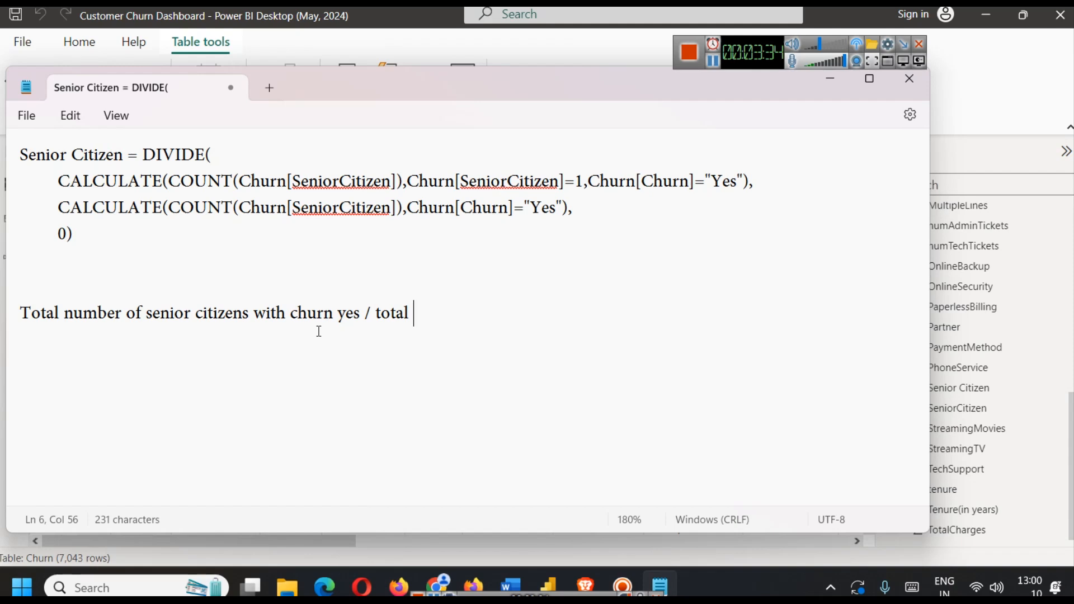
pyautogui.write('citizen ')
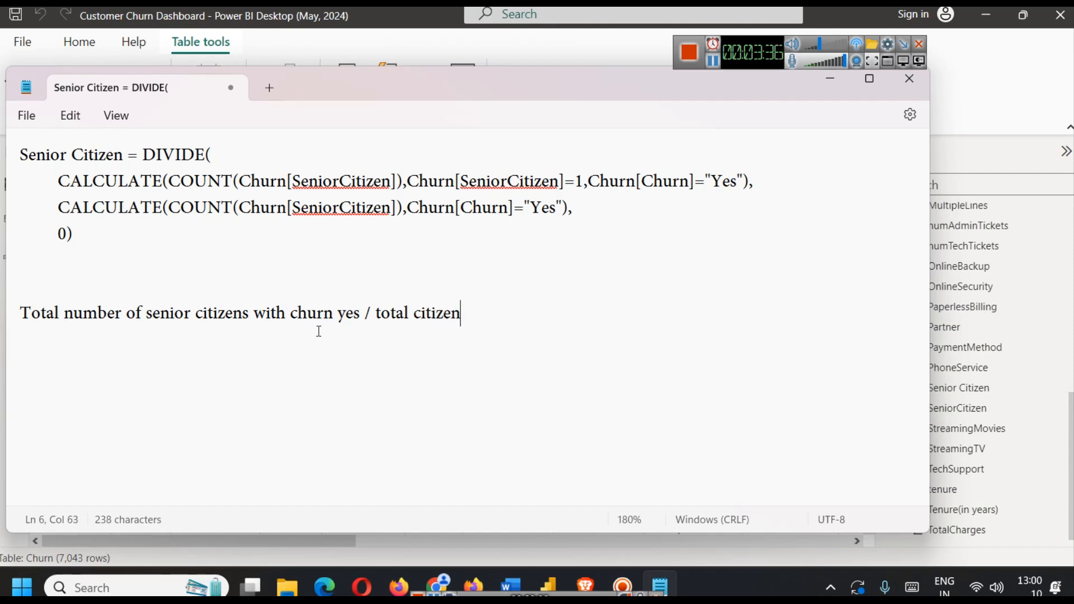
pyautogui.write('with churn yes')
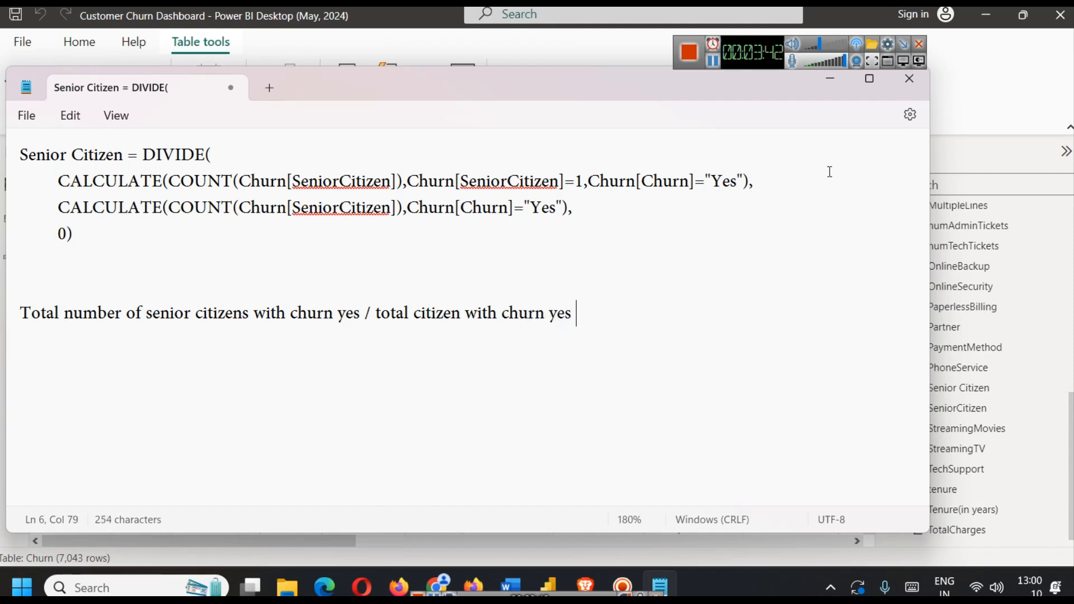
# Return to Power BI, review the Senior Citizen measure's formula and number format options, and go back to the report view
pyautogui.click(829, 79)
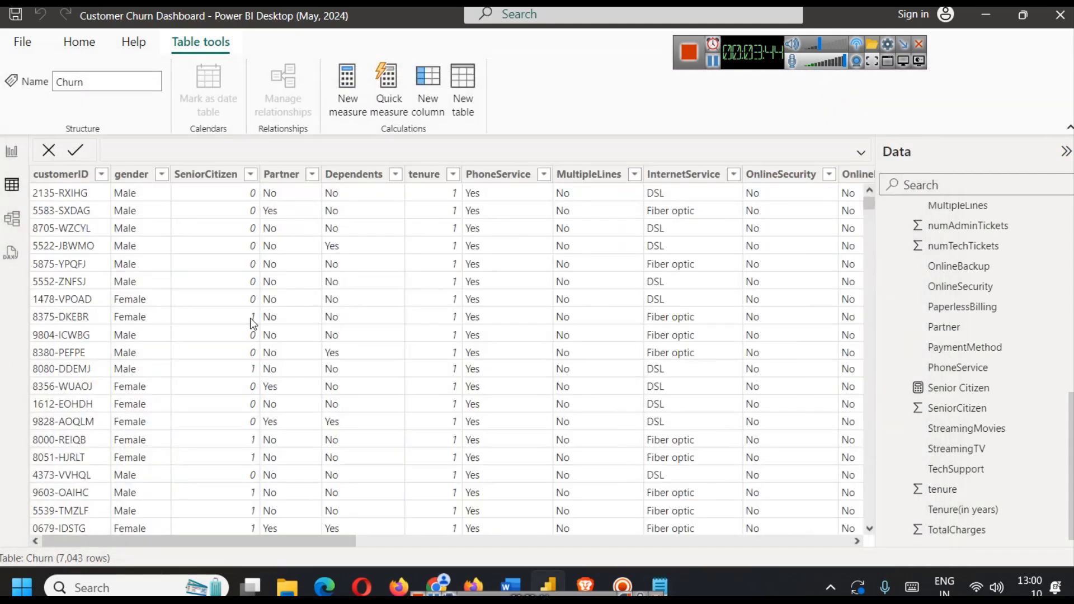
pyautogui.click(954, 392)
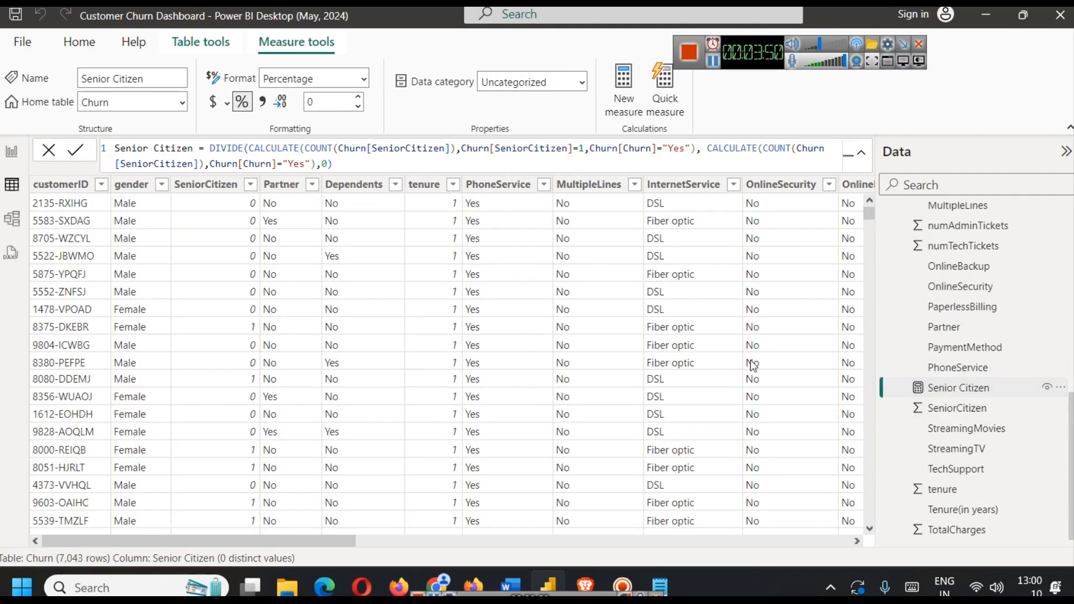
pyautogui.click(364, 79)
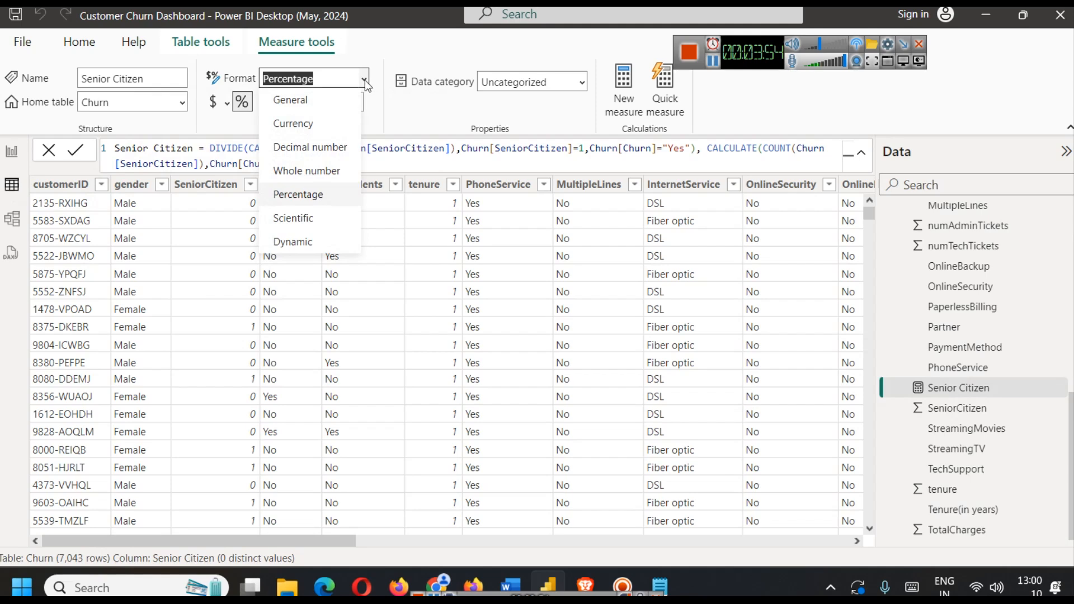
pyautogui.click(440, 116)
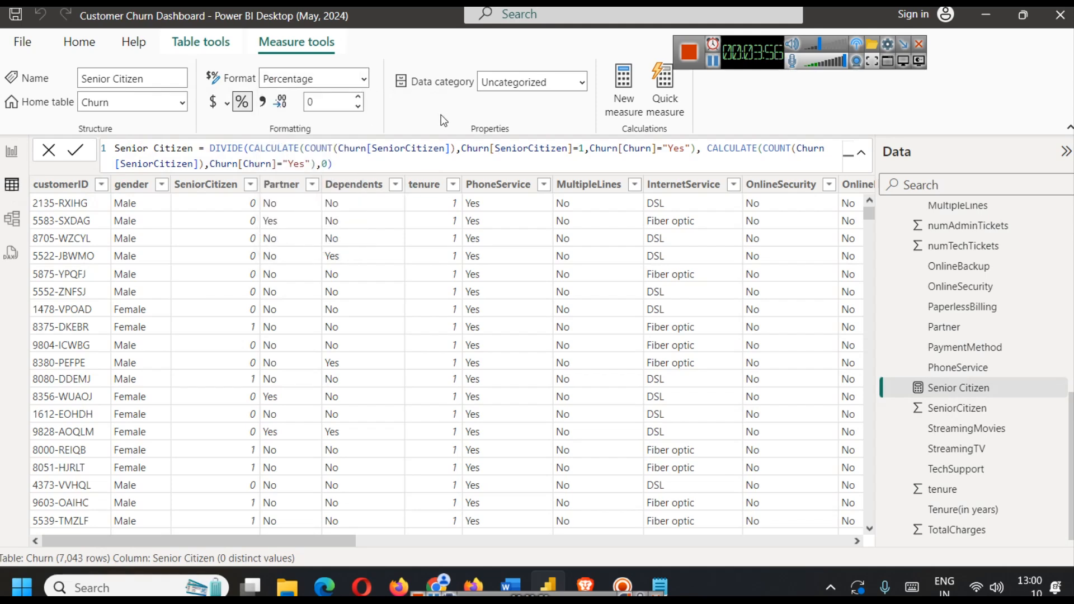
pyautogui.click(11, 151)
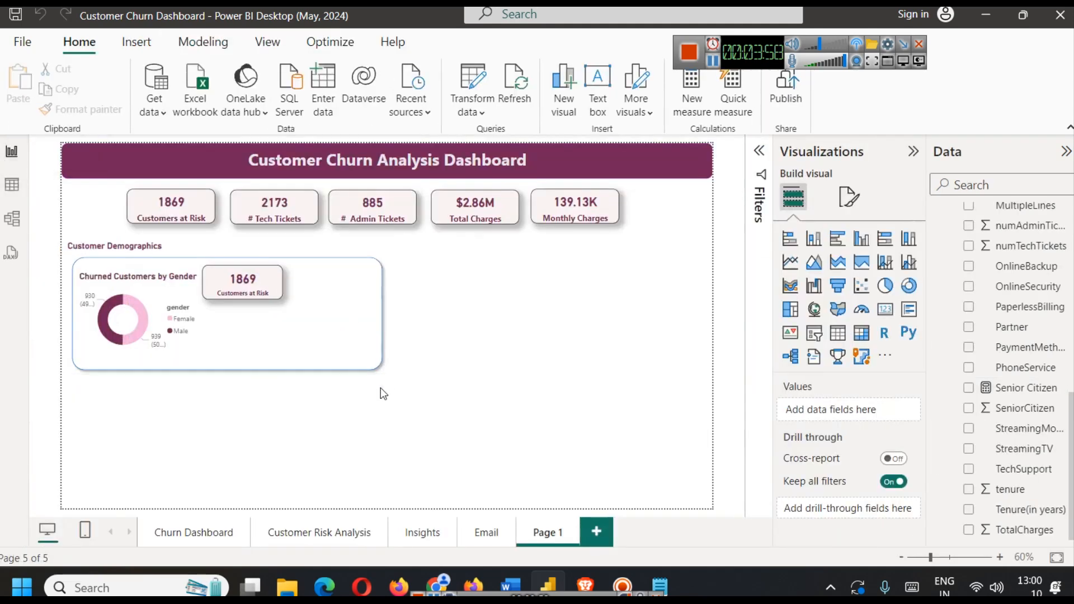
# Compare the copied Customers at Risk card on Page 1 with the demographics cards on the Churn Dashboard page, and return to Page 1
pyautogui.click(246, 285)
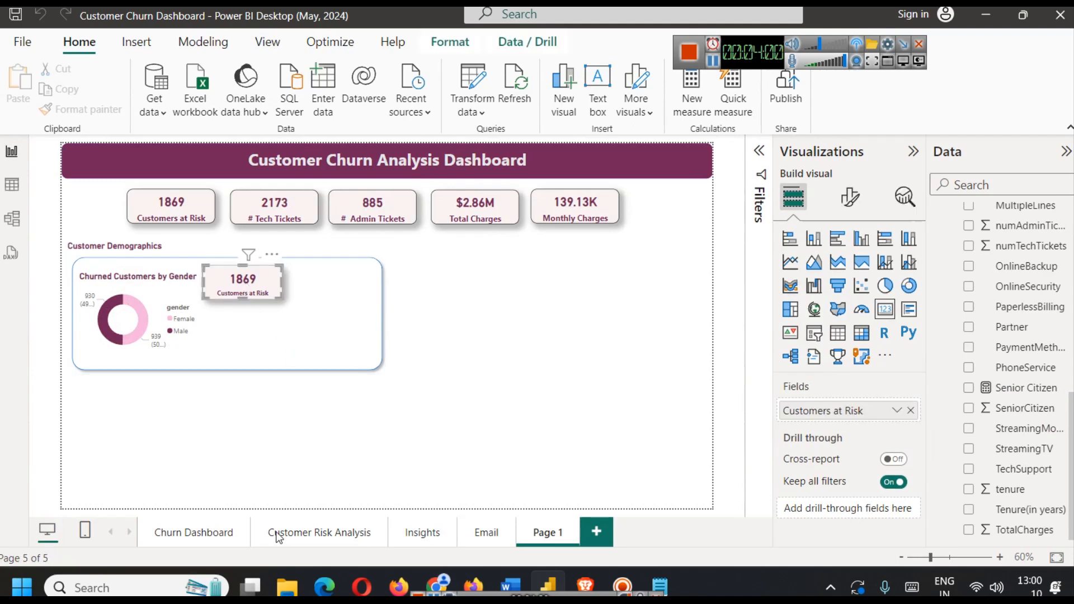
pyautogui.click(211, 533)
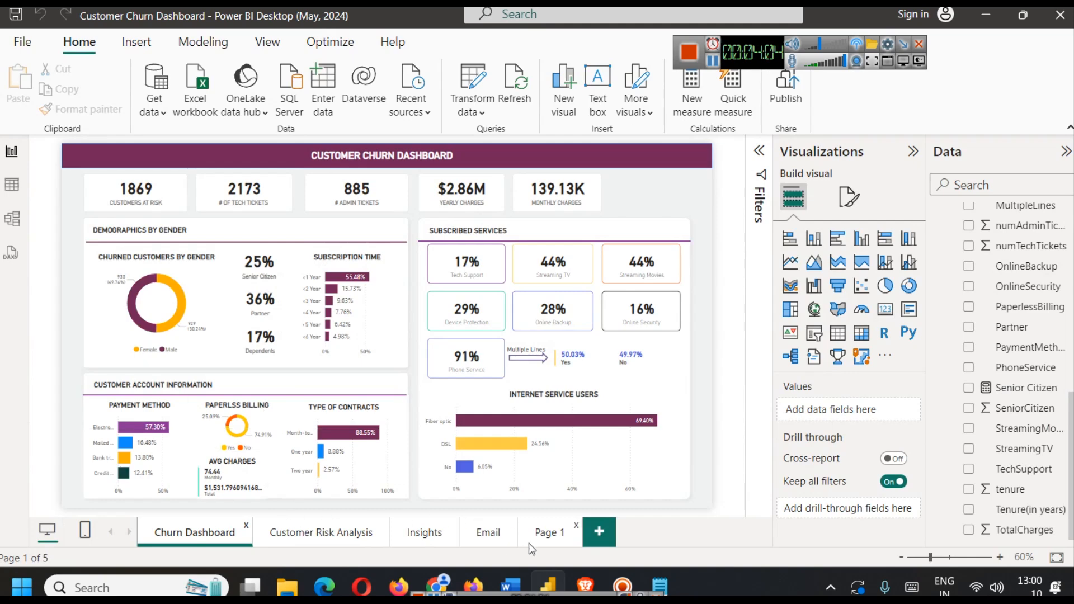
pyautogui.click(546, 534)
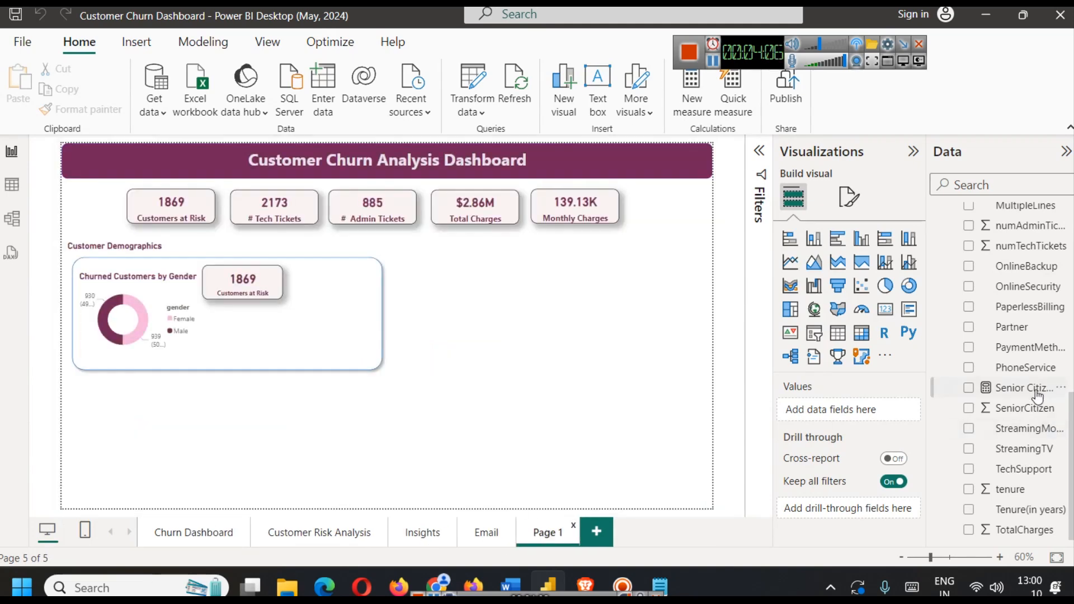
# Try the copied card beside the gender chart with the average of the SeniorCitizen column instead of Customers at Risk
pyautogui.click(243, 286)
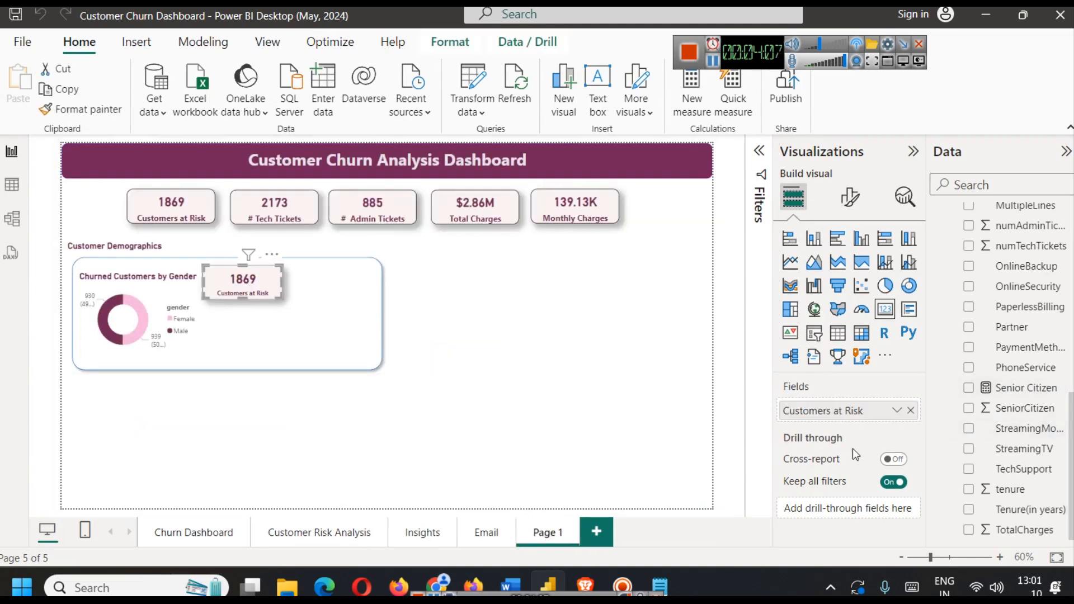
pyautogui.click(910, 411)
pyautogui.moveTo(1007, 408); pyautogui.dragTo(874, 421)
pyautogui.click(897, 411)
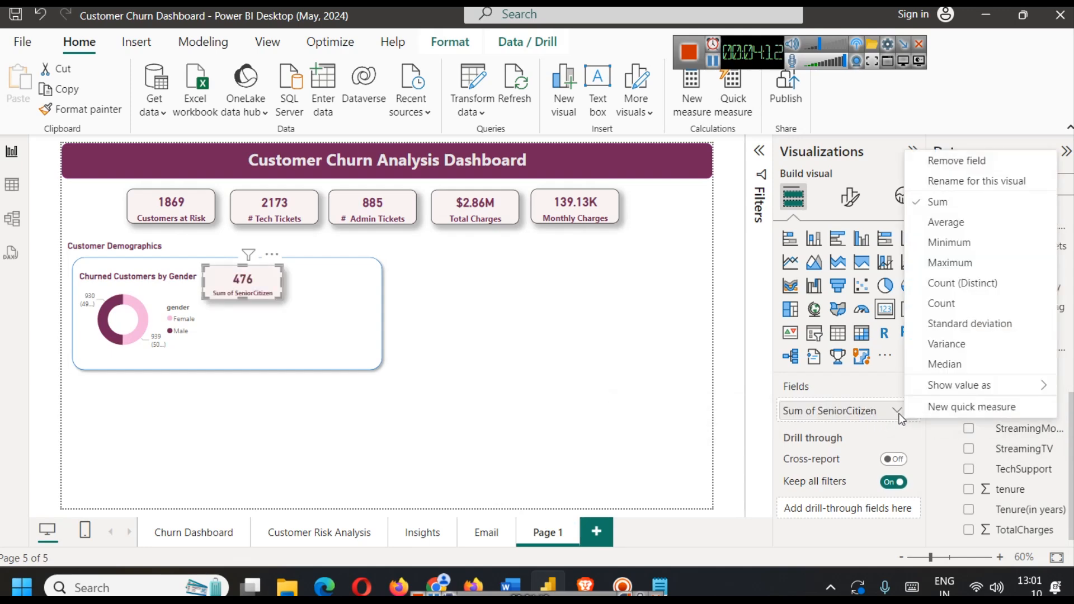
pyautogui.click(969, 225)
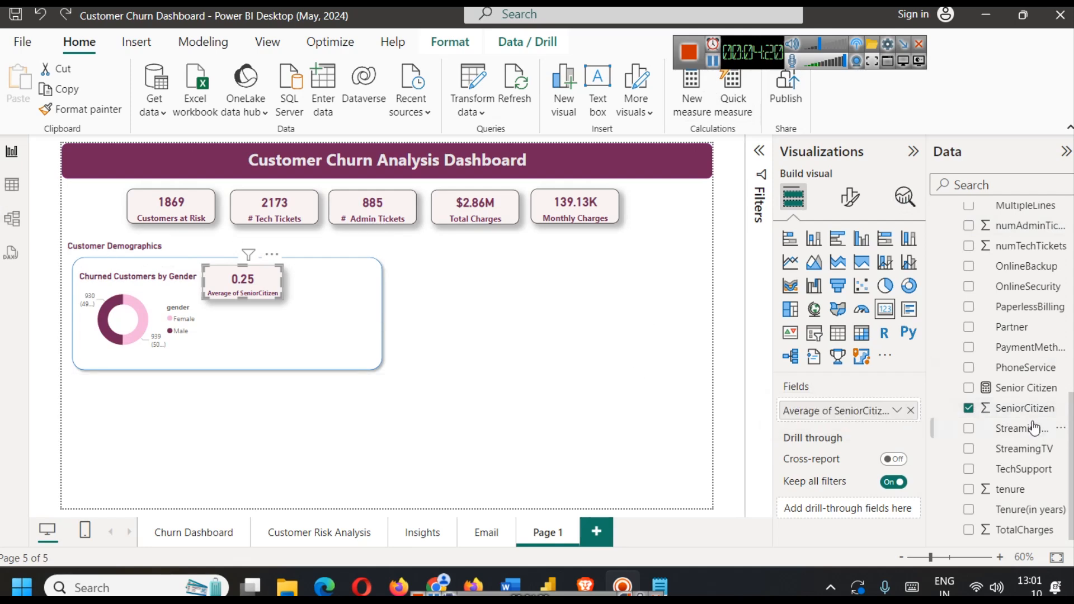
# Set the card beside the gender chart to show the Senior Citizen measure and make the card narrower
pyautogui.click(909, 410)
pyautogui.moveTo(1020, 387); pyautogui.dragTo(835, 413)
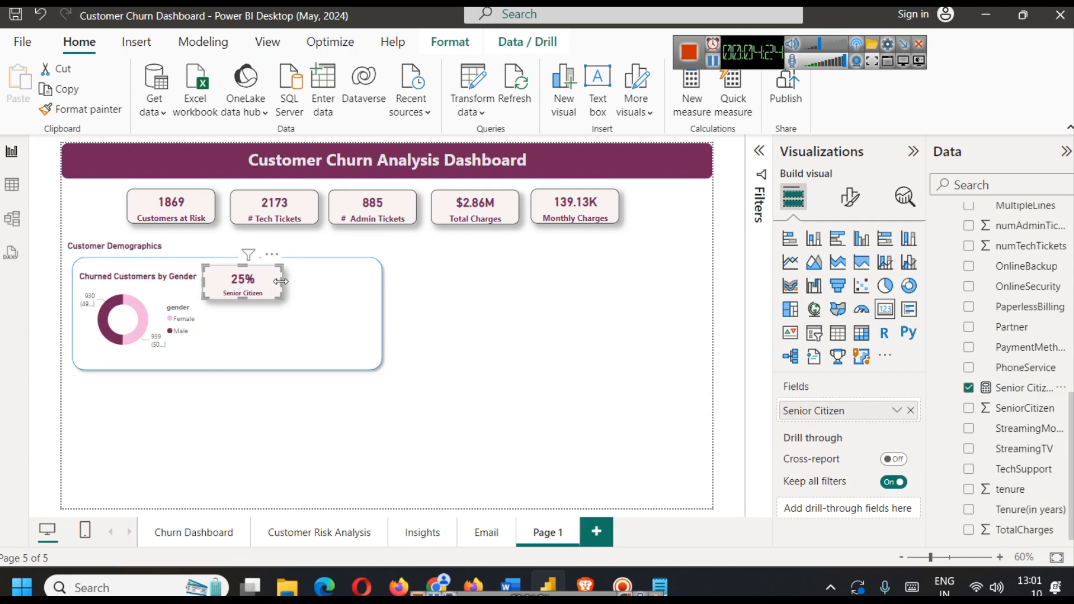
pyautogui.moveTo(281, 280); pyautogui.dragTo(265, 277)
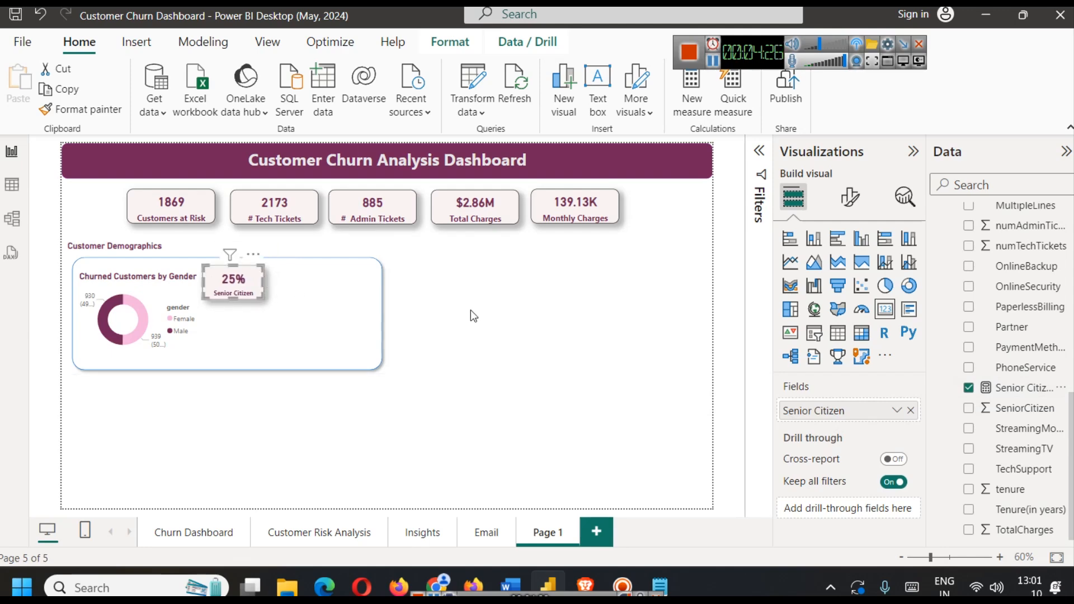
pyautogui.click(525, 318)
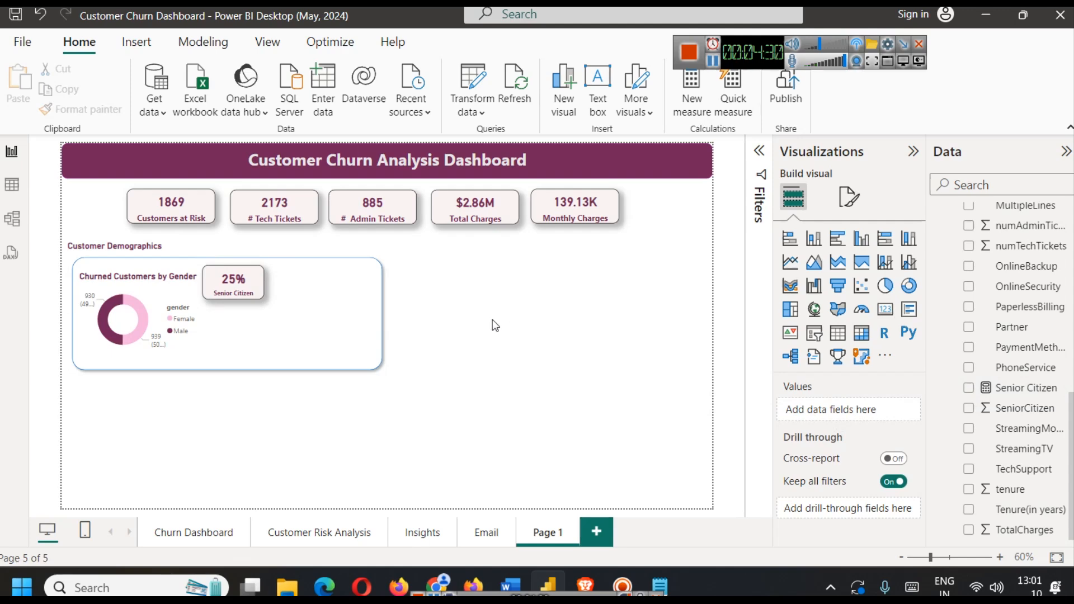
# Nudge the Customer Demographics container, the gender donut chart and the Senior Citizen card slightly upward
pyautogui.click(326, 297)
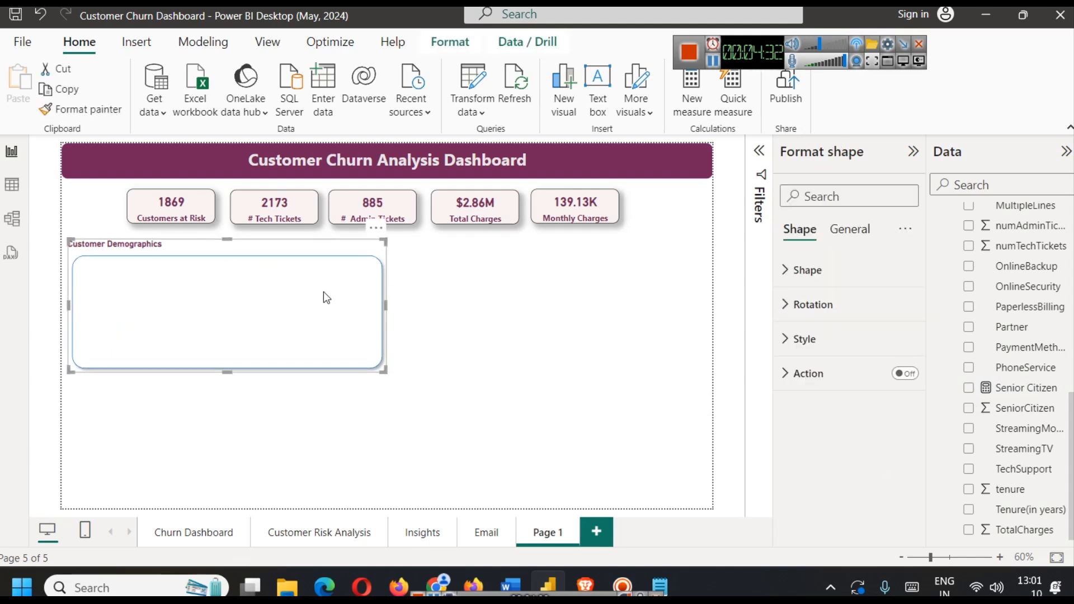
pyautogui.click(436, 313)
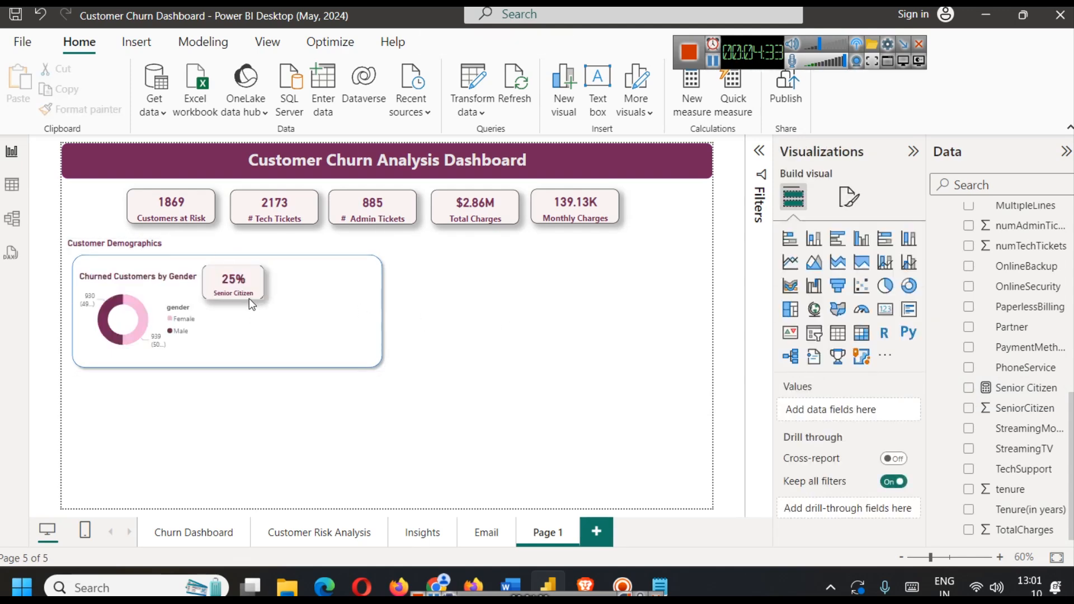
pyautogui.click(126, 296)
pyautogui.click(162, 289)
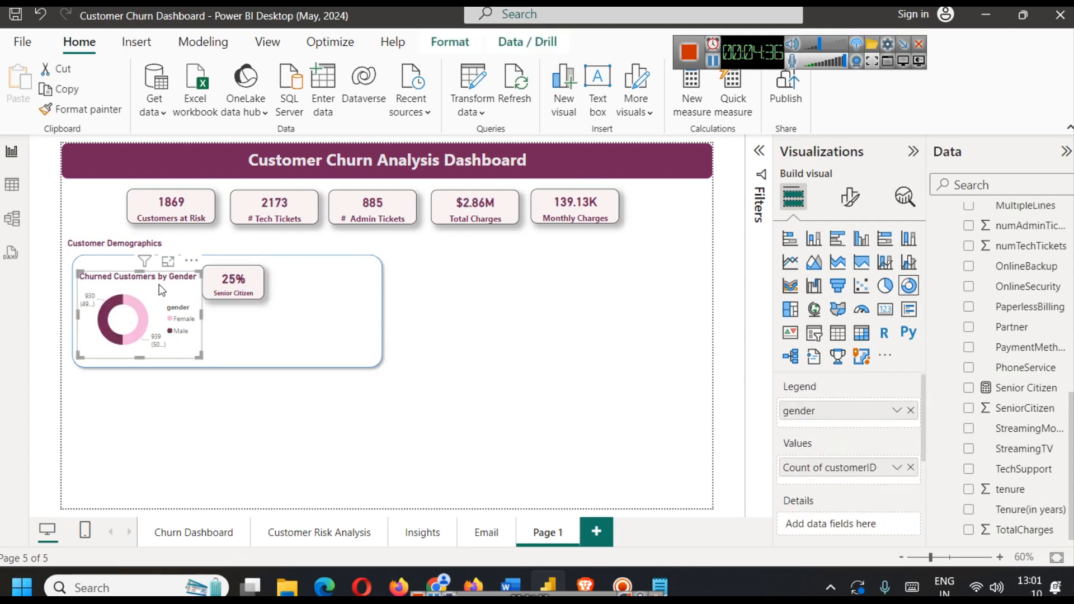
pyautogui.click(251, 277)
pyautogui.click(348, 314)
pyautogui.click(568, 333)
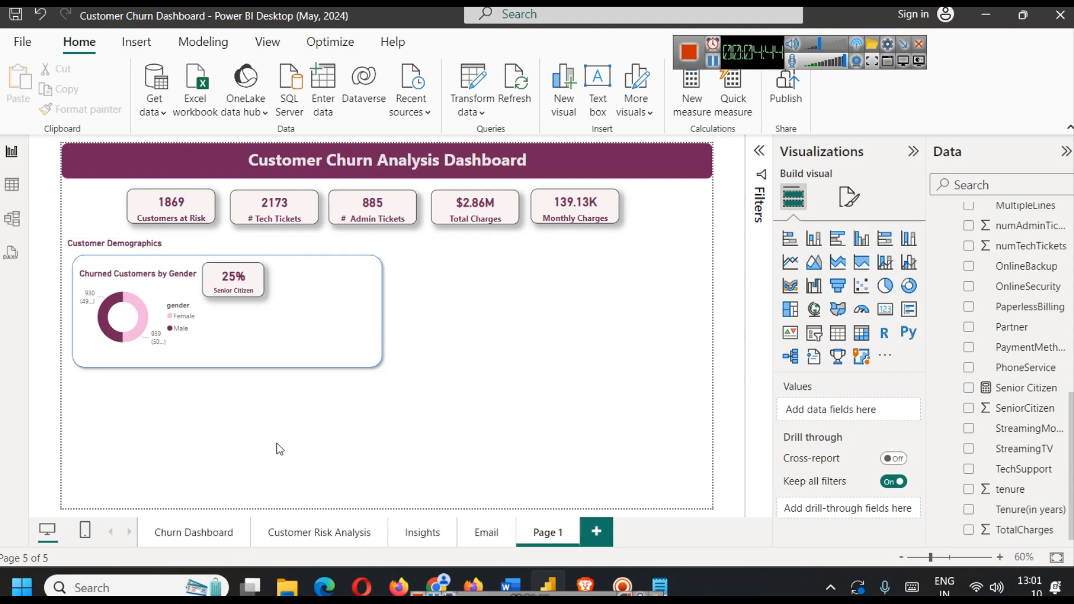
# Inspect the Partner card on the Churn Dashboard page and open the formula of its % of partner measure
pyautogui.click(208, 523)
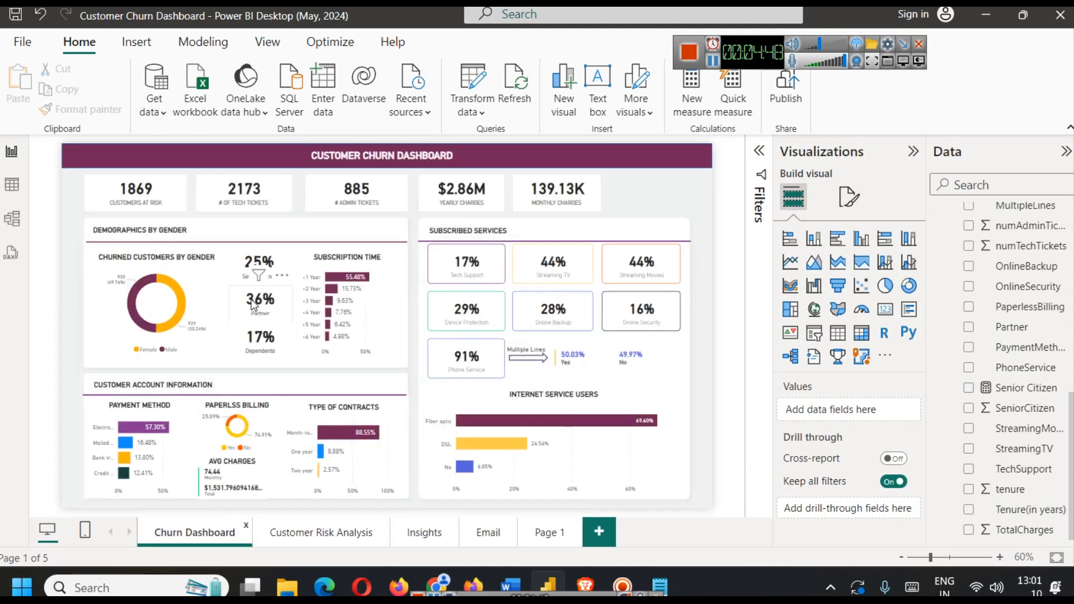
pyautogui.click(253, 305)
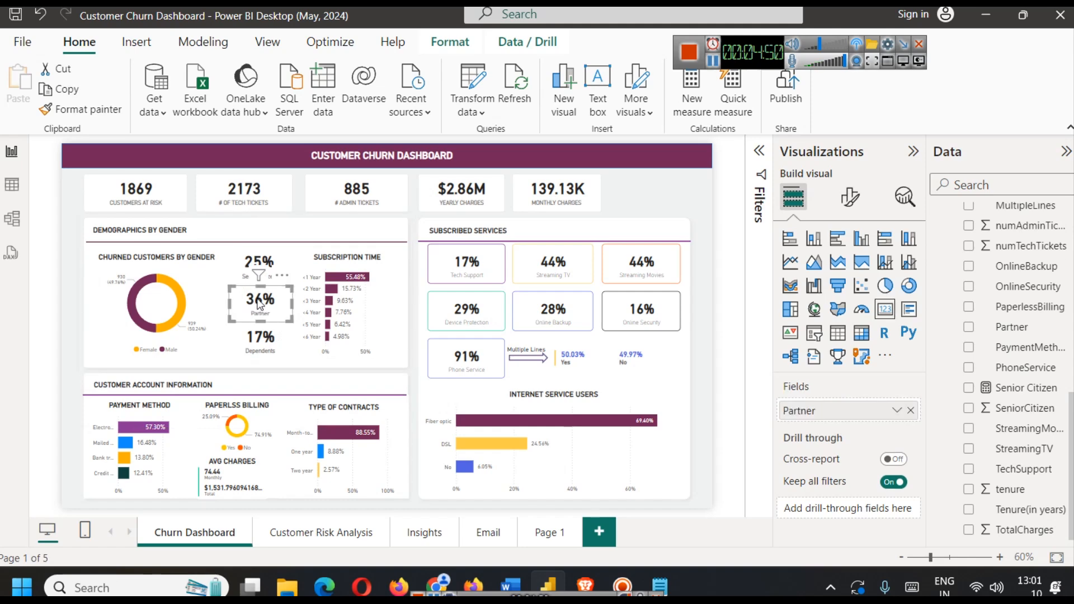
pyautogui.click(258, 304)
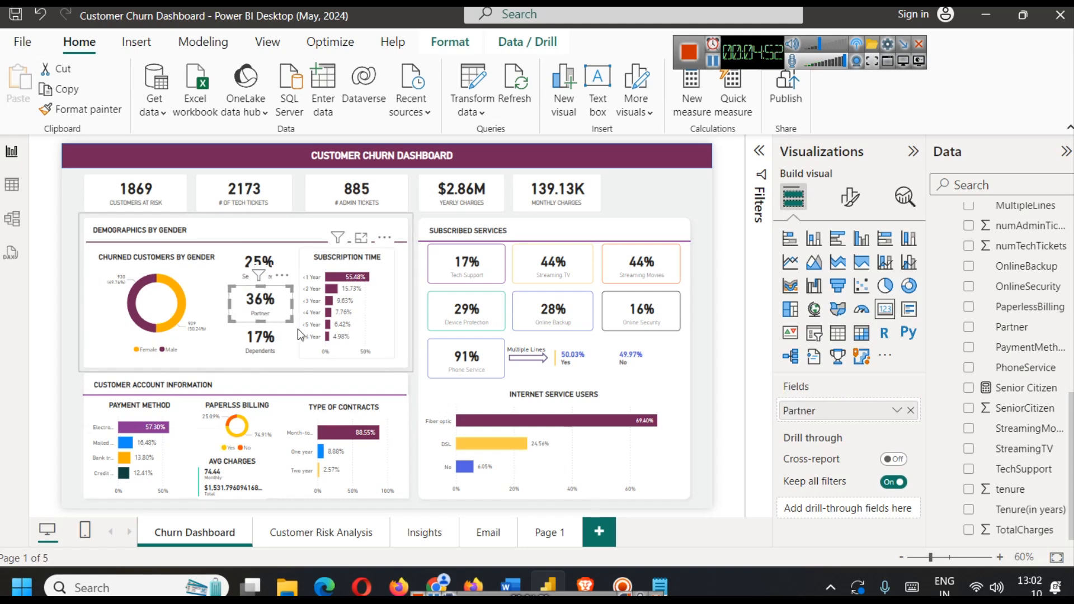
pyautogui.scroll(10, 1024, 402)
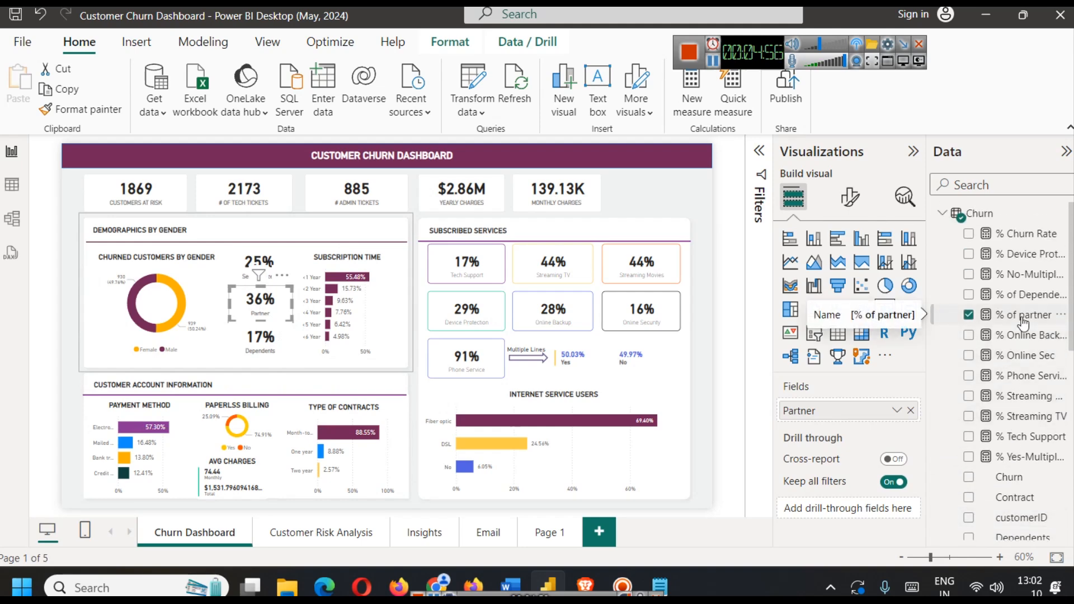
pyautogui.click(1022, 314)
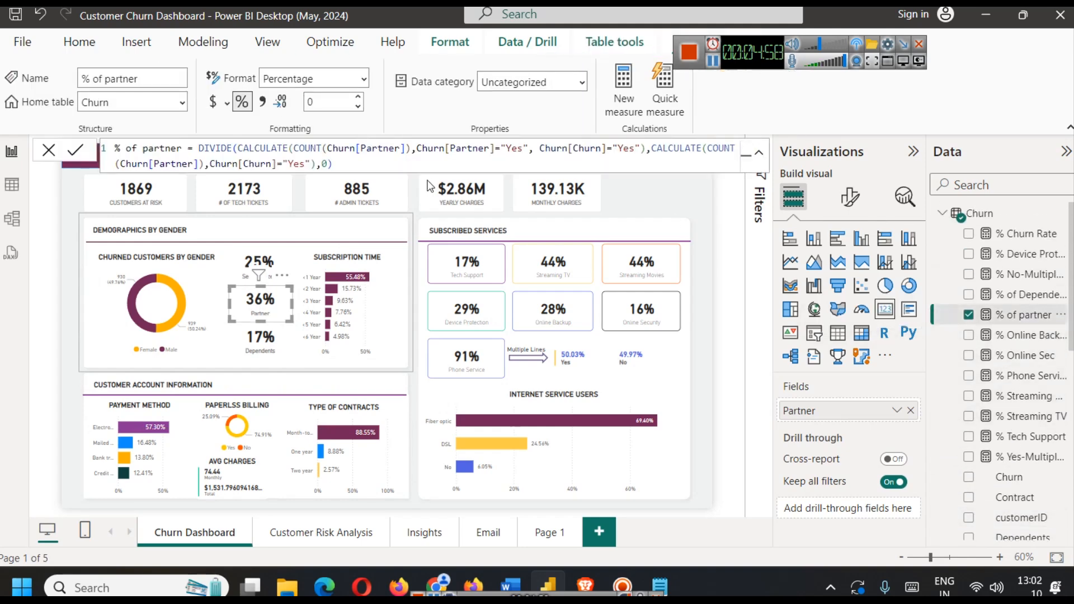
# Copy the whole % of partner formula into Notepad, below the senior citizens note
pyautogui.tripleClick(408, 166)
pyautogui.hotkey('ctrl', 'c')
pyautogui.click(661, 572)
pyautogui.press('Return')
pyautogui.press('Return')
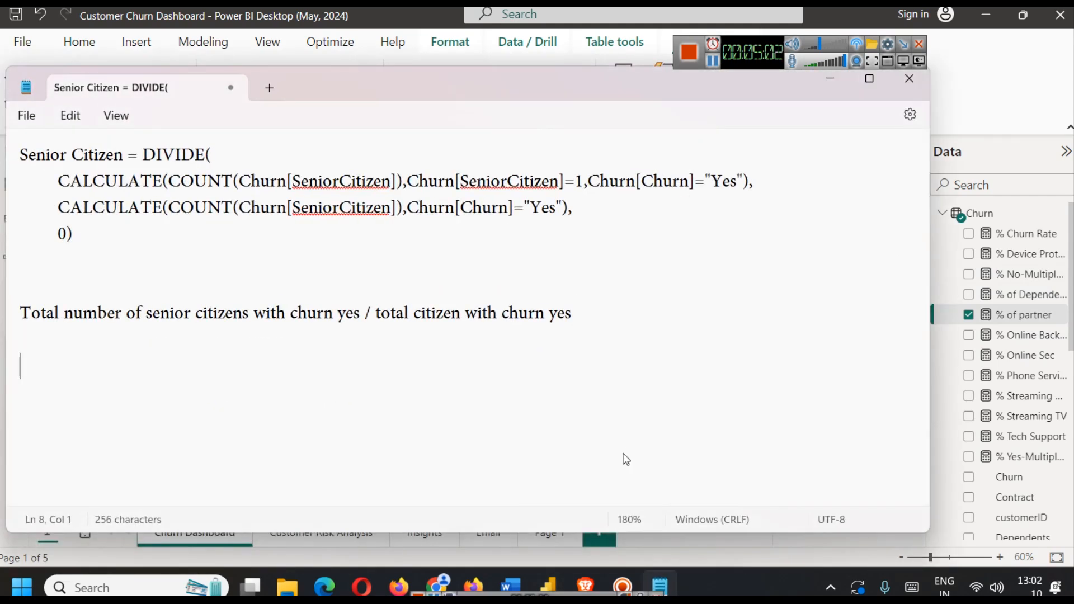
pyautogui.hotkey('ctrl', 'v')
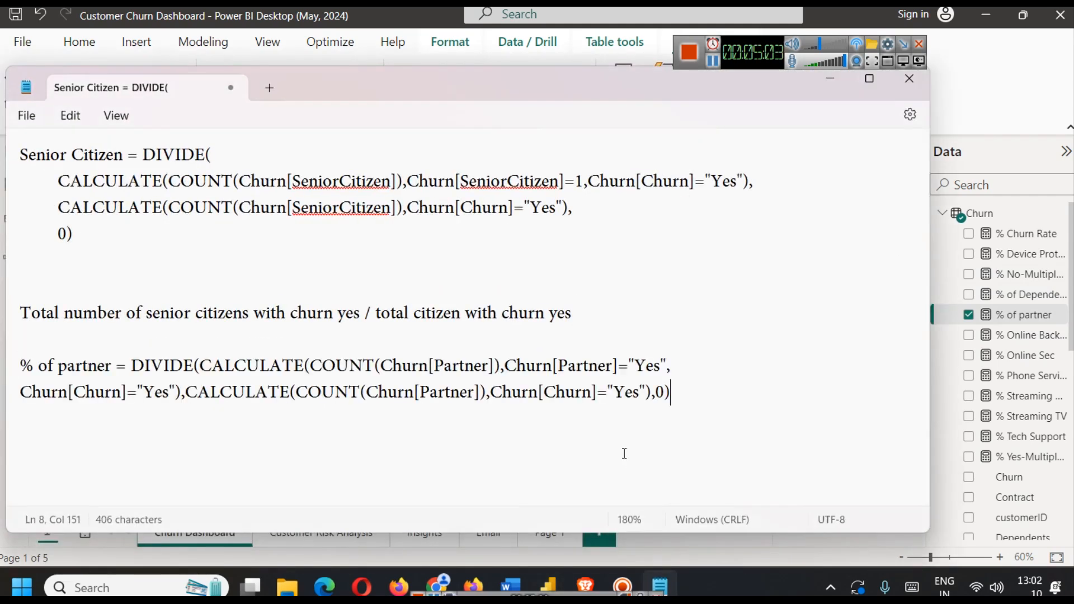
# Reformat the % of partner formula in Notepad so each CALCULATE expression and the closing 0) stand on their own lines
pyautogui.click(196, 361)
pyautogui.press('Return')
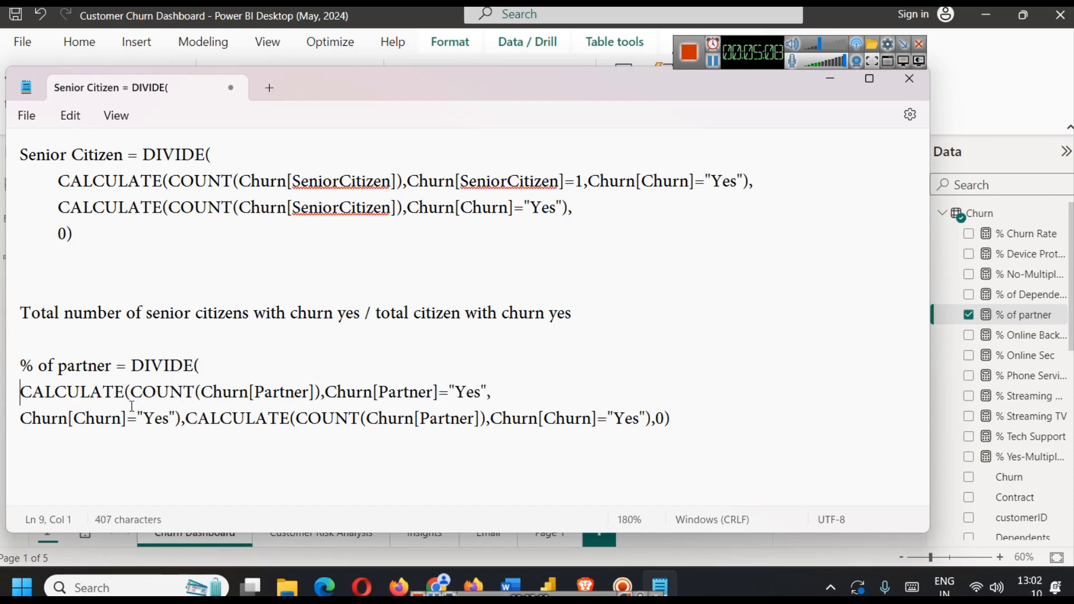
pyautogui.doubleClick(292, 391)
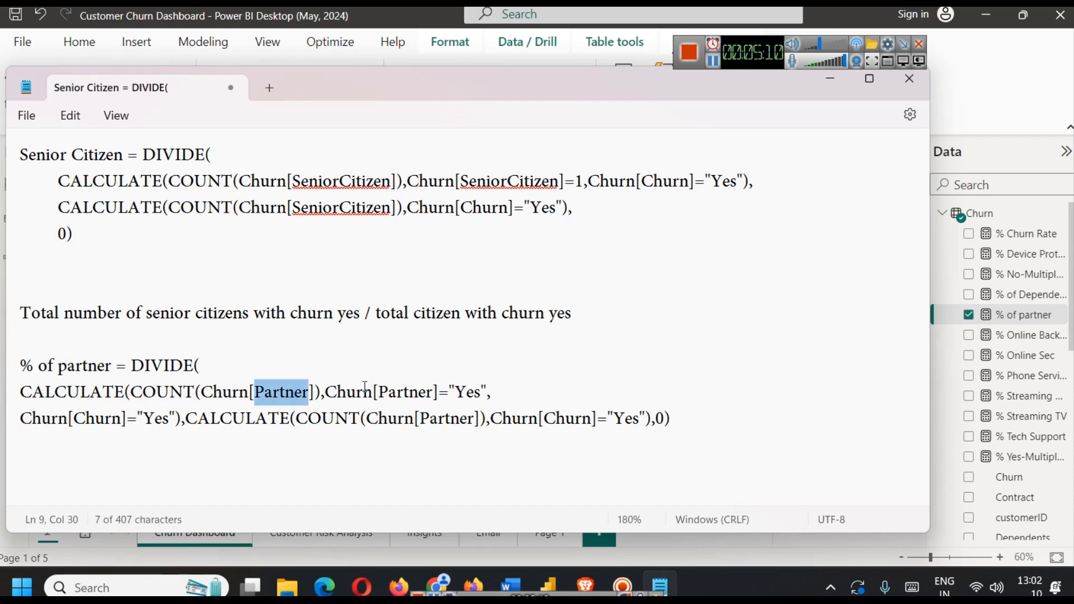
pyautogui.click(497, 392)
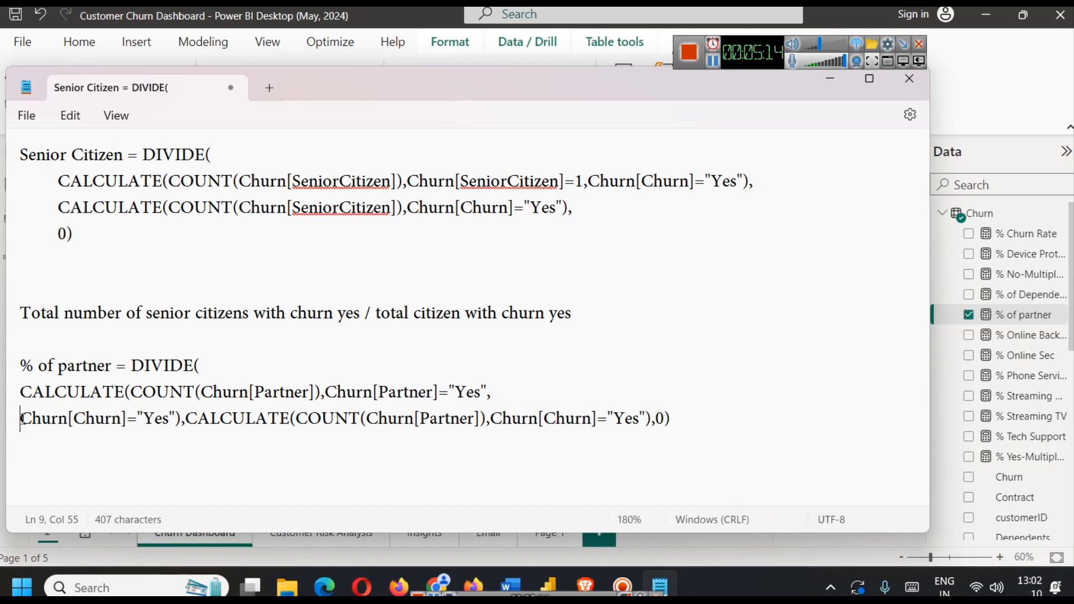
pyautogui.press('BackSpace')
pyautogui.click(656, 393)
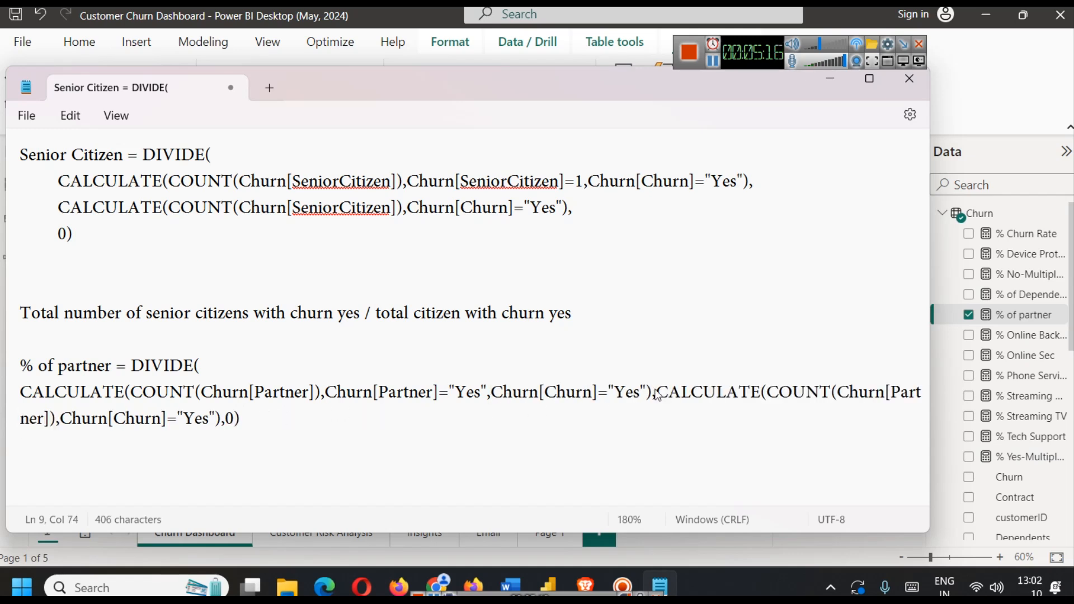
pyautogui.press('Return')
pyautogui.click(219, 365)
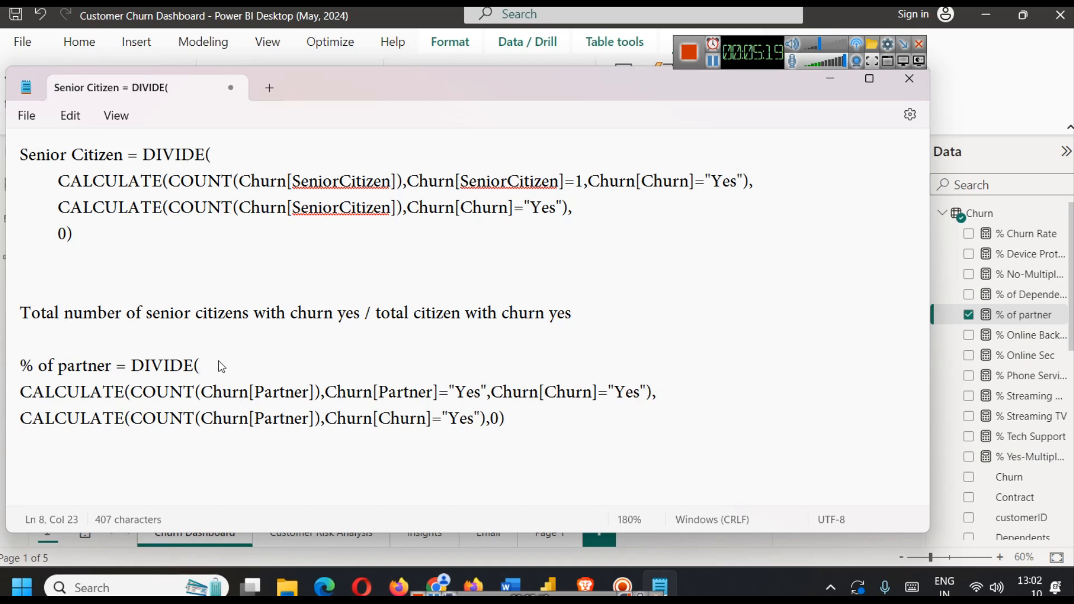
pyautogui.click(492, 418)
pyautogui.press('Return')
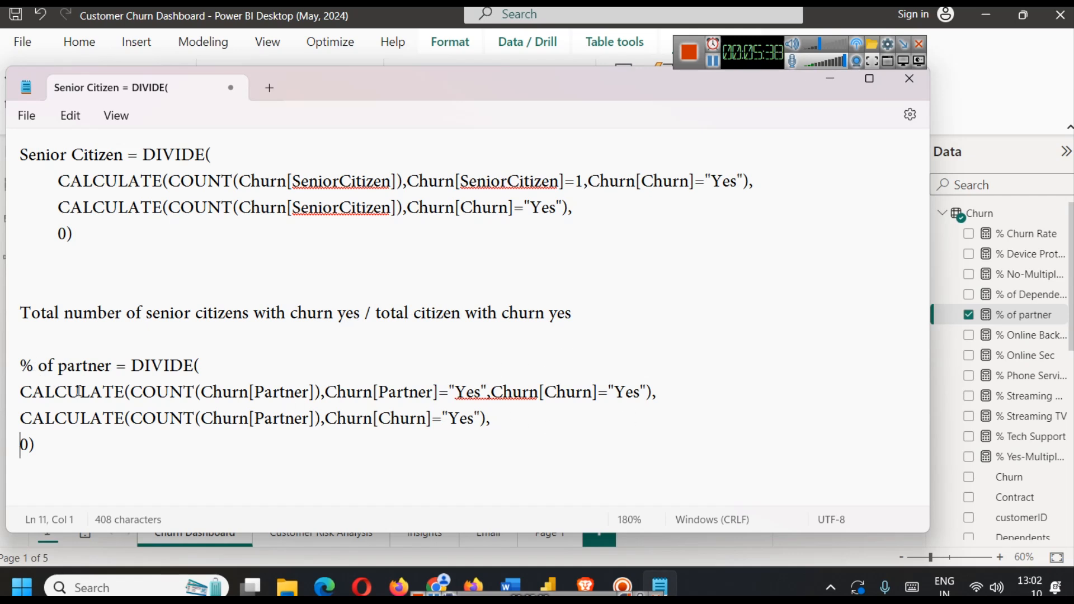
# Return to Power BI, select the Dependents card and review the formula of its % of Dependents measure
pyautogui.click(959, 101)
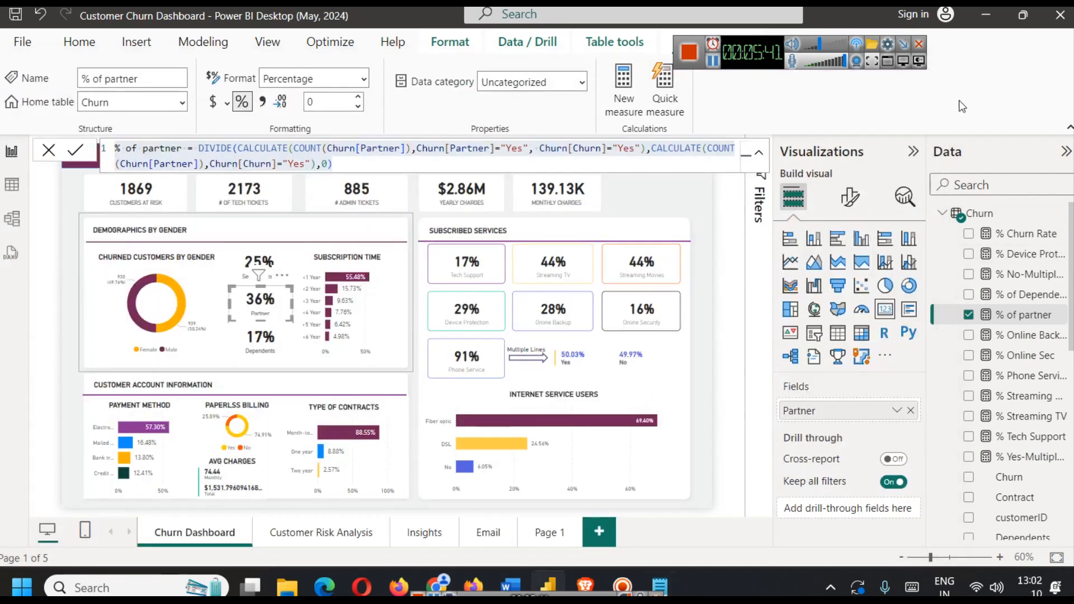
pyautogui.click(262, 345)
pyautogui.click(1025, 294)
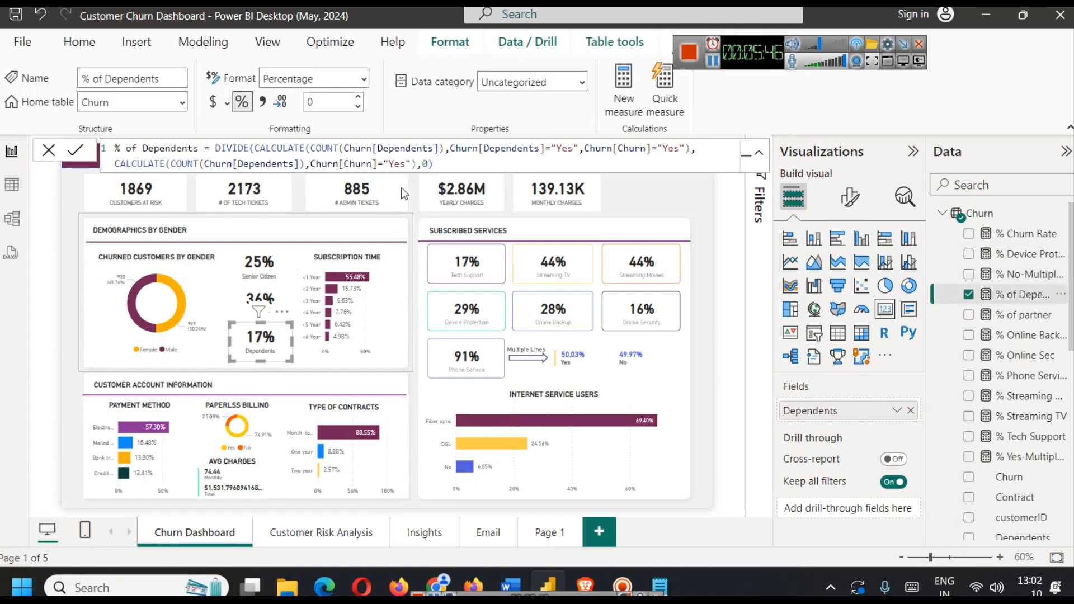
pyautogui.click(407, 149)
pyautogui.click(558, 166)
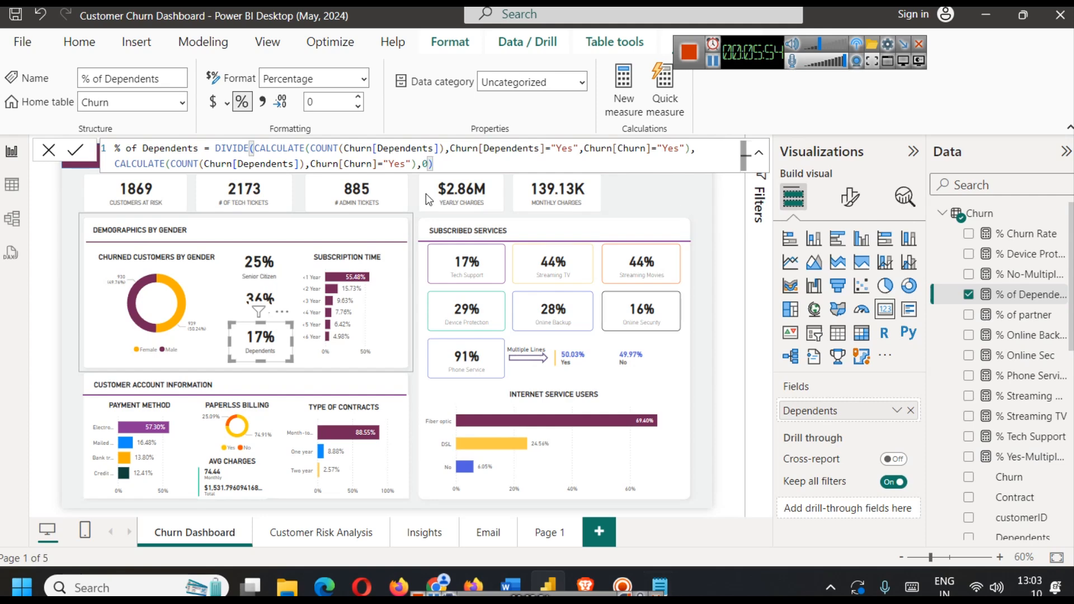
# Copy the whole % of Dependents formula into Notepad, below the % of partner formula
pyautogui.hotkey('ctrl', 'a')
pyautogui.hotkey('ctrl', 'c')
pyautogui.click(658, 584)
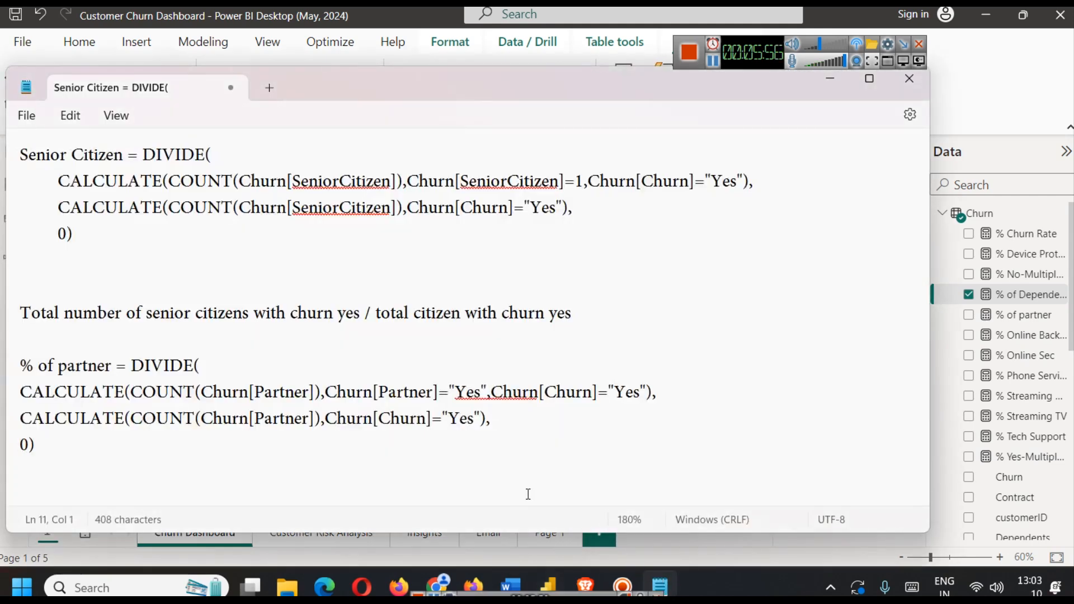
pyautogui.press('Return')
pyautogui.press('Return')
pyautogui.hotkey('ctrl', 'v')
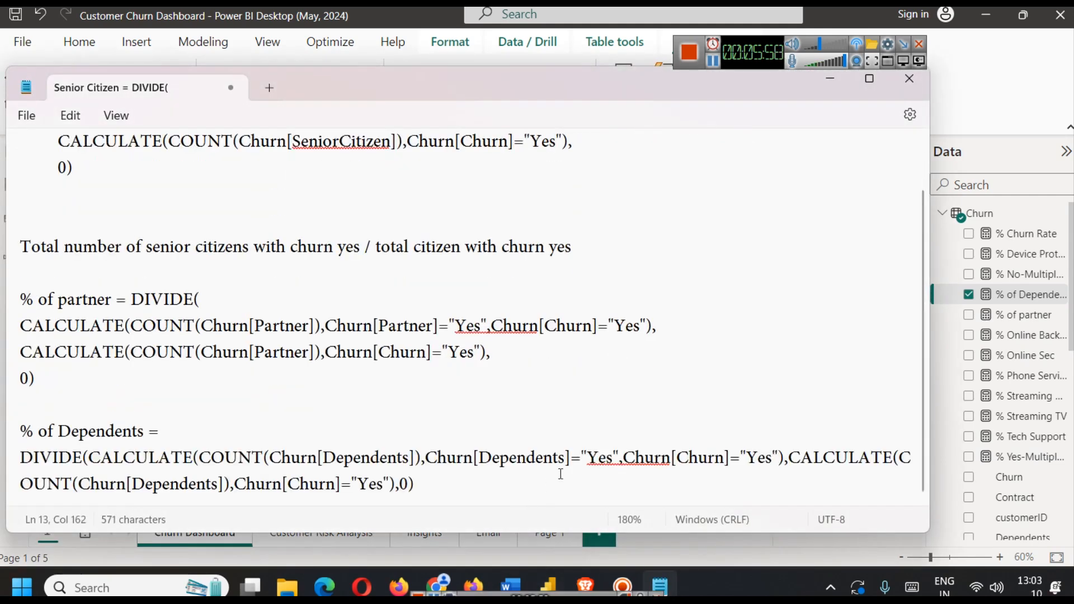
# Compare the "Yes" condition in the % of Dependents formula with the SeniorCitizen=1 condition in the Senior Citizen formula
pyautogui.doubleClick(597, 457)
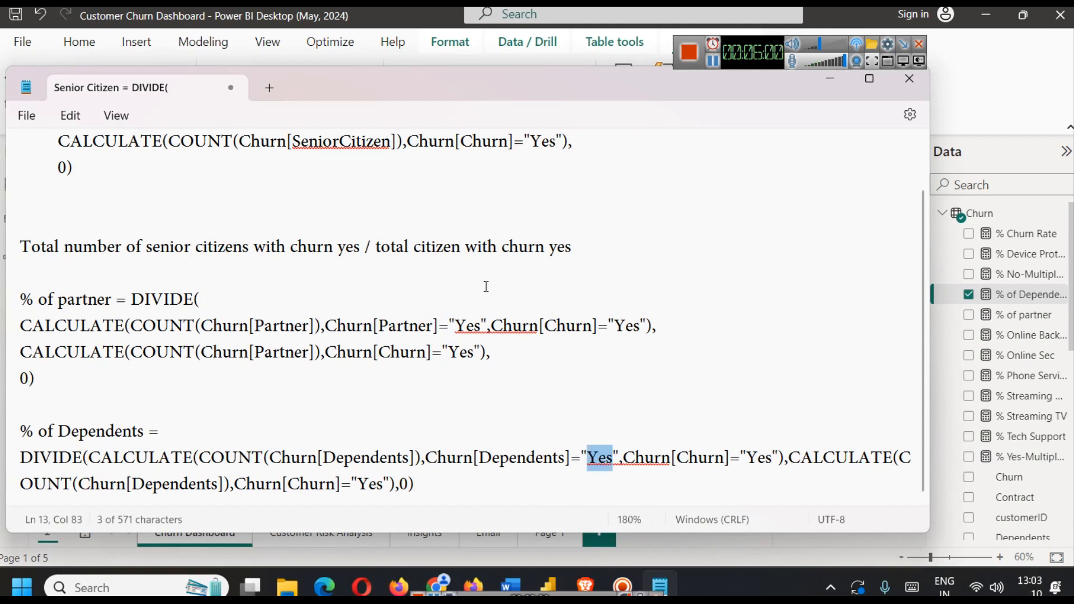
pyautogui.scroll(1, 486, 286)
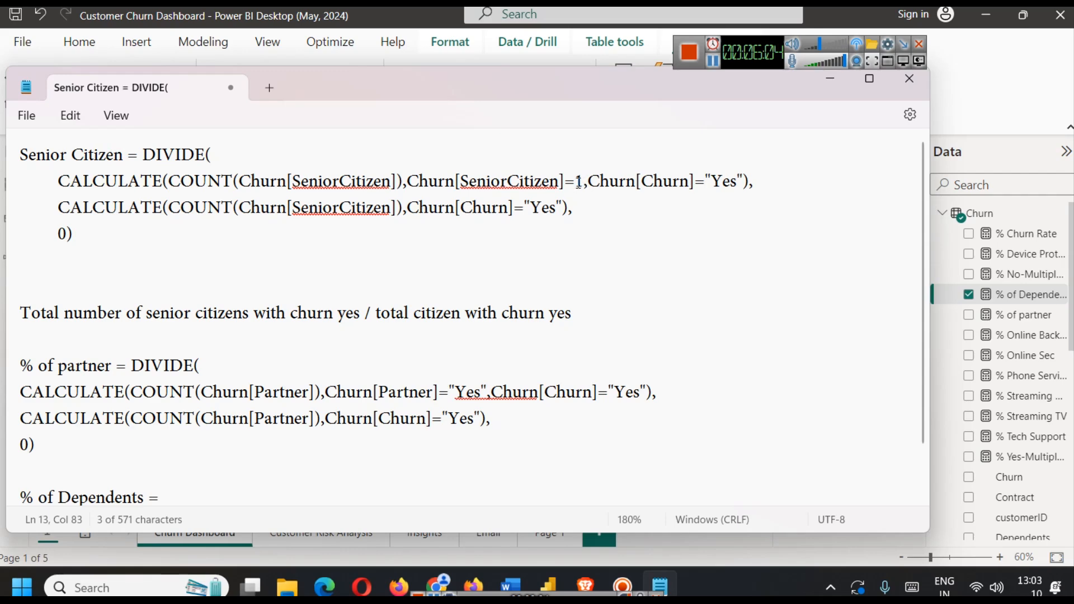
pyautogui.scroll(-1, 619, 285)
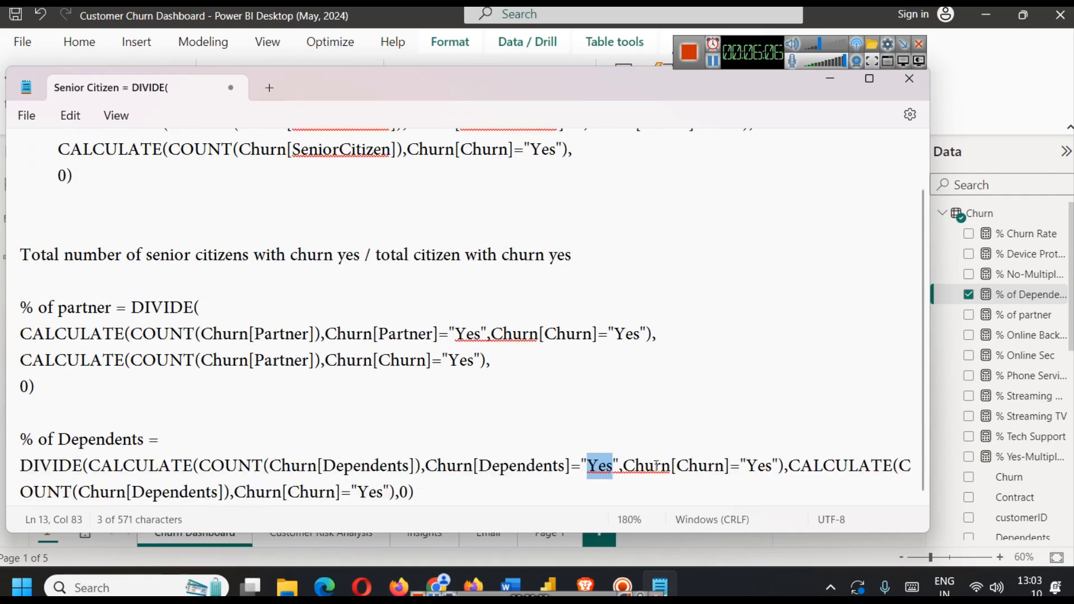
# Start a new line before the first Churn[Churn]="Yes" condition in the % of Dependents formula
pyautogui.click(622, 465)
pyautogui.press('Return')
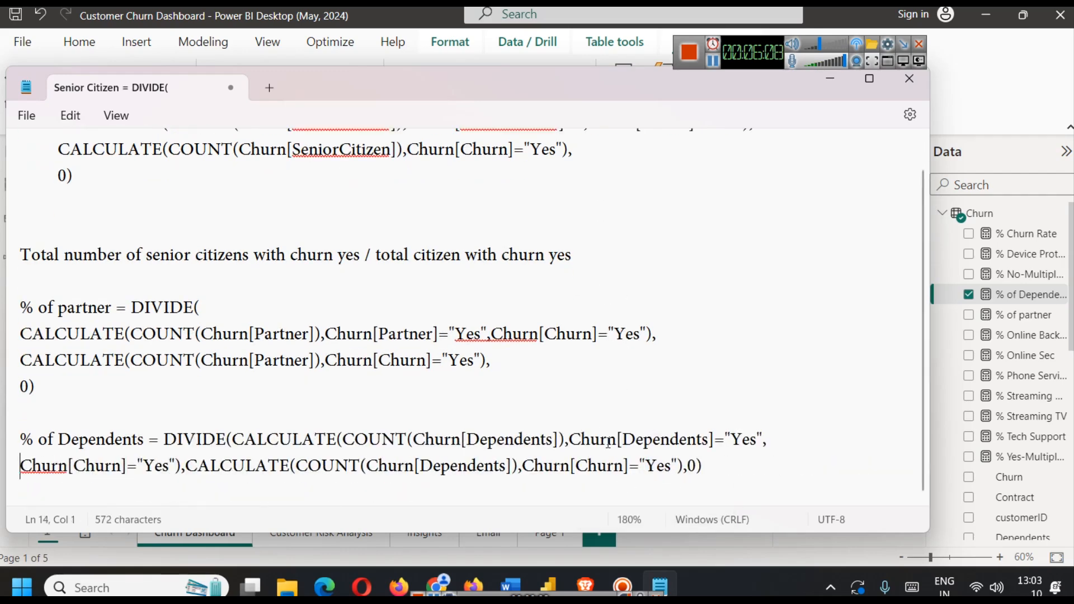
# Try enclosing the 1 of the SeniorCitizen=1 condition in quotation marks, and undo the change
pyautogui.scroll(1, 584, 355)
pyautogui.click(578, 188)
pyautogui.doubleClick(578, 188)
pyautogui.press('Left')
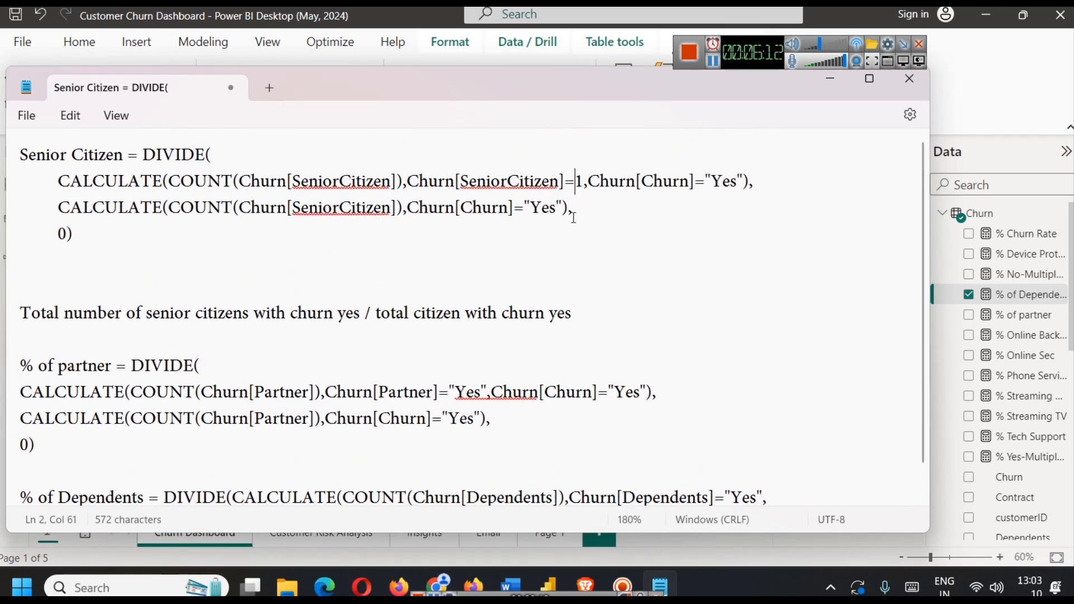
pyautogui.write('"')
pyautogui.press('Right')
pyautogui.write('"')
pyautogui.hotkey('ctrl', 'z')
pyautogui.hotkey('ctrl', 'z')
pyautogui.scroll(-1, 563, 436)
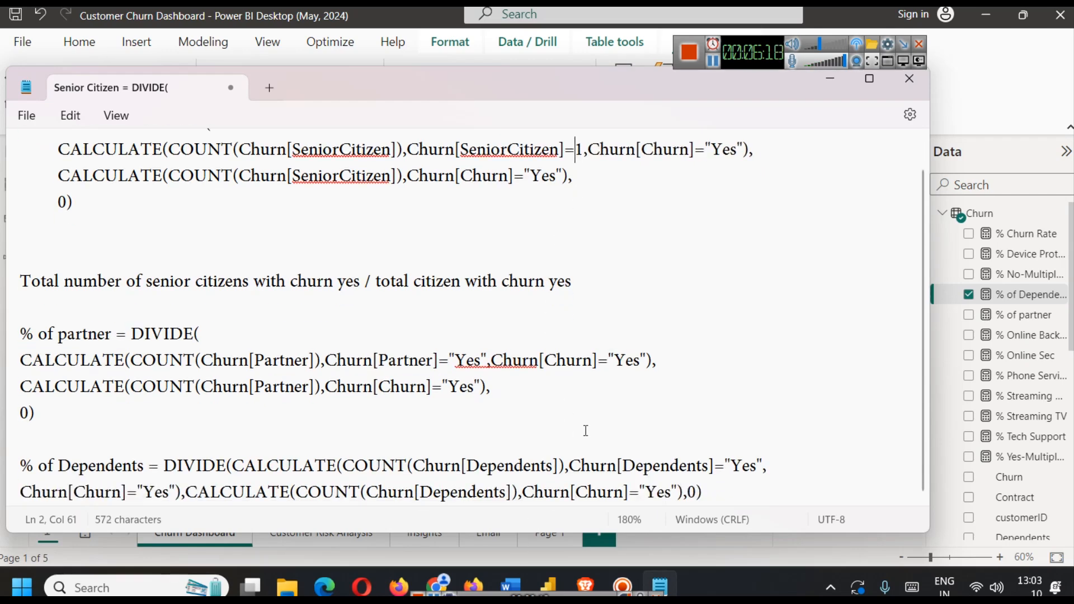
# Reformat the % of Dependents formula so each complete CALCULATE expression and the closing 0) stand on their own lines
pyautogui.click(741, 465)
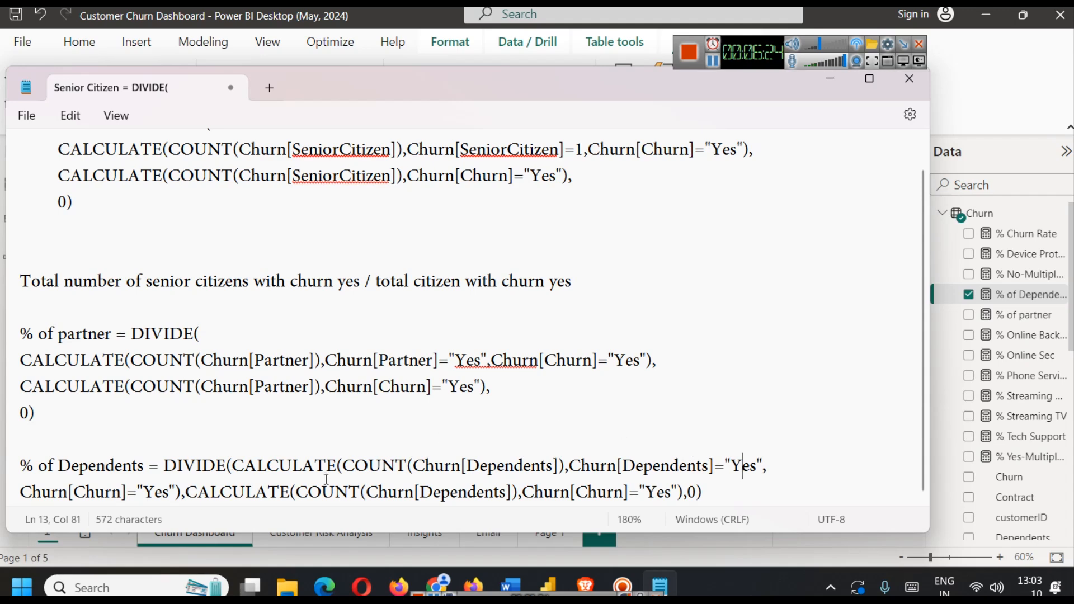
pyautogui.click(235, 466)
pyautogui.press('Return')
pyautogui.scroll(-1, 339, 475)
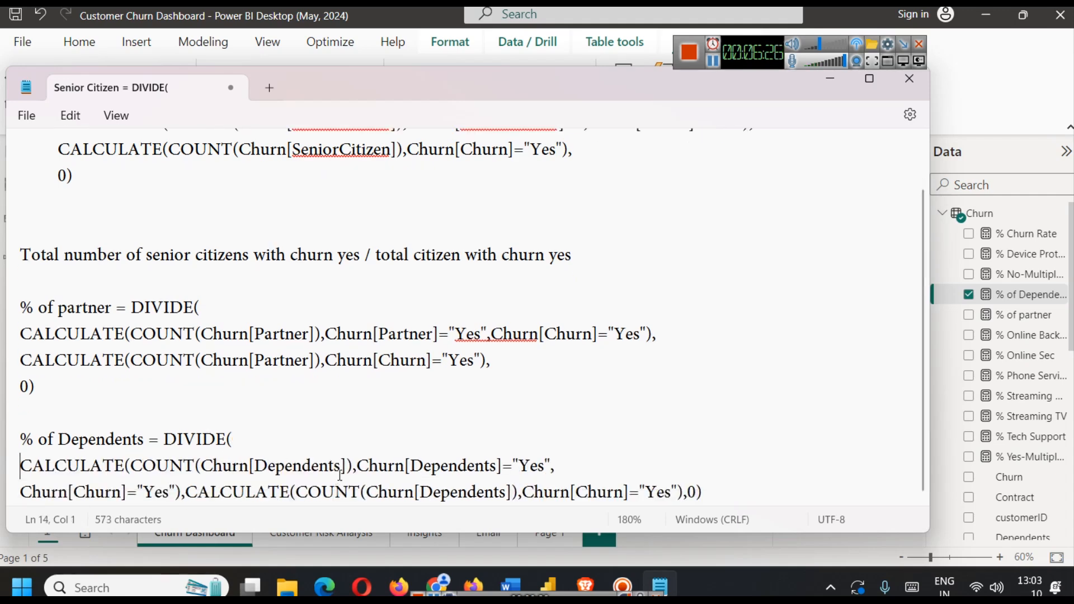
pyautogui.click(578, 463)
pyautogui.press('Delete')
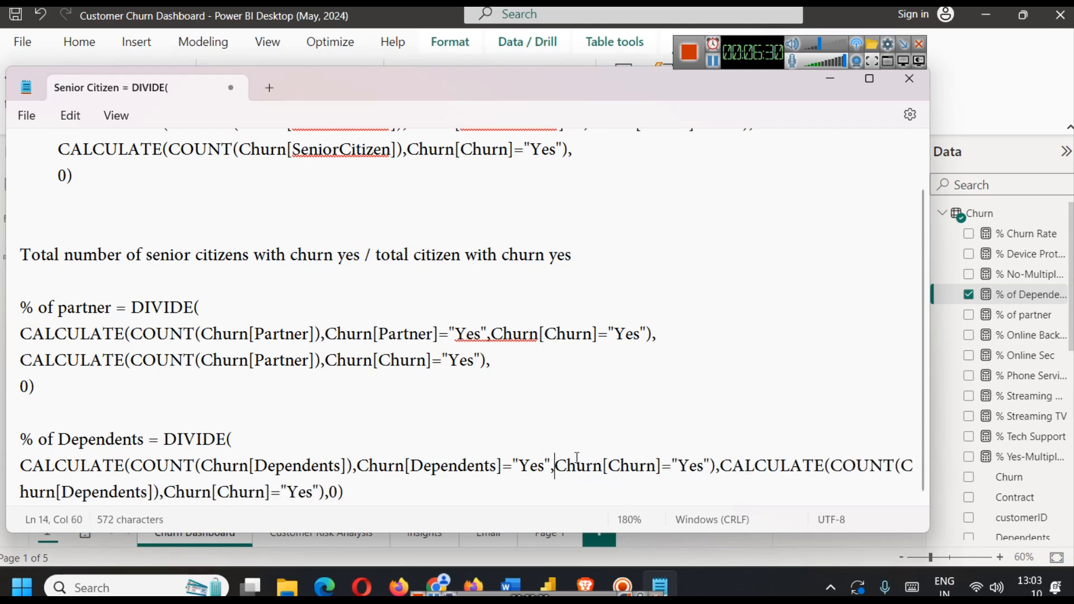
pyautogui.click(721, 466)
pyautogui.press('Return')
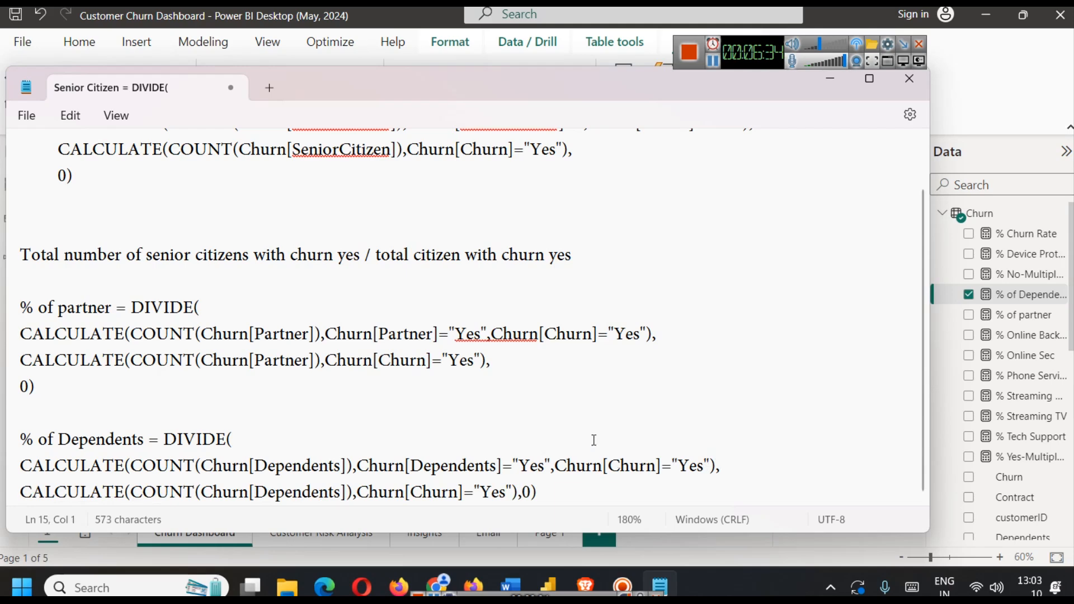
pyautogui.click(524, 492)
pyautogui.press('Return')
pyautogui.click(347, 457)
pyautogui.click(132, 477)
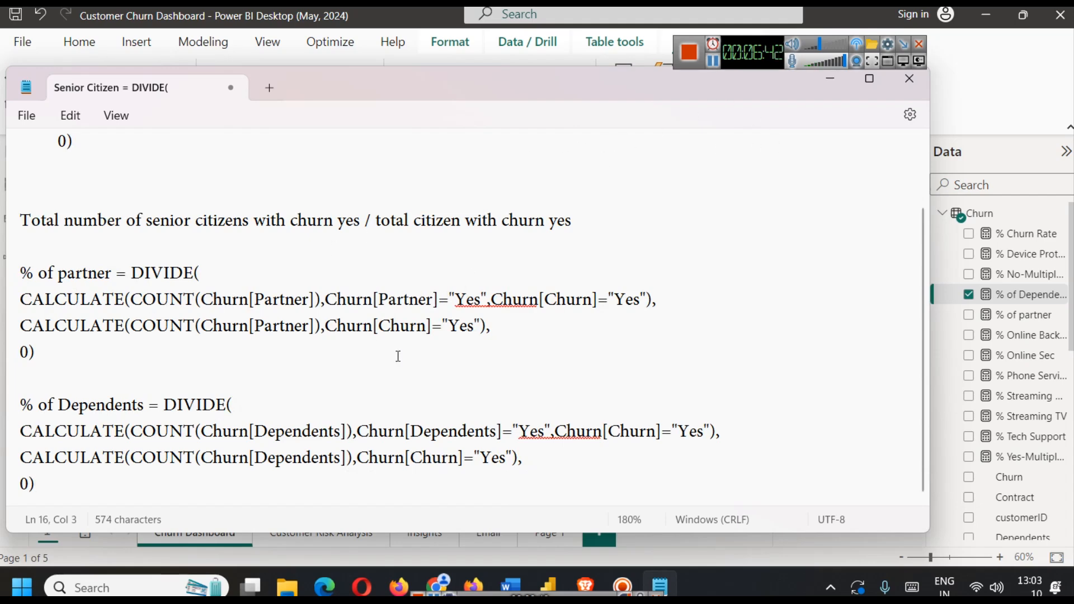
# Switch back to Power BI and add two copies of Page 1's Senior Citizen card below the original
pyautogui.scroll(2, 377, 345)
pyautogui.click(828, 80)
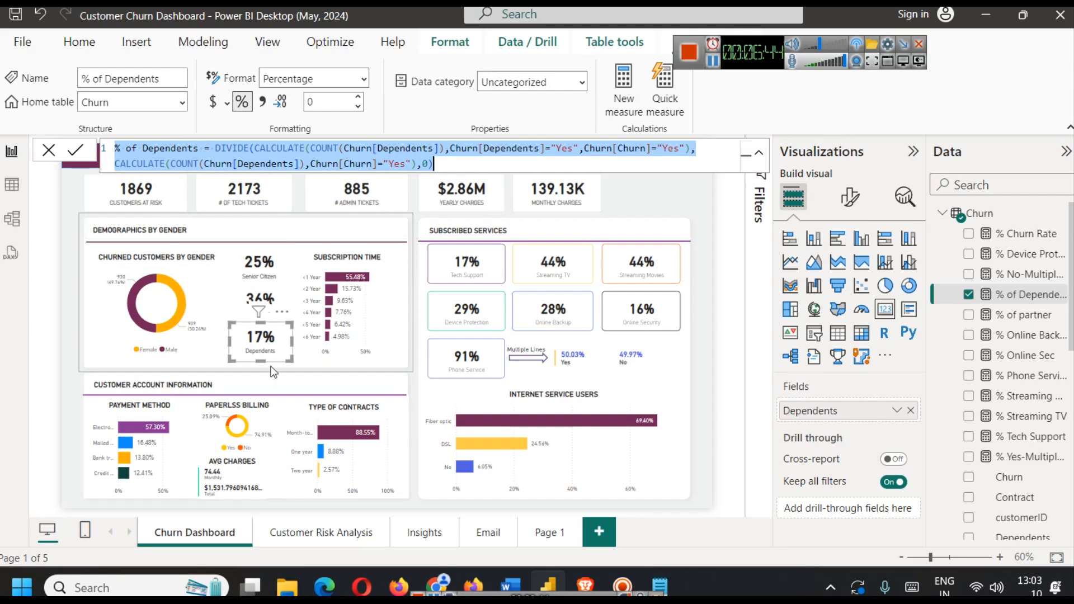
pyautogui.click(540, 532)
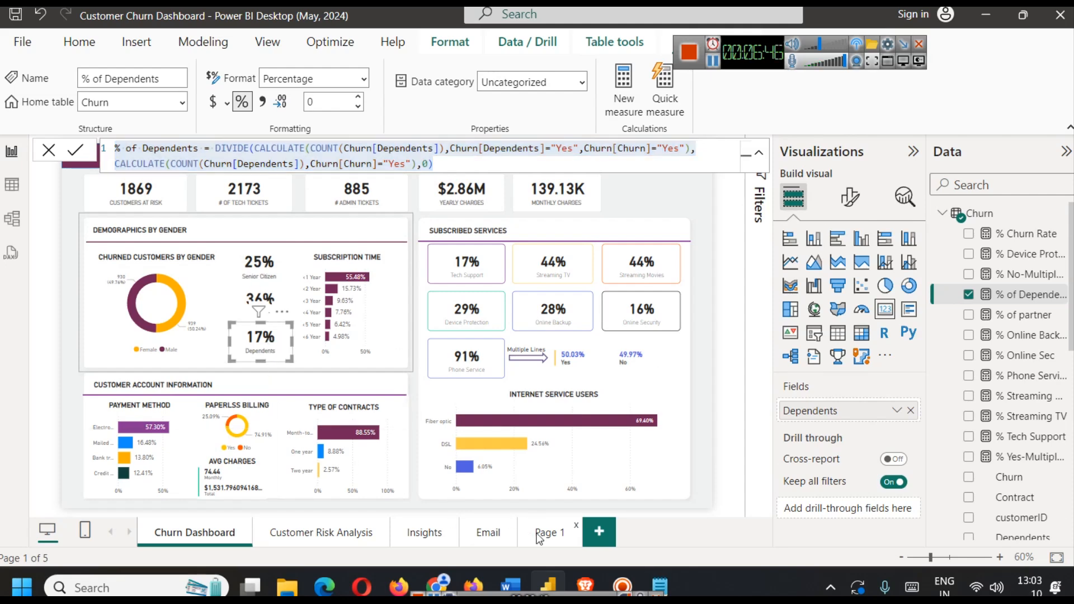
pyautogui.click(236, 283)
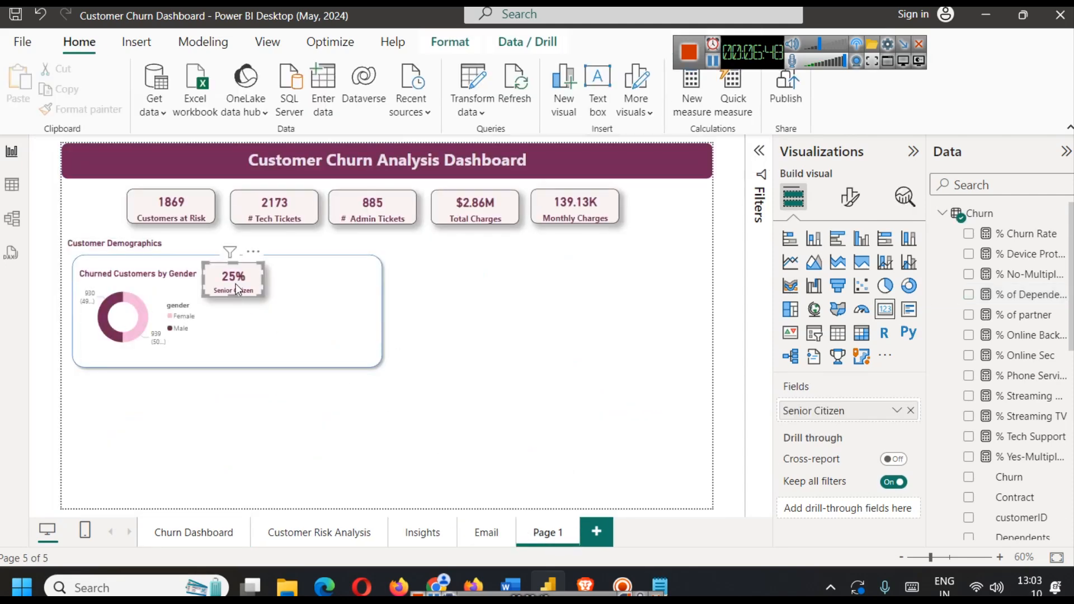
pyautogui.hotkey('ctrl', 'c')
pyautogui.hotkey('ctrl', 'v')
pyautogui.moveTo(236, 283); pyautogui.dragTo(229, 340)
pyautogui.hotkey('ctrl', 'v')
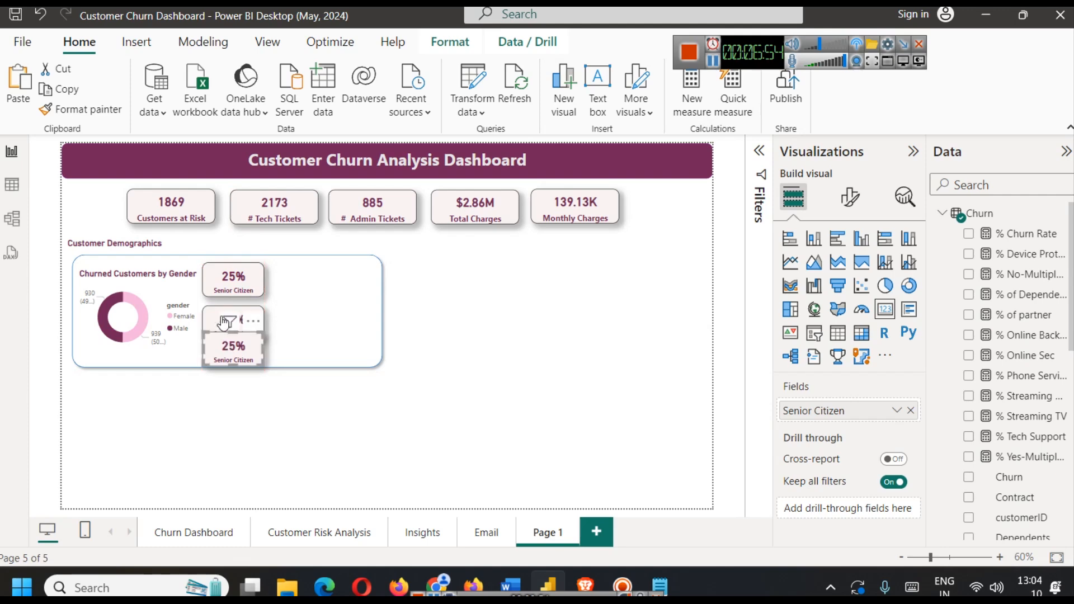
# Stack the three Senior Citizen cards closely and evenly in one column inside the Customer Demographics box
pyautogui.click(307, 325)
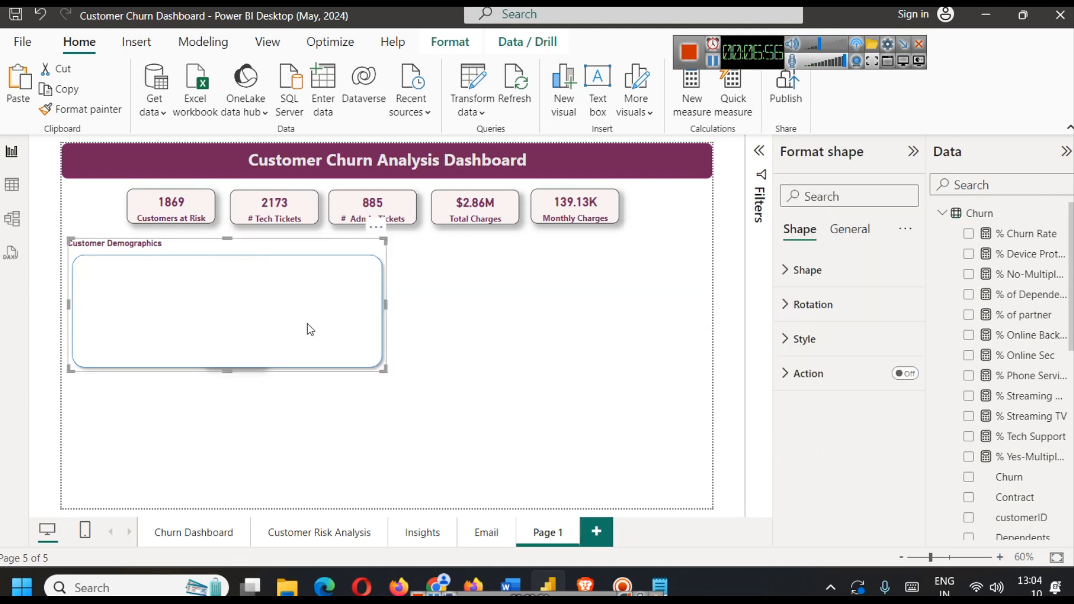
pyautogui.click(481, 333)
pyautogui.click(245, 309)
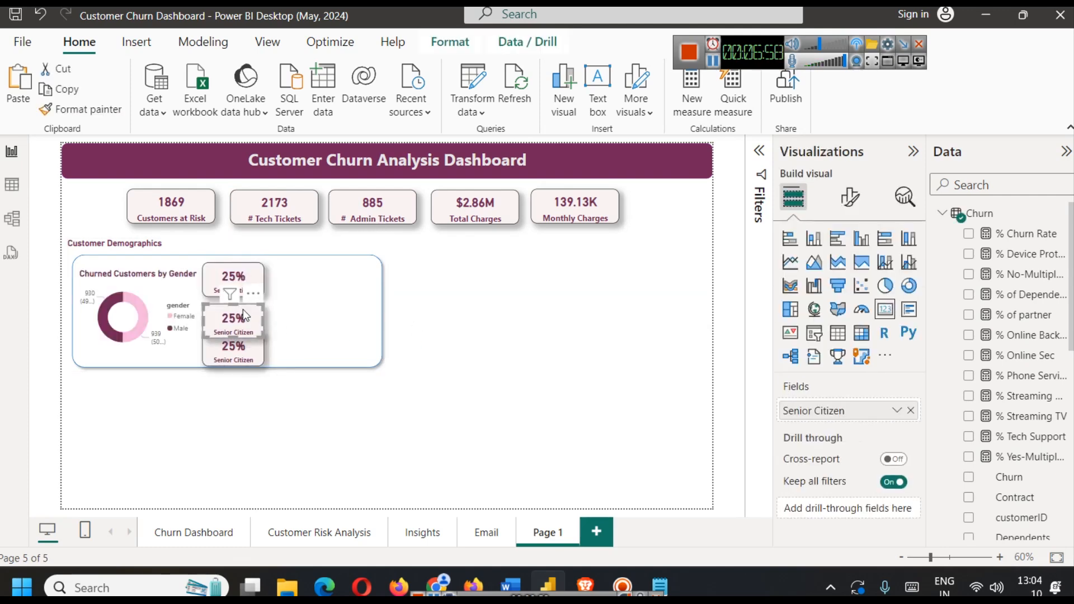
pyautogui.moveTo(243, 309); pyautogui.dragTo(246, 268)
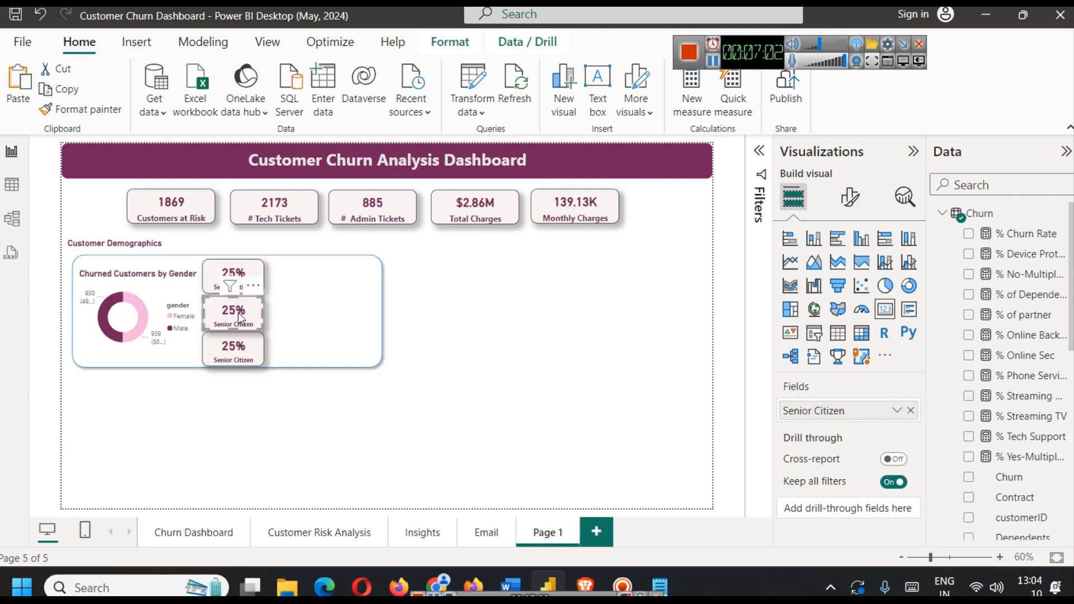
pyautogui.click(359, 336)
pyautogui.click(454, 354)
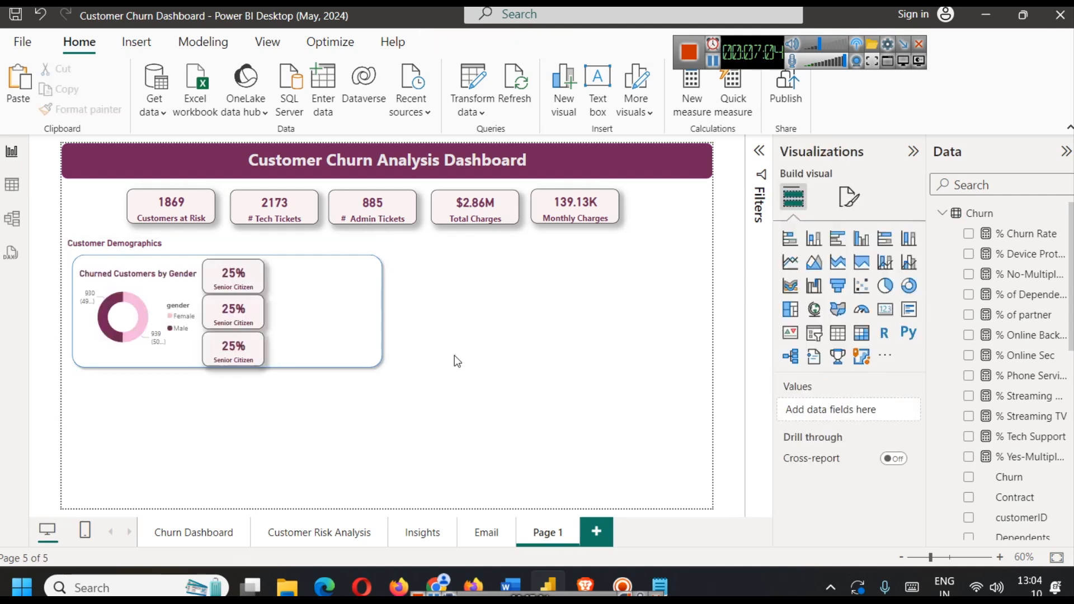
pyautogui.click(237, 265)
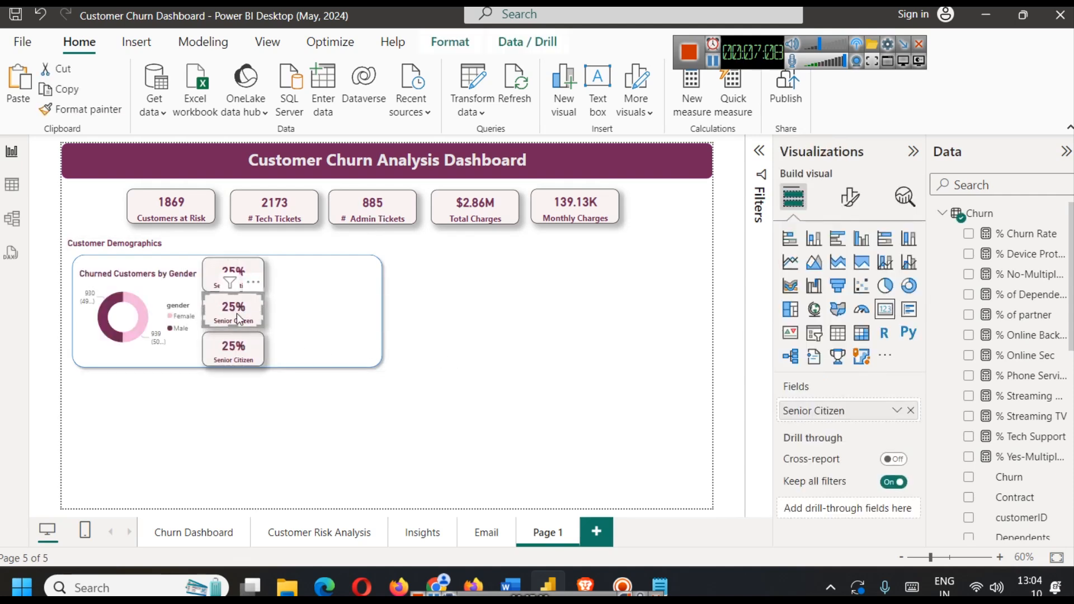
pyautogui.click(234, 342)
pyautogui.click(333, 315)
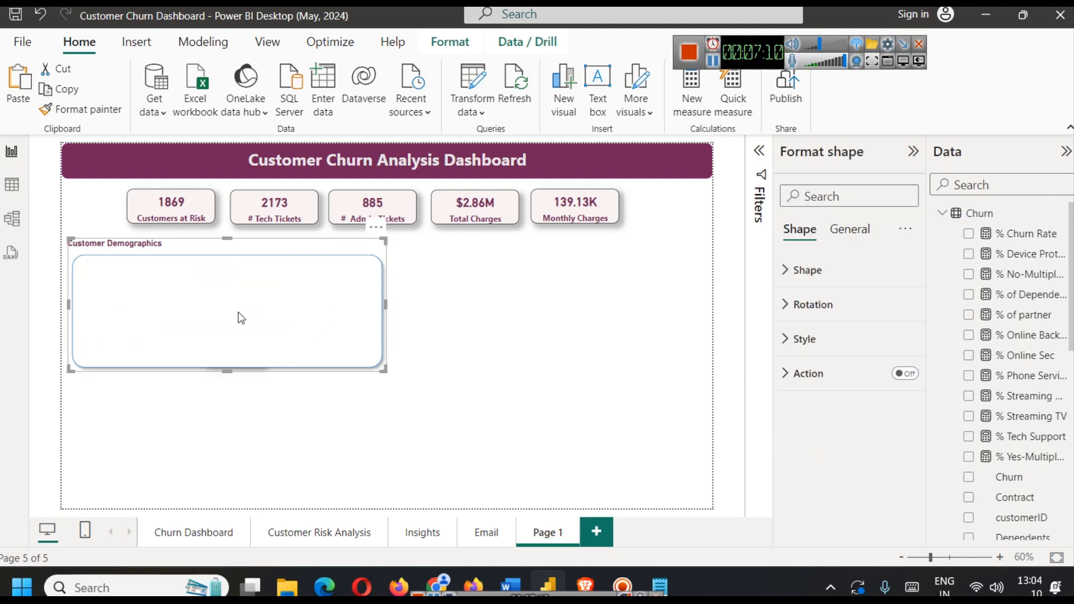
pyautogui.click(355, 416)
pyautogui.click(221, 335)
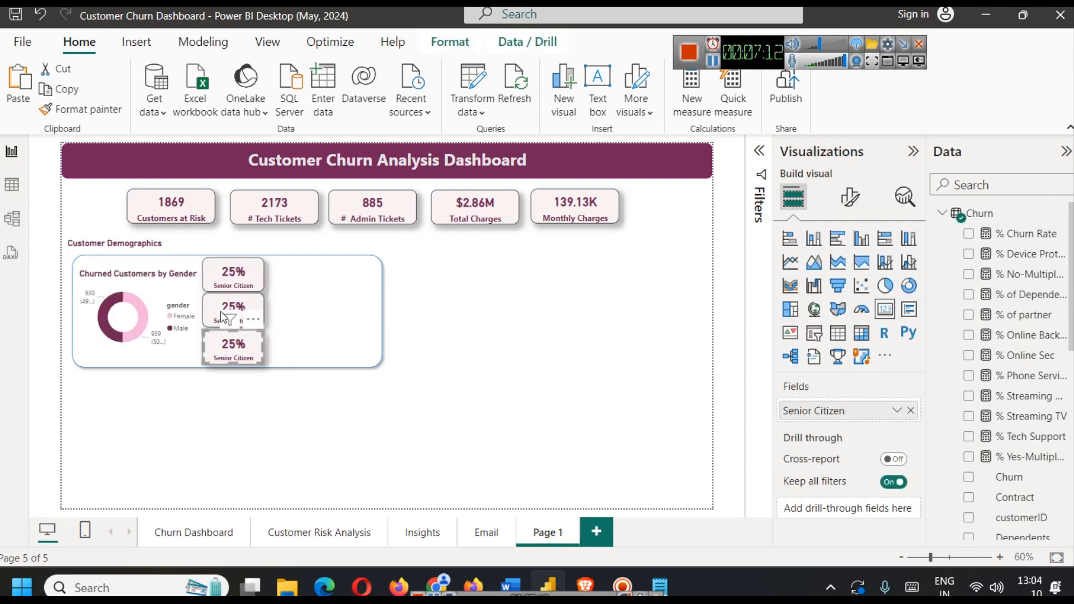
pyautogui.click(222, 304)
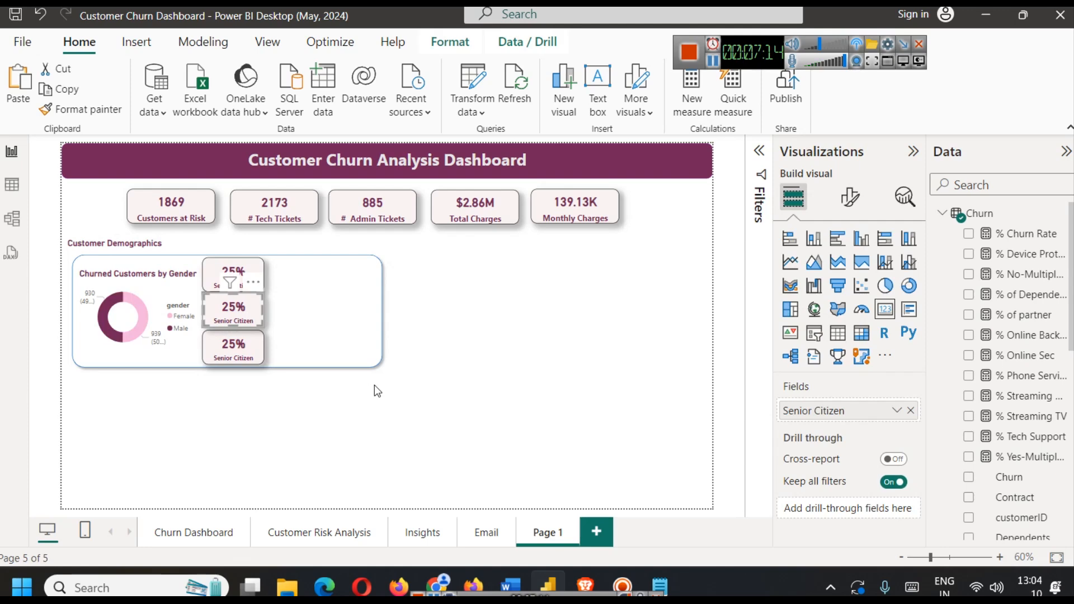
pyautogui.click(463, 294)
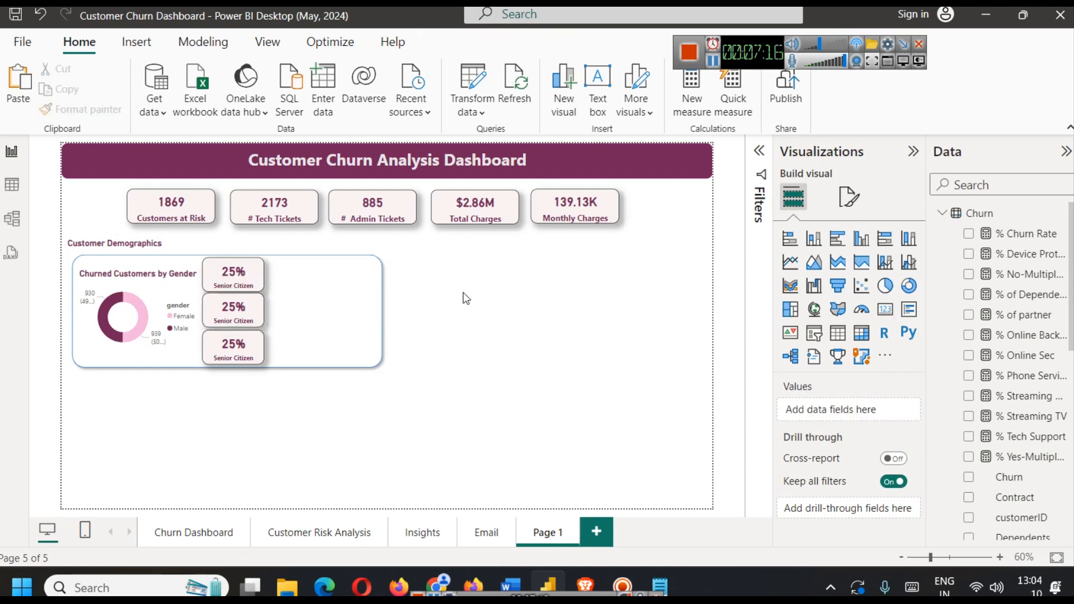
# Replace the Senior Citizen field of the middle card with the % of Dependents measure
pyautogui.click(223, 309)
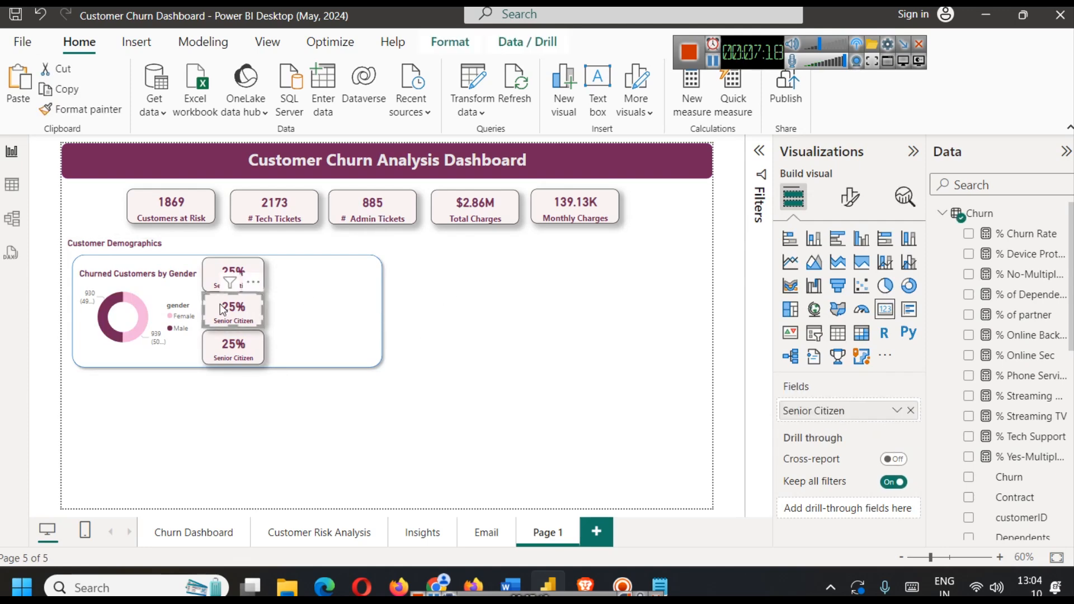
pyautogui.click(910, 410)
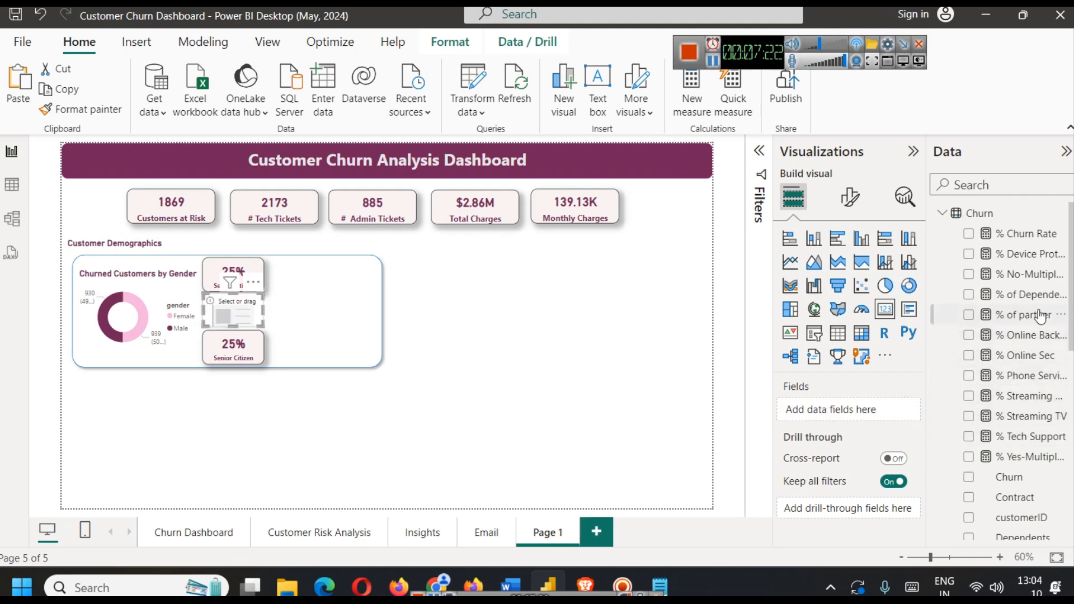
pyautogui.moveTo(1029, 294); pyautogui.dragTo(859, 410)
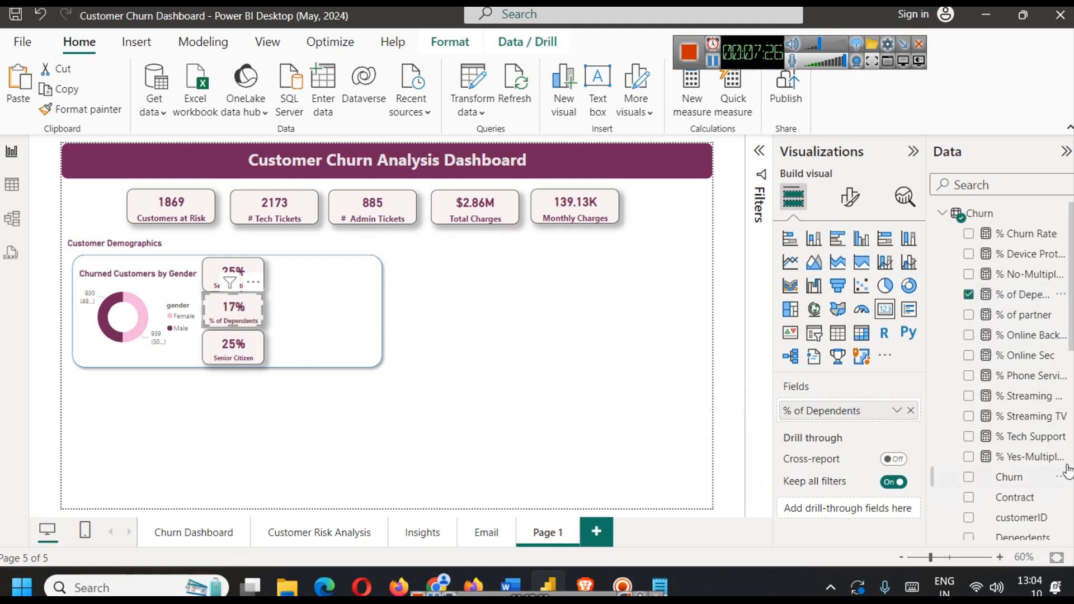
# Replace the Senior Citizen field of the lowest card with the % of partner measure
pyautogui.click(233, 346)
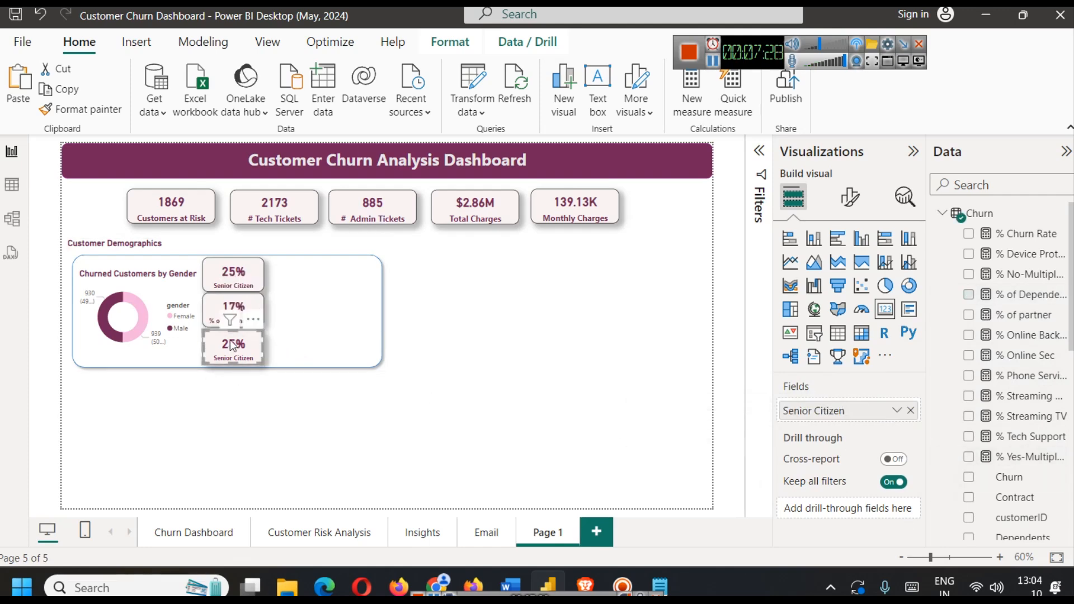
pyautogui.moveTo(1033, 315); pyautogui.dragTo(1042, 335)
pyautogui.click(911, 410)
pyautogui.moveTo(1035, 315); pyautogui.dragTo(873, 411)
pyautogui.click(319, 401)
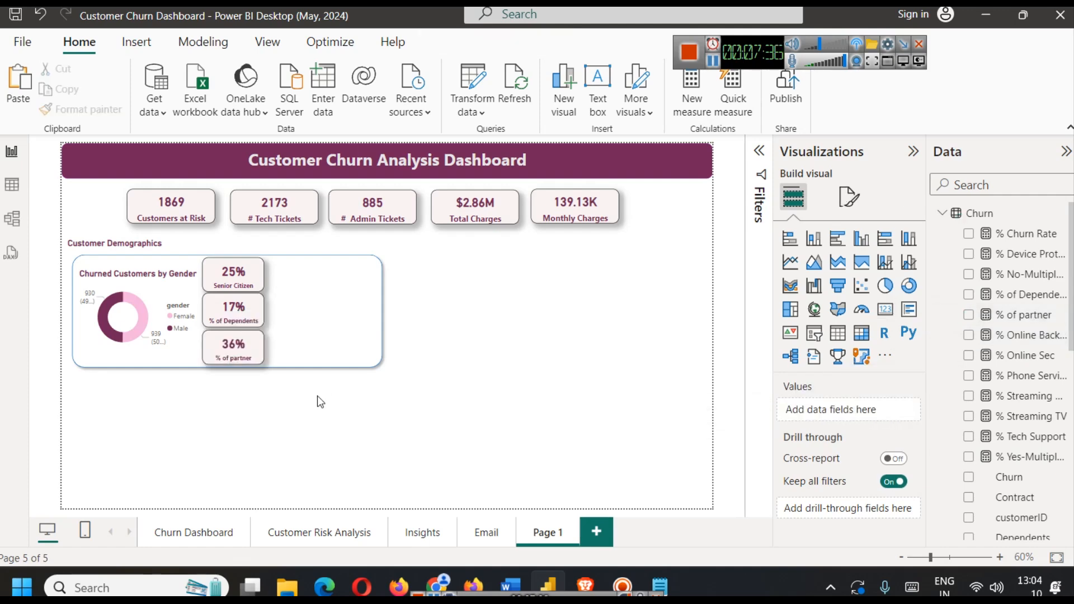
pyautogui.click(714, 61)
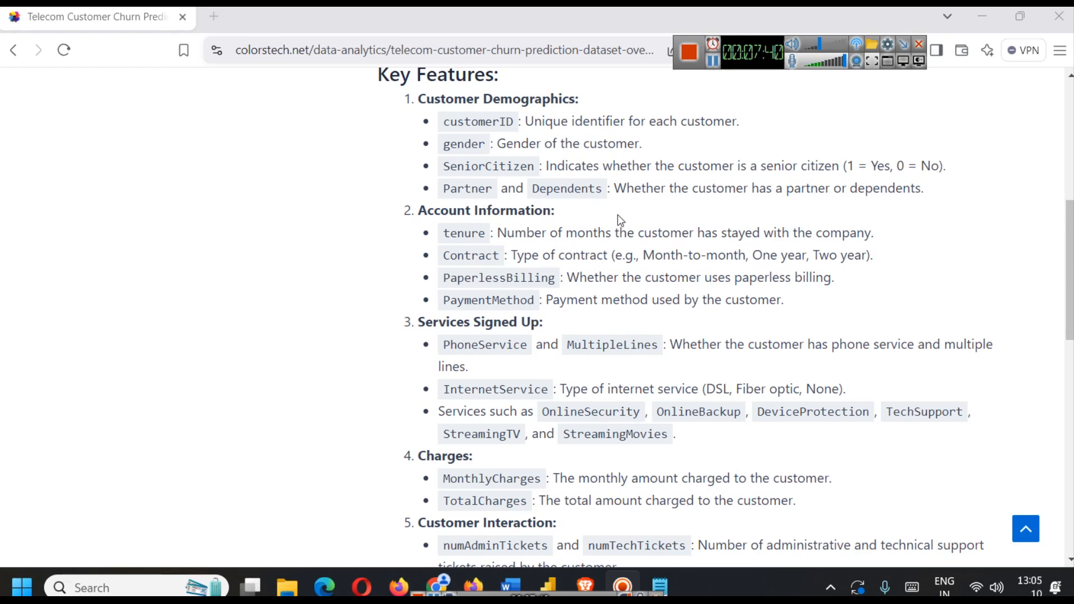
pyautogui.click(982, 16)
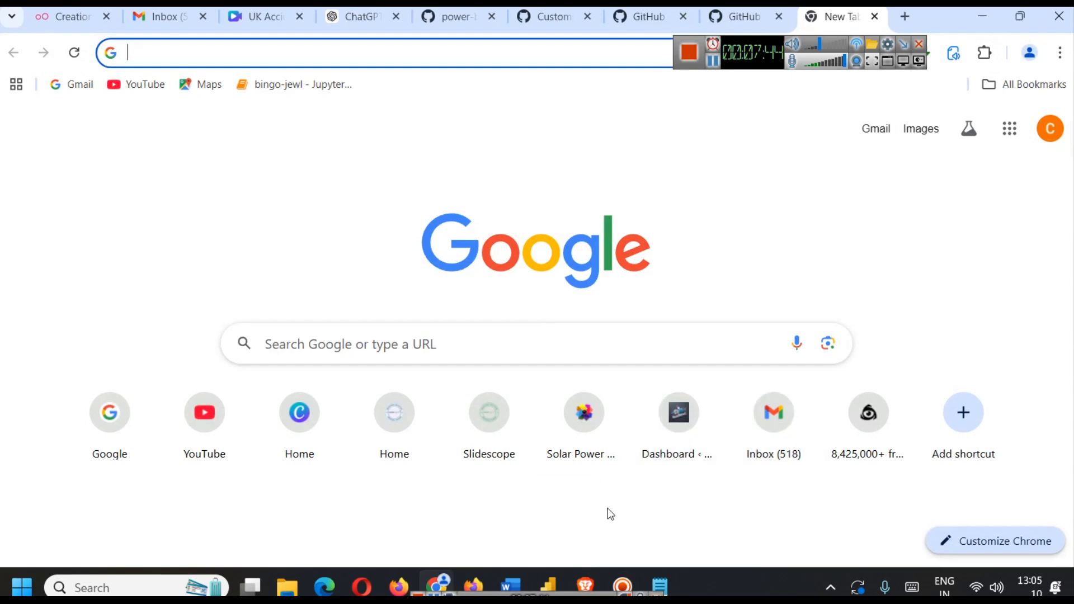
pyautogui.click(587, 580)
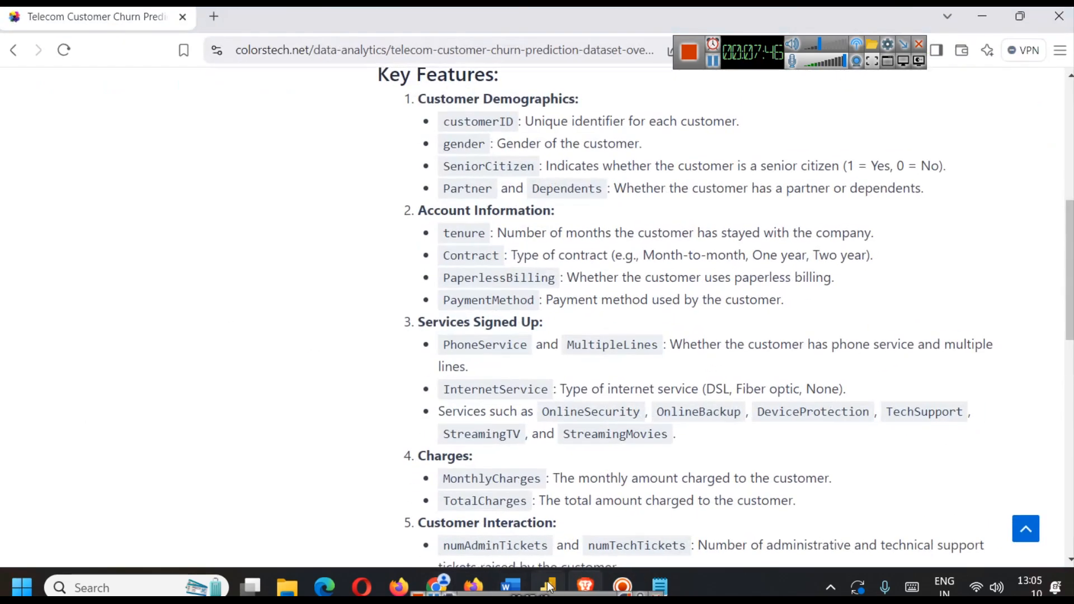
pyautogui.click(446, 585)
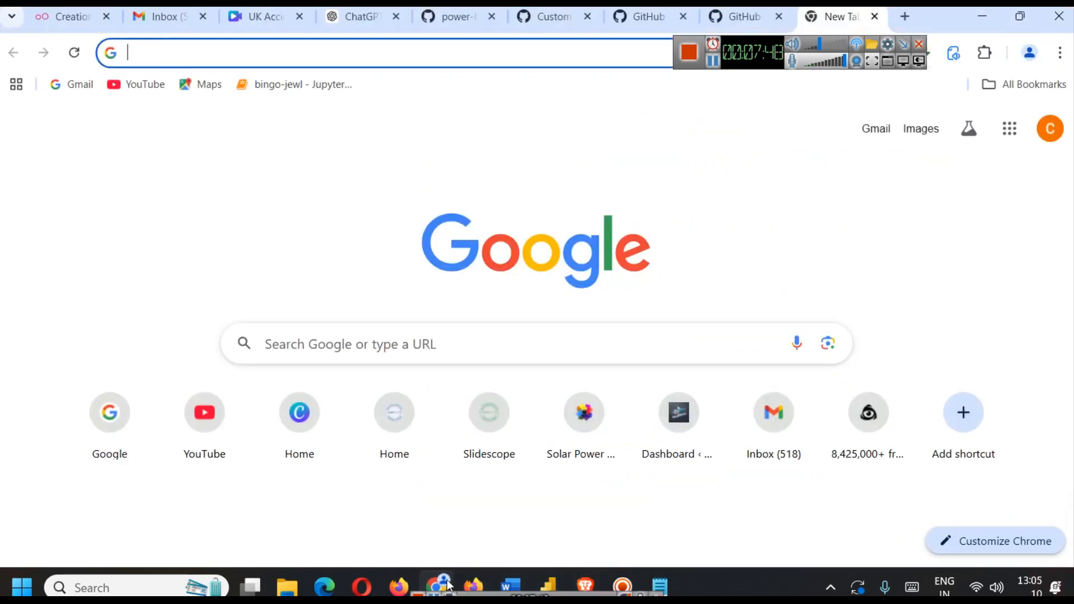
pyautogui.click(540, 585)
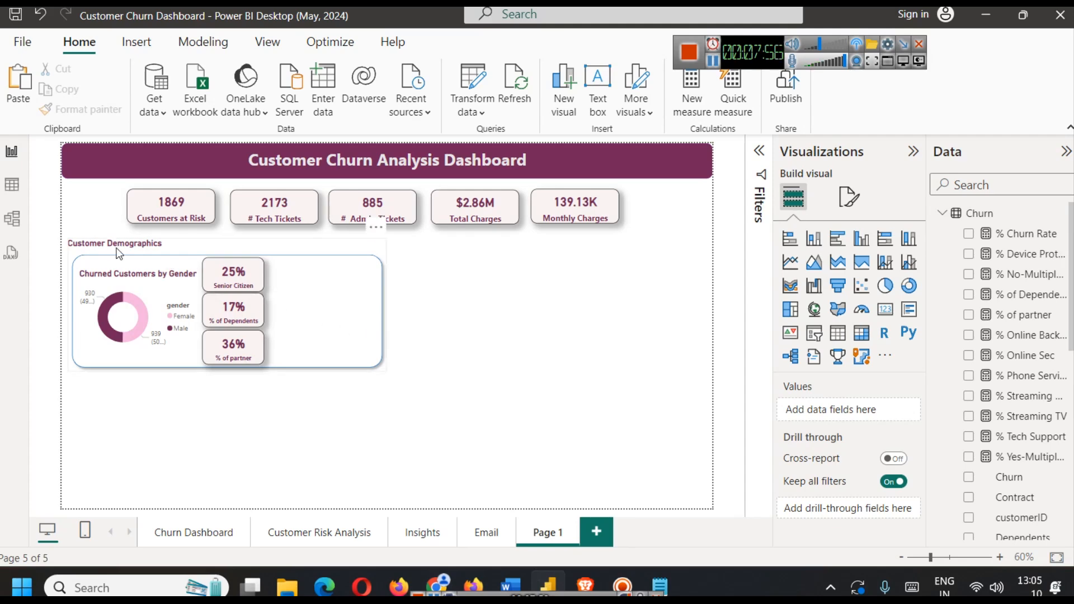
pyautogui.click(202, 247)
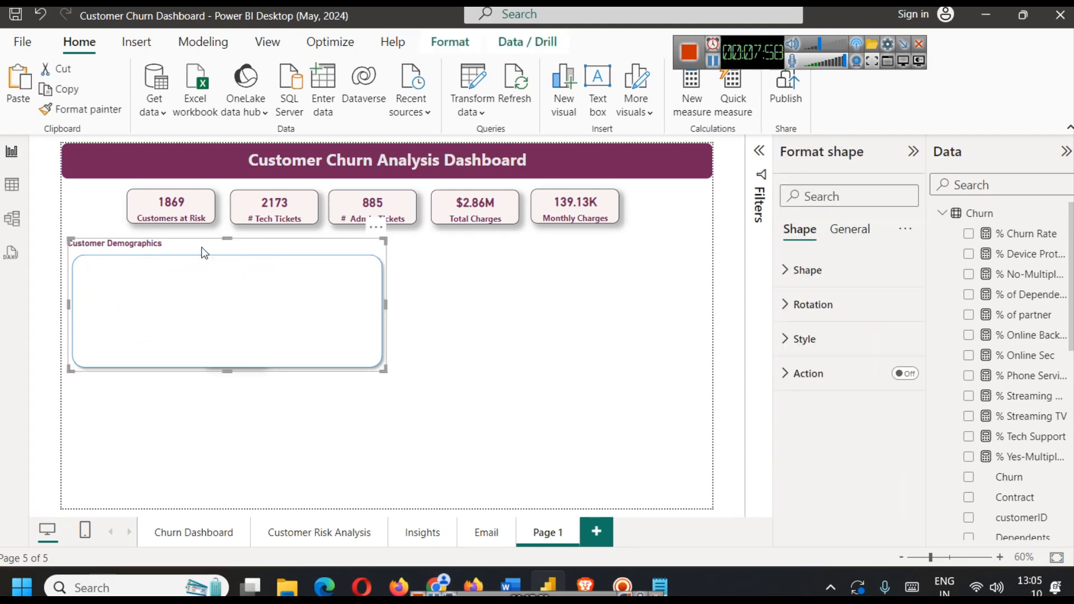
pyautogui.click(517, 330)
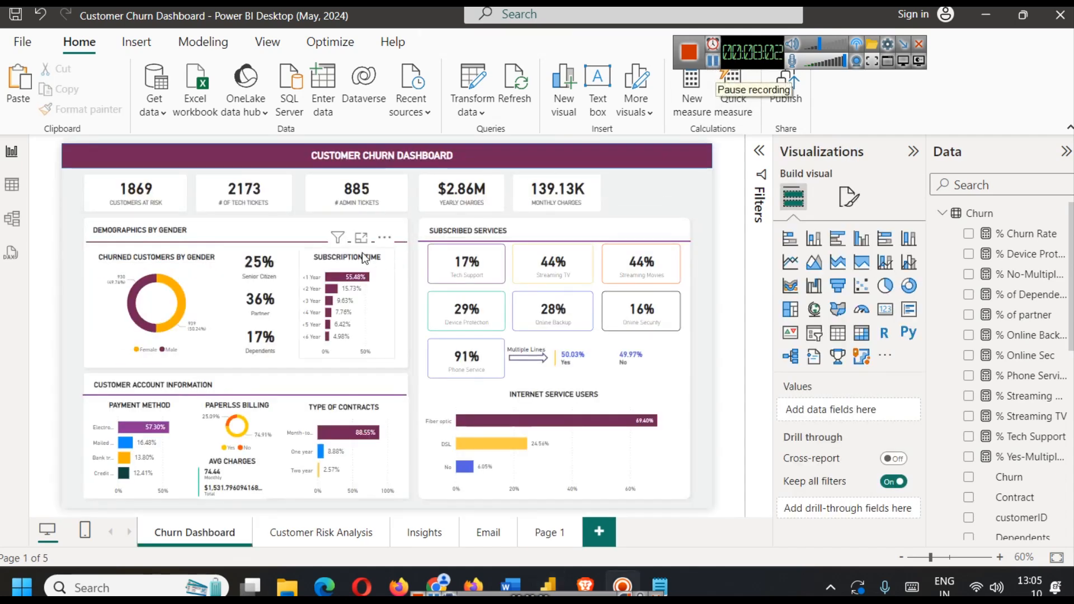
# Select the Subscription Time chart on the Churn Dashboard page and examine its axis fields and their source columns
pyautogui.click(364, 259)
pyautogui.click(371, 266)
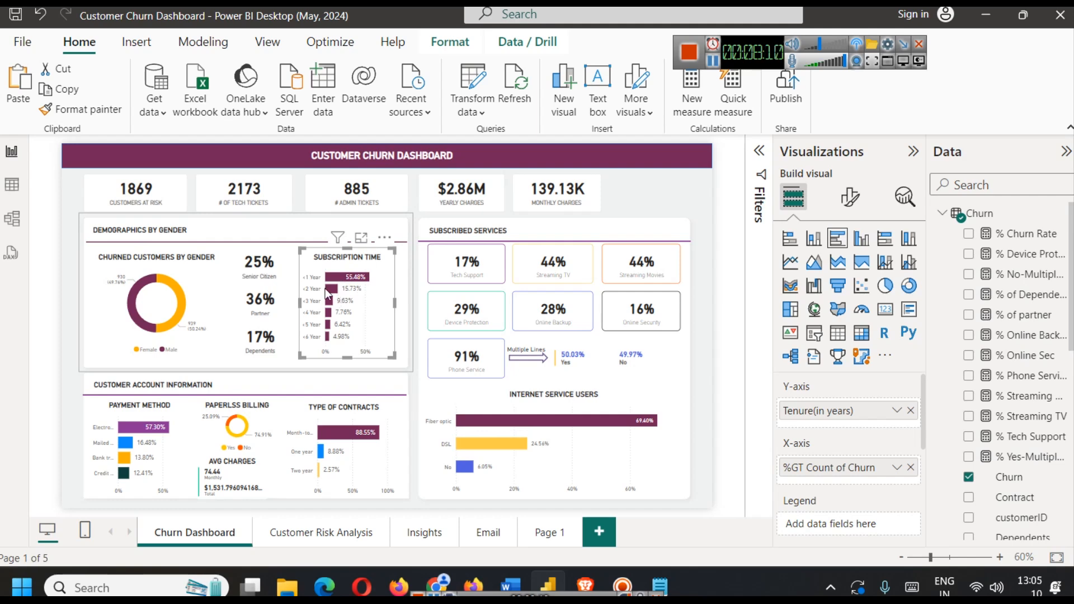
pyautogui.scroll(-5, 998, 394)
pyautogui.scroll(-2, 996, 395)
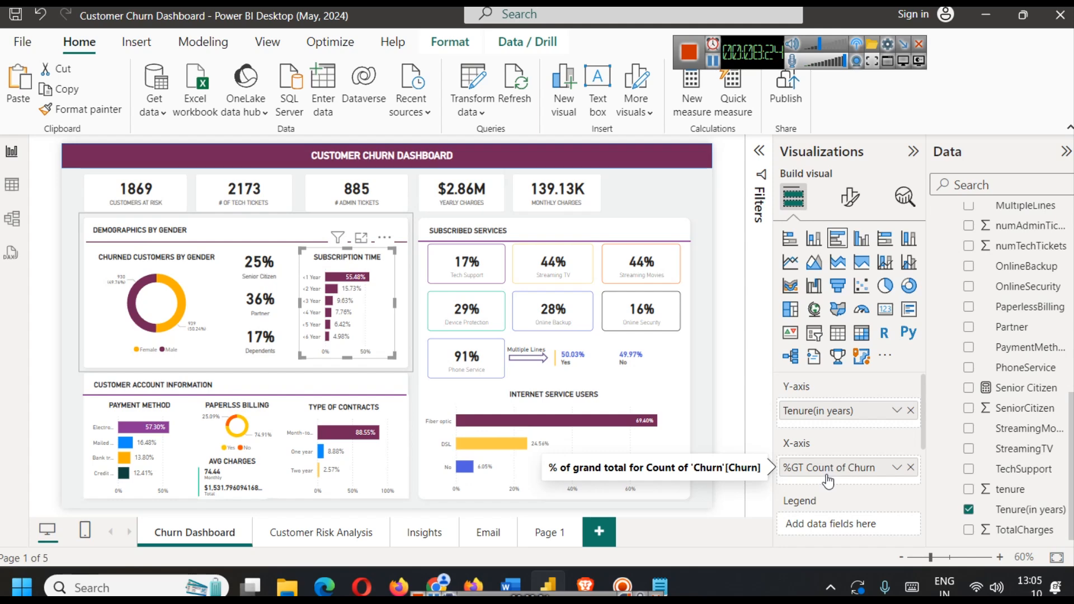
# Add an empty clustered bar chart to Page 1
pyautogui.scroll(10, 961, 392)
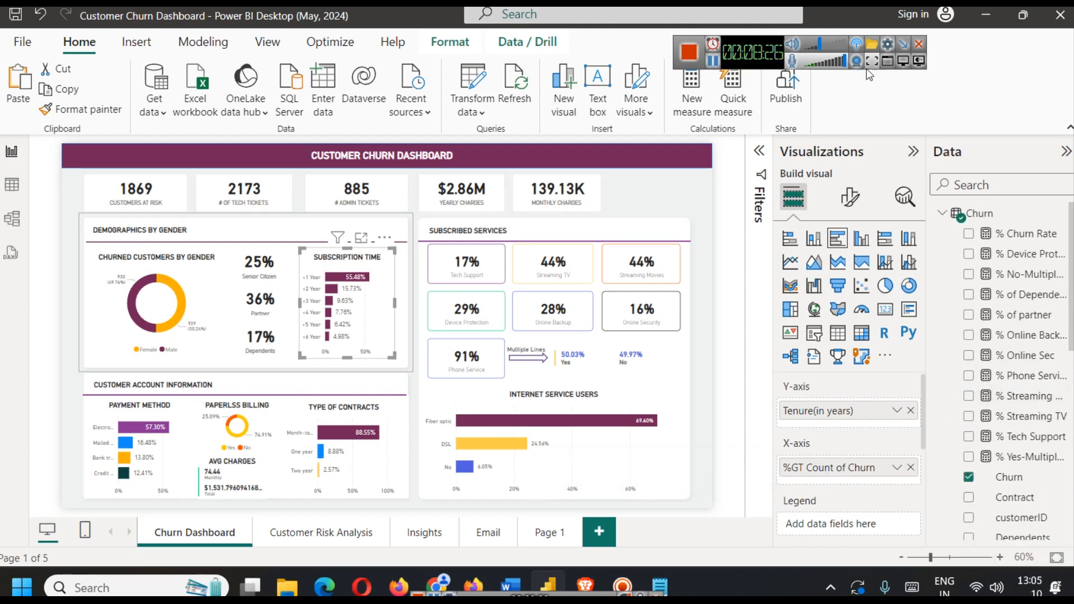
pyautogui.click(710, 64)
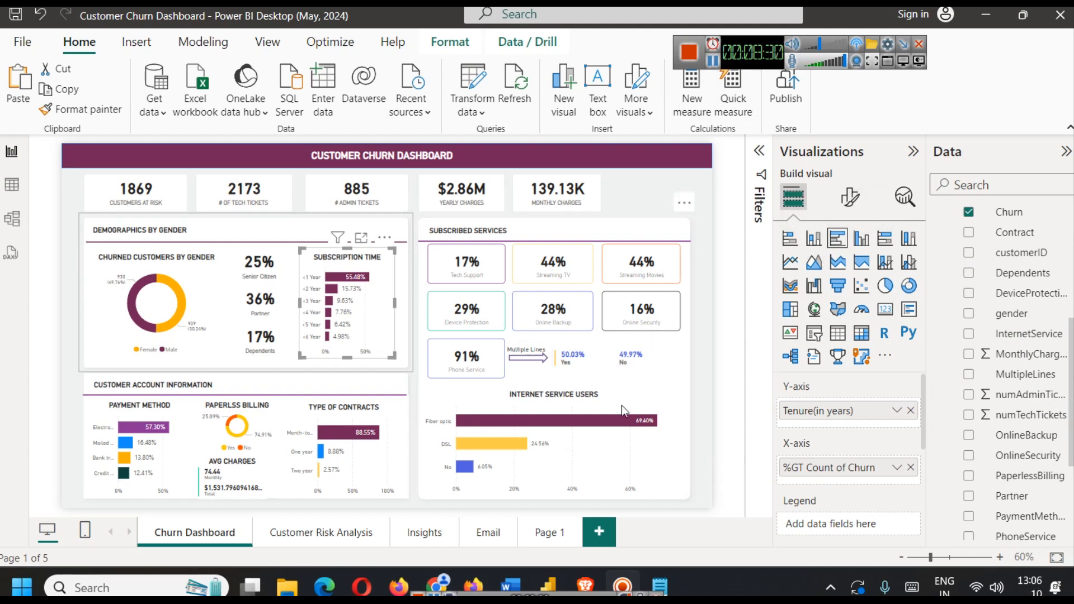
pyautogui.click(556, 525)
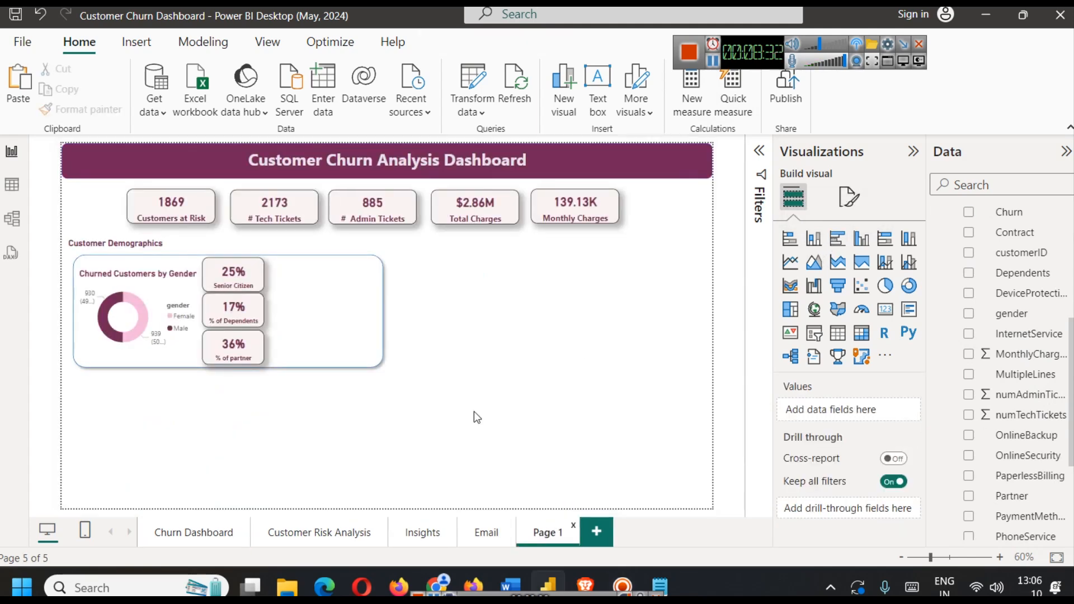
pyautogui.click(836, 240)
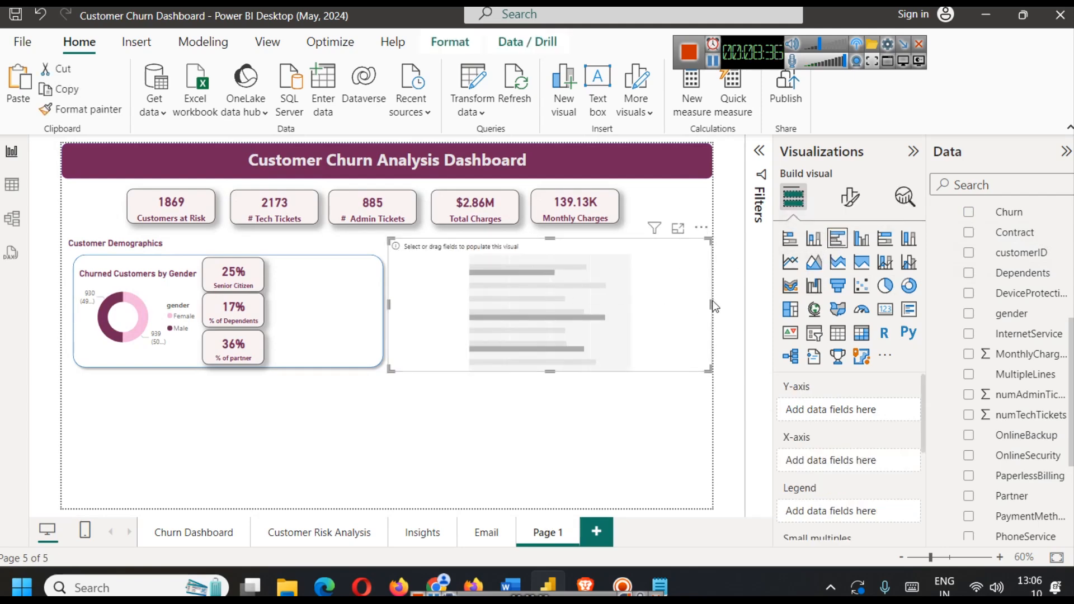
# Shrink the empty bar chart and position it inside the Customer Demographics box, beside the column of percentage cards
pyautogui.moveTo(713, 307); pyautogui.dragTo(475, 307)
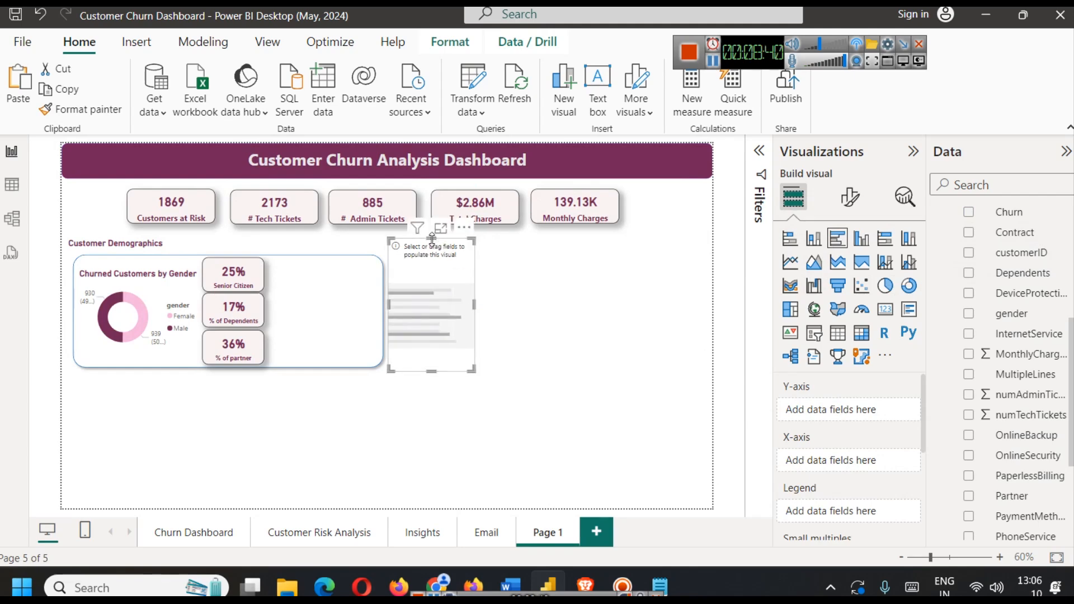
pyautogui.moveTo(419, 292); pyautogui.dragTo(339, 287)
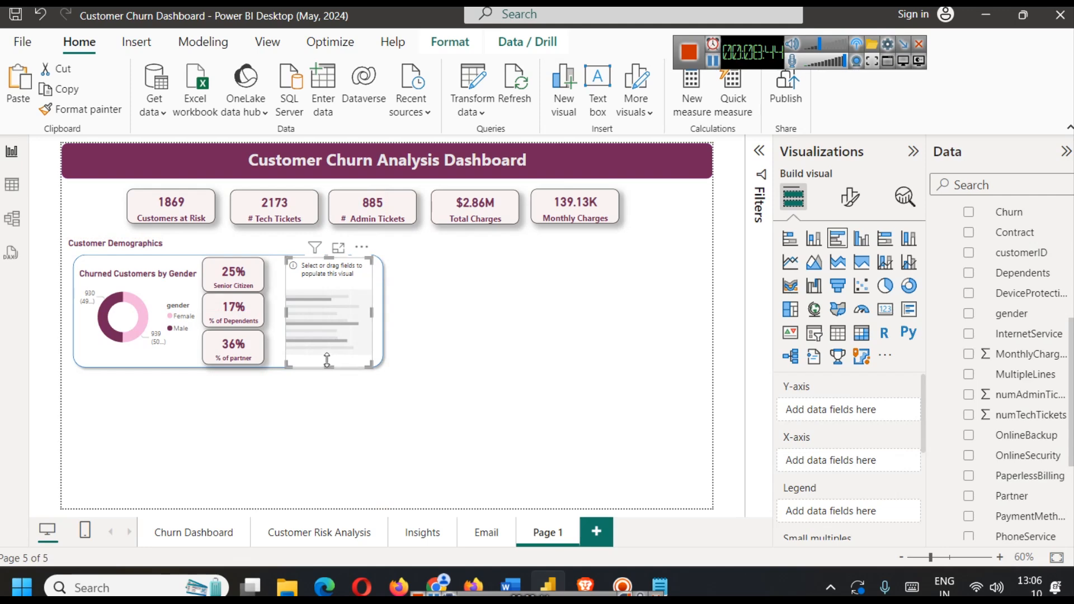
pyautogui.moveTo(329, 367); pyautogui.dragTo(329, 354)
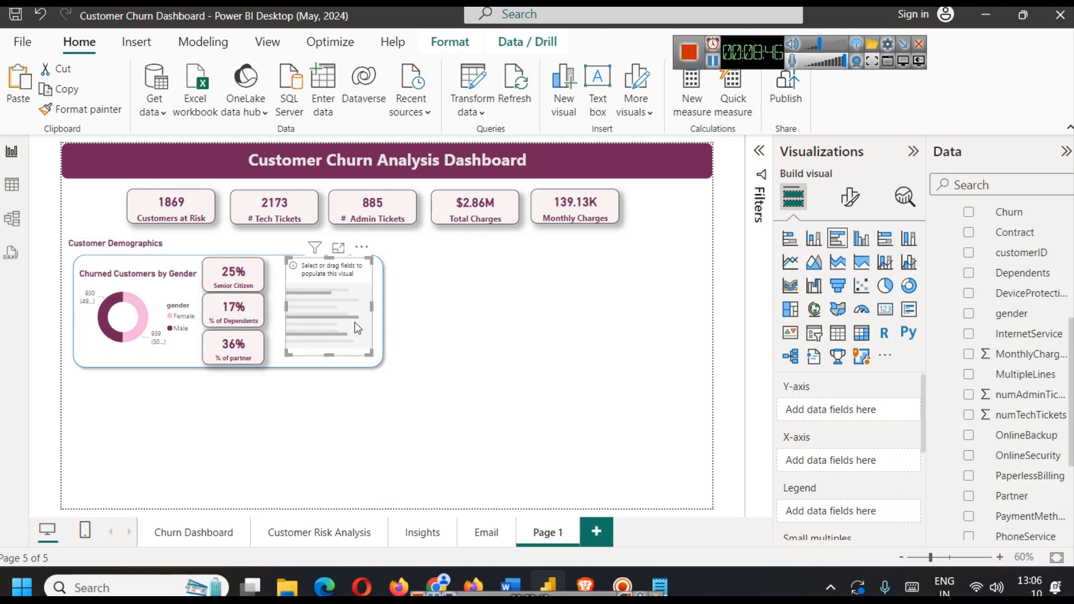
pyautogui.click(374, 321)
pyautogui.click(493, 315)
pyautogui.click(354, 290)
pyautogui.press('Down')
pyautogui.press('Down')
pyautogui.press('Down')
pyautogui.press('Down')
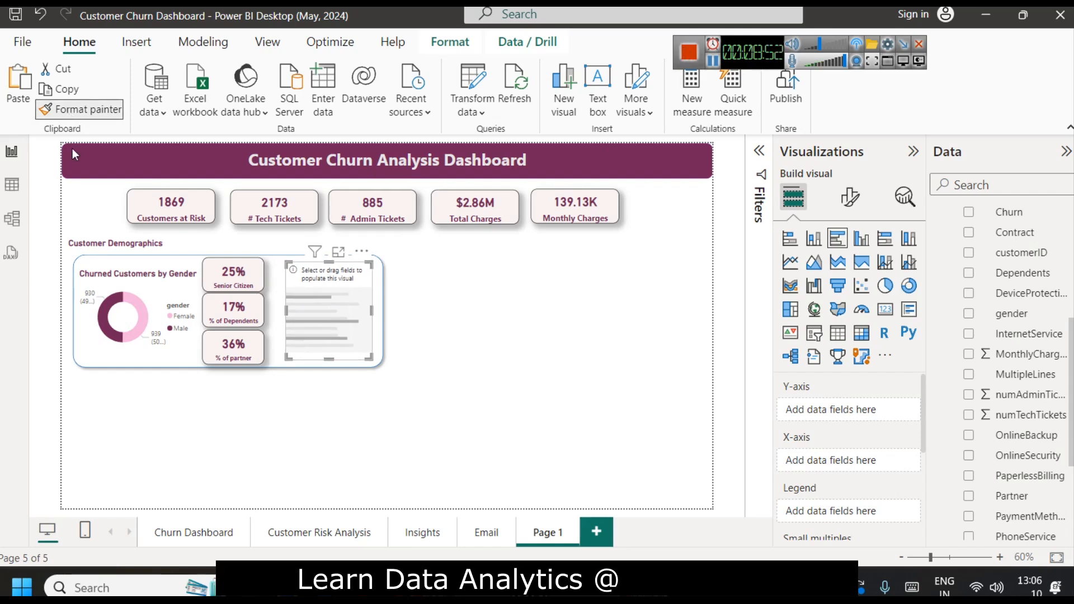
# Copy the Senior Citizen card's formatting onto the empty bar chart with Format painter
pyautogui.click(78, 110)
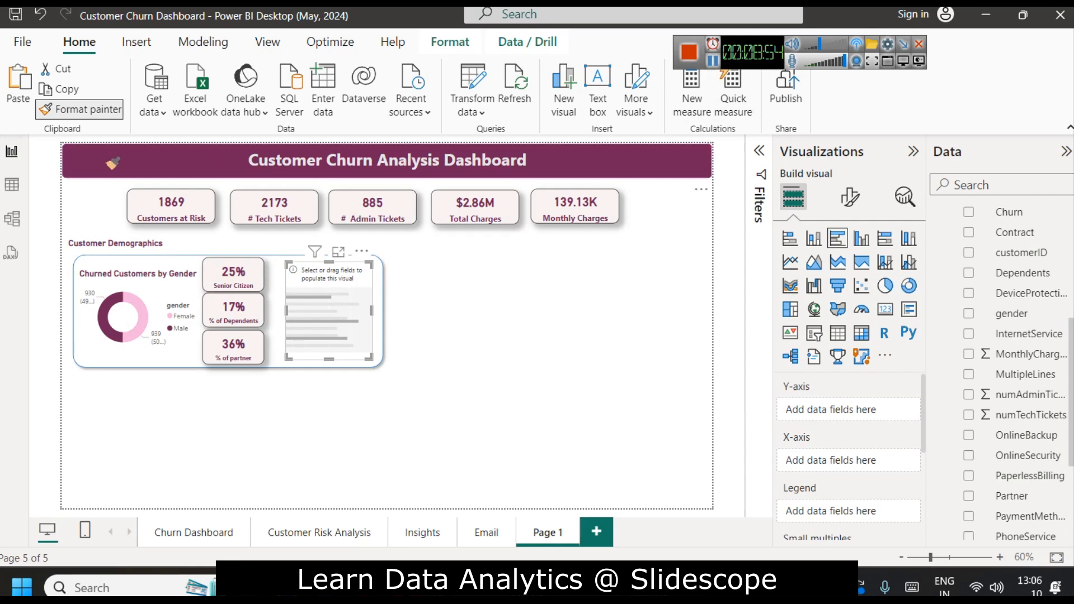
pyautogui.click(72, 113)
pyautogui.click(221, 270)
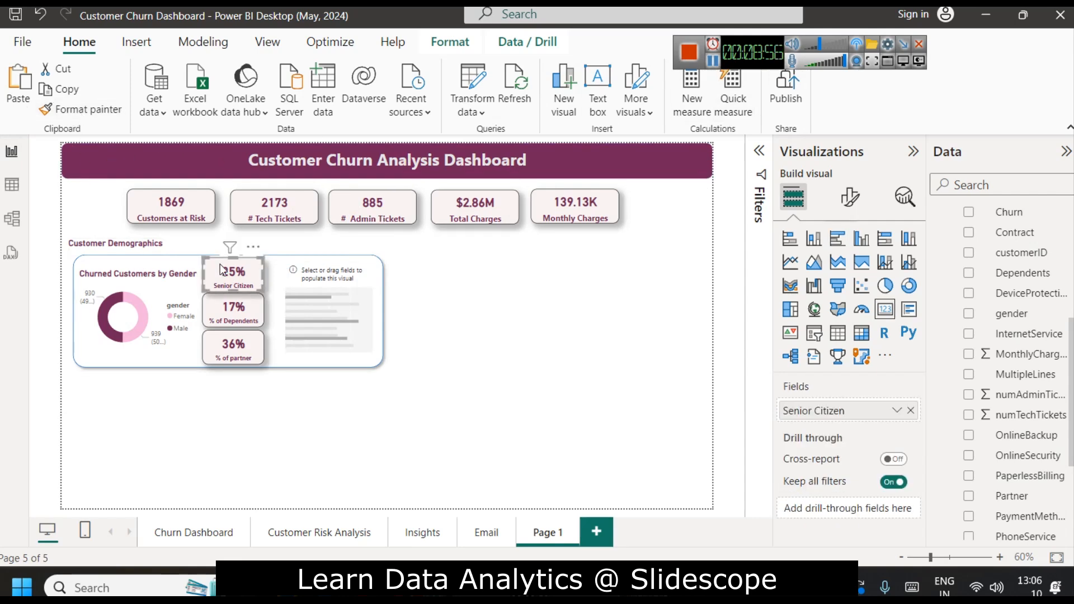
pyautogui.click(92, 108)
pyautogui.click(312, 302)
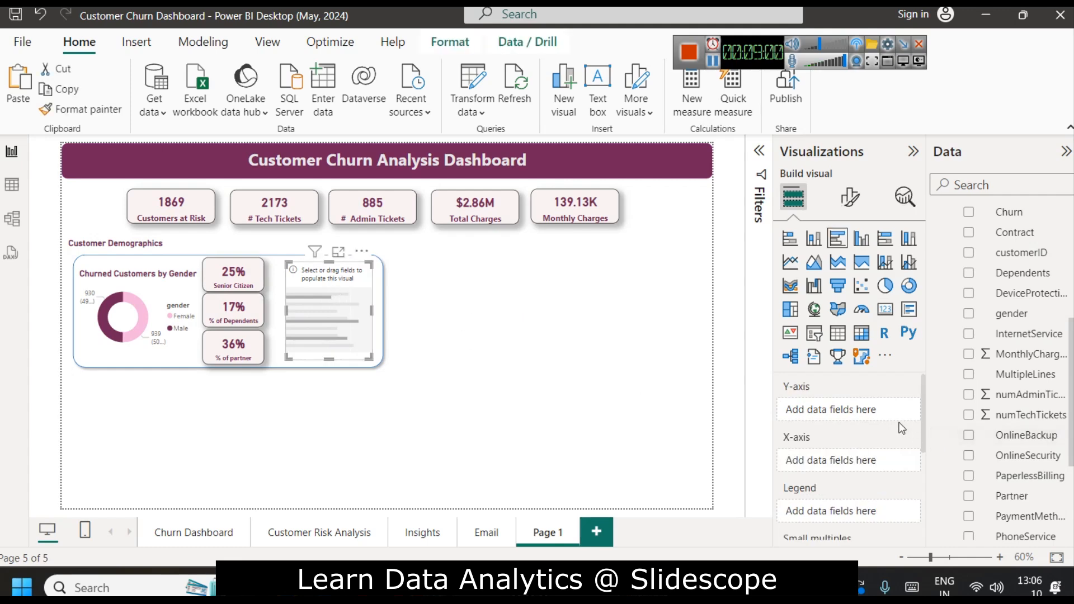
# Assign the count of Churn to the bar chart's X-axis and Tenure(in years) to its Y-axis
pyautogui.scroll(3, 1035, 436)
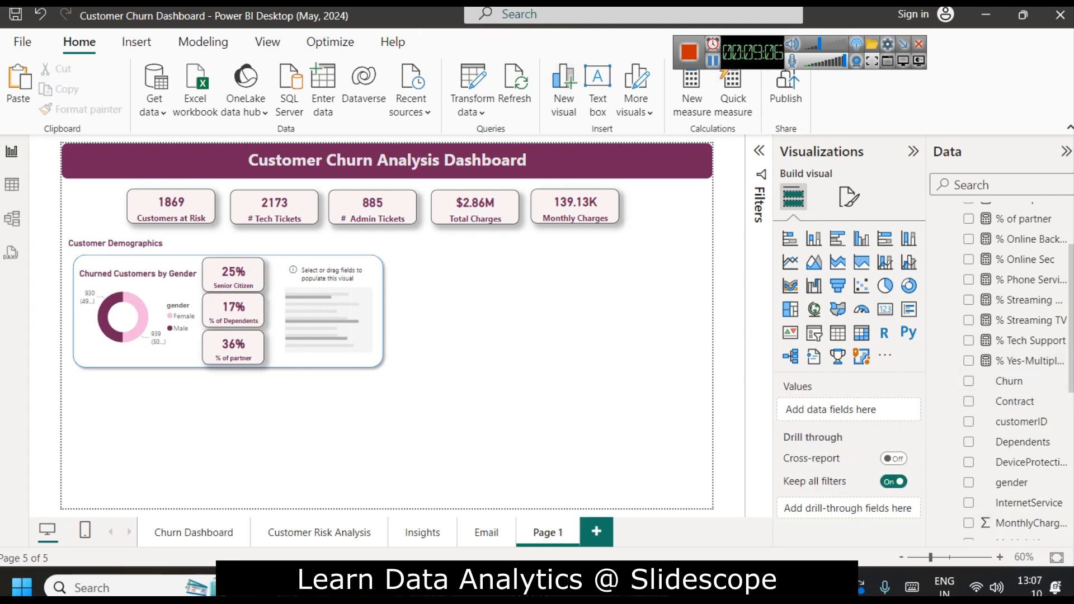
pyautogui.moveTo(1011, 382); pyautogui.dragTo(925, 442)
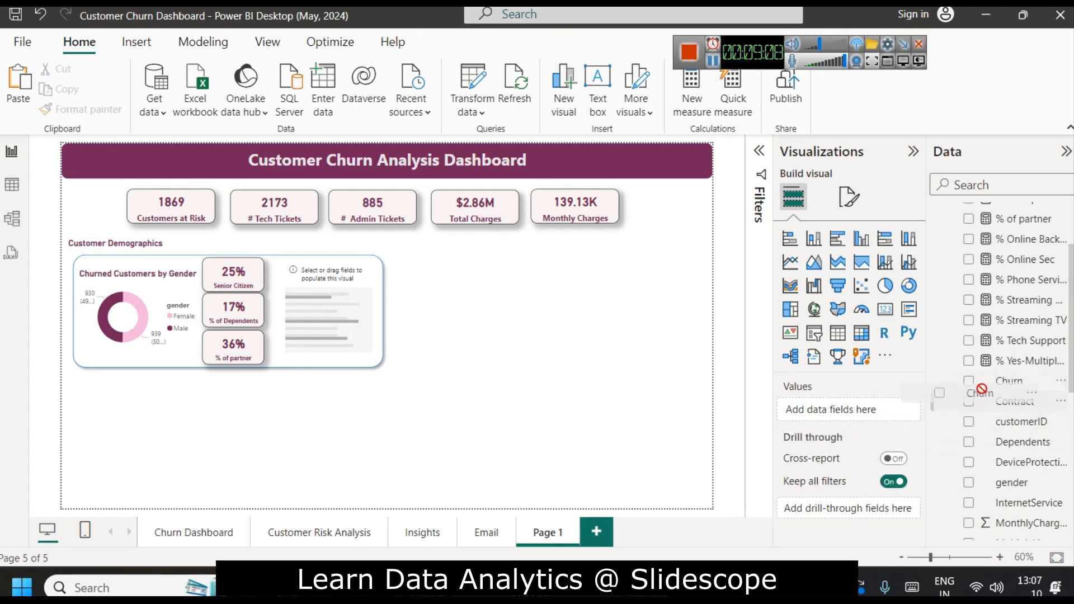
pyautogui.click(348, 324)
pyautogui.moveTo(1011, 382); pyautogui.dragTo(830, 473)
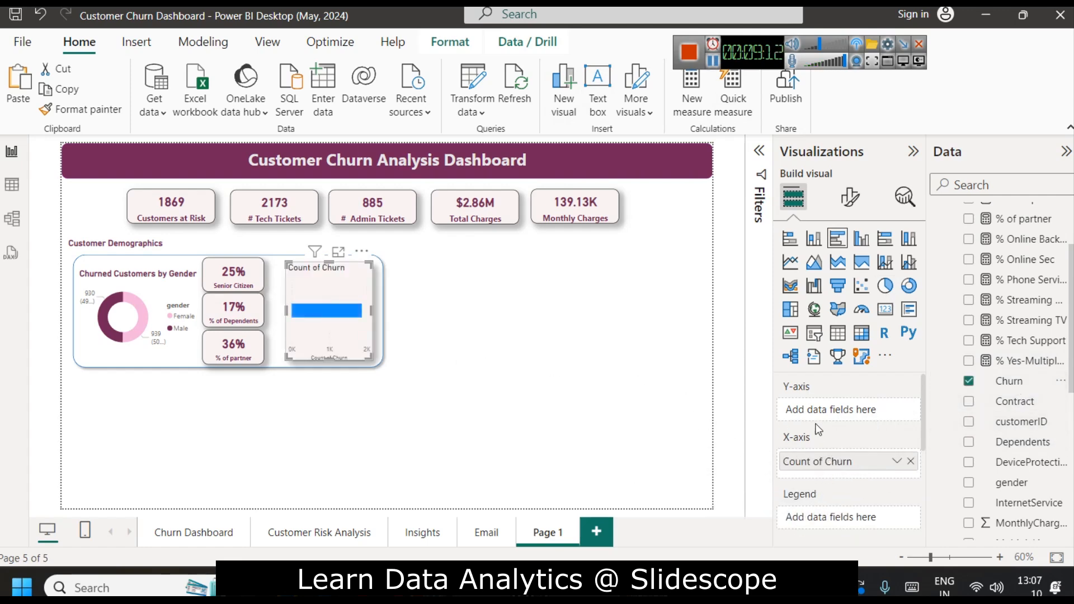
pyautogui.scroll(-5, 1015, 459)
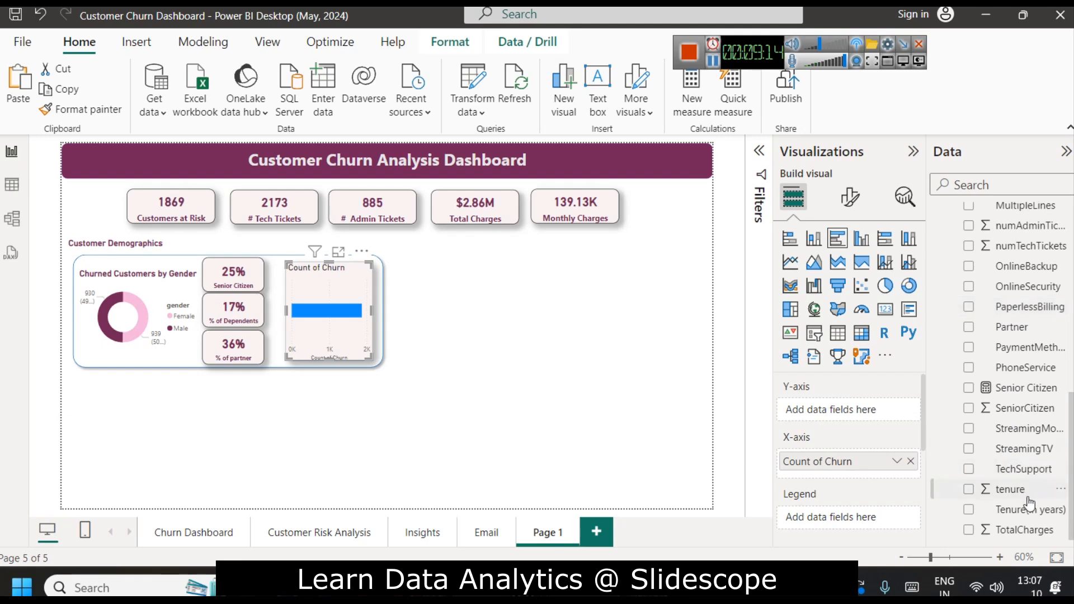
pyautogui.moveTo(1023, 509); pyautogui.dragTo(833, 417)
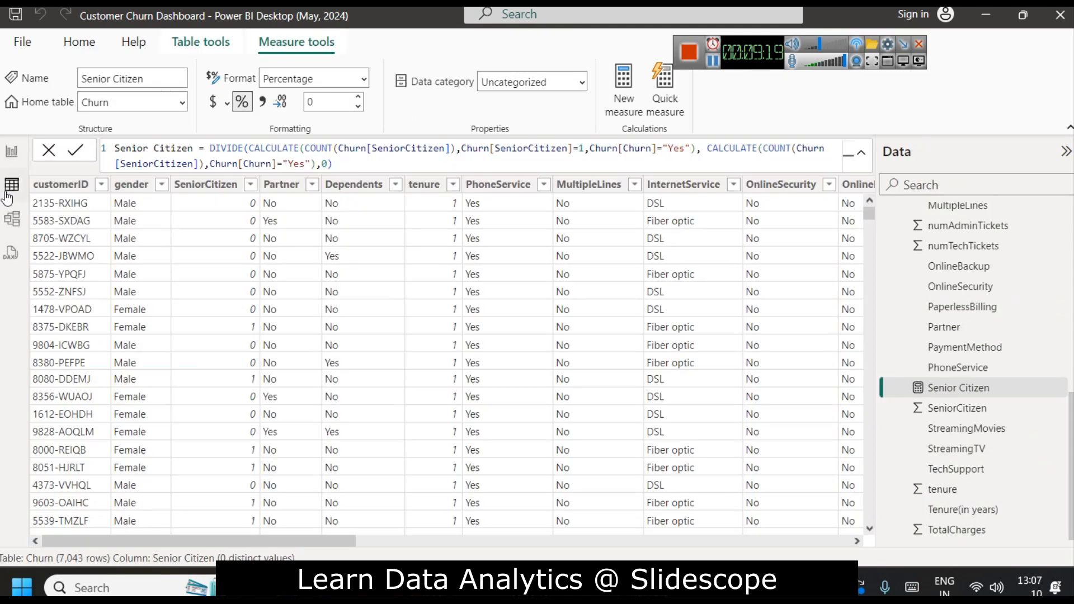
# Examine the Tenure(in years) column's rows and distinct values in the table data, and return to the report
pyautogui.click(10, 189)
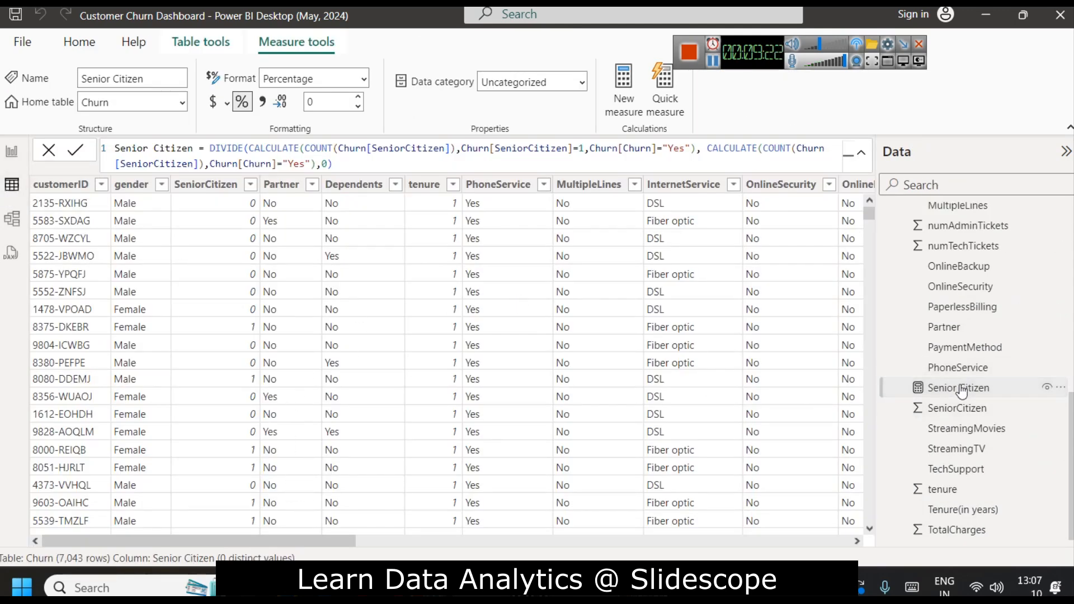
pyautogui.click(961, 509)
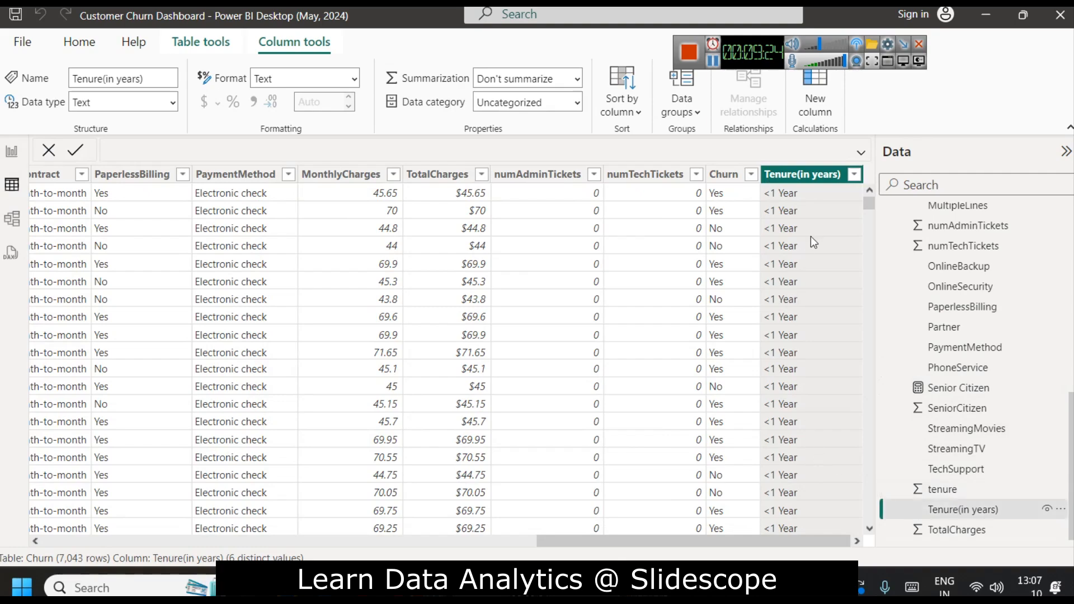
pyautogui.scroll(-15, 810, 310)
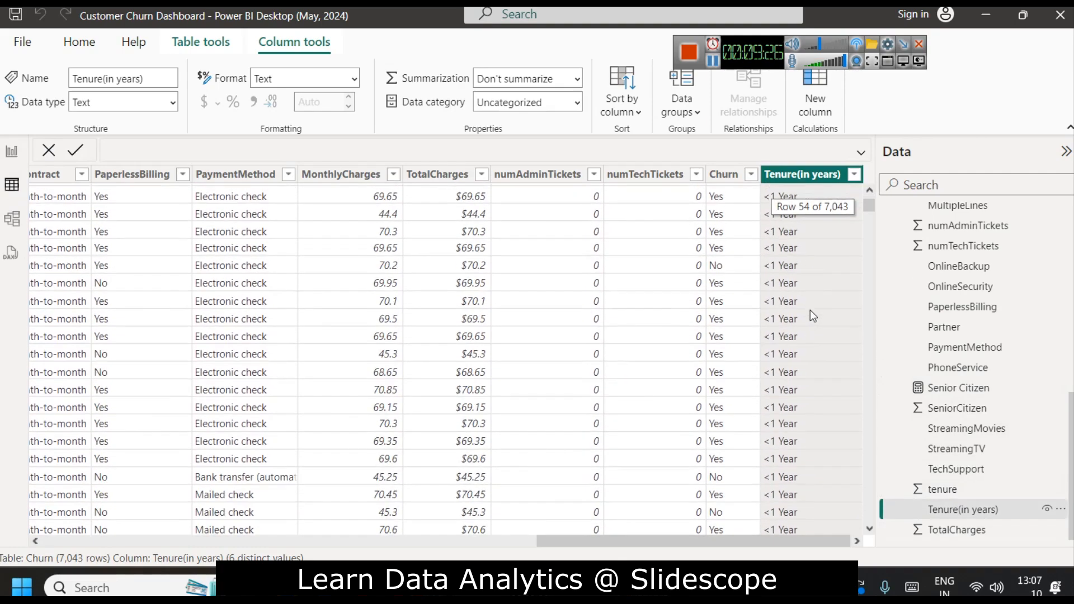
pyautogui.scroll(-20, 807, 312)
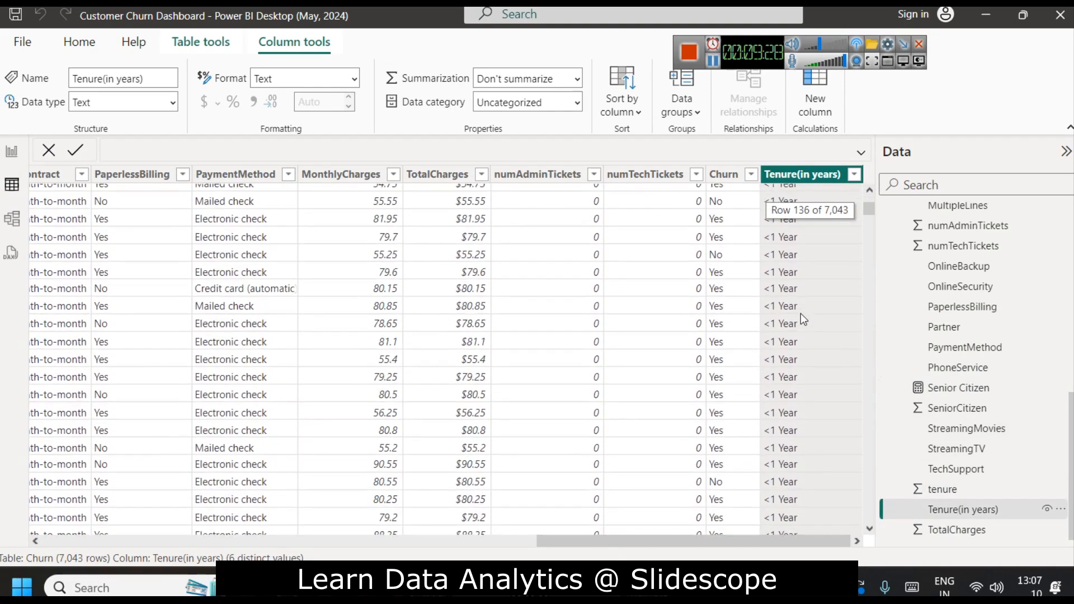
pyautogui.scroll(-3, 800, 313)
pyautogui.click(854, 174)
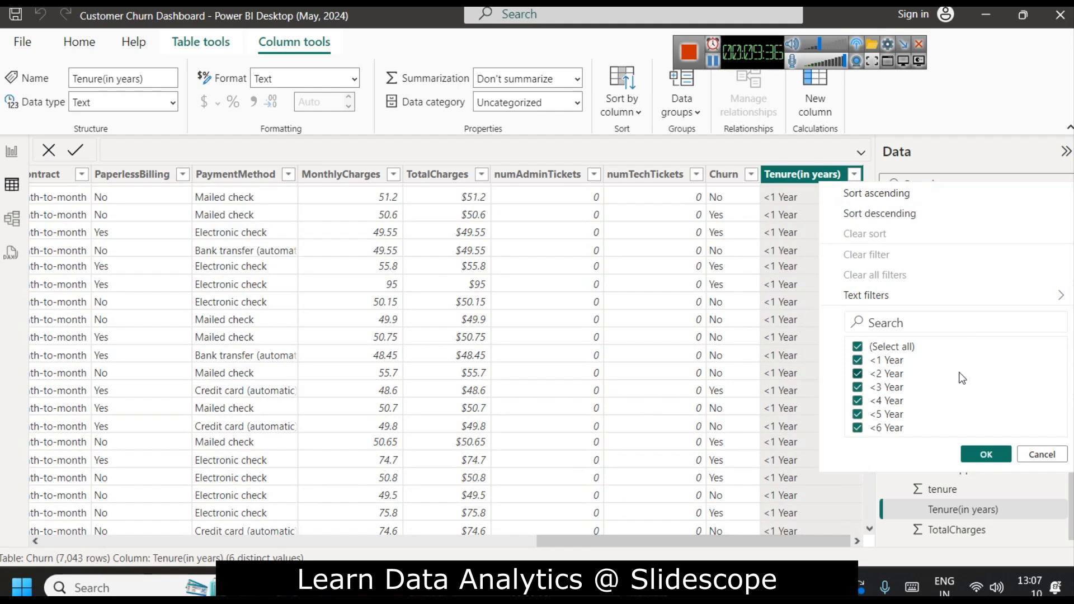
pyautogui.click(11, 152)
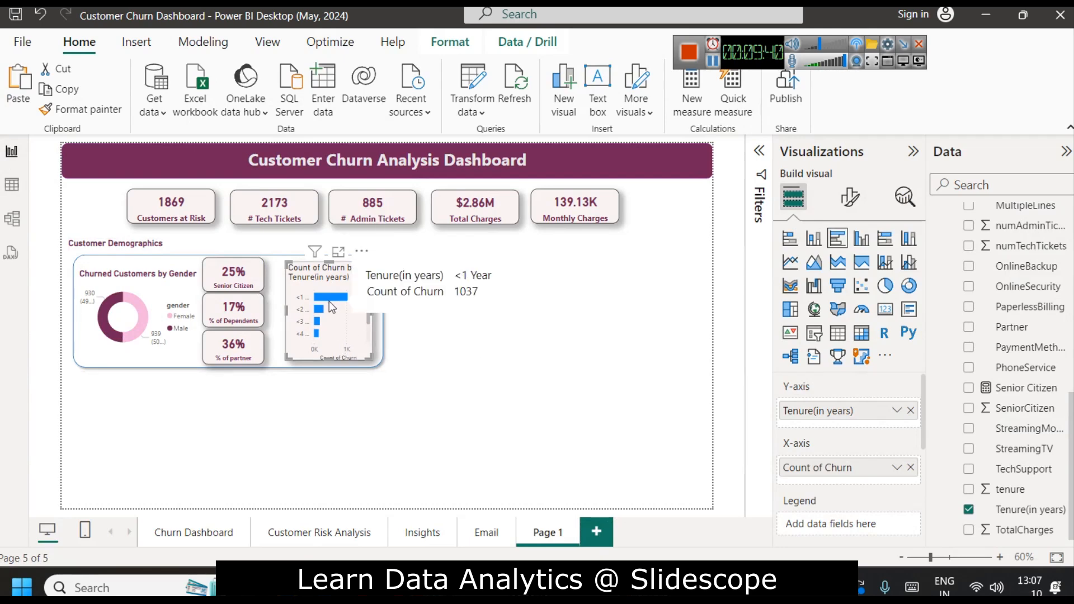
# Set the bar chart's title font size to 12 and shorten its text to "Churn by Tenure"
pyautogui.click(849, 197)
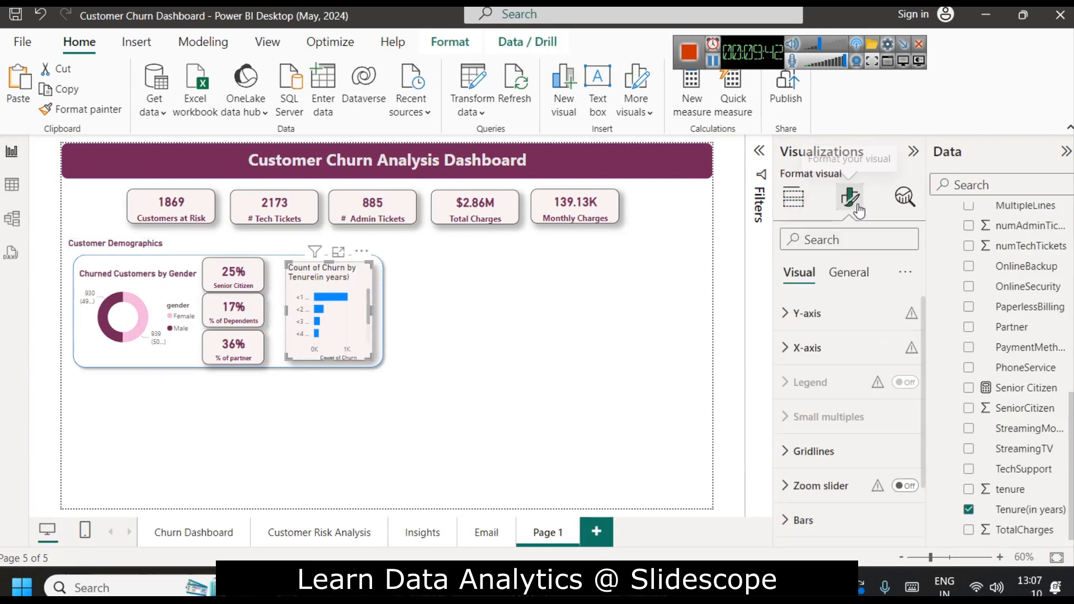
pyautogui.click(849, 274)
pyautogui.click(844, 355)
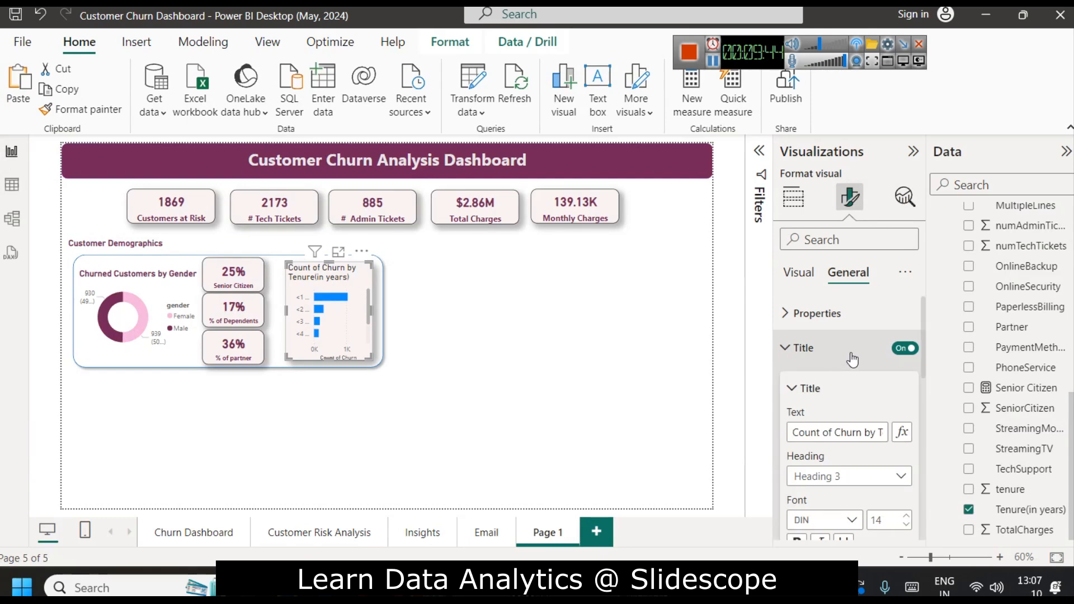
pyautogui.scroll(-1, 851, 380)
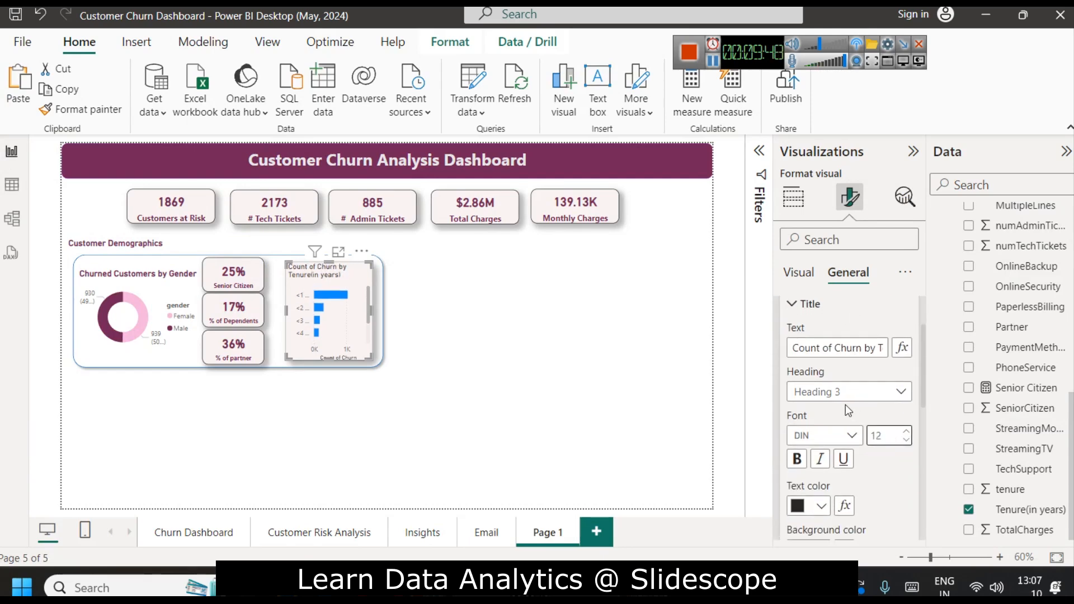
pyautogui.scroll(-1, 842, 392)
pyautogui.scroll(4, 843, 364)
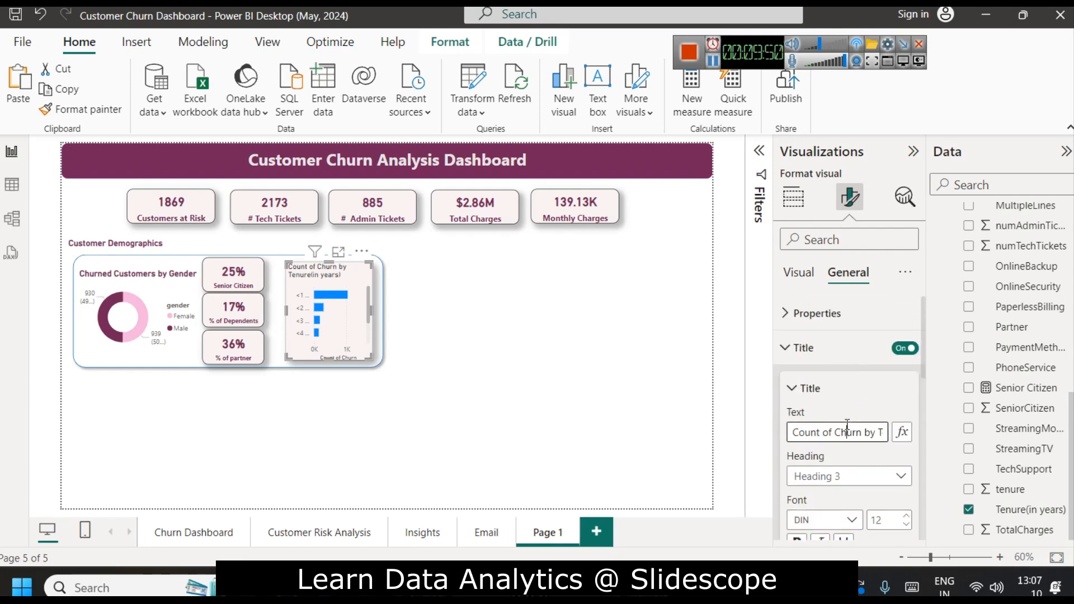
pyautogui.moveTo(835, 435); pyautogui.dragTo(793, 434)
pyautogui.press('BackSpace')
pyautogui.moveTo(868, 434); pyautogui.dragTo(884, 434)
pyautogui.press('BackSpace')
pyautogui.scroll(-3, 868, 371)
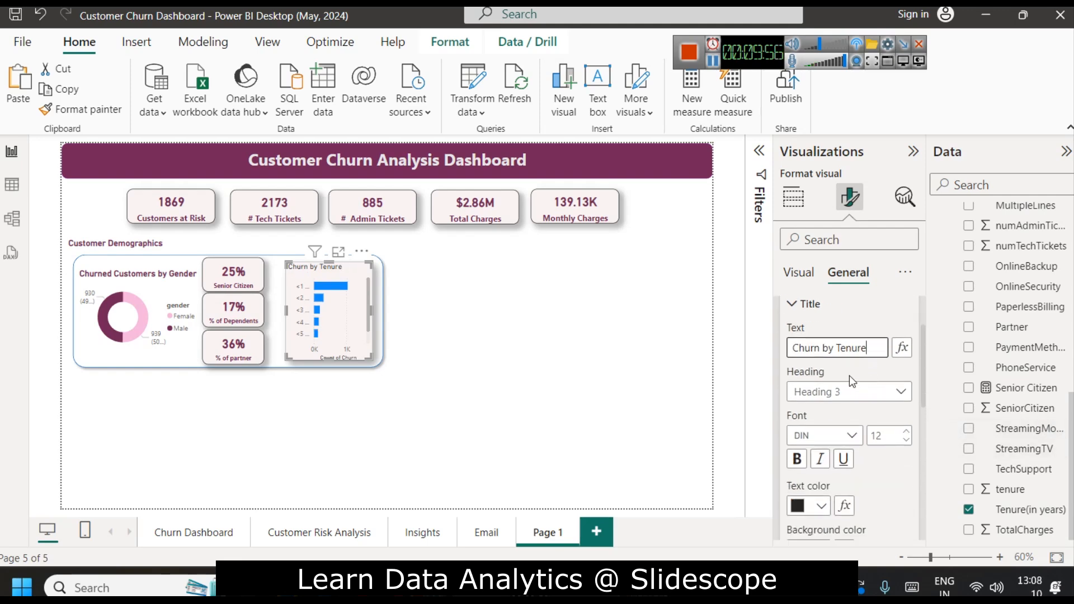
# Make the "Churn by Tenure" title bold, dark plum and centered
pyautogui.click(797, 459)
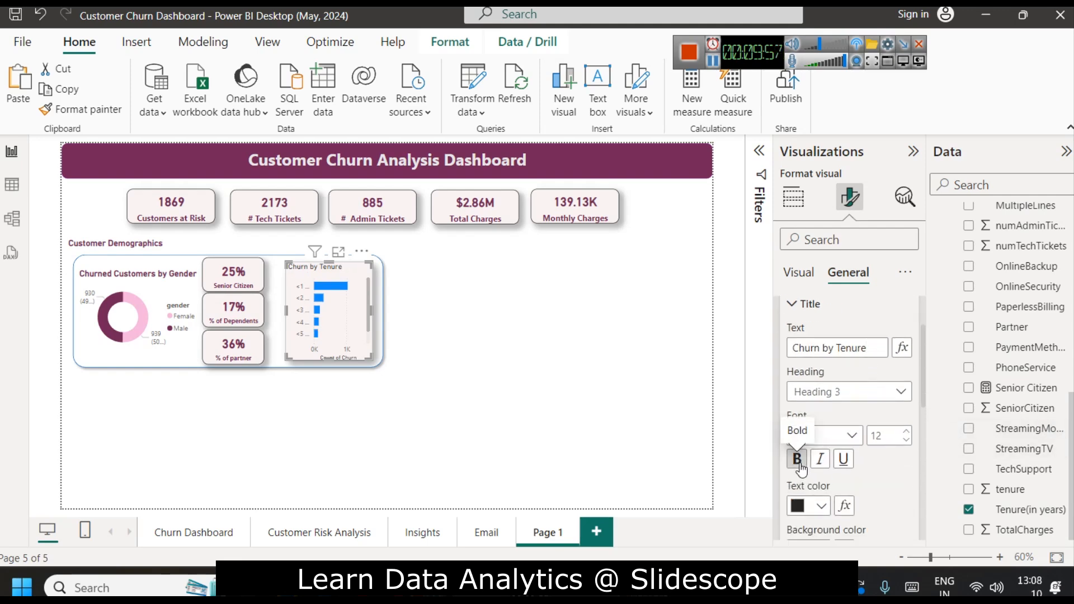
pyautogui.click(807, 506)
pyautogui.click(808, 431)
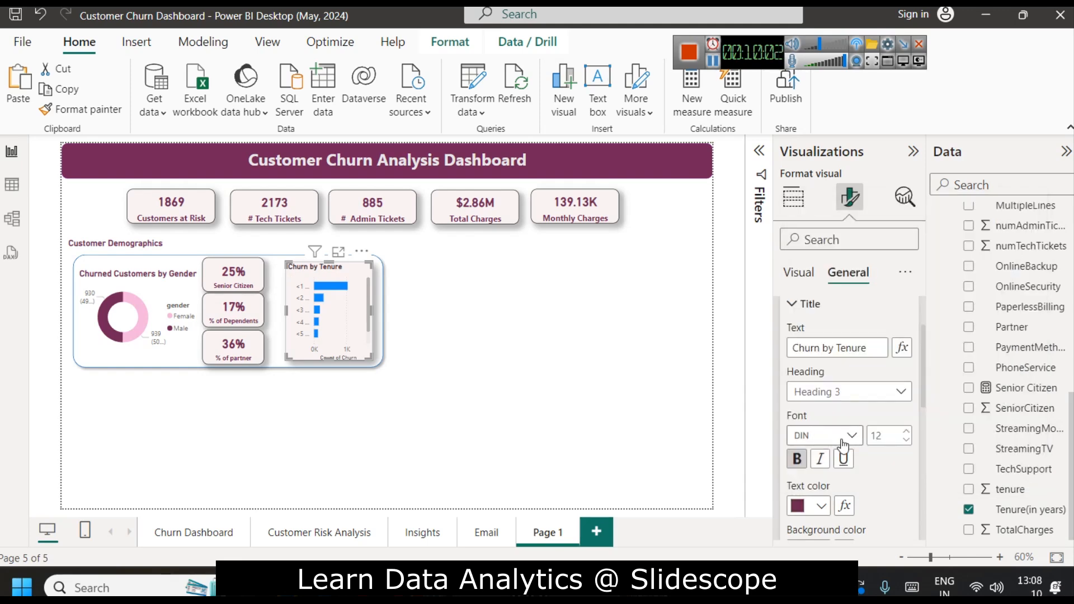
pyautogui.scroll(-2, 814, 442)
pyautogui.click(819, 509)
pyautogui.click(454, 368)
pyautogui.click(345, 307)
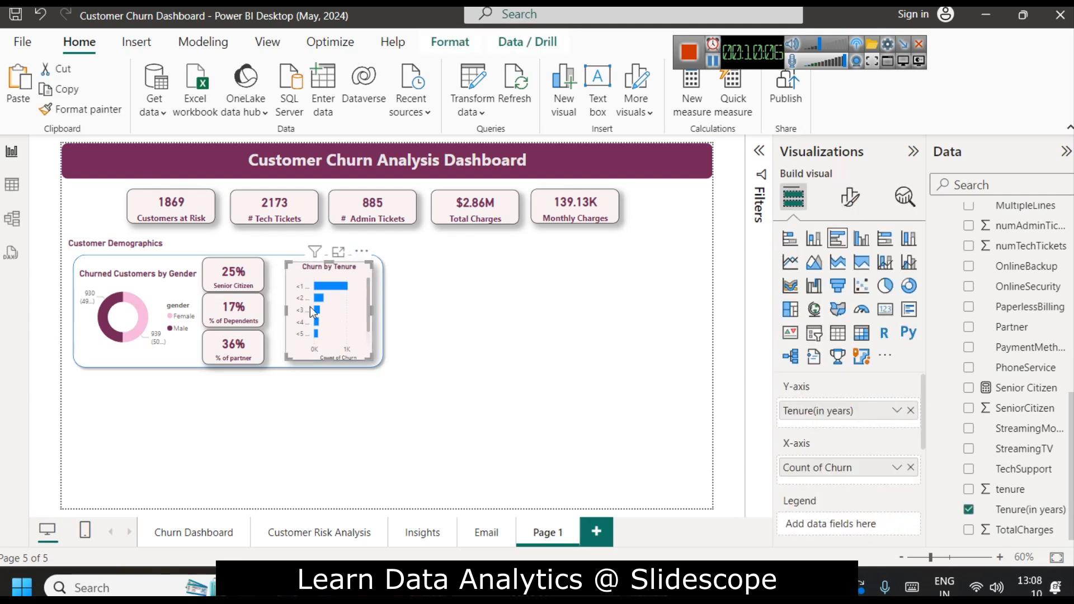
# Change the color of all bars in the Churn by Tenure chart to dark plum
pyautogui.moveTo(334, 290)
pyautogui.moveTo(318, 298)
pyautogui.click(854, 194)
pyautogui.scroll(-2, 826, 411)
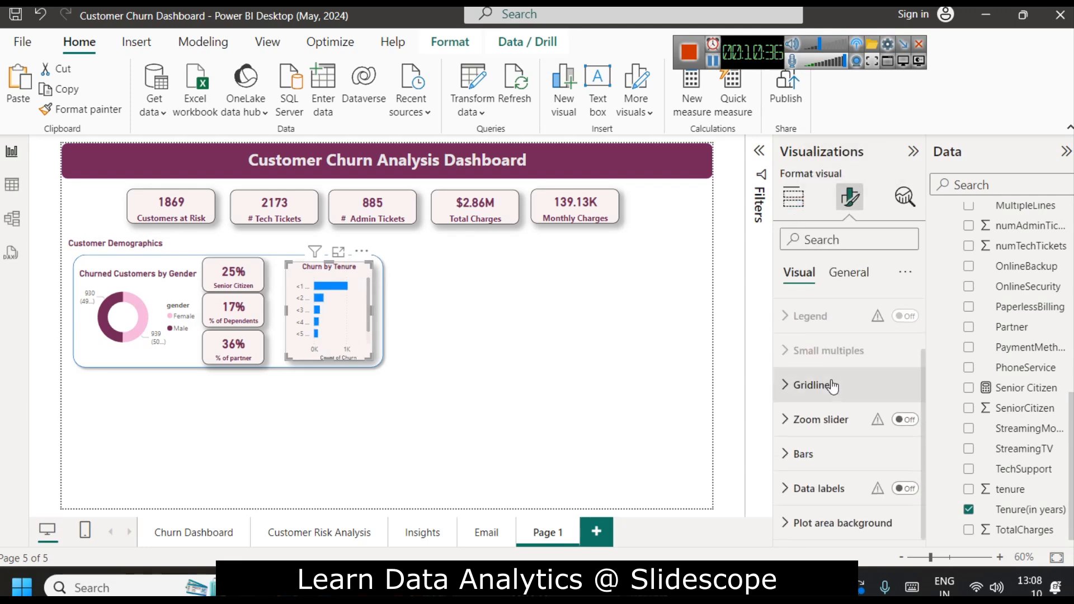
pyautogui.click(813, 452)
pyautogui.scroll(-3, 822, 439)
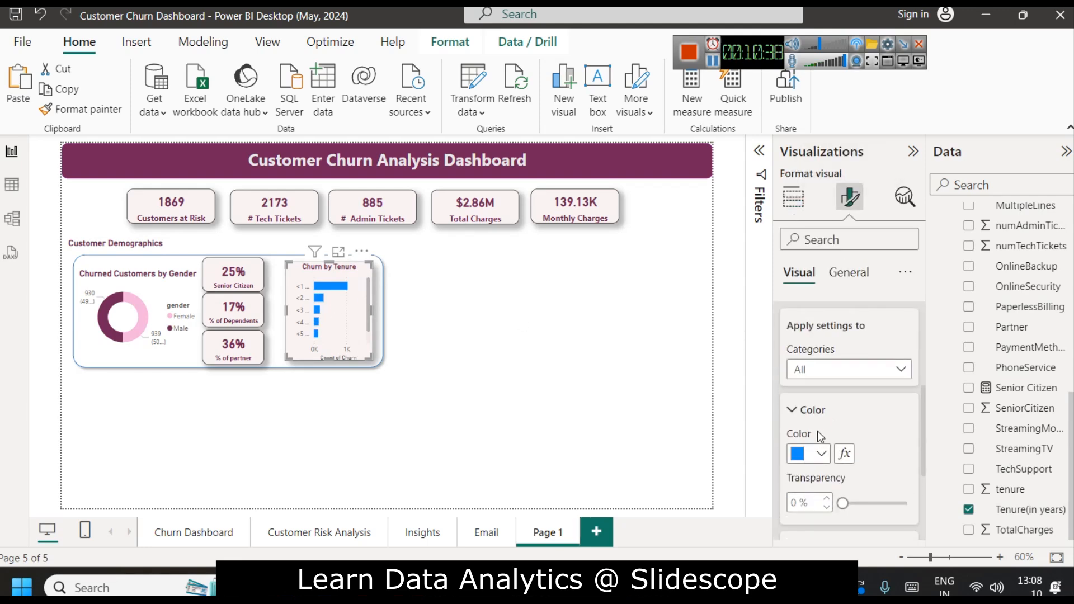
pyautogui.click(820, 453)
pyautogui.click(808, 383)
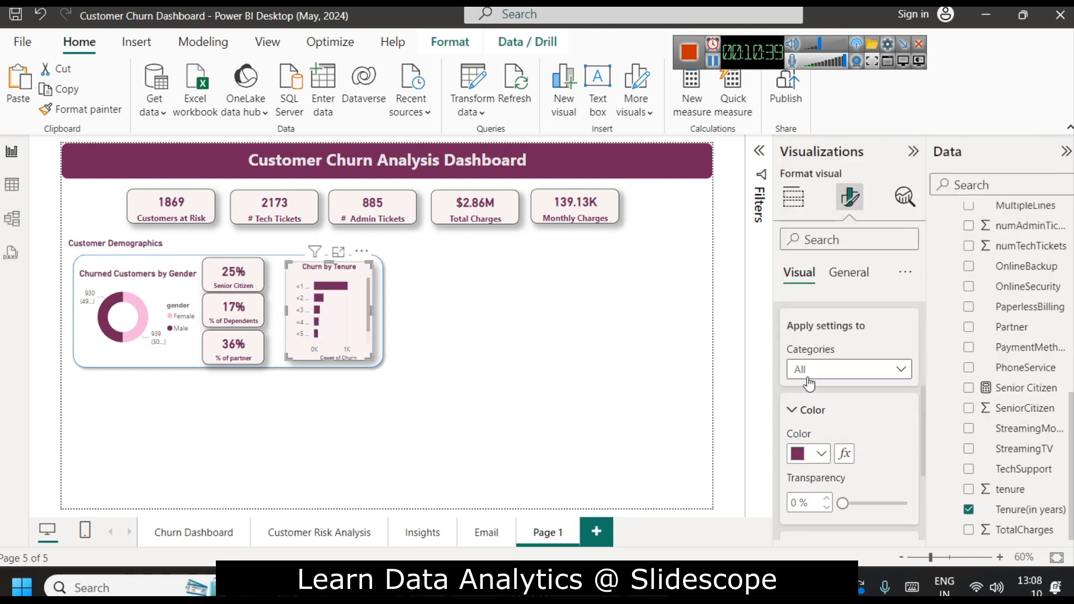
pyautogui.click(486, 378)
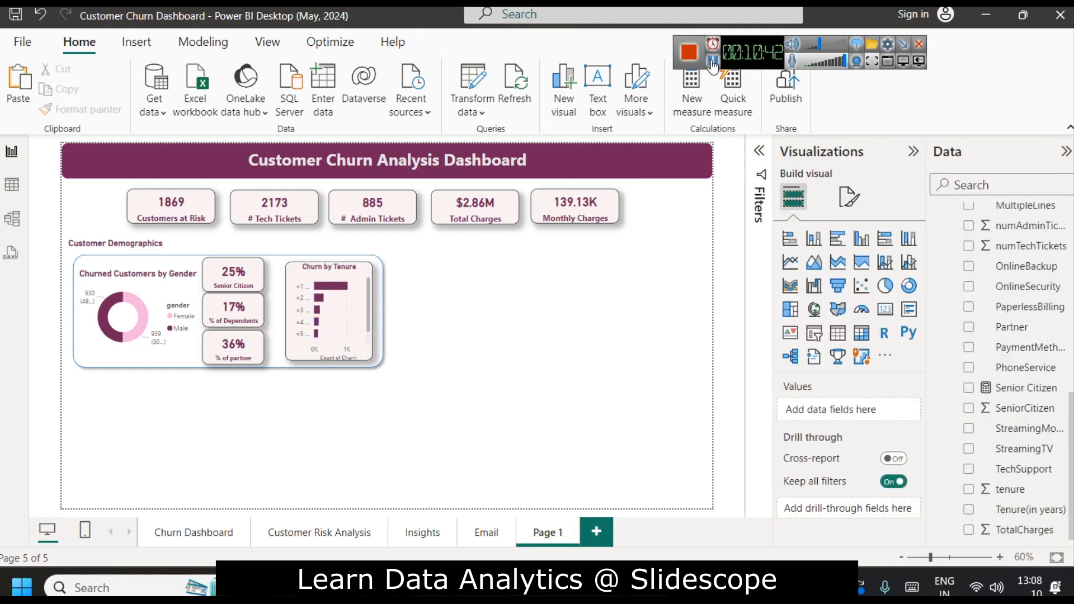
# Nudge the Churn by Tenure chart slightly left inside the Customer Demographics box and make it slightly taller
pyautogui.click(321, 316)
pyautogui.press('Left')
pyautogui.press('Left')
pyautogui.press('Left')
pyautogui.press('Left')
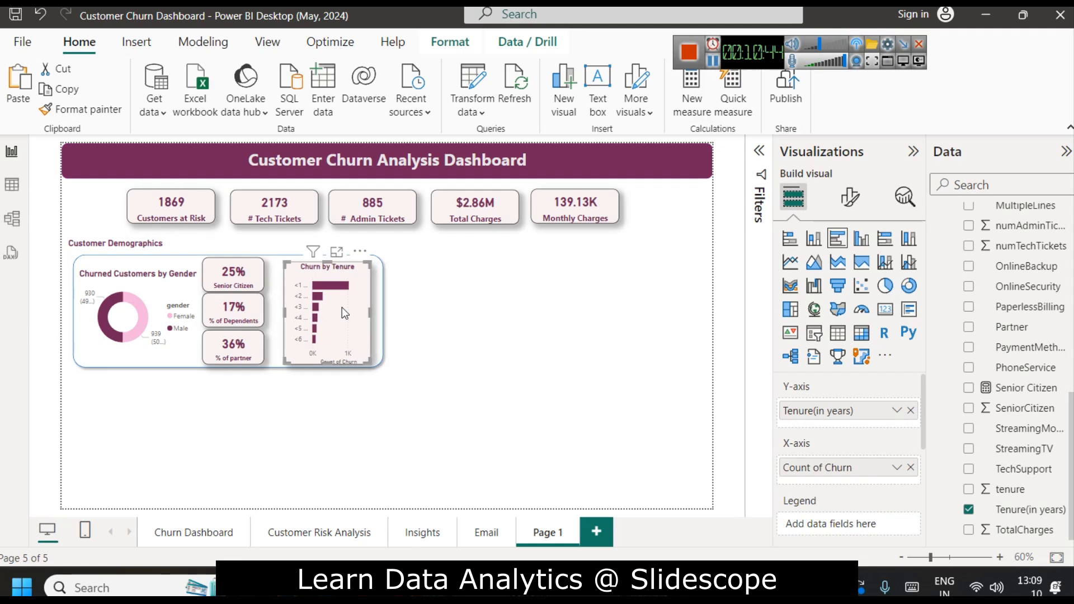
# Fine-tune the horizontal position of the Churn by Tenure chart inside the Customer Demographics box
pyautogui.press('Right')
pyautogui.press('Right')
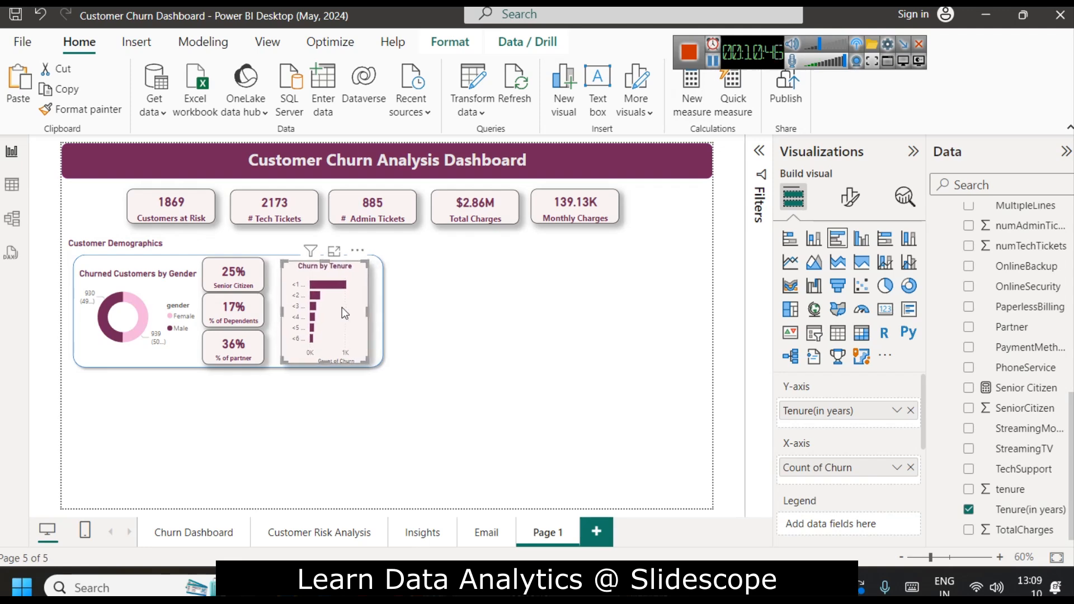
pyautogui.click(505, 308)
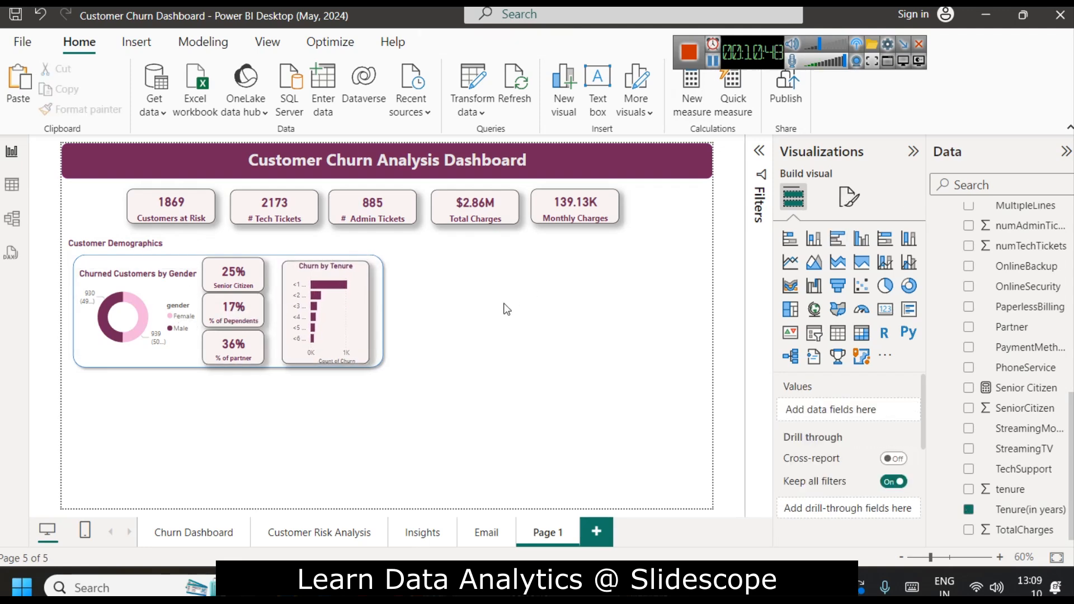
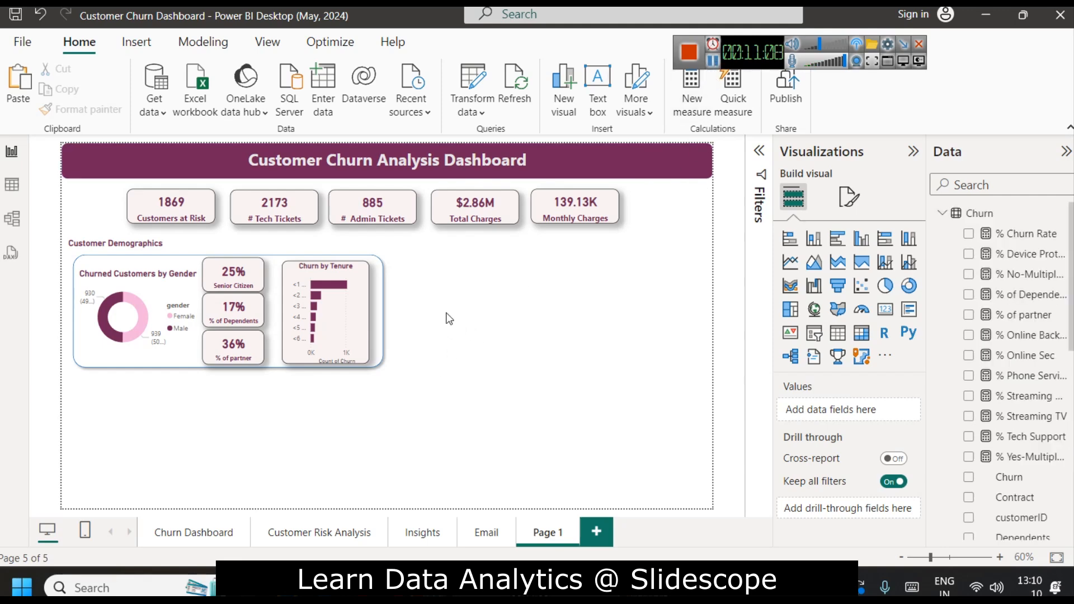
# Duplicate the Customer Demographics box with all its visuals and place the copy directly beside the original, aligned at the same height
pyautogui.moveTo(421, 422); pyautogui.dragTo(59, 233)
pyautogui.hotkey('ctrl', 'c')
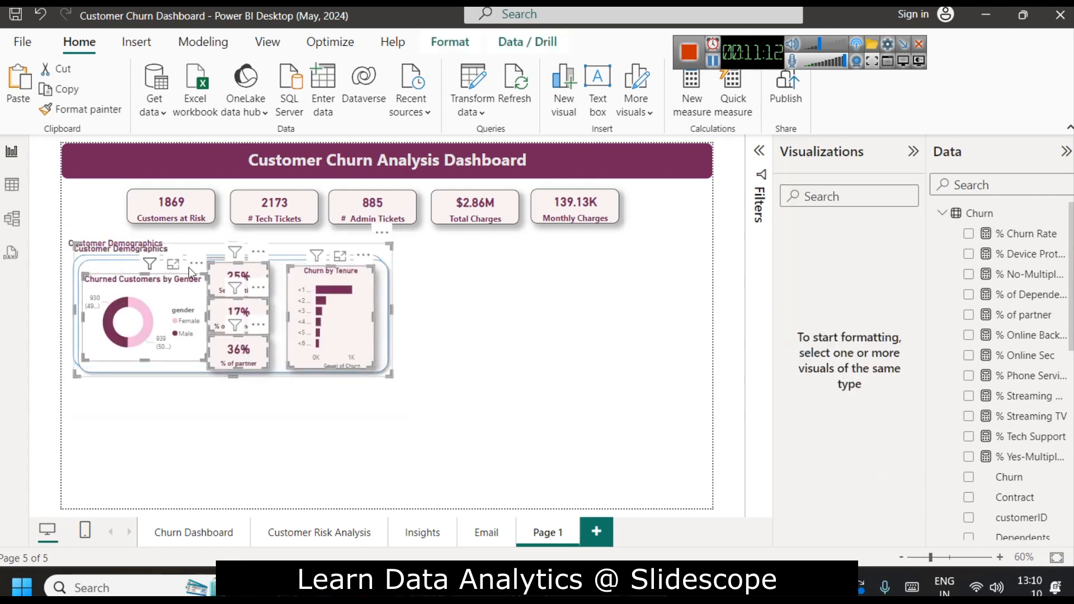
pyautogui.hotkey('ctrl', 'v')
pyautogui.moveTo(481, 263); pyautogui.dragTo(480, 261)
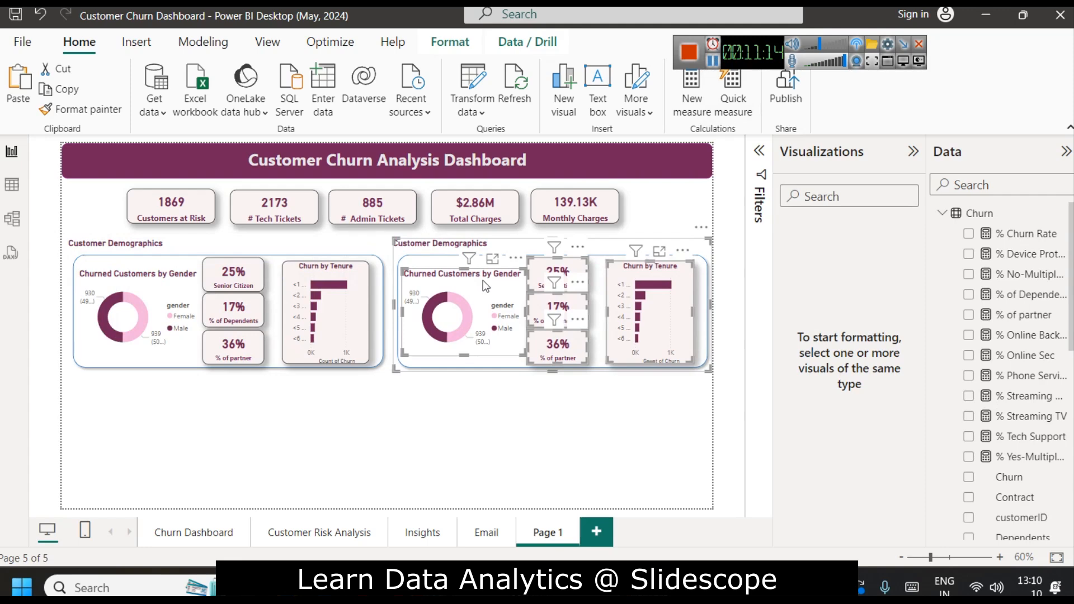
pyautogui.click(489, 419)
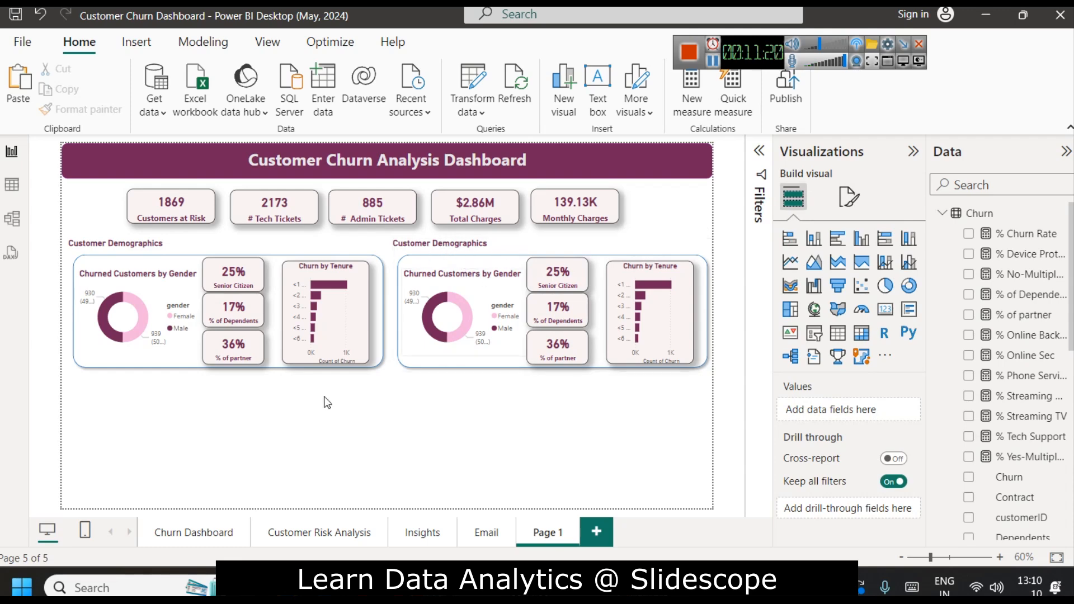
# Check the second section's name on the Churn Dashboard page and retitle the copied box on Page 1 "Subscribed Services"
pyautogui.click(189, 534)
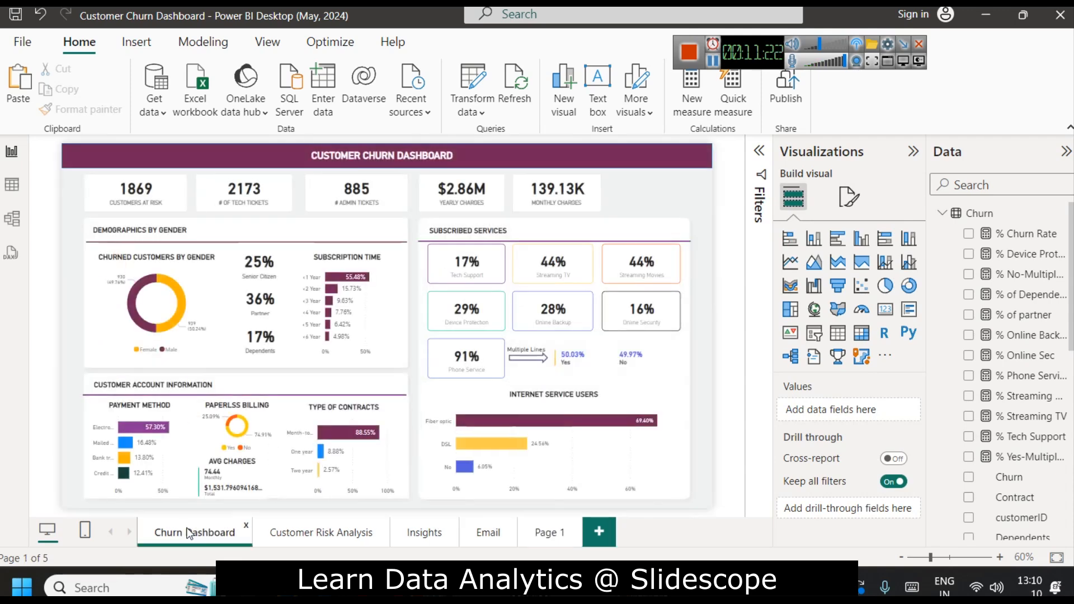
pyautogui.click(555, 534)
pyautogui.click(439, 247)
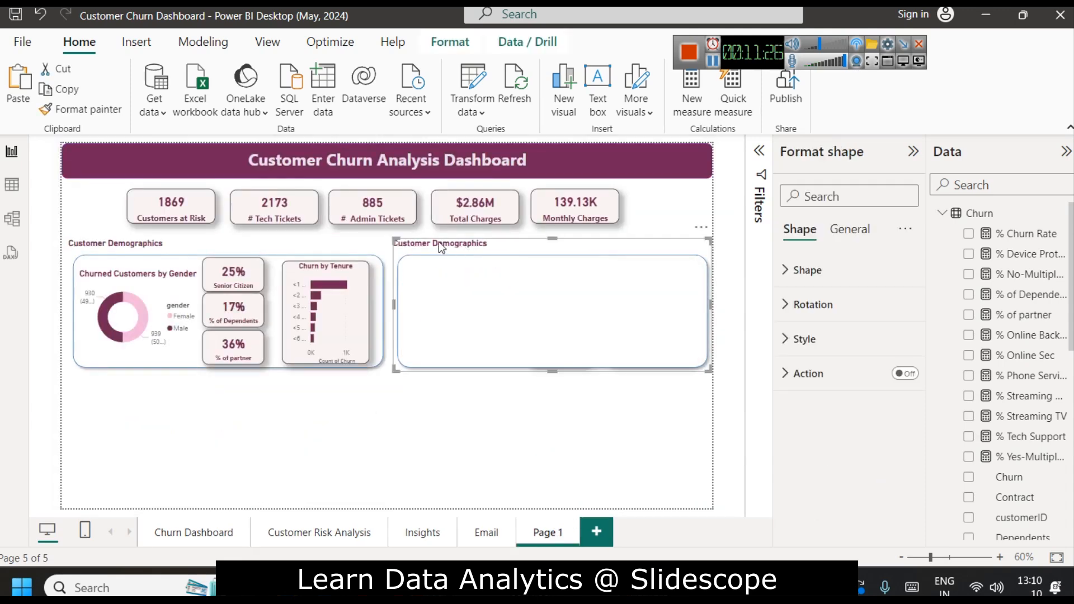
pyautogui.click(850, 229)
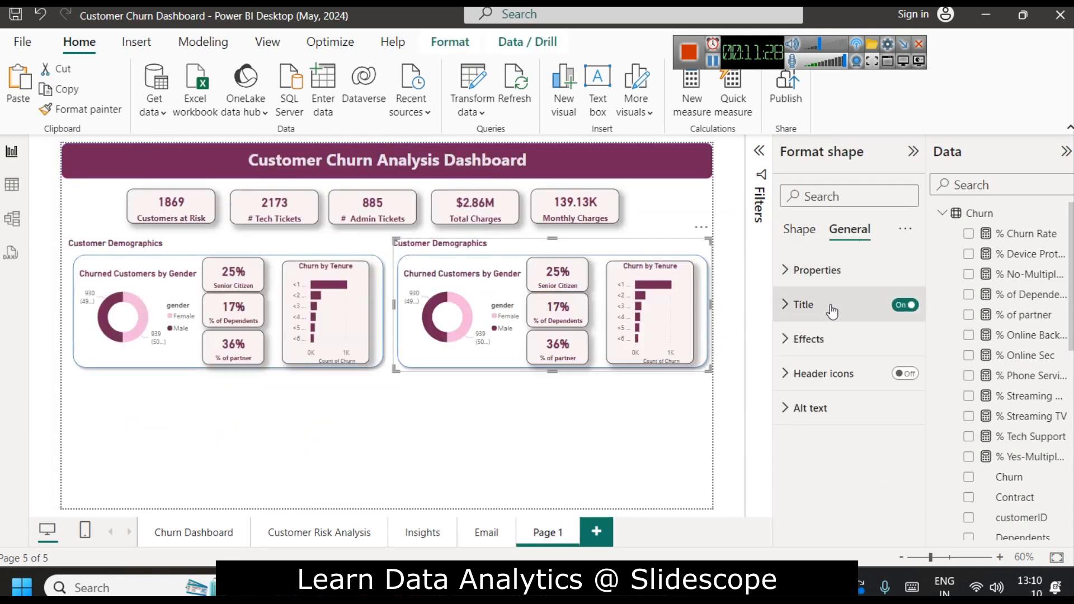
pyautogui.click(832, 311)
pyautogui.click(821, 388)
pyautogui.hotkey('ctrl', 'a')
pyautogui.write('Su')
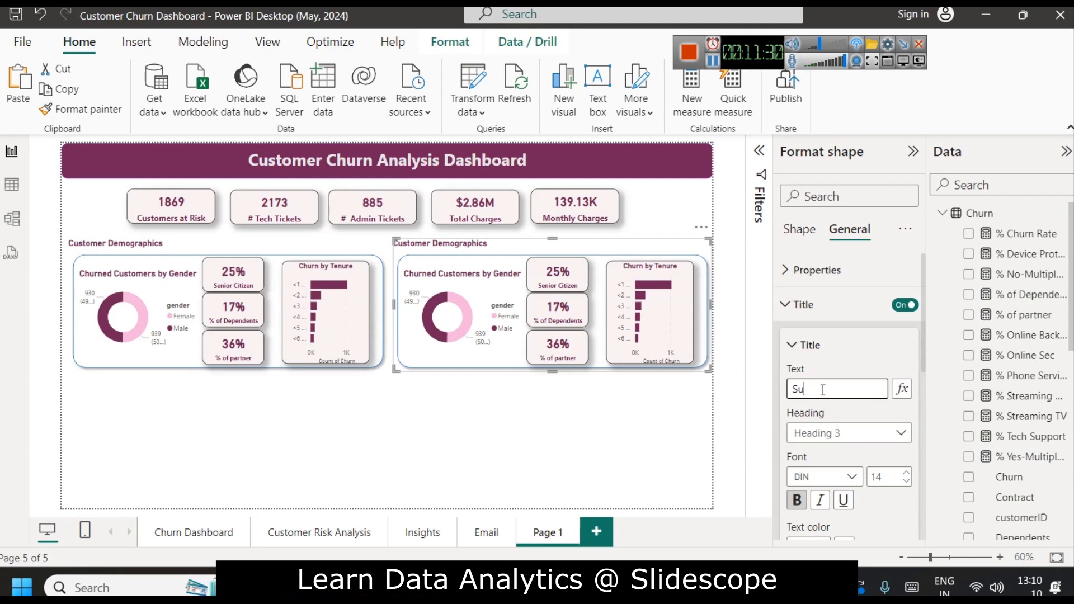
pyautogui.write('bscribed Services')
pyautogui.click(601, 438)
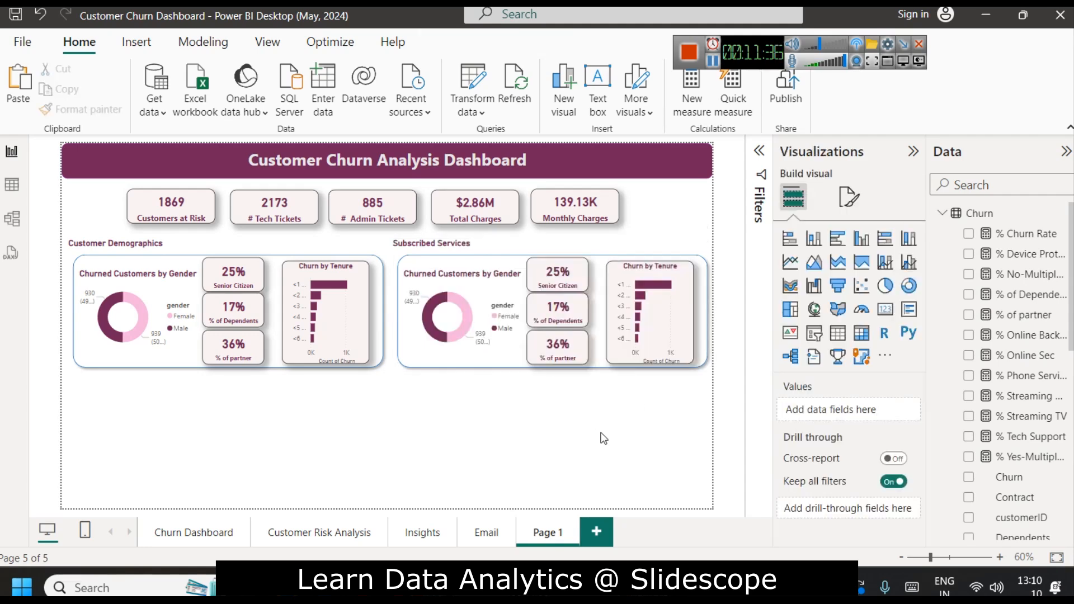
# Examine the PhoneService column in the Churn table and the formula of the % Phone Service measure, and return to the report
pyautogui.click(13, 185)
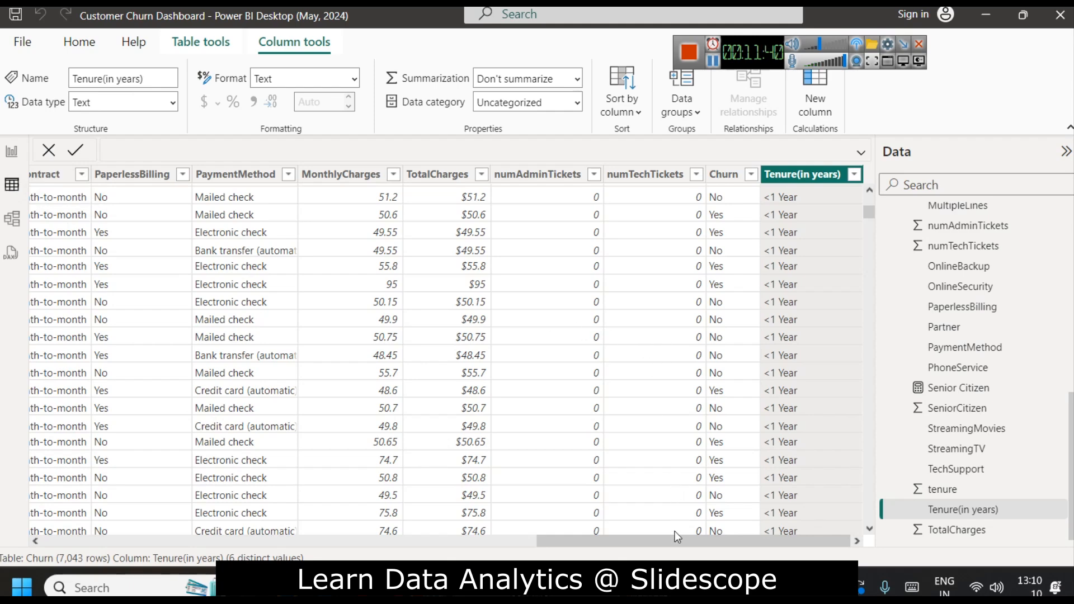
pyautogui.moveTo(675, 539); pyautogui.dragTo(180, 541)
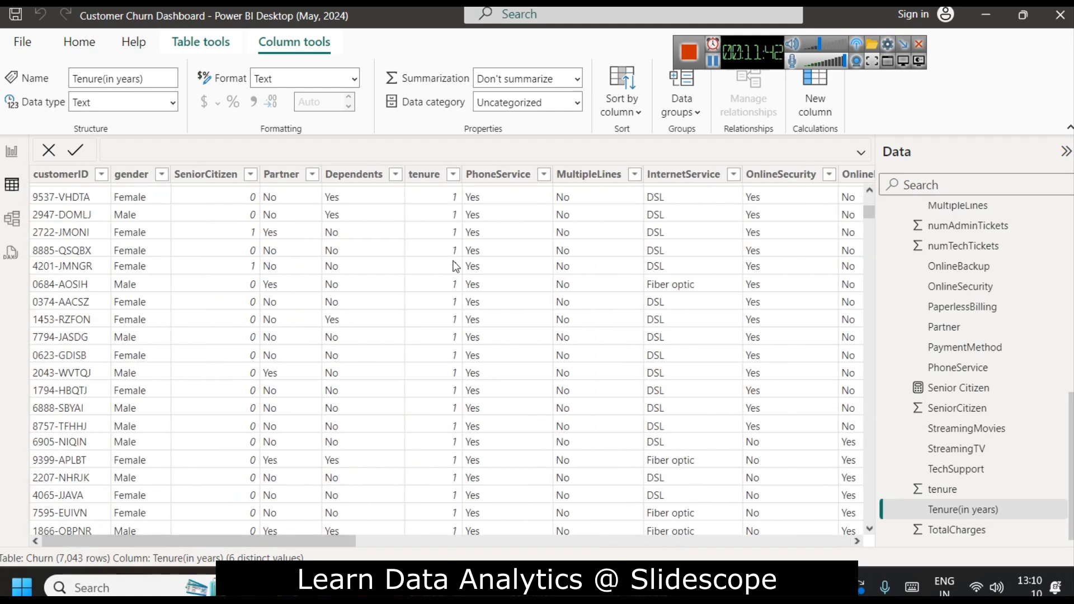
pyautogui.click(499, 176)
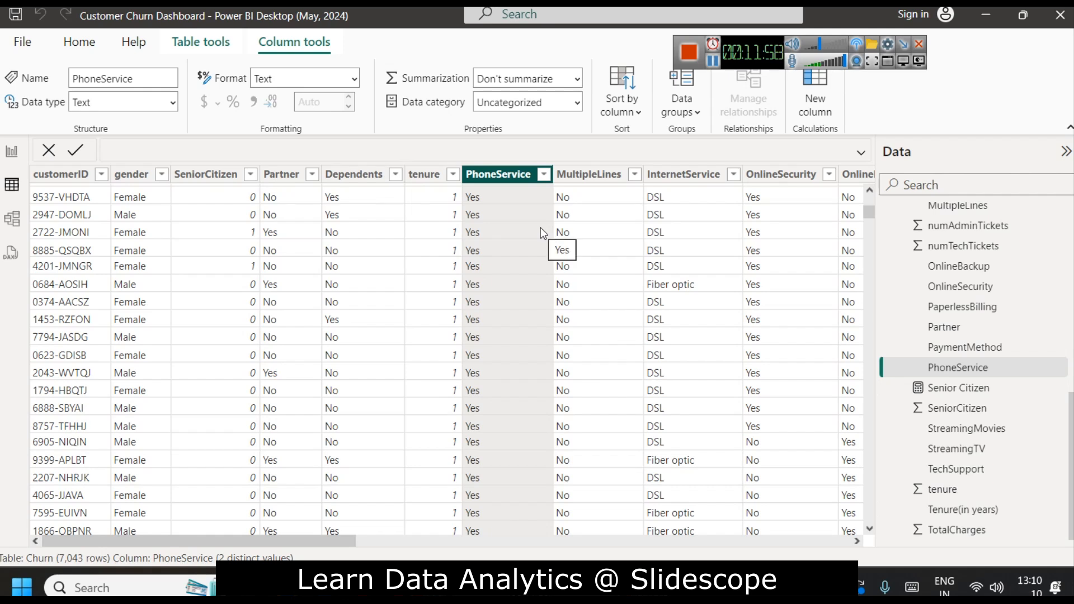
pyautogui.scroll(-4, 529, 226)
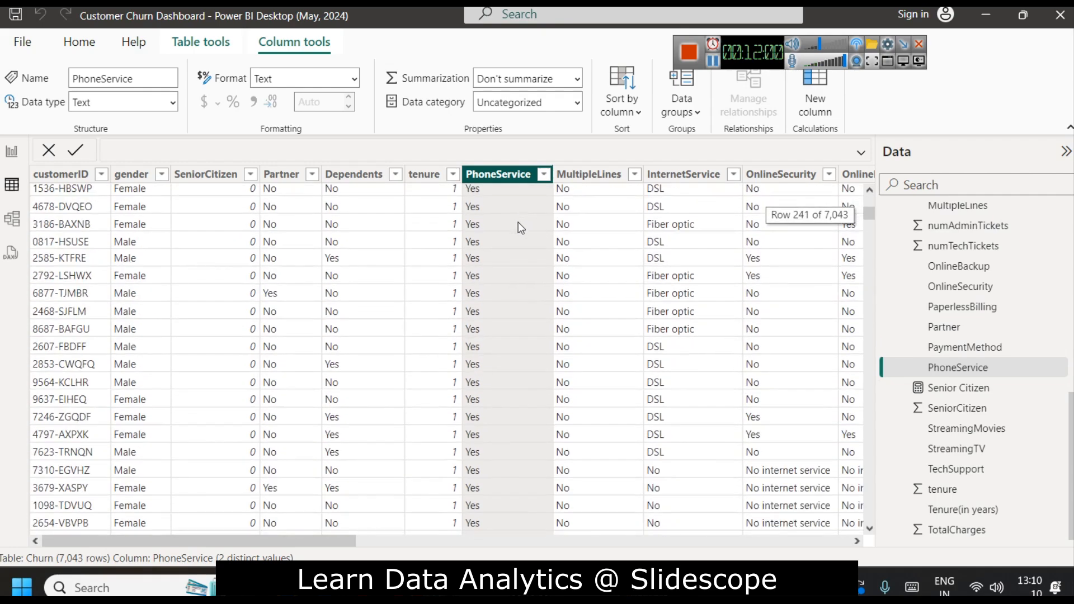
pyautogui.scroll(20, 518, 223)
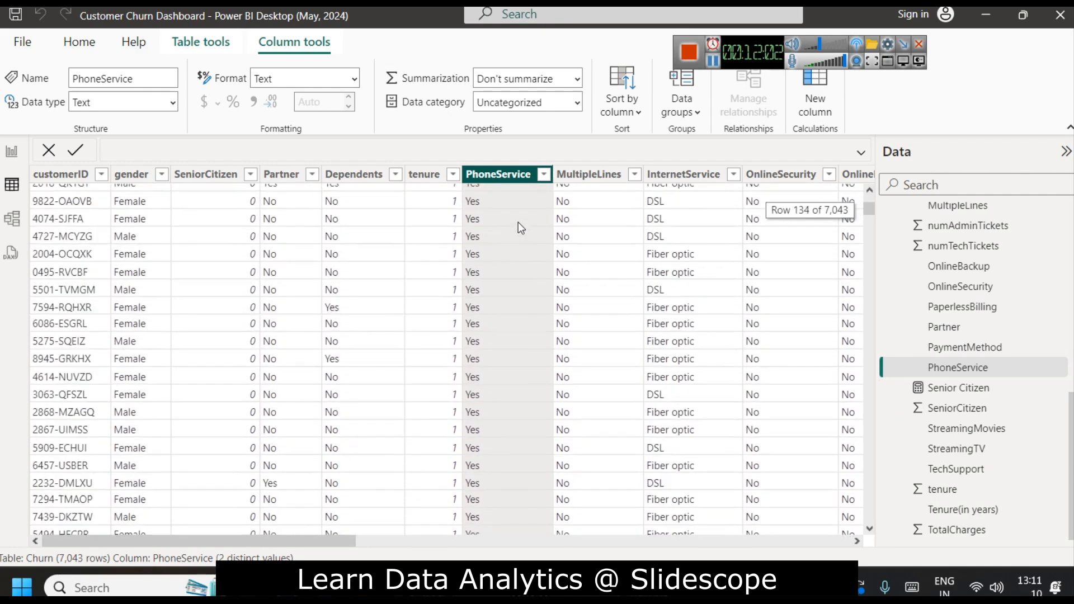
pyautogui.scroll(8, 985, 400)
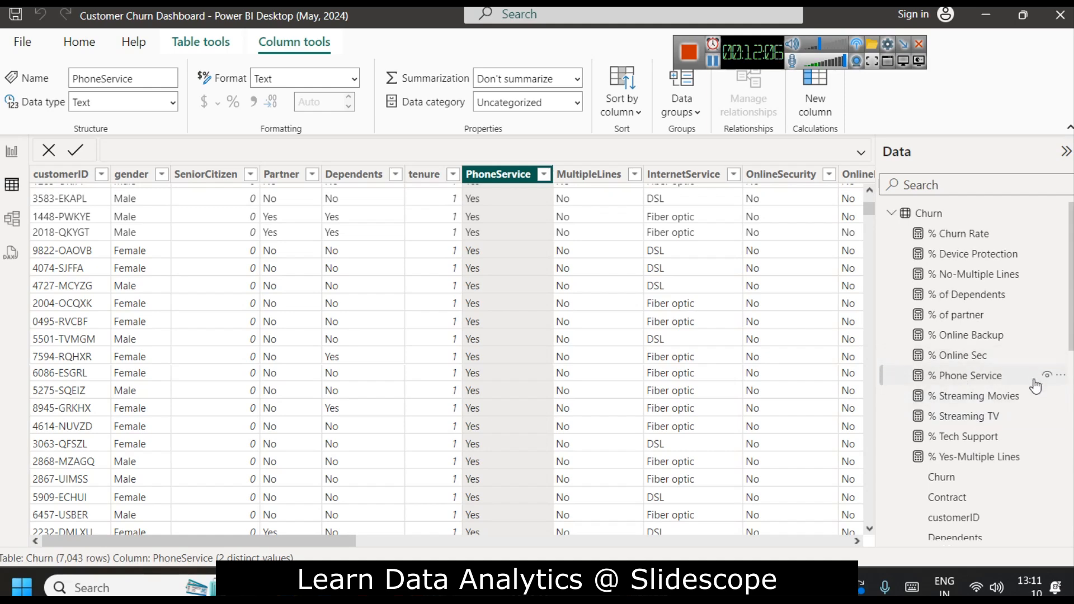
pyautogui.click(963, 378)
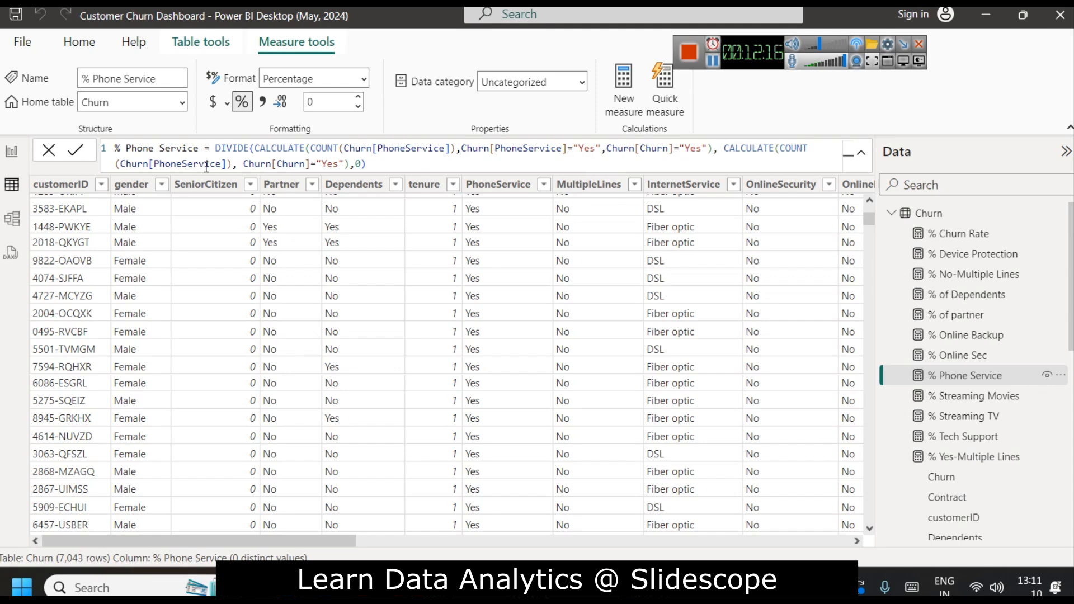
pyautogui.click(11, 152)
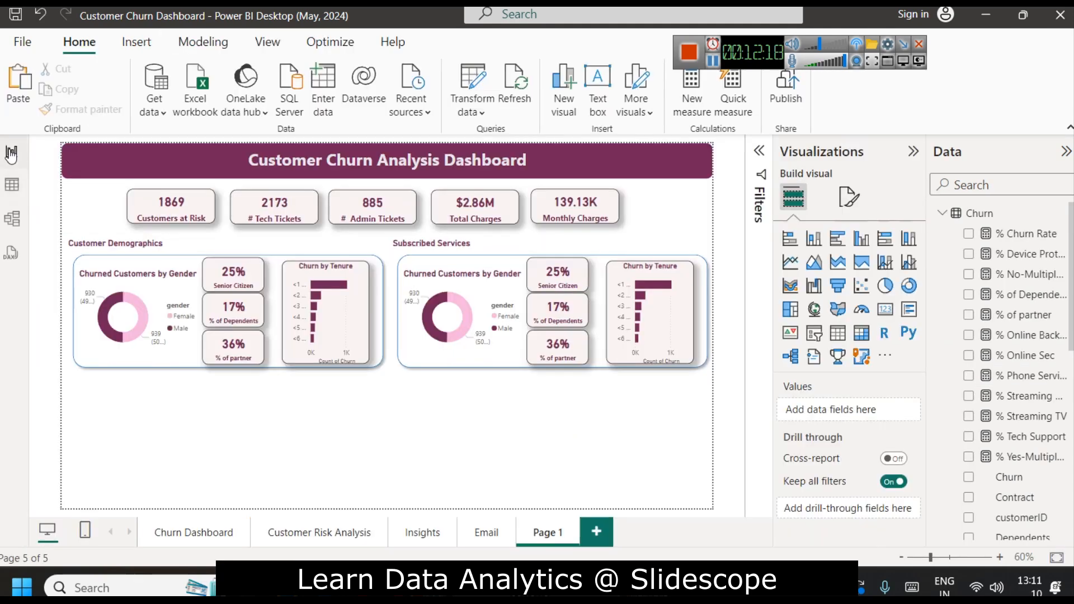
# Delete the gender donut, the Senior Citizen and % of Dependents cards and the Churn by Tenure chart from the Subscribed Services box
pyautogui.click(448, 290)
pyautogui.press('Delete')
pyautogui.click(571, 269)
pyautogui.press('Delete')
pyautogui.click(566, 304)
pyautogui.press('Delete')
pyautogui.click(640, 295)
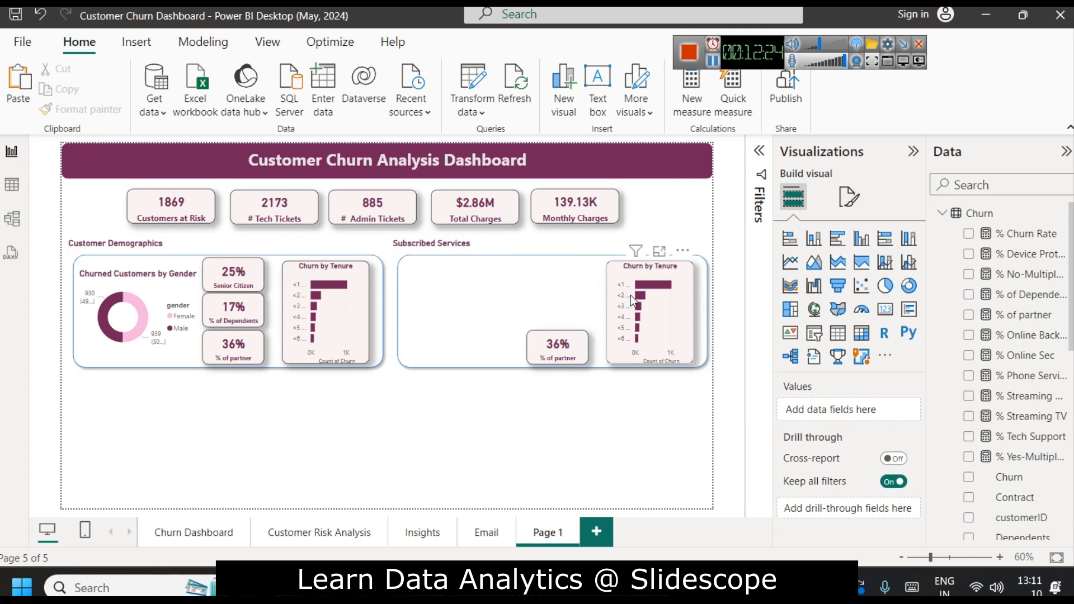
pyautogui.click(639, 284)
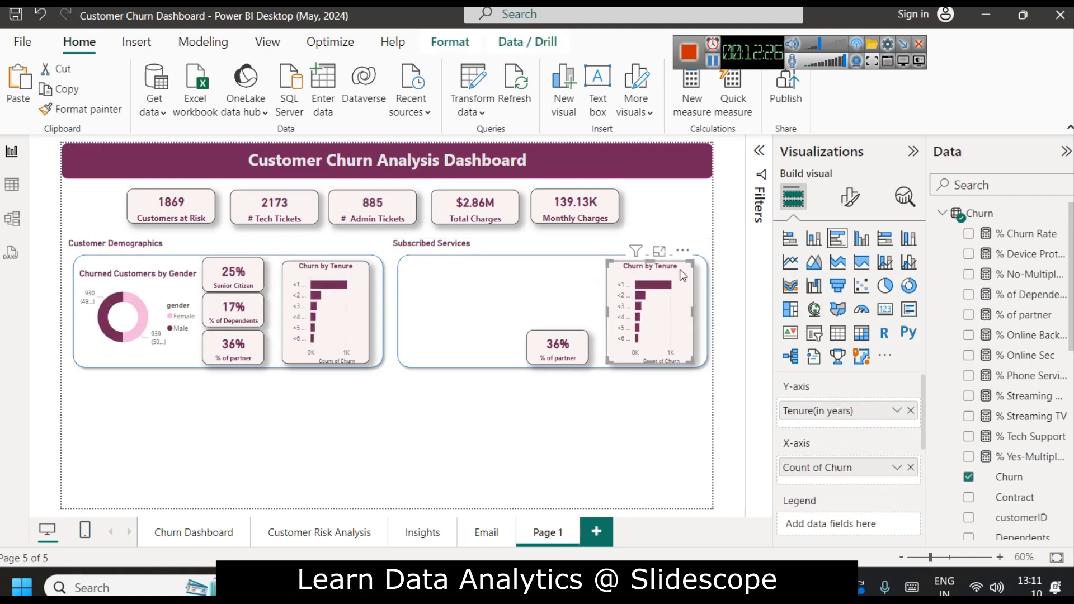
pyautogui.press('Delete')
# Move the remaining % of partner card to the upper-left corner of the Subscribed Services box
pyautogui.moveTo(570, 332); pyautogui.dragTo(443, 264)
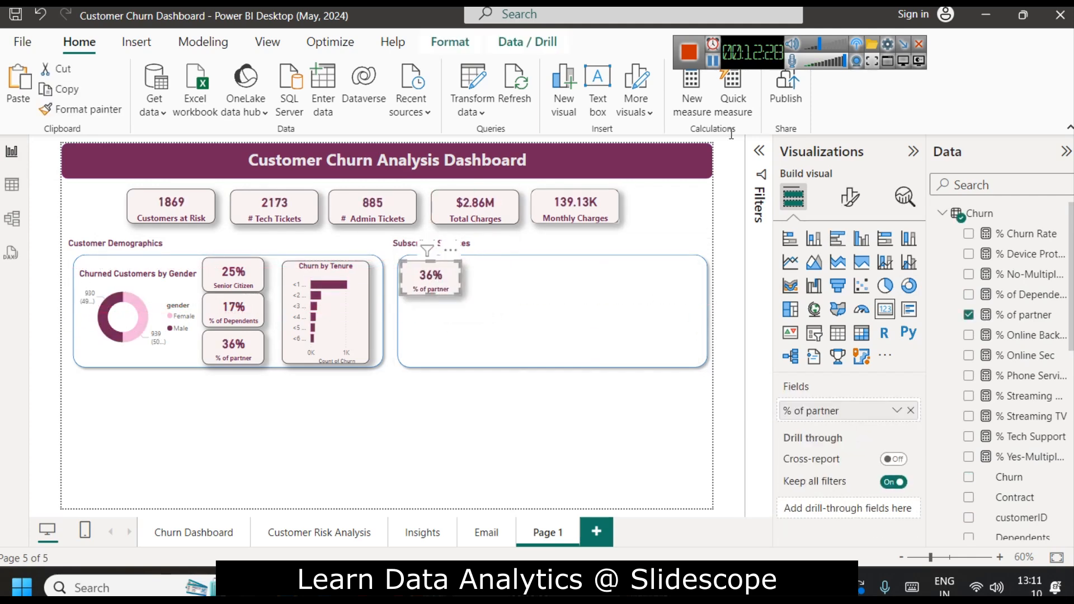
pyautogui.click(569, 284)
pyautogui.click(425, 278)
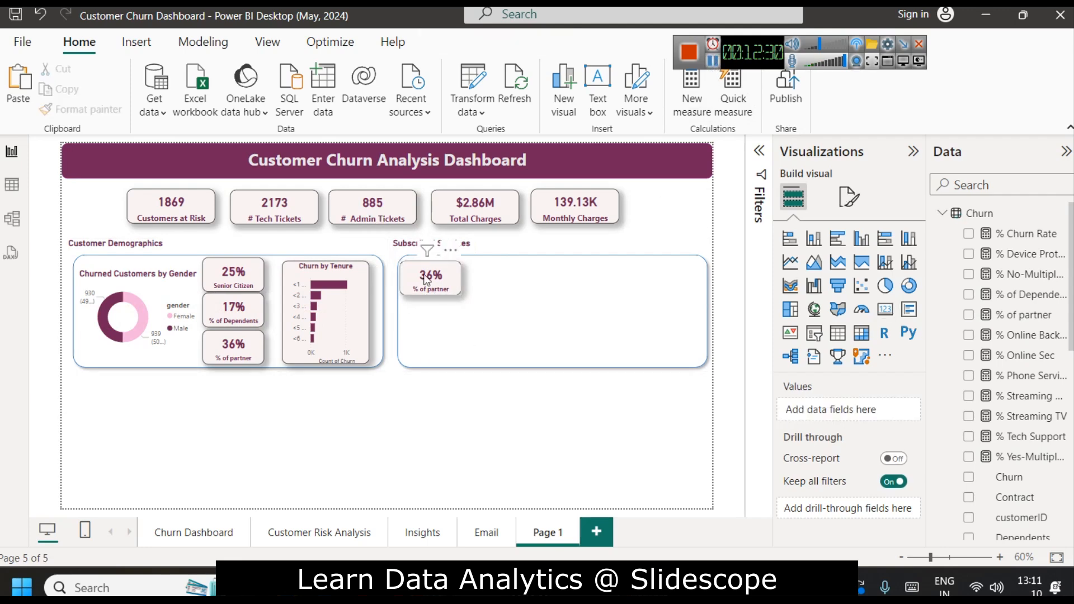
pyautogui.click(463, 287)
pyautogui.click(455, 371)
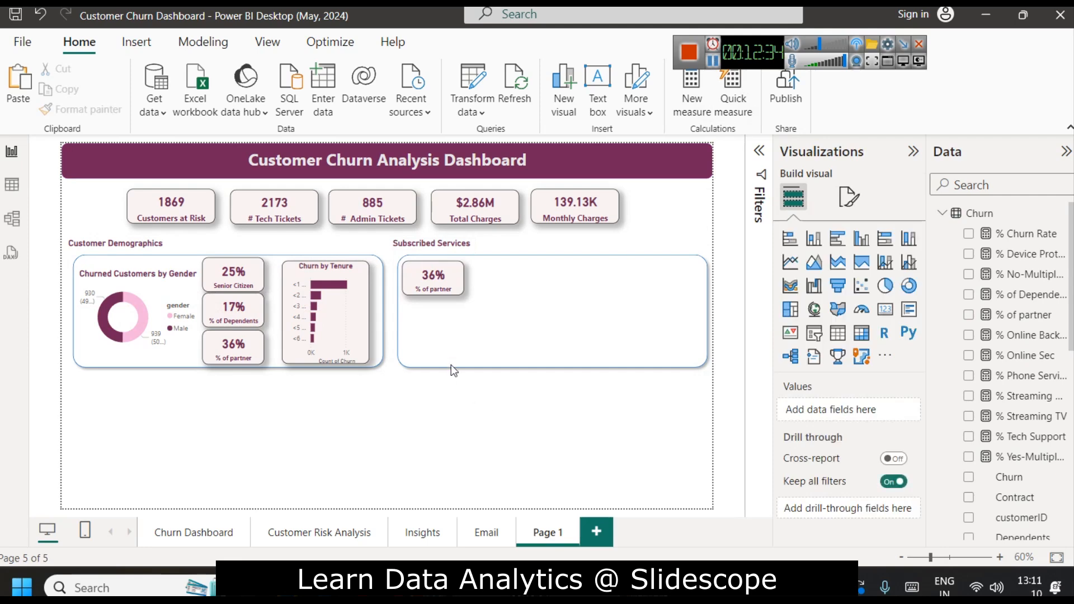
# Find the phone fields in the Churn table and replace the % of partner field in the Subscribed Services card with PhoneService
pyautogui.click(439, 282)
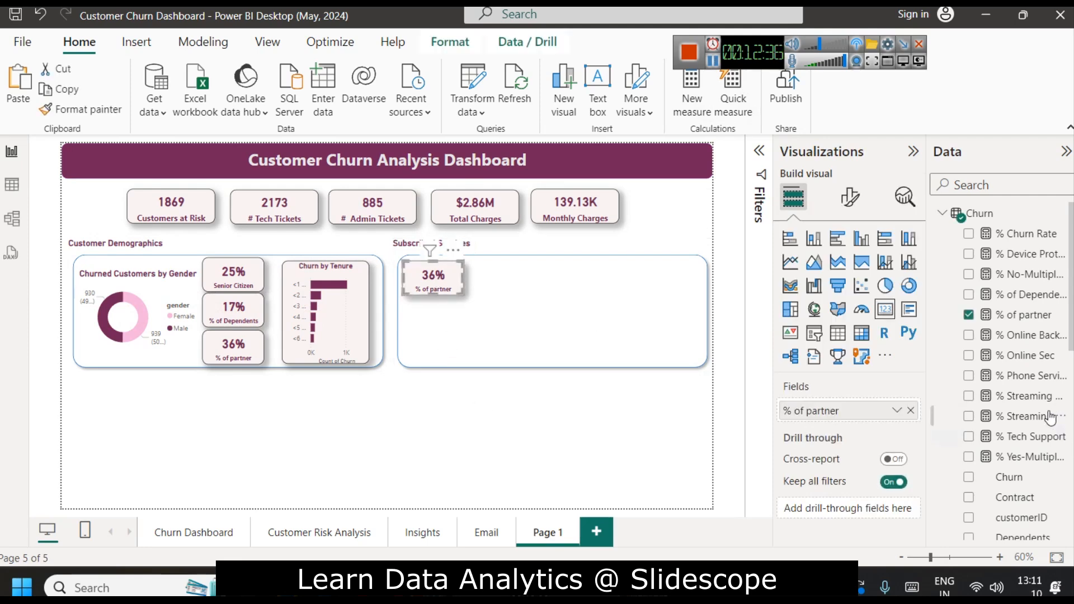
pyautogui.scroll(-5, 1031, 330)
pyautogui.scroll(-3, 1030, 330)
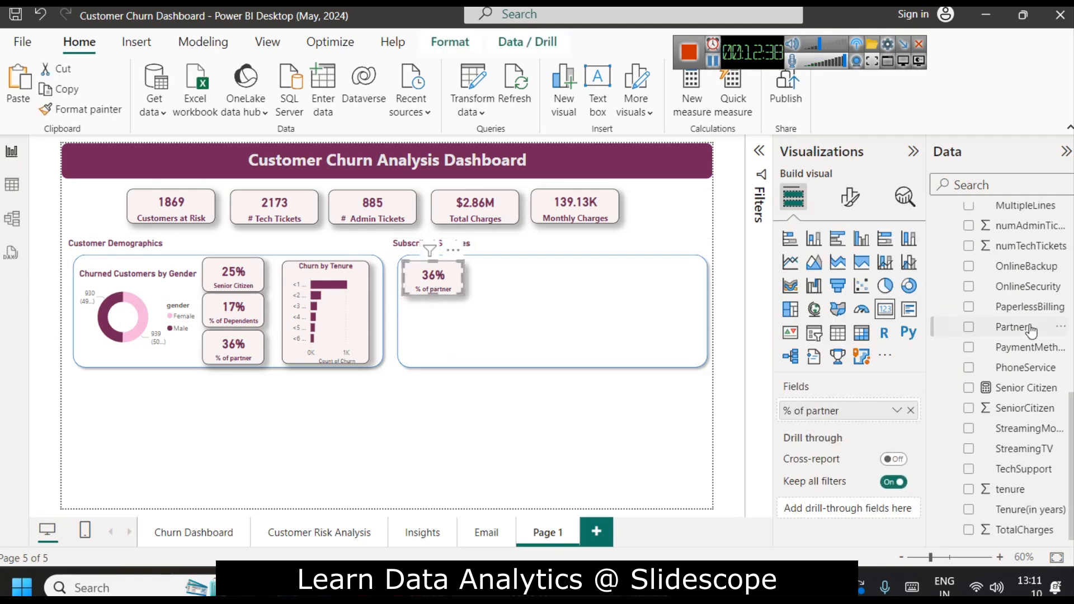
pyautogui.scroll(8, 1031, 385)
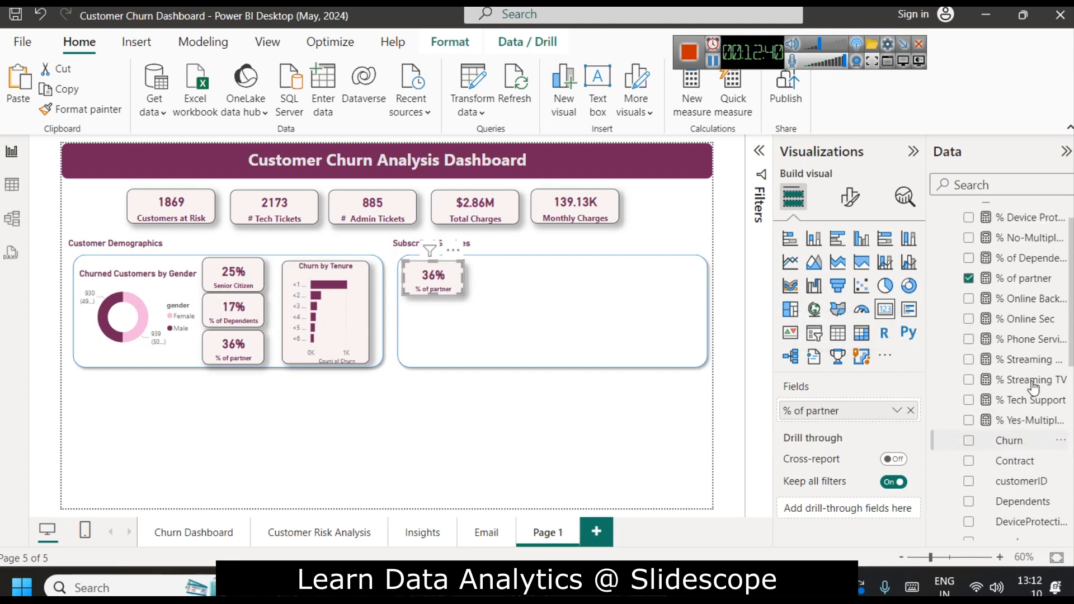
pyautogui.scroll(-5, 1032, 385)
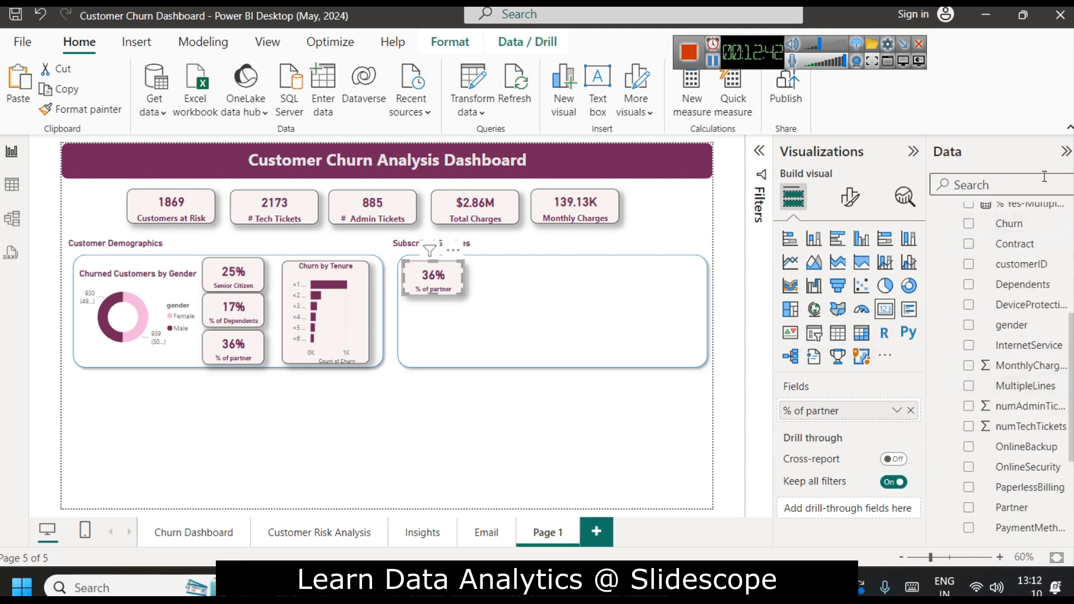
pyautogui.click(1015, 184)
pyautogui.write('phone')
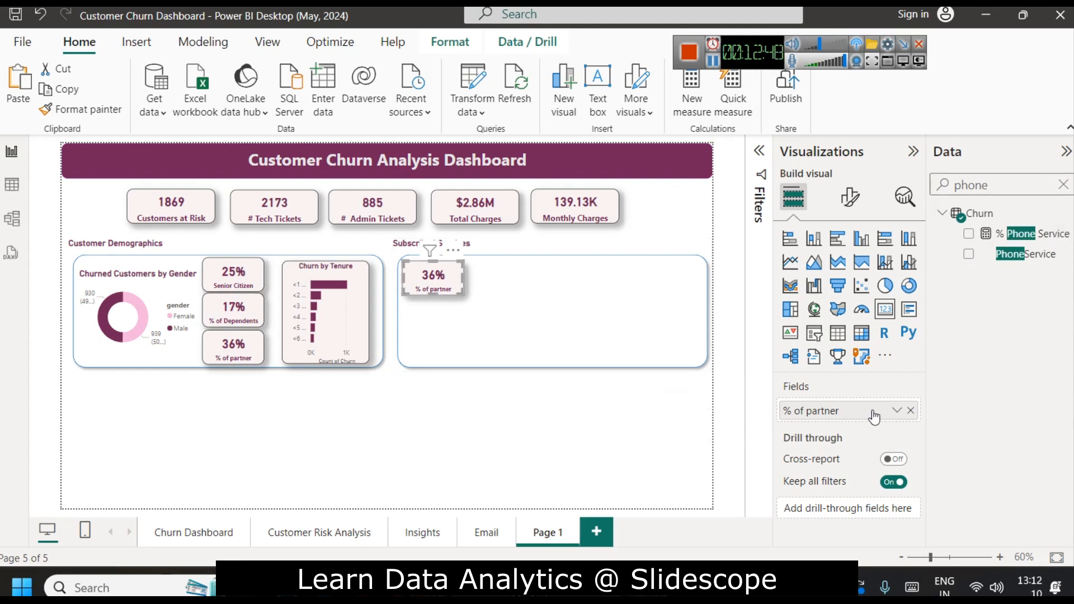
pyautogui.click(910, 410)
pyautogui.moveTo(1028, 254); pyautogui.dragTo(845, 415)
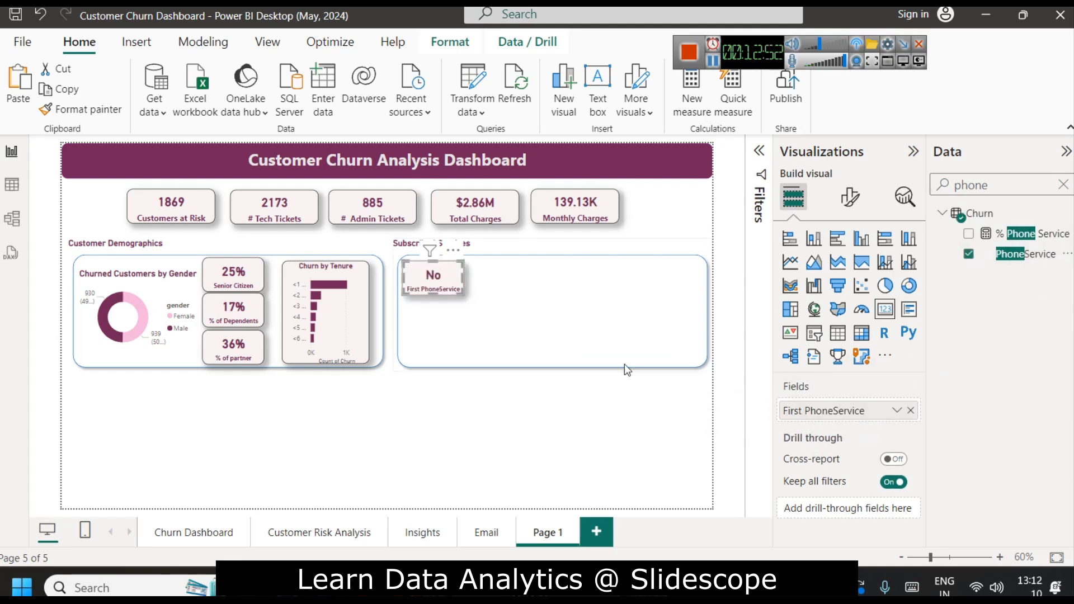
# Try Count (Distinct) for the PhoneService card, settle on Count, and show the filters that apply to the card
pyautogui.click(897, 410)
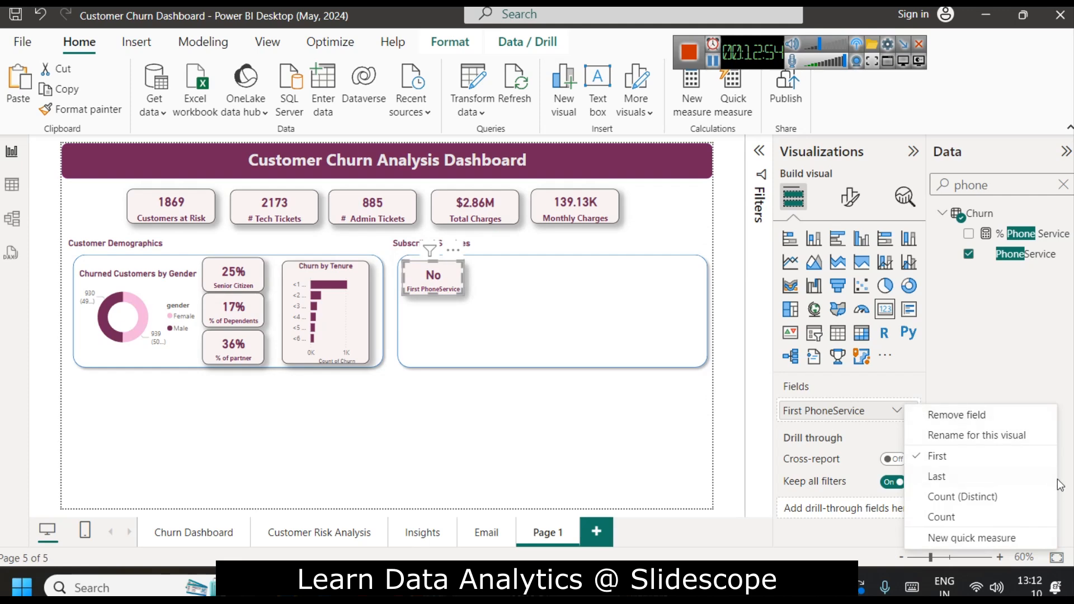
pyautogui.click(999, 498)
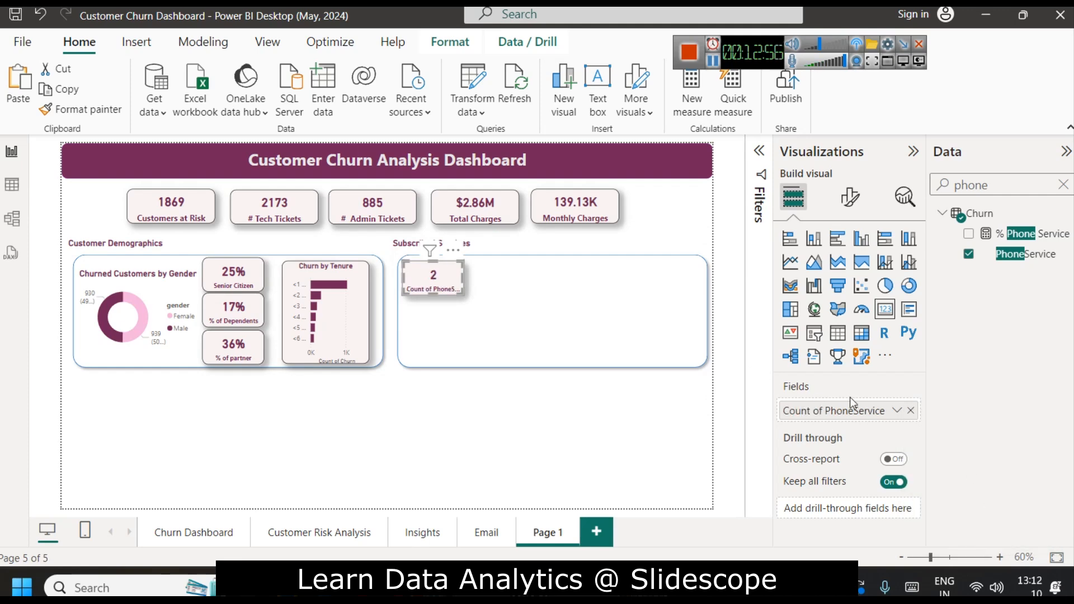
pyautogui.click(897, 410)
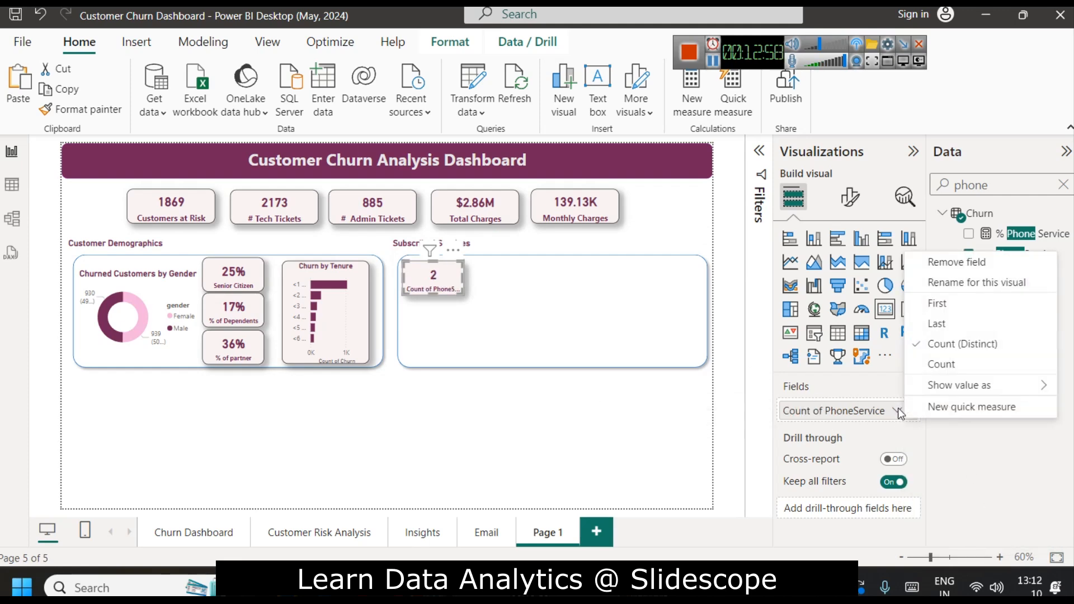
pyautogui.click(953, 364)
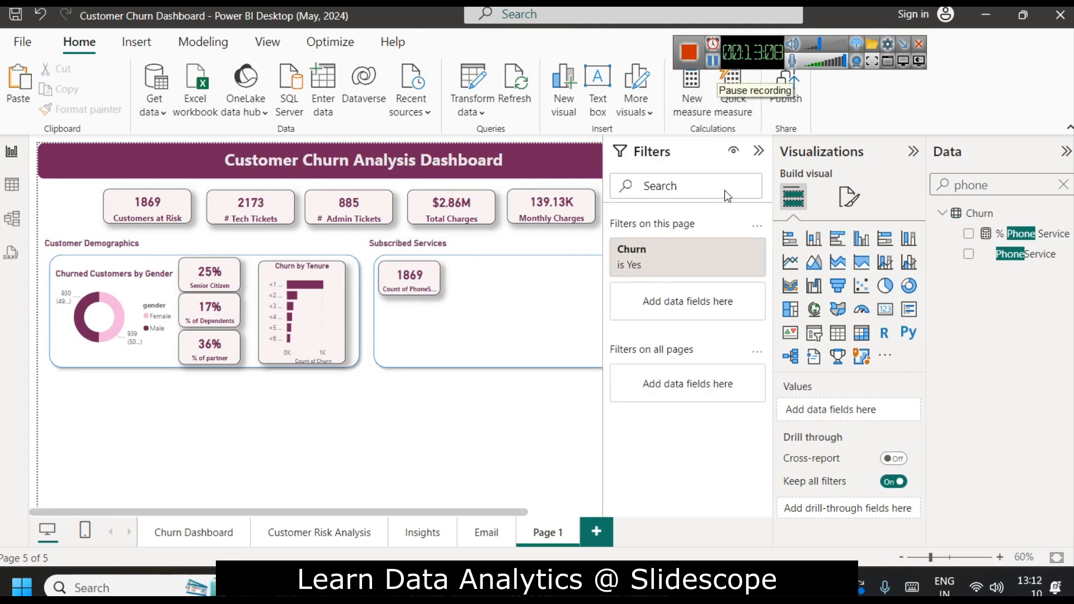
pyautogui.click(421, 280)
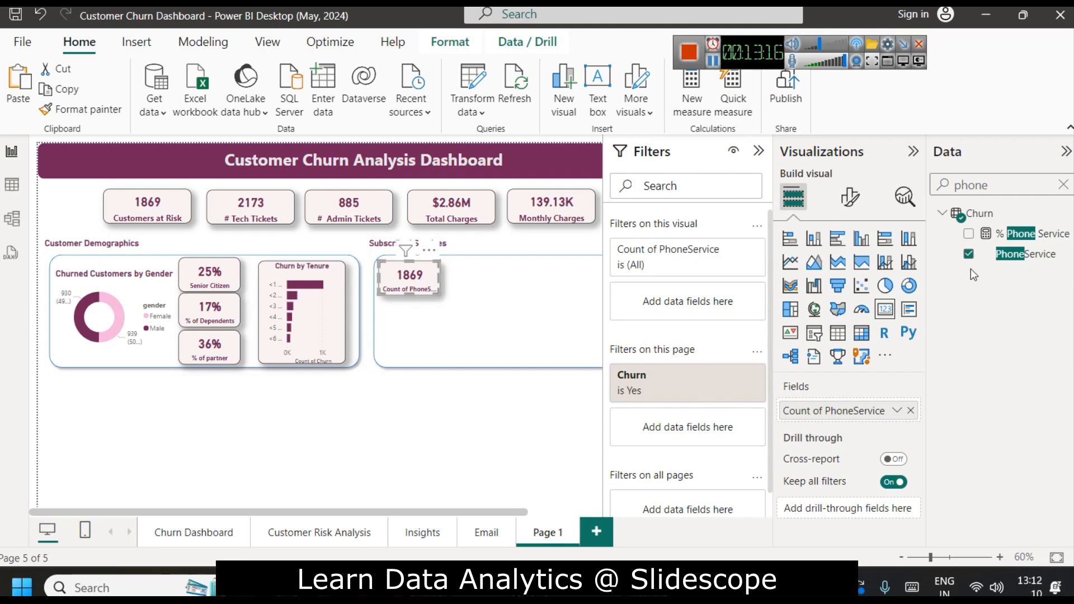
# Filter the PhoneService card in the Subscribed Services box to PhoneService is Yes and collapse the filter settings
pyautogui.moveTo(1025, 253); pyautogui.dragTo(710, 307)
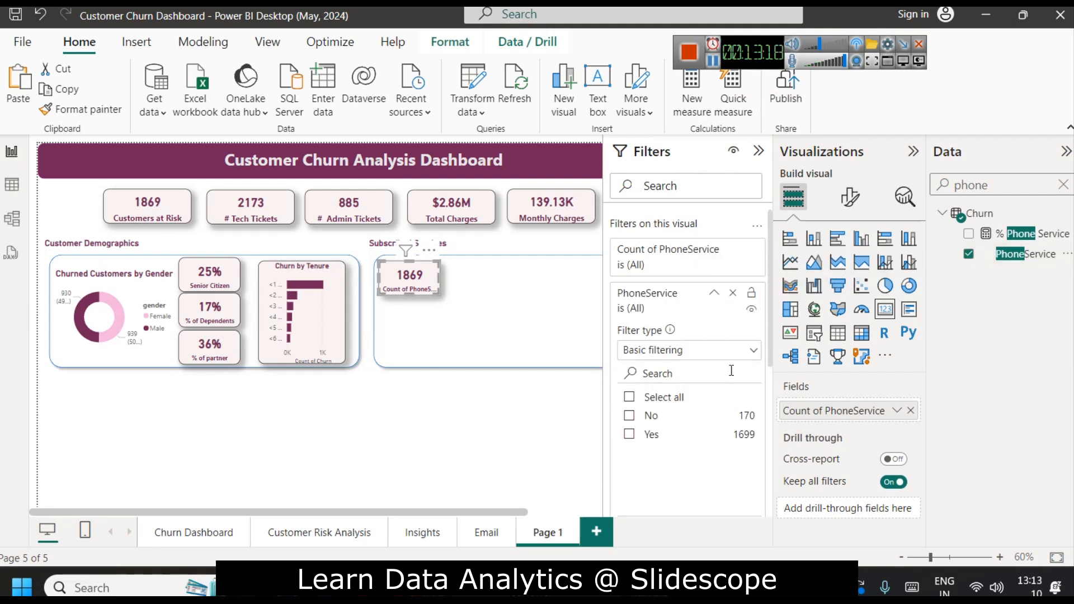
pyautogui.click(628, 435)
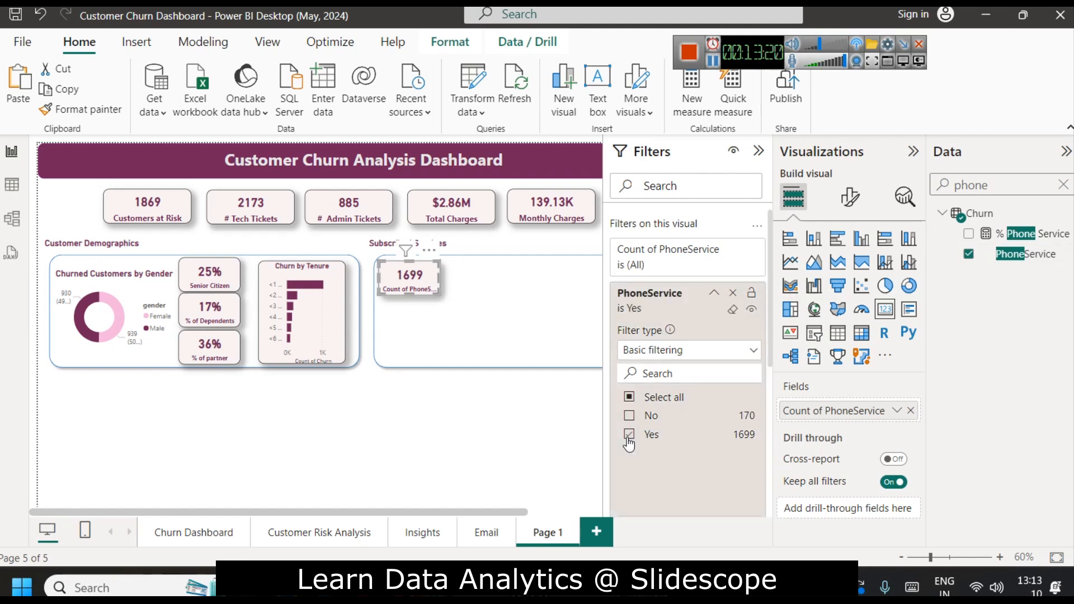
pyautogui.click(464, 399)
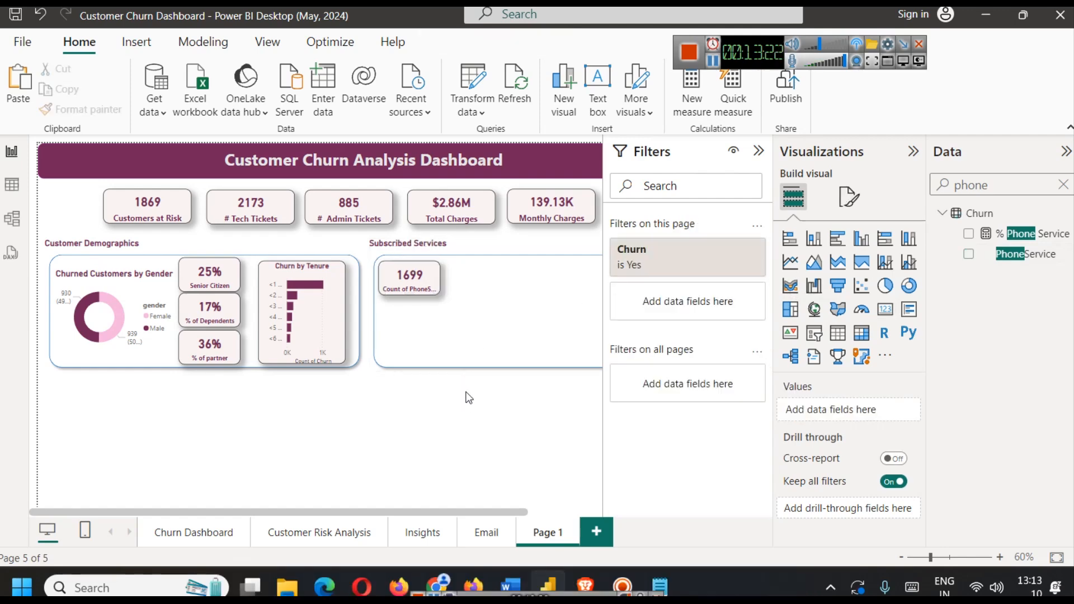
pyautogui.click(759, 151)
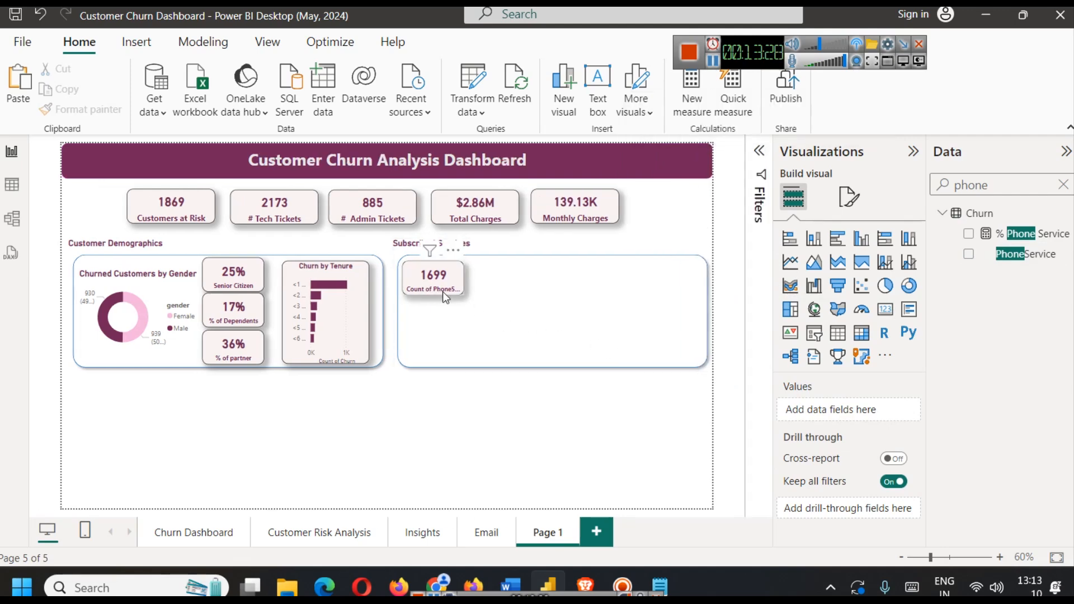
pyautogui.click(421, 281)
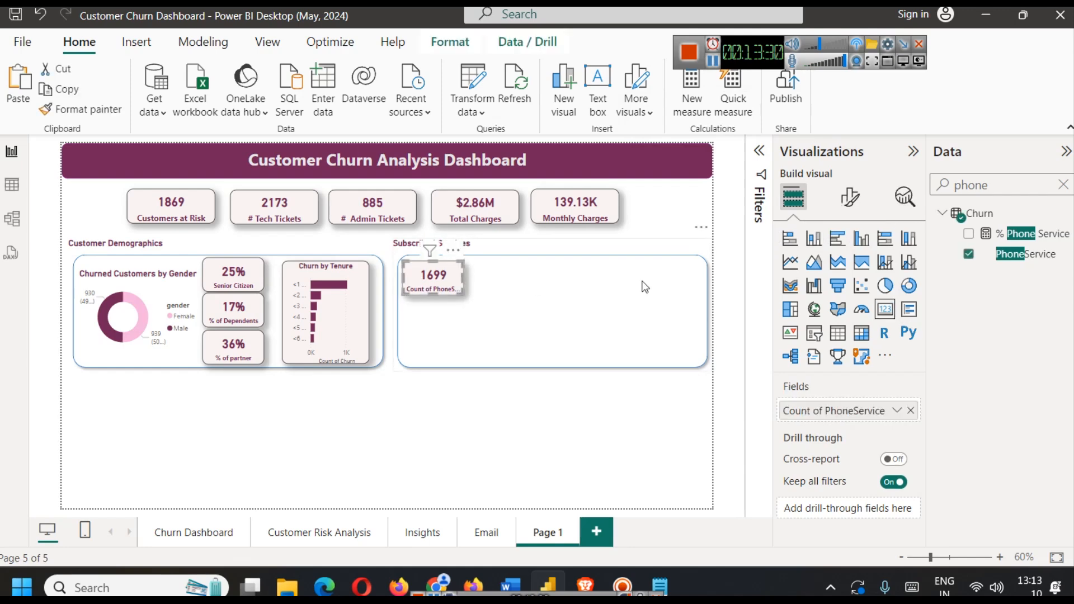
pyautogui.click(902, 413)
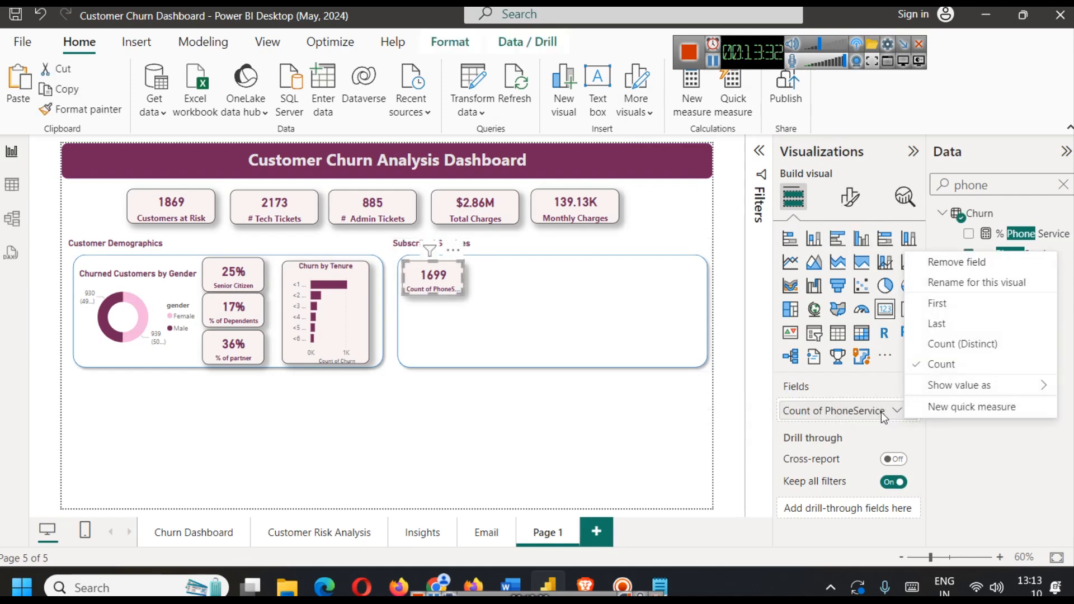
pyautogui.moveTo(945, 386)
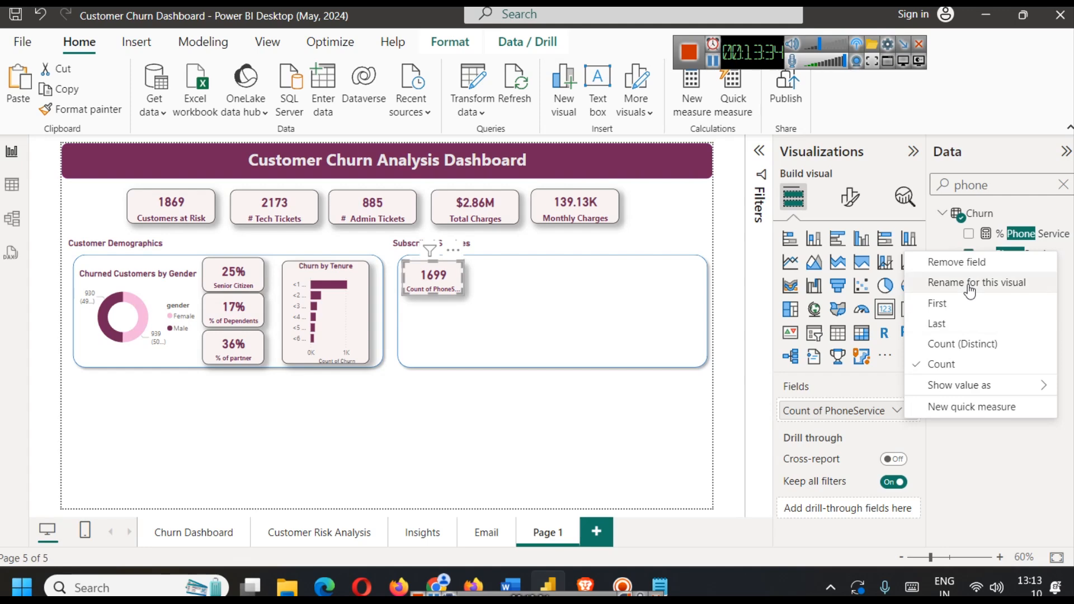
pyautogui.click(967, 282)
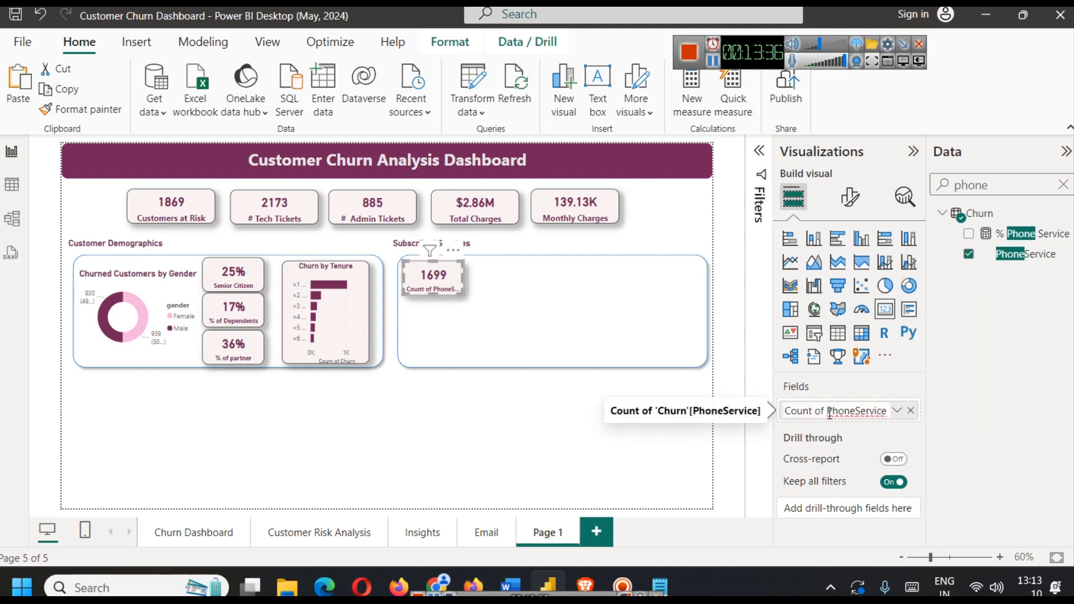
pyautogui.moveTo(829, 411); pyautogui.dragTo(783, 411)
pyautogui.press('BackSpace')
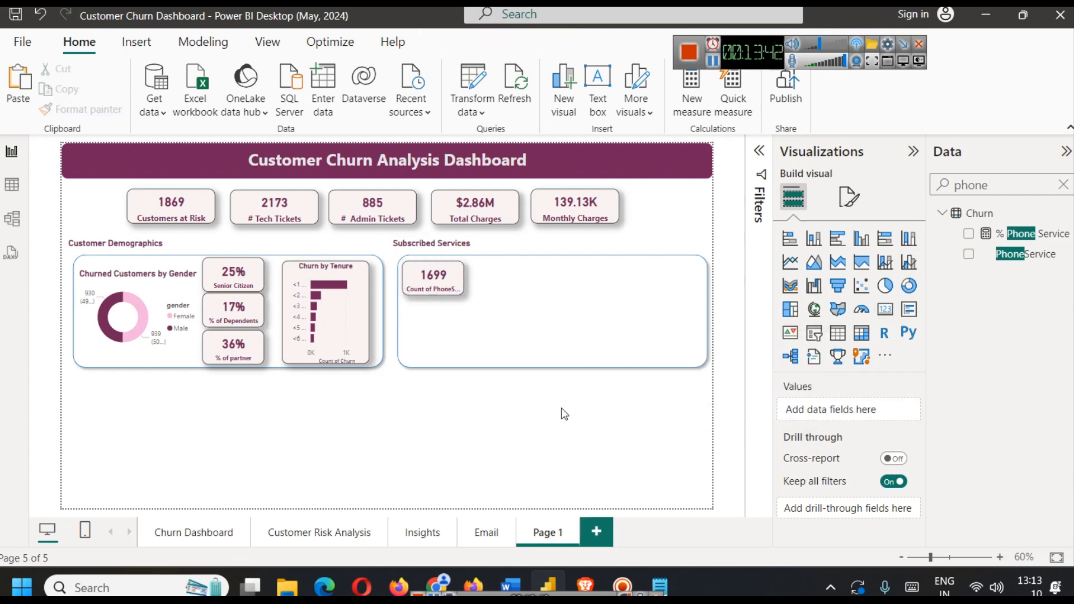
# Rename the PhoneService card's field for this visual as Phone Service
pyautogui.click(435, 287)
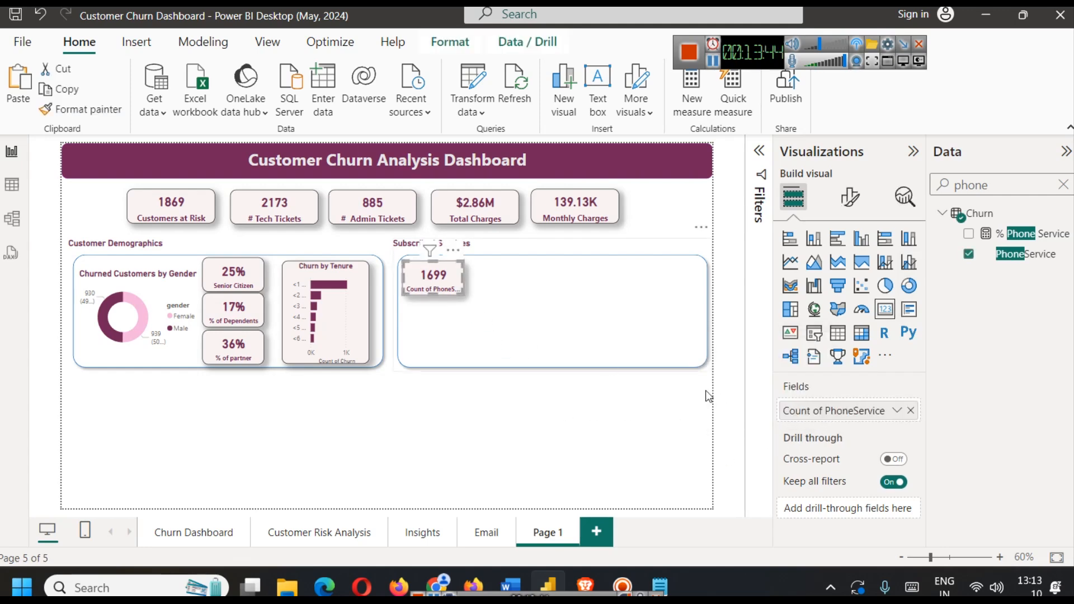
pyautogui.click(886, 411)
pyautogui.click(976, 282)
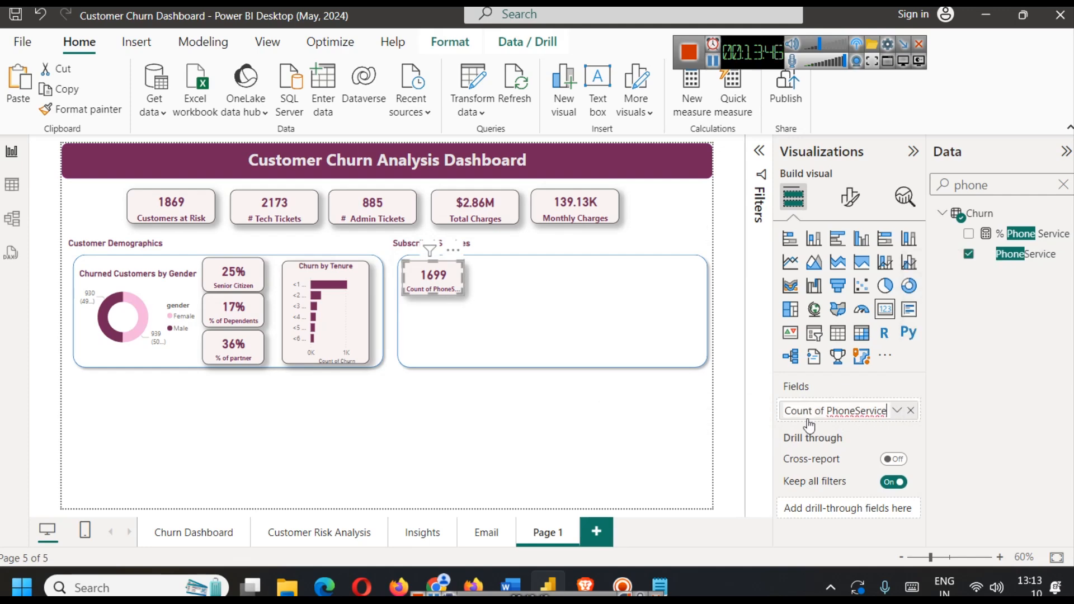
pyautogui.moveTo(825, 411); pyautogui.dragTo(758, 401)
pyautogui.press('BackSpace')
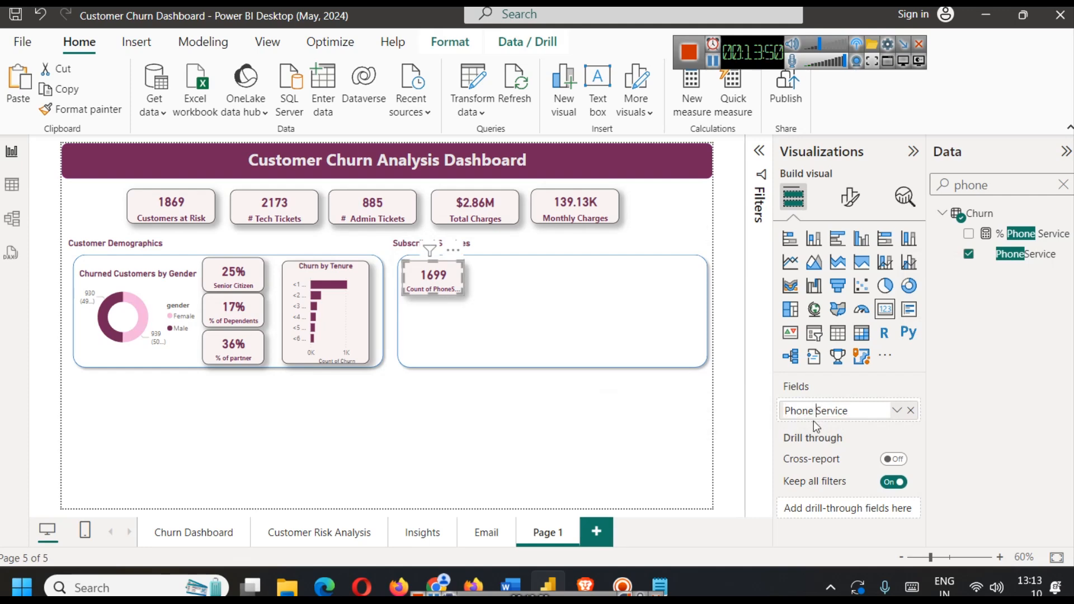
pyautogui.press('Return')
pyautogui.click(569, 434)
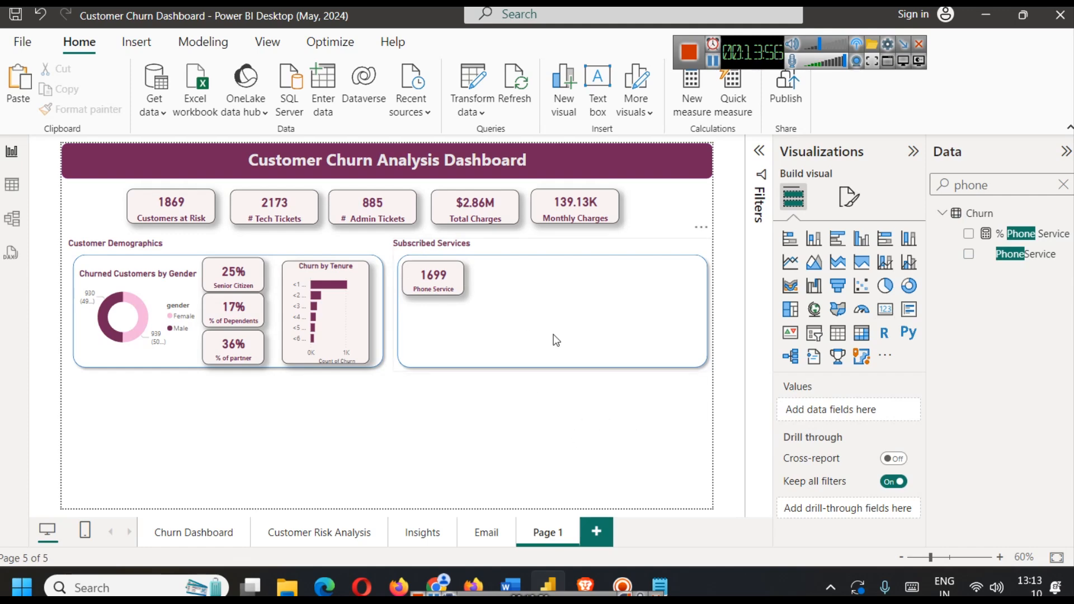
# Examine the service cards on the Churn Dashboard page and the % Phone Service measure's formula, and return to Page 1
pyautogui.click(191, 532)
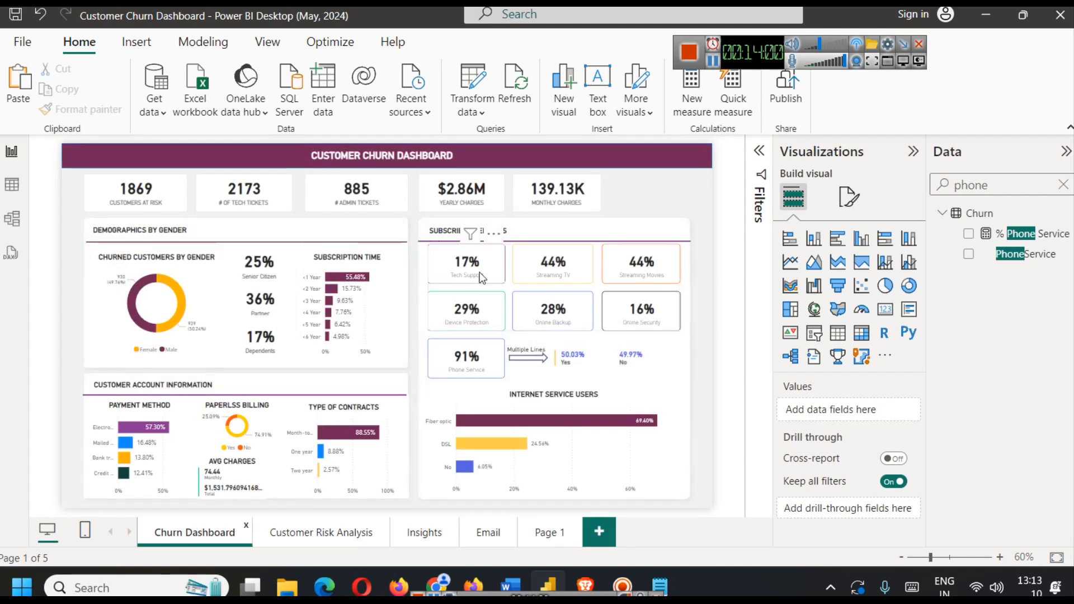
pyautogui.click(1029, 234)
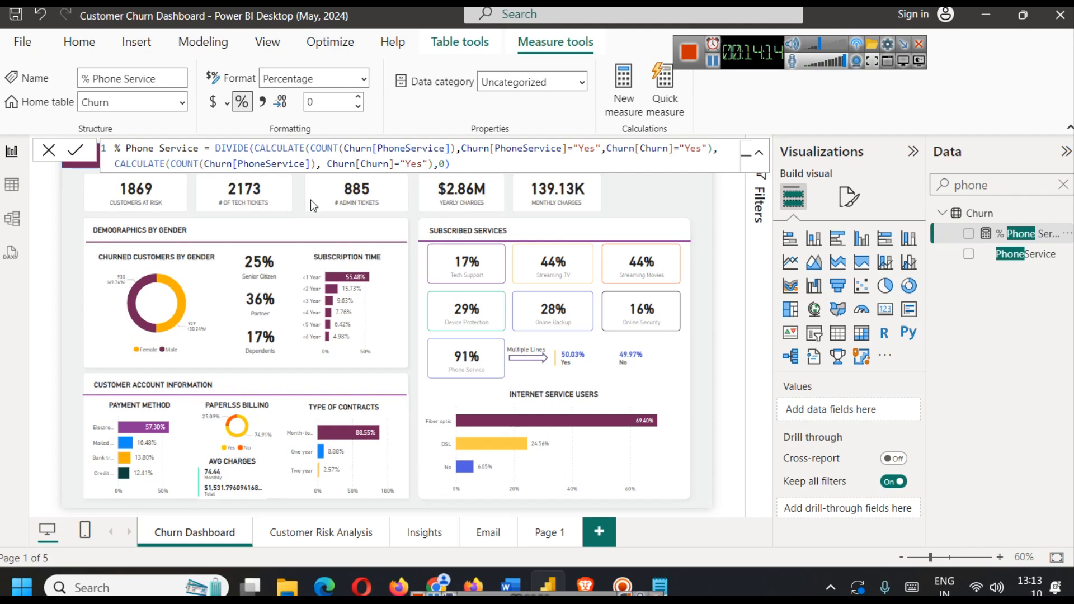
pyautogui.click(547, 536)
# Duplicate the Phone Service card three times and space the four cards evenly in a row across the Subscribed Services box
pyautogui.click(444, 282)
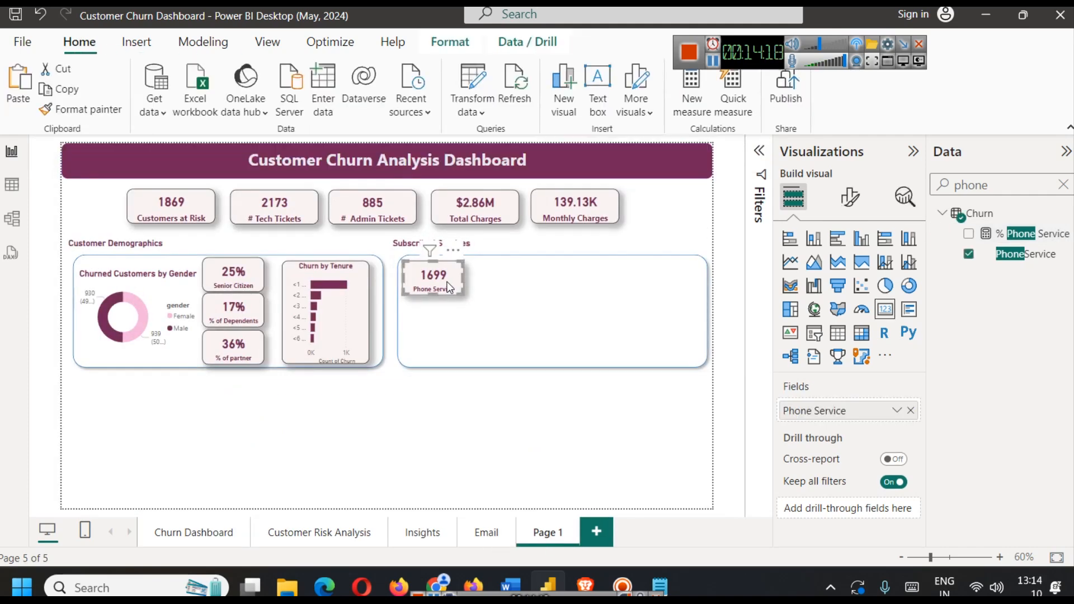
pyautogui.moveTo(446, 282); pyautogui.dragTo(509, 277)
pyautogui.moveTo(423, 285); pyautogui.dragTo(573, 273)
pyautogui.hotkey('ctrl', 'v')
pyautogui.moveTo(413, 276); pyautogui.dragTo(651, 275)
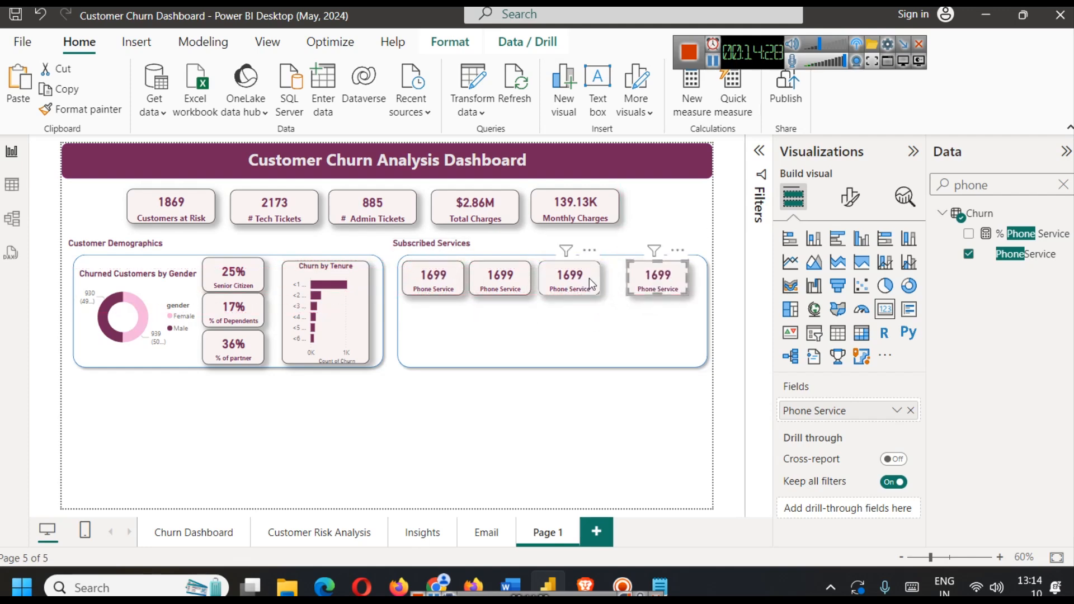
pyautogui.moveTo(585, 277); pyautogui.dragTo(593, 277)
pyautogui.moveTo(509, 280); pyautogui.dragTo(515, 279)
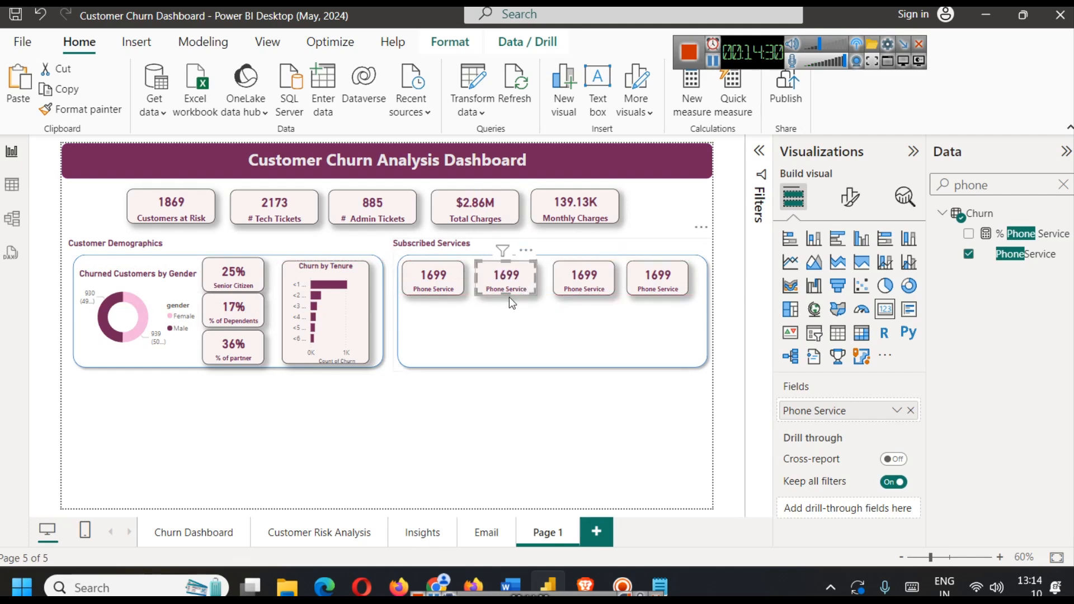
pyautogui.click(636, 328)
pyautogui.click(631, 394)
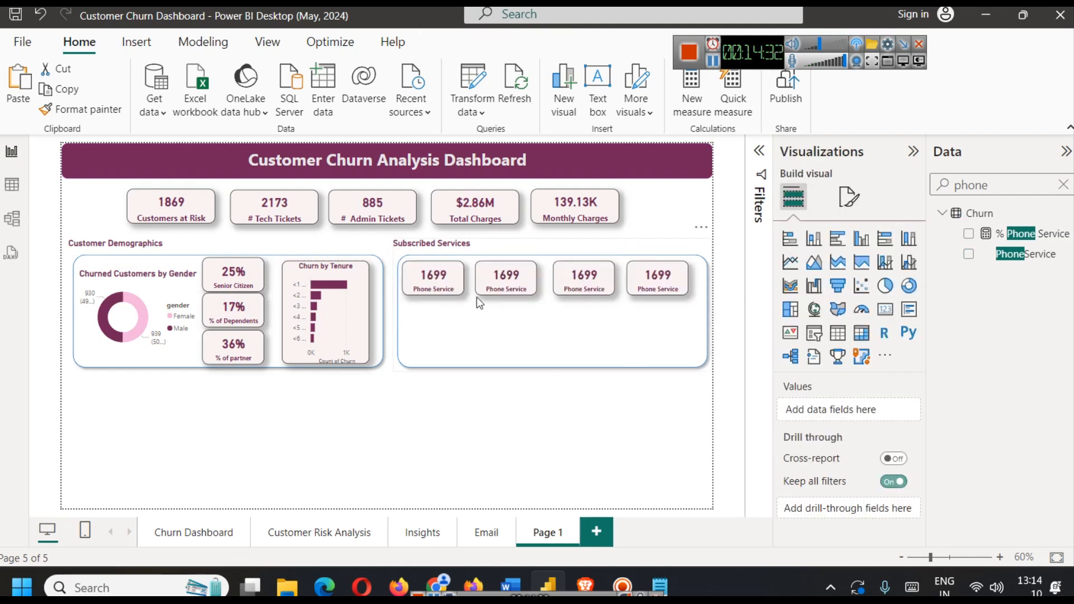
# Copy the row of four Phone Service cards and place the copies as a second row directly beneath it
pyautogui.click(444, 274)
pyautogui.keyDown('ctrl'); pyautogui.click(519, 279); pyautogui.keyUp('ctrl')
pyautogui.keyDown('ctrl'); pyautogui.click(596, 288); pyautogui.keyUp('ctrl')
pyautogui.hotkey('ctrl', 'c')
pyautogui.hotkey('ctrl', 'v')
pyautogui.moveTo(660, 282); pyautogui.dragTo(653, 327)
pyautogui.click(653, 327)
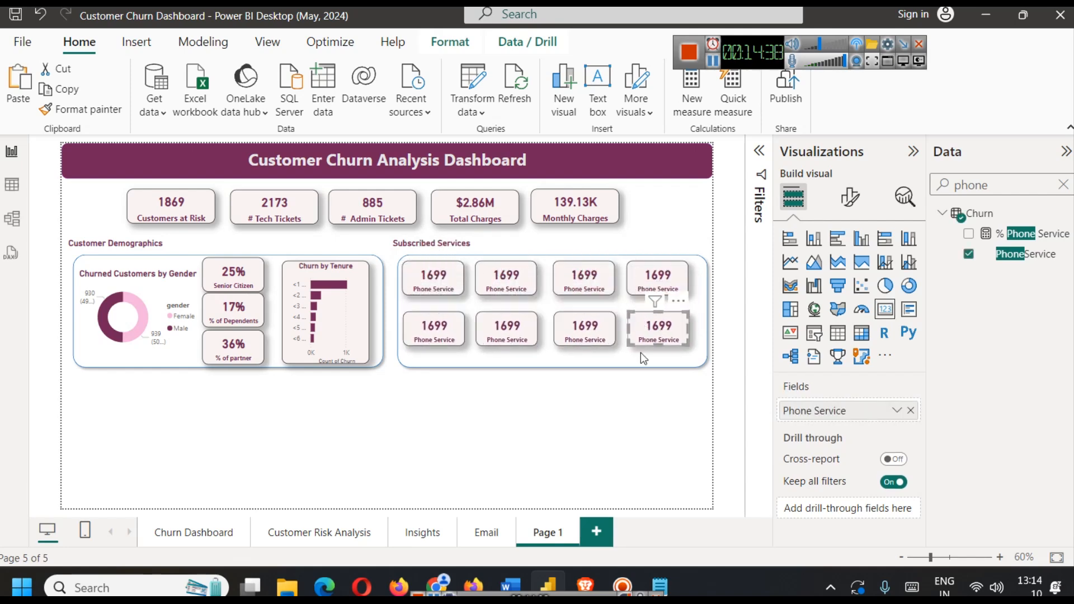
pyautogui.click(640, 388)
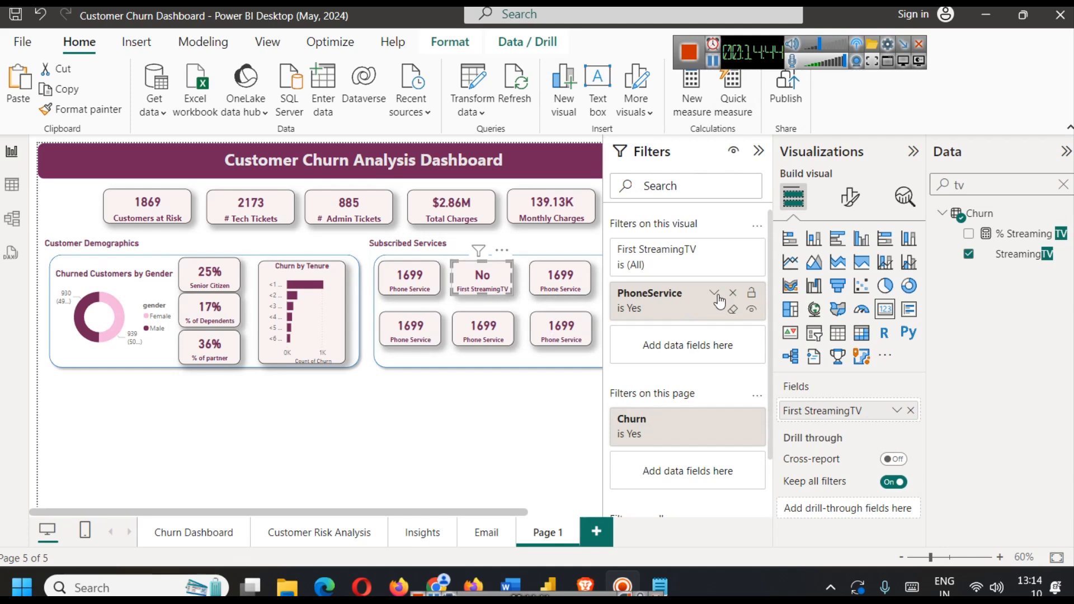
# Replace the StreamingTV card's PhoneService filter with StreamingTV is Yes and summarize its field by Count
pyautogui.click(732, 293)
pyautogui.moveTo(1026, 255); pyautogui.dragTo(703, 306)
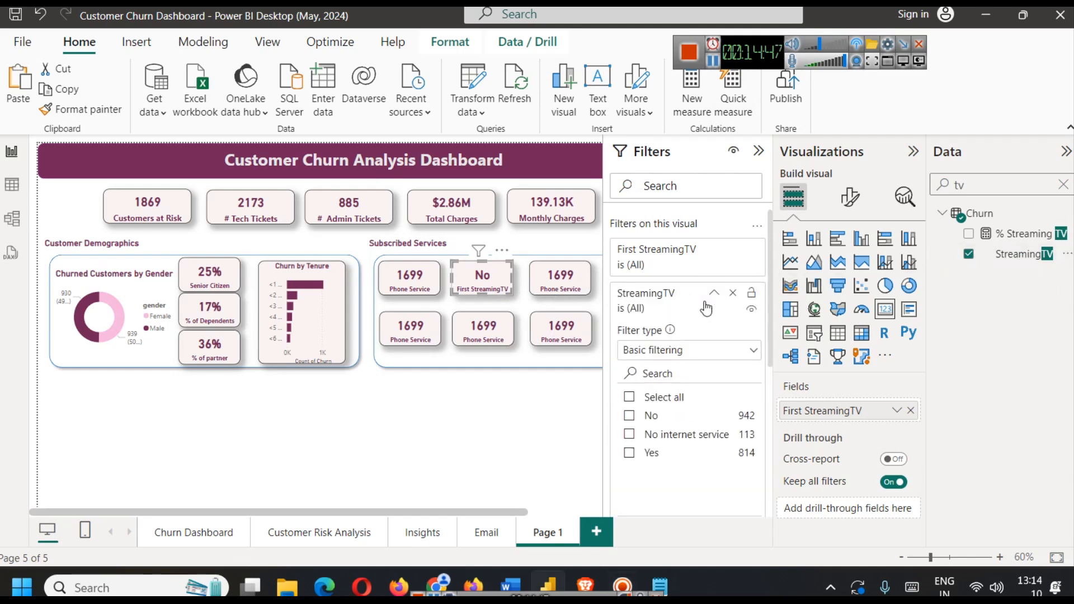
pyautogui.click(638, 451)
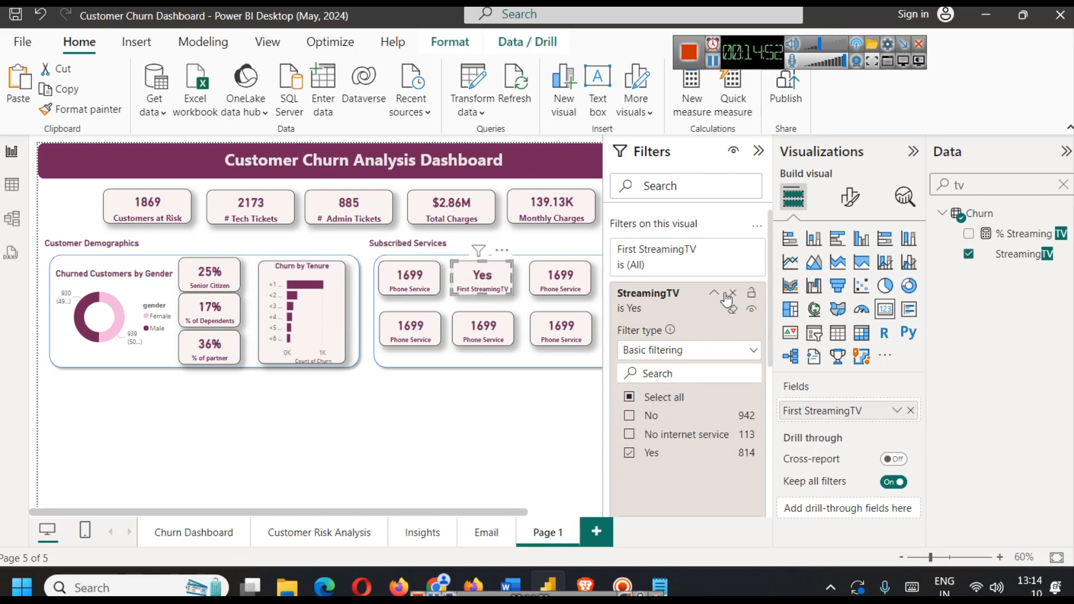
pyautogui.click(714, 293)
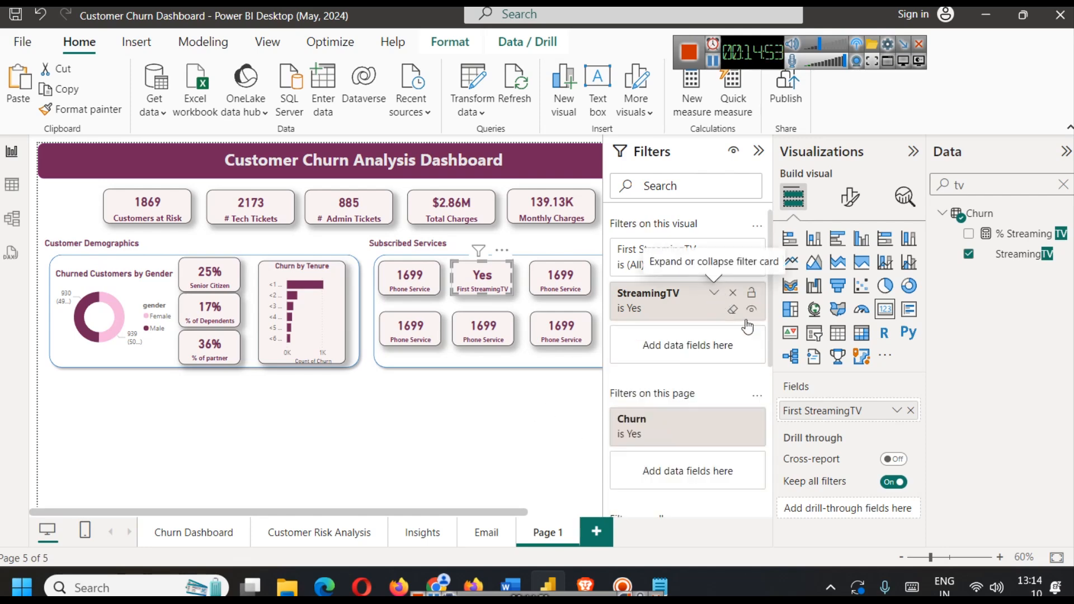
pyautogui.click(897, 411)
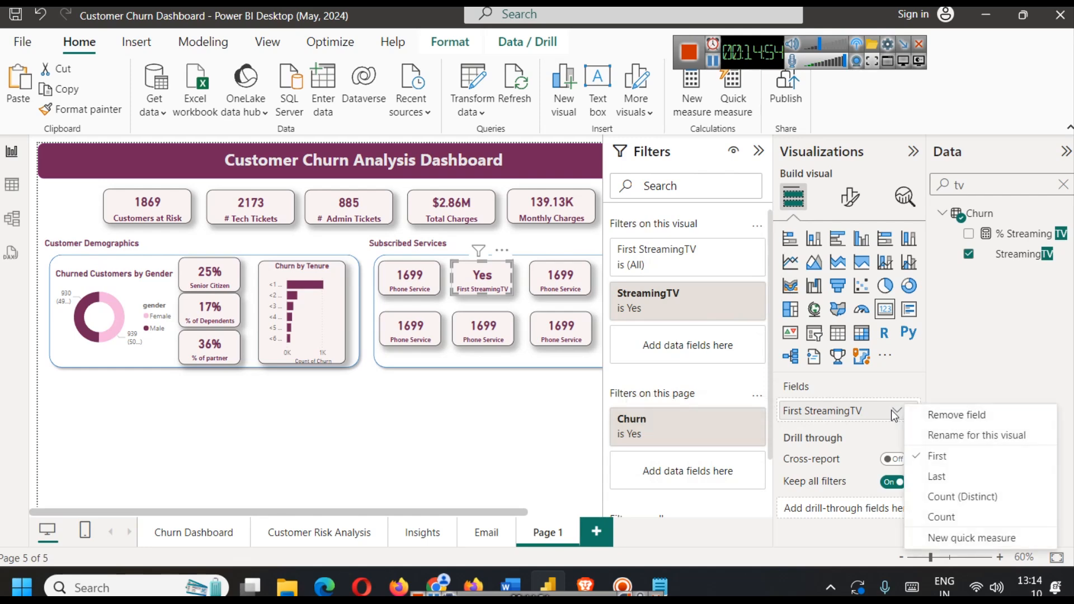
pyautogui.click(956, 515)
pyautogui.click(517, 428)
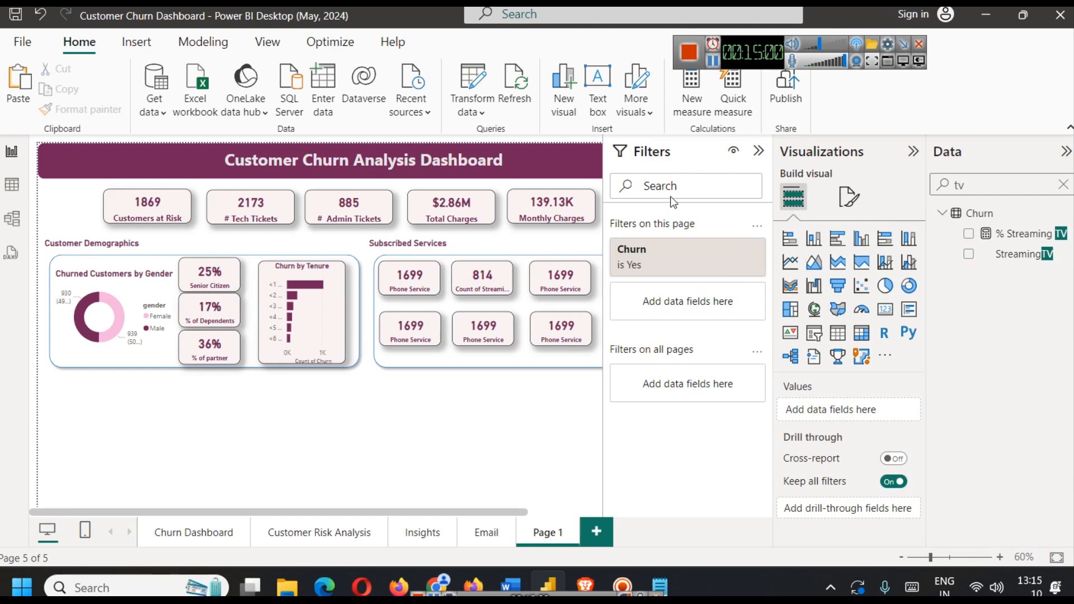
# Rename the second card's field for this visual as StreamingTV and collapse the filter settings
pyautogui.click(512, 280)
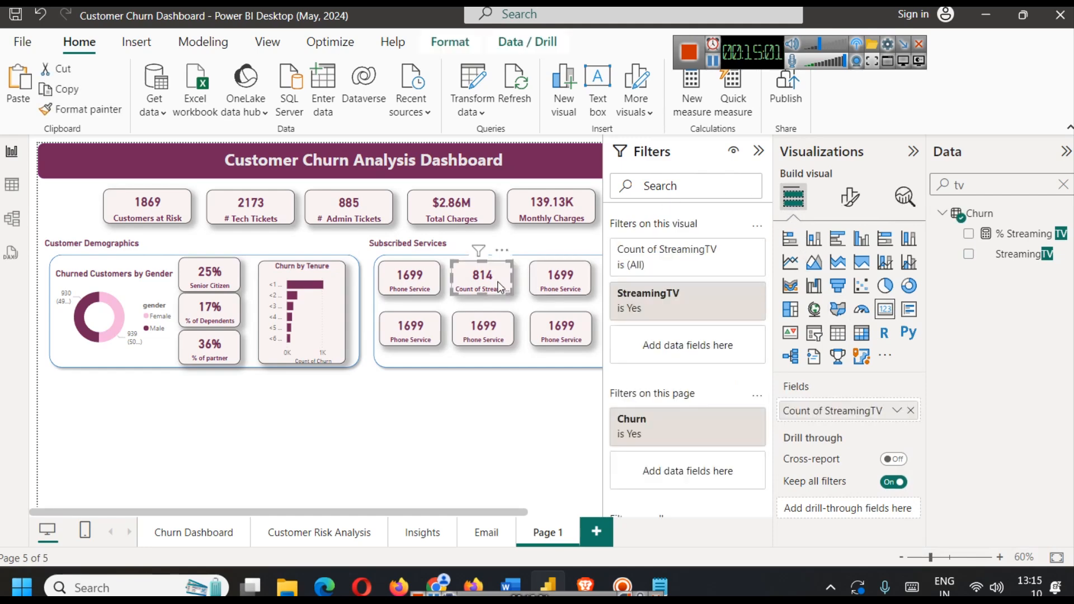
pyautogui.click(897, 412)
pyautogui.click(961, 284)
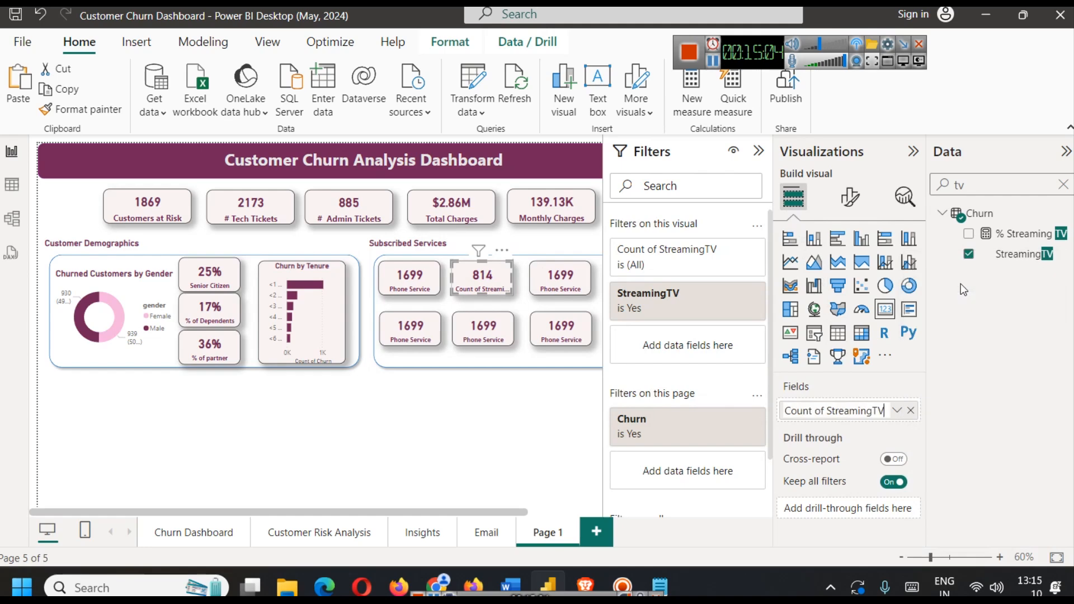
pyautogui.moveTo(827, 411); pyautogui.dragTo(809, 411)
pyautogui.press('BackSpace')
pyautogui.press('BackSpace')
pyautogui.press('BackSpace')
pyautogui.press('BackSpace')
pyautogui.press('Return')
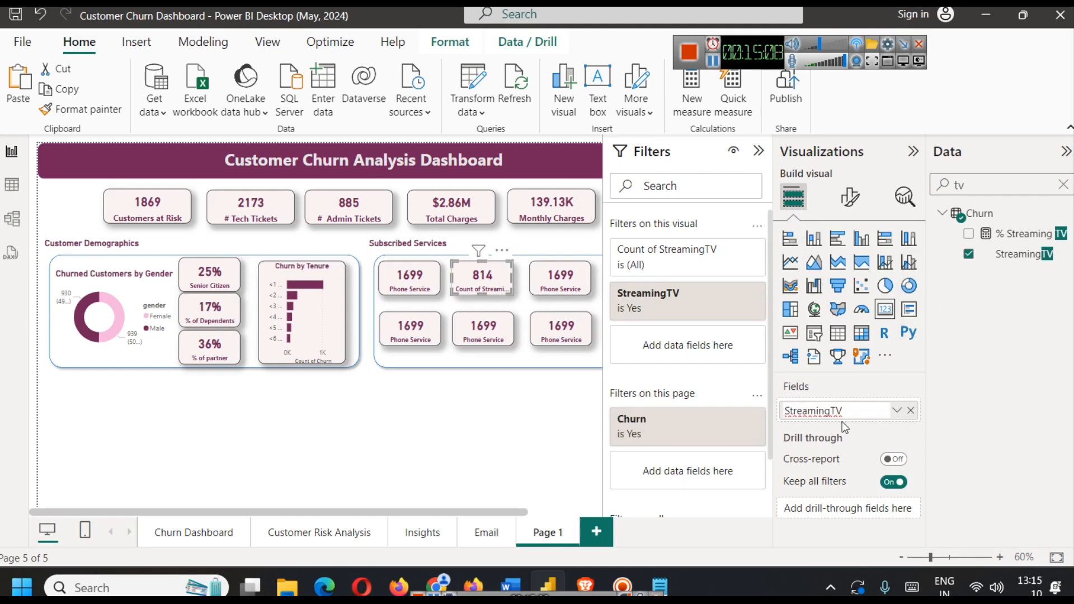
pyautogui.click(461, 403)
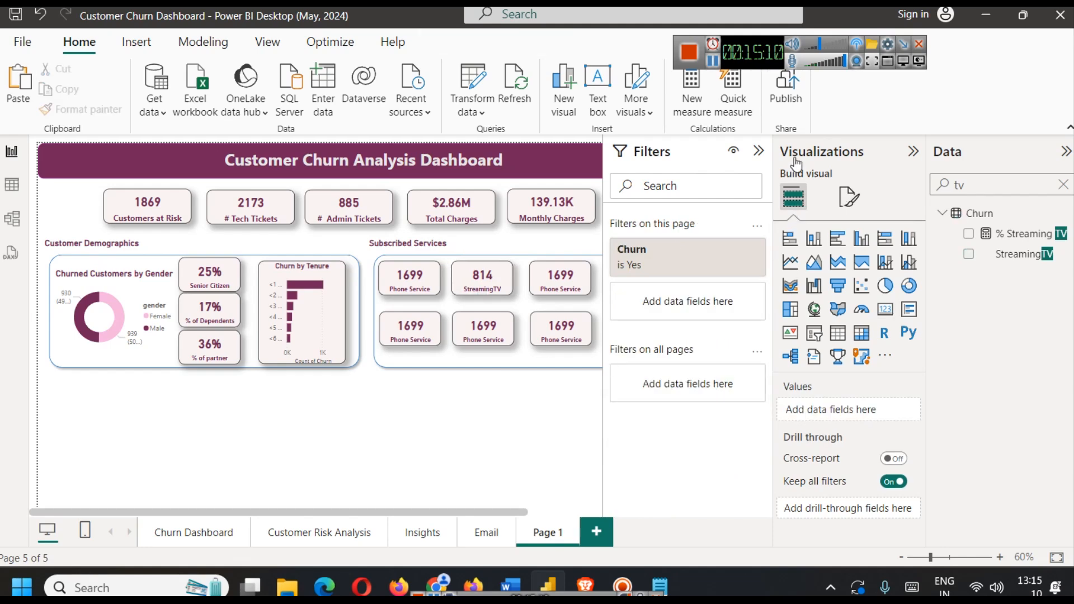
pyautogui.click(759, 151)
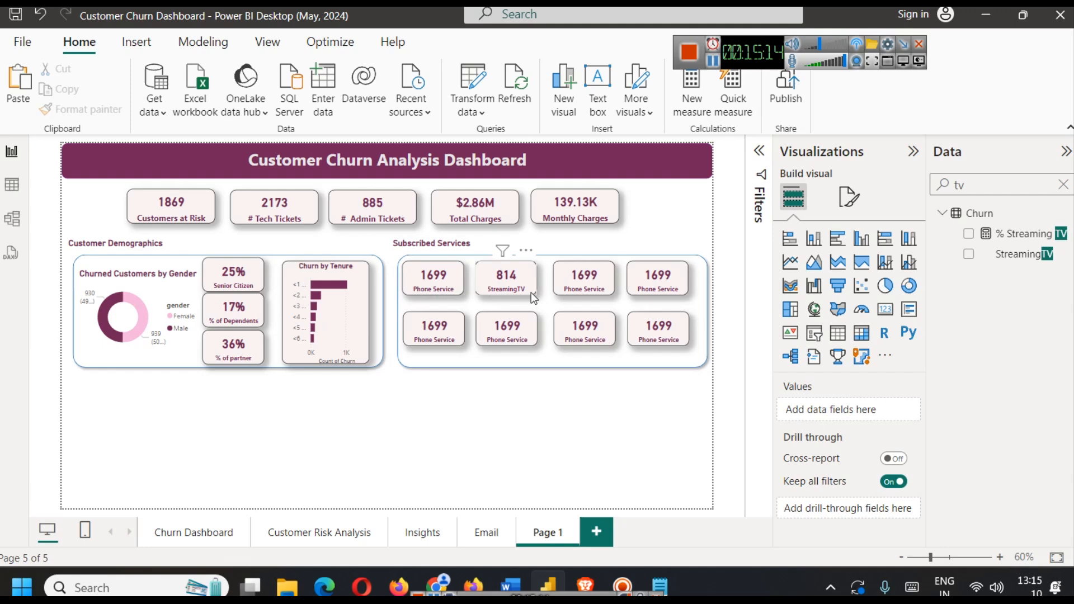
# Select the third card in the upper row of Subscribed Services and search the data fields for "int"
pyautogui.click(582, 283)
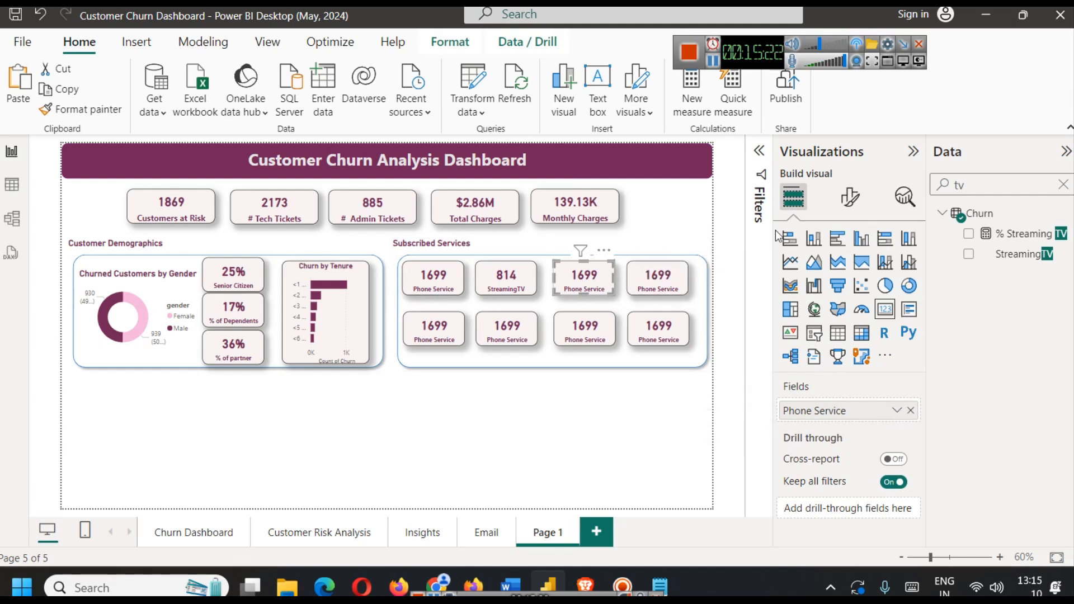
pyautogui.click(1062, 185)
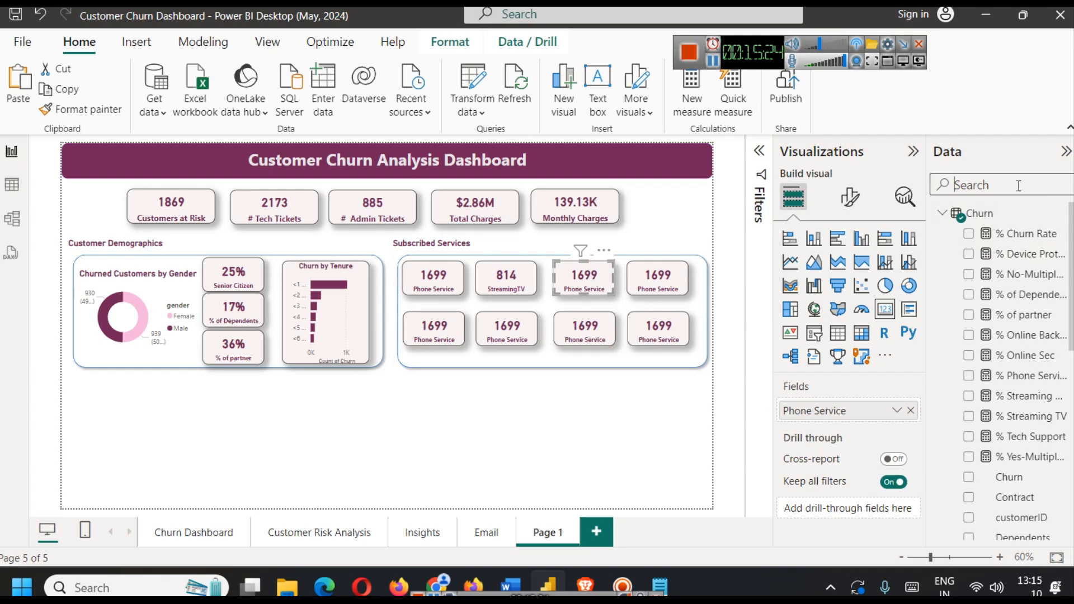
pyautogui.write('in')
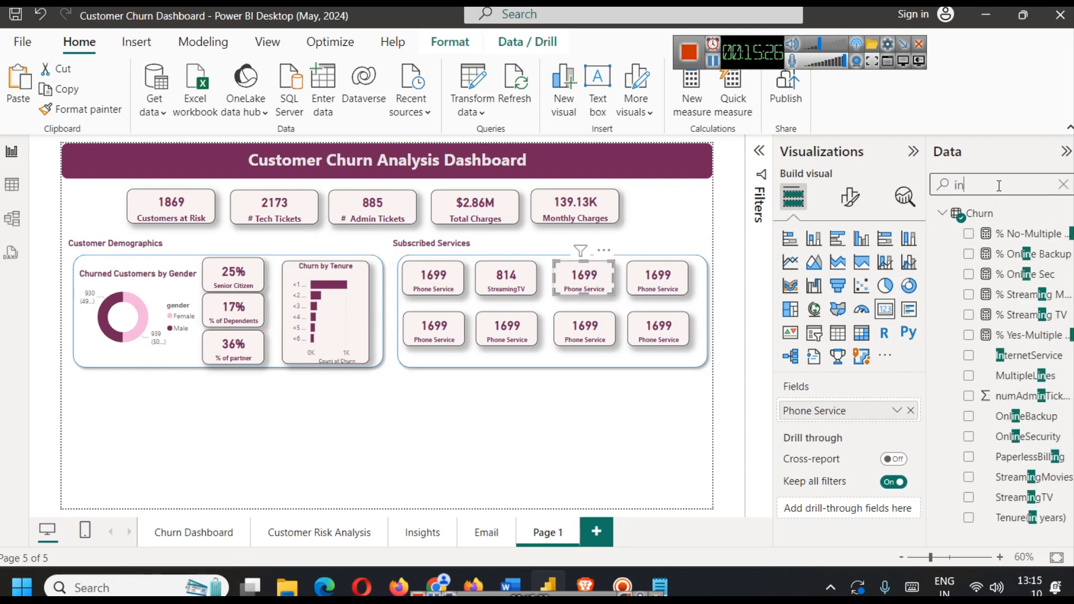
pyautogui.write('t')
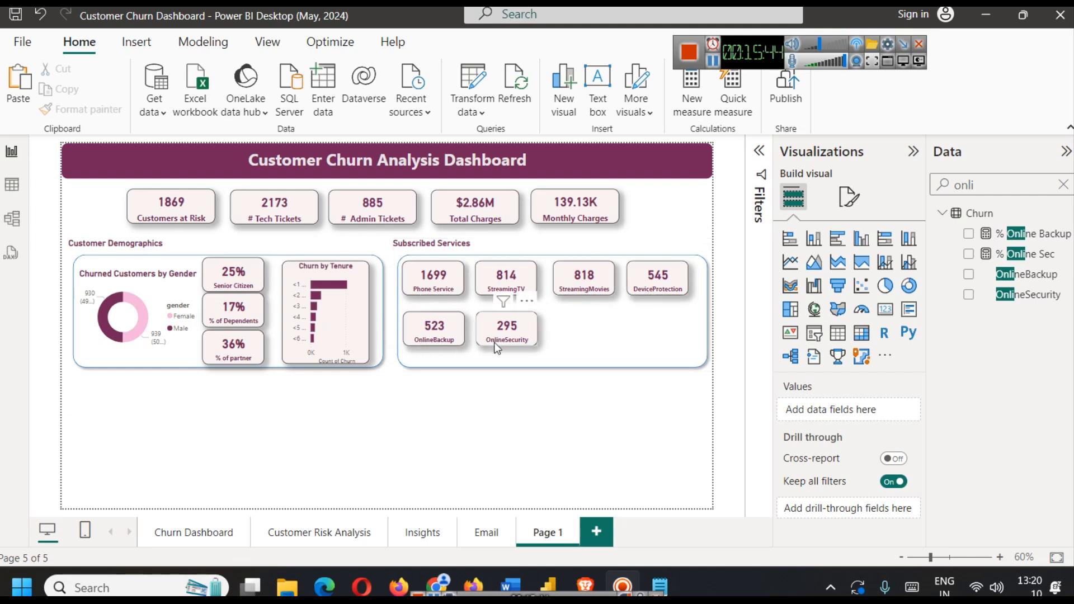
# Review the visual-level filters applied to the StreamingTV card in Subscribed Services
pyautogui.click(499, 279)
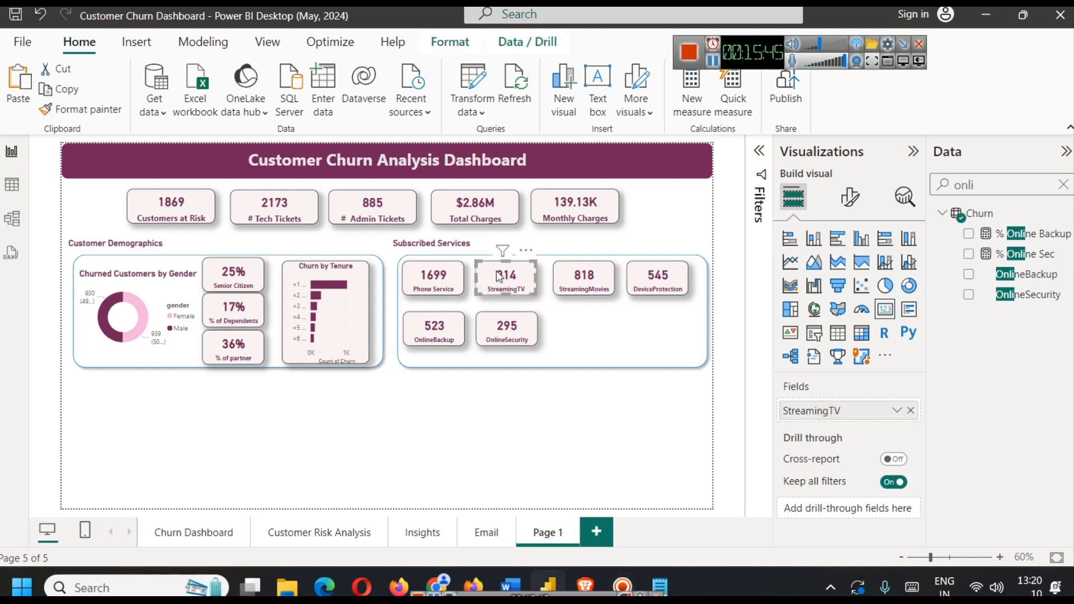
pyautogui.click(765, 171)
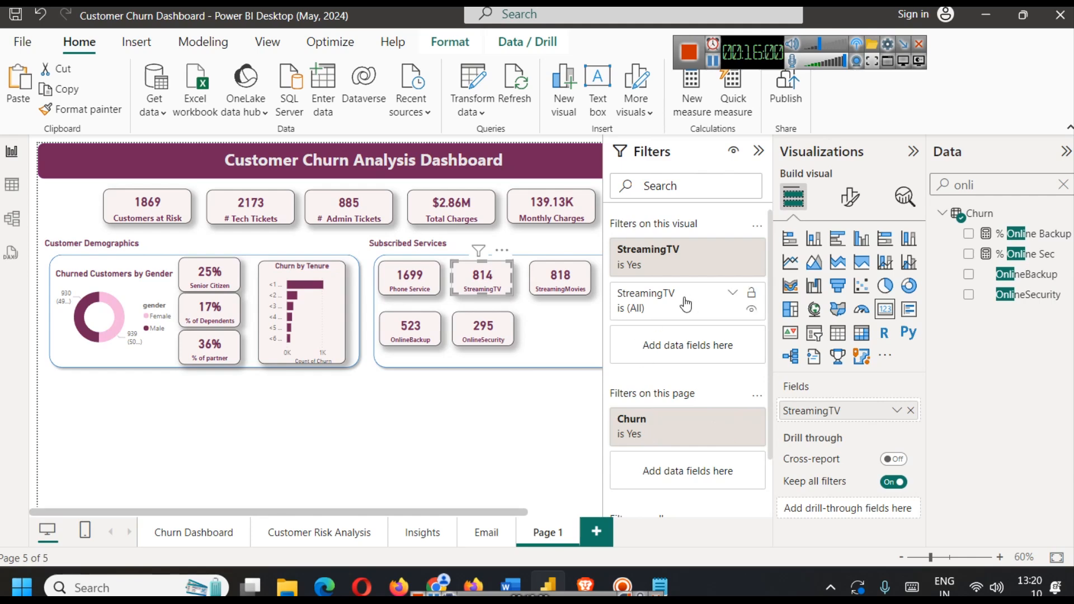
pyautogui.click(757, 153)
pyautogui.click(711, 61)
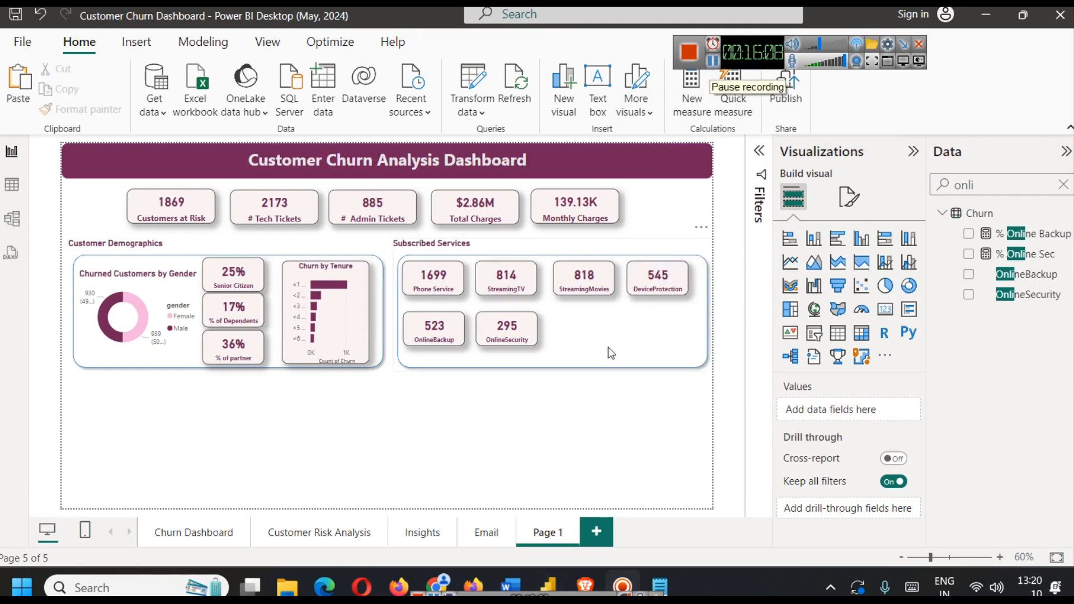
# Add a multi-row card with the MultipleLines field, sized to fit the empty space beside the OnlineSecurity card
pyautogui.doubleClick(984, 181)
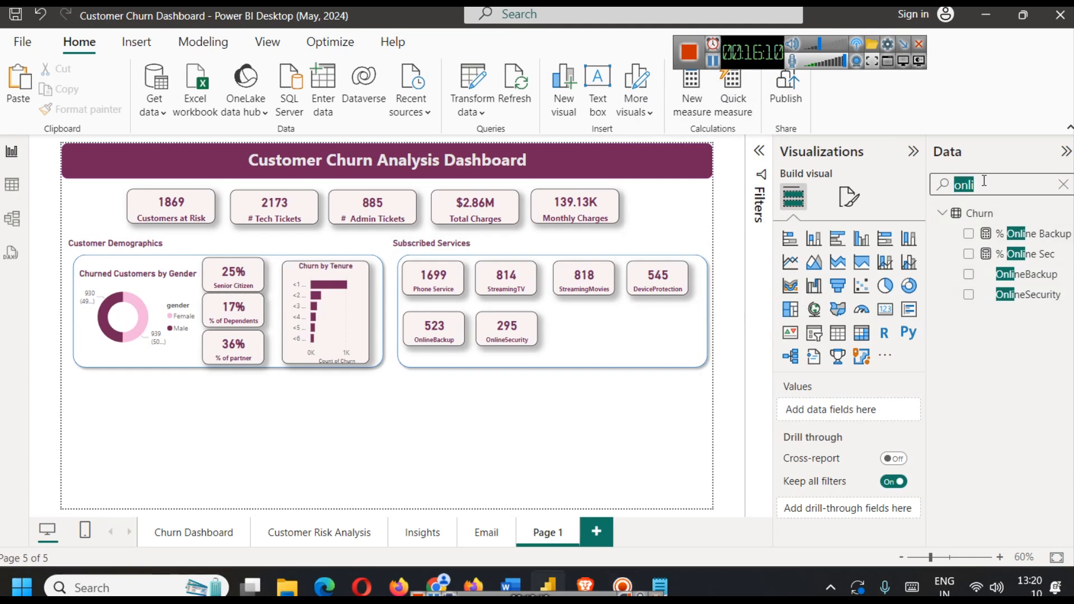
pyautogui.write('mul')
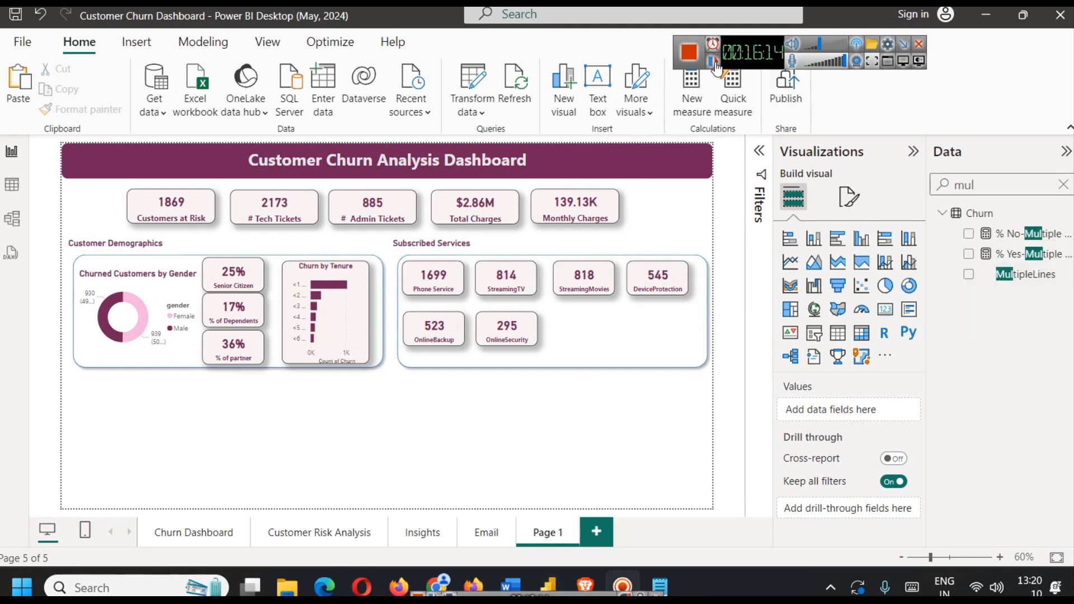
pyautogui.click(910, 314)
pyautogui.moveTo(304, 382); pyautogui.dragTo(582, 372)
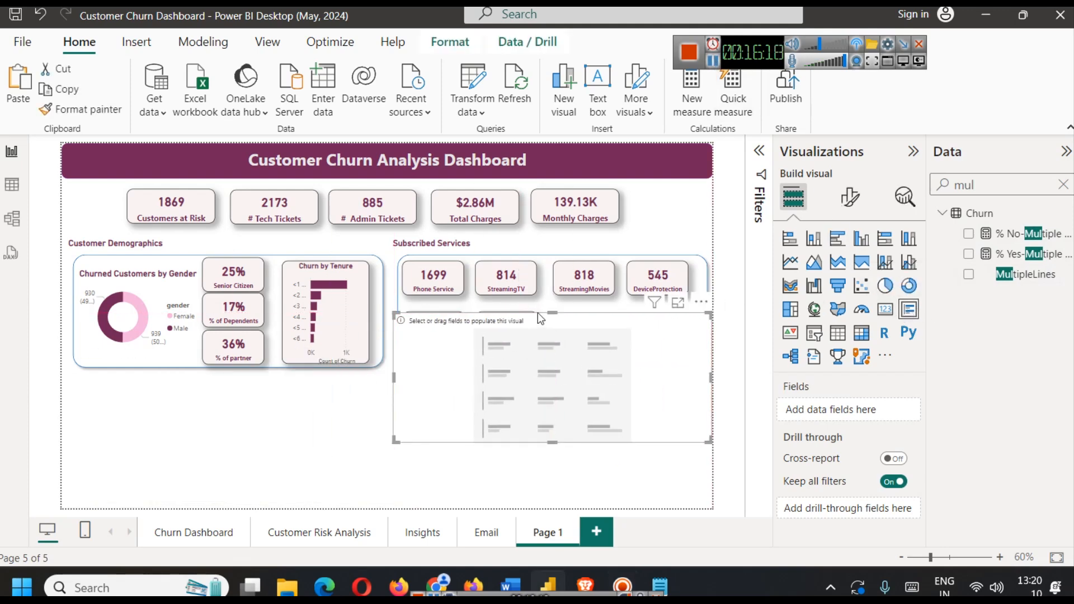
pyautogui.moveTo(554, 330)
pyautogui.mouseDown()
pyautogui.moveTo(555, 414)
pyautogui.moveTo(572, 334)
pyautogui.moveTo(549, 333)
pyautogui.mouseUp()
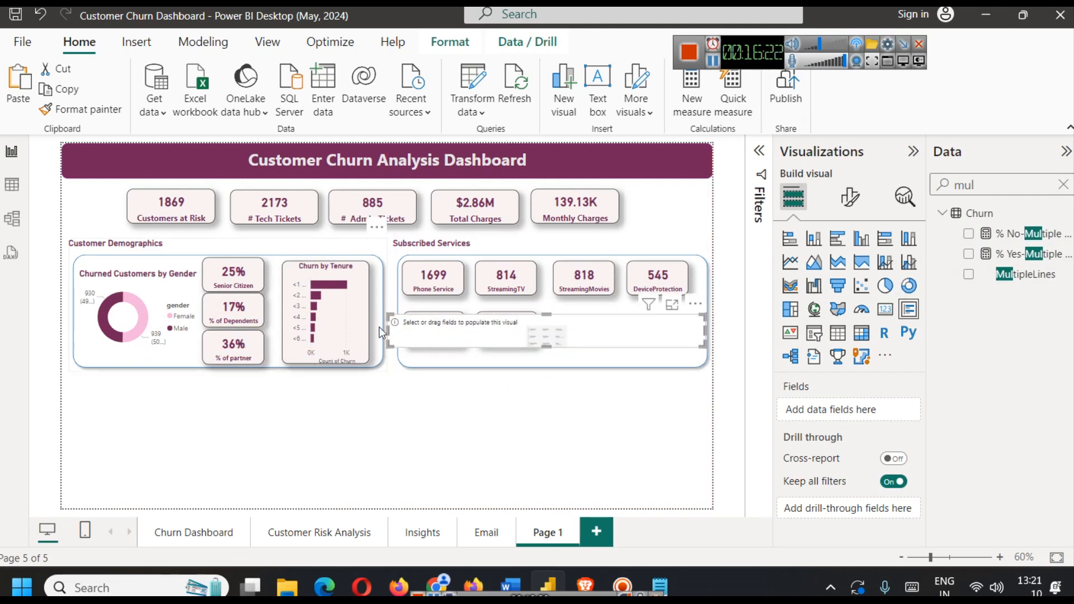
pyautogui.moveTo(388, 331); pyautogui.dragTo(634, 331)
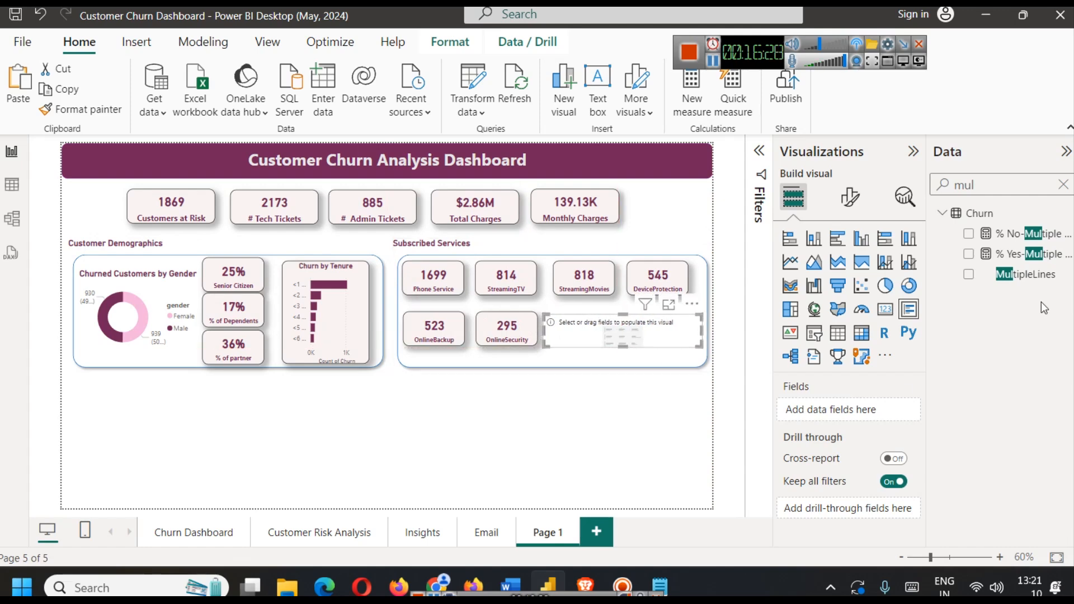
pyautogui.moveTo(1023, 282); pyautogui.dragTo(846, 411)
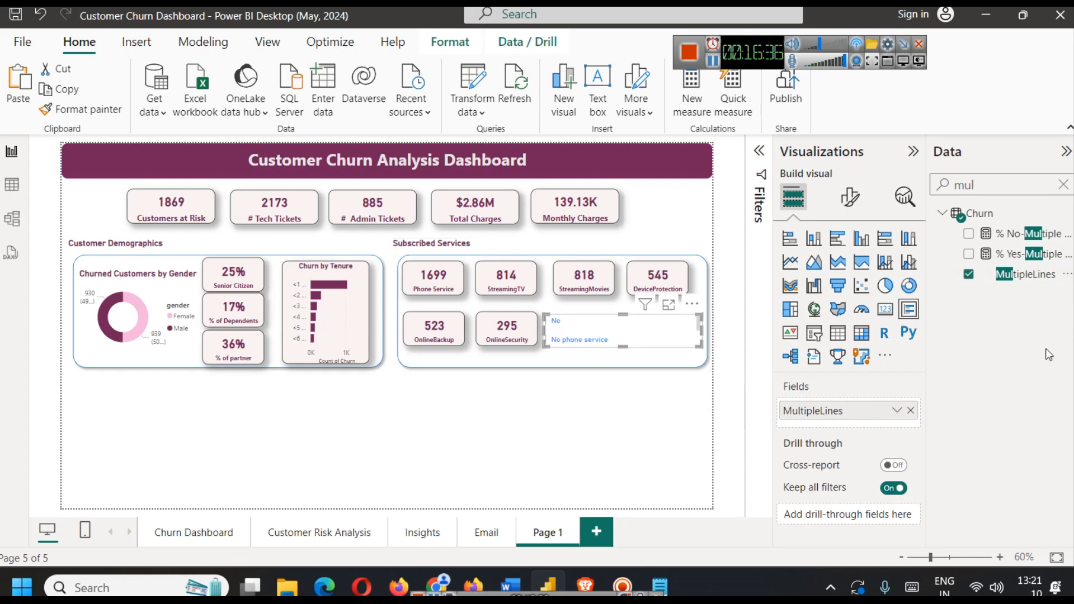
# Add customerID summarized by Count to the multi-row card and make the card taller
pyautogui.click(1063, 184)
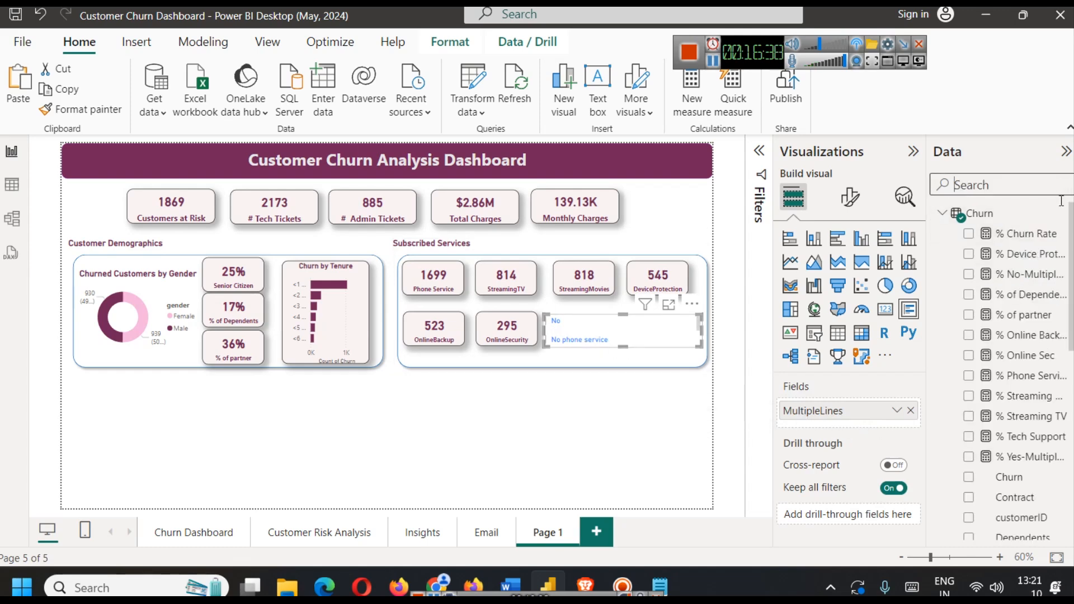
pyautogui.scroll(-6, 1017, 428)
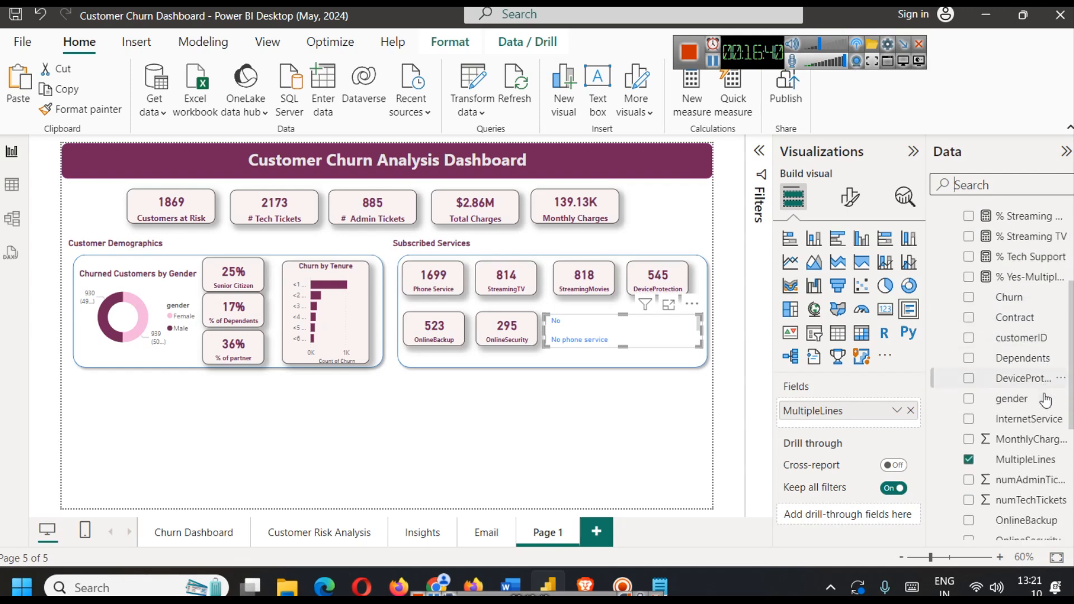
pyautogui.scroll(-3, 1044, 405)
pyautogui.scroll(8, 995, 336)
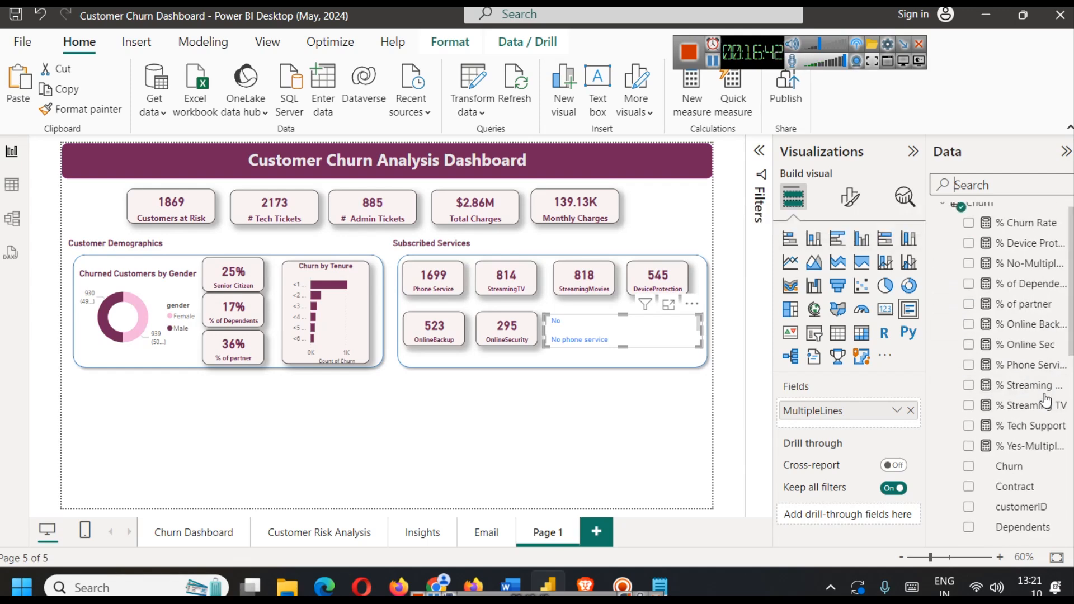
pyautogui.click(971, 183)
pyautogui.write('cus')
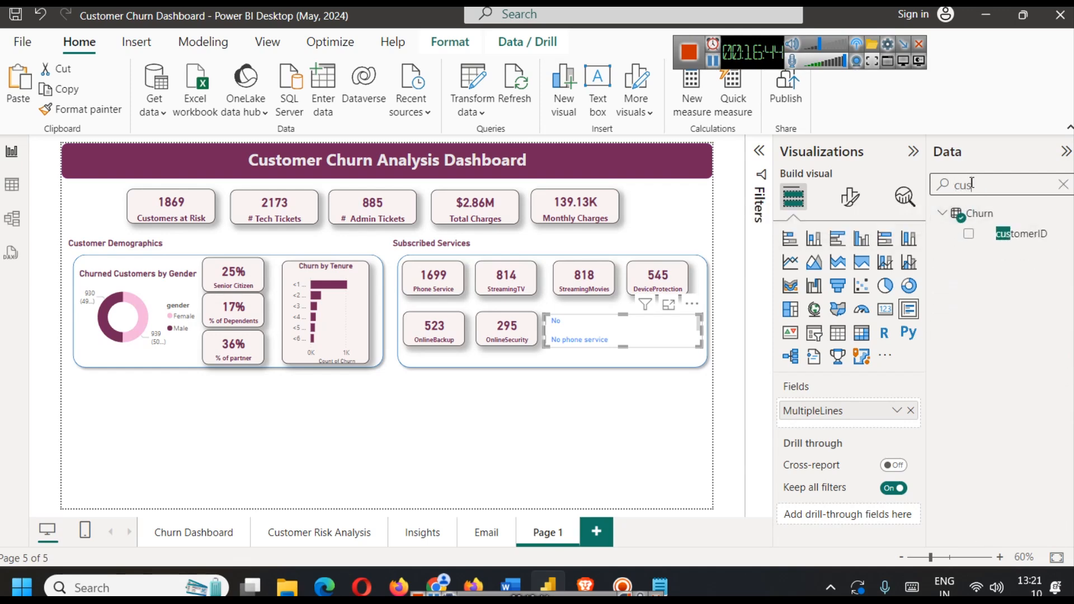
pyautogui.moveTo(1021, 234); pyautogui.dragTo(840, 423)
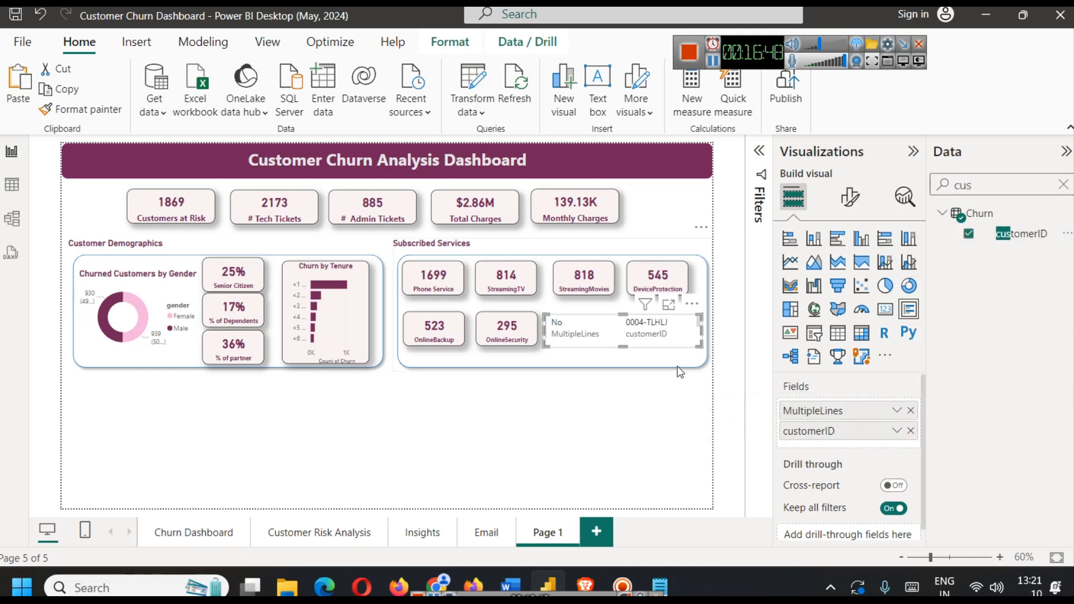
pyautogui.click(896, 430)
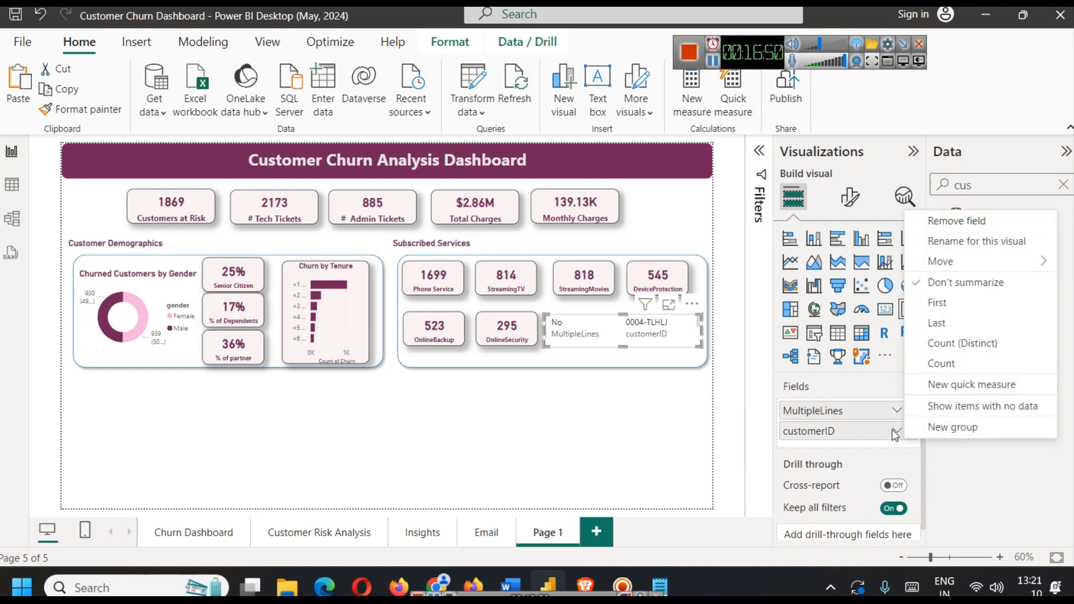
pyautogui.click(962, 363)
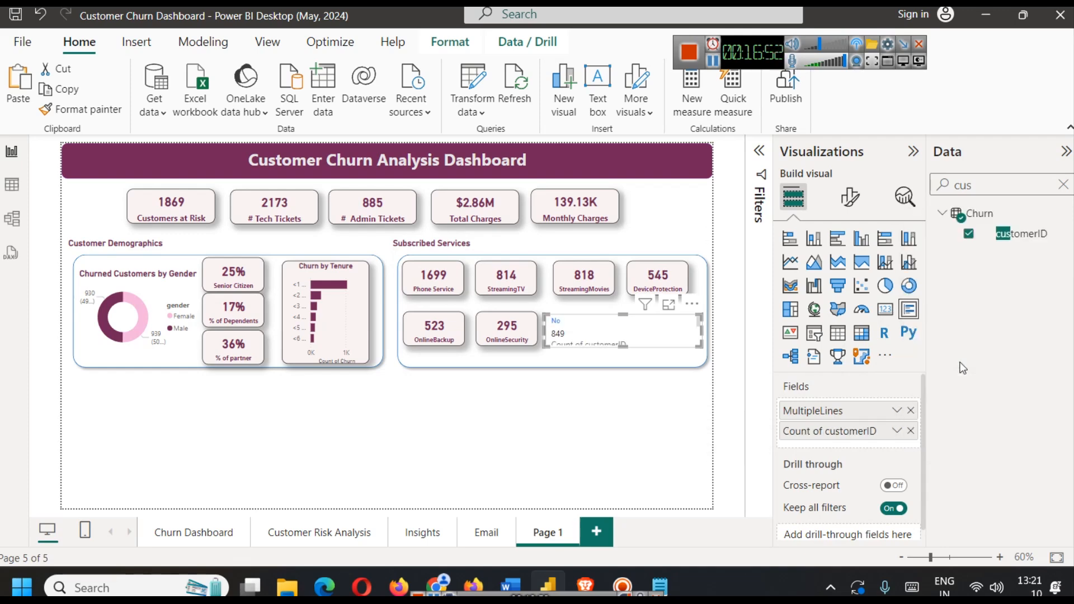
pyautogui.moveTo(624, 346); pyautogui.dragTo(621, 402)
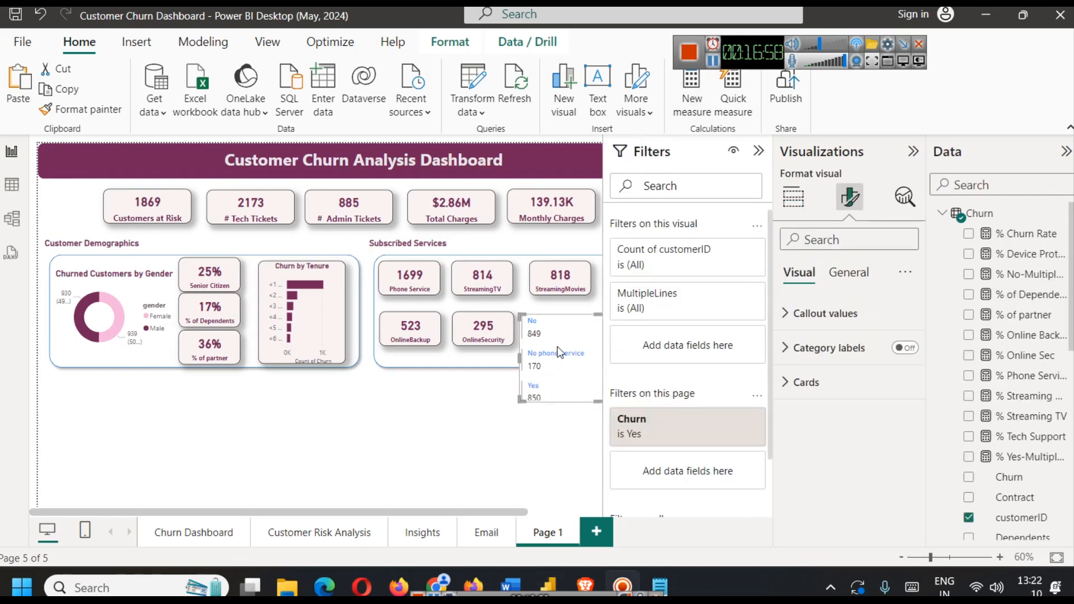
# Filter the multi-row card to MultipleLines values No and Yes, and shorten it to fit inside the Subscribed Services frame
pyautogui.click(1004, 178)
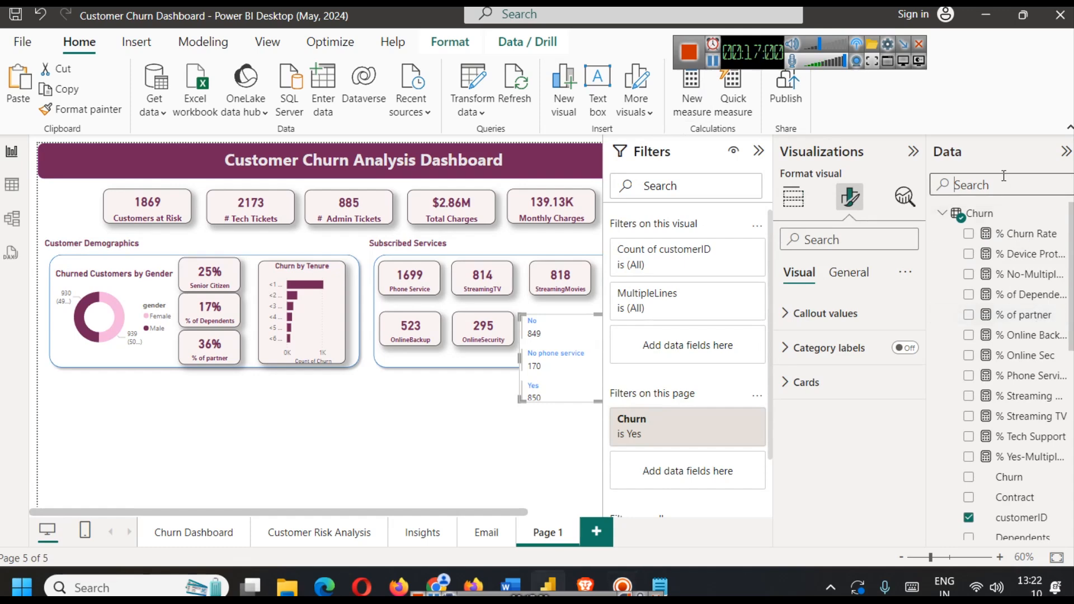
pyautogui.write('mul')
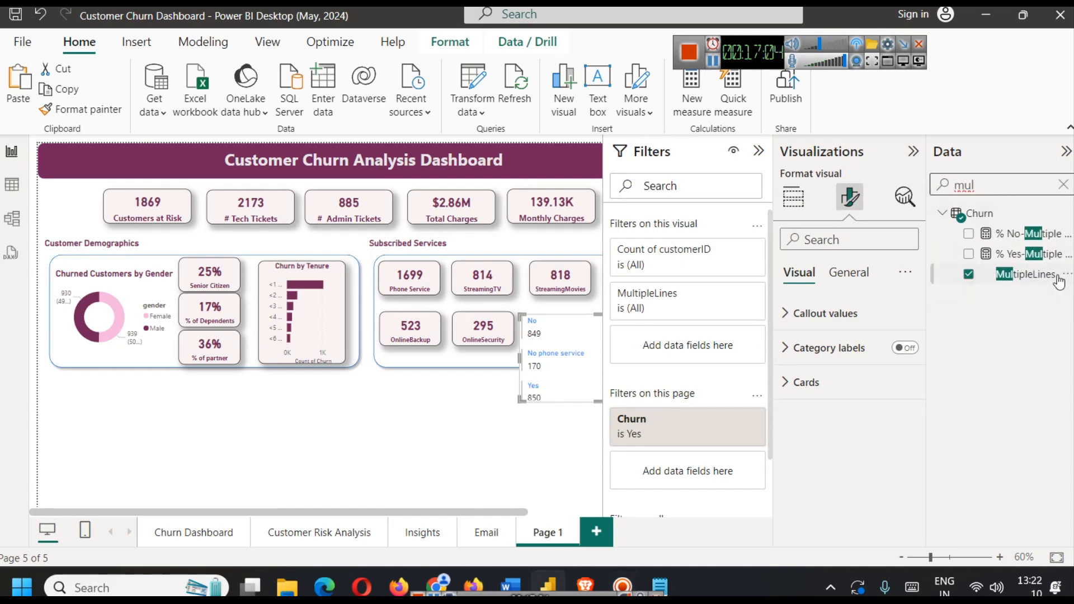
pyautogui.moveTo(1039, 273); pyautogui.dragTo(715, 351)
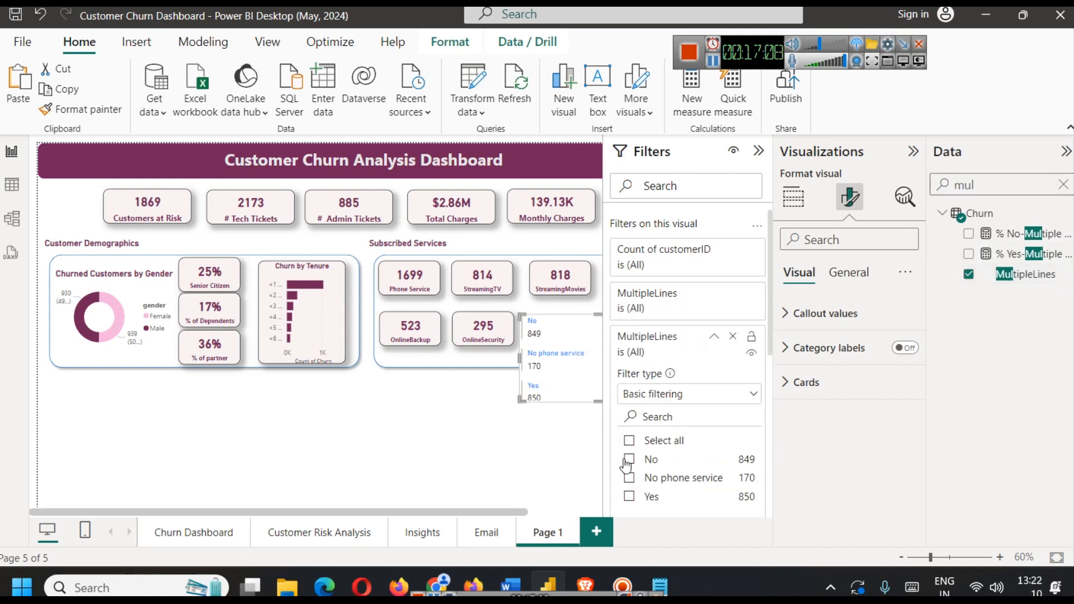
pyautogui.click(628, 459)
pyautogui.click(628, 496)
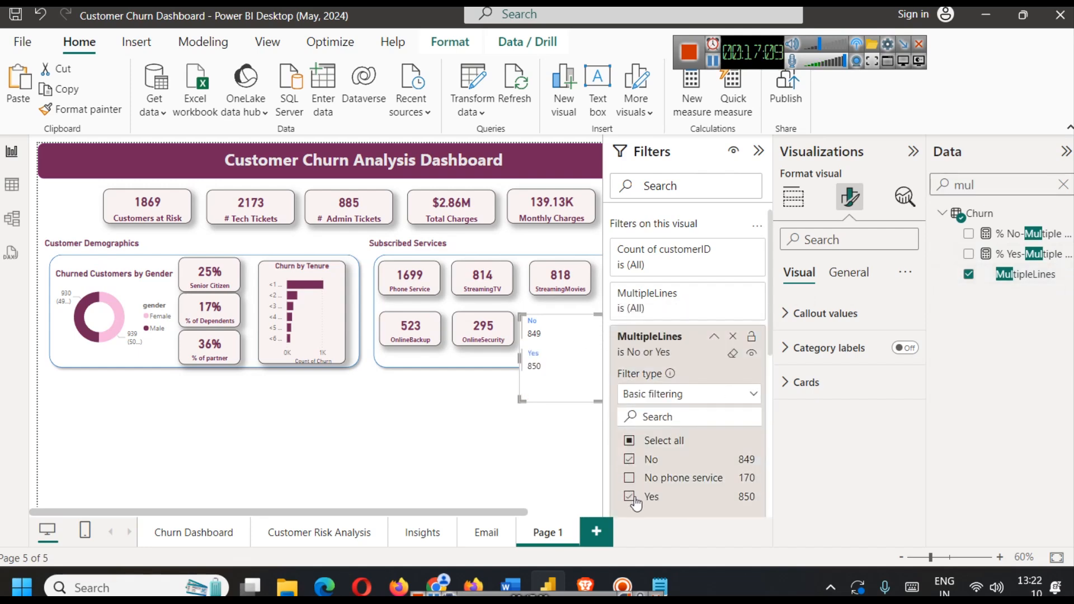
pyautogui.click(713, 336)
pyautogui.click(758, 151)
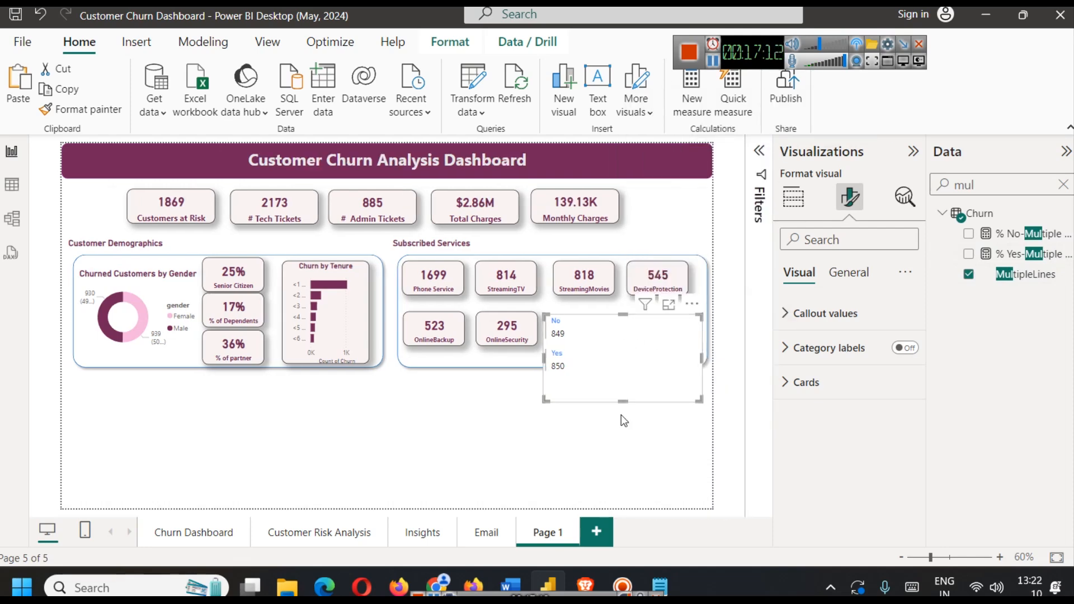
pyautogui.moveTo(624, 400); pyautogui.dragTo(623, 365)
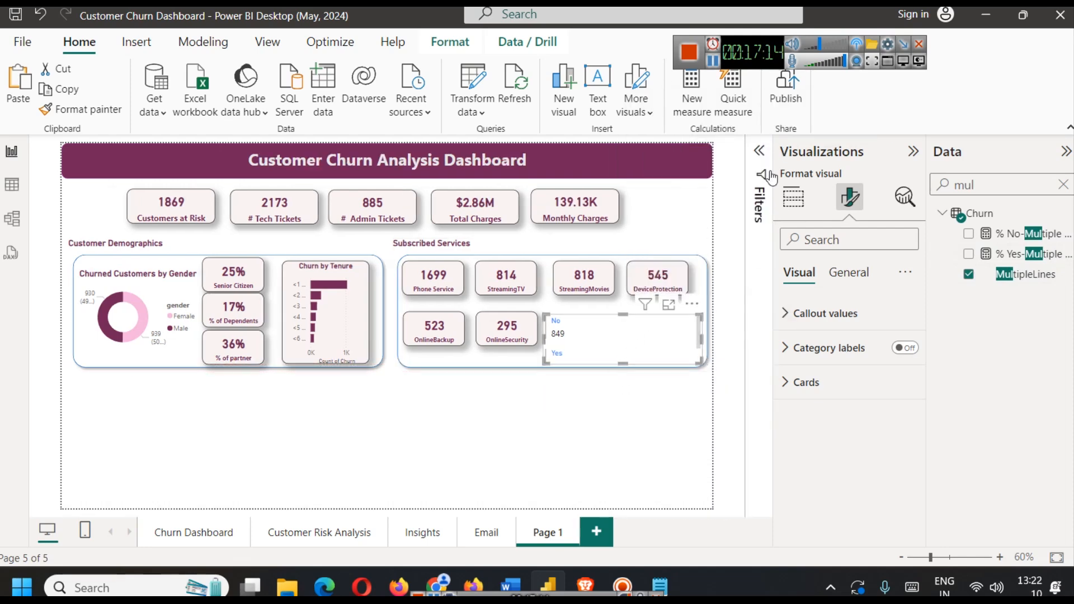
pyautogui.click(713, 60)
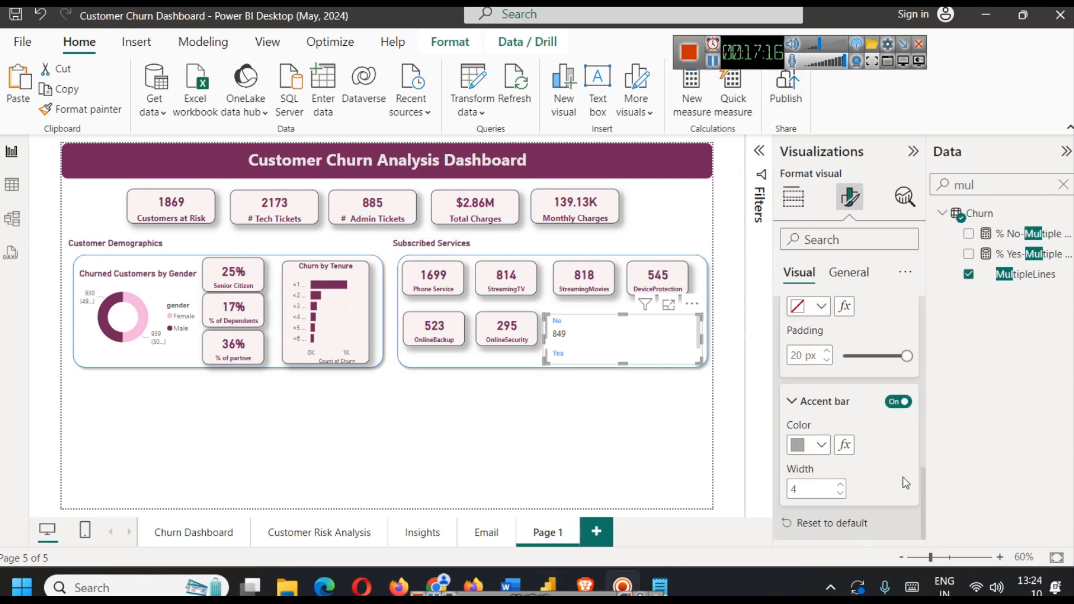
# Set the multi-row card's title color to the dashboard's dark plum from the recent colors
pyautogui.scroll(8, 861, 459)
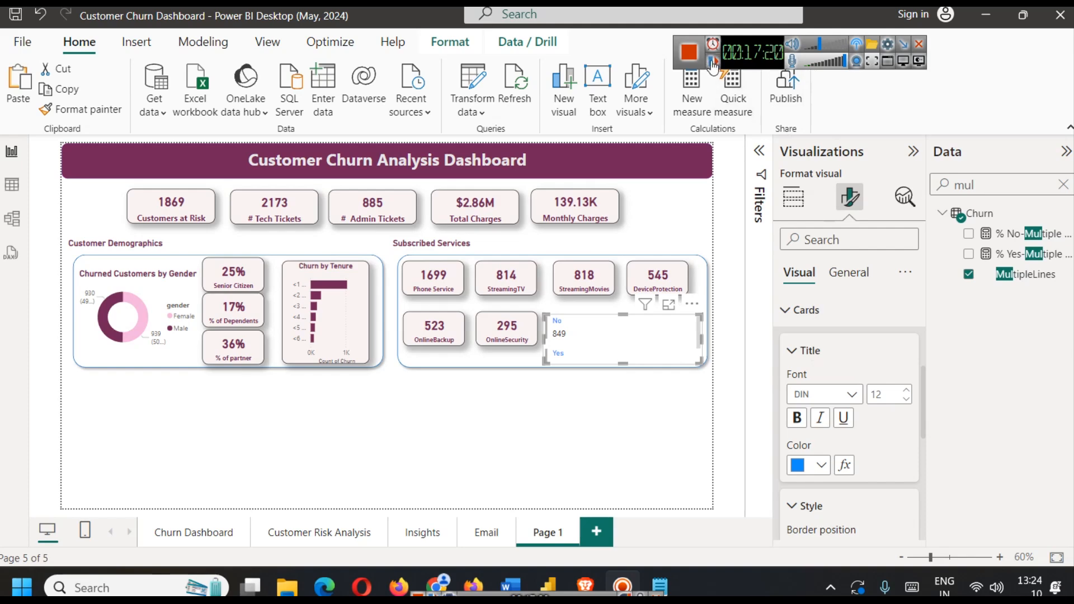
pyautogui.click(820, 464)
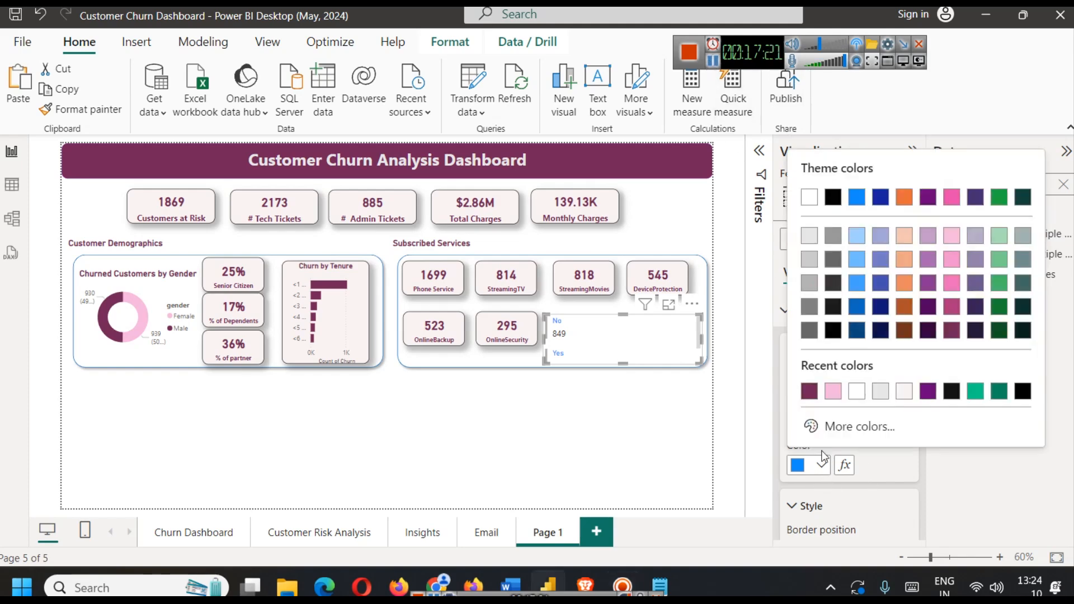
pyautogui.click(809, 391)
# Reduce the padding between the multi-row card's entries to 6 px
pyautogui.scroll(-10, 864, 458)
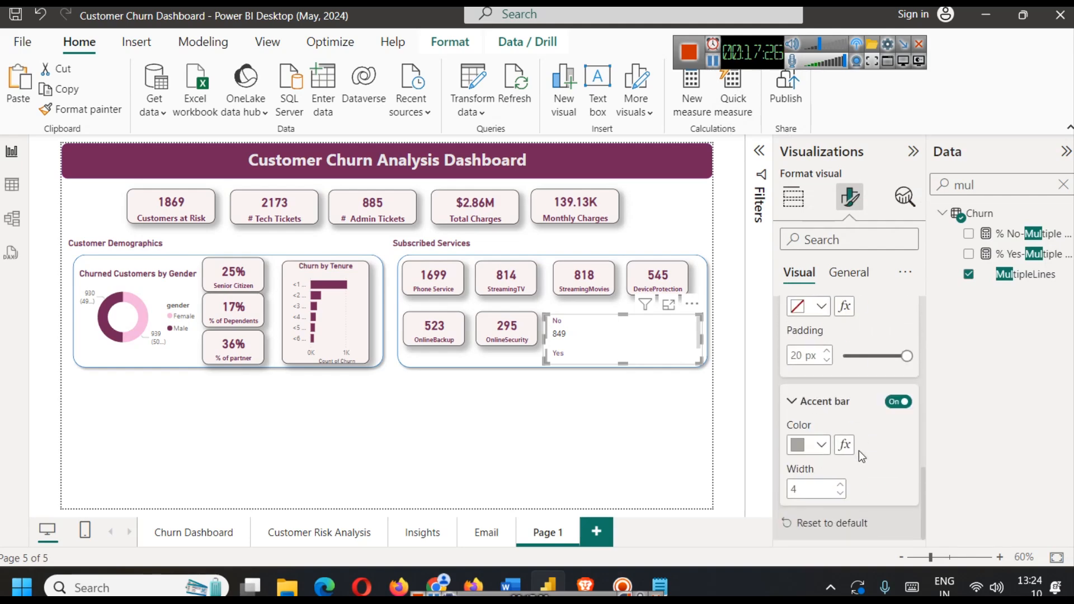
pyautogui.scroll(3, 855, 451)
pyautogui.scroll(-2, 854, 451)
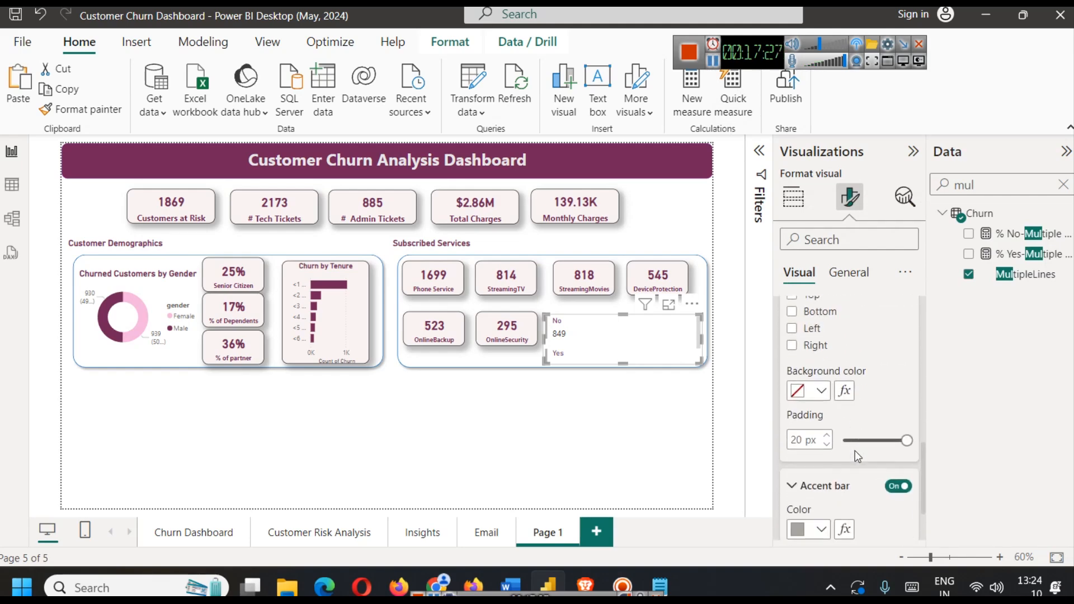
pyautogui.click(827, 444)
pyautogui.click(827, 445)
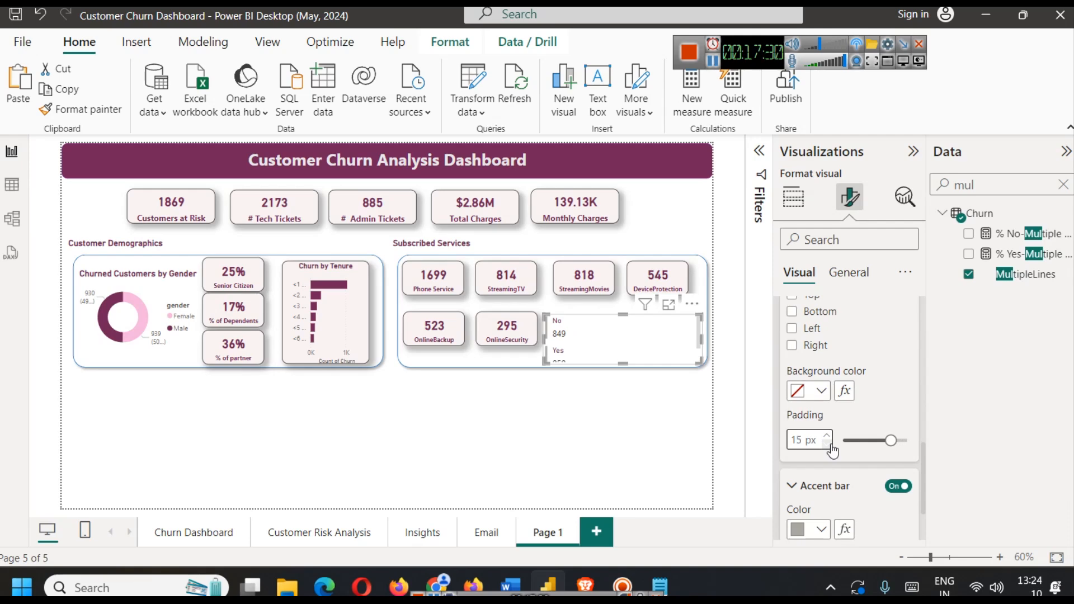
pyautogui.click(828, 444)
pyautogui.click(828, 444)
pyautogui.click(828, 444)
pyautogui.click(828, 444)
pyautogui.click(827, 444)
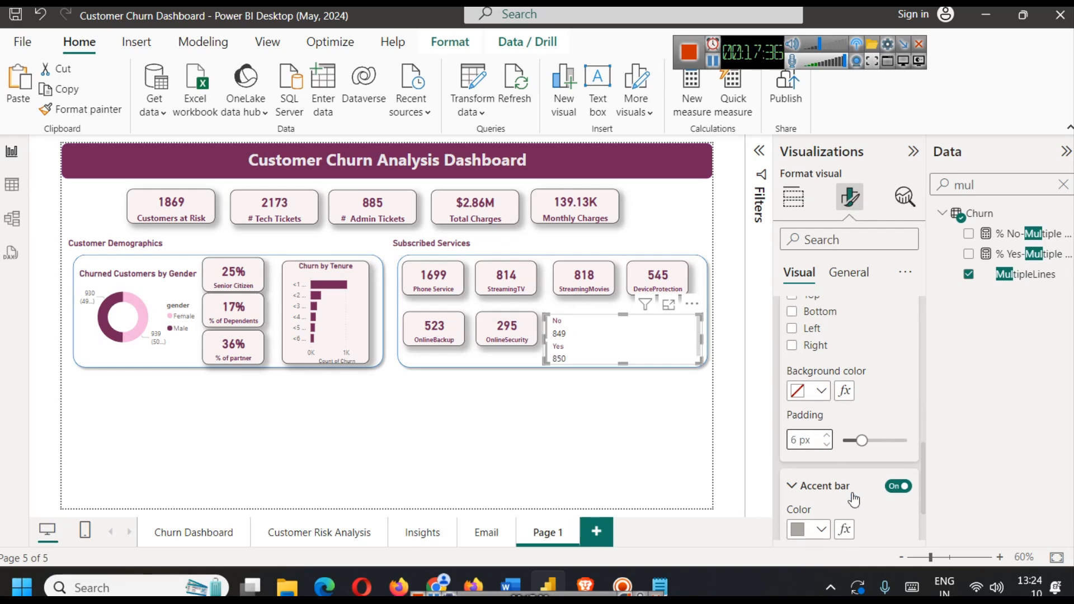
# Make the multi-row card's callout values bold
pyautogui.scroll(-2, 841, 463)
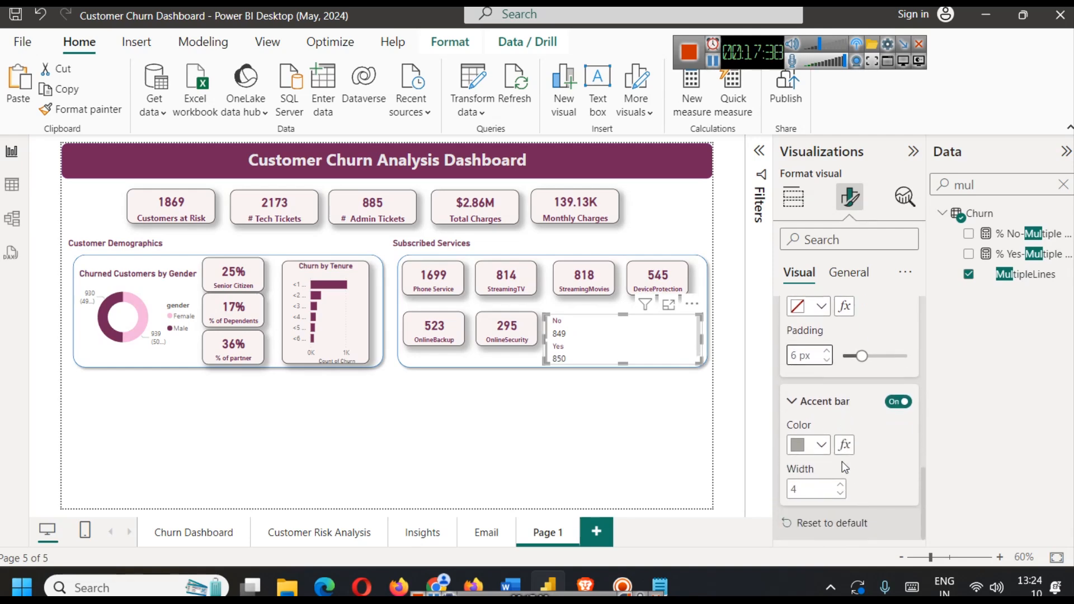
pyautogui.scroll(10, 841, 461)
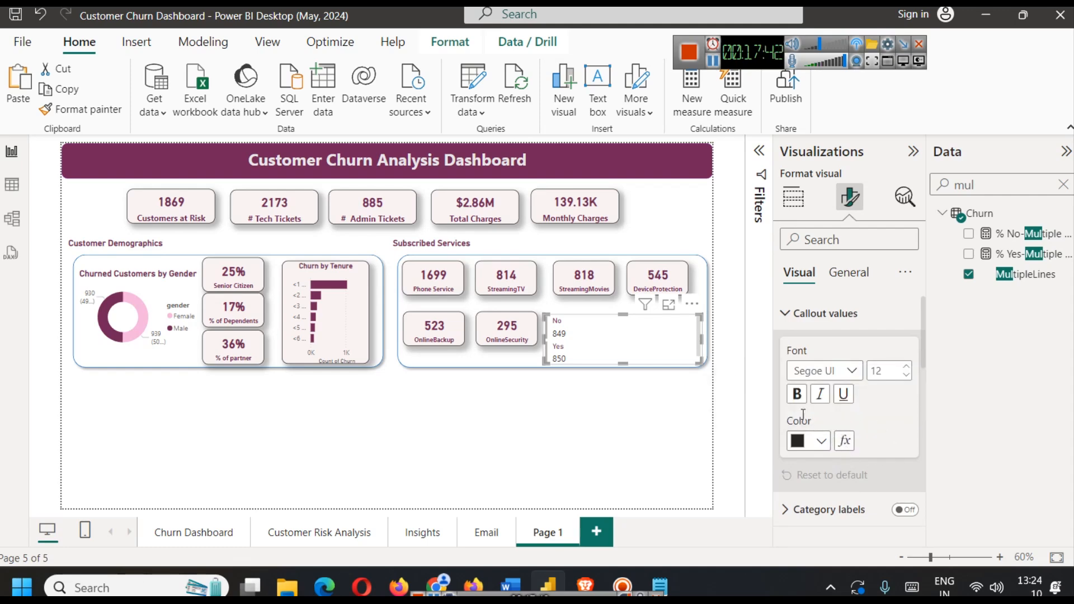
pyautogui.click(801, 398)
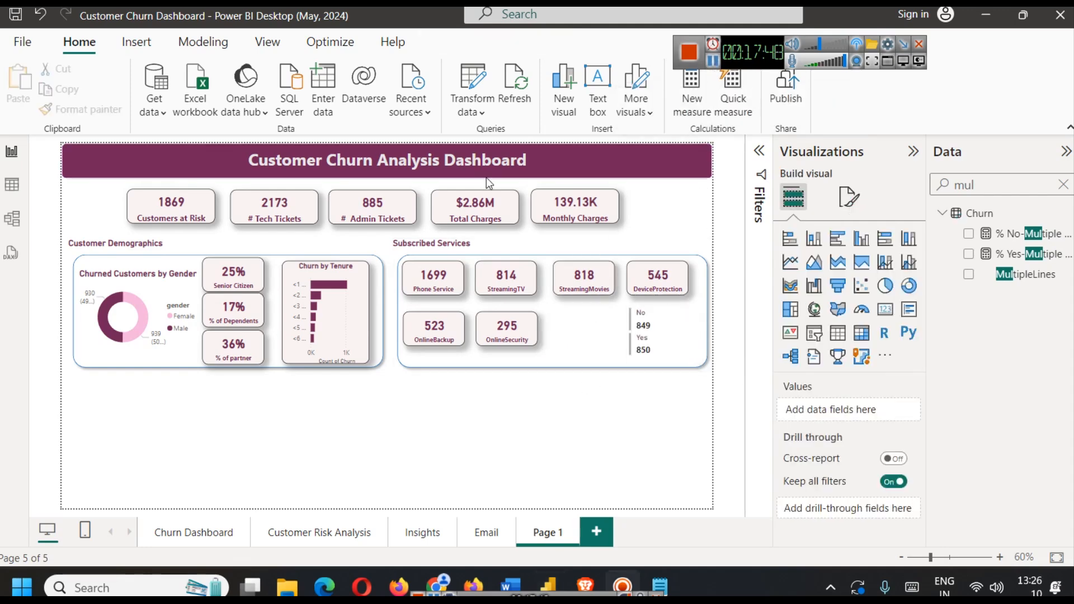
# Insert a chevron arrow shape and place it, at small size, between the OnlineSecurity card and the multi-row card
pyautogui.click(140, 43)
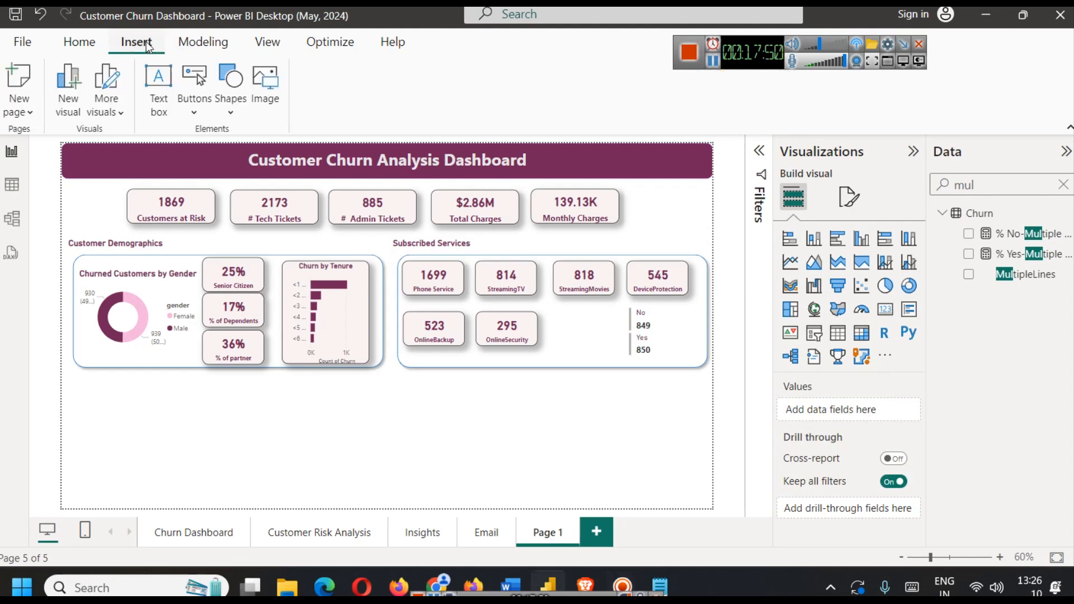
pyautogui.click(231, 114)
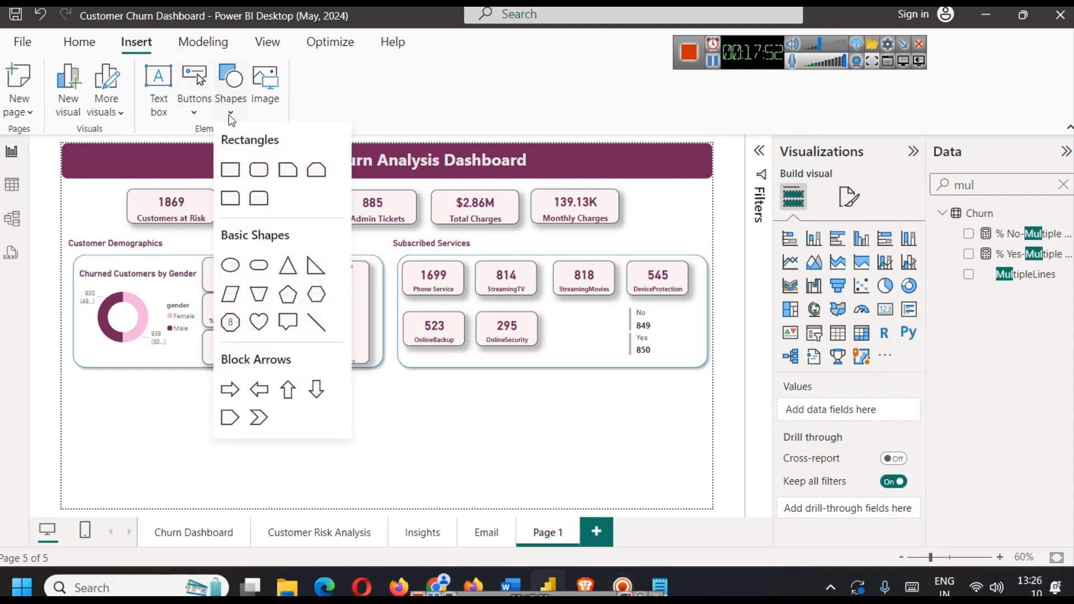
pyautogui.click(256, 416)
pyautogui.moveTo(71, 382); pyautogui.dragTo(576, 329)
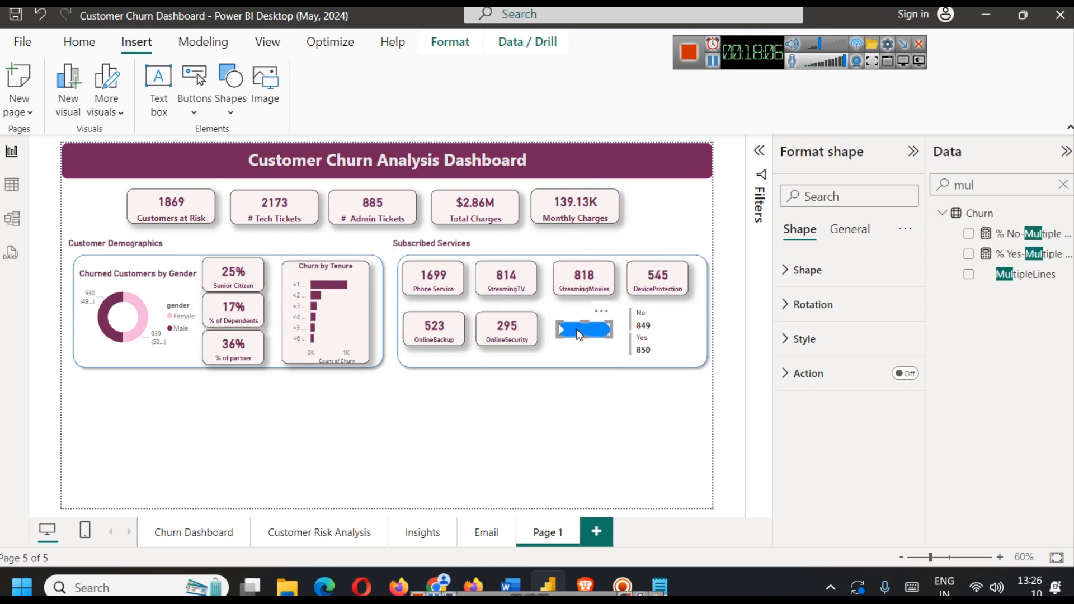
# Fill the arrow shape with the dark plum from the recent colors and turn on its shadow
pyautogui.click(820, 285)
pyautogui.click(811, 273)
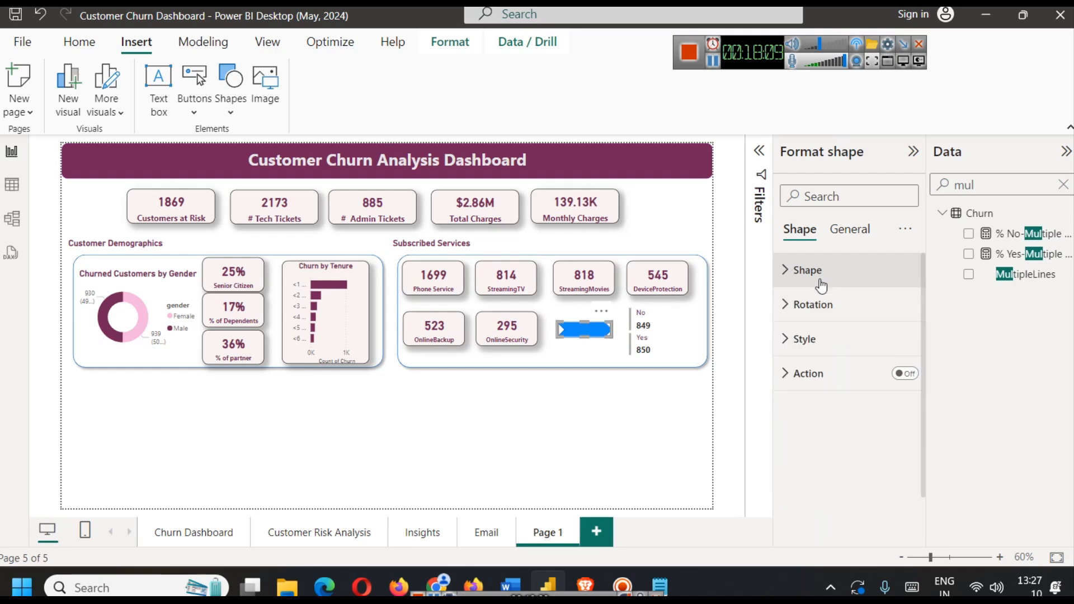
pyautogui.click(816, 339)
pyautogui.scroll(-2, 814, 368)
pyautogui.click(821, 339)
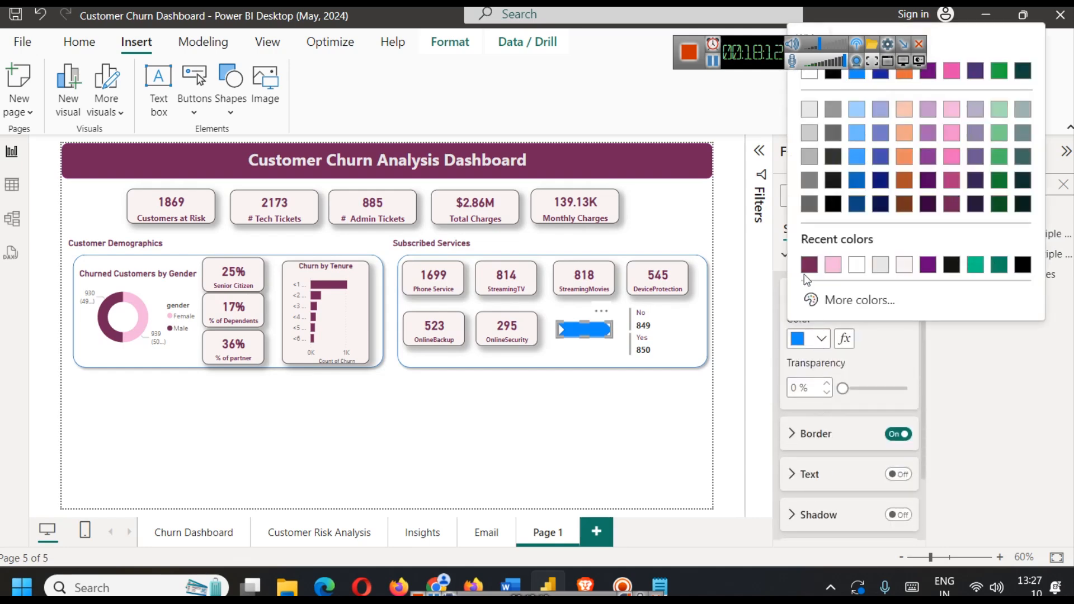
pyautogui.click(805, 266)
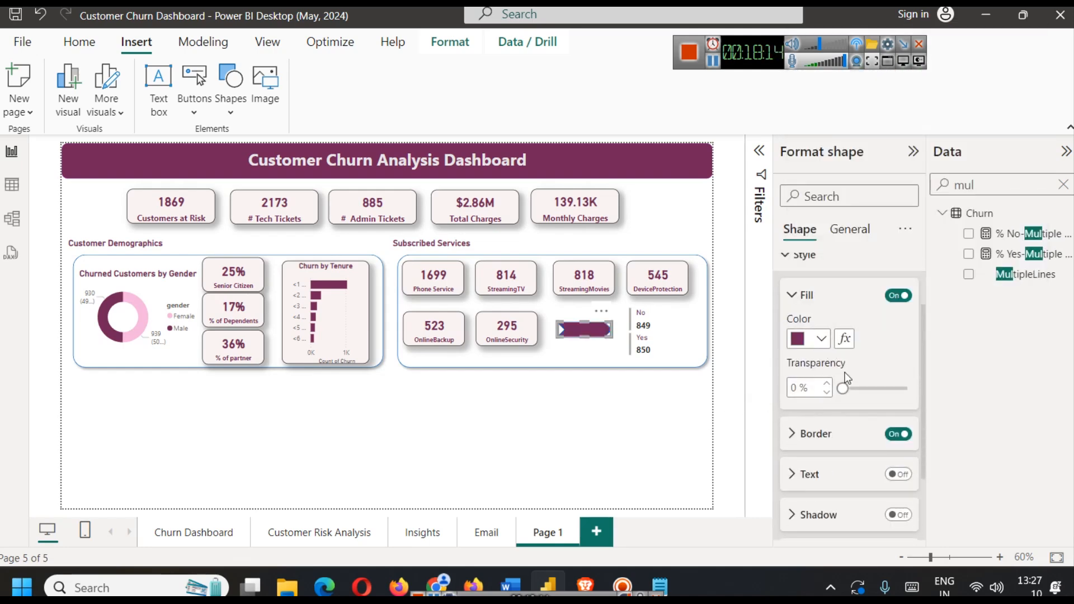
pyautogui.scroll(-2, 843, 378)
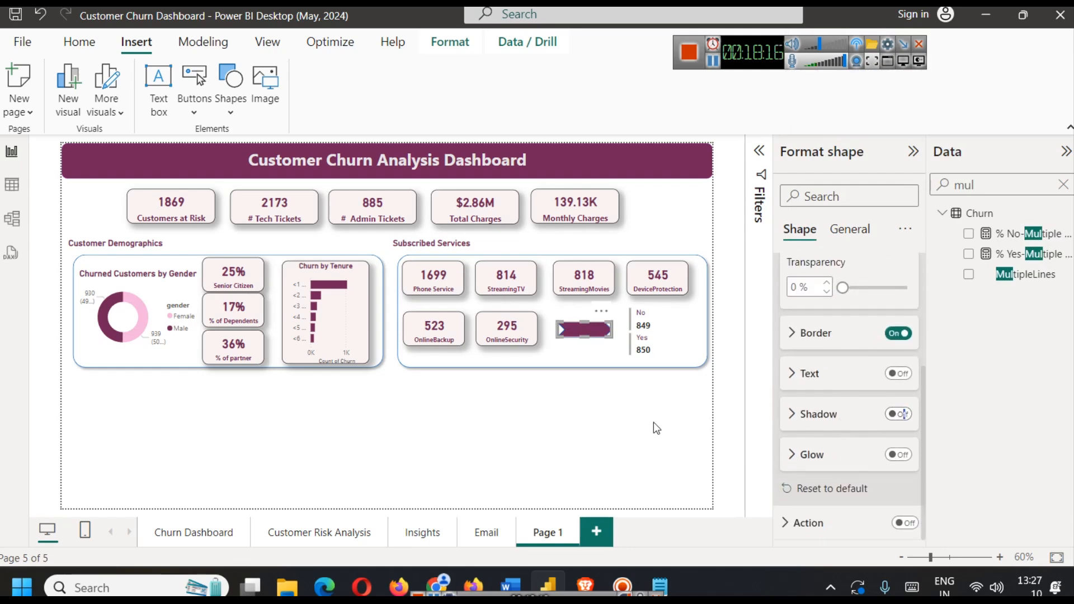
pyautogui.click(898, 414)
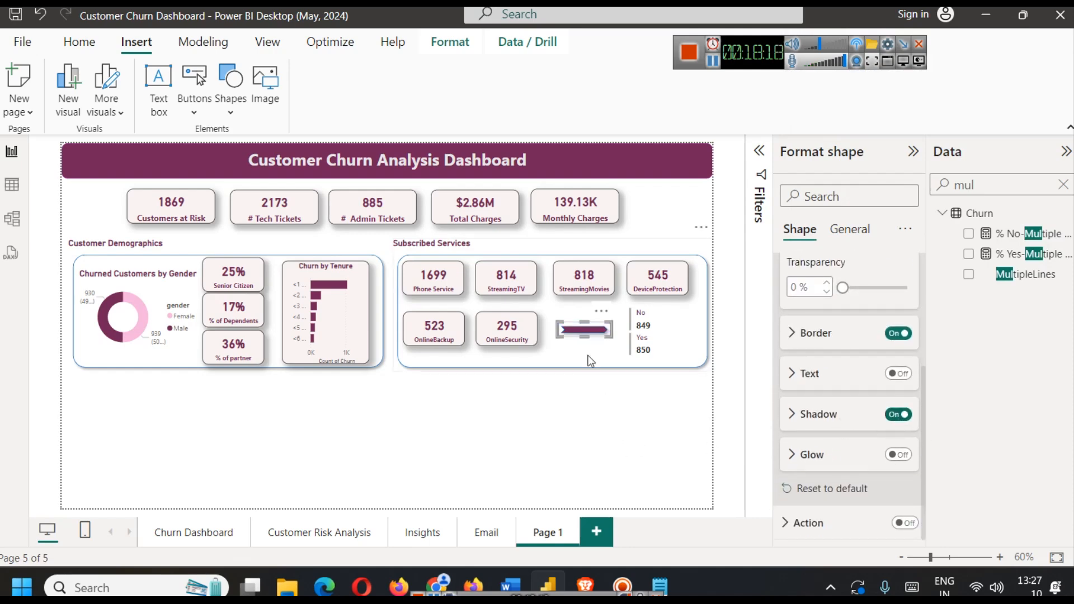
# Increase the arrow shape's height so that it stands thicker below the StreamingMovies card
pyautogui.moveTo(587, 333); pyautogui.dragTo(588, 348)
pyautogui.click(596, 421)
pyautogui.click(580, 346)
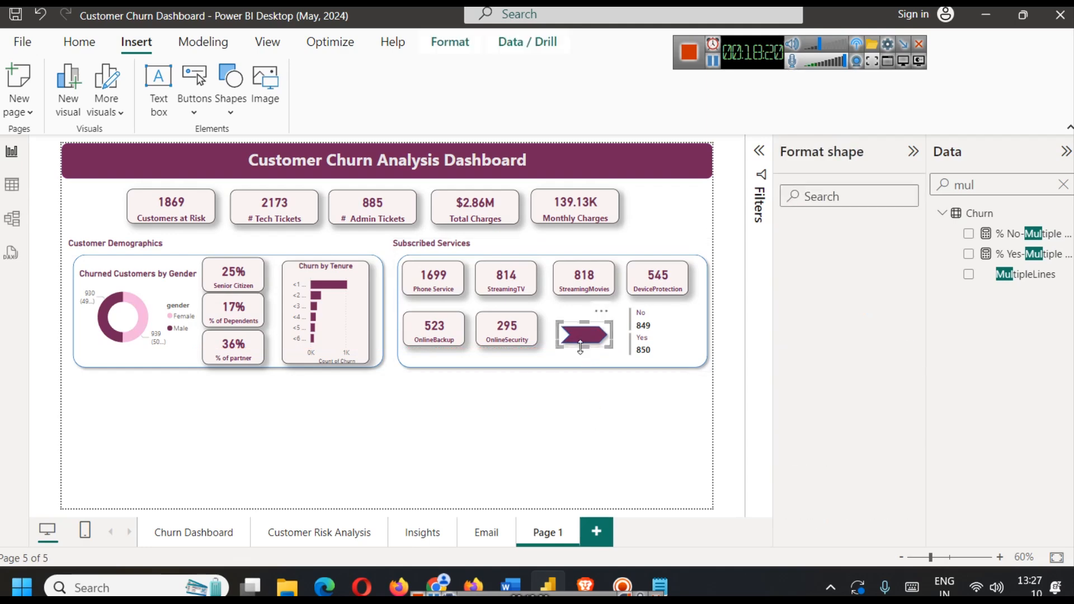
pyautogui.click(603, 394)
# Shift the multi-row card toward the frame's right edge, place the arrow just beside it, and clear the card's No selection
pyautogui.moveTo(588, 334); pyautogui.dragTo(670, 335)
pyautogui.click(637, 336)
pyautogui.click(674, 335)
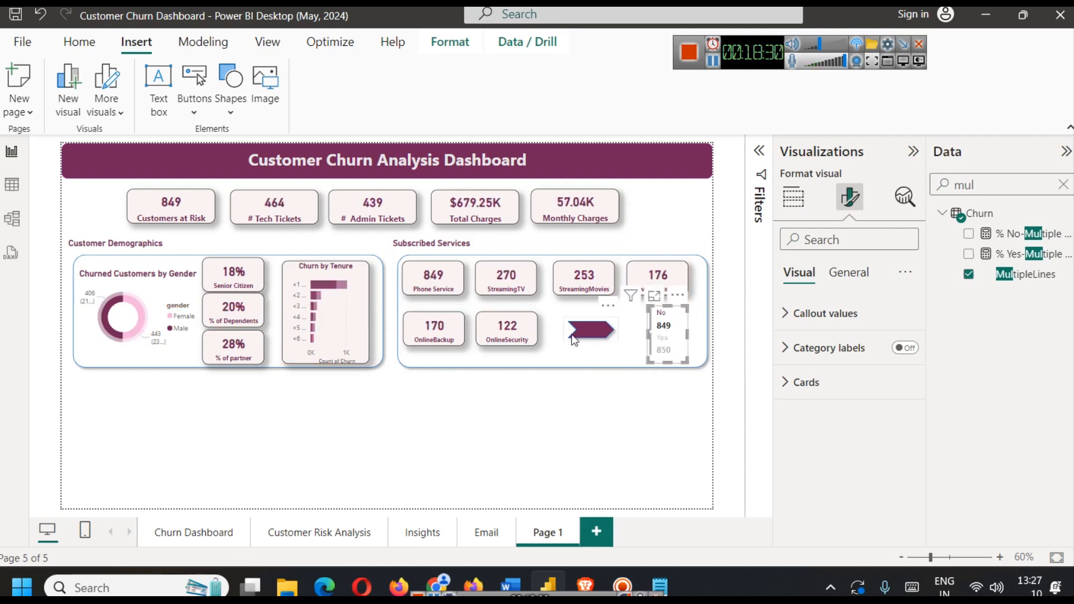
pyautogui.moveTo(588, 332); pyautogui.dragTo(610, 327)
pyautogui.click(620, 405)
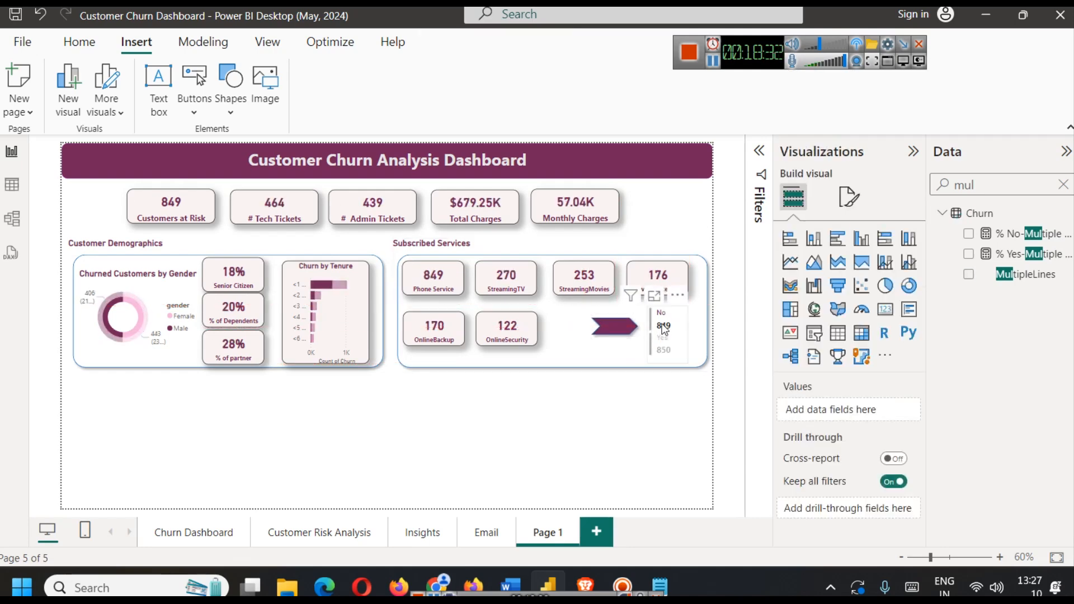
pyautogui.click(662, 327)
pyautogui.click(615, 327)
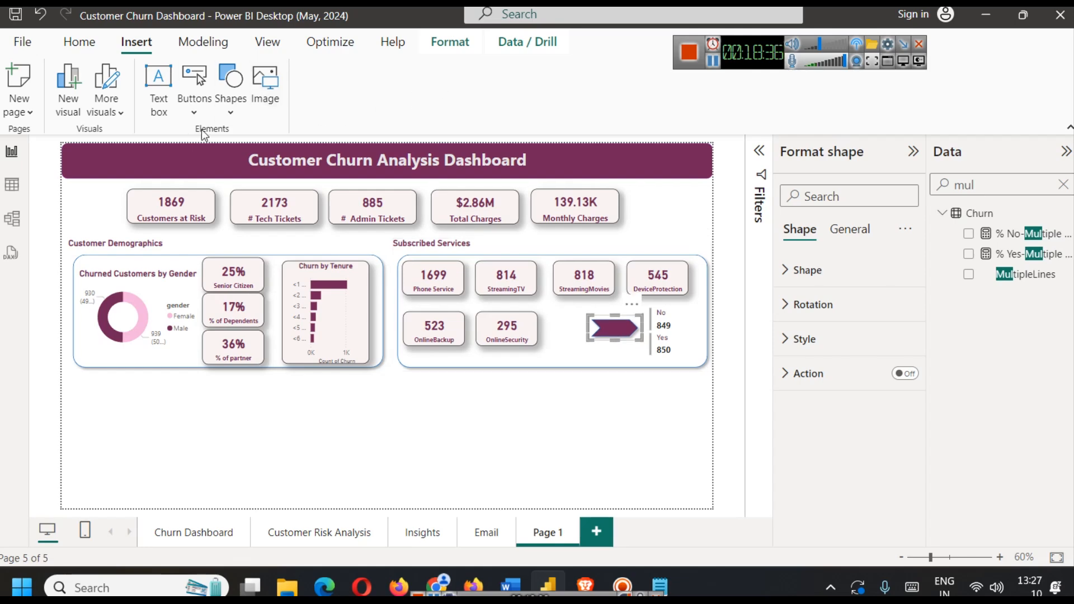
# Add a text box reading "Multiple Line" and shrink it to fit closely around the text
pyautogui.click(169, 102)
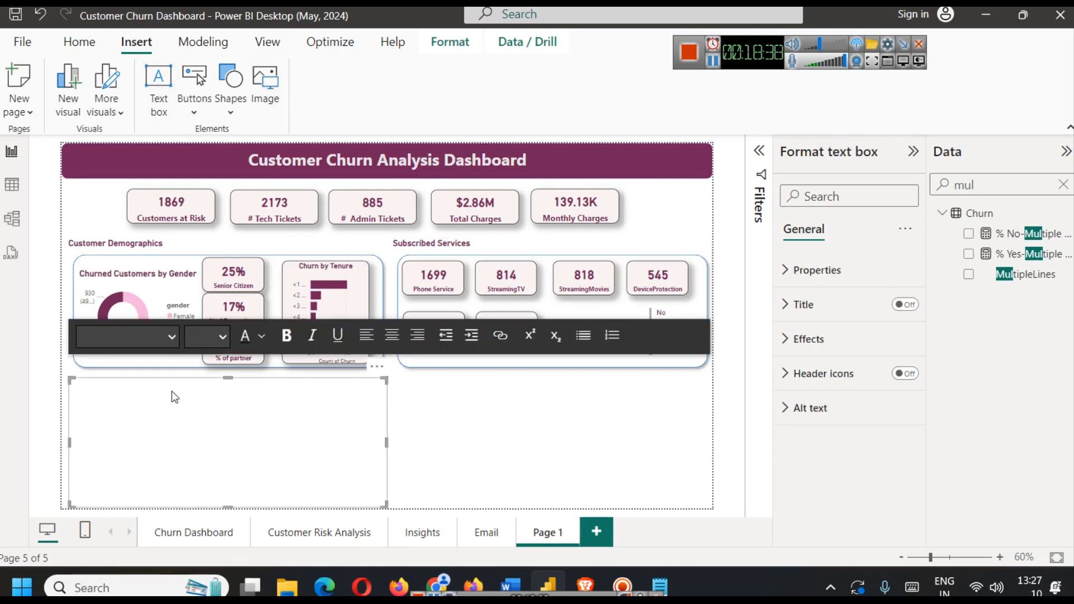
pyautogui.write('Mu')
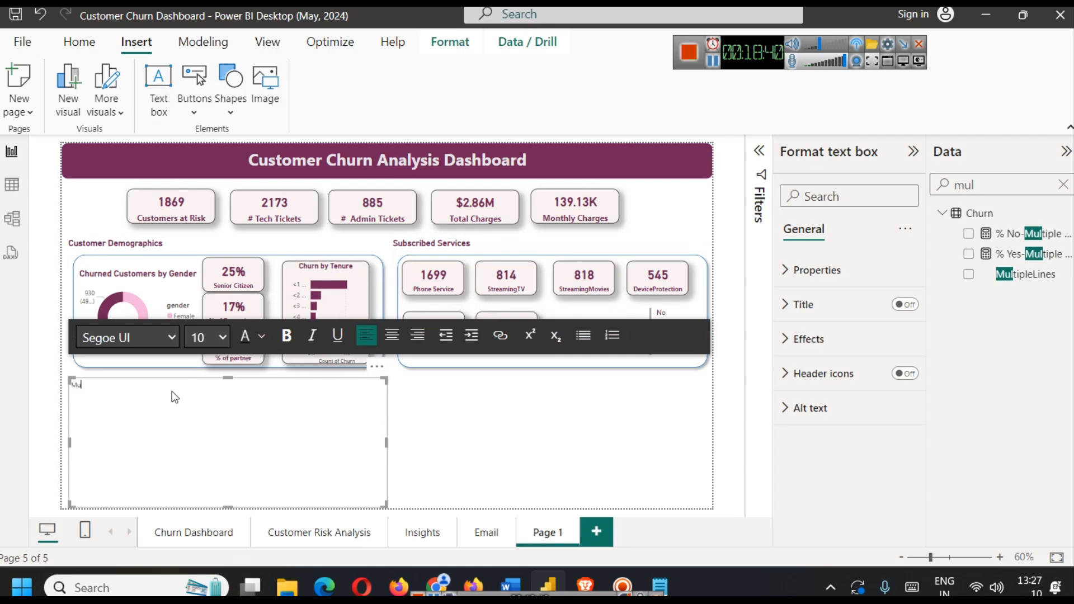
pyautogui.write('ltiple Line')
pyautogui.moveTo(386, 442); pyautogui.dragTo(112, 395)
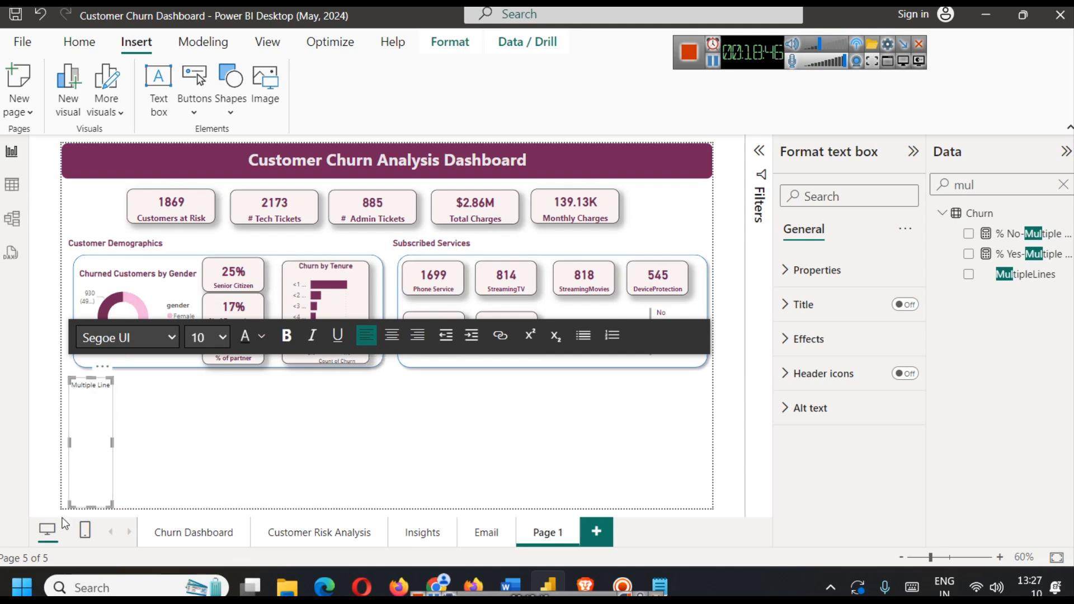
pyautogui.moveTo(95, 504); pyautogui.dragTo(95, 401)
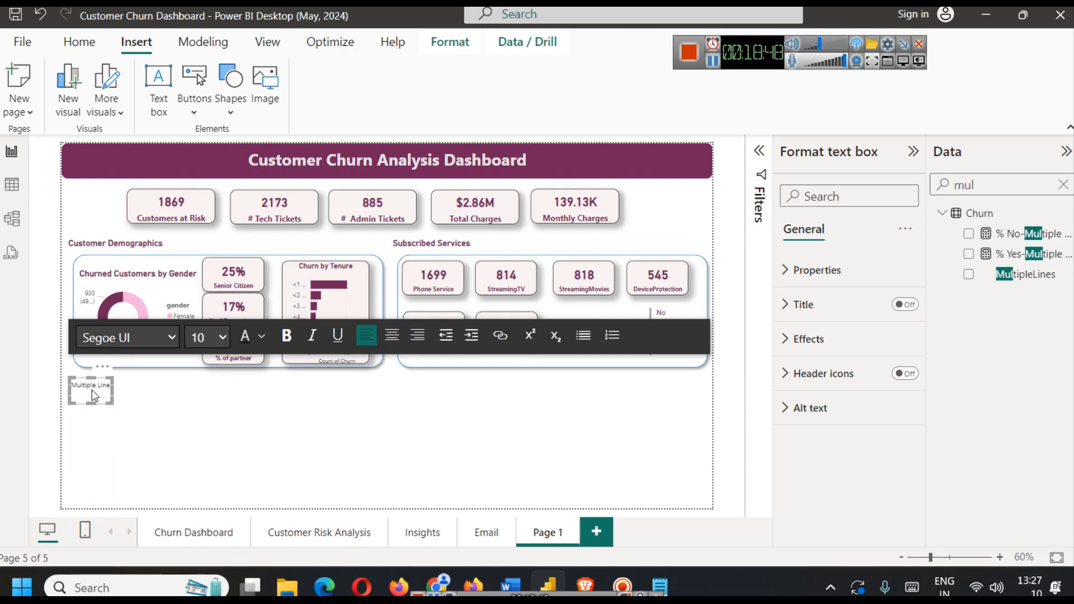
# Make the "Multiple Line" text bold and color it the dashboard's dark plum
pyautogui.click(286, 335)
pyautogui.click(268, 337)
pyautogui.click(286, 272)
pyautogui.click(196, 401)
pyautogui.click(106, 392)
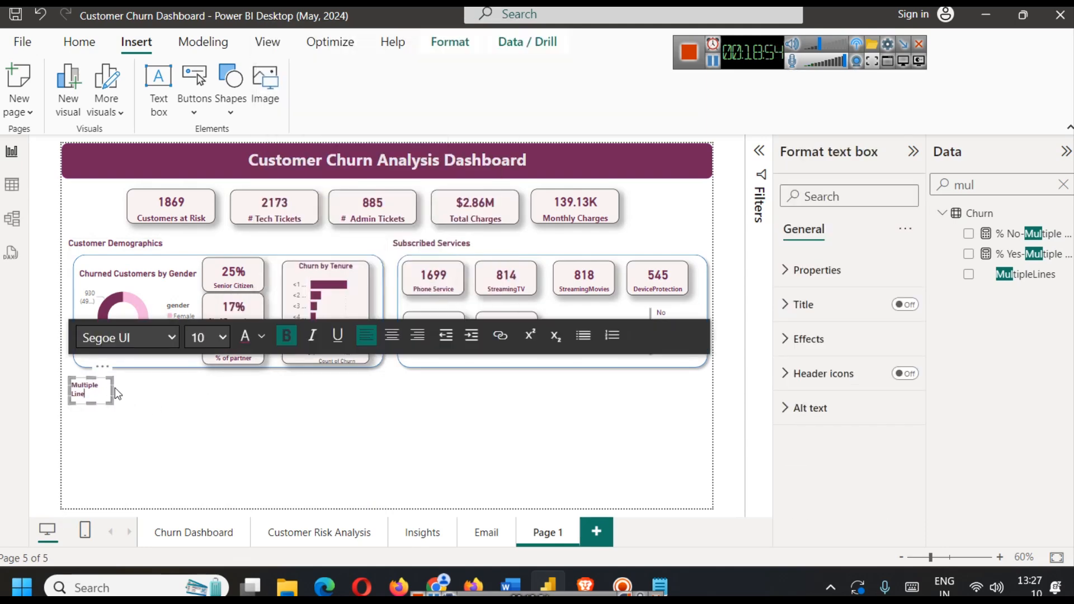
pyautogui.click(120, 406)
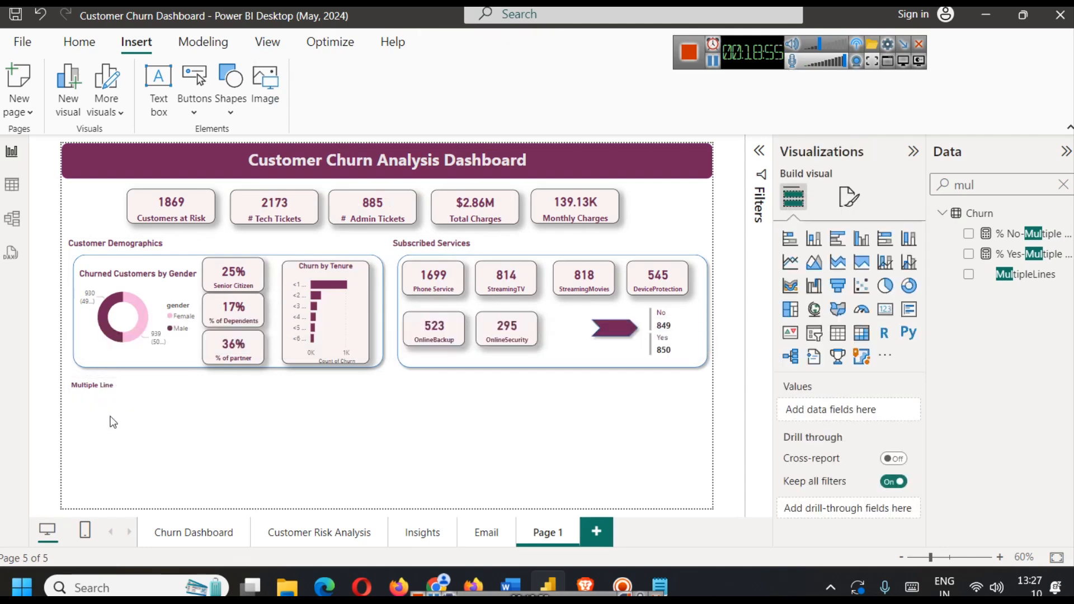
# Move the "Multiple Line" text box between the OnlineSecurity card and the arrow, level with the arrow
pyautogui.click(97, 390)
pyautogui.moveTo(111, 376); pyautogui.dragTo(576, 316)
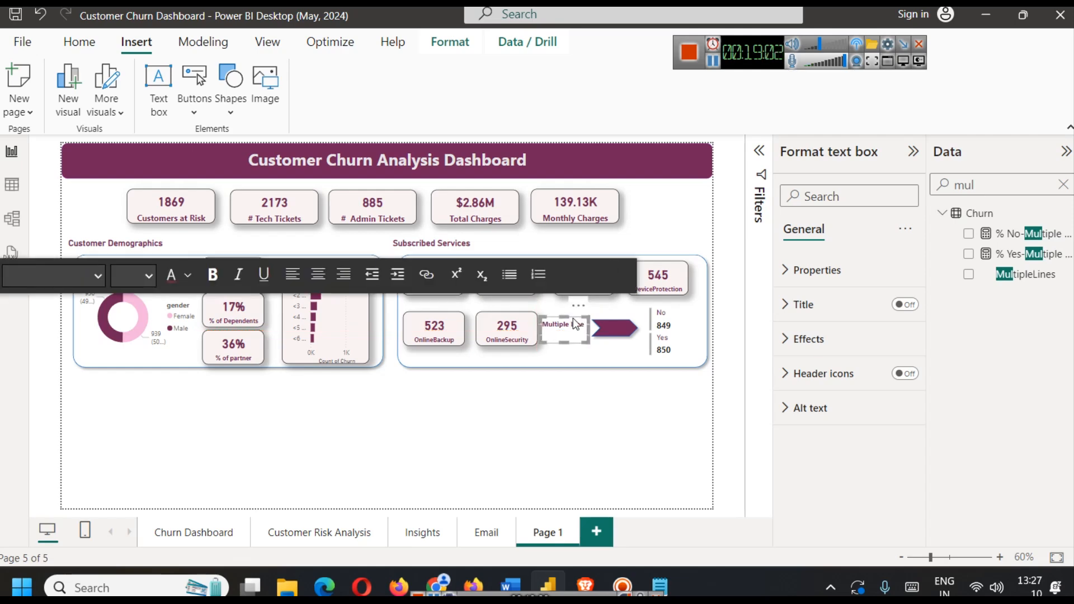
pyautogui.moveTo(590, 334); pyautogui.dragTo(593, 338)
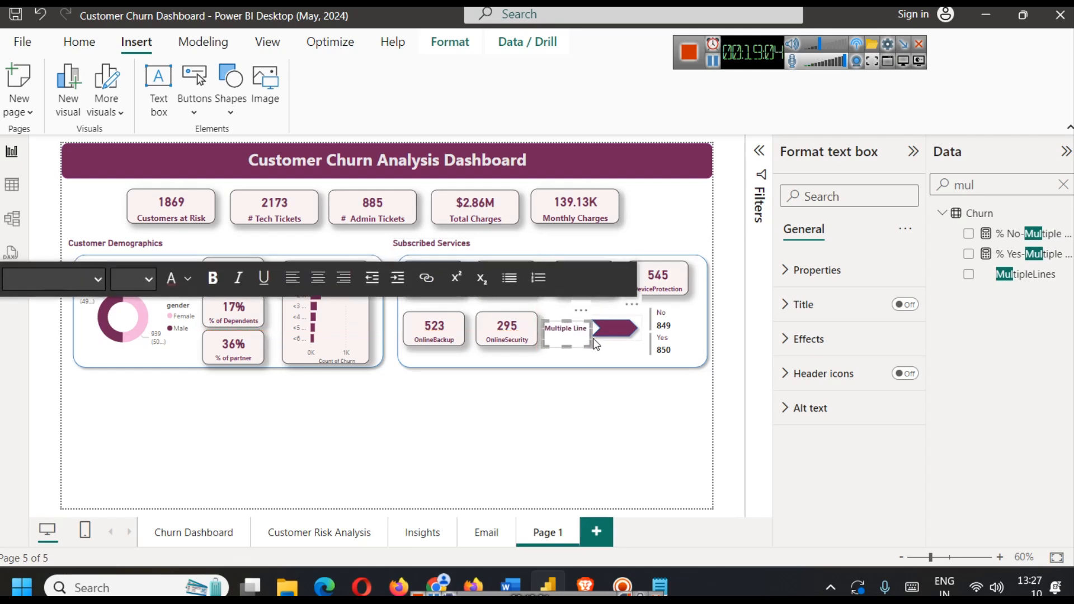
pyautogui.click(583, 385)
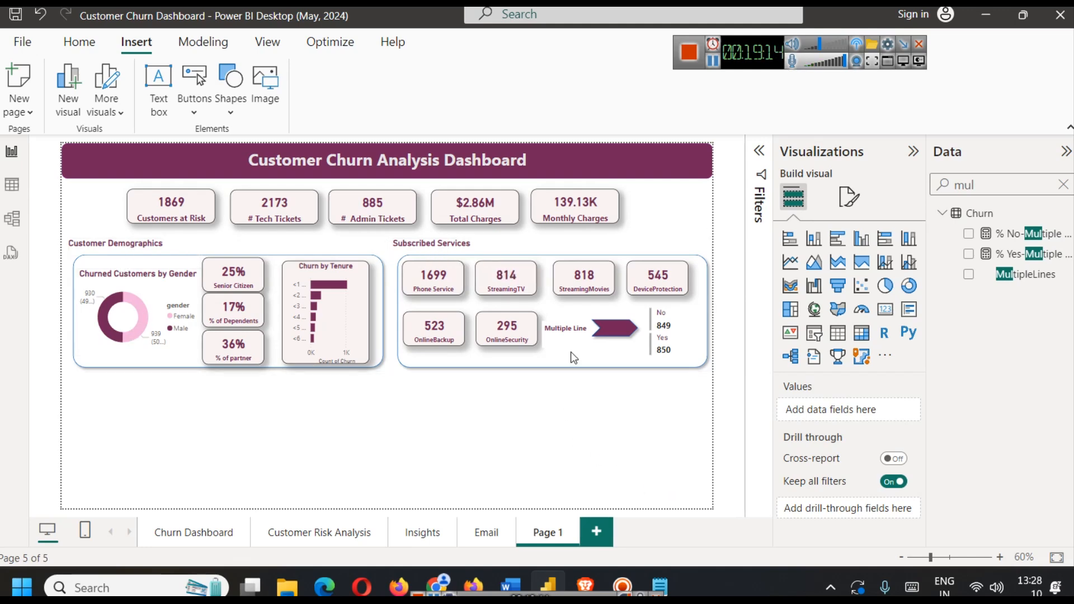
# Extend the Subscribed Services frame downward to near the bottom of the report page
pyautogui.click(713, 62)
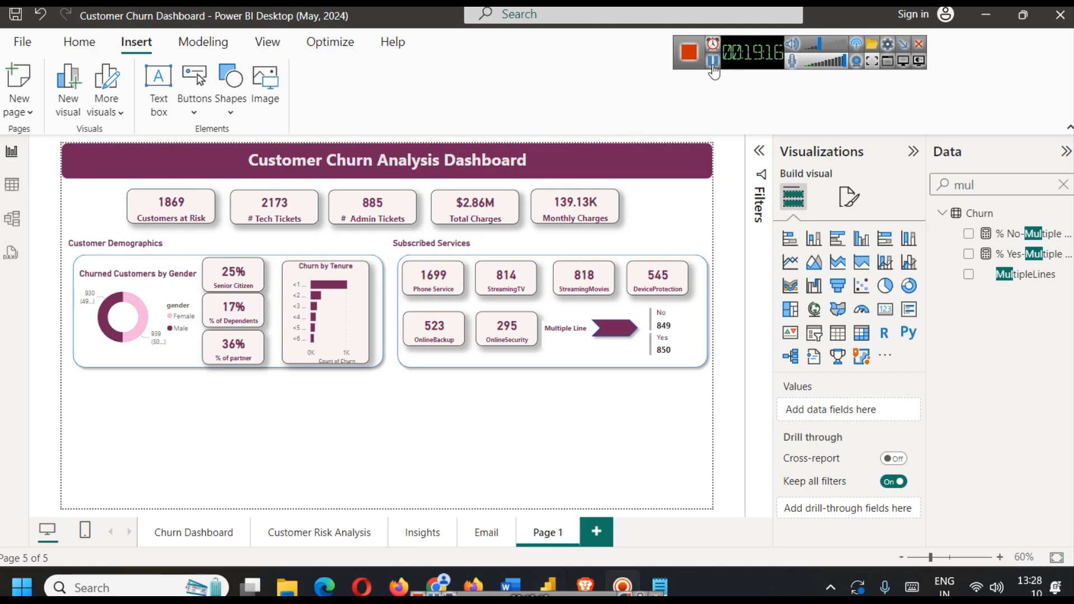
pyautogui.click(545, 360)
pyautogui.moveTo(553, 369); pyautogui.dragTo(566, 503)
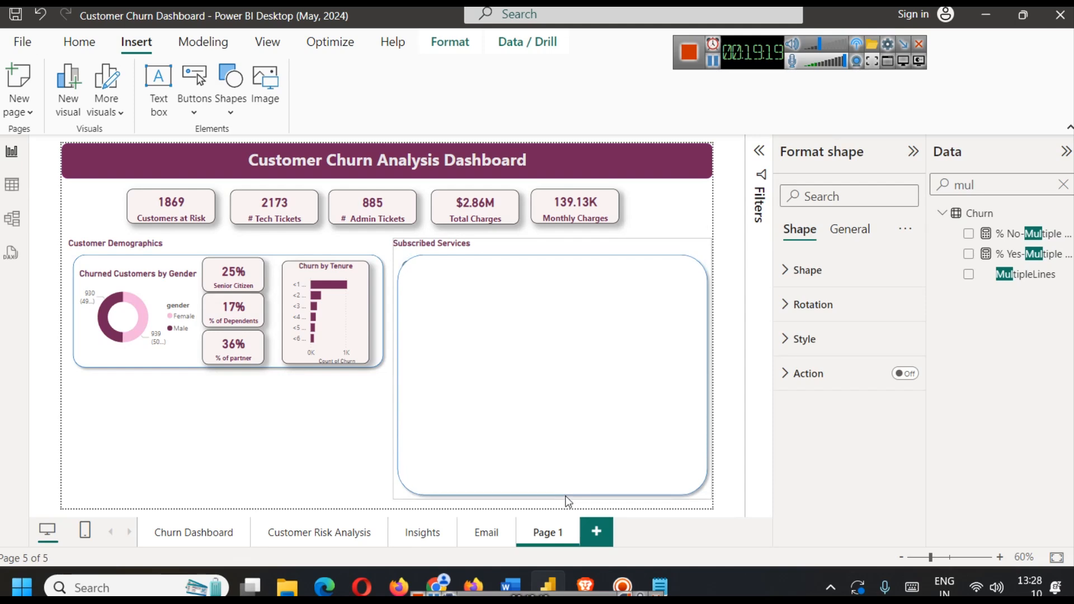
pyautogui.click(322, 421)
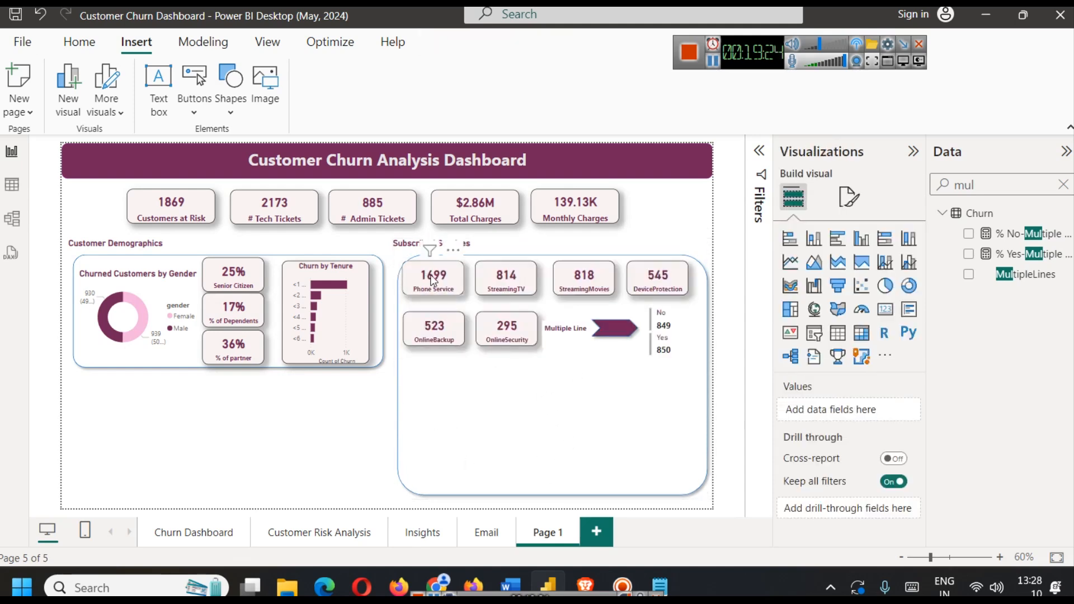
# Nudge the service count cards and the multi-row card slightly down within the Subscribed Services frame
pyautogui.click(444, 340)
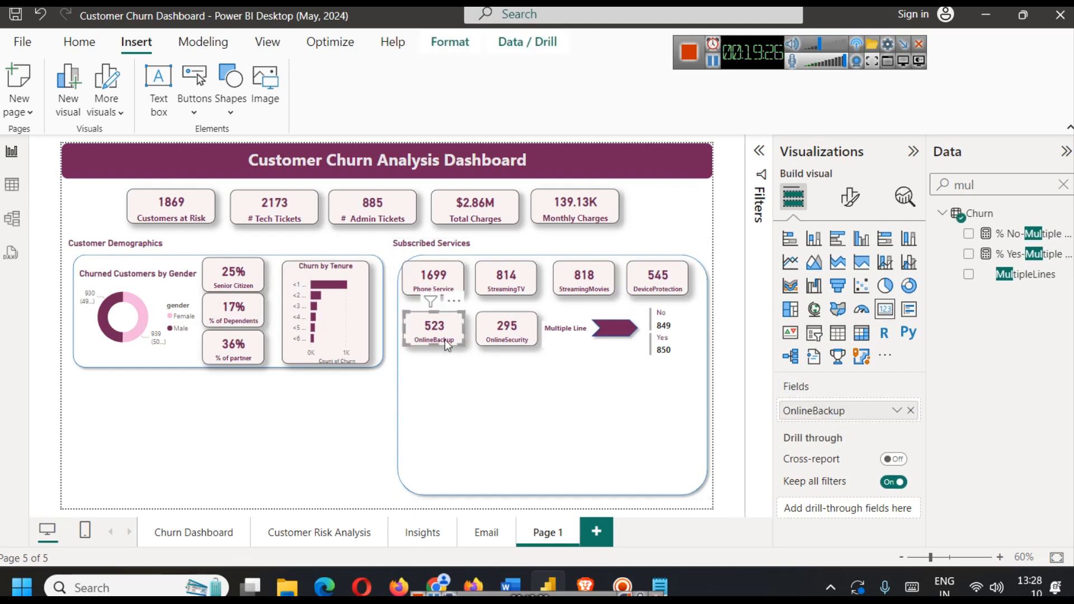
pyautogui.click(427, 276)
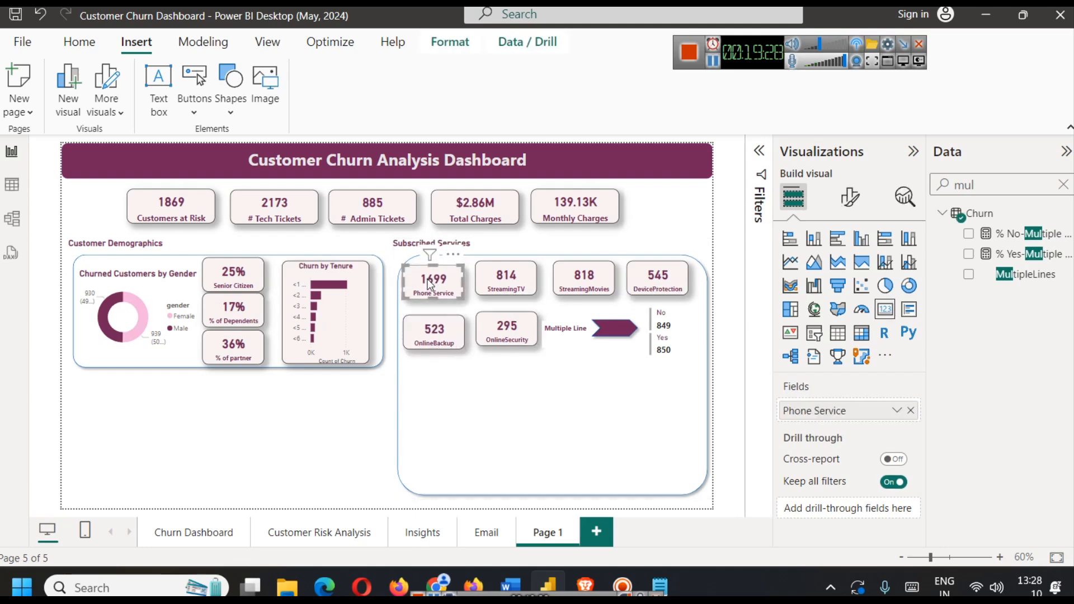
pyautogui.click(496, 279)
pyautogui.click(600, 283)
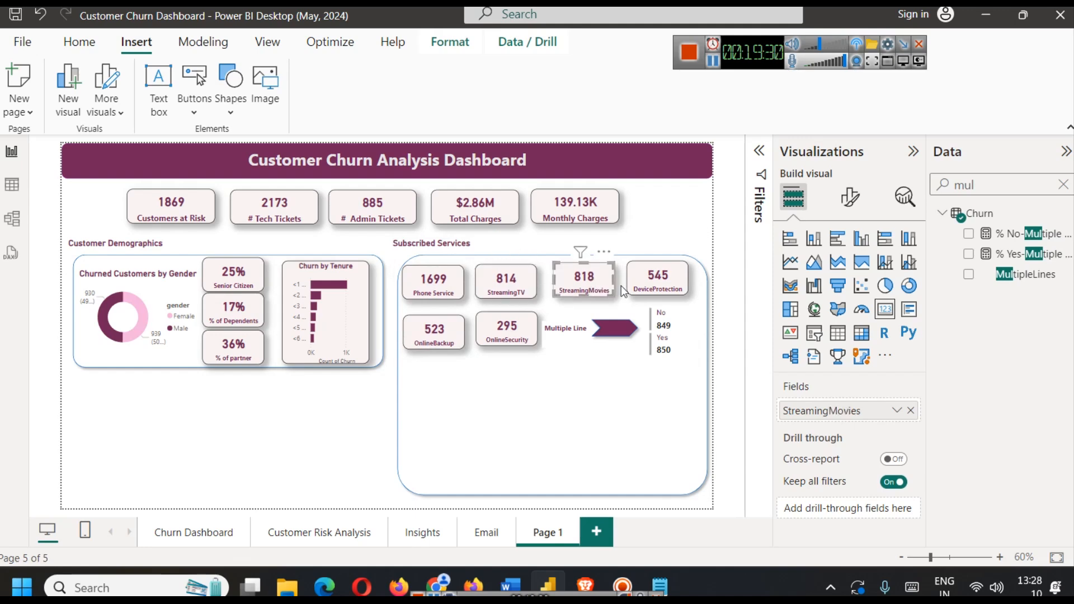
pyautogui.click(679, 292)
pyautogui.click(649, 430)
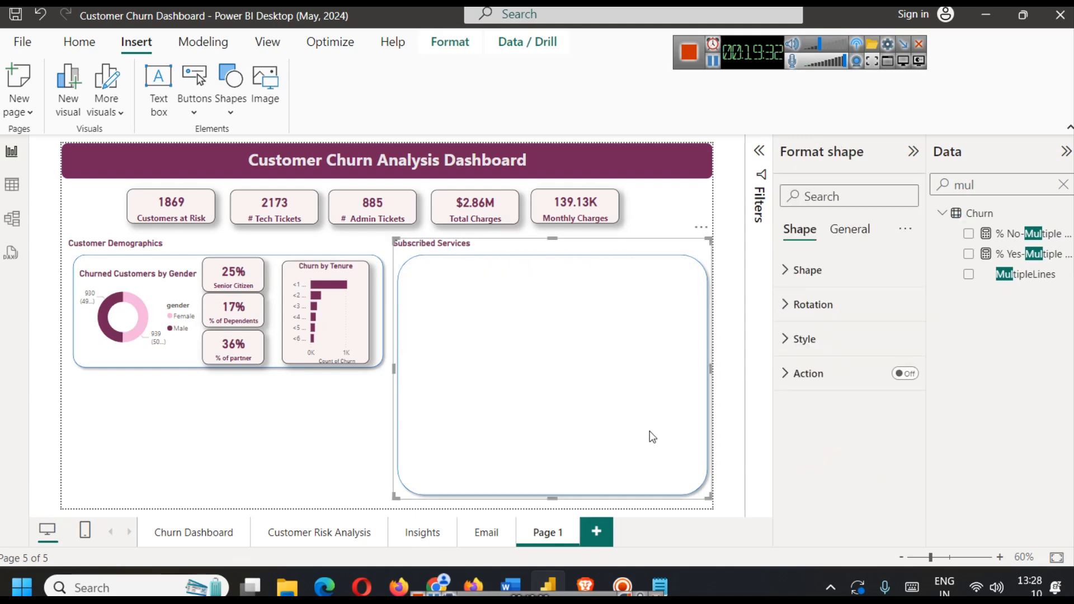
pyautogui.click(313, 441)
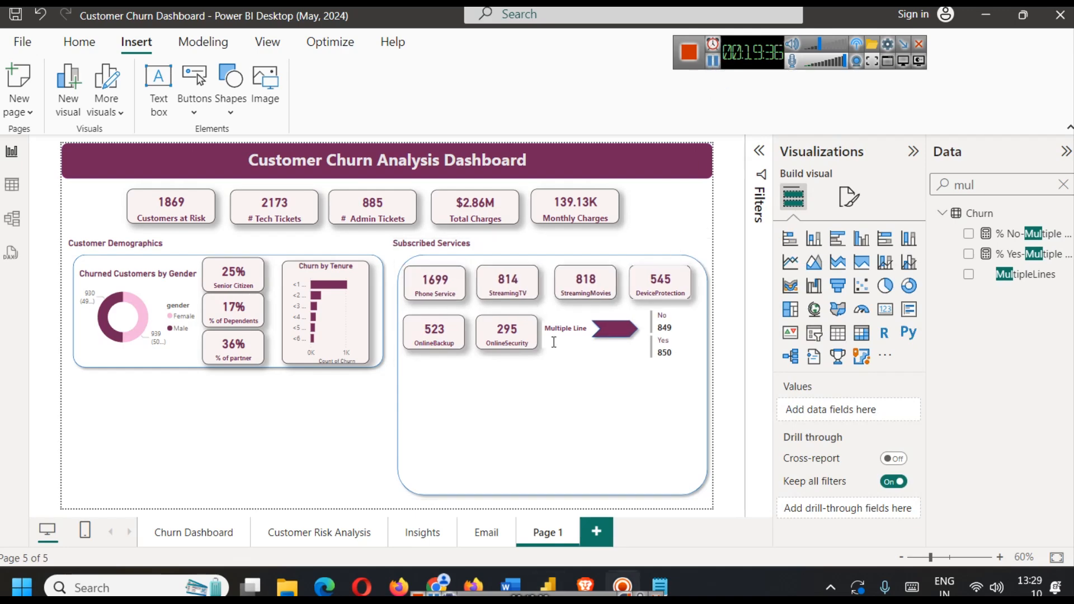
# Clear the field search and examine the fields behind the Churn Dashboard page's Internet Service Users chart, ending back on Page 1
pyautogui.click(214, 536)
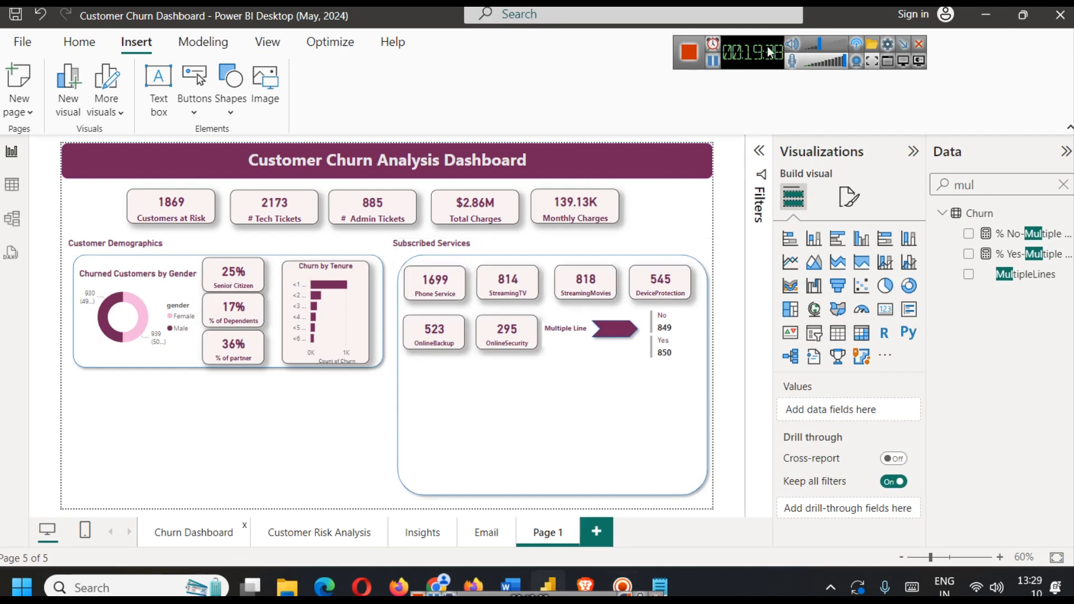
pyautogui.click(1063, 184)
pyautogui.click(597, 408)
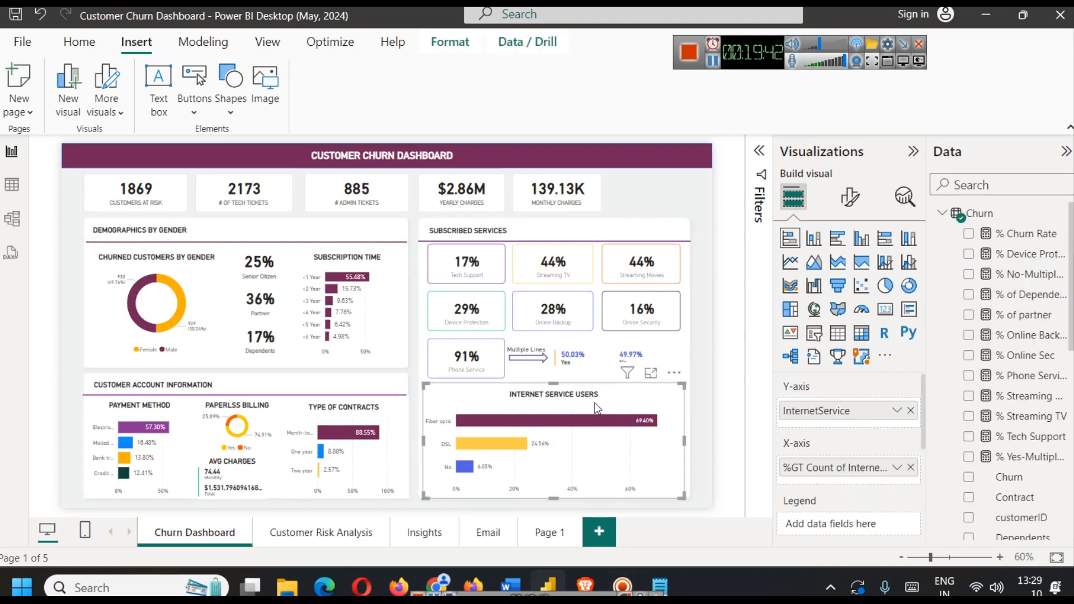
pyautogui.scroll(-6, 1017, 291)
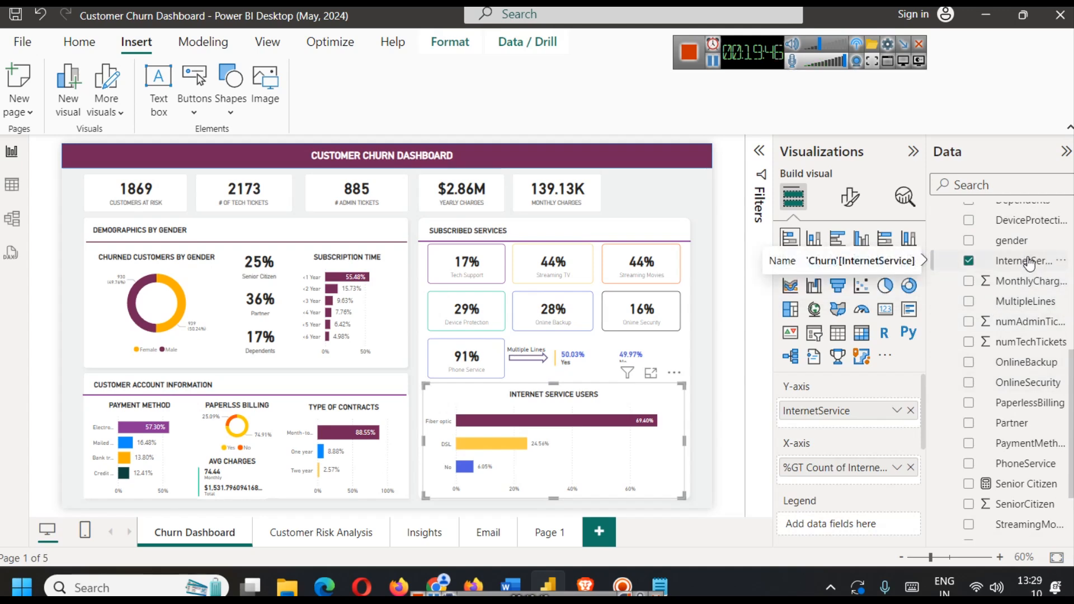
pyautogui.scroll(-3, 1035, 347)
pyautogui.scroll(9, 1032, 350)
pyautogui.scroll(3, 1031, 350)
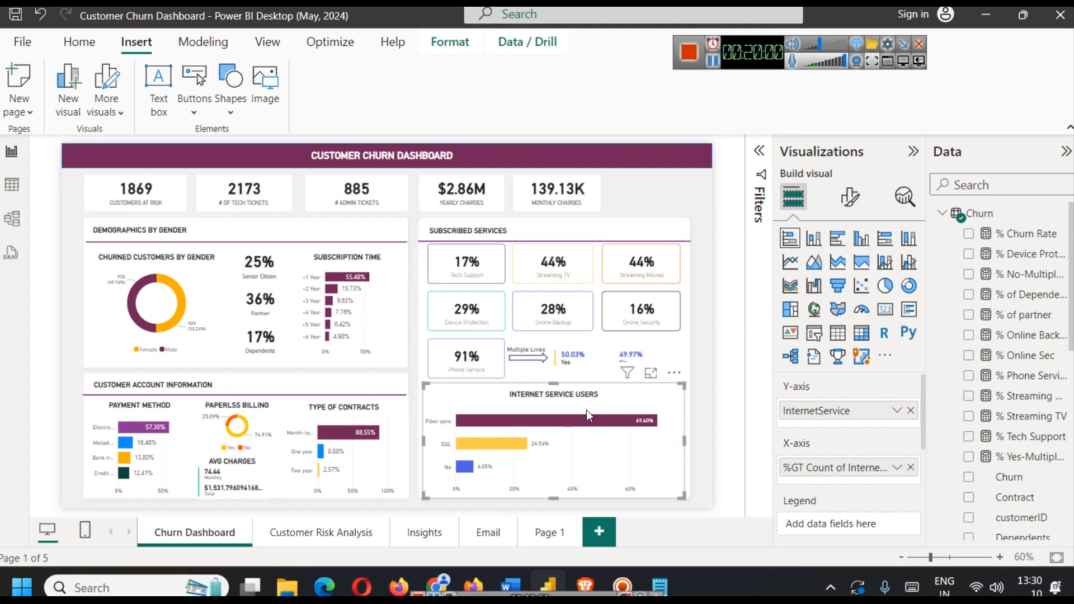
pyautogui.click(550, 533)
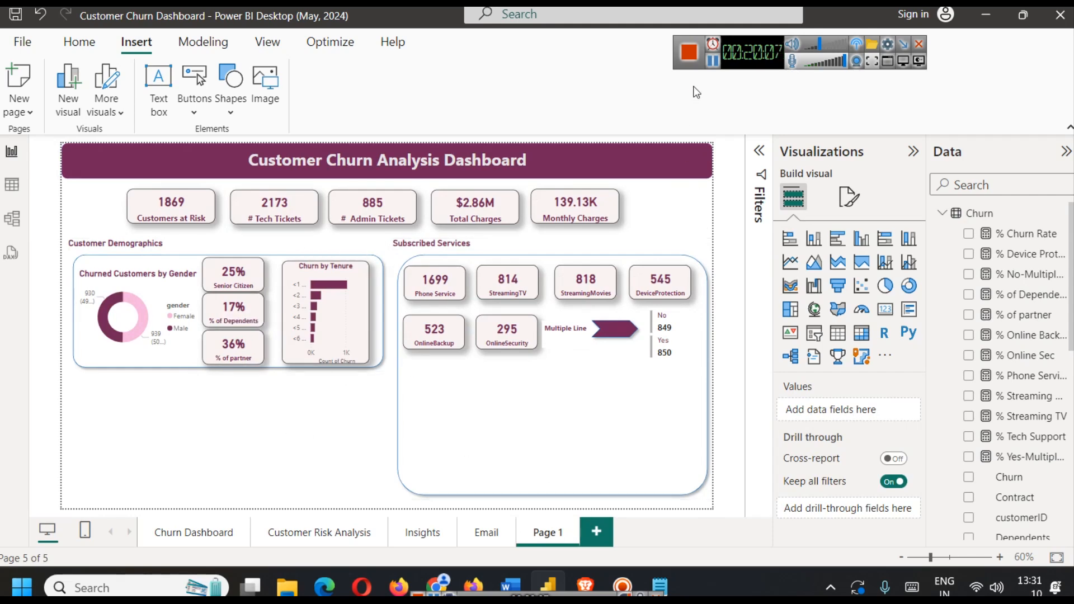
pyautogui.click(713, 61)
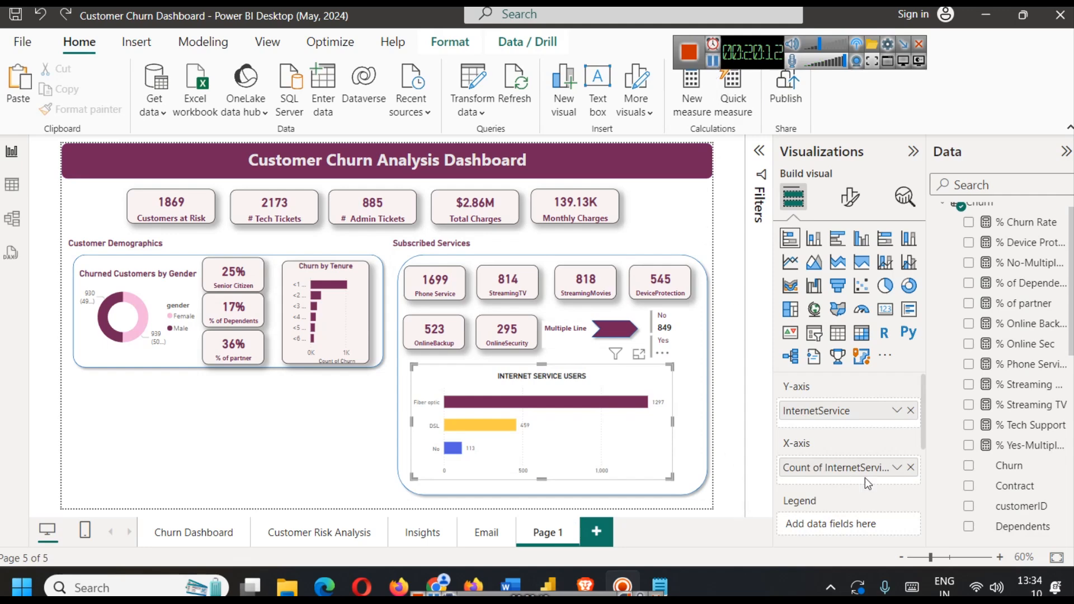
# Remove the Internet Service Users chart's X-axis value, add InternetService there again as a count, and check the chart in focus mode
pyautogui.click(910, 469)
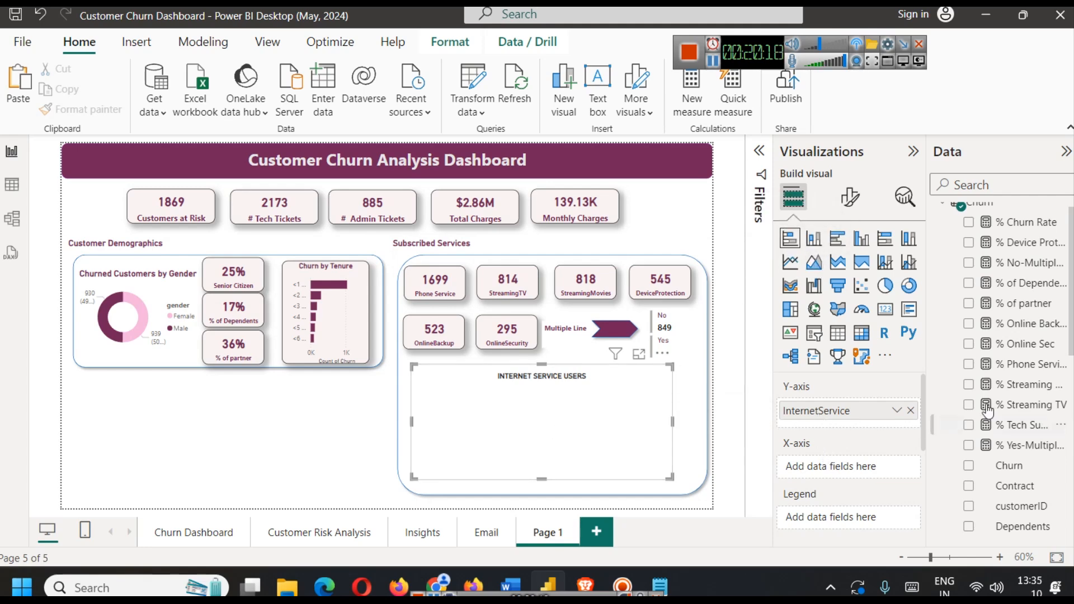
pyautogui.scroll(-3, 1017, 336)
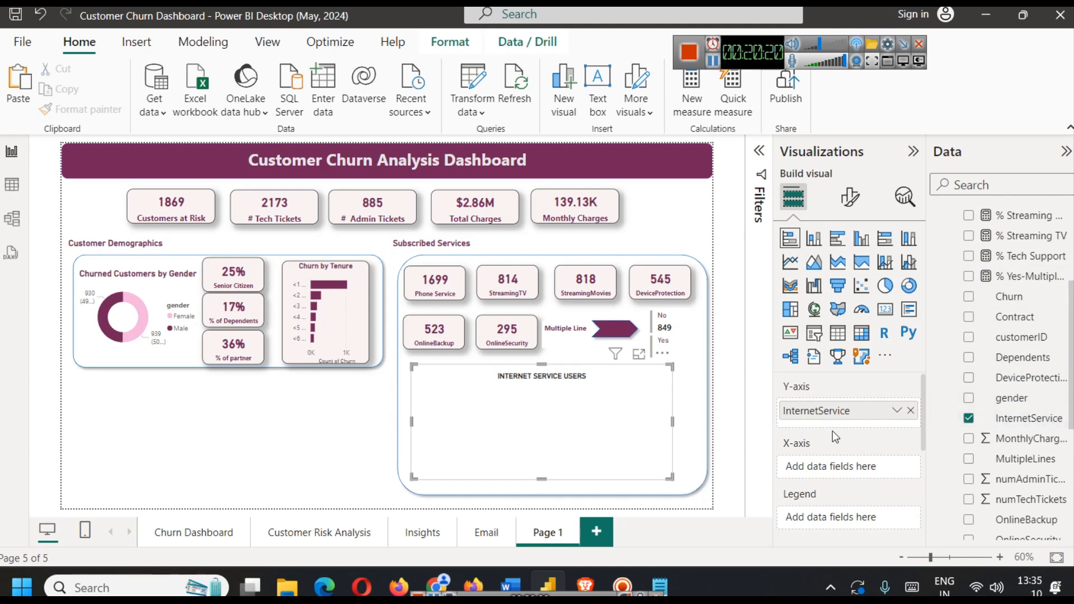
pyautogui.moveTo(1031, 418); pyautogui.dragTo(874, 469)
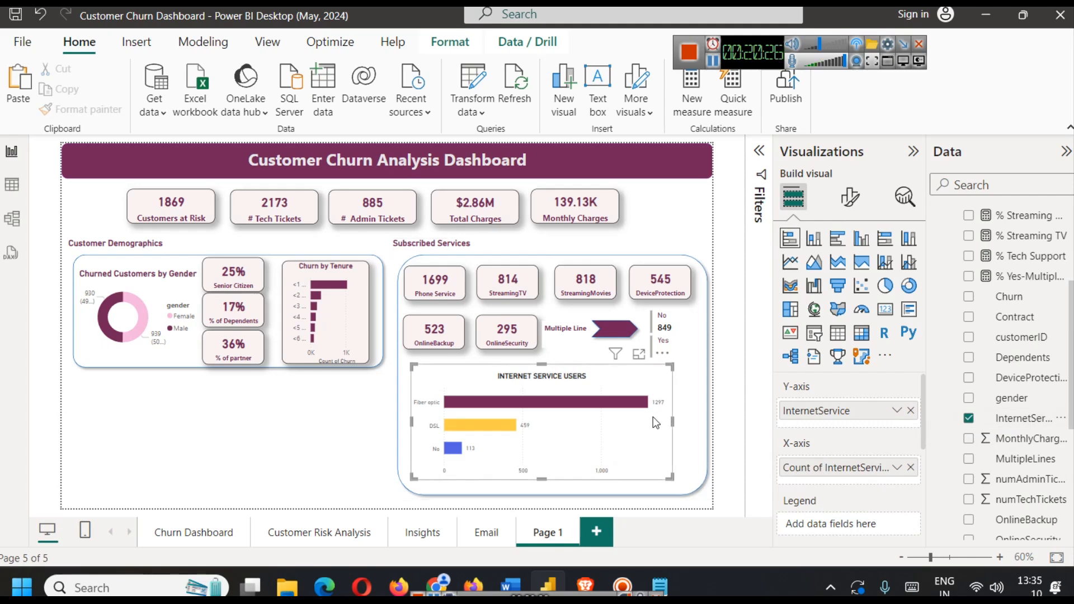
pyautogui.click(638, 354)
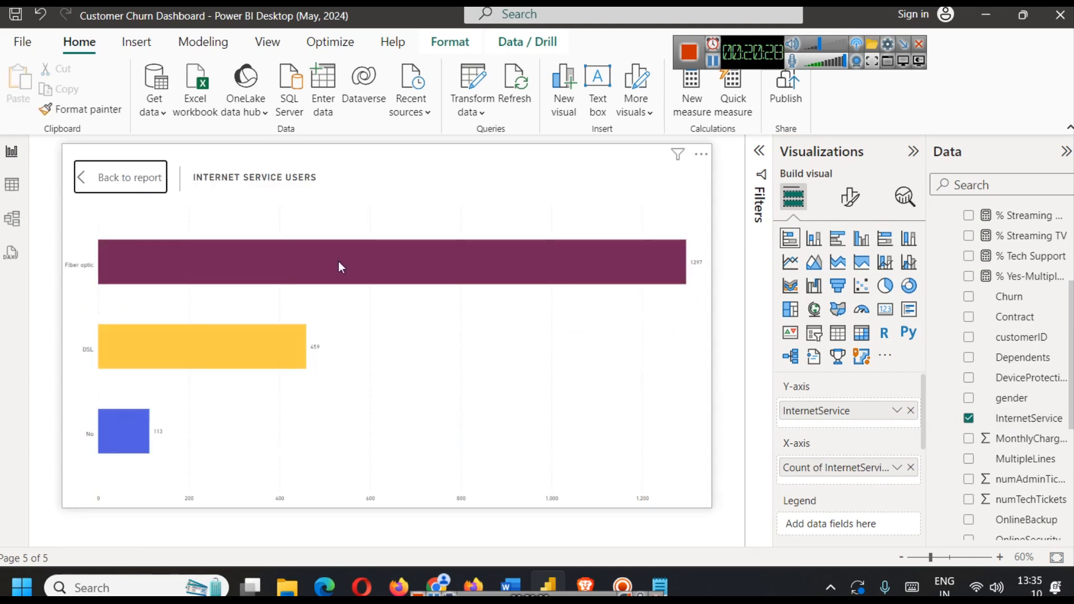
pyautogui.click(138, 197)
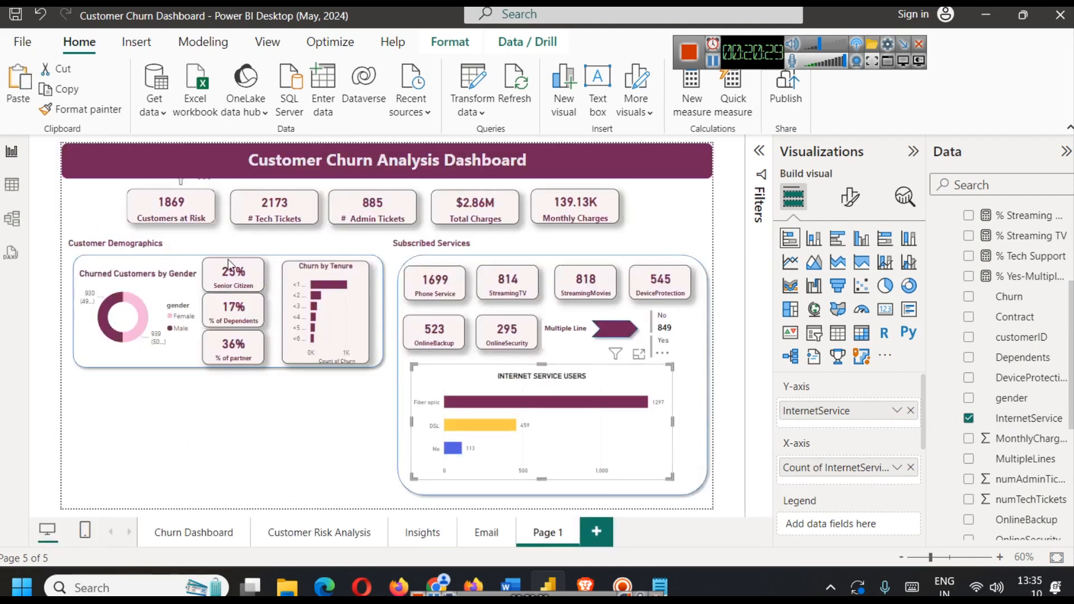
# Make the data label values of the Internet Service Users chart bold
pyautogui.click(849, 197)
pyautogui.scroll(-3, 861, 364)
pyautogui.click(804, 457)
pyautogui.scroll(-3, 816, 457)
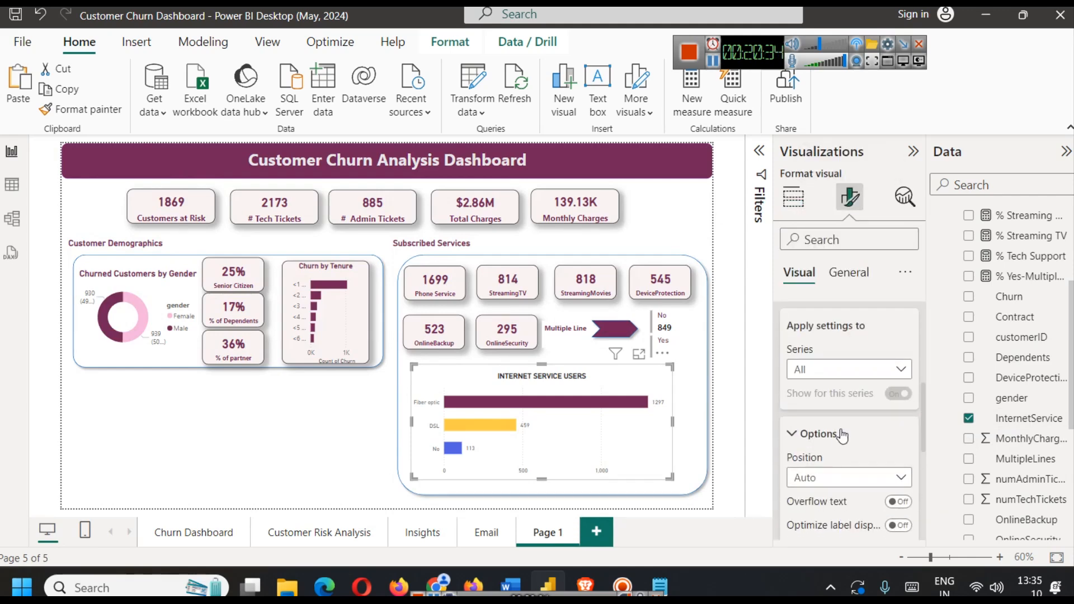
pyautogui.scroll(-3, 837, 439)
pyautogui.click(812, 436)
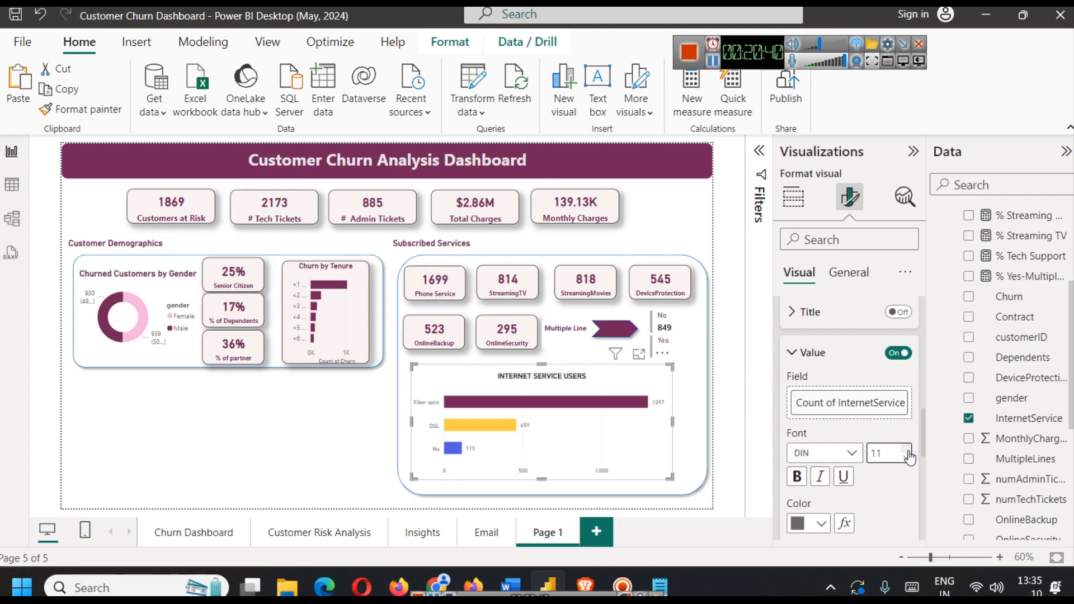
pyautogui.click(797, 477)
pyautogui.scroll(10, 872, 482)
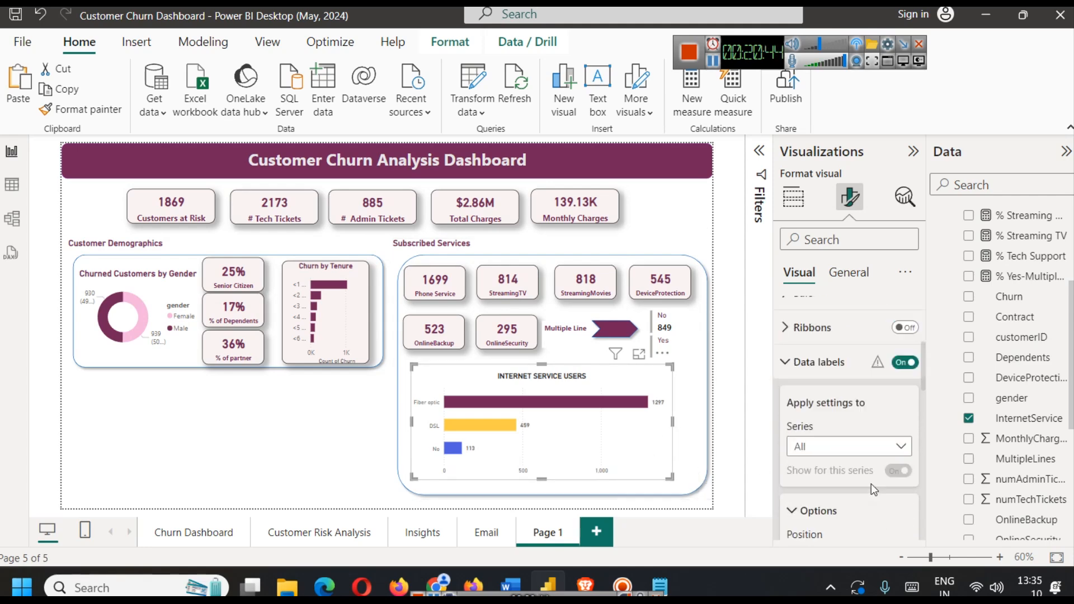
# Show the Internet Service Users chart's InternetService count as percent of grand total
pyautogui.click(796, 216)
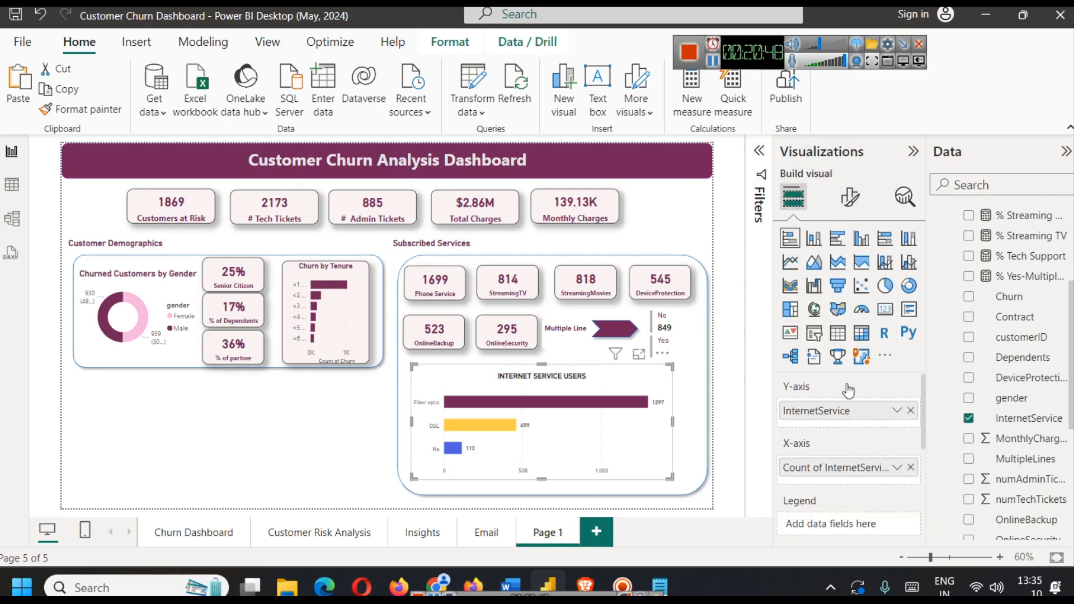
pyautogui.click(896, 470)
pyautogui.moveTo(927, 444)
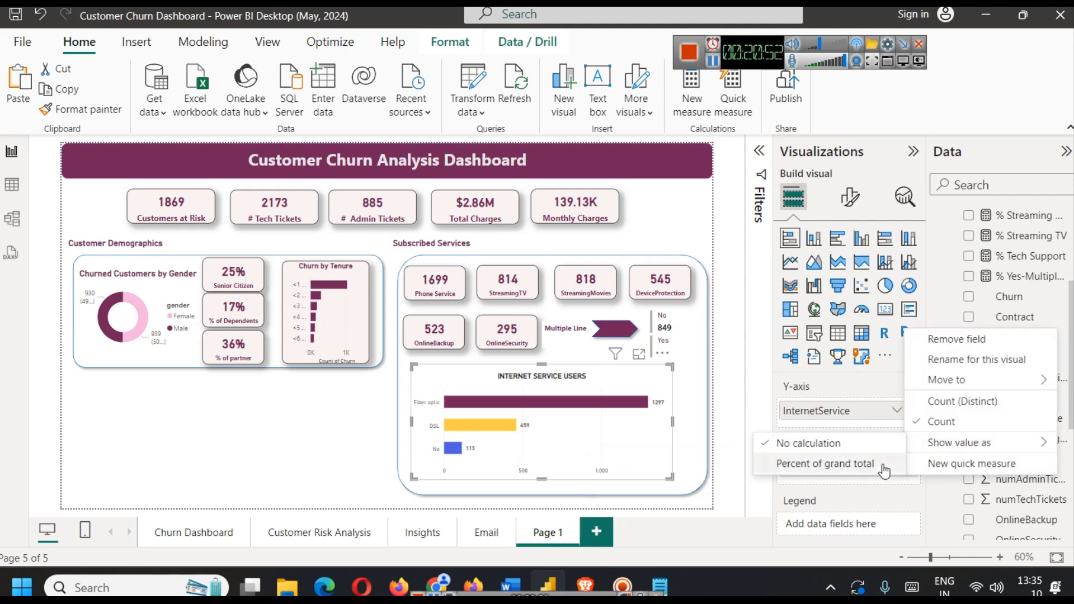
pyautogui.click(825, 463)
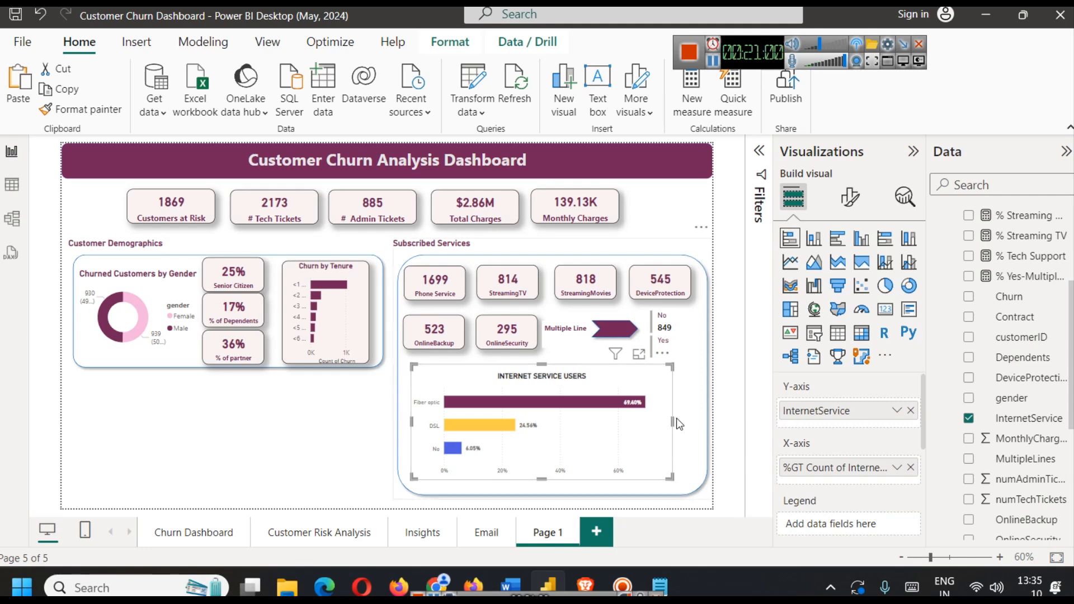
# Widen the Internet Service Users chart toward the frame's right edge, check it in focus mode, and deselect it
pyautogui.moveTo(675, 420); pyautogui.dragTo(683, 438)
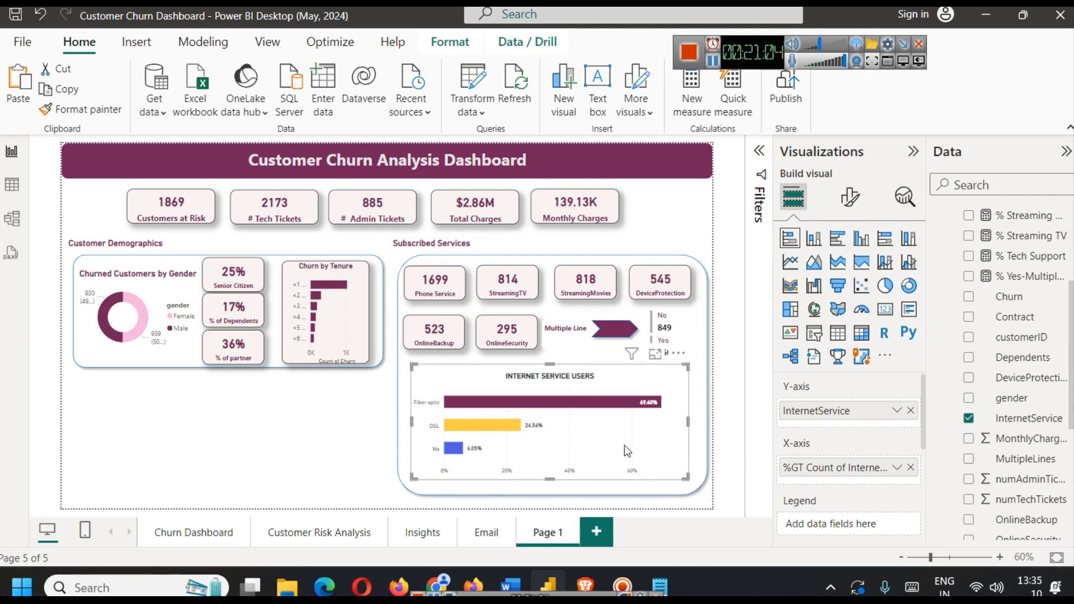
pyautogui.click(652, 354)
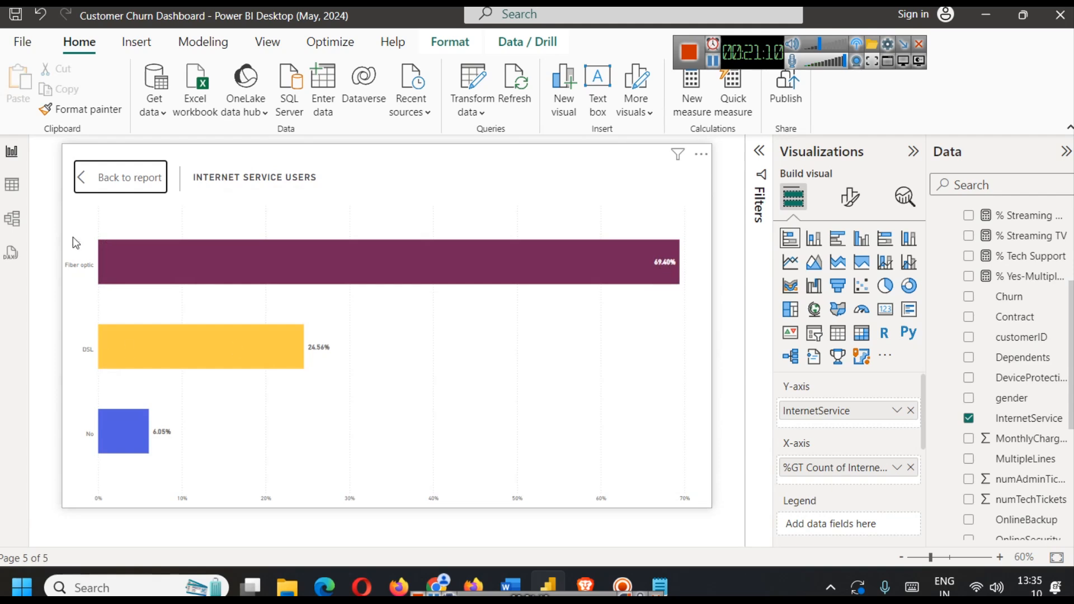
pyautogui.click(115, 177)
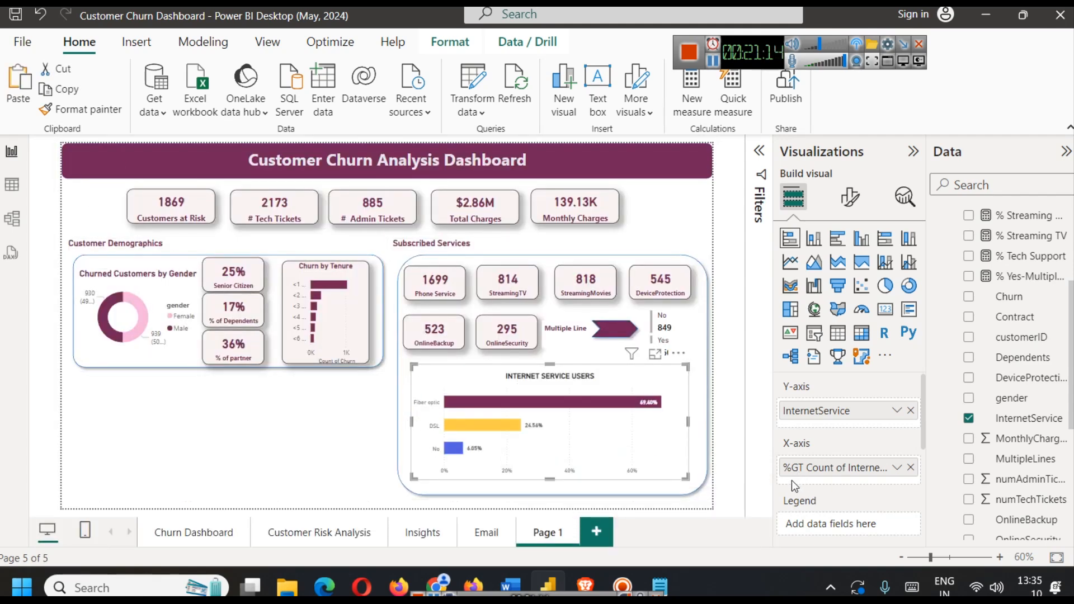
pyautogui.click(230, 421)
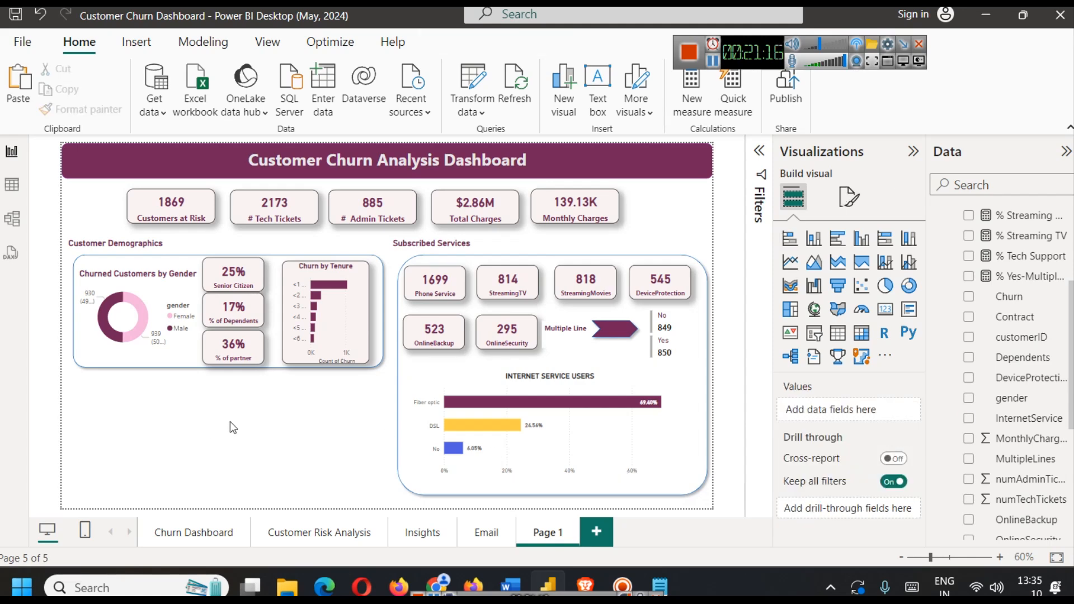
# Examine the layout of the Customer Account Information section on the Churn Dashboard page
pyautogui.click(714, 63)
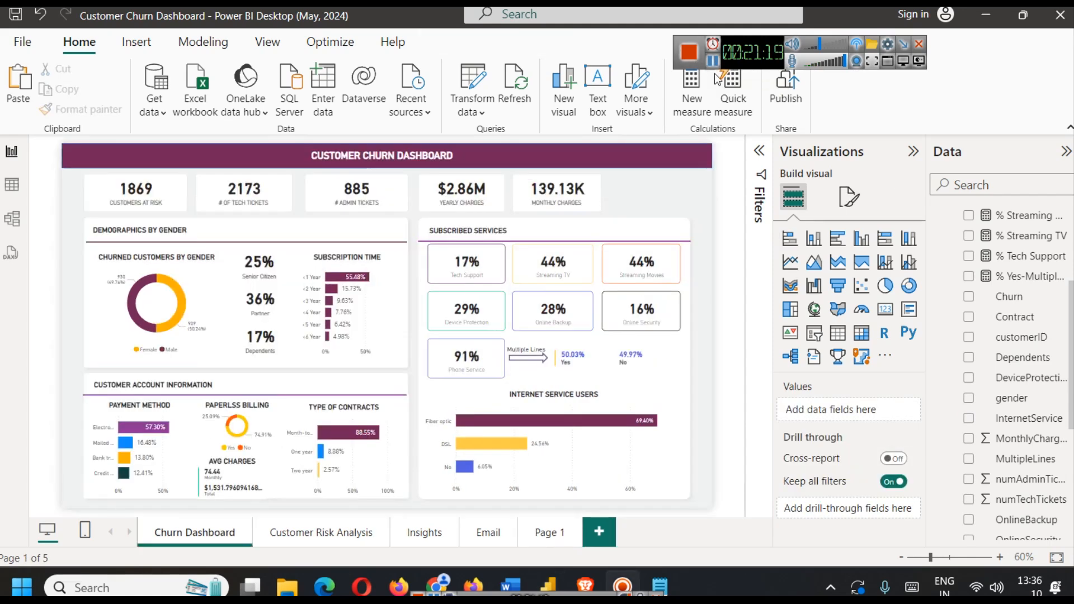
pyautogui.click(250, 385)
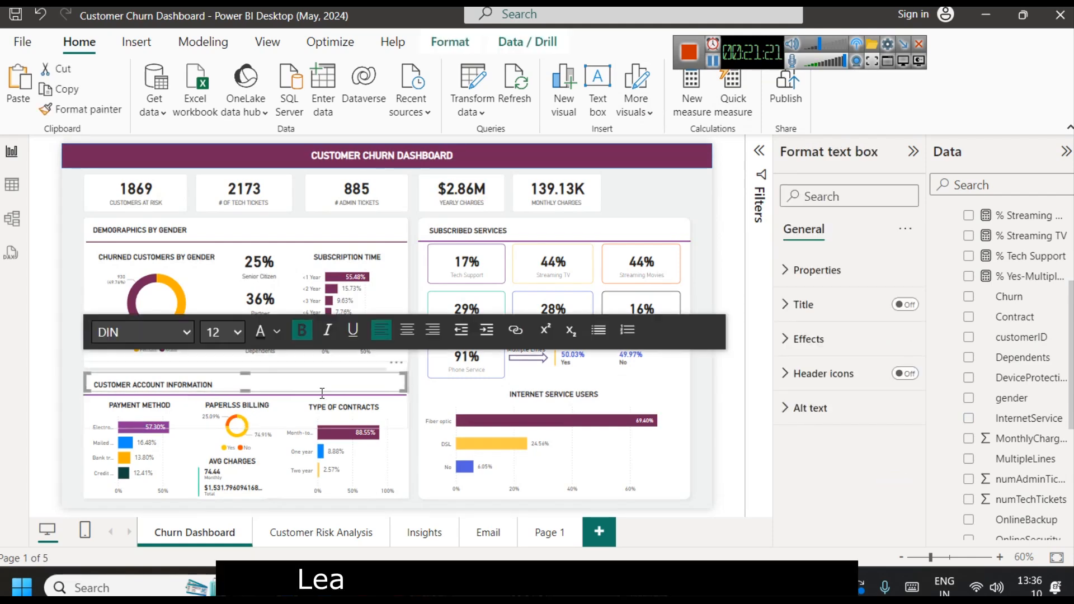
pyautogui.click(398, 487)
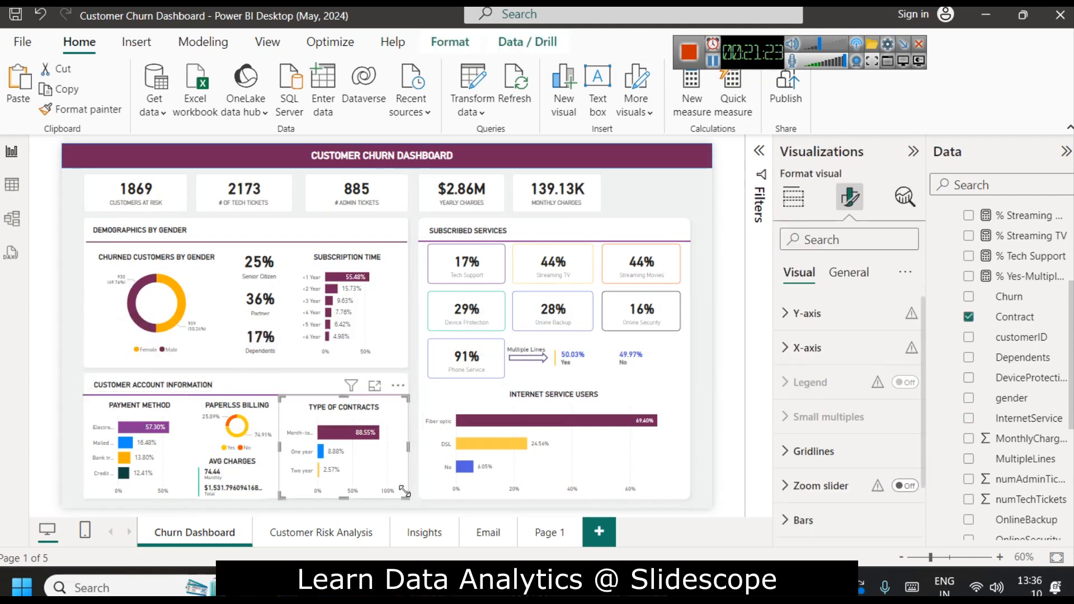
pyautogui.click(90, 378)
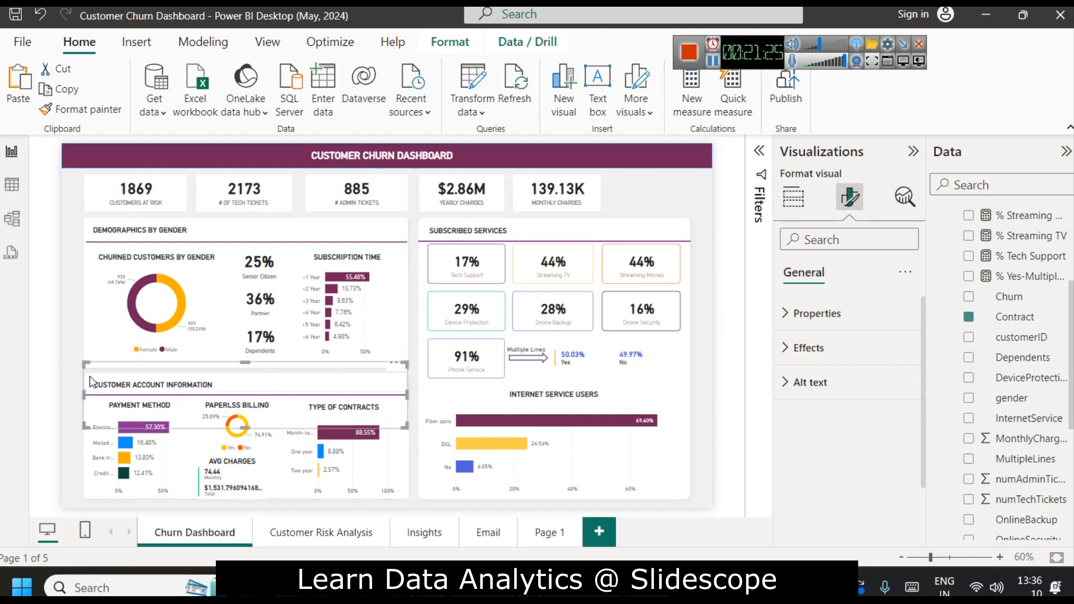
pyautogui.click(90, 494)
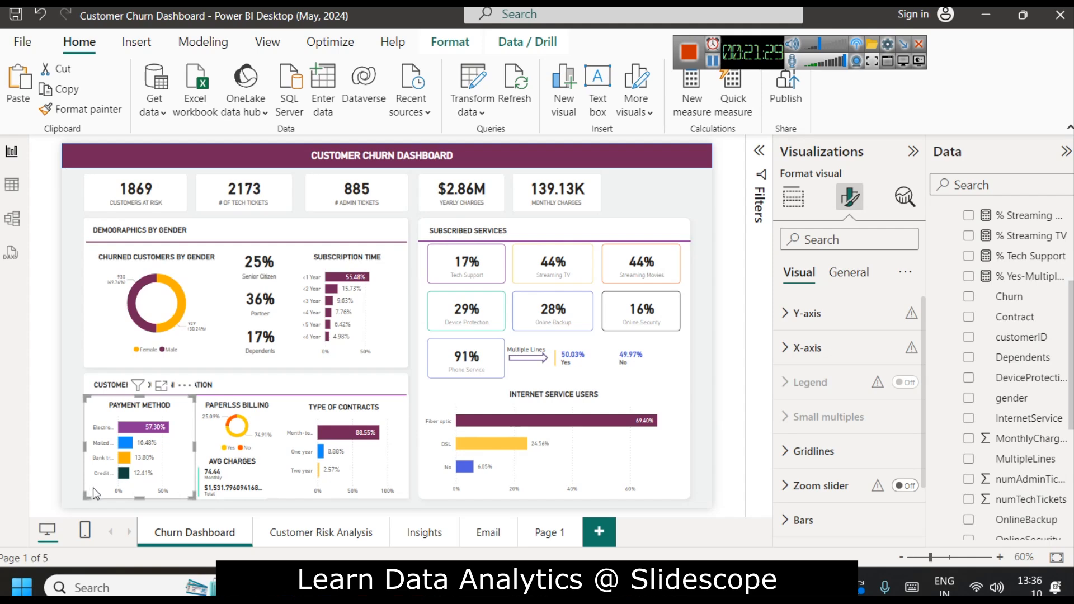
pyautogui.click(68, 386)
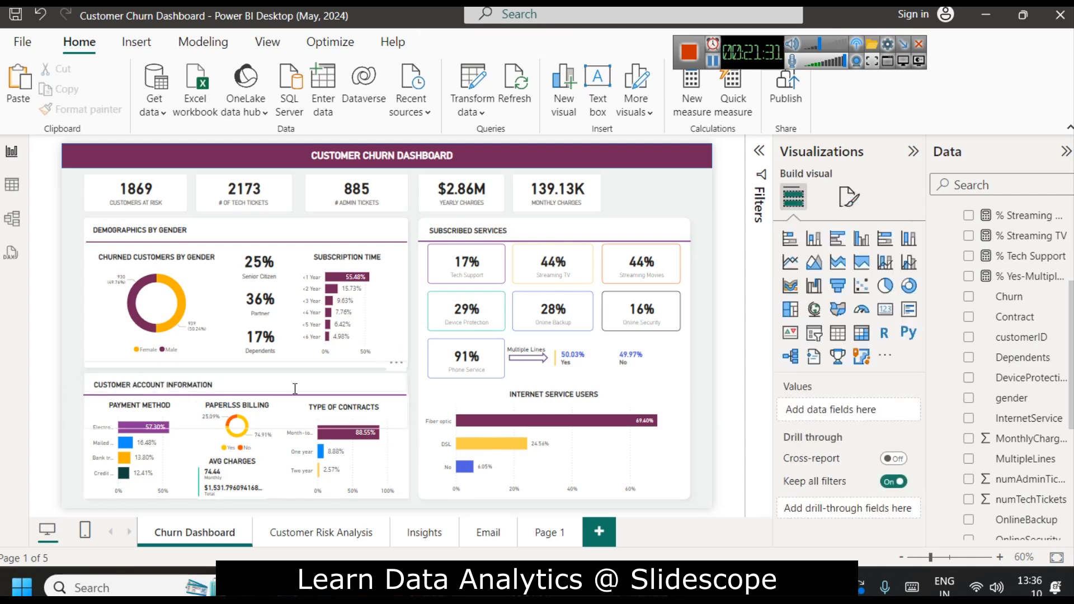
# Examine the Payment Method chart's axis fields and percent of grand total setting, and inspect its bars in focus mode
pyautogui.click(171, 415)
pyautogui.click(171, 431)
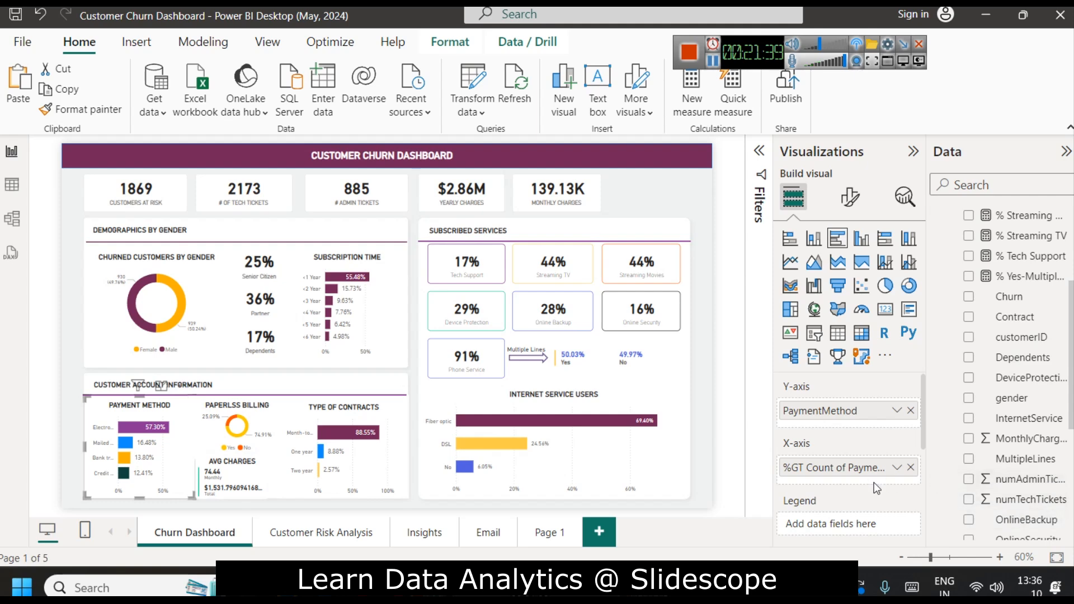
pyautogui.scroll(-4, 997, 411)
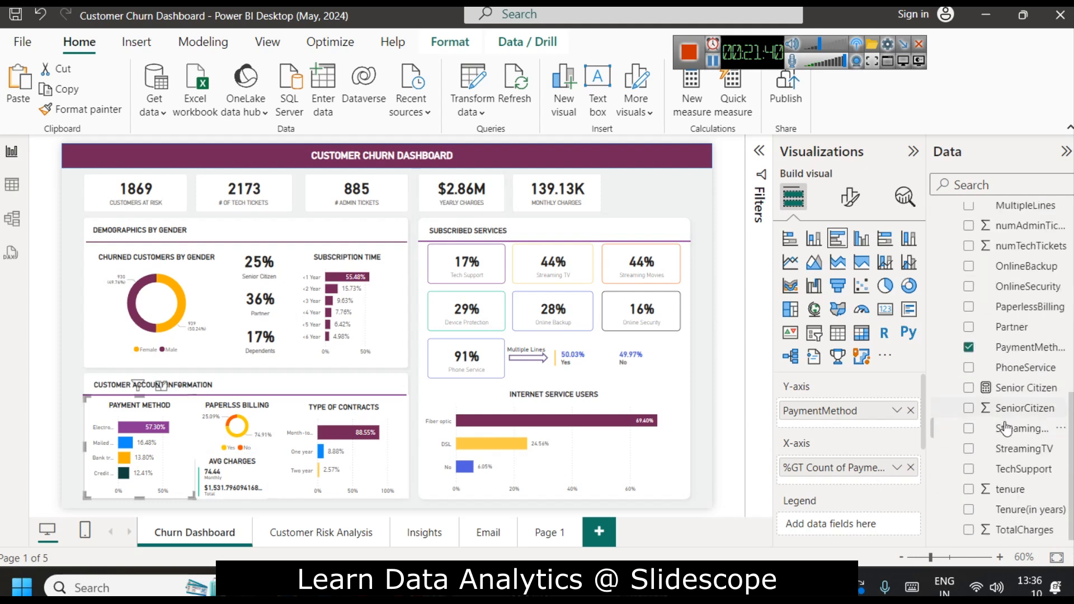
pyautogui.click(899, 468)
pyautogui.moveTo(970, 470)
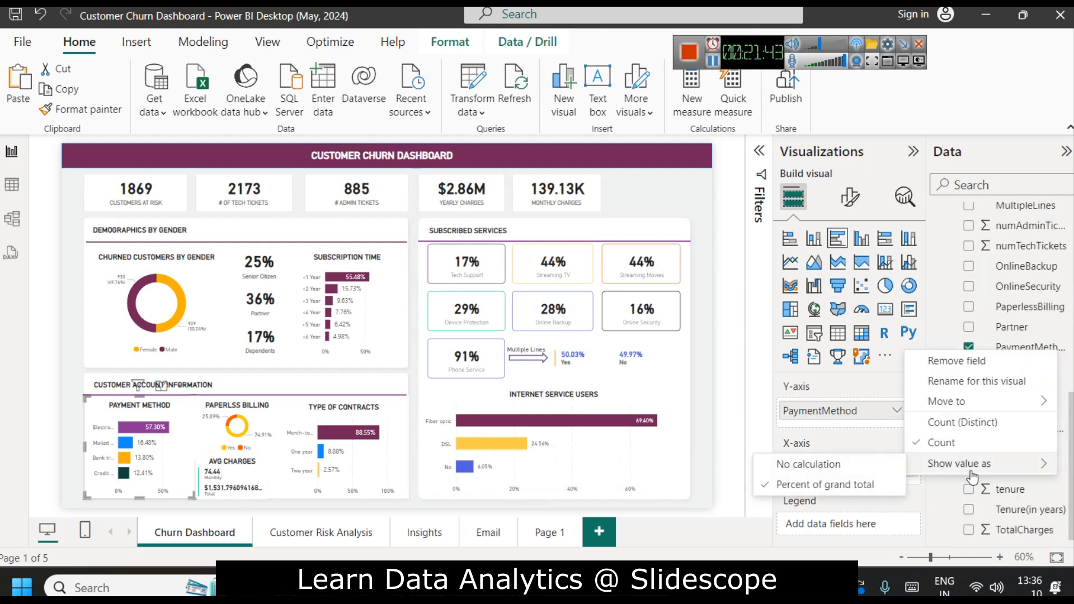
pyautogui.click(830, 481)
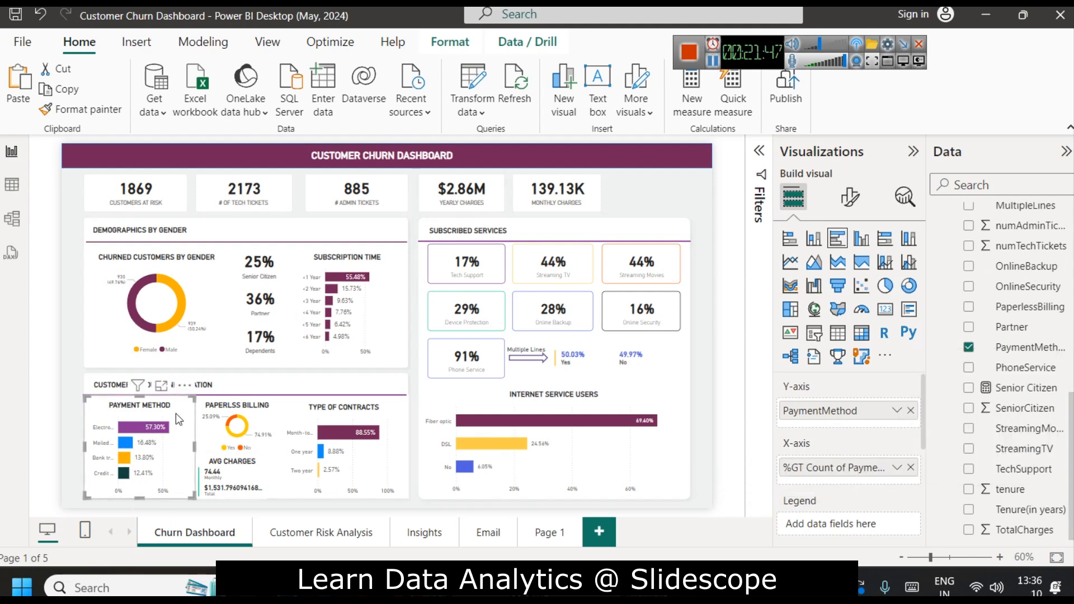
pyautogui.click(162, 385)
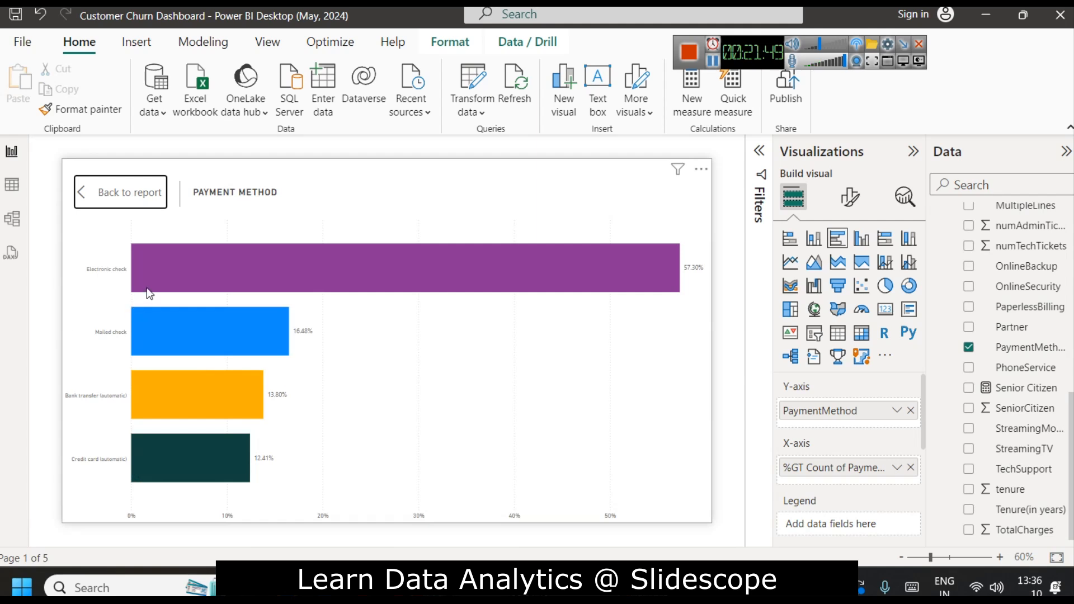
pyautogui.moveTo(204, 269)
pyautogui.click(88, 202)
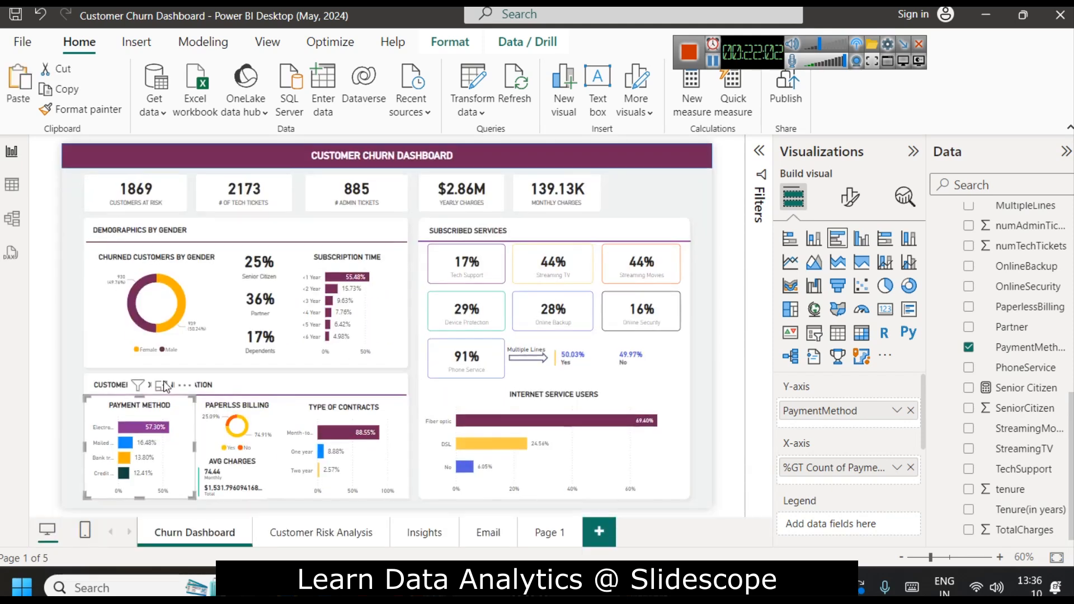
# Examine the paperless billing donut chart's fields and inspect its segments in focus mode
pyautogui.click(252, 408)
pyautogui.click(252, 438)
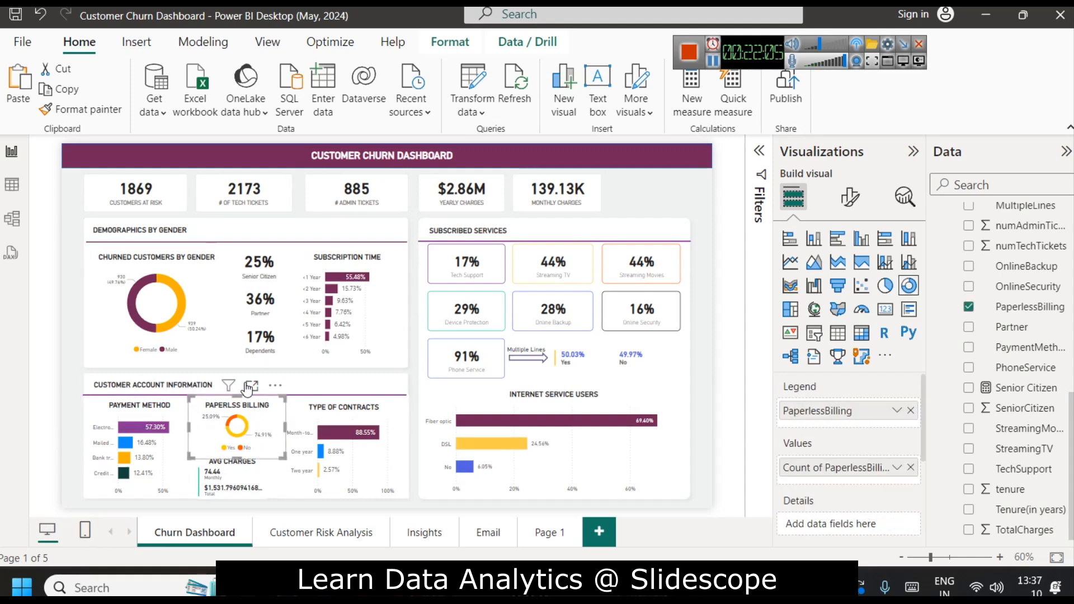
pyautogui.click(250, 386)
pyautogui.moveTo(473, 309)
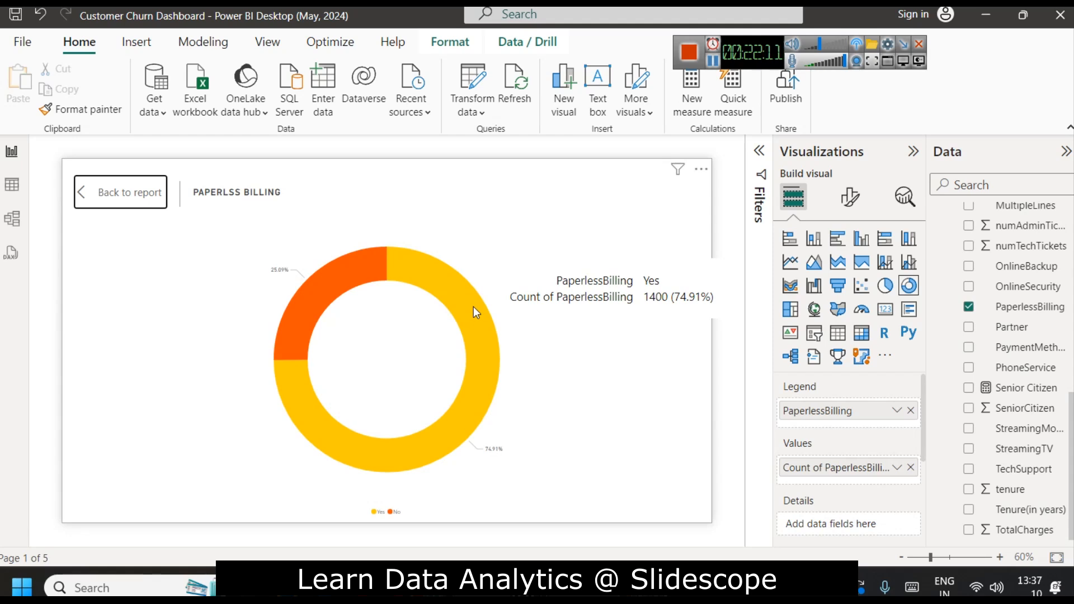
pyautogui.click(117, 192)
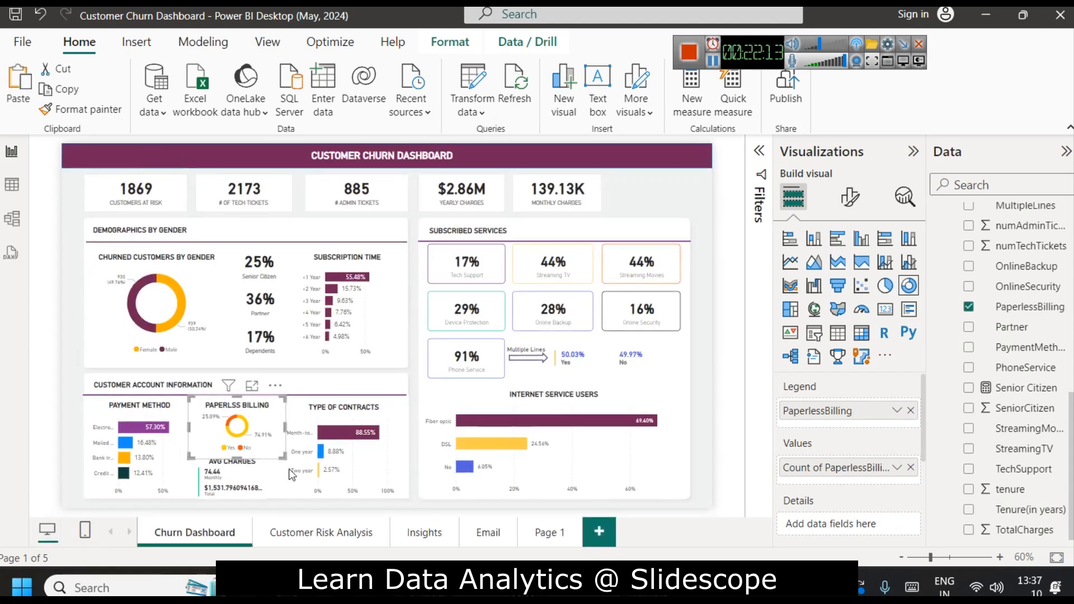
# Examine the Avg Charges multi-row card in focus mode and check the source fields behind its Monthly and Total values
pyautogui.click(241, 475)
pyautogui.click(233, 441)
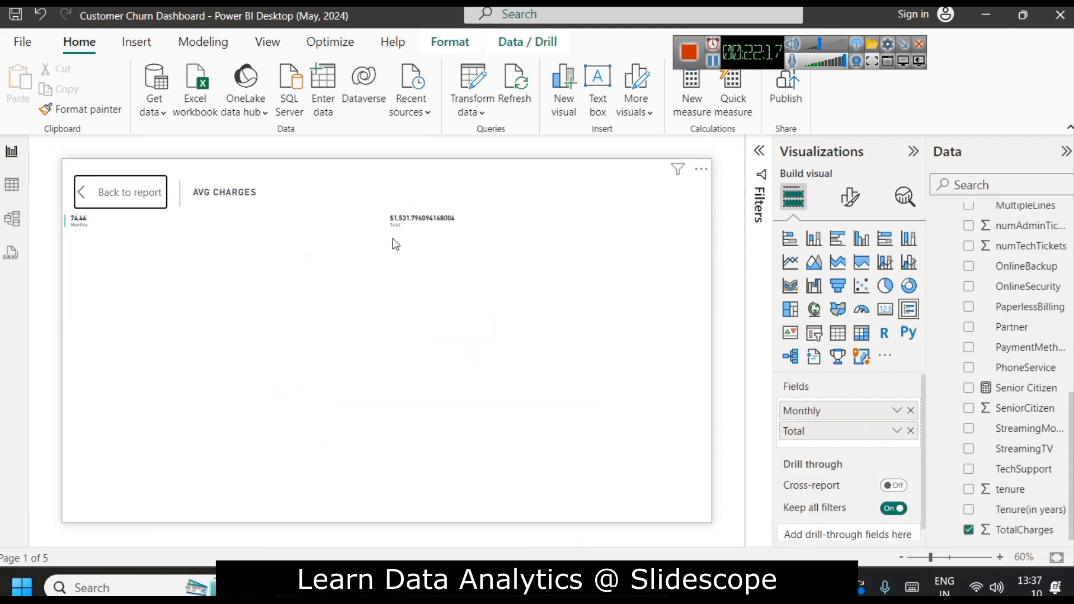
pyautogui.moveTo(80, 223)
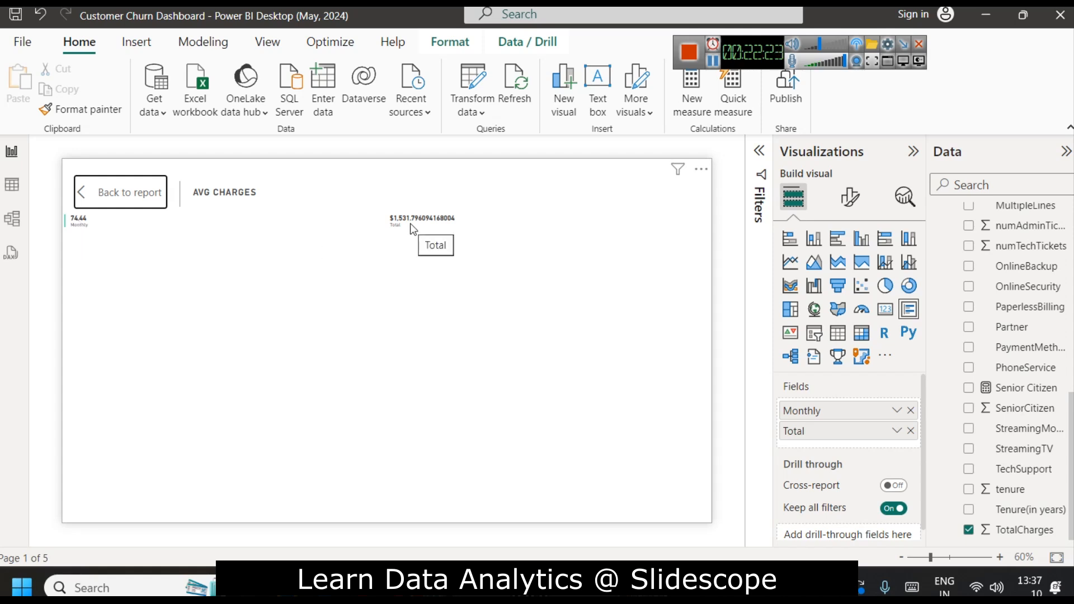
pyautogui.click(120, 197)
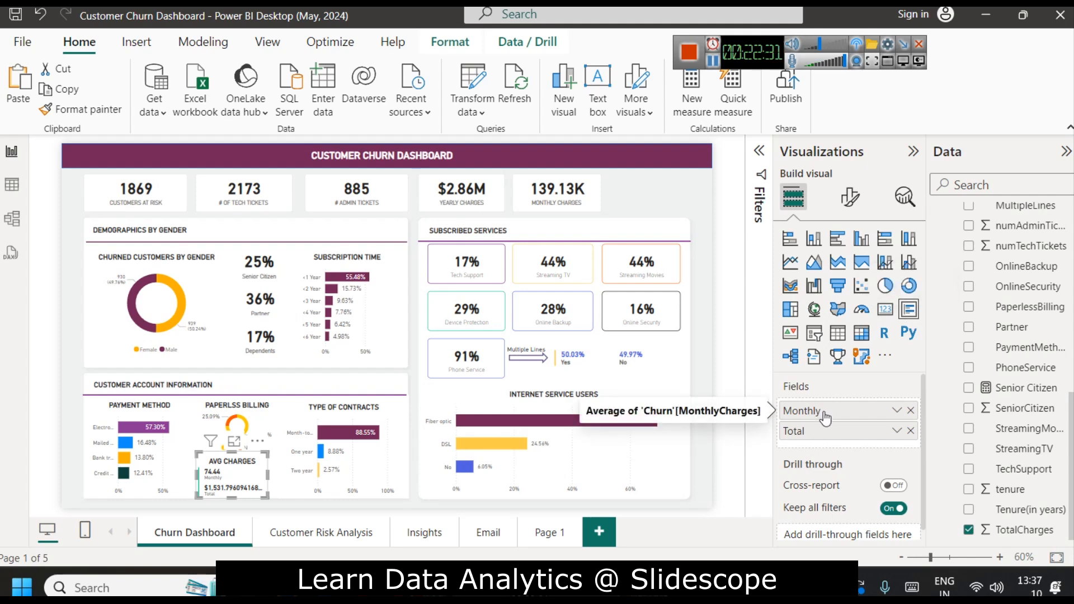
pyautogui.scroll(4, 1025, 442)
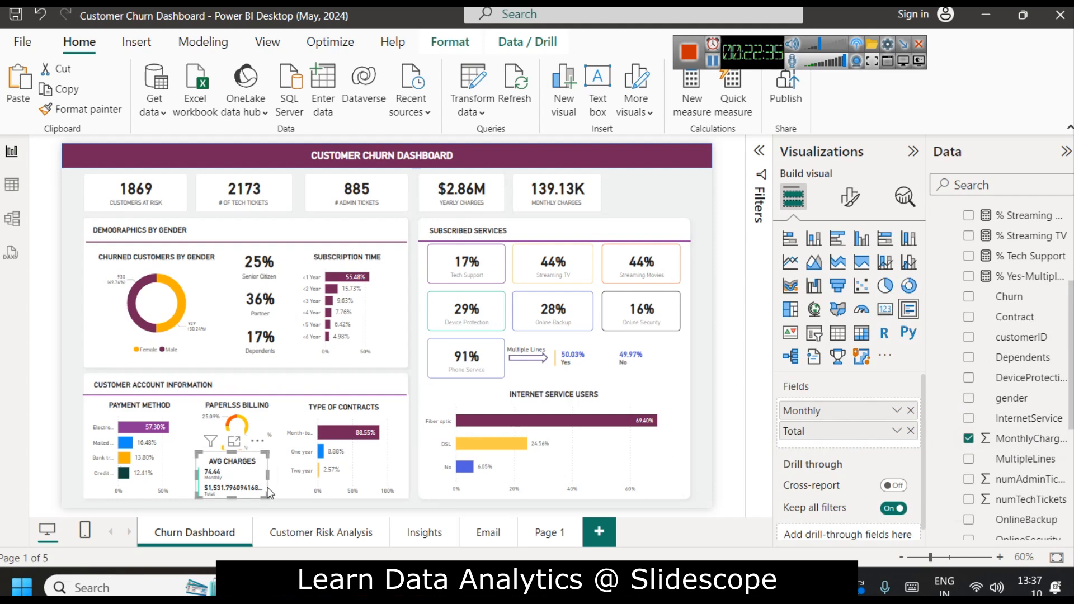
pyautogui.click(314, 413)
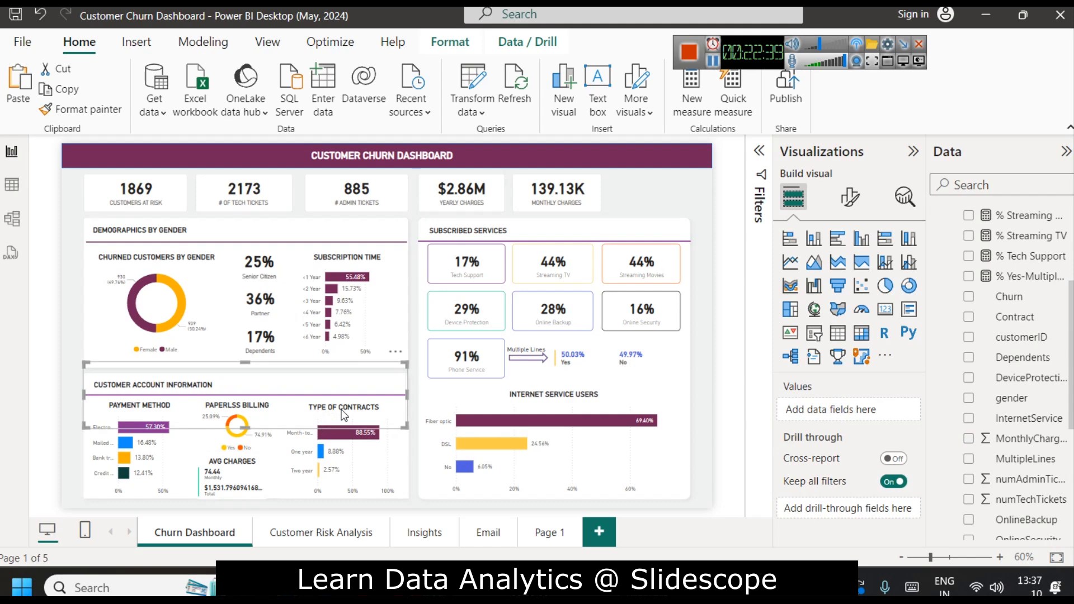
# Examine the Type of Contracts chart's axis fields and inspect its Month-to-month bar in focus mode
pyautogui.click(365, 455)
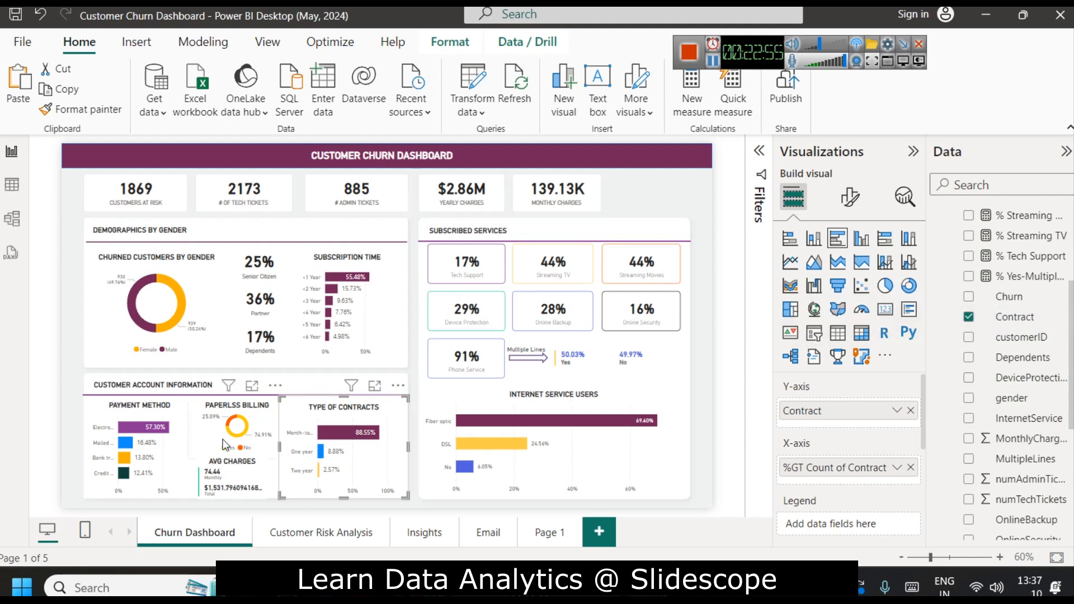
pyautogui.click(375, 385)
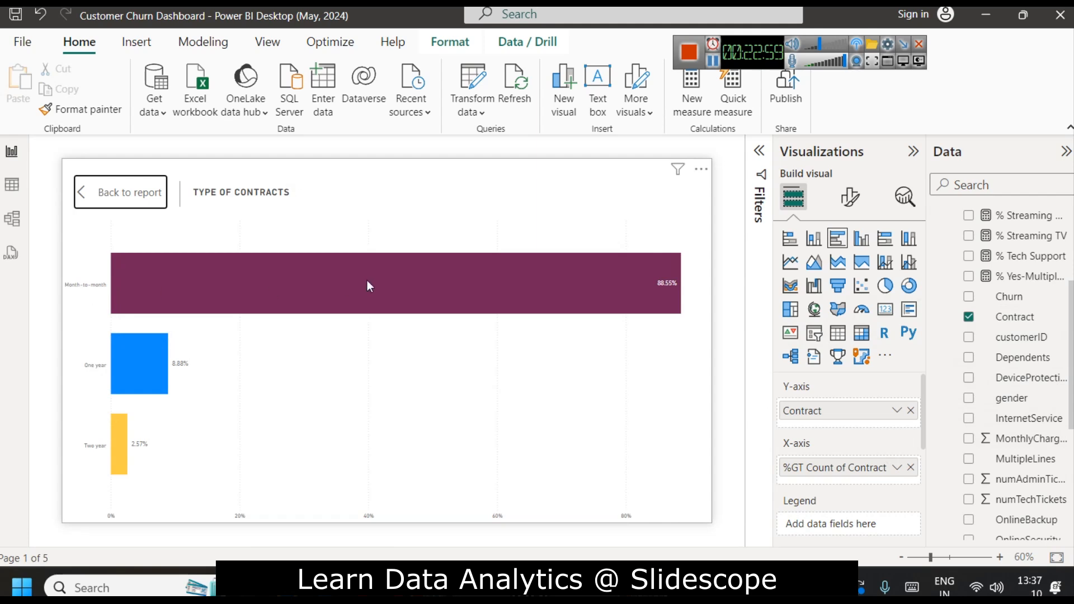
pyautogui.moveTo(368, 284)
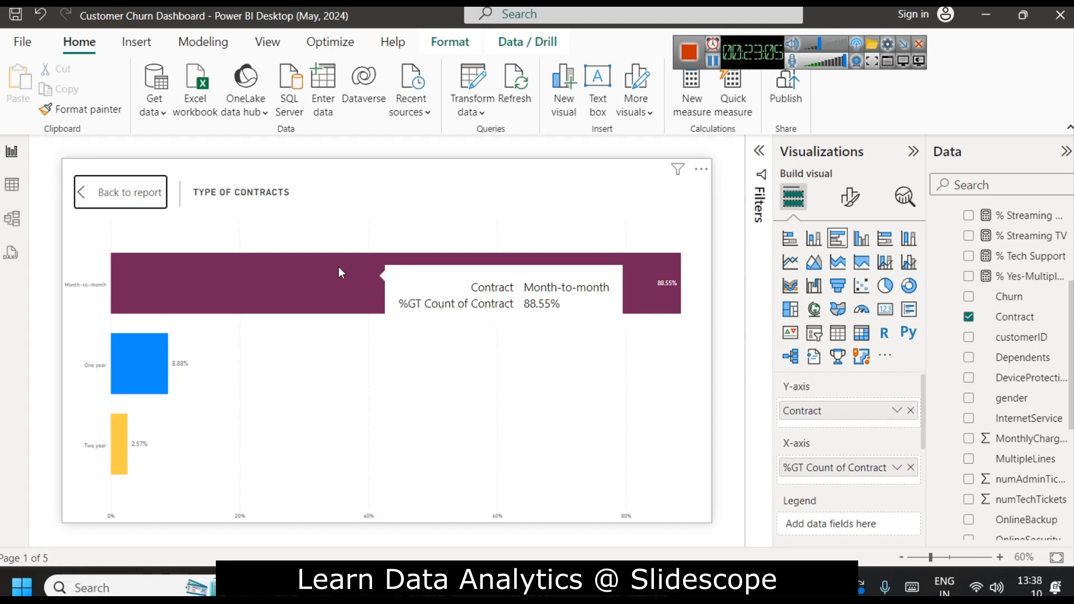
pyautogui.click(96, 191)
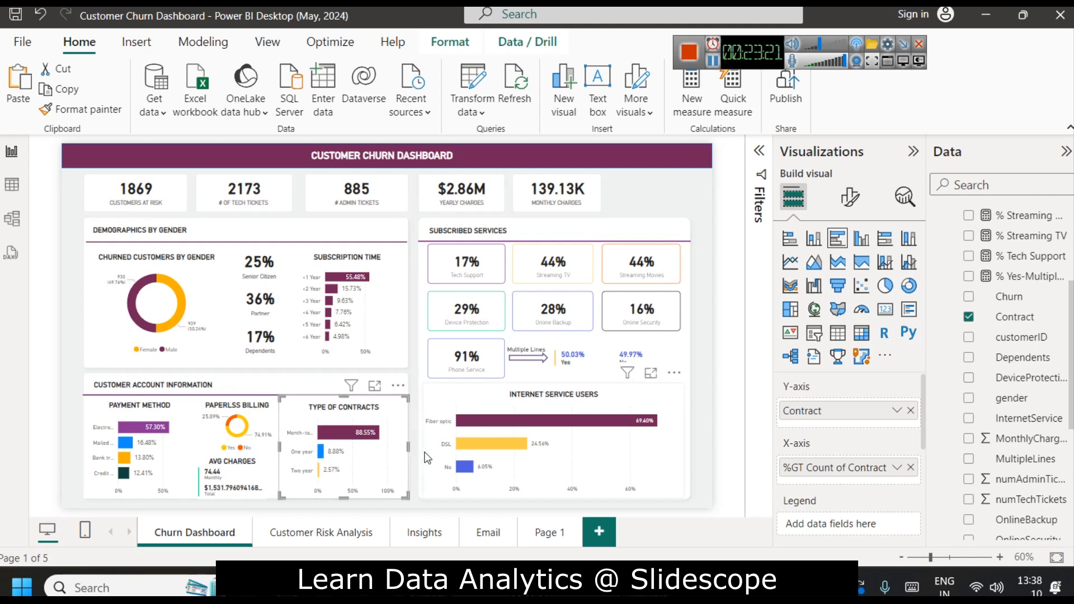
# Copy all the Customer Account Information visuals from the Churn Dashboard page and paste them onto Page 1
pyautogui.click(419, 414)
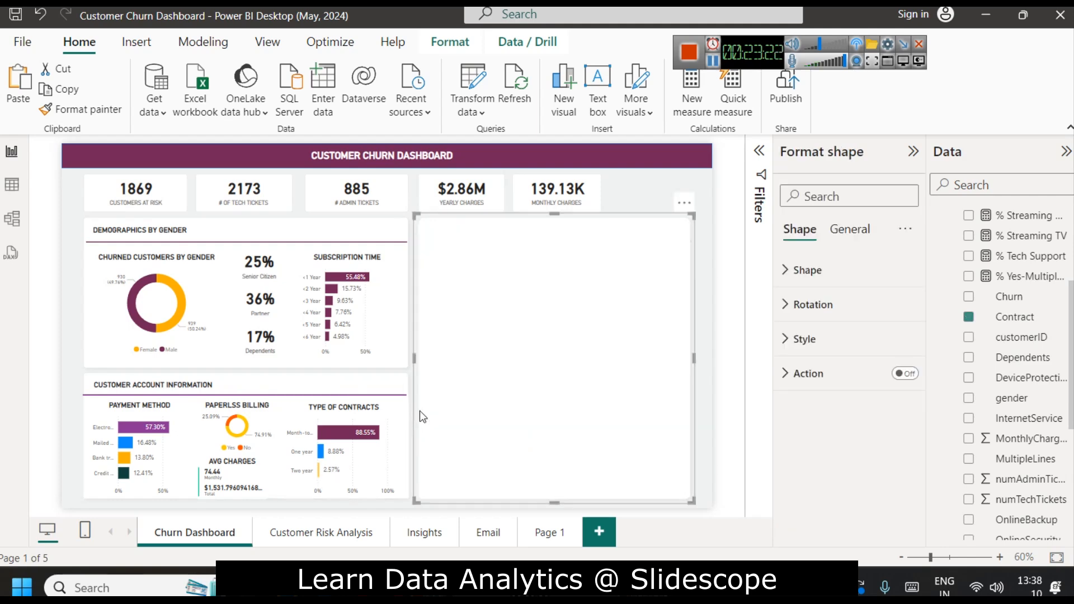
pyautogui.click(408, 381)
pyautogui.moveTo(70, 370); pyautogui.dragTo(407, 501)
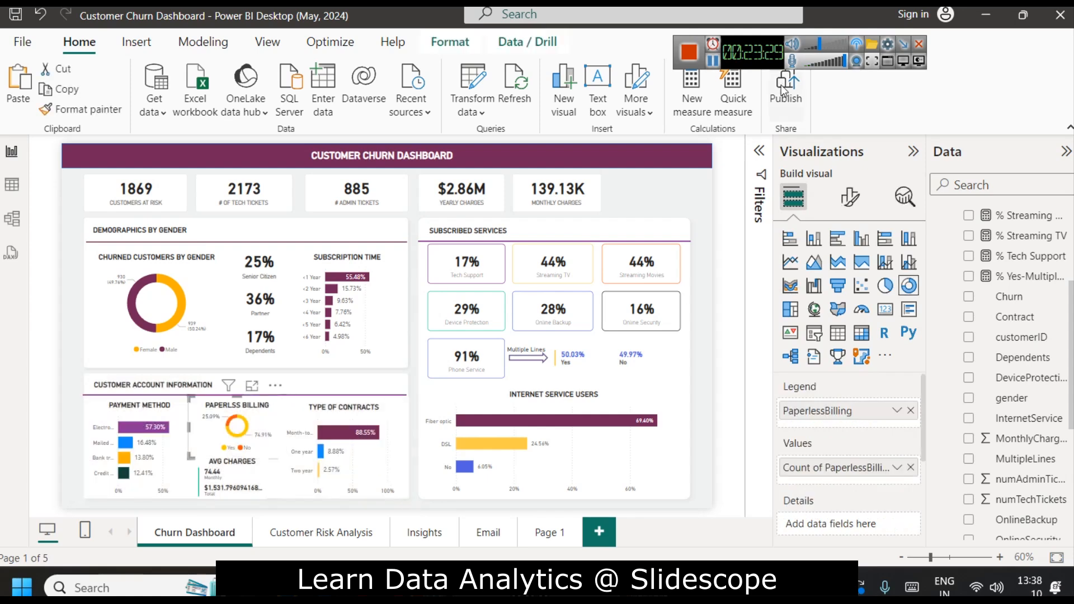
pyautogui.click(712, 63)
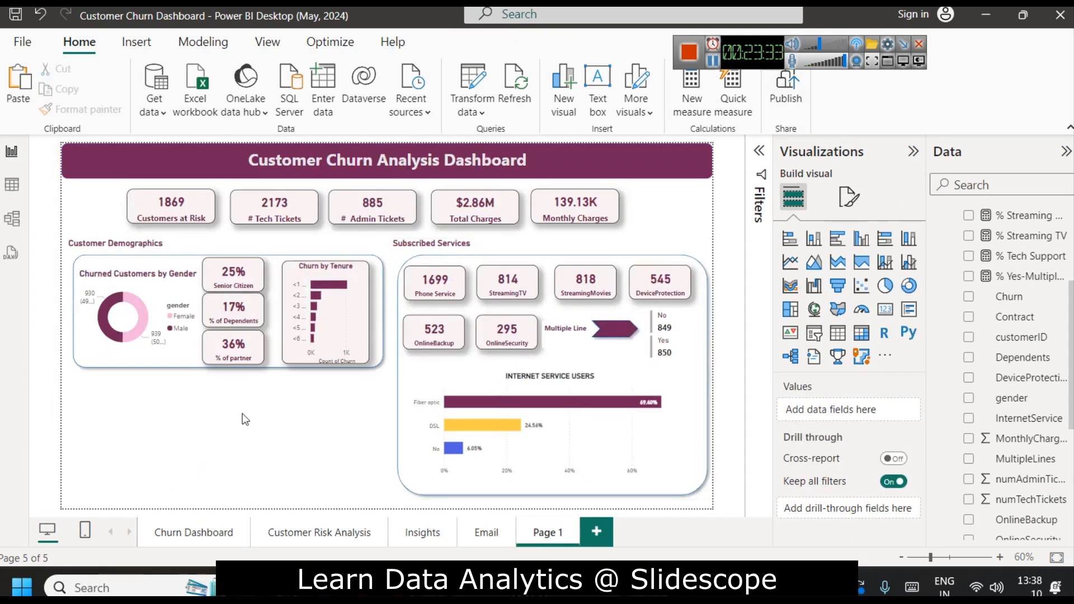
pyautogui.hotkey('ctrl', 'v')
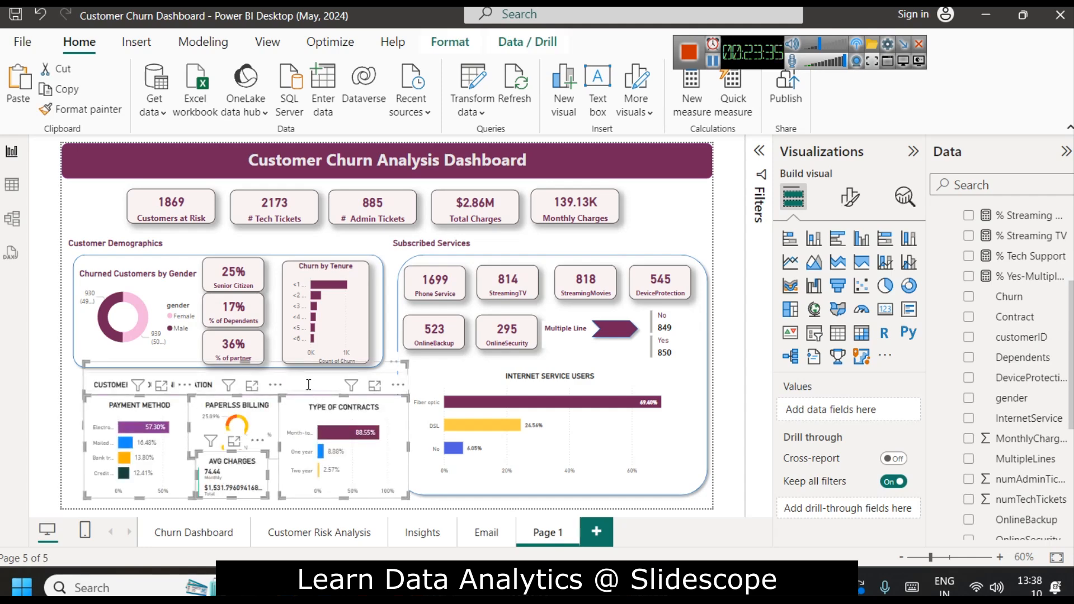
# Move the pasted account visuals slightly up and to the left, beneath the Customer Demographics section
pyautogui.moveTo(384, 373); pyautogui.dragTo(373, 368)
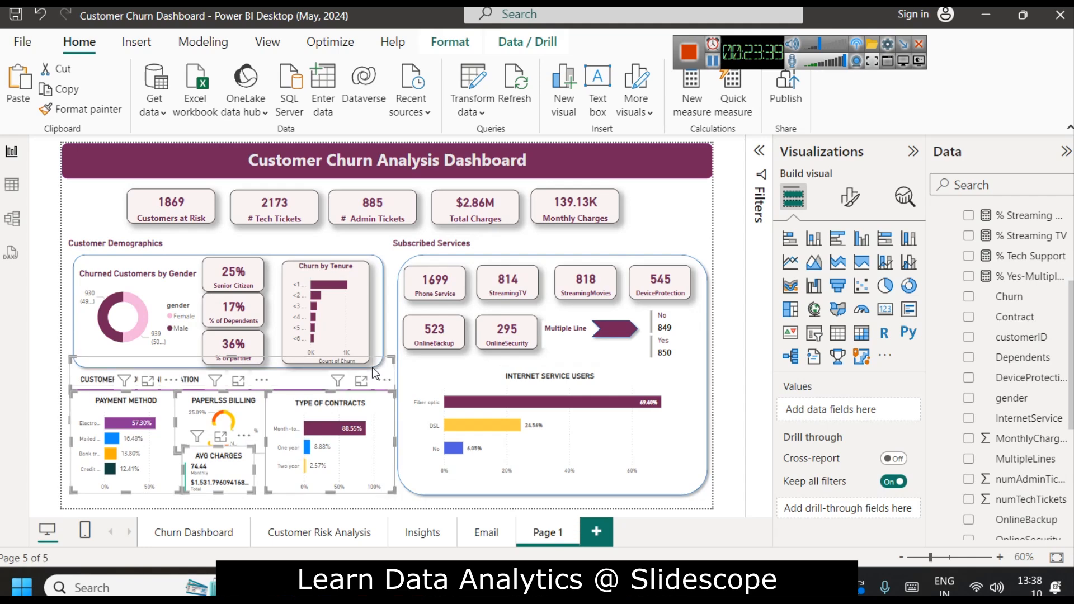
pyautogui.press('Left')
pyautogui.press('Left')
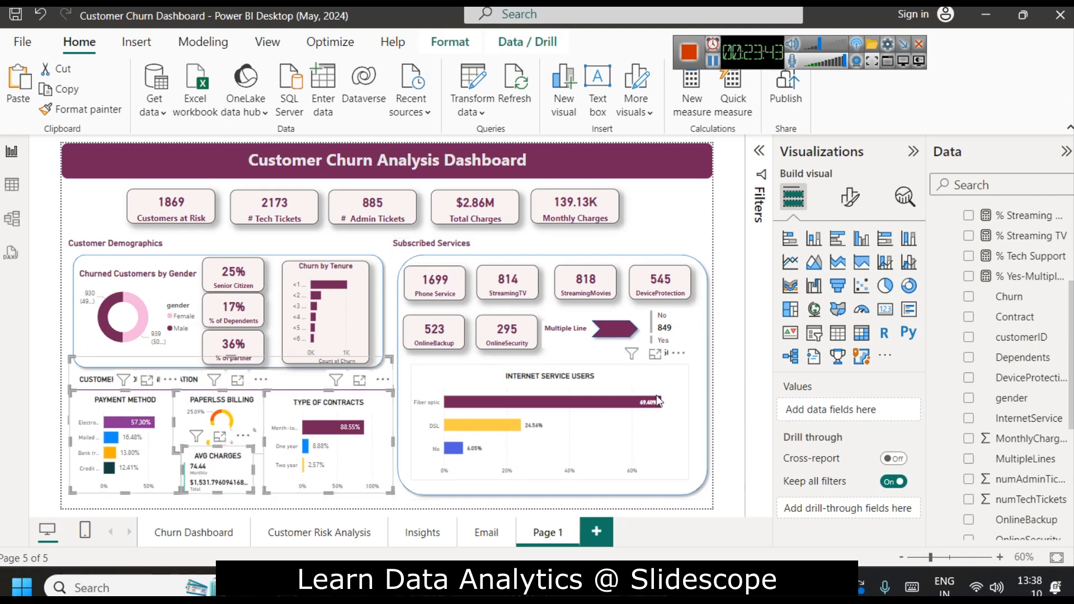
pyautogui.click(720, 381)
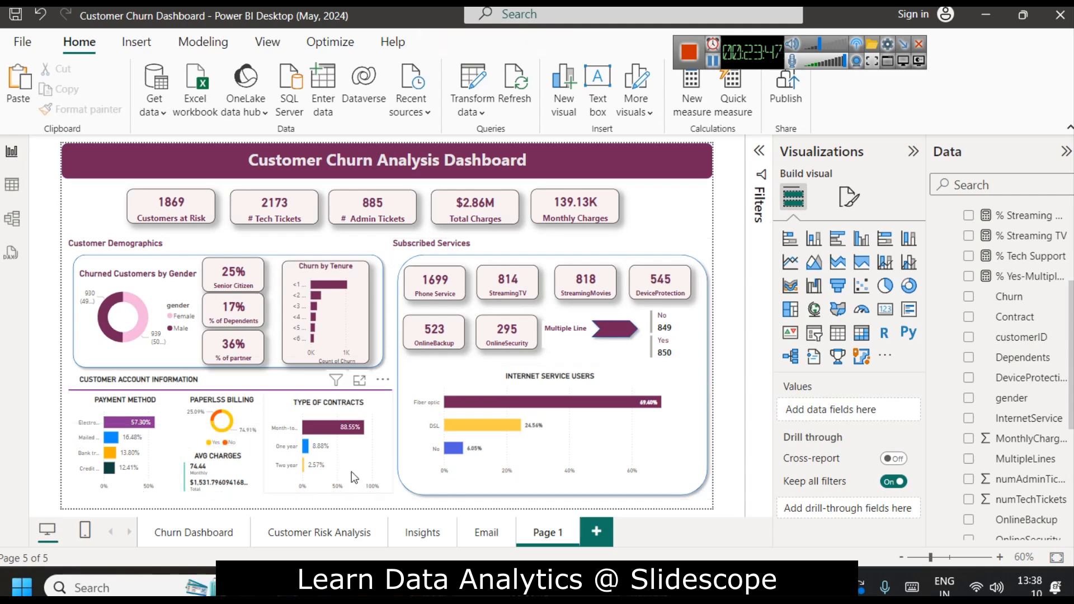
# Replace the pasted Customer Account Information header with a copy of the Customer Demographics frame and send that frame behind the account charts
pyautogui.click(73, 381)
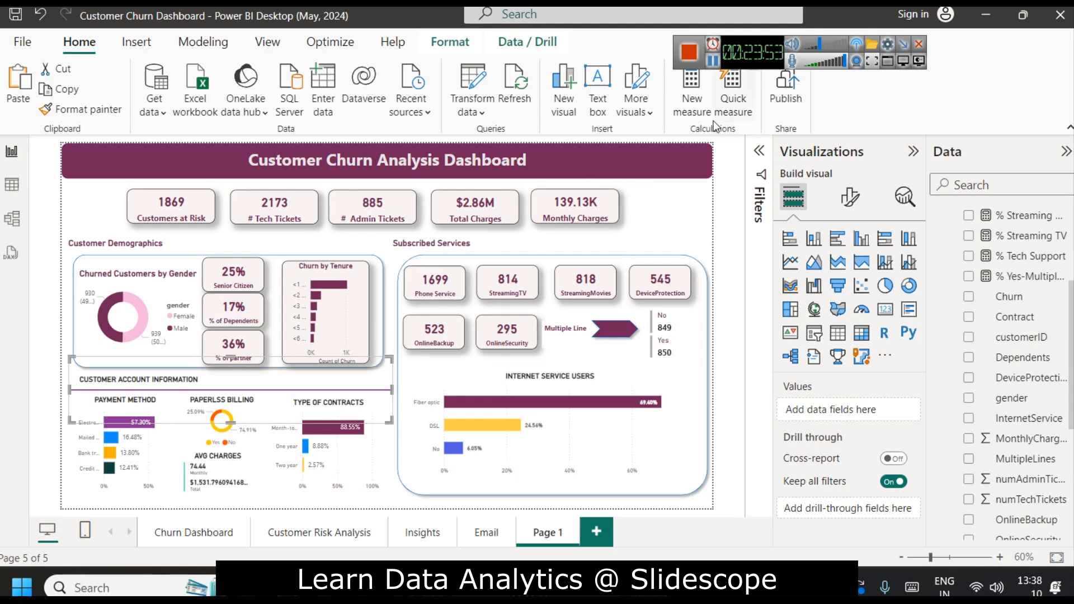
pyautogui.click(713, 60)
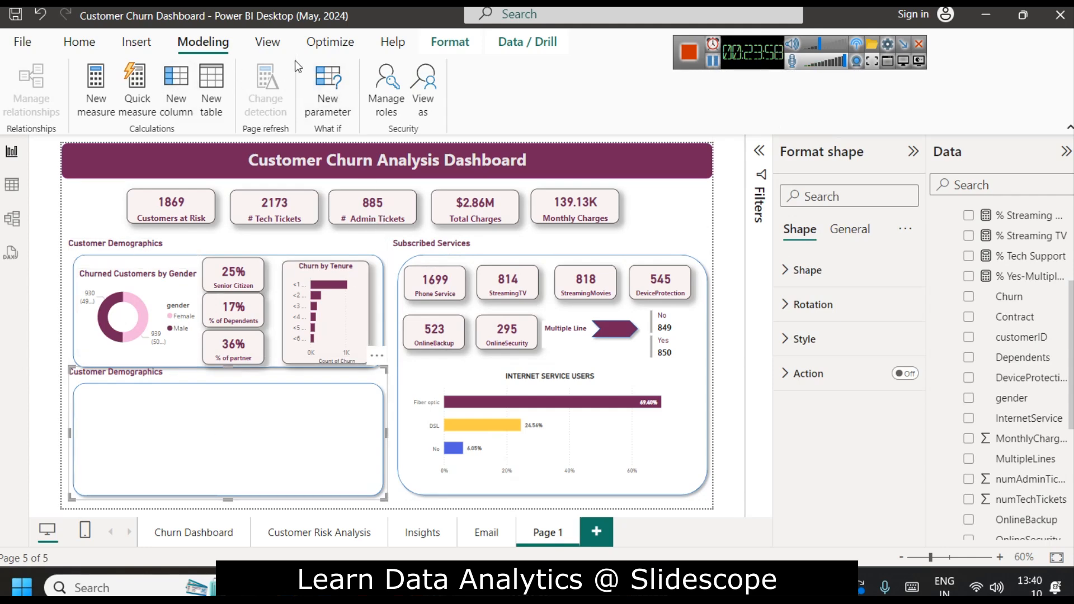
pyautogui.click(455, 44)
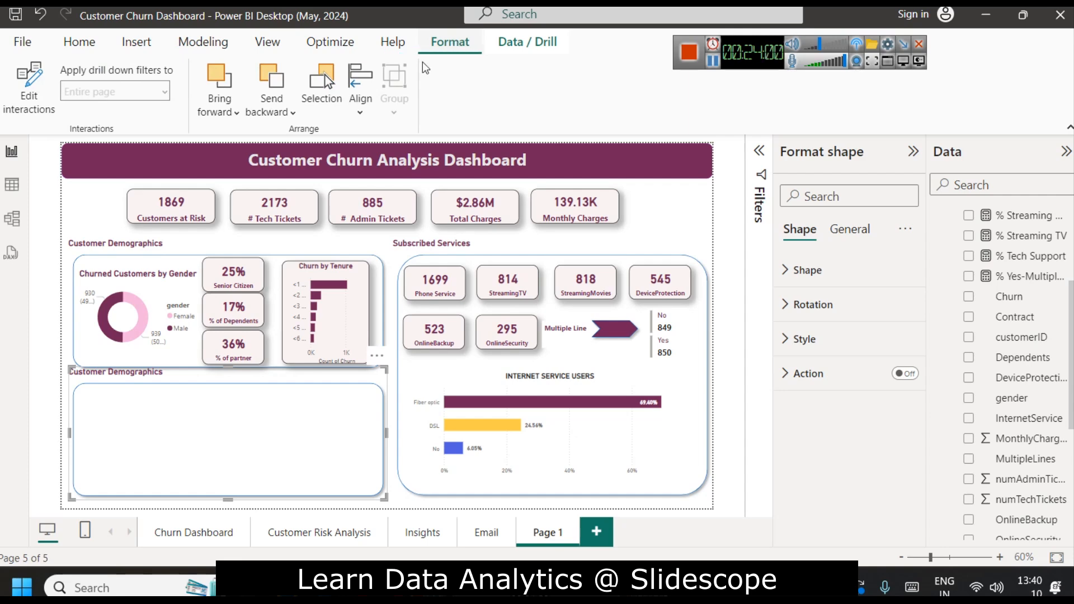
pyautogui.click(271, 106)
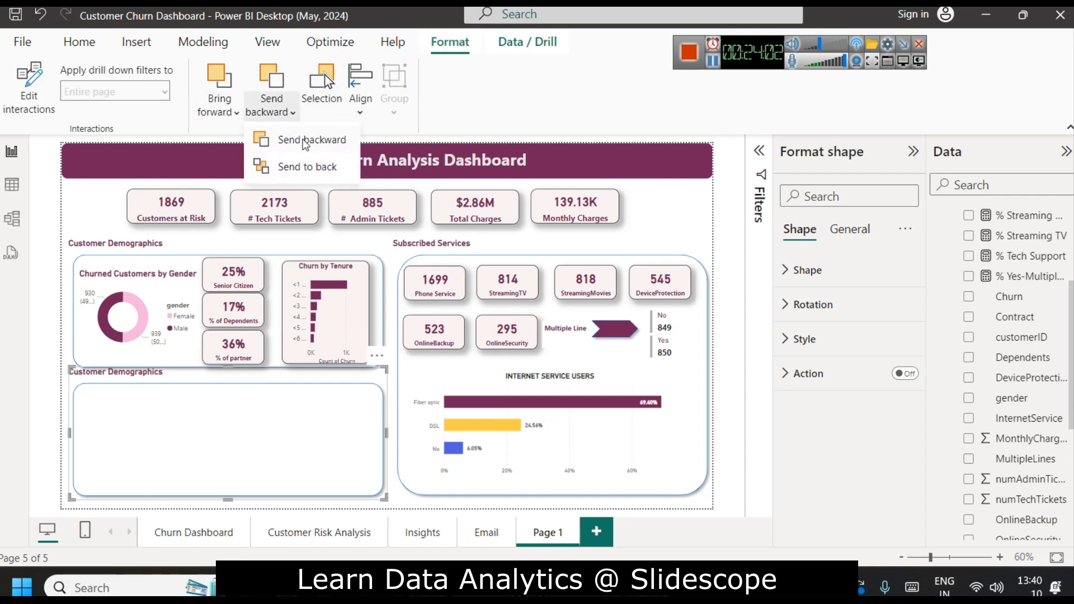
pyautogui.click(298, 144)
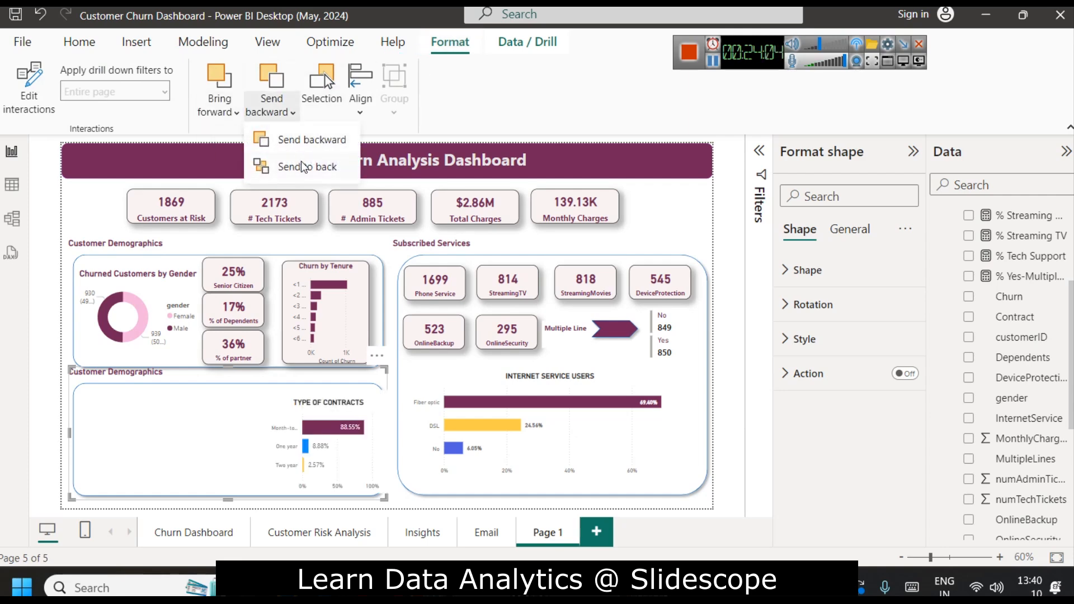
pyautogui.click(302, 162)
pyautogui.click(302, 162)
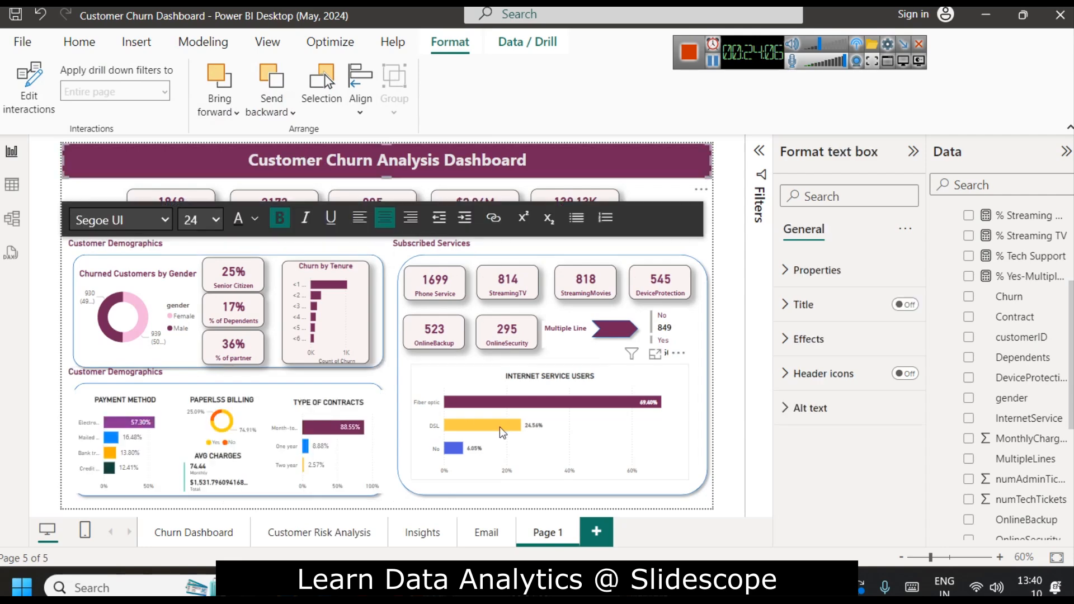
# Widen the lower frame slightly to the right around the Type of Contracts chart
pyautogui.click(345, 371)
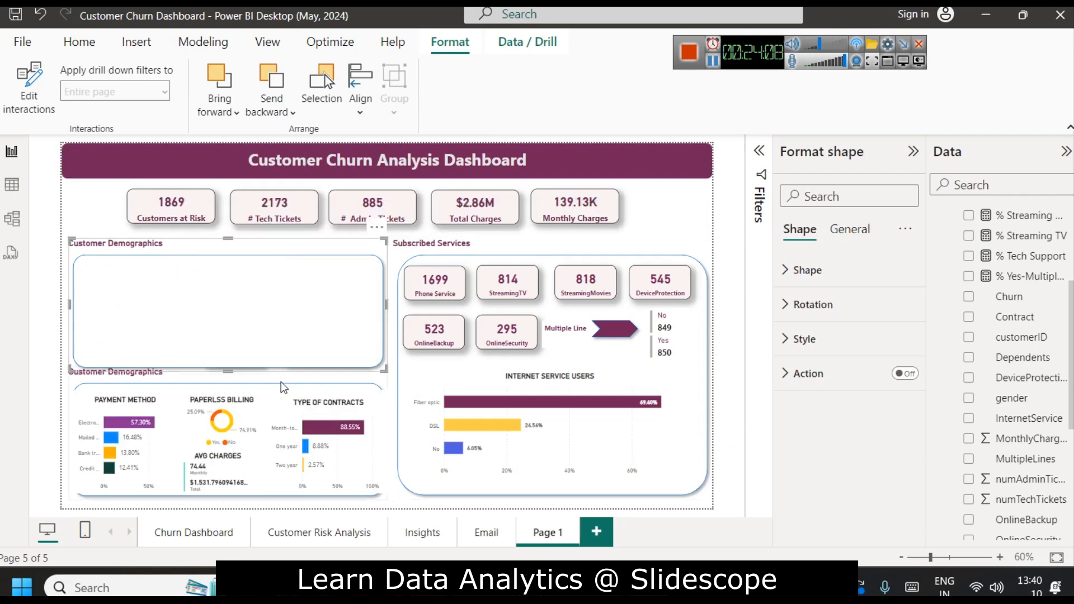
pyautogui.moveTo(346, 360); pyautogui.dragTo(347, 489)
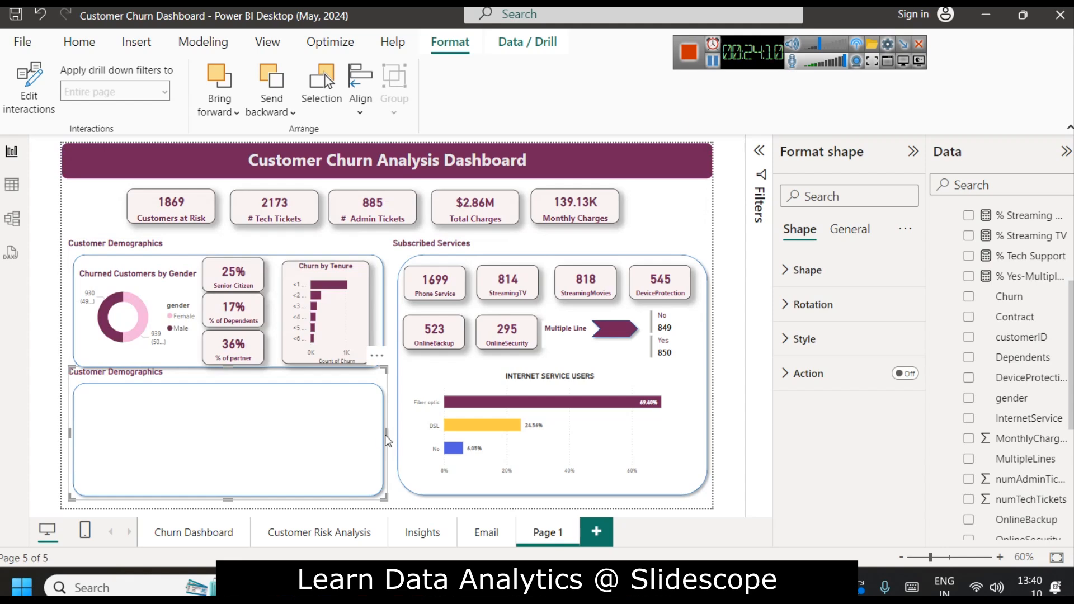
pyautogui.moveTo(389, 434); pyautogui.dragTo(397, 434)
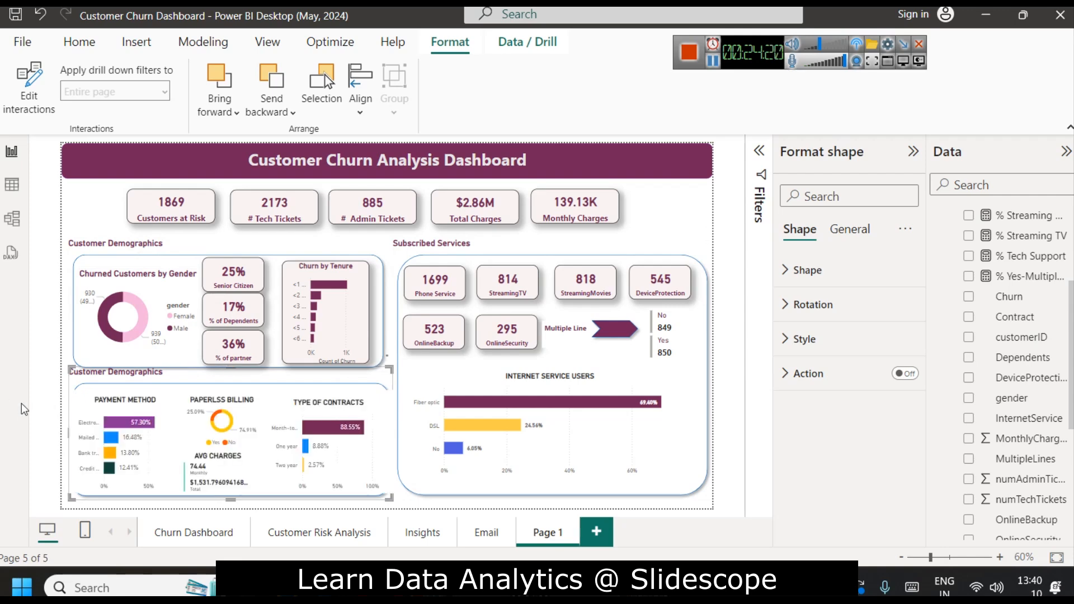
pyautogui.click(44, 405)
# Nudge the Payment Method chart right so it sits inside the lower frame, and clear the cross-filter from its bar
pyautogui.click(141, 423)
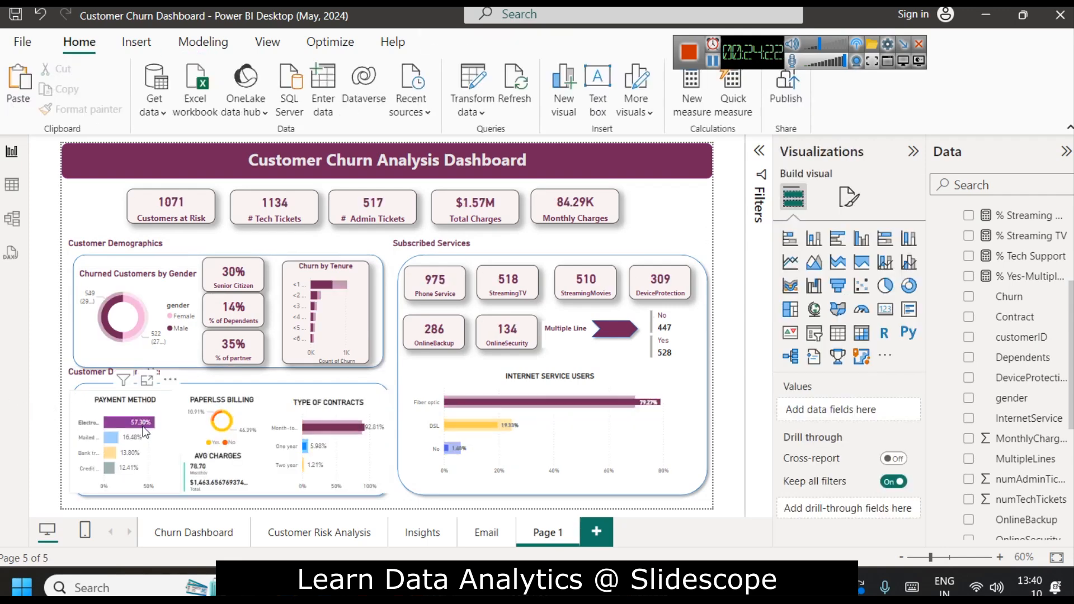
pyautogui.click(96, 401)
pyautogui.press('Right')
pyautogui.press('Right')
pyautogui.press('Right')
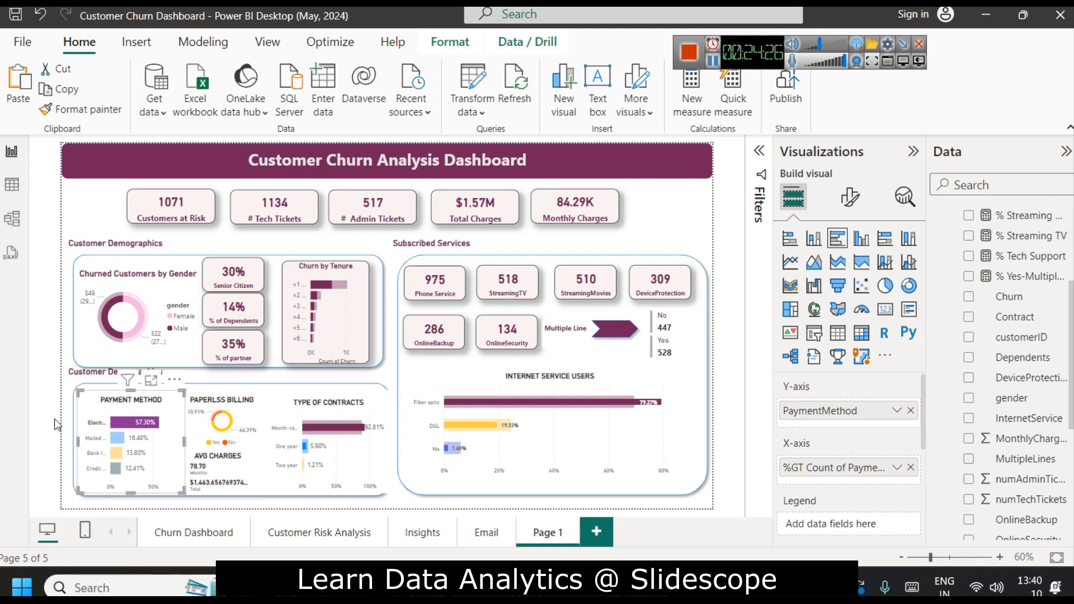
pyautogui.click(56, 420)
pyautogui.click(96, 414)
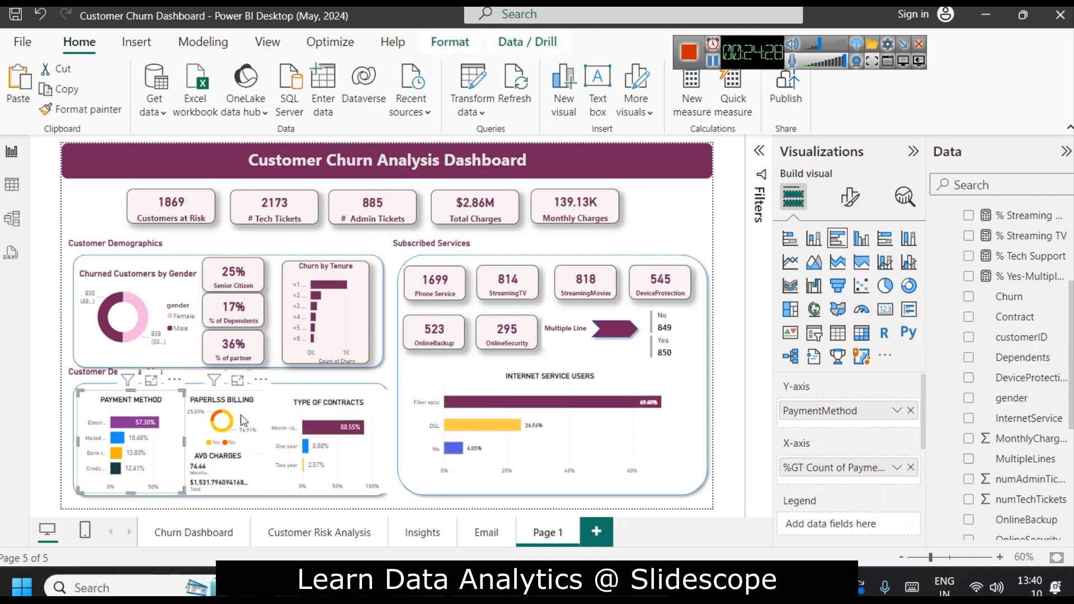
# Narrow the Type of Contracts chart from both sides to fit inside the lower frame
pyautogui.click(311, 414)
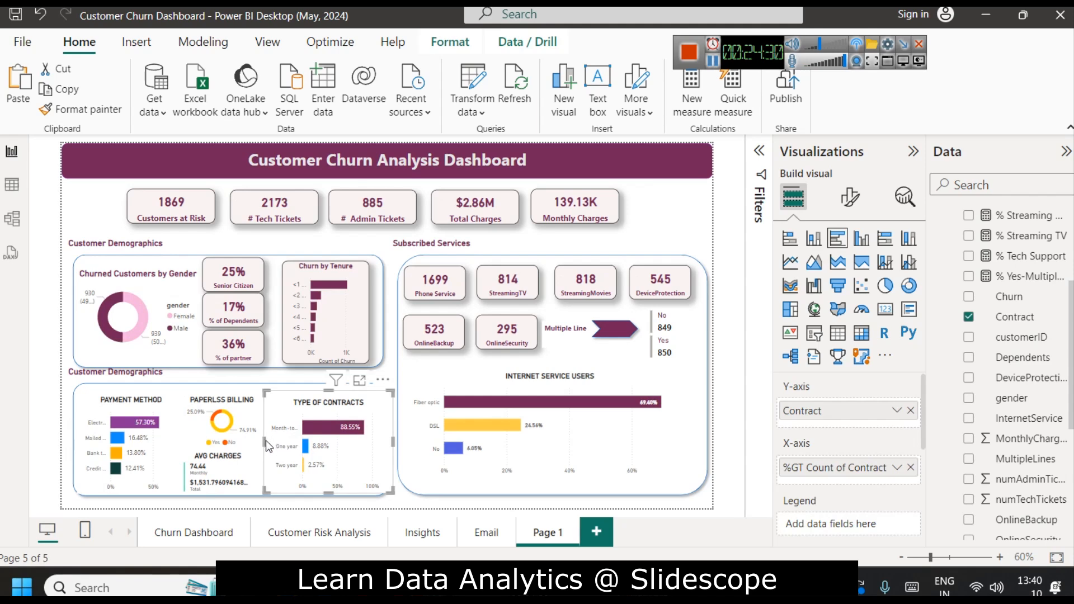
pyautogui.moveTo(264, 443); pyautogui.dragTo(272, 443)
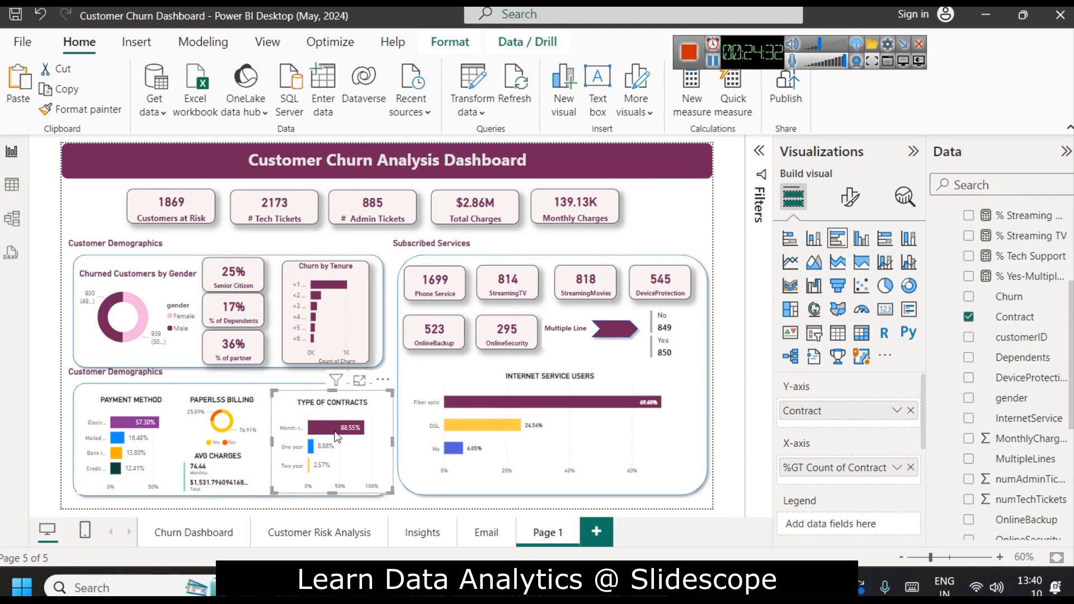
pyautogui.moveTo(393, 440); pyautogui.dragTo(381, 438)
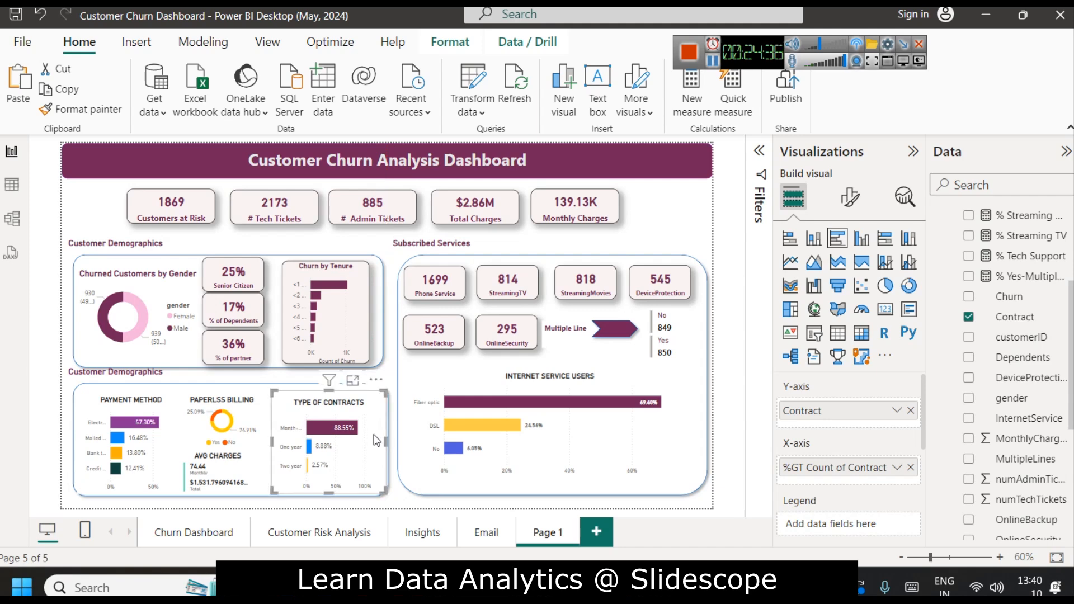
# Shift the Customer Demographics frame up slightly, and change the lower frame's title to "Customer Account Information"
pyautogui.click(95, 376)
pyautogui.moveTo(95, 375); pyautogui.dragTo(122, 377)
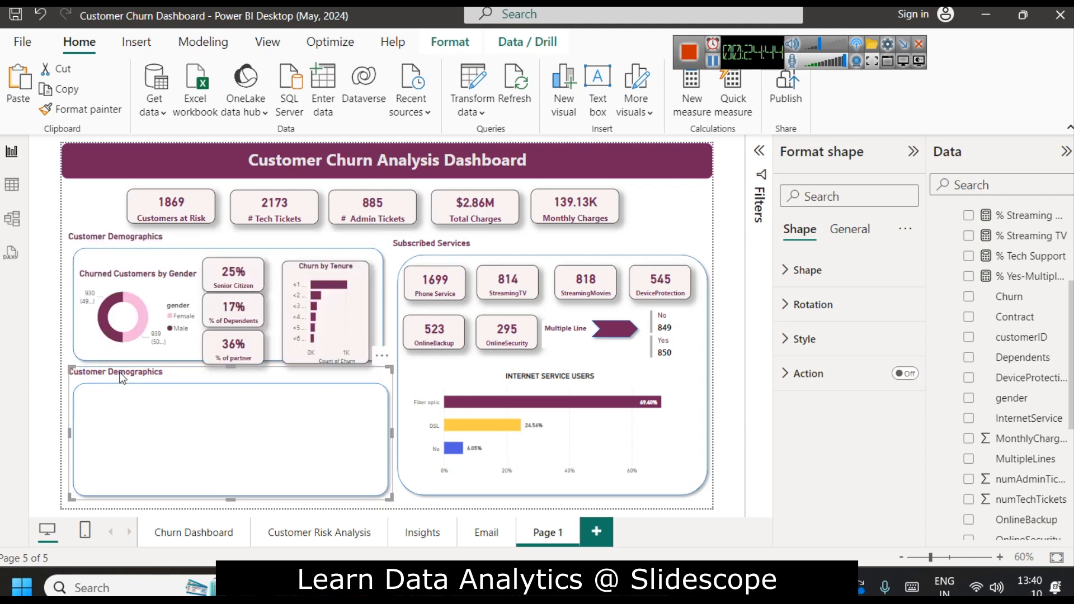
pyautogui.click(853, 230)
pyautogui.click(829, 306)
pyautogui.click(846, 387)
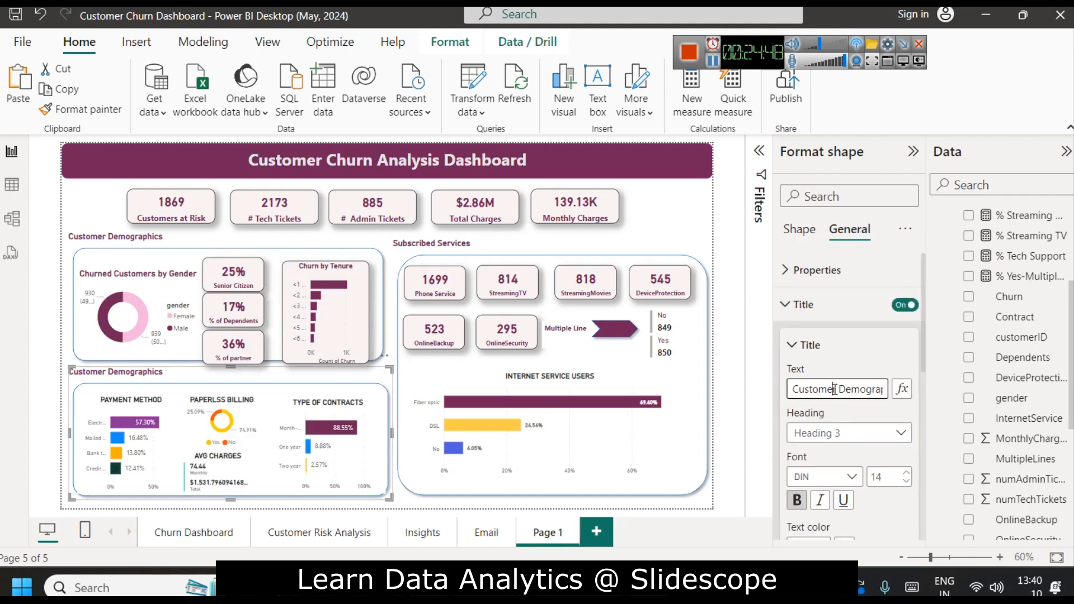
pyautogui.doubleClick(847, 387)
pyautogui.press('BackSpace')
pyautogui.write('Account I')
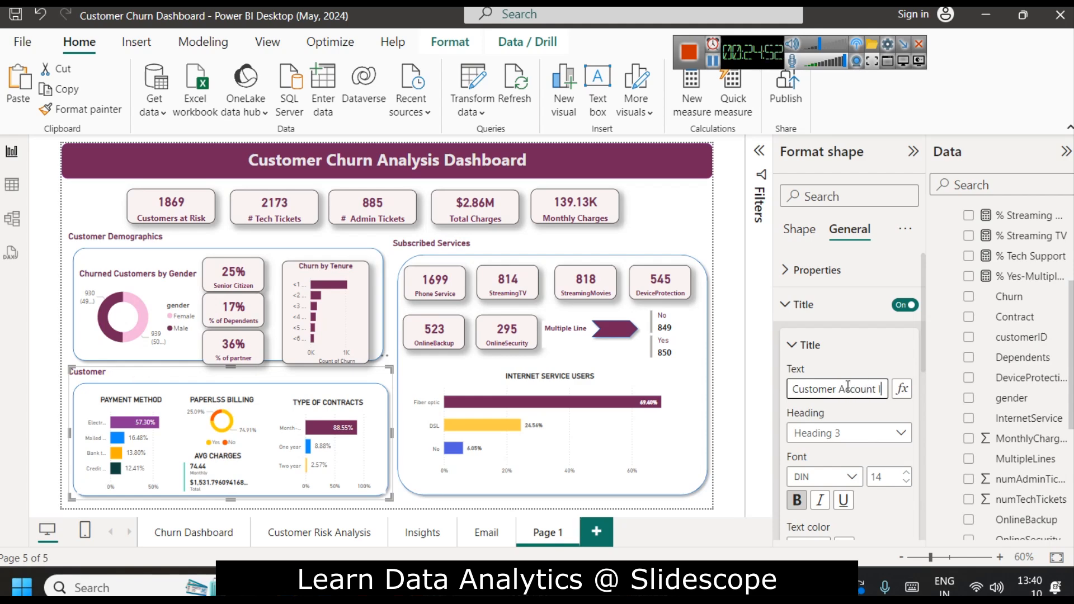
pyautogui.write('nformormation')
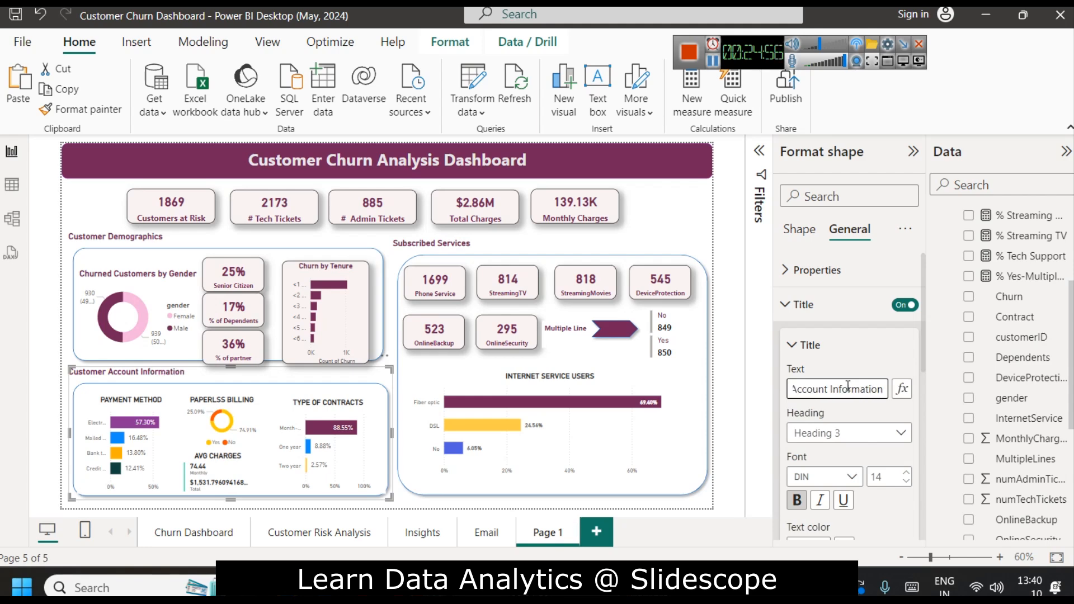
pyautogui.click(755, 383)
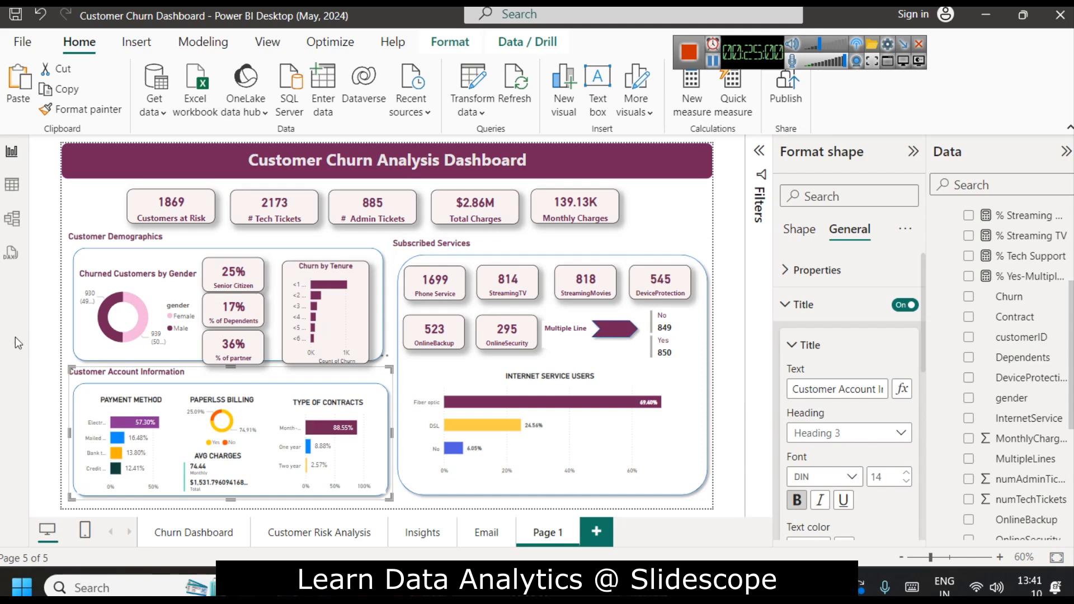
pyautogui.click(38, 337)
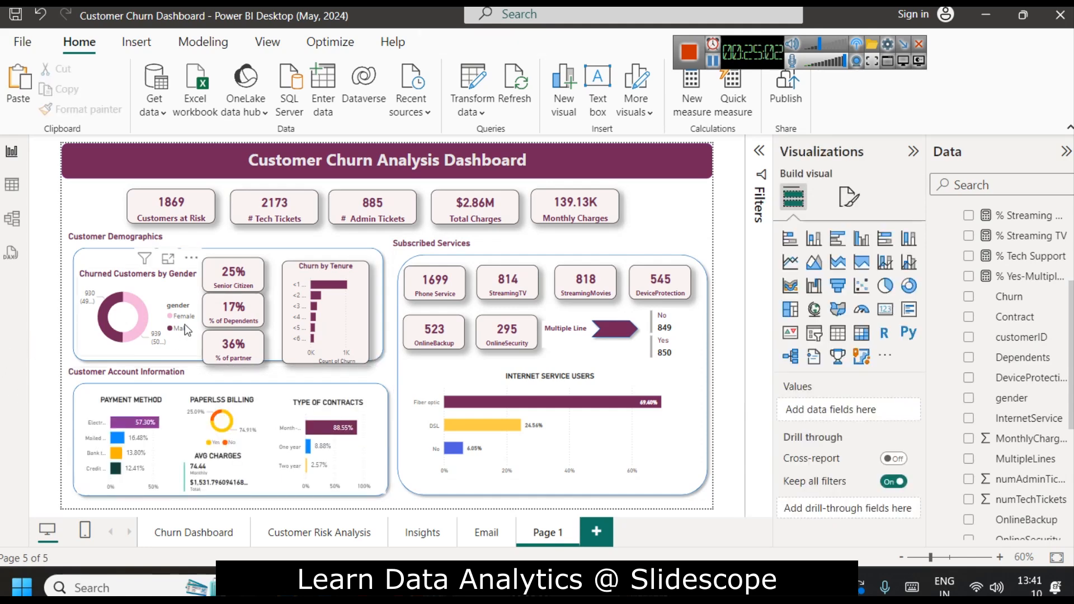
# Nudge the Churn by Tenure chart, the three percentage cards and the gender donut chart up to realign them within the Customer Demographics frame
pyautogui.click(288, 268)
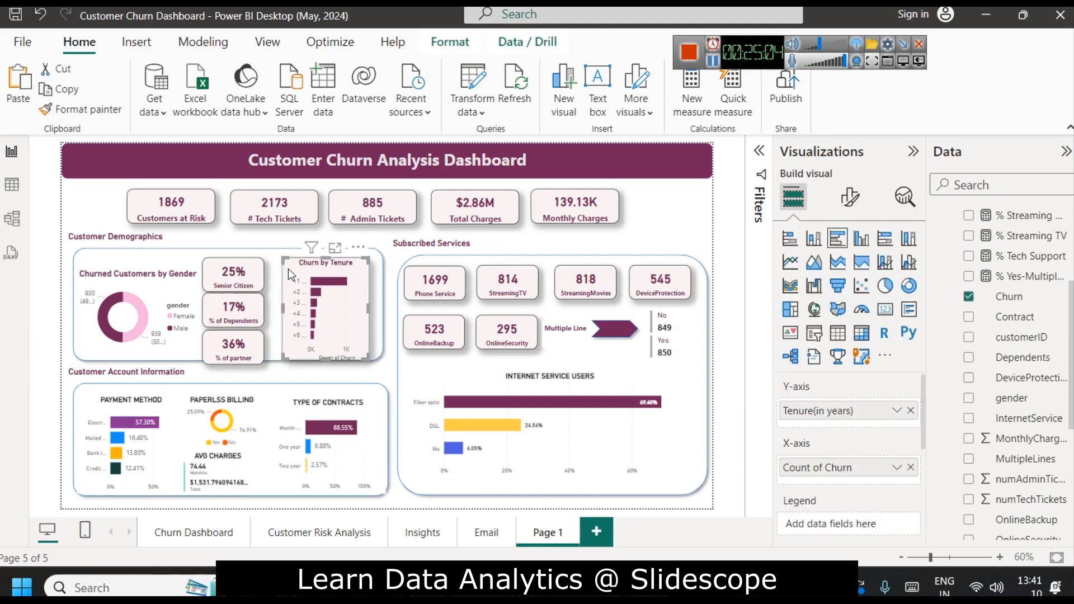
pyautogui.click(242, 270)
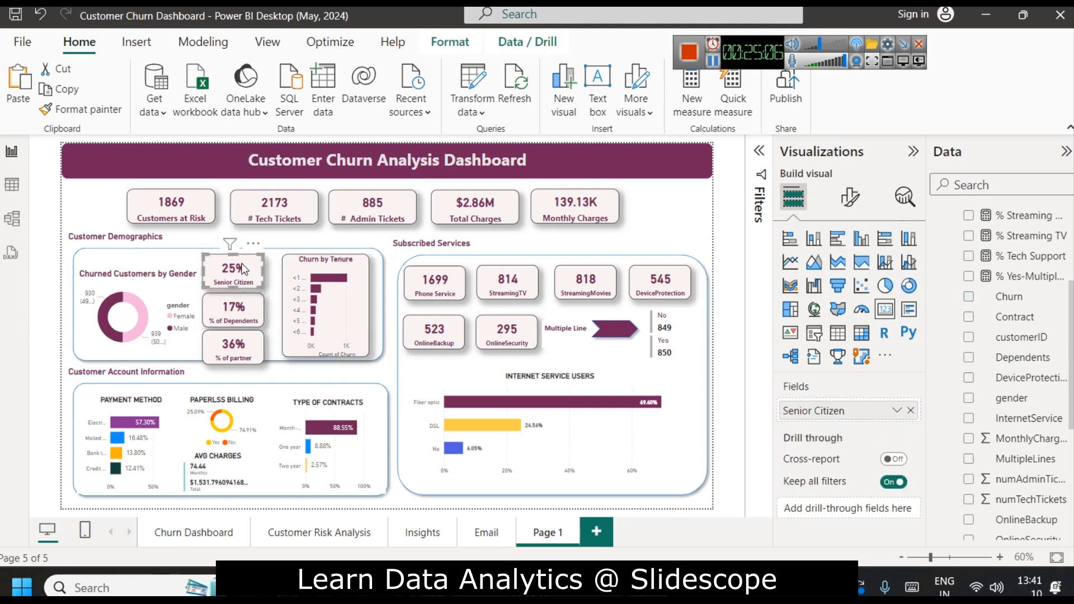
pyautogui.click(253, 303)
pyautogui.click(252, 350)
pyautogui.click(227, 261)
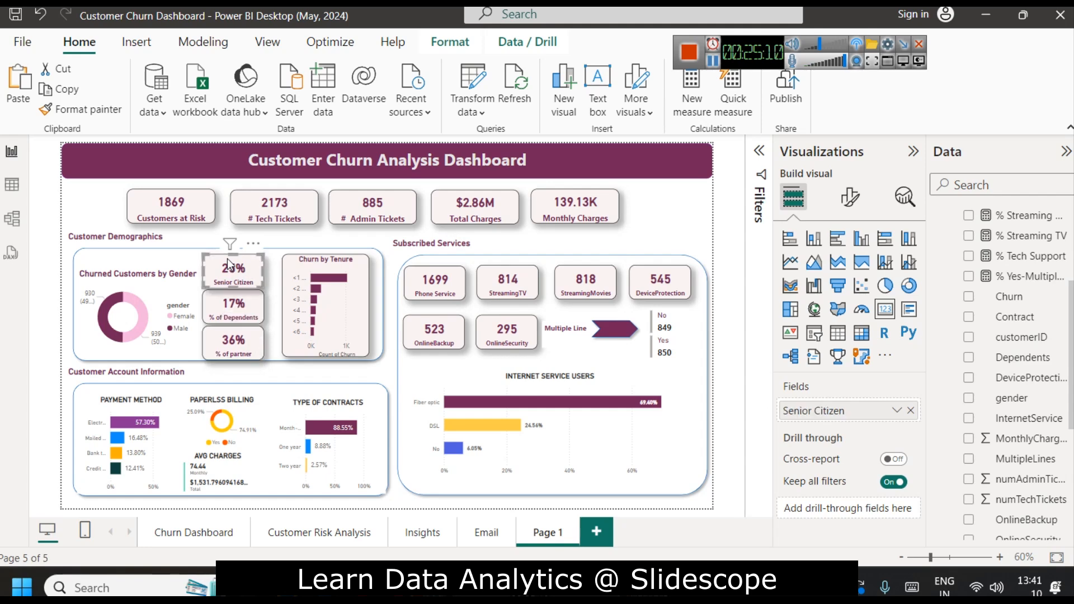
pyautogui.click(240, 303)
pyautogui.click(241, 342)
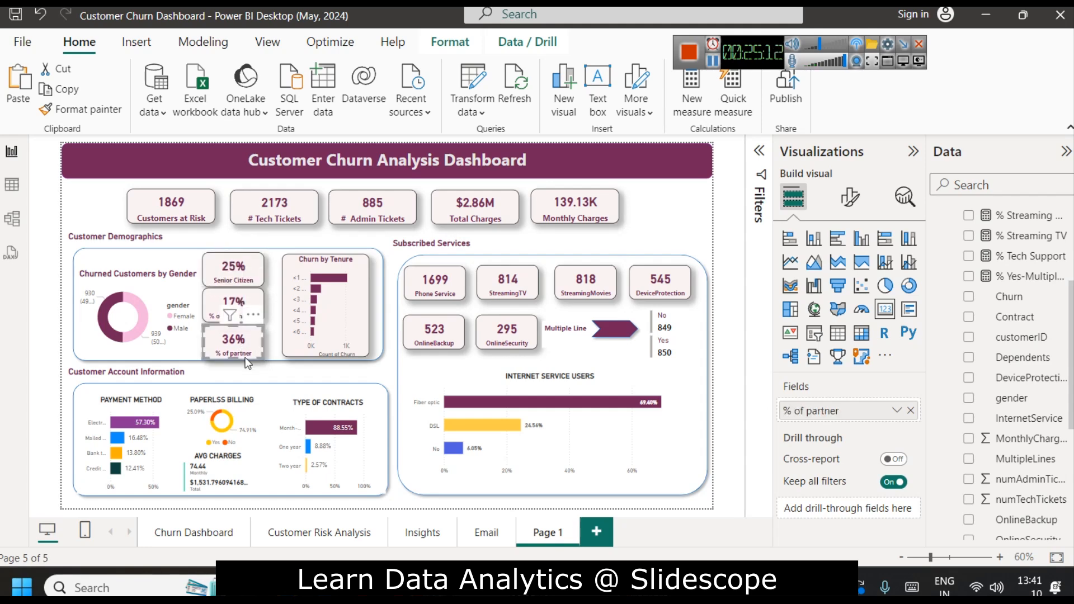
pyautogui.click(102, 298)
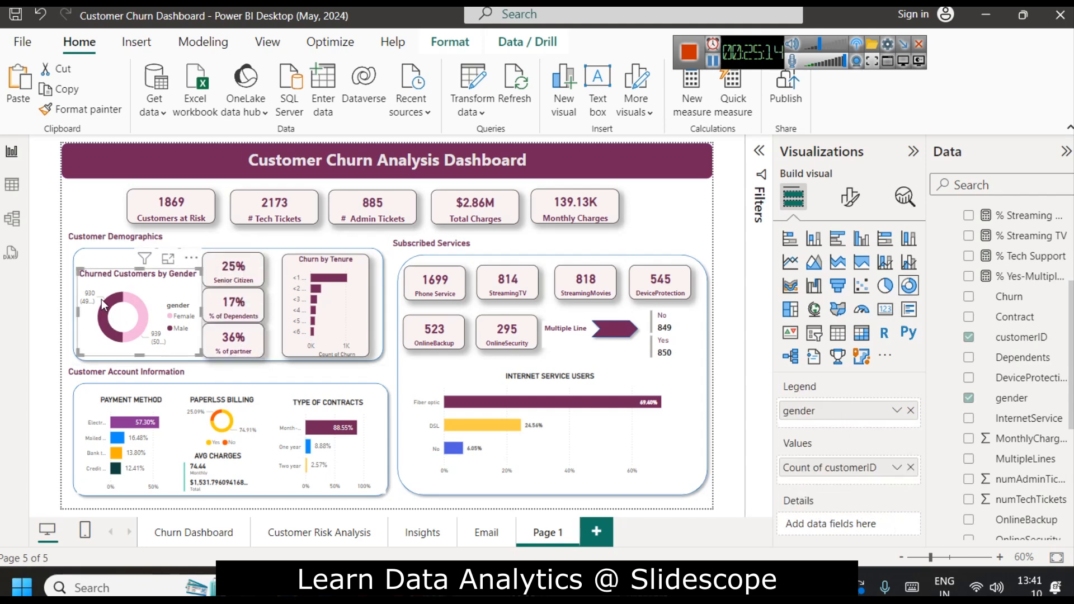
pyautogui.click(49, 269)
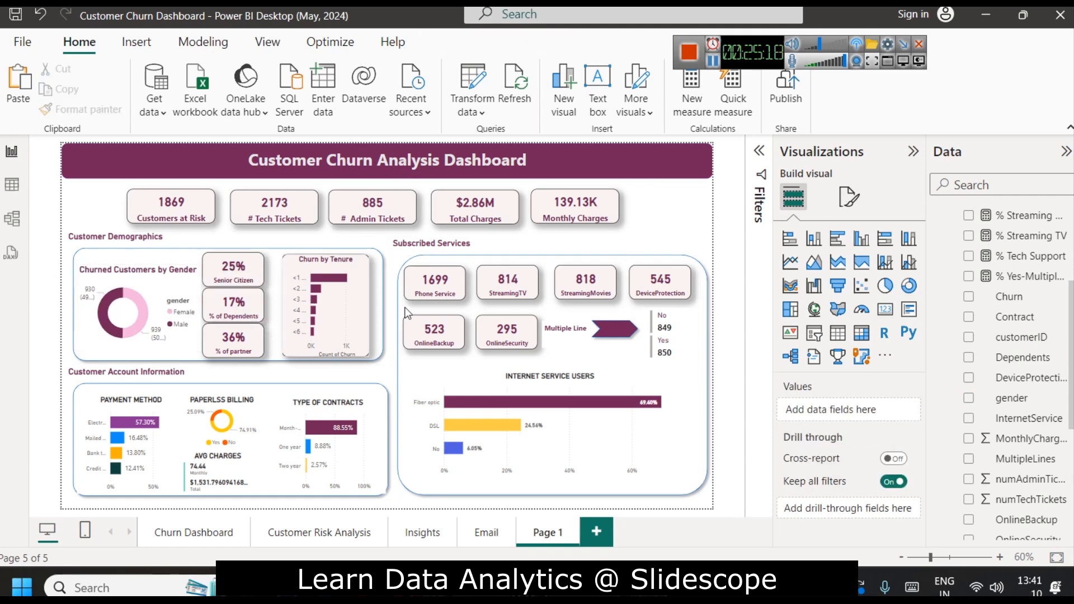